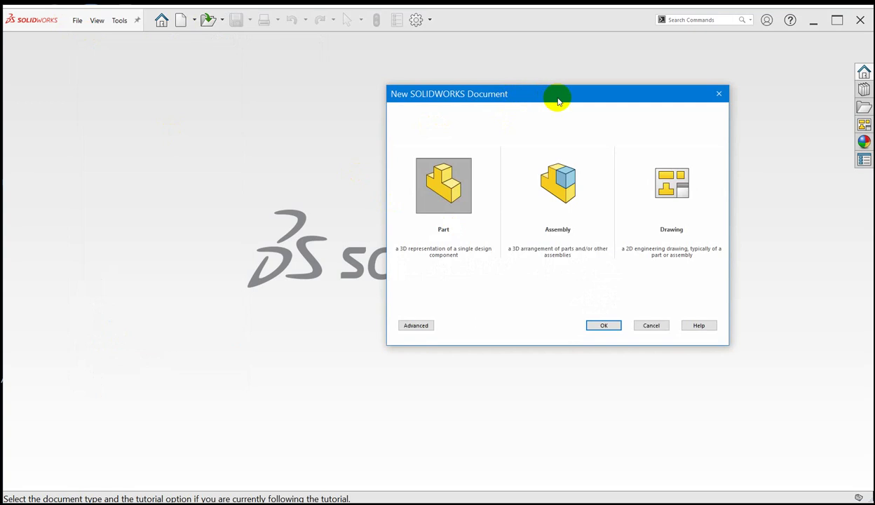
- Create a new part document
{"action": "left_click_drag", "start_coordinate": [567, 97], "coordinate": [411, 127]}
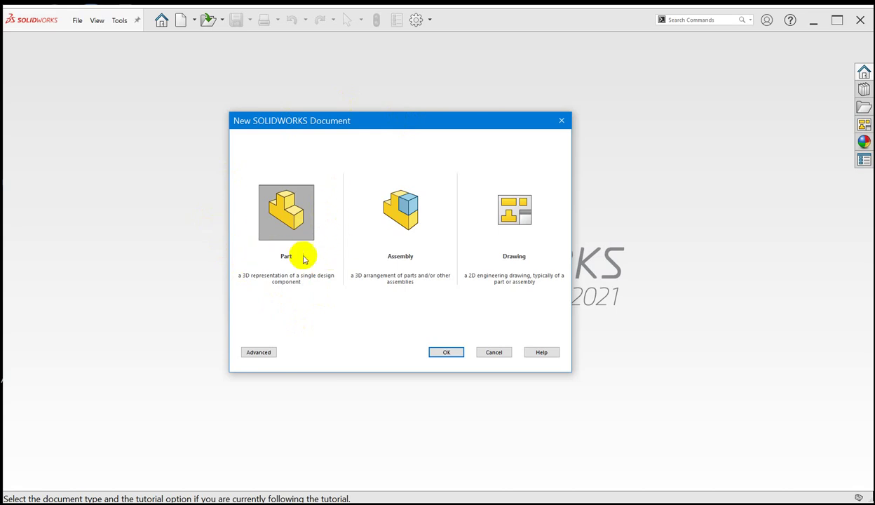
{"action": "left_click", "coordinate": [300, 215]}
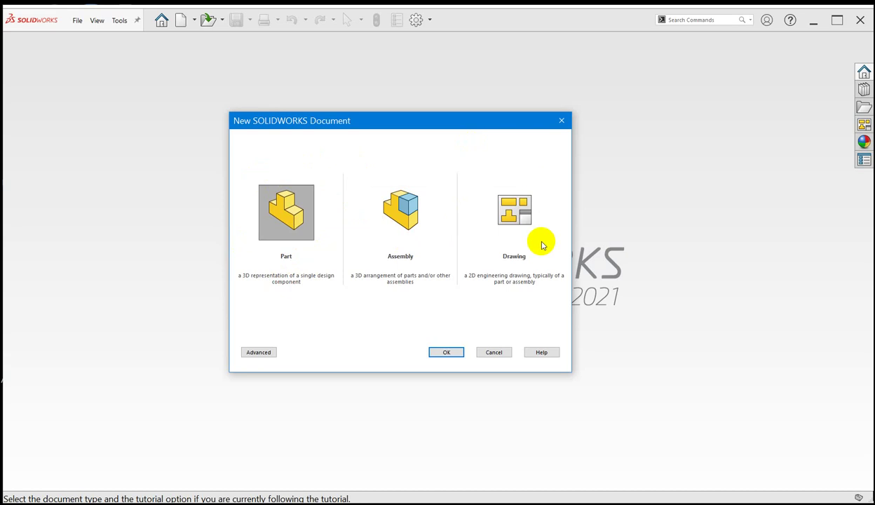
{"action": "left_click", "coordinate": [447, 353]}
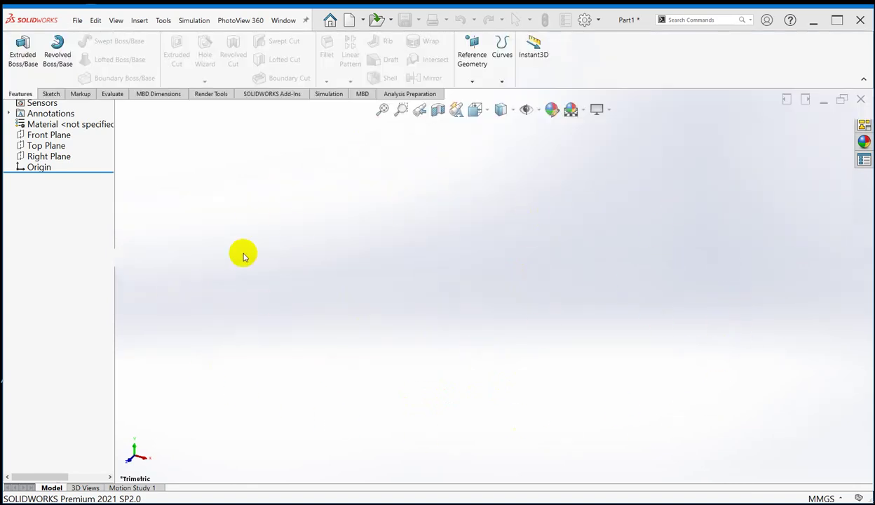
{"action": "left_click", "coordinate": [51, 488]}
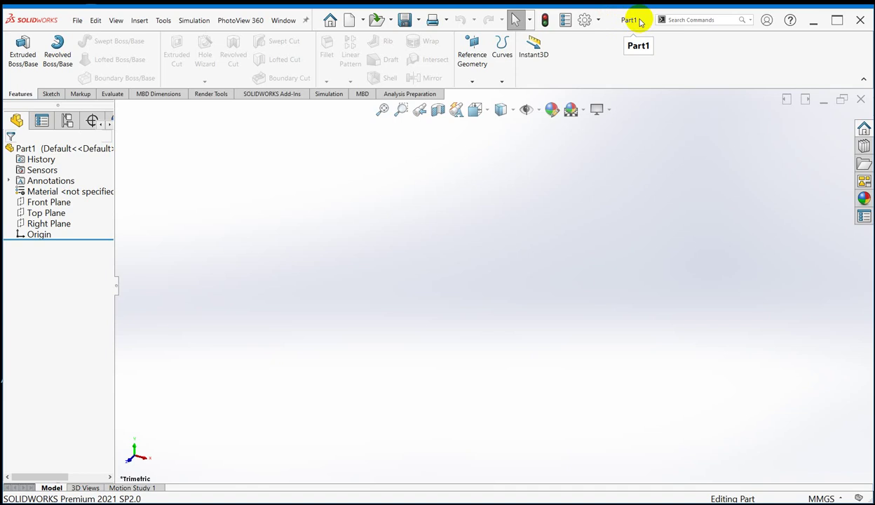
- Start saving the new part under a new name and choose Local Disk (F:) as the destination
{"action": "left_click", "coordinate": [76, 19]}
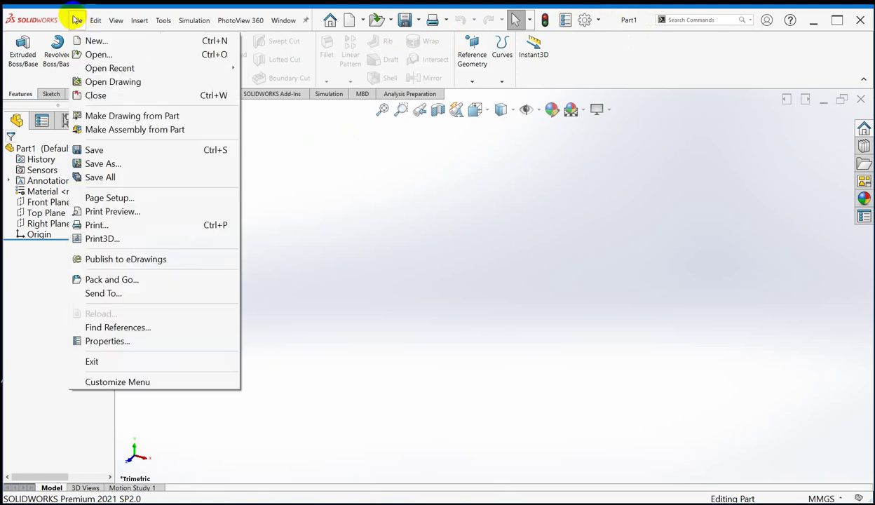
{"action": "left_click", "coordinate": [121, 165]}
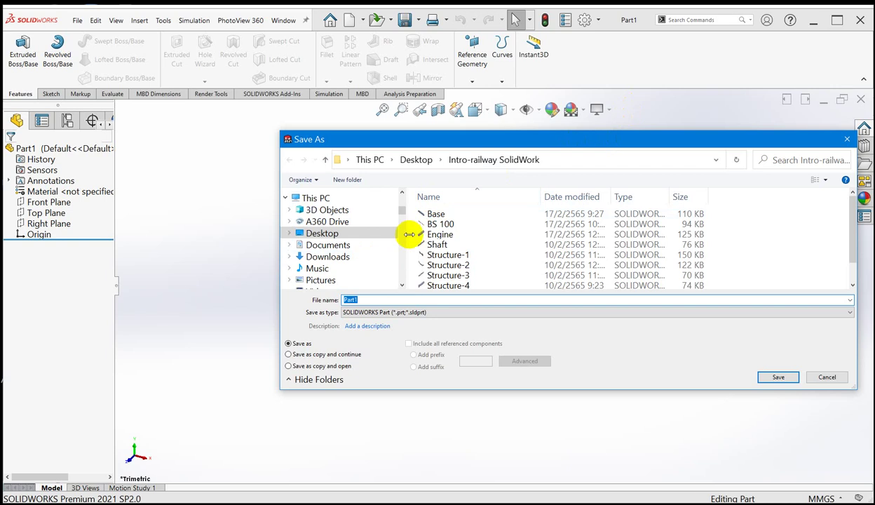
{"action": "left_click_drag", "start_coordinate": [400, 209], "coordinate": [403, 199]}
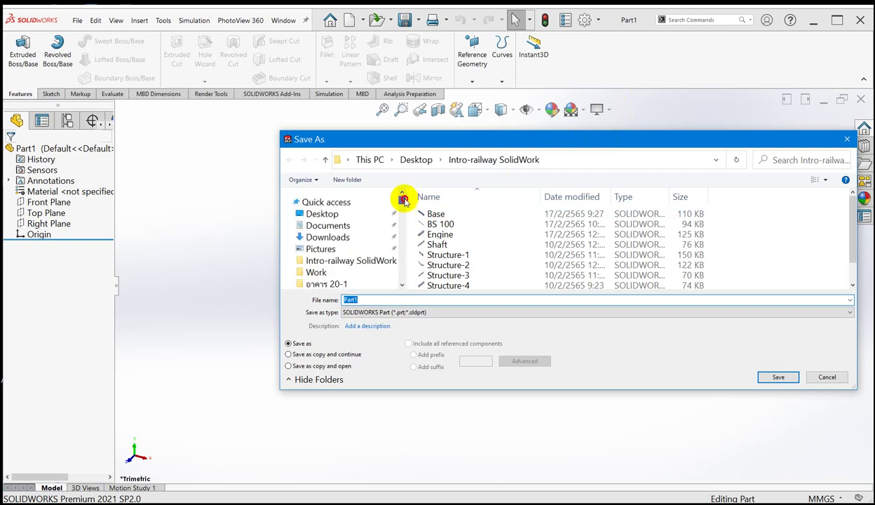
{"action": "left_click", "coordinate": [332, 215]}
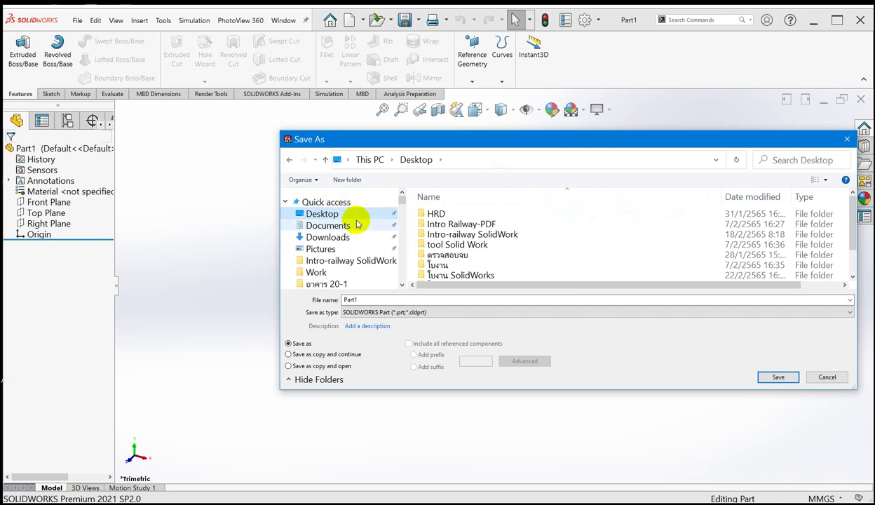
{"action": "left_click_drag", "start_coordinate": [402, 202], "coordinate": [403, 223]}
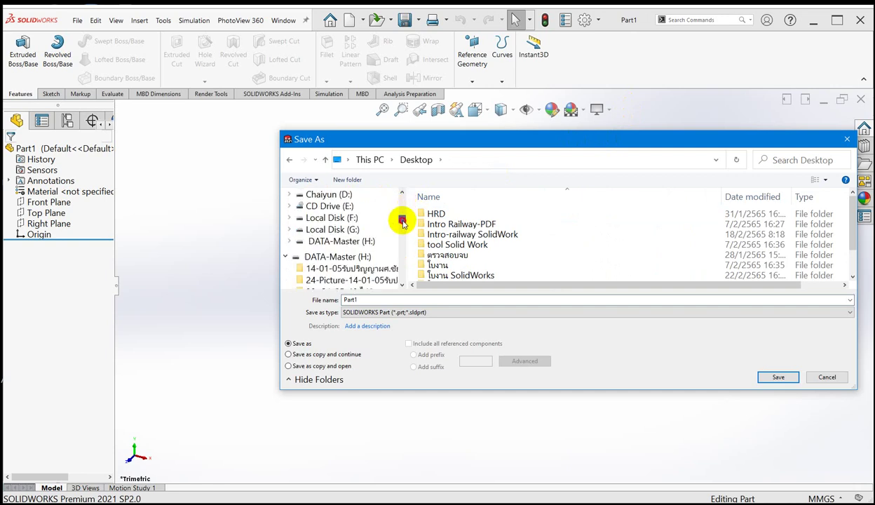
{"action": "left_click", "coordinate": [322, 242]}
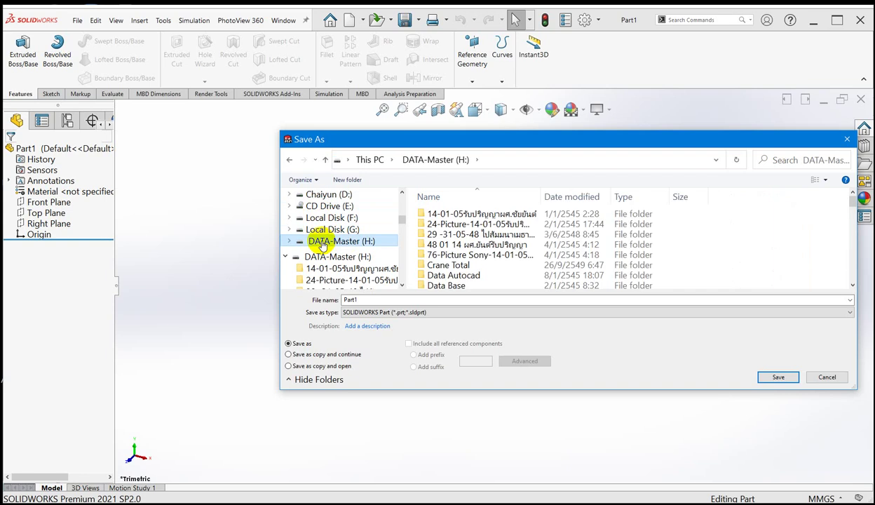
{"action": "left_click", "coordinate": [324, 231]}
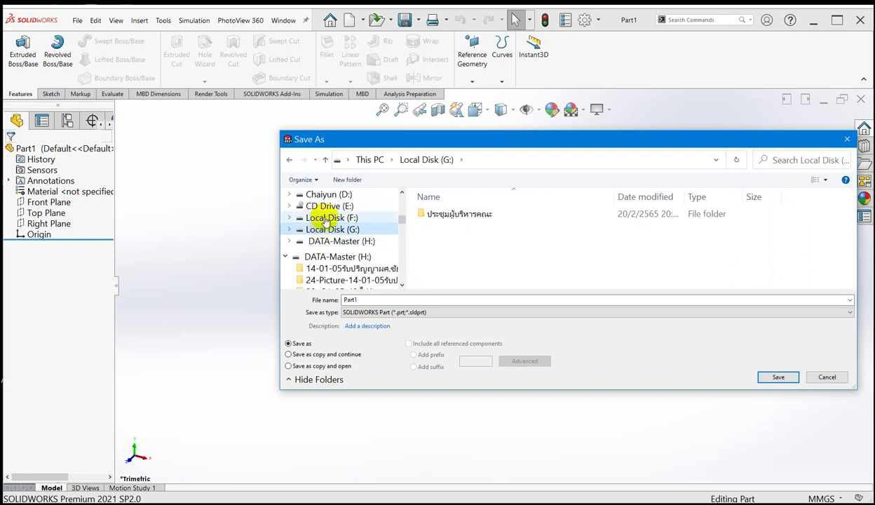
{"action": "left_click", "coordinate": [324, 219]}
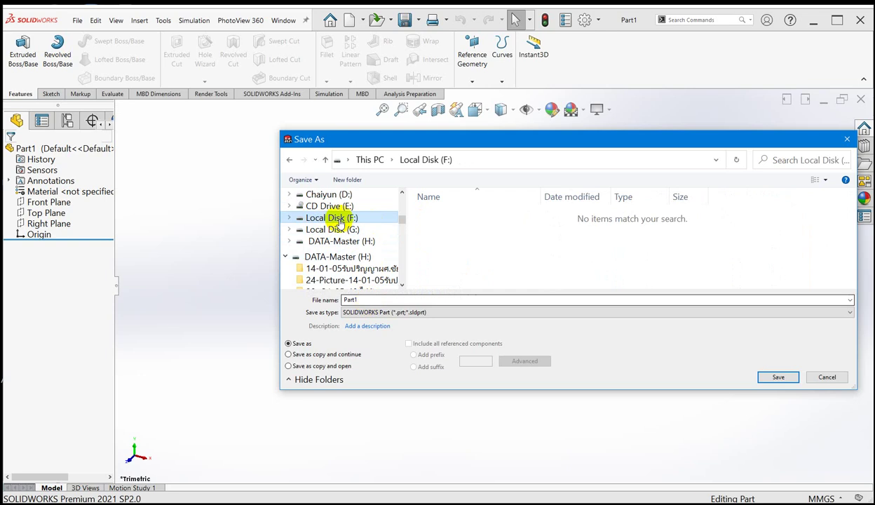
- Name the part file W7 and save it
{"action": "double_click", "coordinate": [372, 298]}
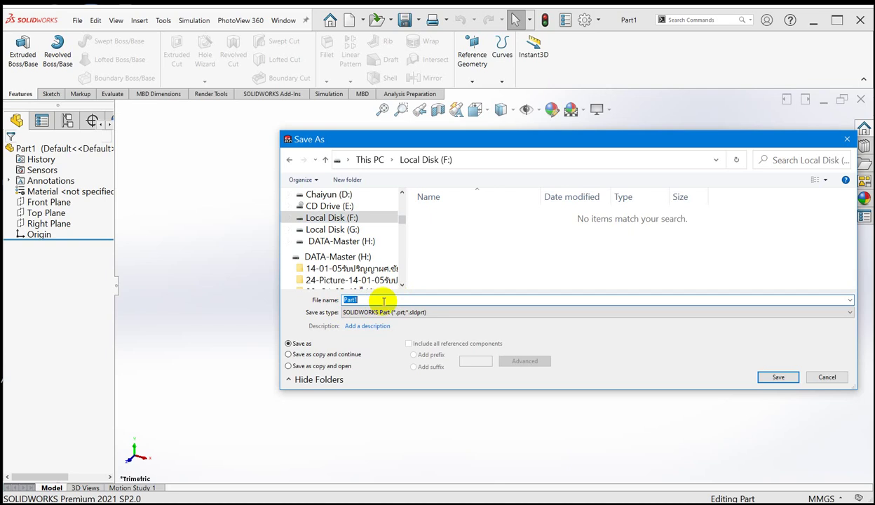
{"action": "type", "text": "W7"}
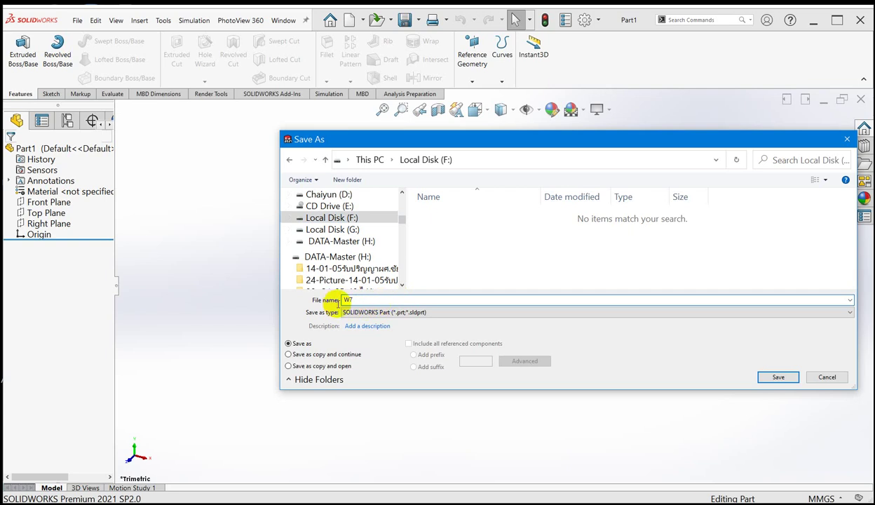
{"action": "left_click", "coordinate": [777, 377]}
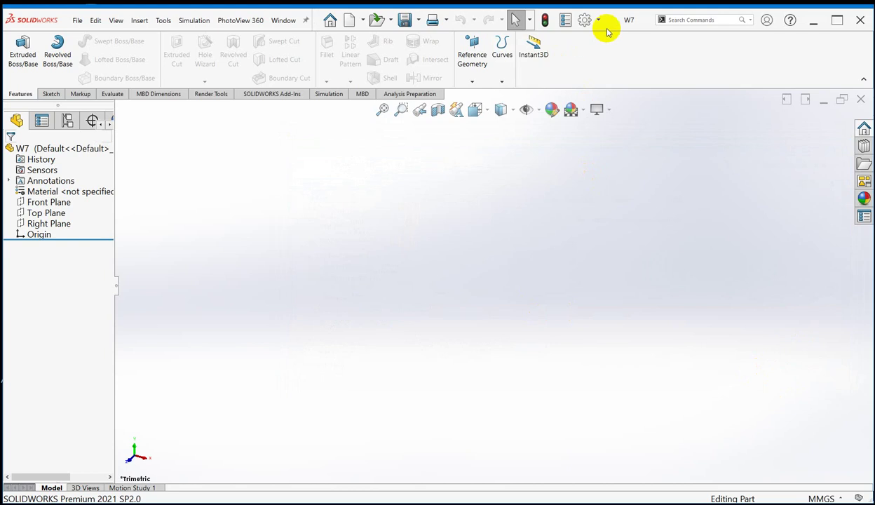
{"action": "mouse_move", "coordinate": [628, 19]}
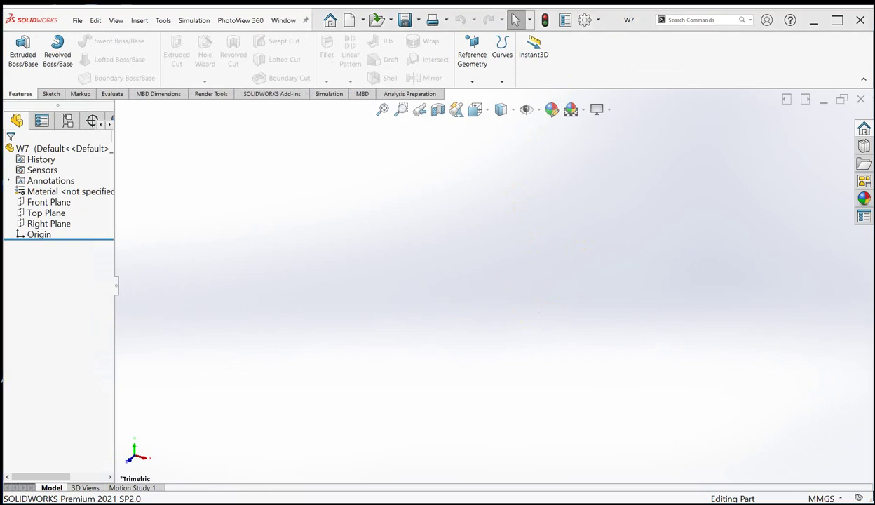
- Bring up the PDF engineering drawing and examine the flange's front and section views
{"action": "mouse_move", "coordinate": [874, 49]}
{"action": "left_mouse_down"}
{"action": "mouse_move", "coordinate": [561, 52]}
{"action": "mouse_move", "coordinate": [545, 33]}
{"action": "left_mouse_up"}
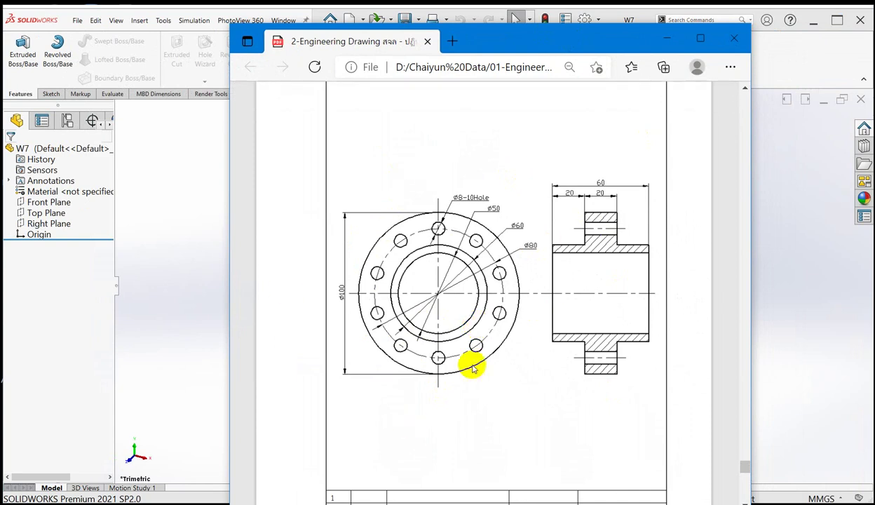
{"action": "mouse_move", "coordinate": [542, 27]}
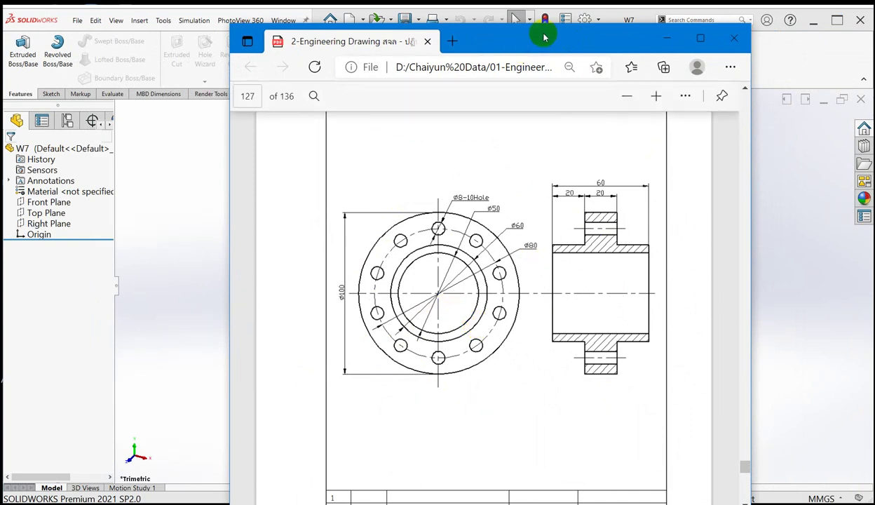
{"action": "left_click_drag", "start_coordinate": [537, 37], "coordinate": [414, 9]}
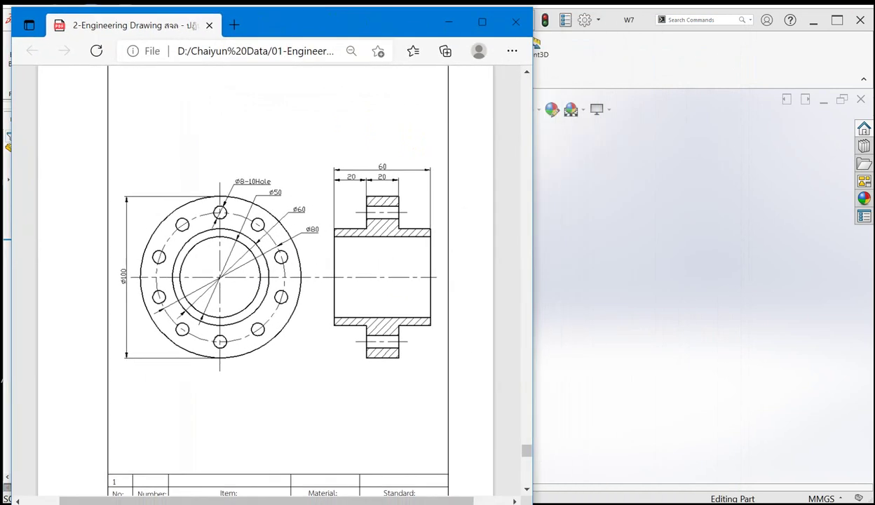
- Place the Word worksheet beside the PDF drawing and examine the flange's 3D model picture
{"action": "key", "text": "alt+Tab"}
{"action": "left_click_drag", "start_coordinate": [756, 14], "coordinate": [656, 16]}
{"action": "left_click", "coordinate": [567, 281]}
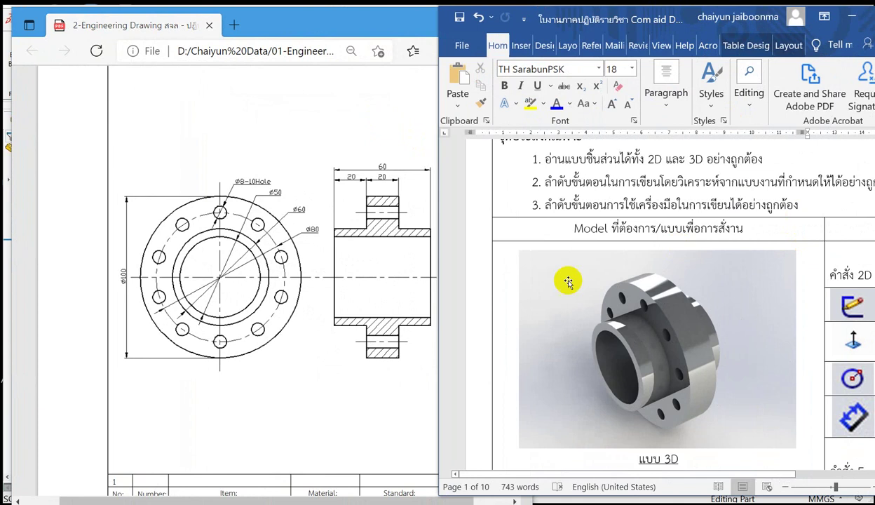
{"action": "left_click", "coordinate": [630, 398]}
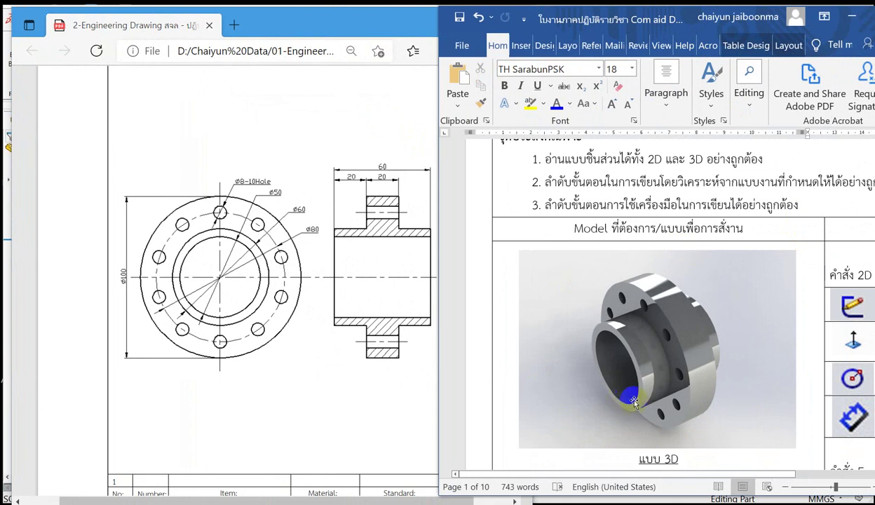
{"action": "left_click", "coordinate": [622, 365]}
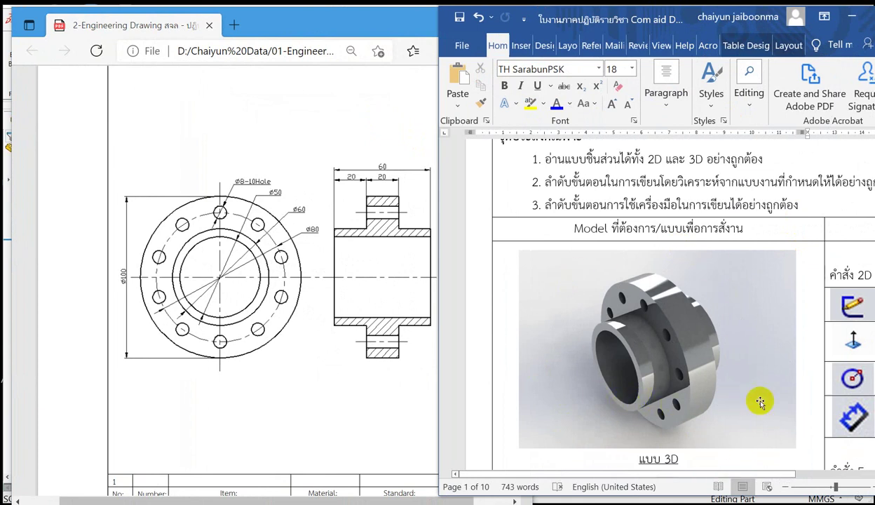
{"action": "left_click", "coordinate": [653, 288]}
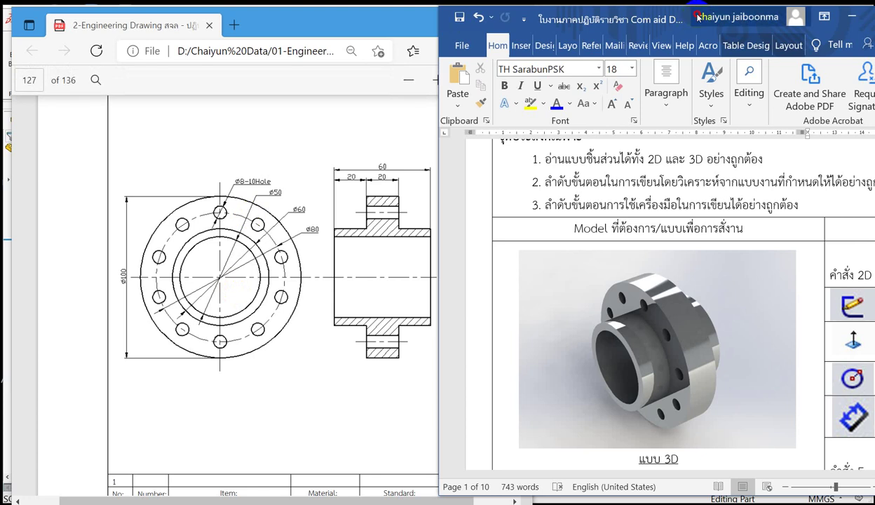
{"action": "left_click_drag", "start_coordinate": [697, 16], "coordinate": [725, 12]}
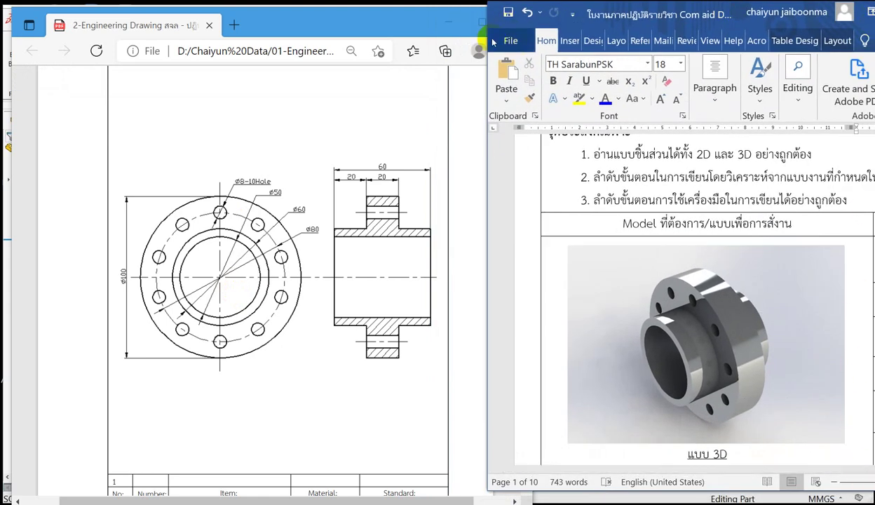
- Move the Word worksheet away and place the PDF flange drawing beside the part's feature tree
{"action": "left_click_drag", "start_coordinate": [628, 14], "coordinate": [874, 14]}
{"action": "left_click_drag", "start_coordinate": [289, 20], "coordinate": [587, 23]}
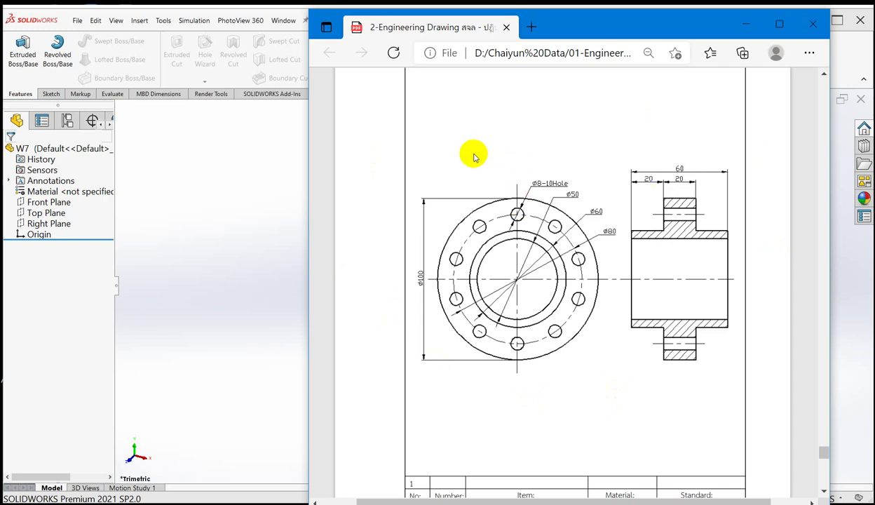
{"action": "left_click", "coordinate": [611, 28]}
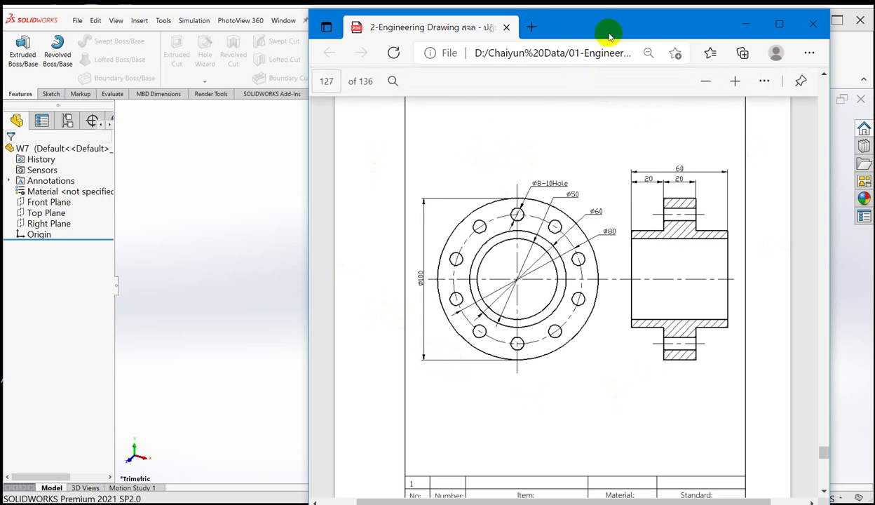
{"action": "left_click_drag", "start_coordinate": [617, 27], "coordinate": [657, 15]}
{"action": "left_click", "coordinate": [646, 22]}
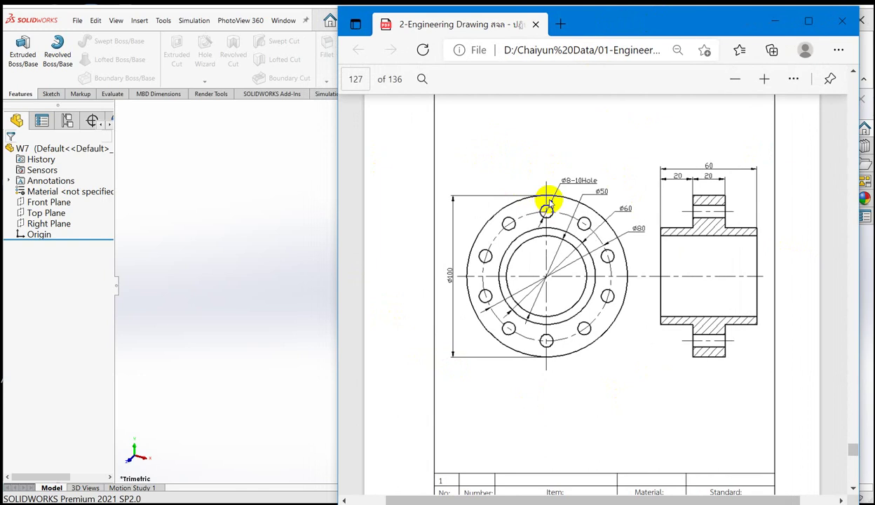
- Return to the PDF drawing to examine the flange's diameters and section widths, and move it off the modelling window
{"action": "left_click", "coordinate": [200, 224]}
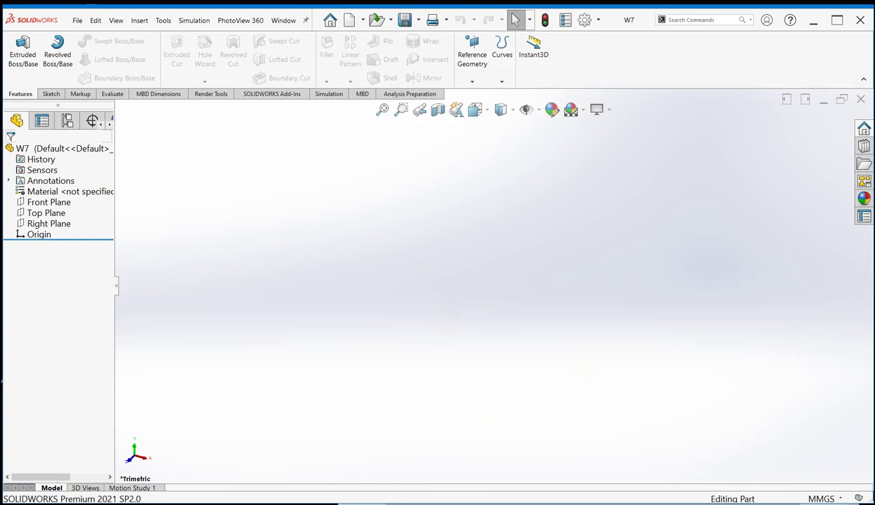
{"action": "left_click", "coordinate": [264, 501]}
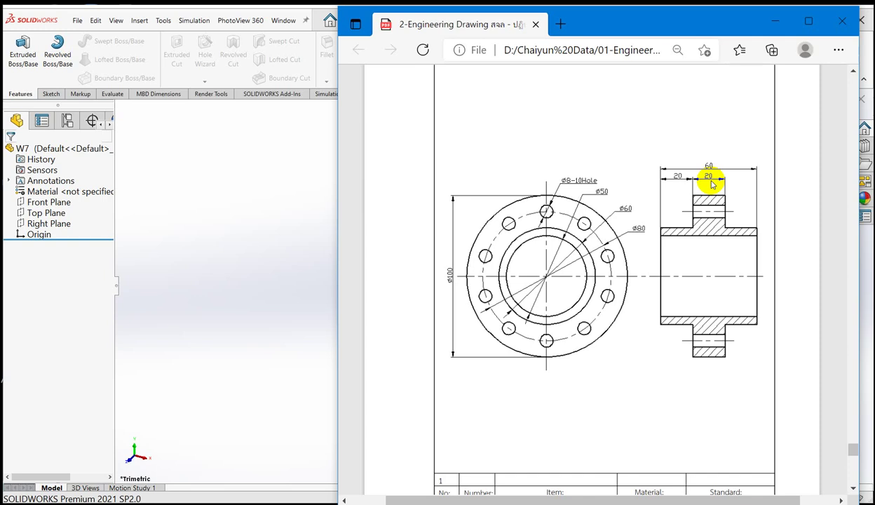
{"action": "left_click", "coordinate": [644, 23]}
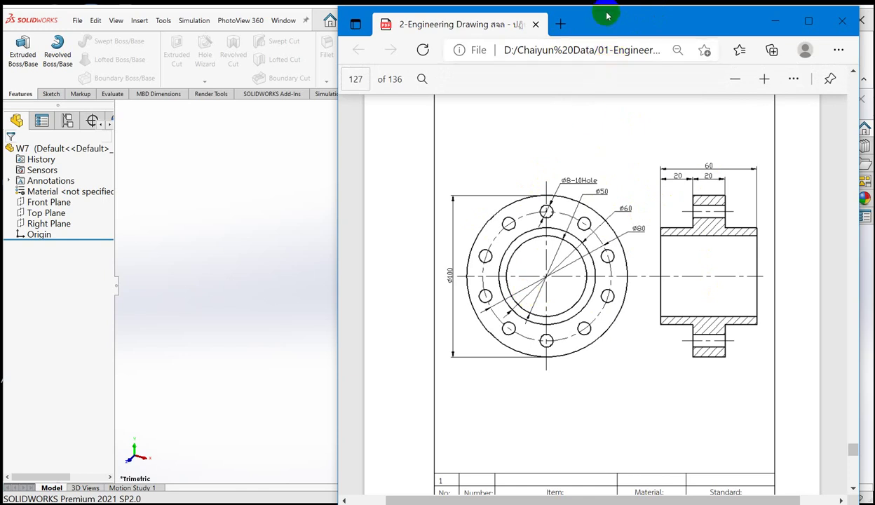
{"action": "left_click_drag", "start_coordinate": [598, 19], "coordinate": [874, 19]}
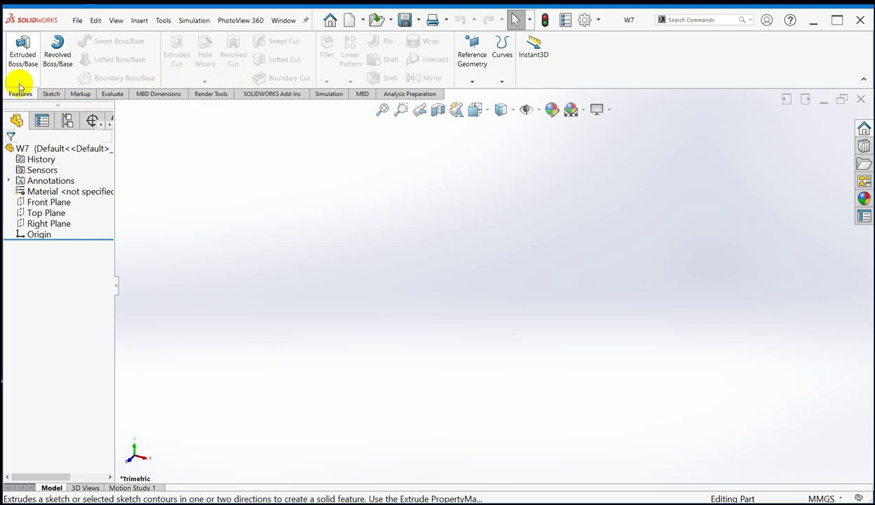
{"action": "left_click", "coordinate": [50, 96]}
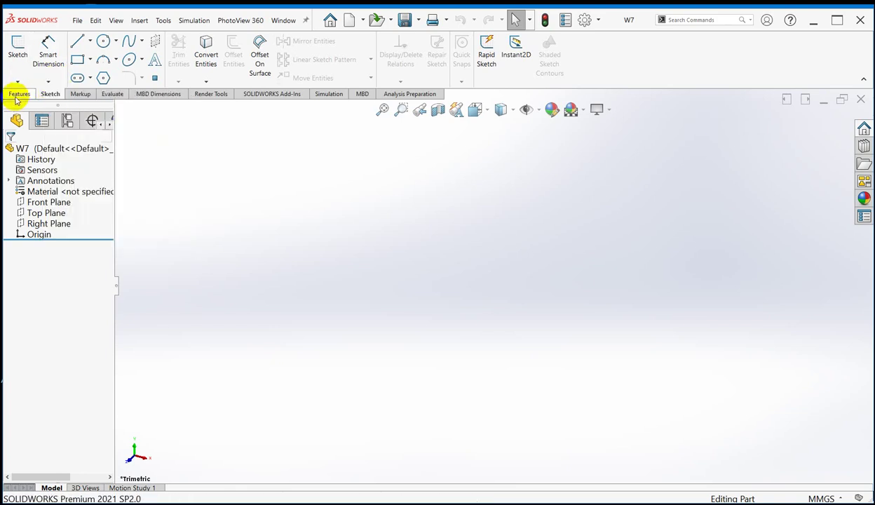
{"action": "left_click", "coordinate": [19, 95]}
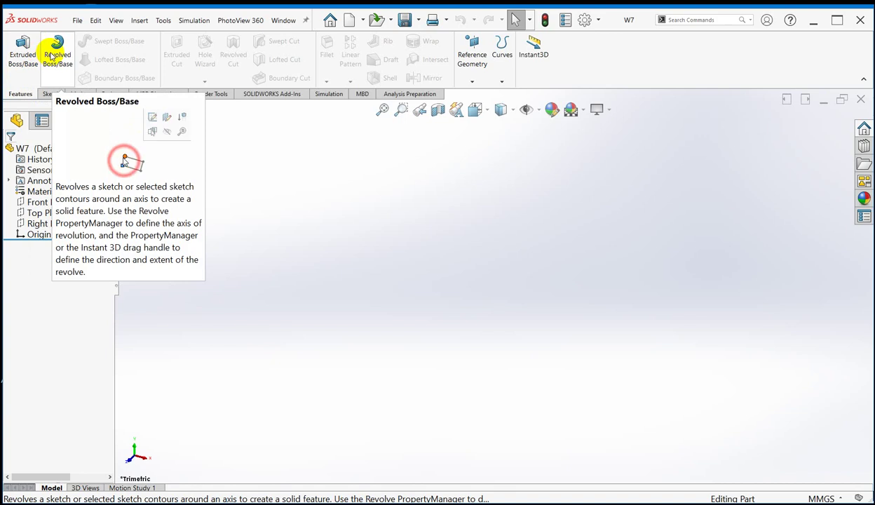
{"action": "left_click", "coordinate": [50, 94]}
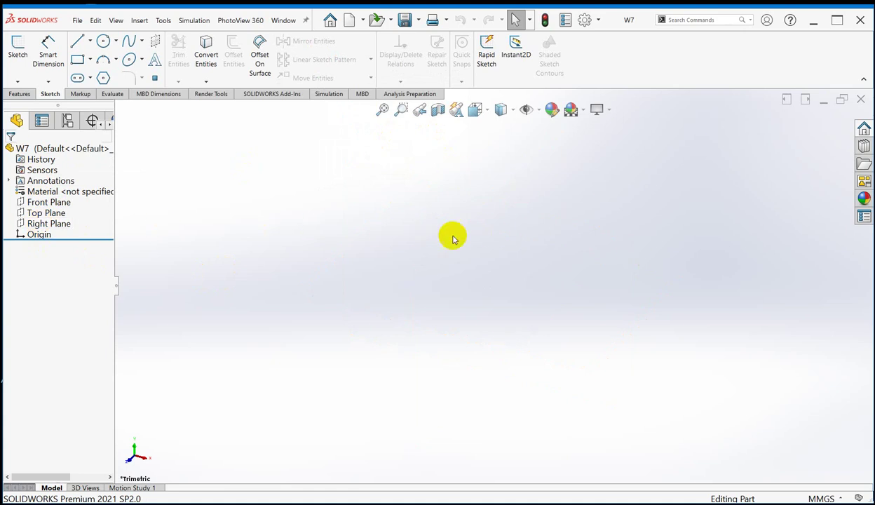
- Preview the Front, Top and Right planes and compare their orientation with the flange views in the PDF drawing
{"action": "left_click", "coordinate": [56, 200]}
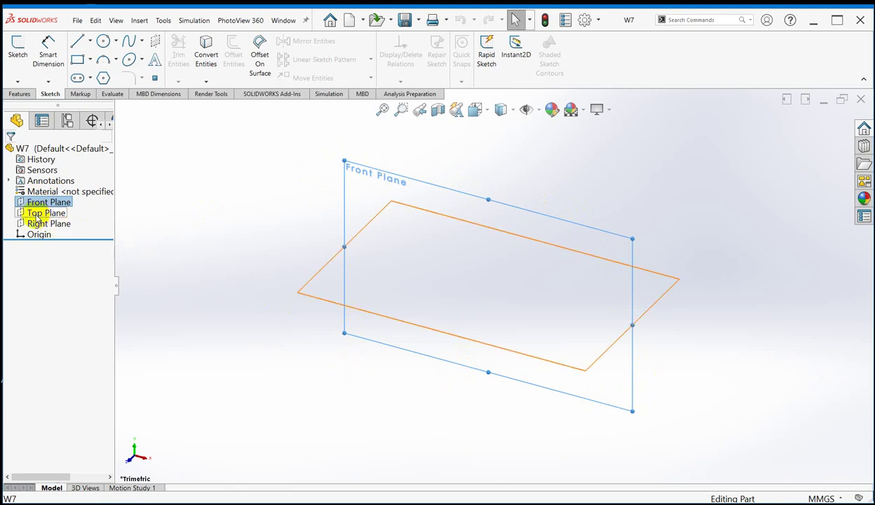
{"action": "left_click", "coordinate": [39, 213]}
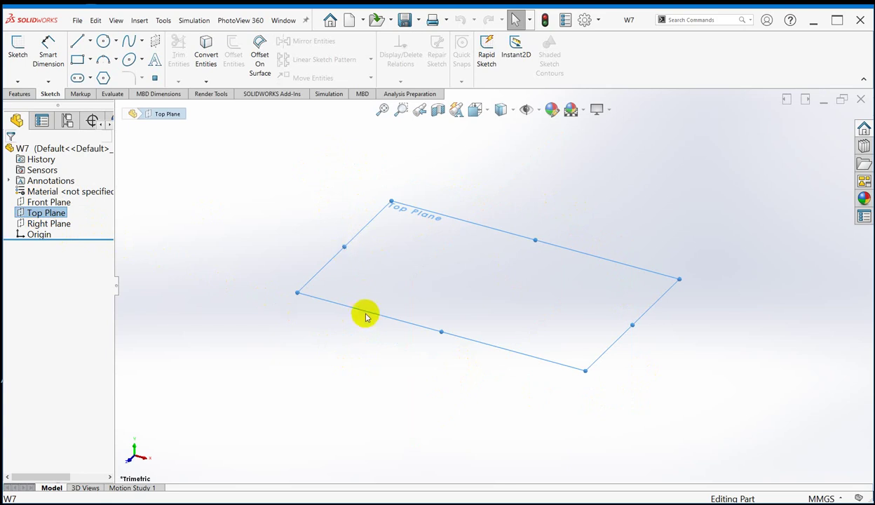
{"action": "left_click", "coordinate": [48, 223]}
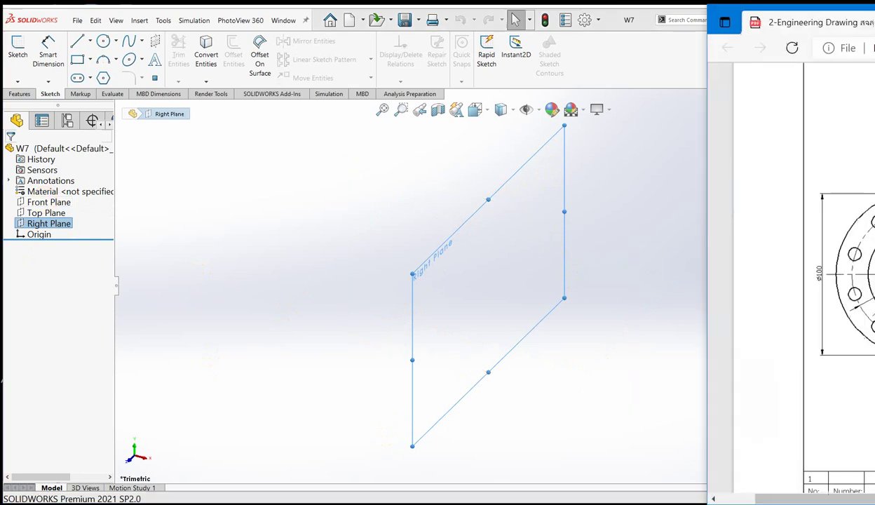
{"action": "left_click_drag", "start_coordinate": [874, 17], "coordinate": [674, 18]}
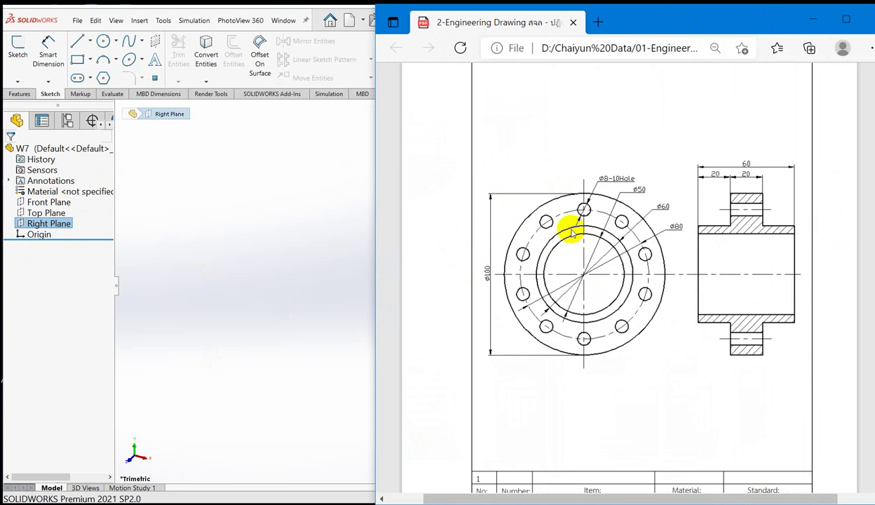
{"action": "left_click_drag", "start_coordinate": [657, 18], "coordinate": [807, 15]}
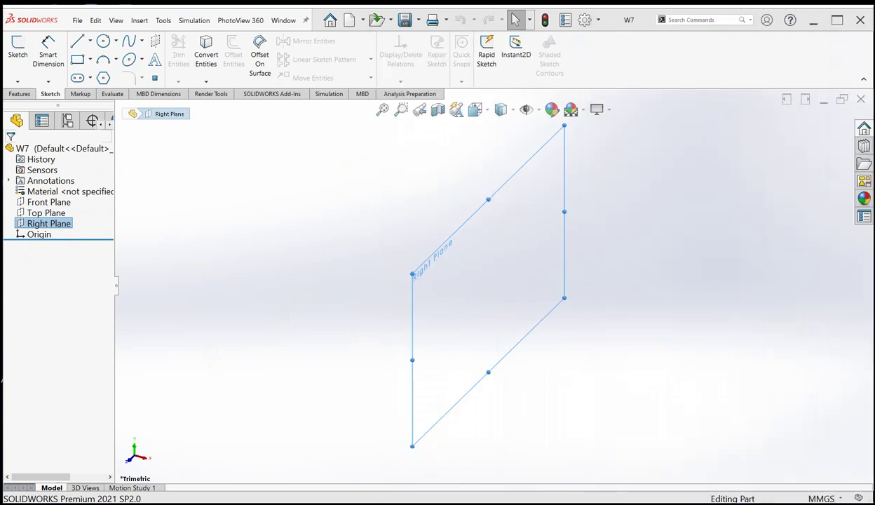
- Start a new sketch on the Front Plane
{"action": "left_click", "coordinate": [44, 202]}
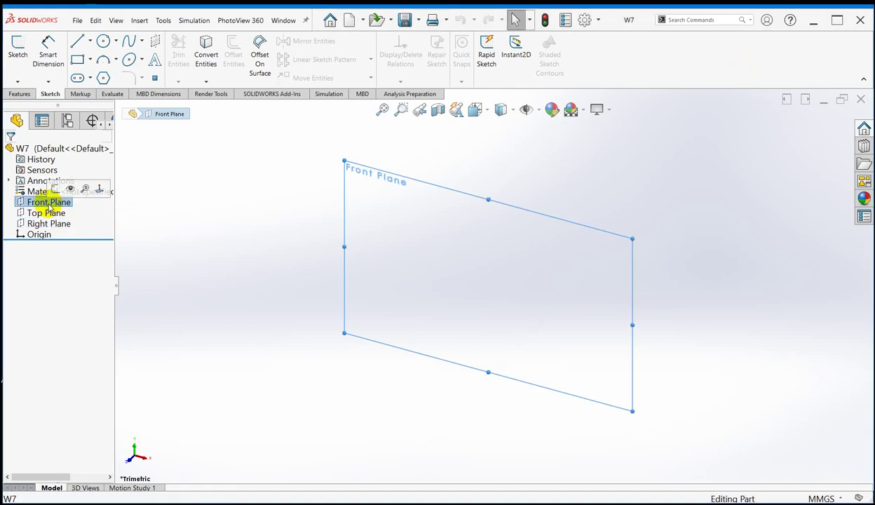
{"action": "left_click", "coordinate": [186, 297]}
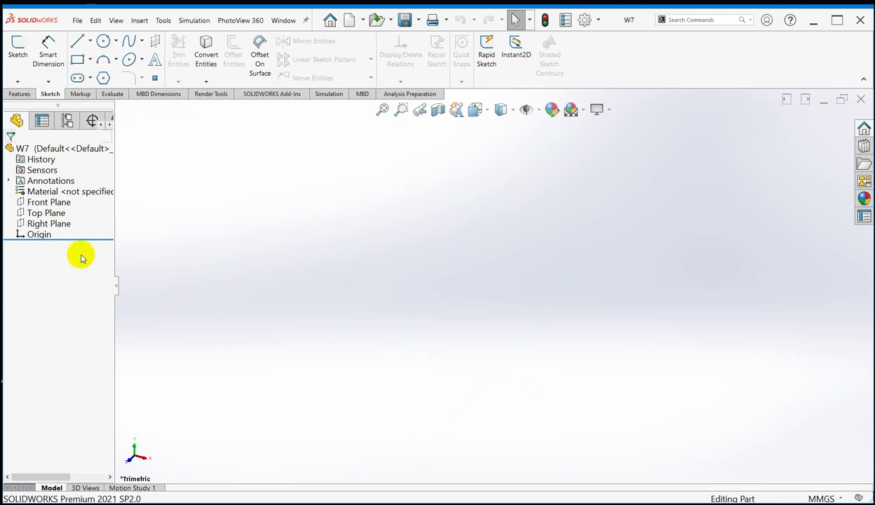
{"action": "left_click", "coordinate": [44, 203]}
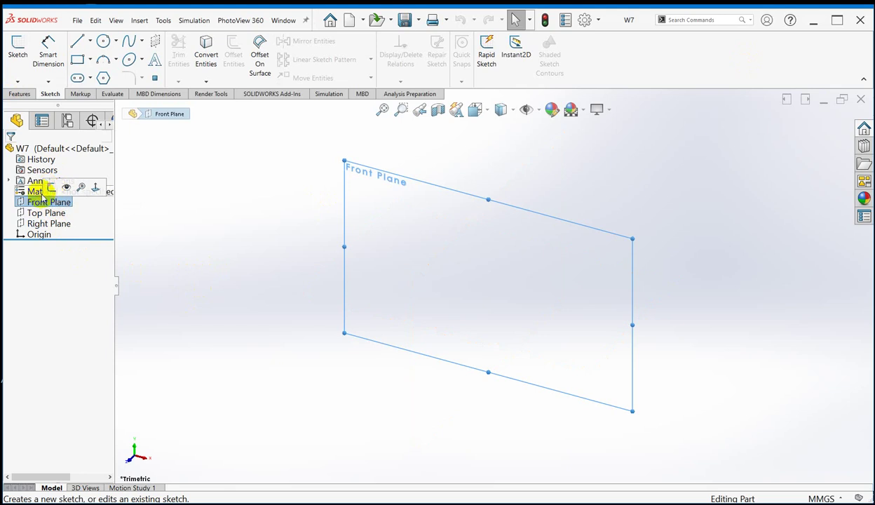
{"action": "left_click", "coordinate": [53, 188]}
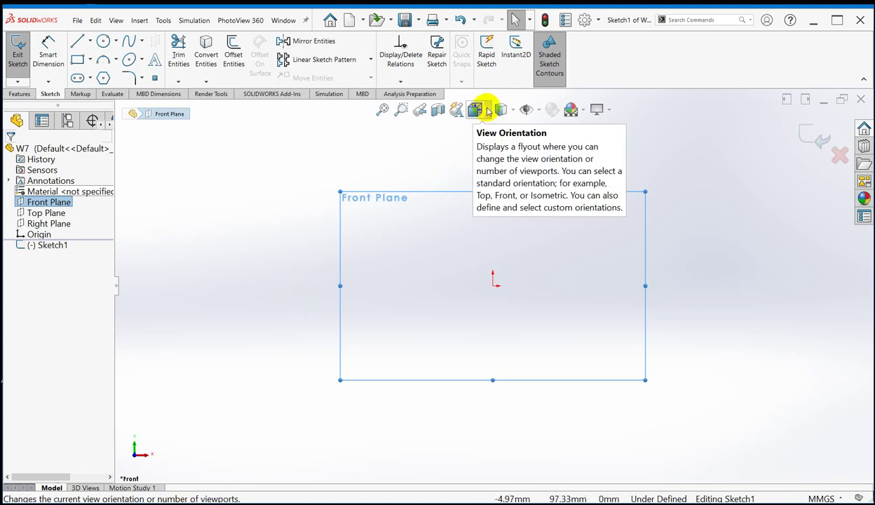
{"action": "left_click", "coordinate": [488, 112]}
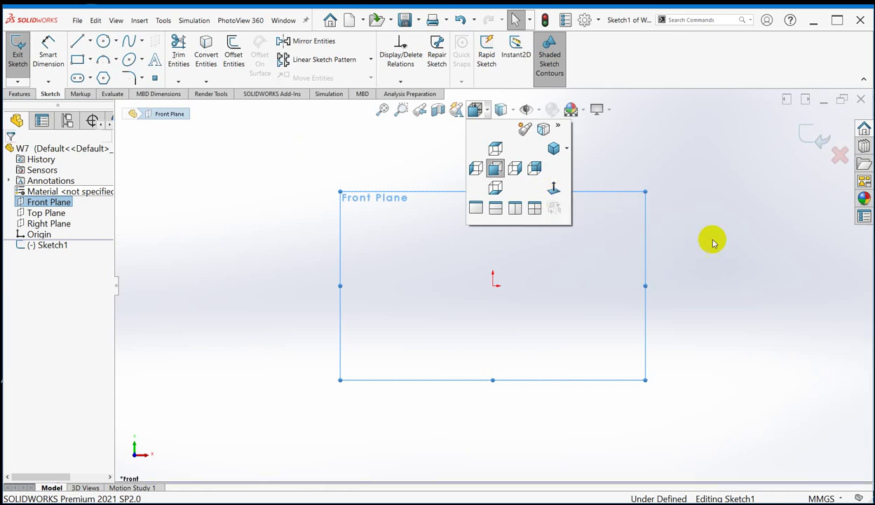
{"action": "left_click", "coordinate": [324, 180]}
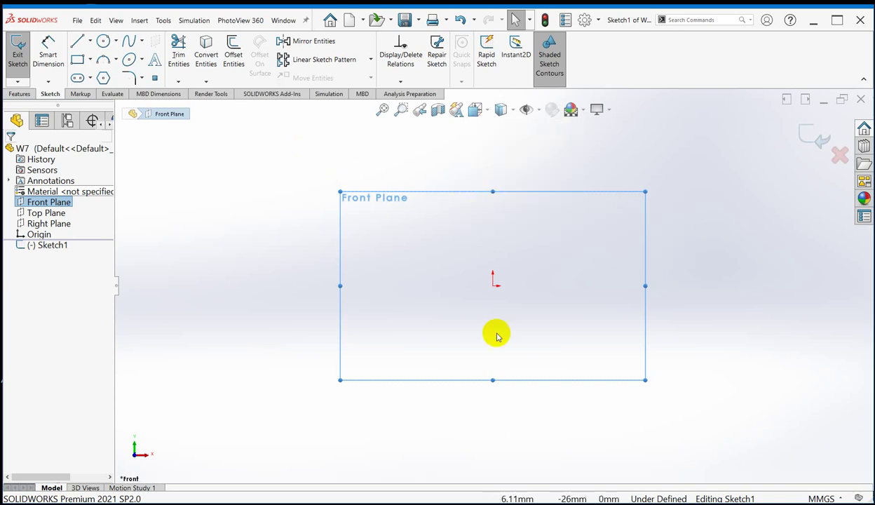
- Sketch a circle about 156 mm in diameter centred on the origin
{"action": "scroll", "coordinate": [544, 319], "scroll_direction": "down", "scroll_amount": 2}
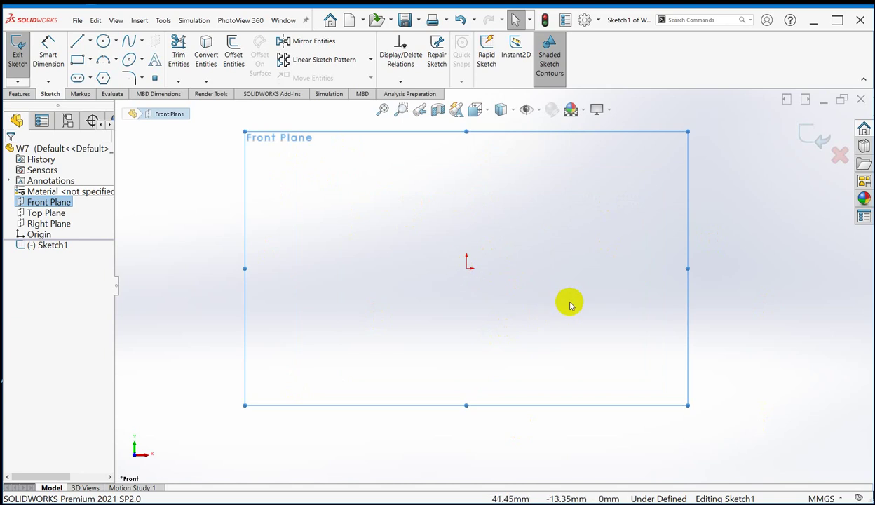
{"action": "scroll", "coordinate": [491, 273], "scroll_direction": "up", "scroll_amount": 2}
{"action": "scroll", "coordinate": [424, 231], "scroll_direction": "down", "scroll_amount": 1}
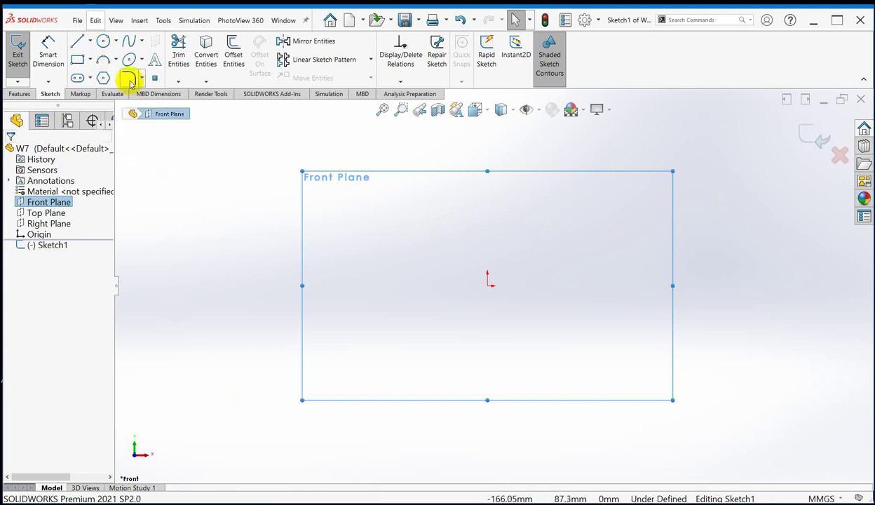
{"action": "left_click", "coordinate": [105, 44]}
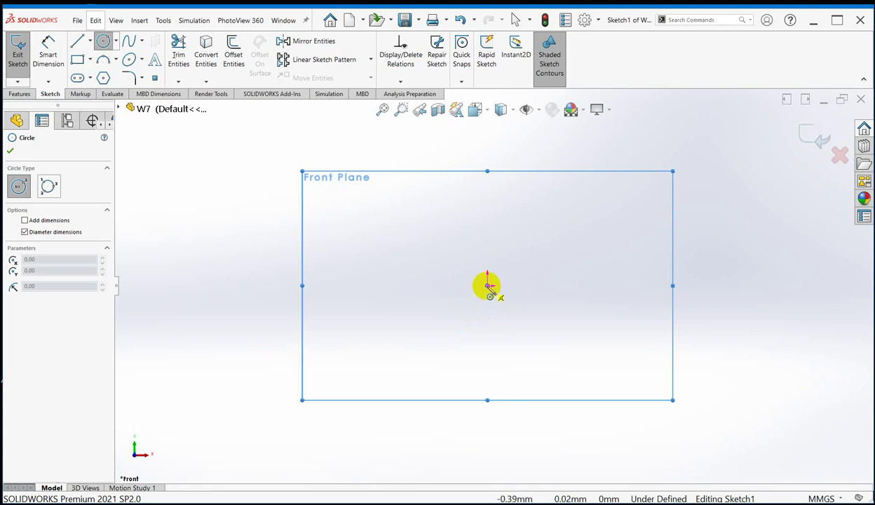
{"action": "left_click", "coordinate": [488, 286]}
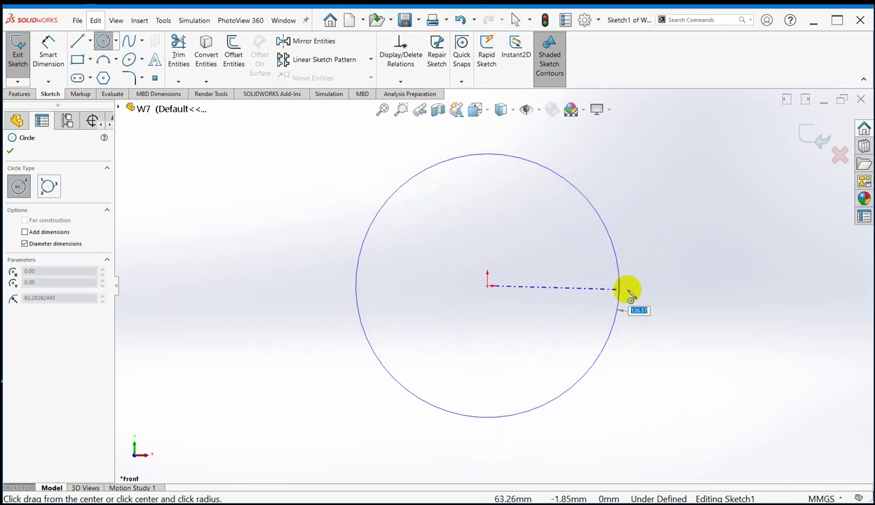
{"action": "left_click", "coordinate": [650, 287]}
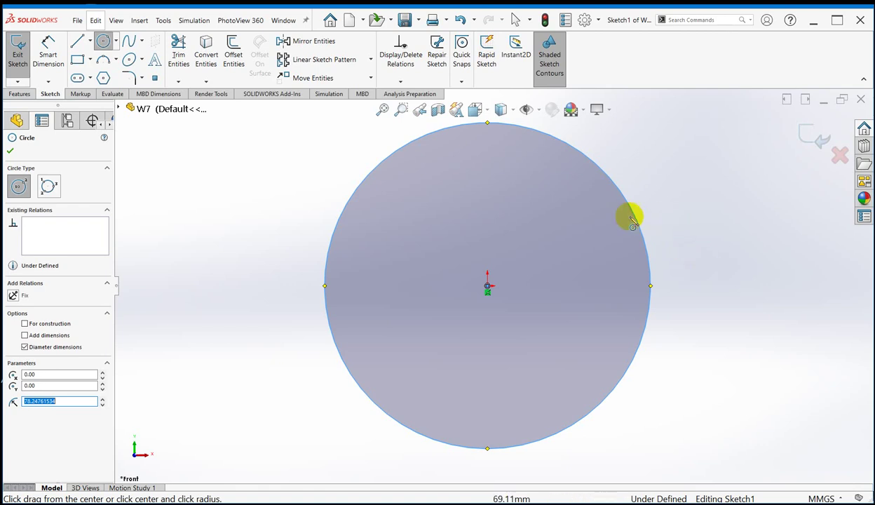
{"action": "right_click", "coordinate": [677, 228]}
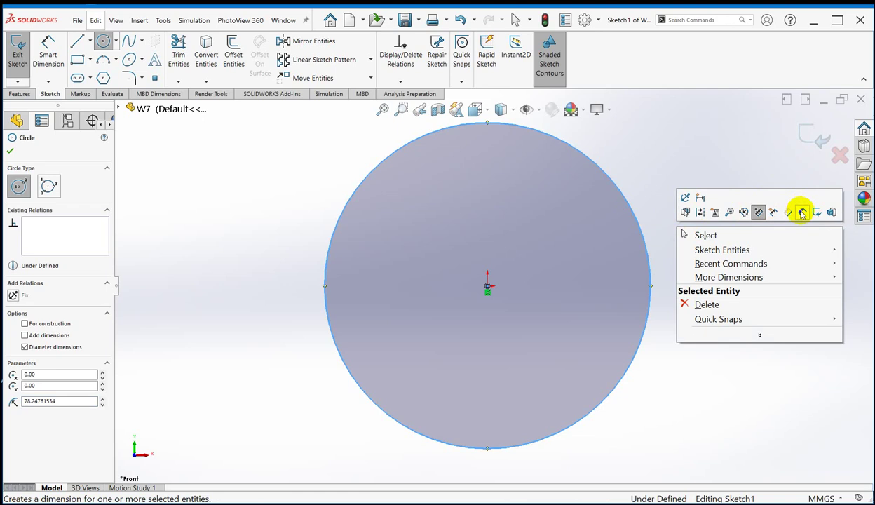
{"action": "left_click", "coordinate": [652, 169]}
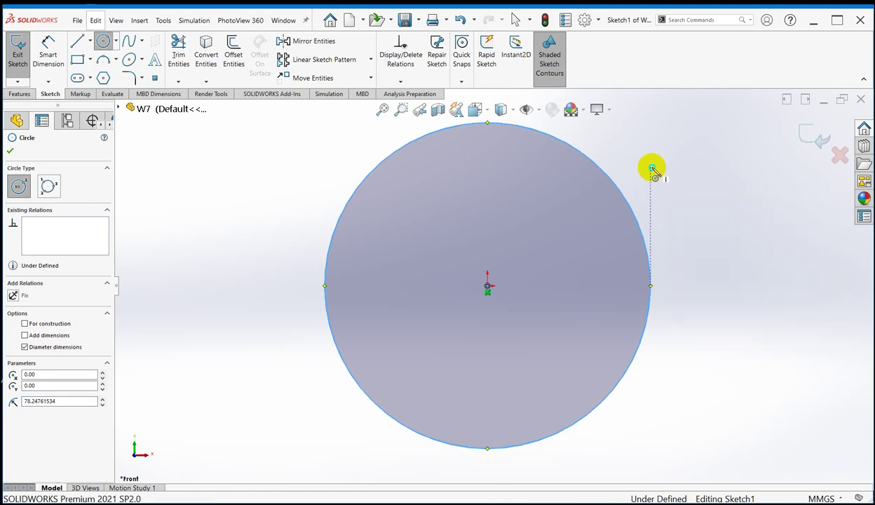
{"action": "right_click", "coordinate": [652, 169]}
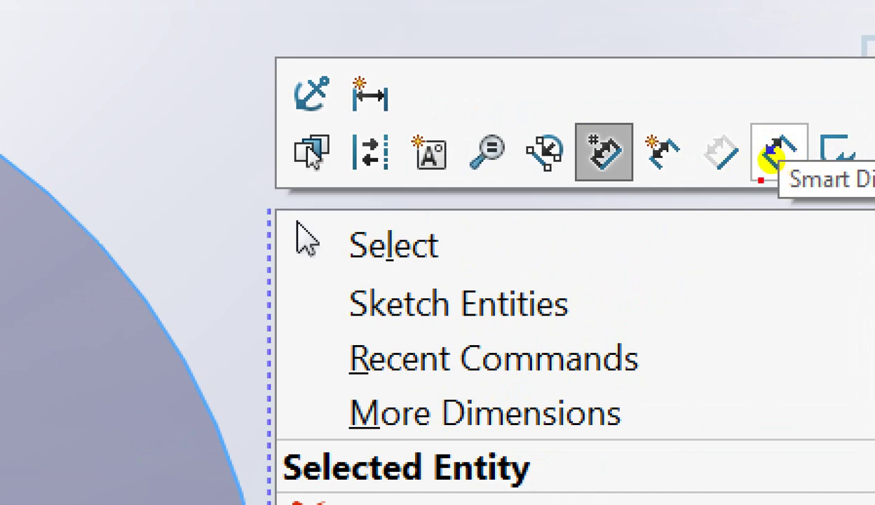
{"action": "left_click", "coordinate": [778, 150]}
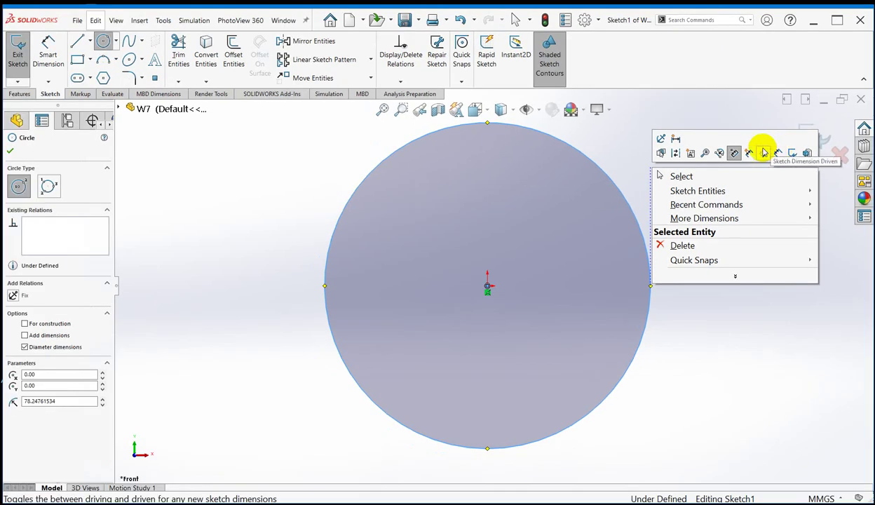
{"action": "left_click", "coordinate": [757, 339]}
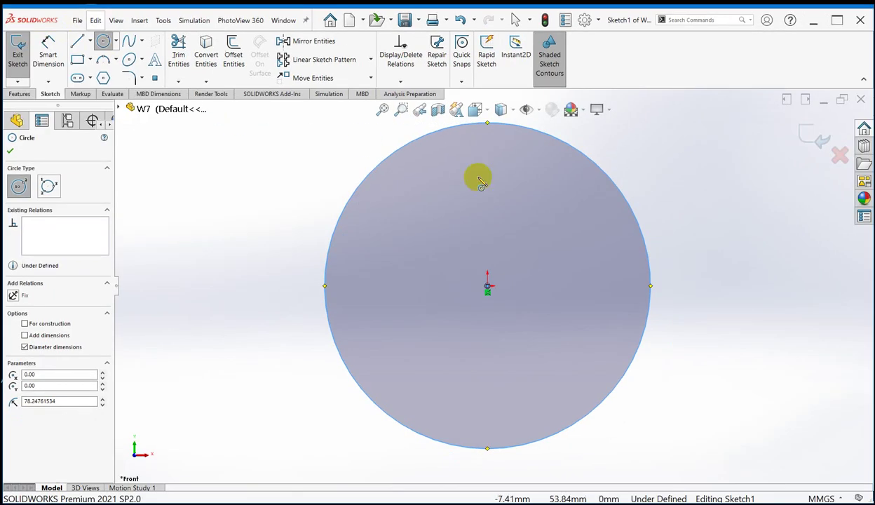
- Dimension the circle's diameter with Smart Dimension and set it to 100 mm
{"action": "right_click", "coordinate": [684, 199]}
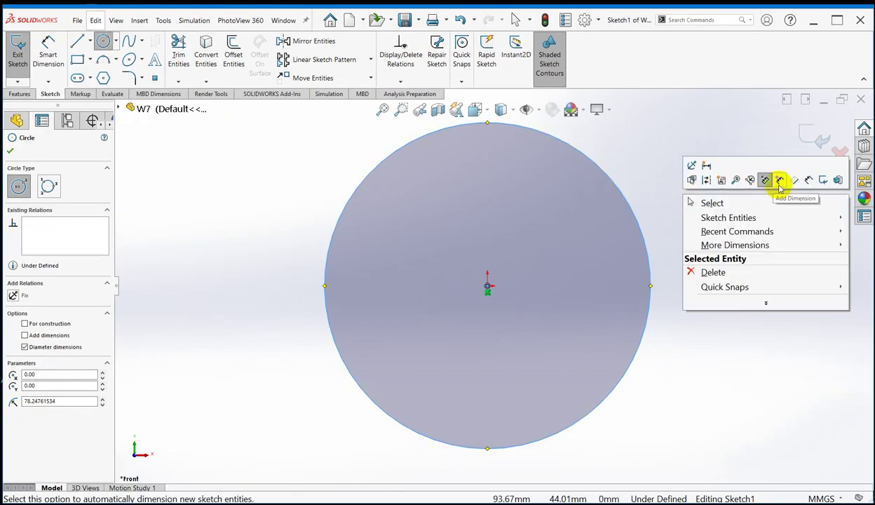
{"action": "left_click", "coordinate": [806, 180]}
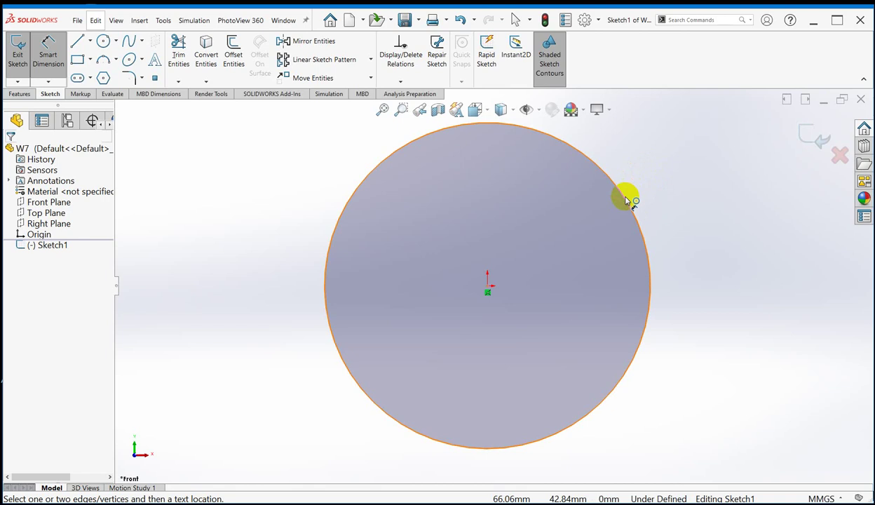
{"action": "left_click", "coordinate": [626, 201]}
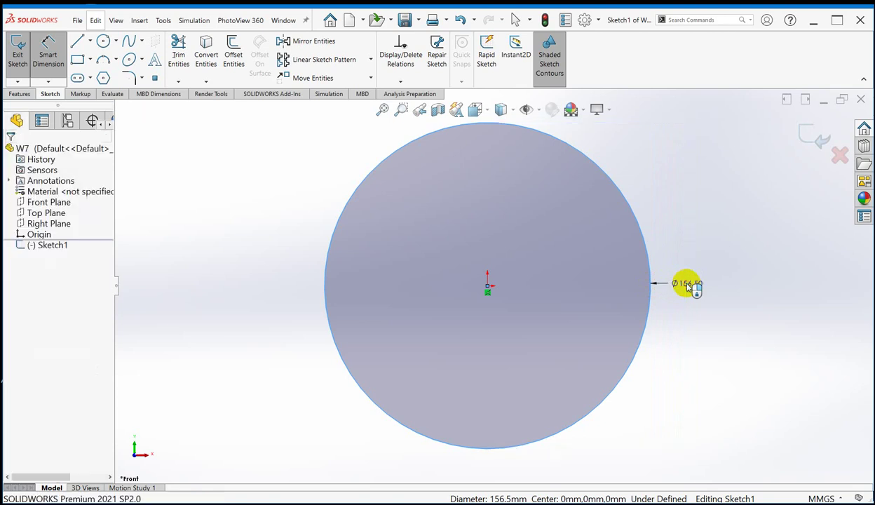
{"action": "left_click", "coordinate": [687, 285]}
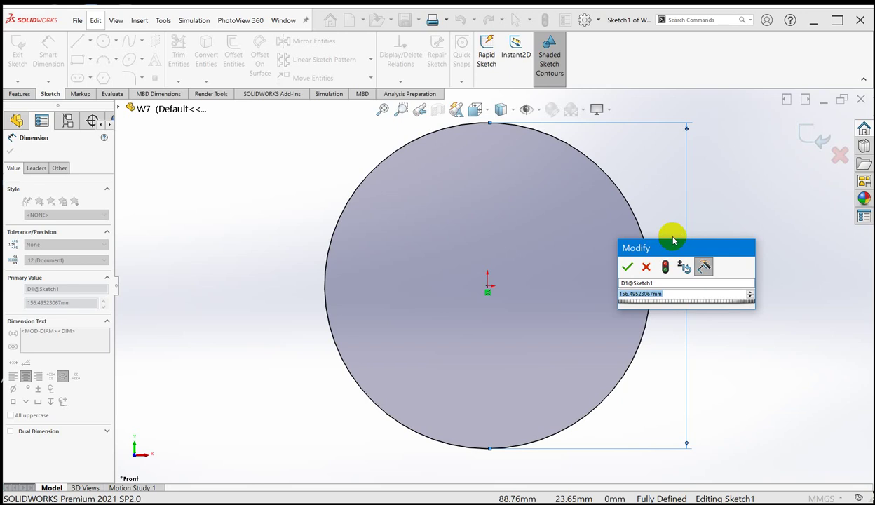
{"action": "type", "text": "100"}
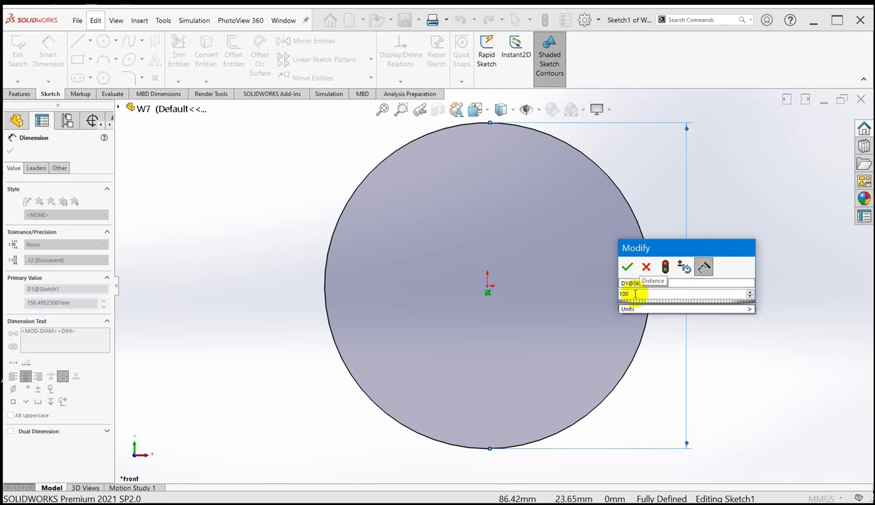
{"action": "key", "text": "Return"}
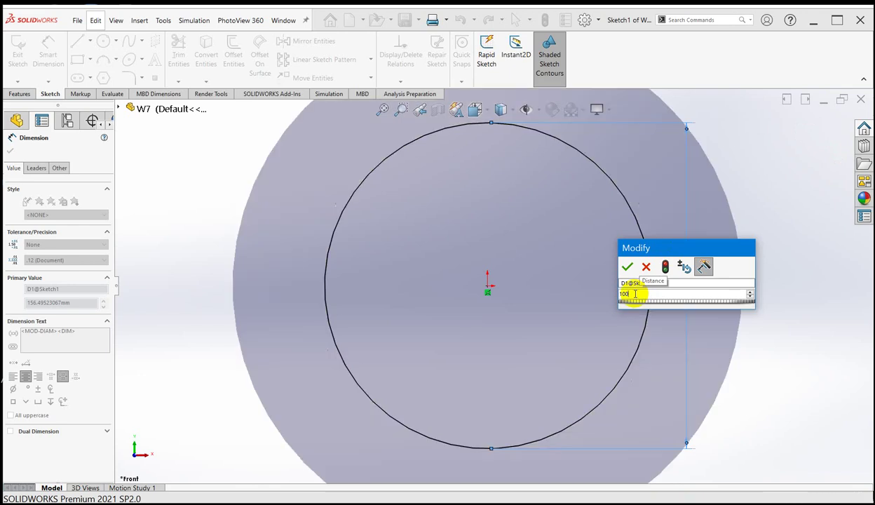
{"action": "scroll", "coordinate": [635, 257], "scroll_direction": "down", "scroll_amount": 3}
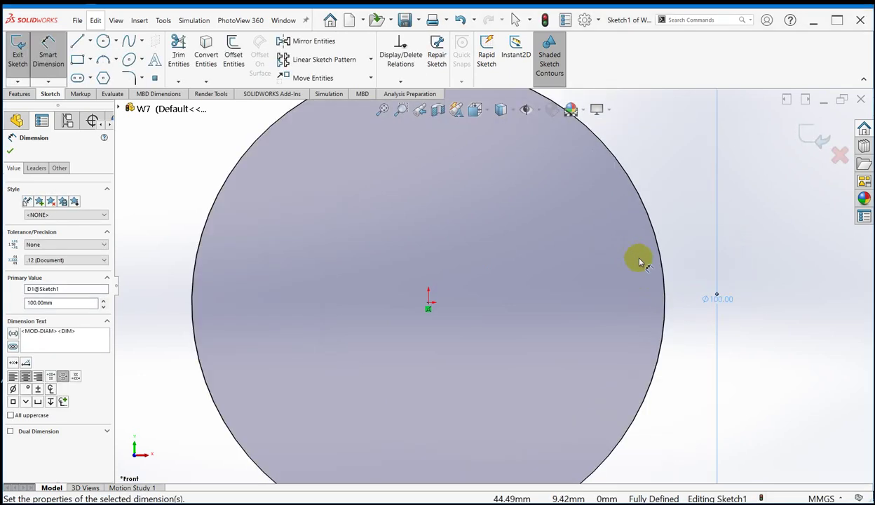
{"action": "scroll", "coordinate": [631, 262], "scroll_direction": "up", "scroll_amount": 3}
{"action": "left_click", "coordinate": [672, 316]}
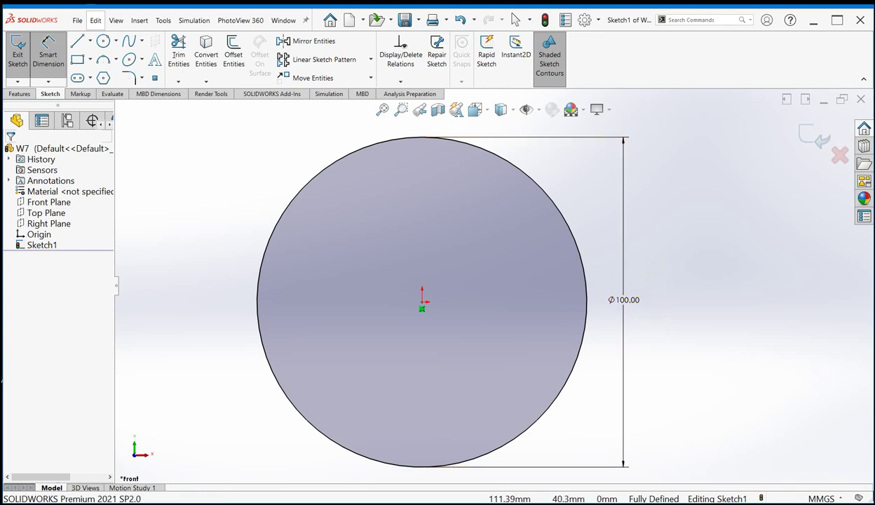
- Switch to the PDF drawing to examine the flange's inner circle diameters, and move it off the modelling window
{"action": "key", "text": "alt+Tab"}
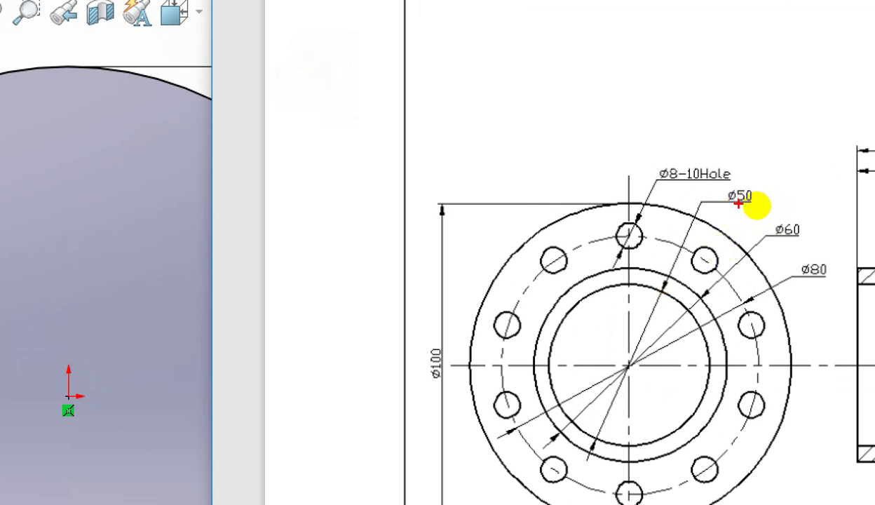
{"action": "mouse_move", "coordinate": [724, 214]}
{"action": "left_mouse_down"}
{"action": "mouse_move", "coordinate": [723, 192]}
{"action": "mouse_move", "coordinate": [748, 189]}
{"action": "mouse_move", "coordinate": [768, 208]}
{"action": "mouse_move", "coordinate": [749, 215]}
{"action": "left_mouse_up"}
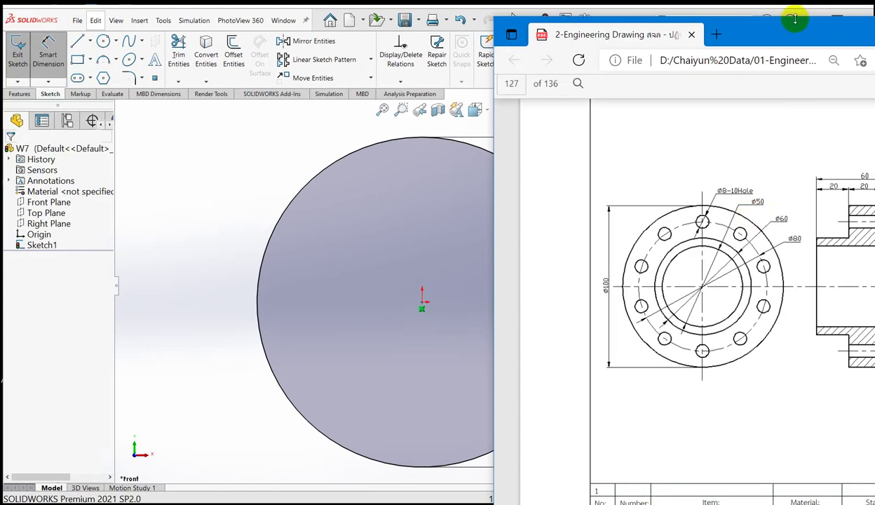
{"action": "left_click_drag", "start_coordinate": [718, 25], "coordinate": [874, 27]}
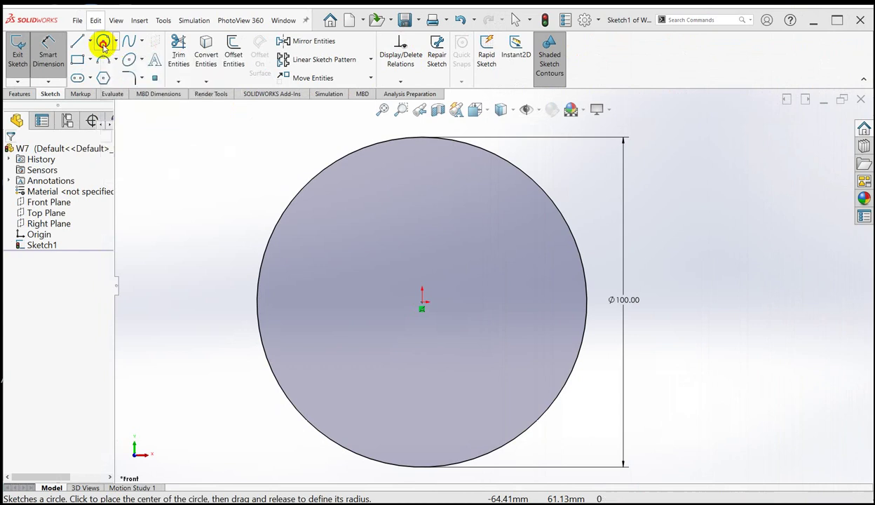
- Sketch a second circle about 69 mm in diameter centred on the origin, inside the existing 100 mm circle
{"action": "left_click", "coordinate": [103, 43]}
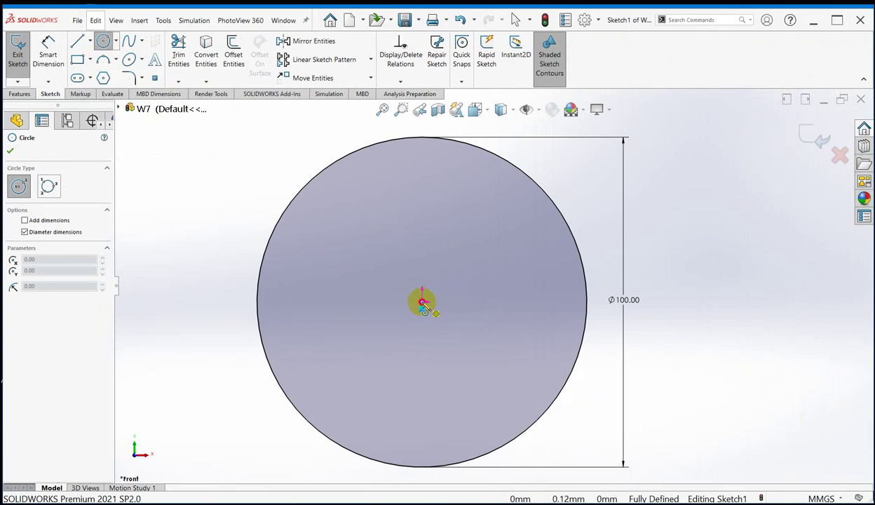
{"action": "left_click", "coordinate": [422, 302]}
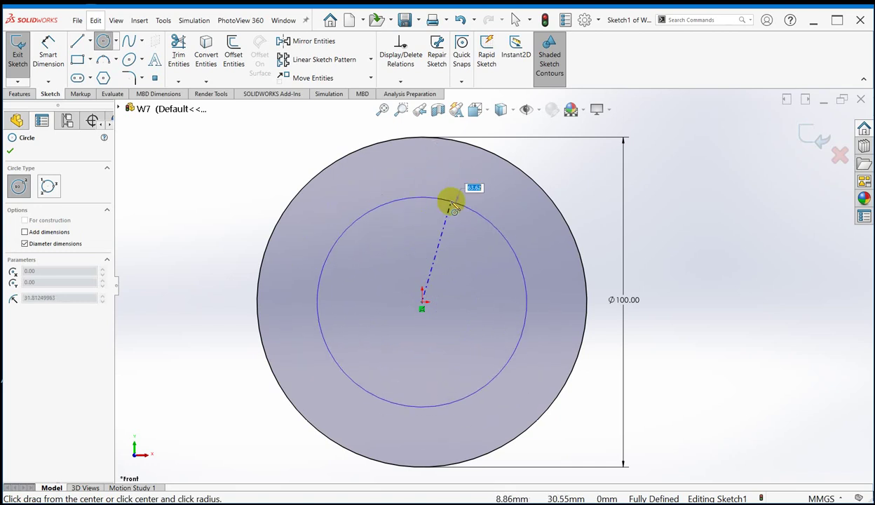
{"action": "left_click", "coordinate": [466, 200]}
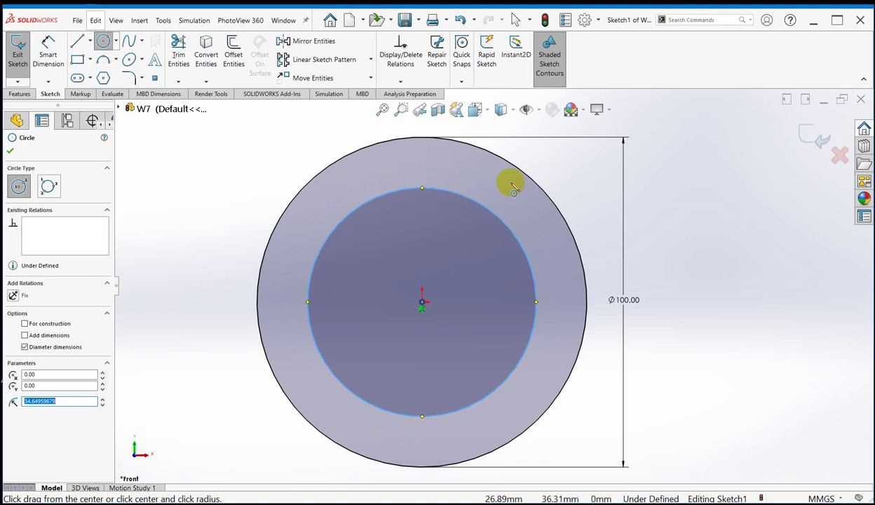
- Dimension the inner circle's diameter with Smart Dimension and set it to 50 mm
{"action": "right_click", "coordinate": [572, 174]}
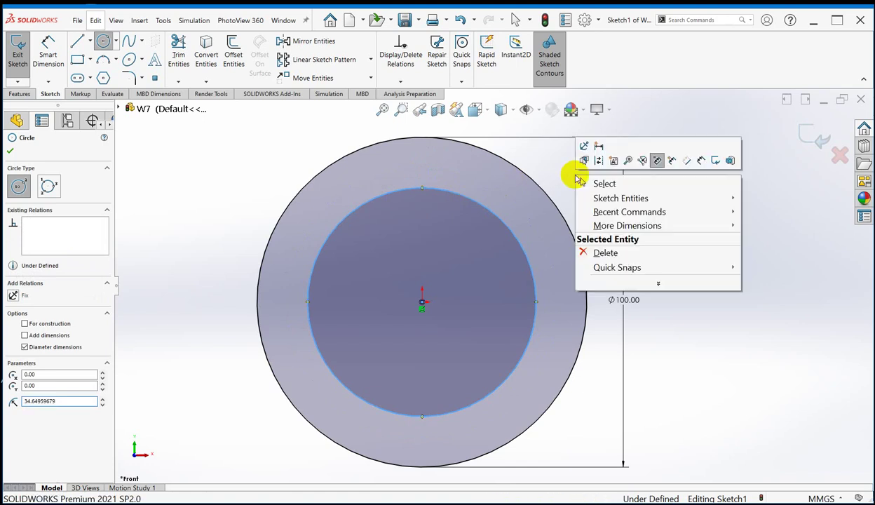
{"action": "left_click", "coordinate": [701, 165]}
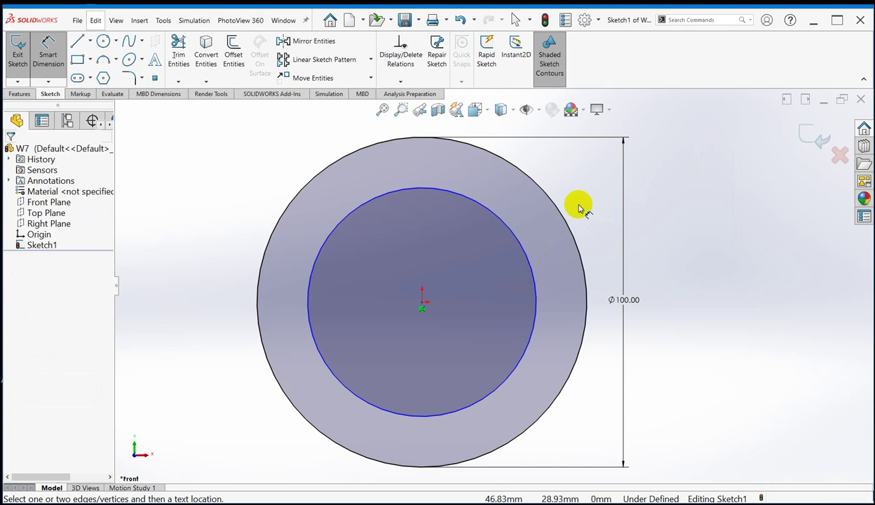
{"action": "left_click", "coordinate": [495, 214]}
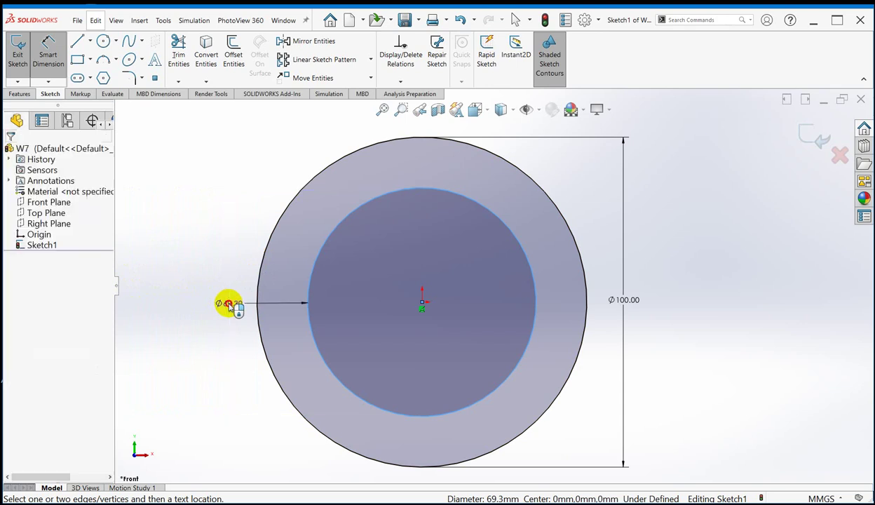
{"action": "left_click", "coordinate": [230, 305]}
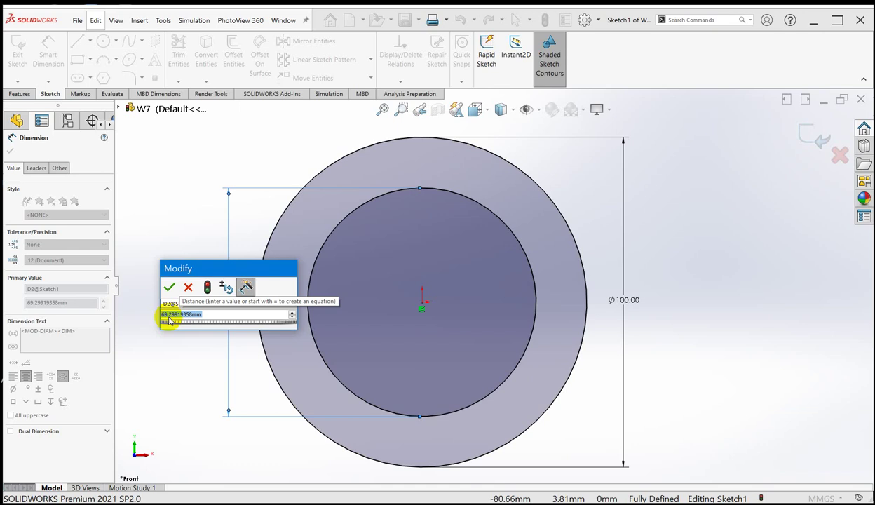
{"action": "type", "text": "50"}
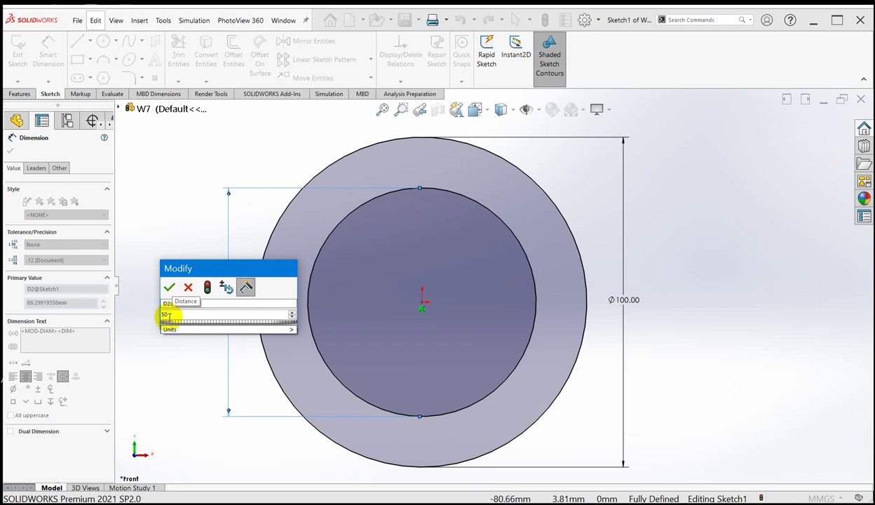
{"action": "key", "text": "Return"}
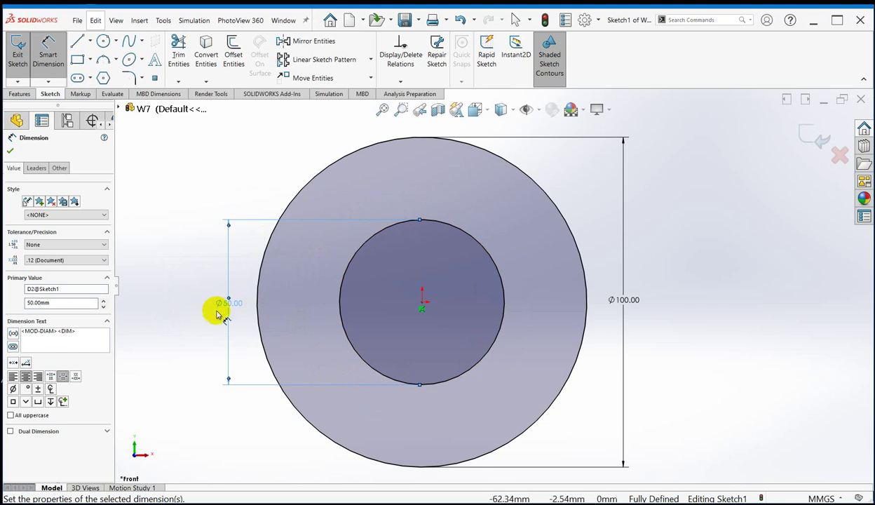
{"action": "left_click", "coordinate": [179, 417]}
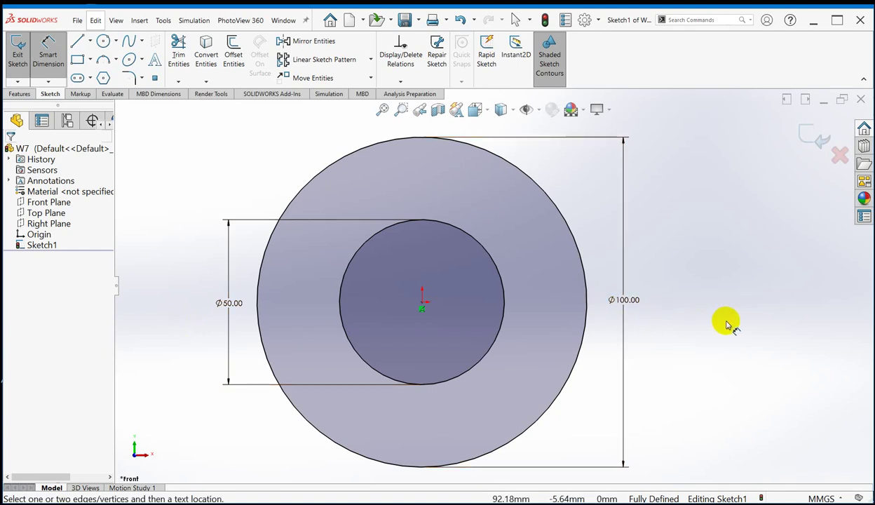
- Show the two-circle sketch in the isometric view
{"action": "scroll", "coordinate": [725, 322], "scroll_direction": "down", "scroll_amount": 1}
{"action": "scroll", "coordinate": [726, 321], "scroll_direction": "up", "scroll_amount": 4}
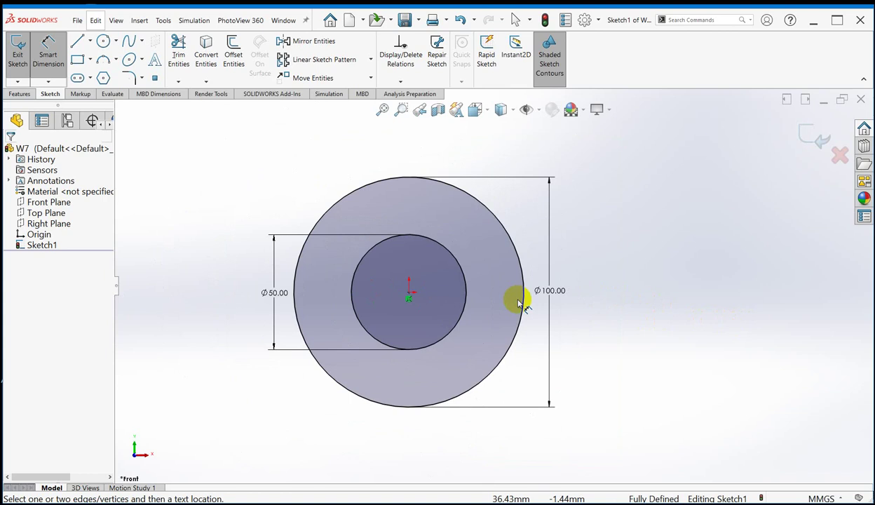
{"action": "scroll", "coordinate": [249, 289], "scroll_direction": "down", "scroll_amount": 1}
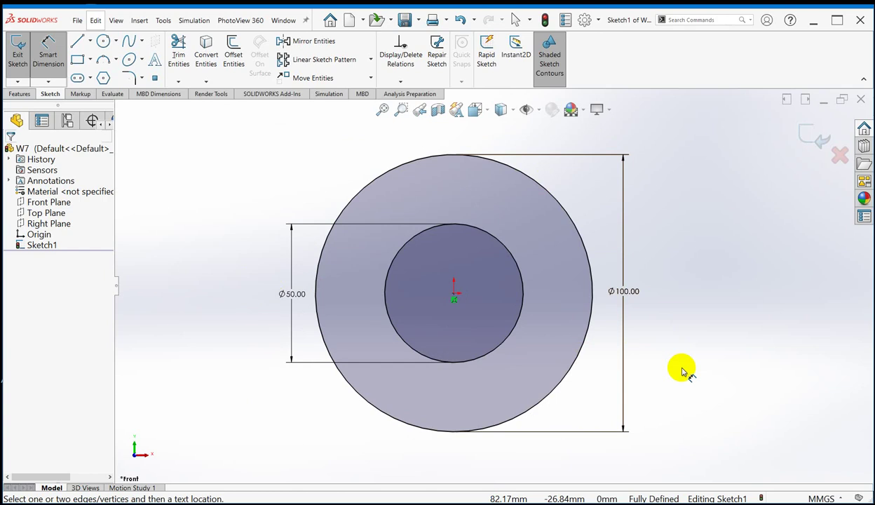
{"action": "key", "text": "ctrl+7"}
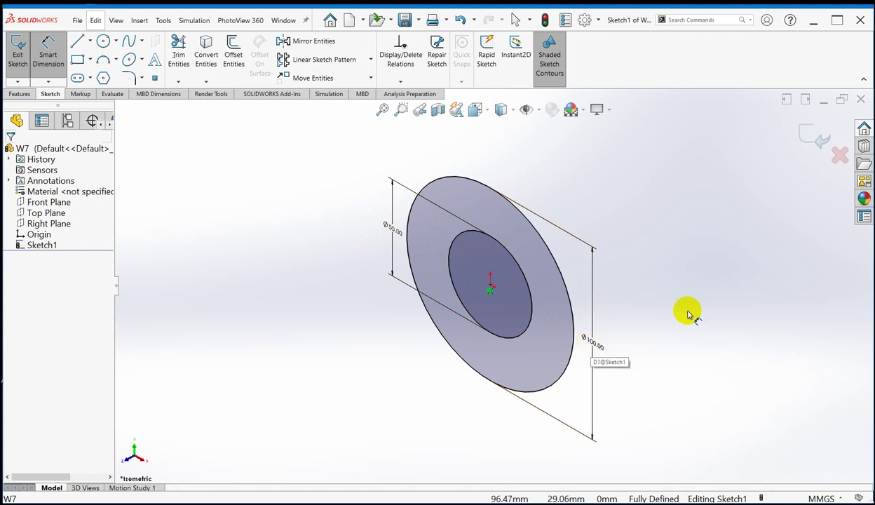
- Examine the flange's thickness dimensions in the PDF drawing, move it off the modelling window, and leave Smart Dimension
{"action": "left_click", "coordinate": [760, 26]}
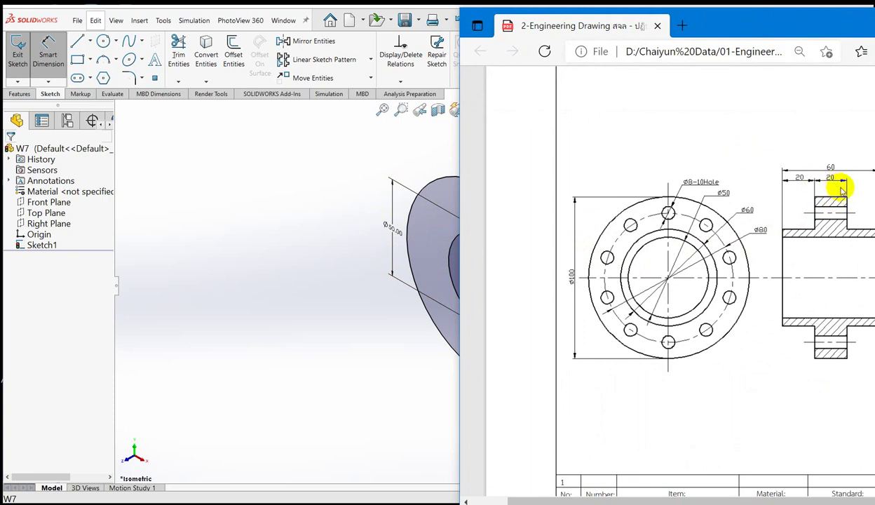
{"action": "left_click_drag", "start_coordinate": [707, 23], "coordinate": [874, 40]}
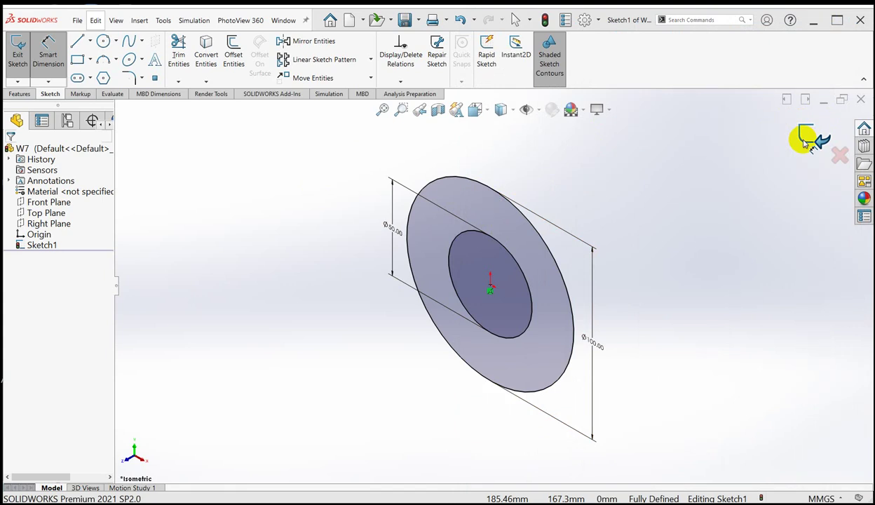
{"action": "right_click", "coordinate": [593, 174]}
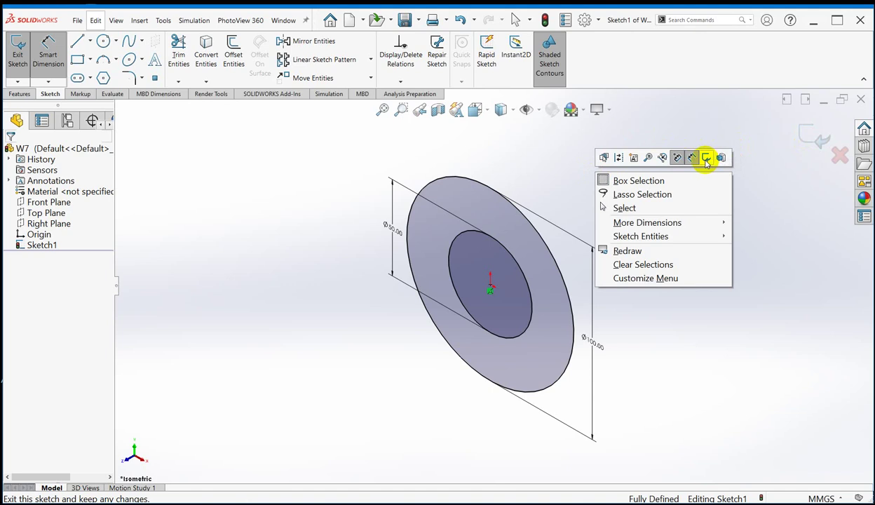
{"action": "key", "text": "Escape"}
{"action": "key", "text": "Escape"}
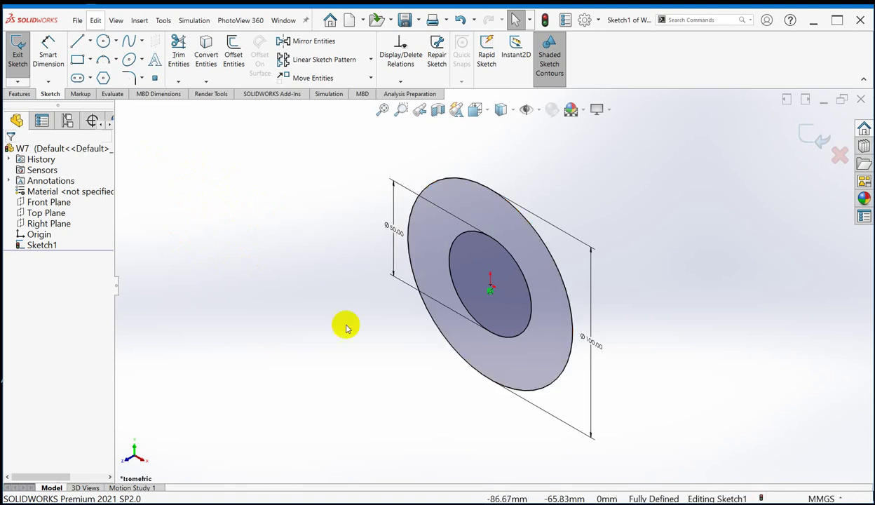
- Switch the view orientation to dimetric for comparison and return it to isometric
{"action": "left_click", "coordinate": [475, 110]}
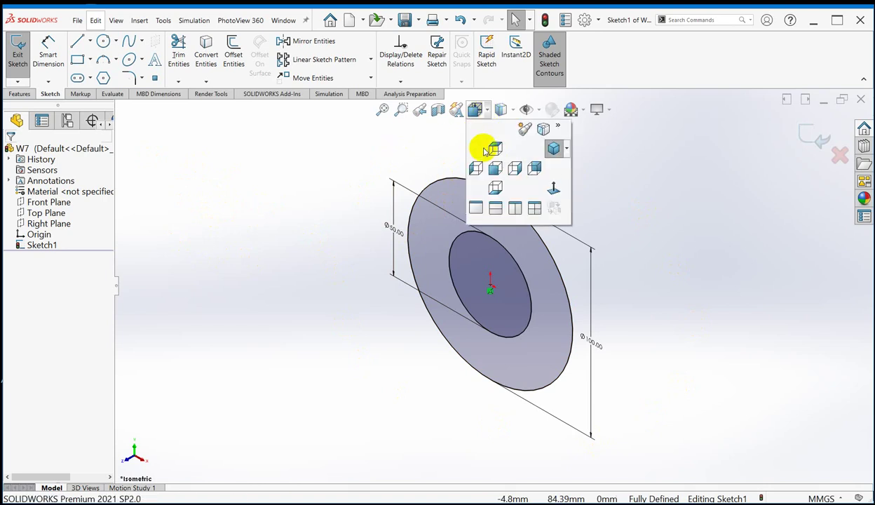
{"action": "left_click", "coordinate": [484, 110]}
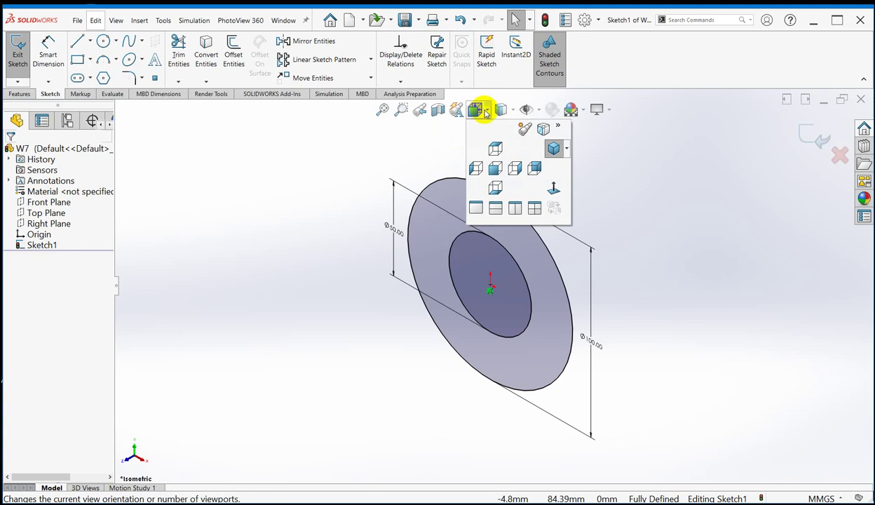
{"action": "left_click", "coordinate": [566, 148]}
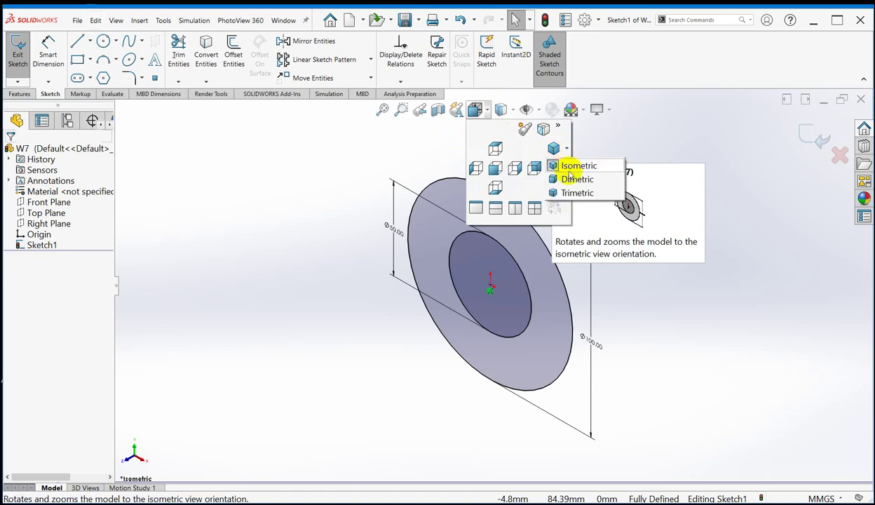
{"action": "left_click", "coordinate": [571, 179]}
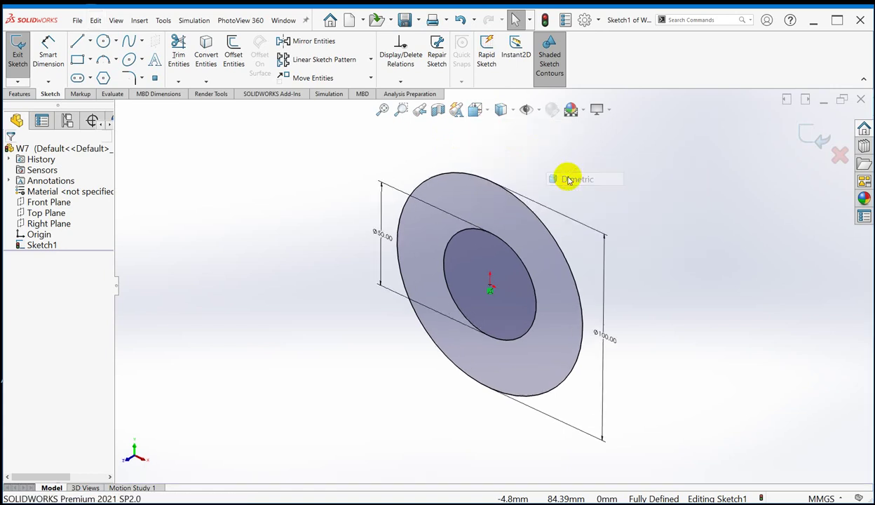
{"action": "left_click", "coordinate": [476, 110]}
{"action": "left_click", "coordinate": [565, 149]}
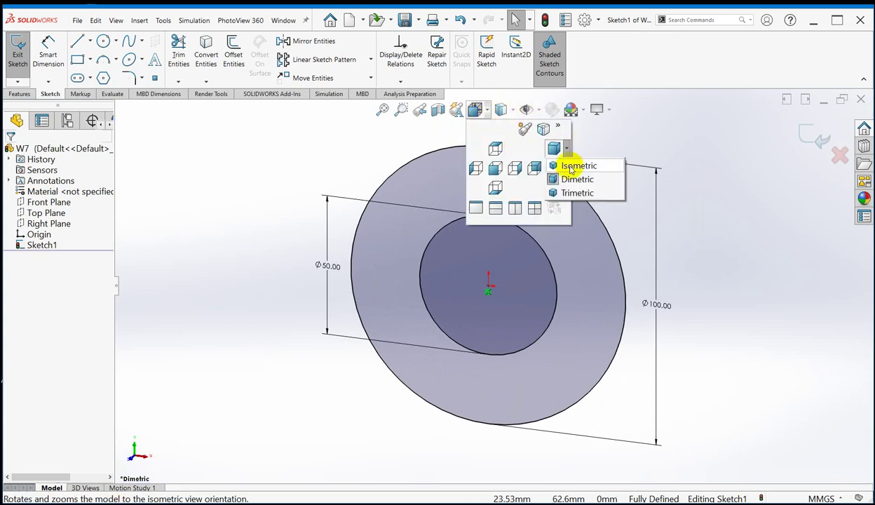
{"action": "left_click", "coordinate": [565, 168]}
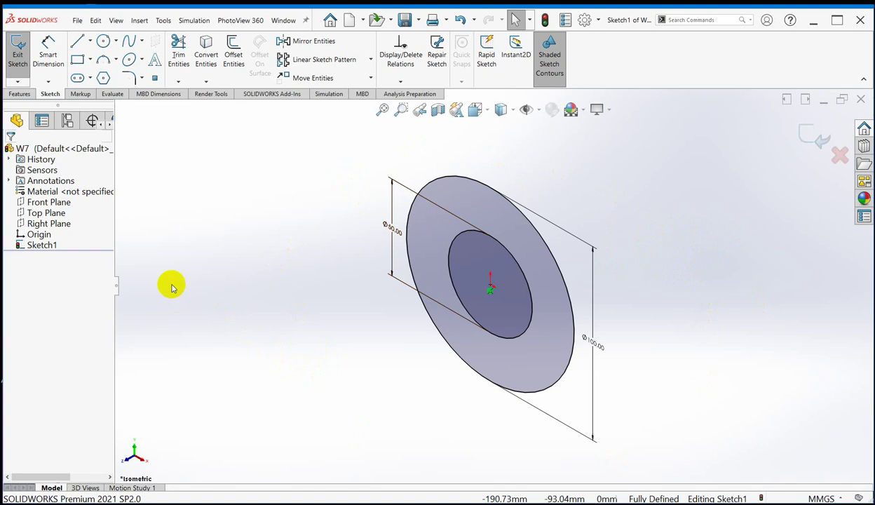
- Highlight the Front Plane to check where the circles lie, and exit the sketch keeping its changes
{"action": "left_click", "coordinate": [44, 203]}
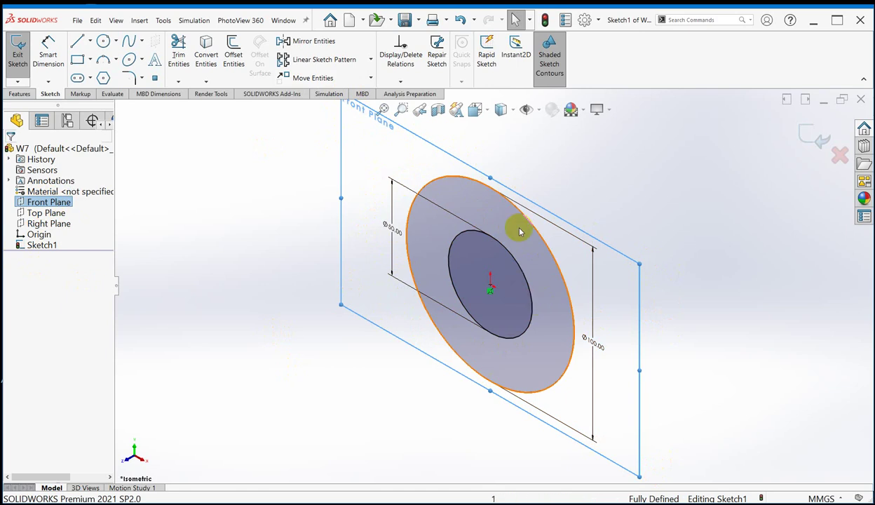
{"action": "left_click", "coordinate": [696, 181]}
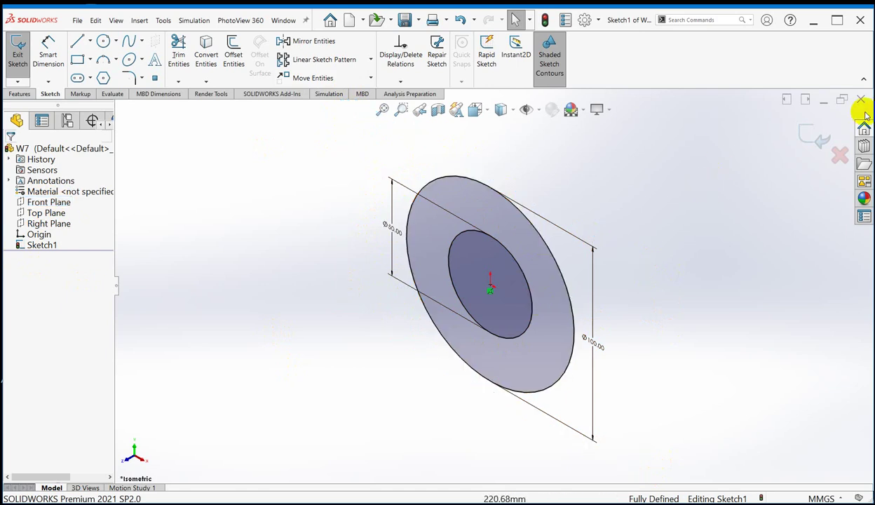
{"action": "left_click", "coordinate": [815, 140]}
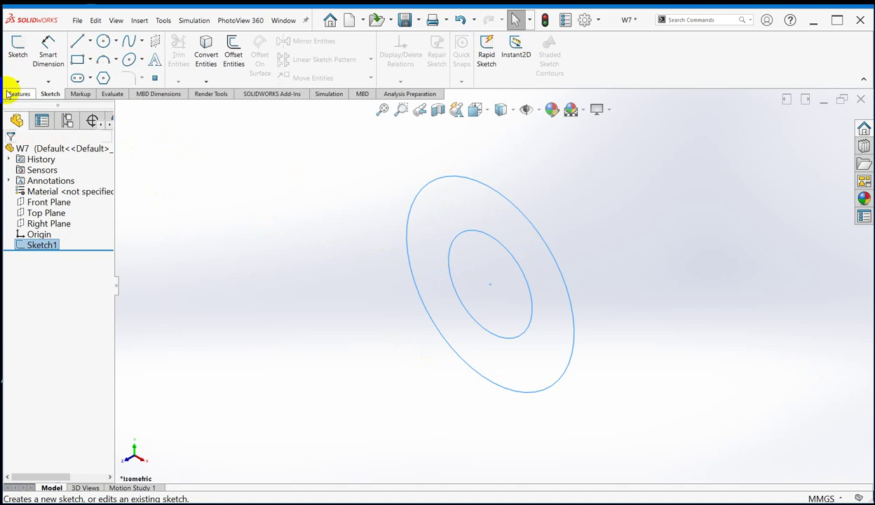
- Start an Extruded Boss/Base from the two-circle sketch and check the flange thickness in the PDF drawing
{"action": "left_click", "coordinate": [20, 93]}
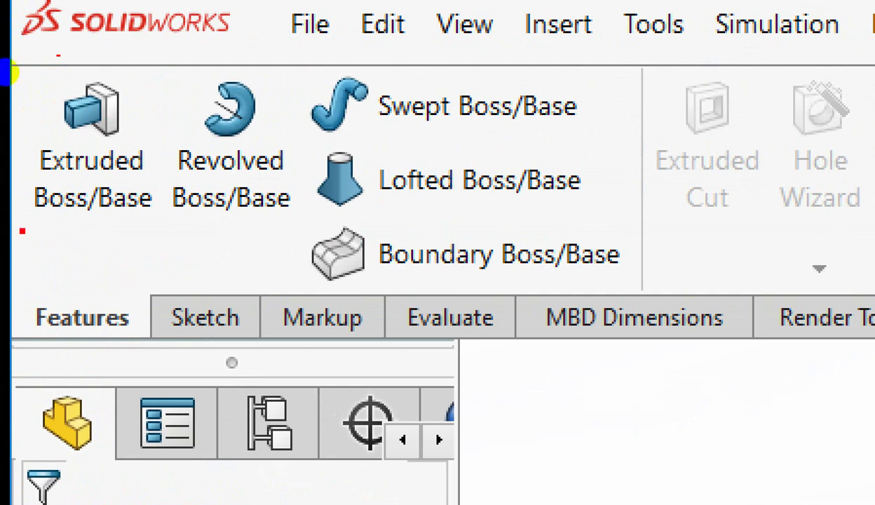
{"action": "mouse_move", "coordinate": [35, 227]}
{"action": "left_mouse_down"}
{"action": "mouse_move", "coordinate": [16, 150]}
{"action": "mouse_move", "coordinate": [45, 61]}
{"action": "mouse_move", "coordinate": [161, 74]}
{"action": "mouse_move", "coordinate": [188, 168]}
{"action": "mouse_move", "coordinate": [118, 251]}
{"action": "mouse_move", "coordinate": [16, 228]}
{"action": "left_mouse_up"}
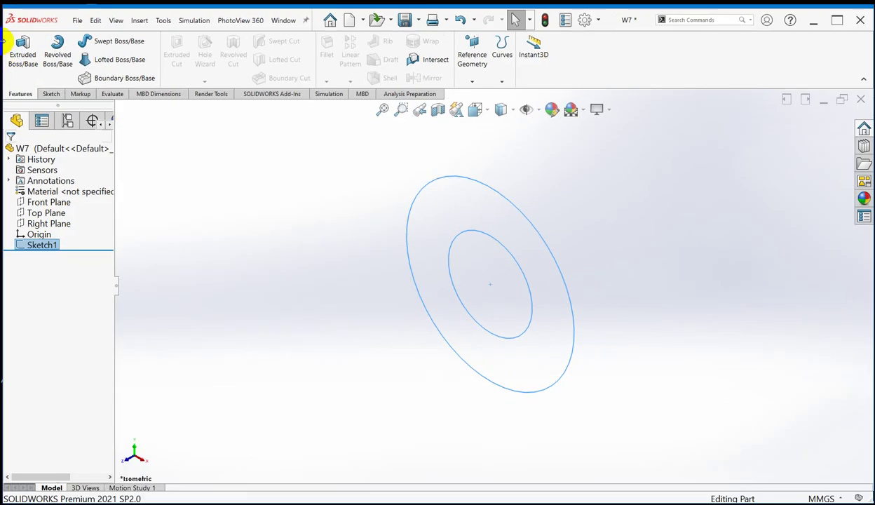
{"action": "left_click", "coordinate": [23, 48]}
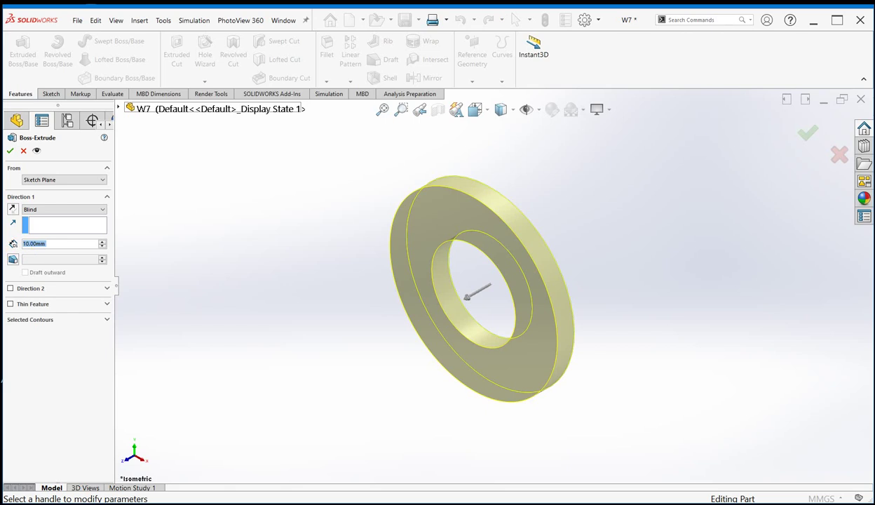
{"action": "key", "text": "alt+Tab"}
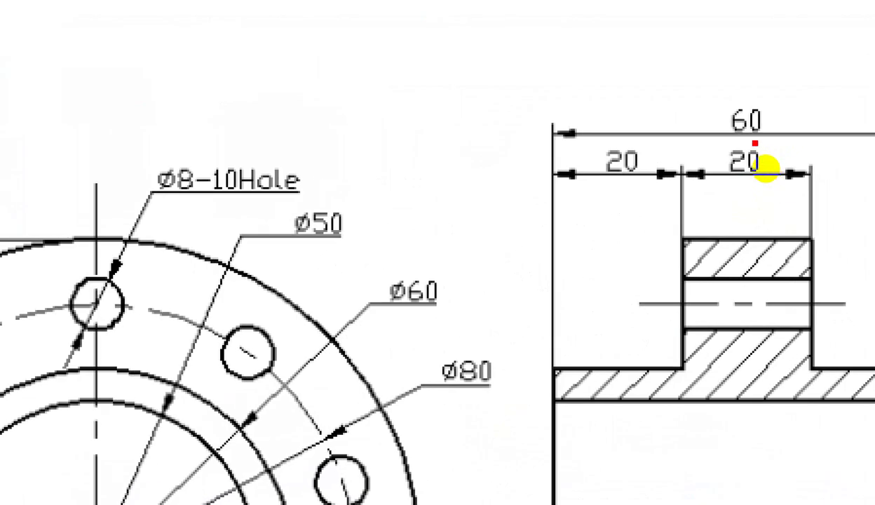
{"action": "mouse_move", "coordinate": [721, 179]}
{"action": "left_mouse_down"}
{"action": "mouse_move", "coordinate": [735, 144]}
{"action": "mouse_move", "coordinate": [765, 135]}
{"action": "mouse_move", "coordinate": [792, 181]}
{"action": "mouse_move", "coordinate": [767, 198]}
{"action": "mouse_move", "coordinate": [699, 188]}
{"action": "left_mouse_up"}
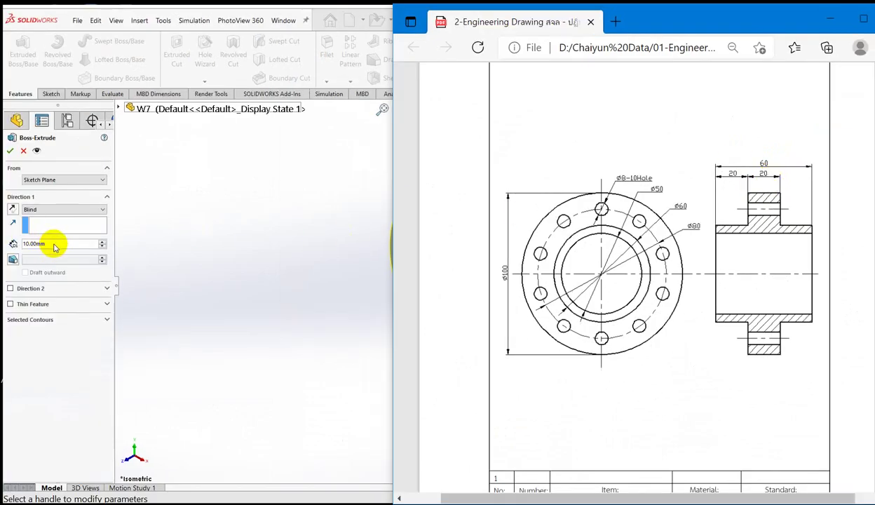
- Set the blind extrusion depth of the flange ring to 20 mm
{"action": "left_click", "coordinate": [42, 243]}
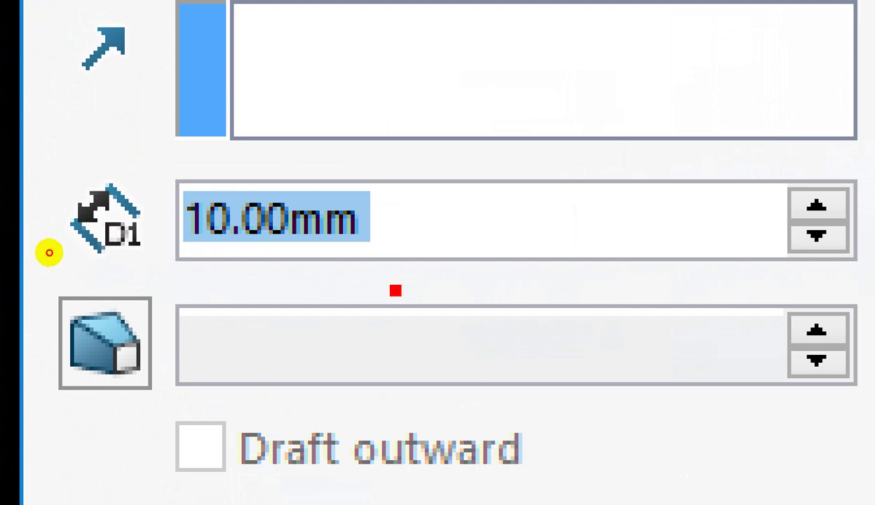
{"action": "mouse_move", "coordinate": [395, 288]}
{"action": "left_mouse_down"}
{"action": "mouse_move", "coordinate": [326, 122]}
{"action": "mouse_move", "coordinate": [128, 143]}
{"action": "left_mouse_up"}
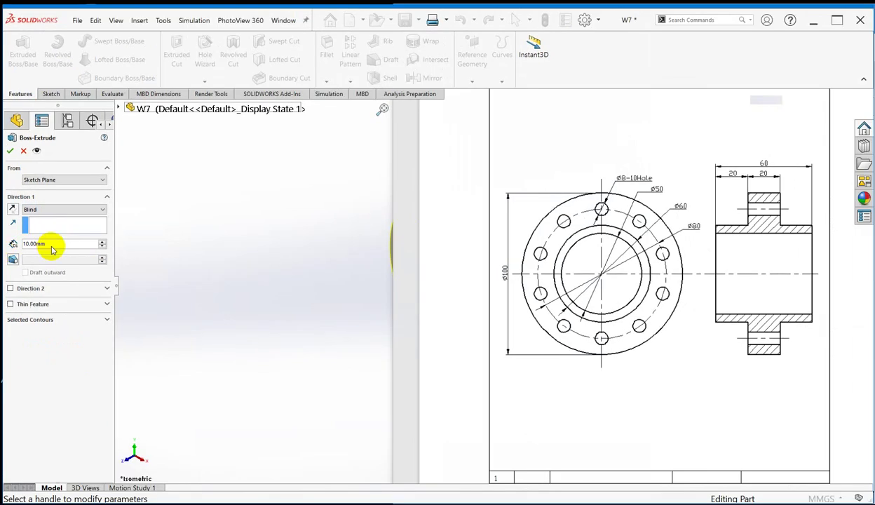
{"action": "left_click", "coordinate": [52, 244]}
{"action": "left_click_drag", "start_coordinate": [51, 244], "coordinate": [33, 243]}
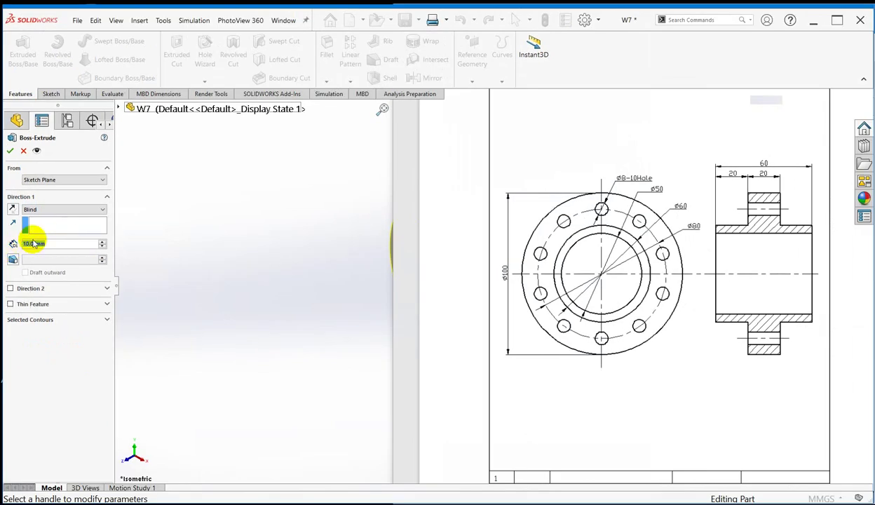
{"action": "type", "text": "20"}
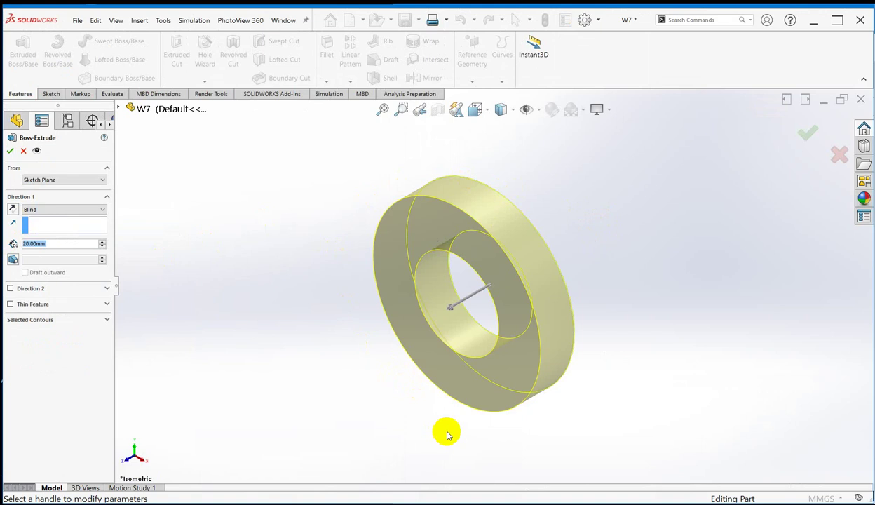
- Try stretching the extrusion preview with its depth handle in both directions, ending at 122 mm
{"action": "left_click", "coordinate": [449, 267]}
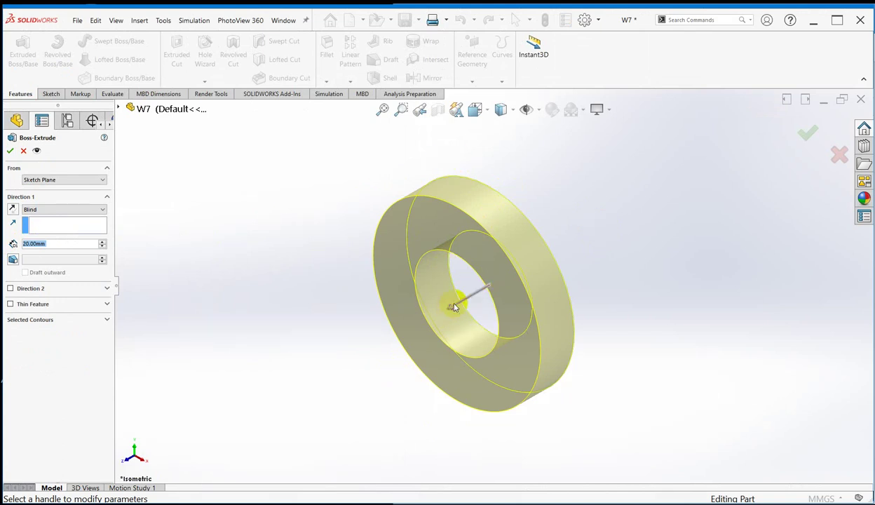
{"action": "left_click_drag", "start_coordinate": [451, 309], "coordinate": [283, 361]}
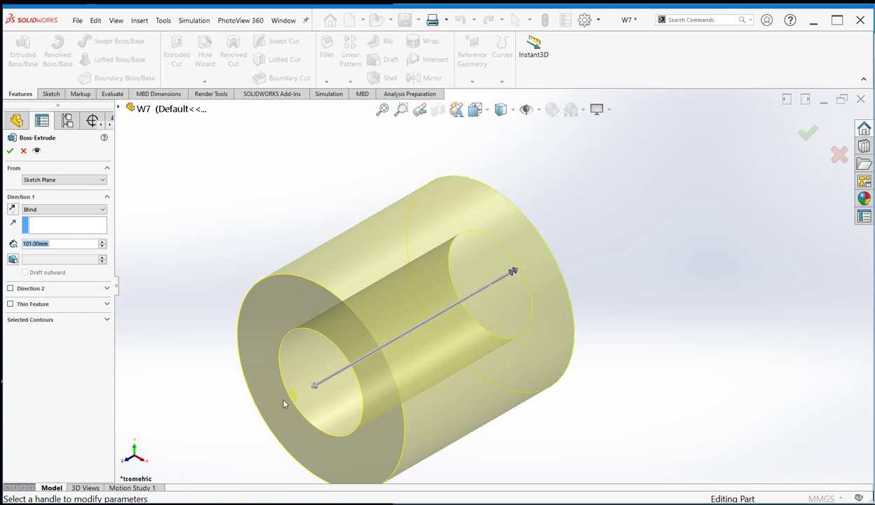
{"action": "mouse_move", "coordinate": [313, 391]}
{"action": "left_mouse_down"}
{"action": "mouse_move", "coordinate": [595, 249]}
{"action": "mouse_move", "coordinate": [672, 234]}
{"action": "left_mouse_up"}
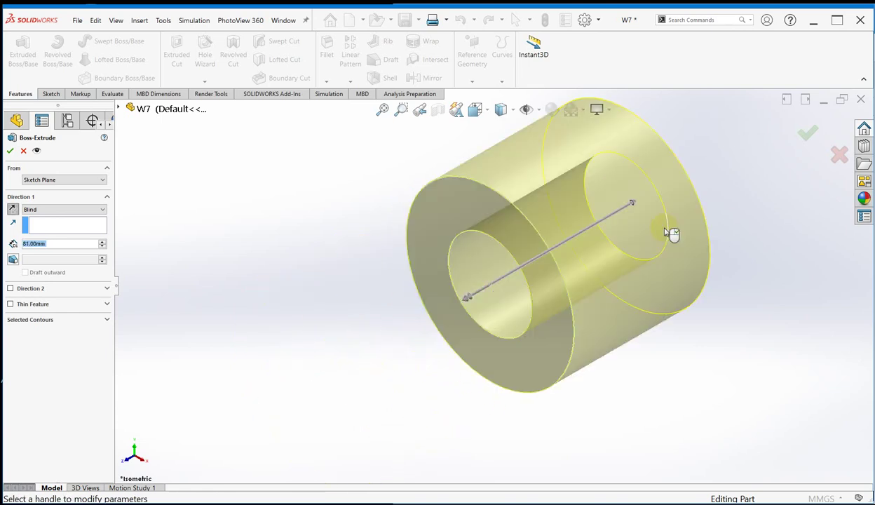
{"action": "mouse_move", "coordinate": [632, 204]}
{"action": "left_mouse_down"}
{"action": "mouse_move", "coordinate": [270, 347]}
{"action": "mouse_move", "coordinate": [258, 366]}
{"action": "left_mouse_up"}
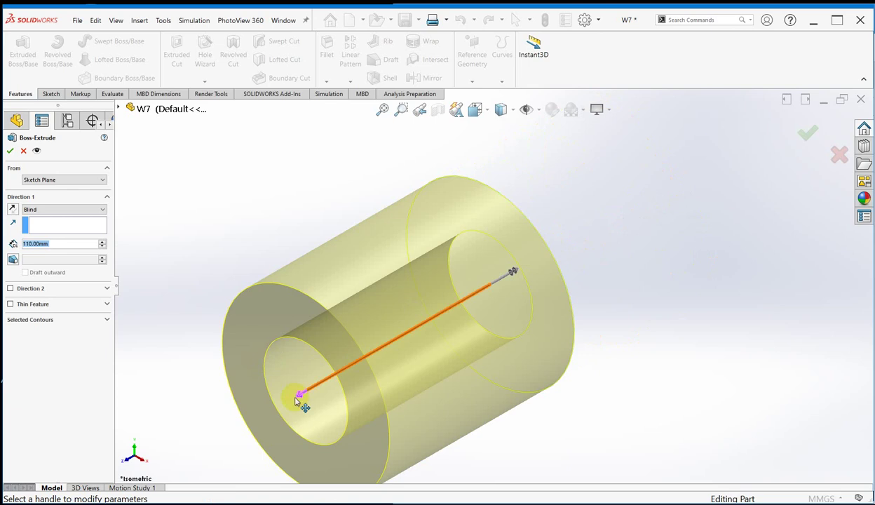
{"action": "mouse_move", "coordinate": [300, 399]}
{"action": "left_mouse_down"}
{"action": "mouse_move", "coordinate": [425, 336]}
{"action": "mouse_move", "coordinate": [294, 409]}
{"action": "left_mouse_up"}
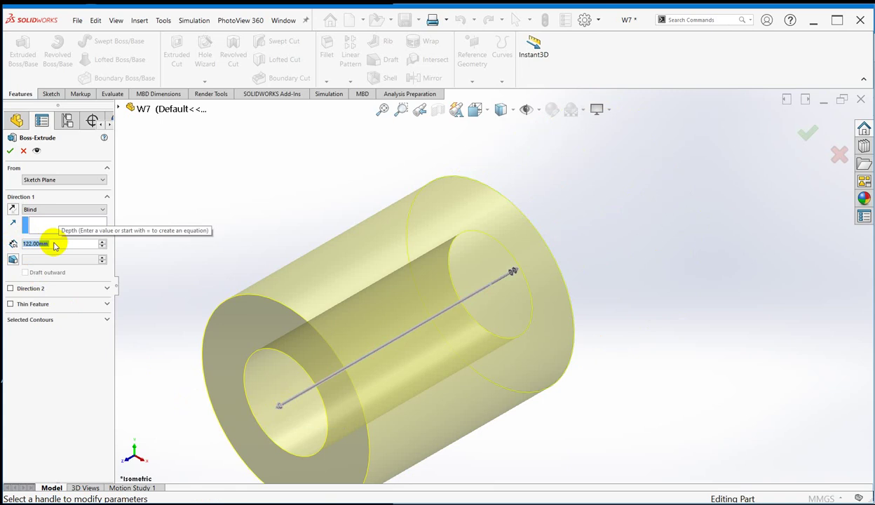
- Set the extrusion depth to 20 mm again and finish the boss
{"action": "type", "text": "20"}
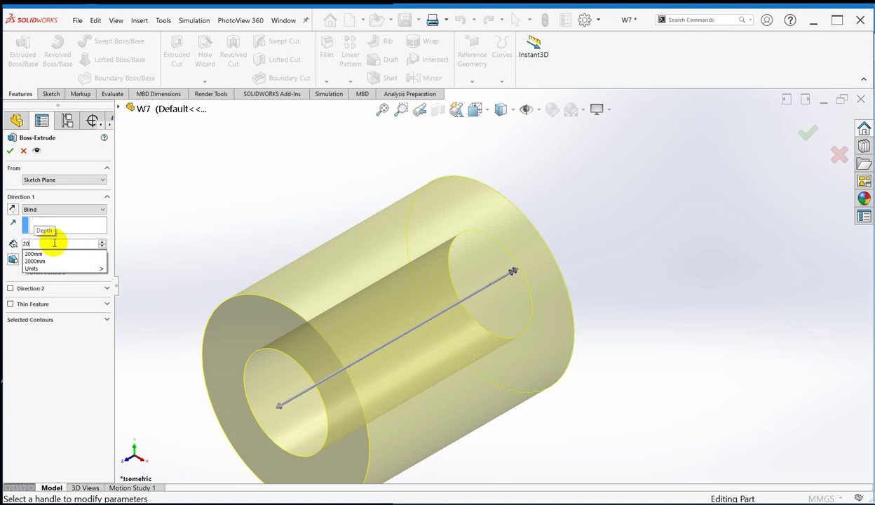
{"action": "key", "text": "Return"}
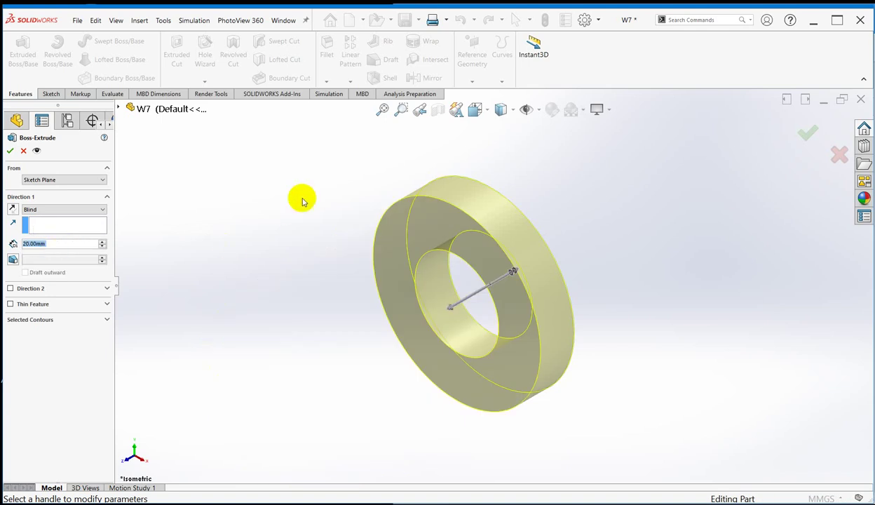
{"action": "left_click", "coordinate": [346, 359]}
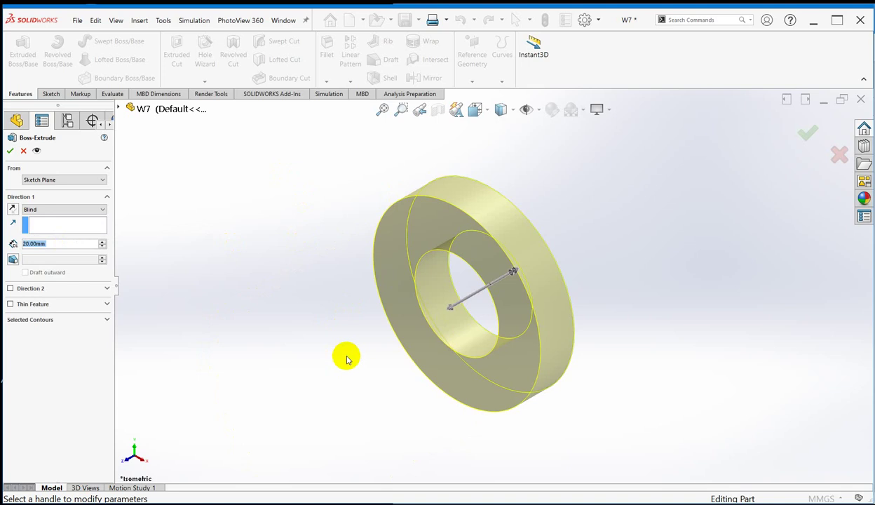
{"action": "left_click", "coordinate": [283, 300]}
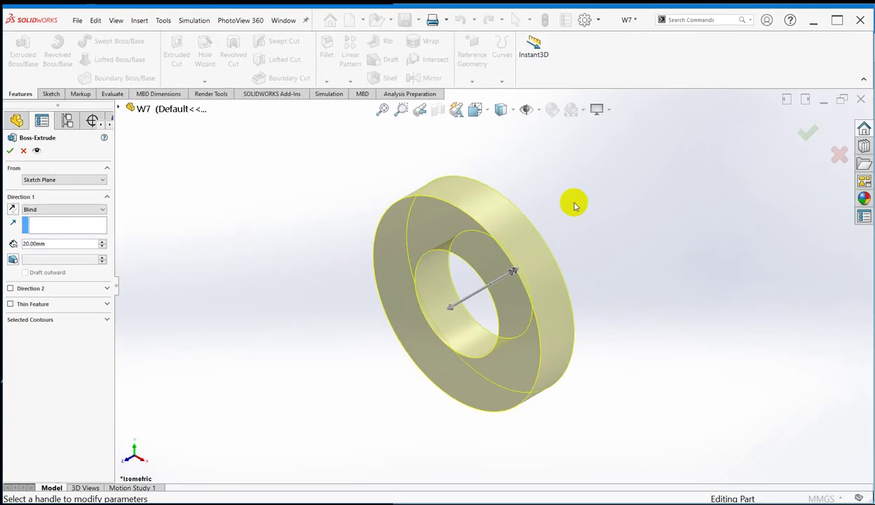
{"action": "key", "text": "Return"}
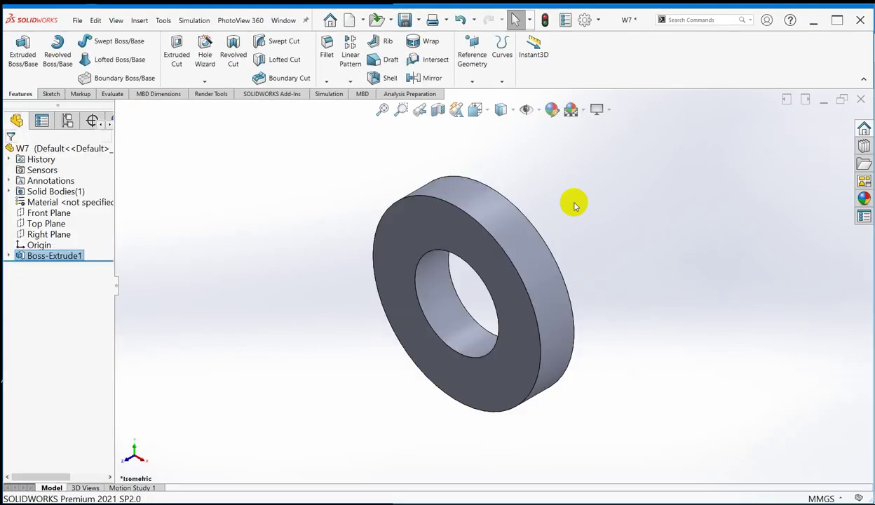
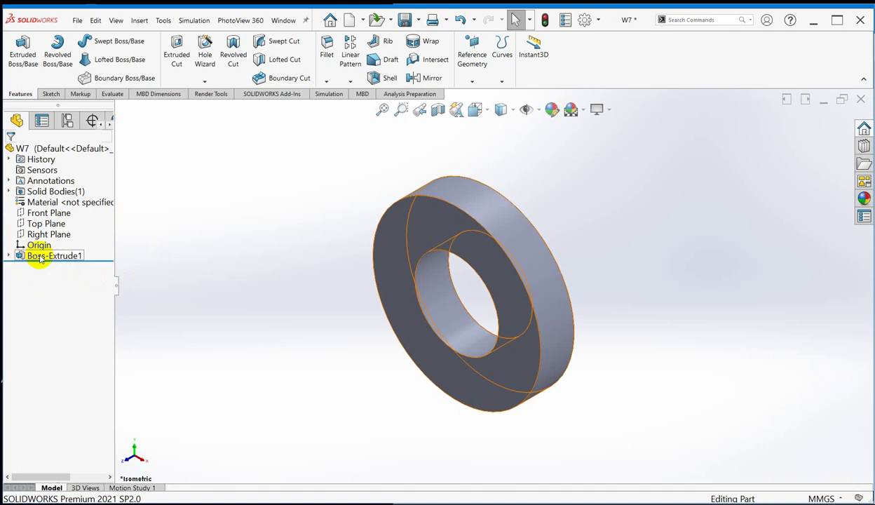
- Highlight the extruded ring, expand it in the feature tree to inspect its sketch, and clear the selection
{"action": "left_click", "coordinate": [36, 256]}
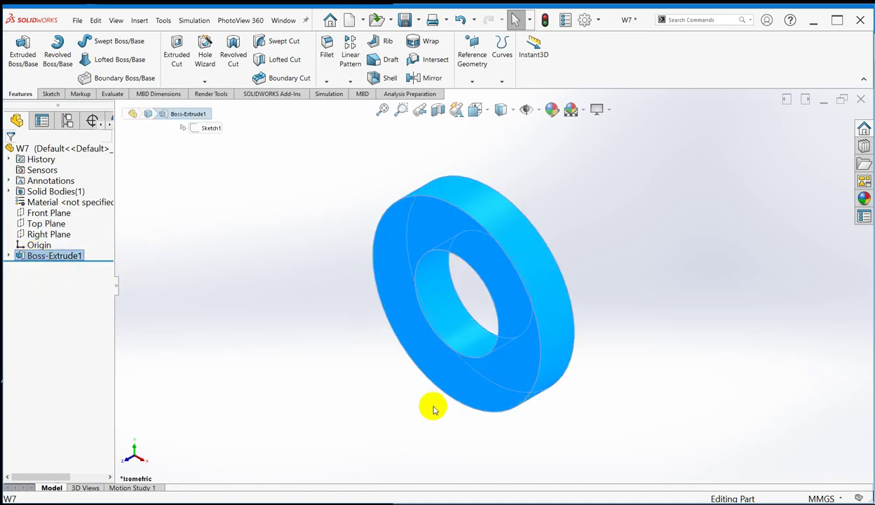
{"action": "left_click", "coordinate": [9, 256]}
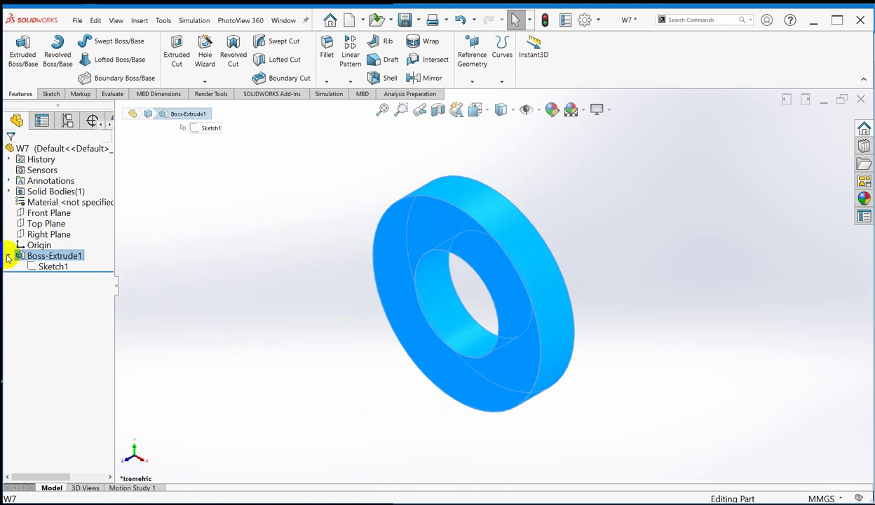
{"action": "left_click", "coordinate": [42, 267]}
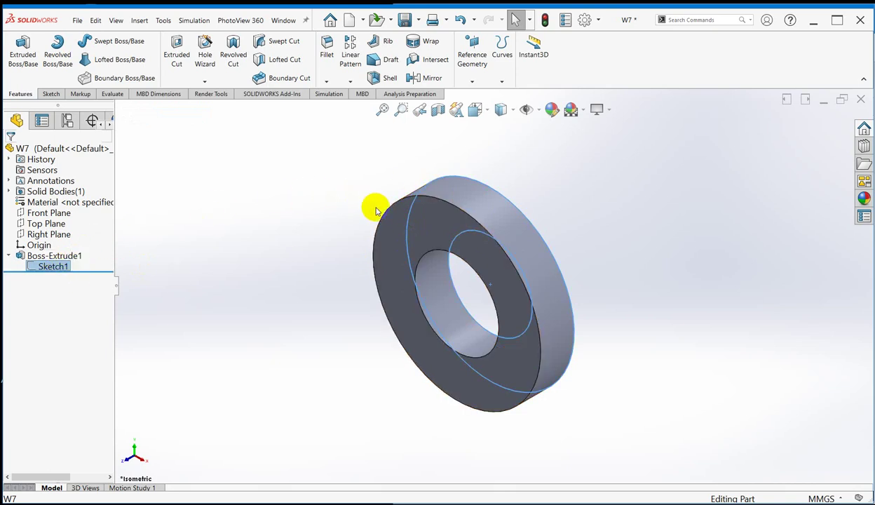
{"action": "left_click", "coordinate": [48, 267]}
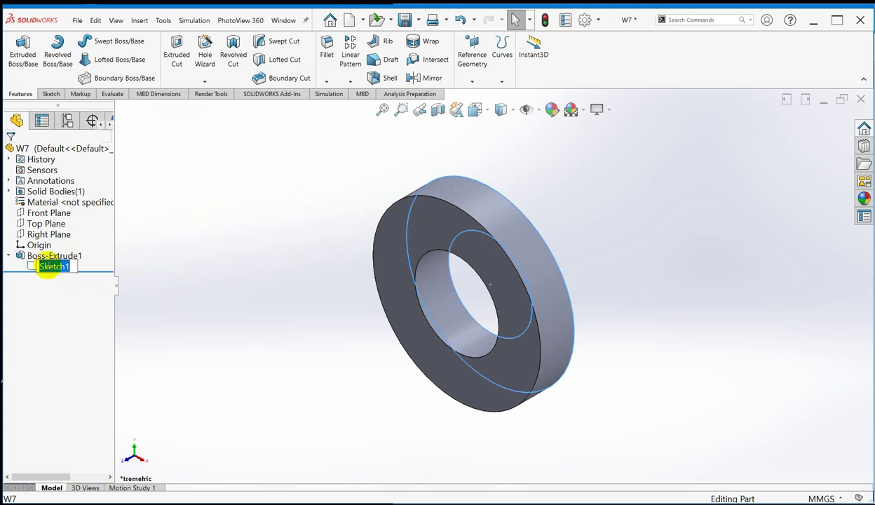
{"action": "left_click", "coordinate": [179, 265]}
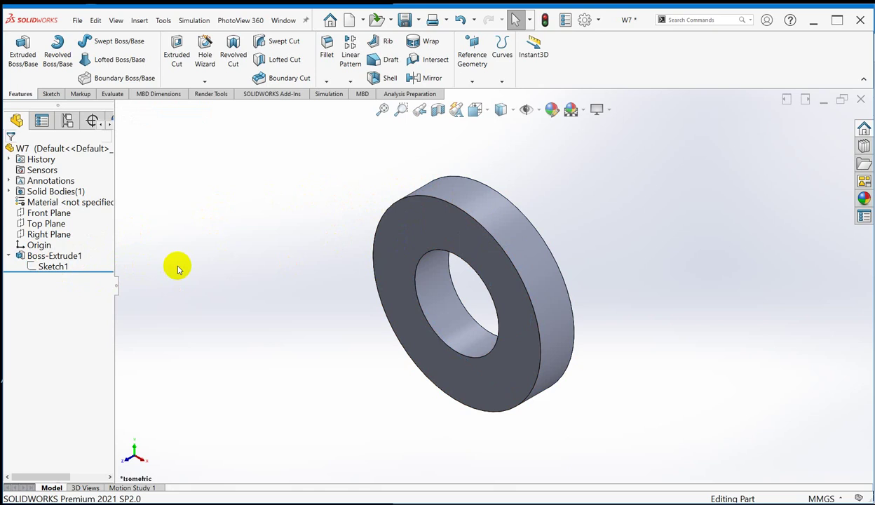
- Edit the sketch behind the extruded ring and set the outer circle's diameter to 200 mm
{"action": "left_click", "coordinate": [46, 268]}
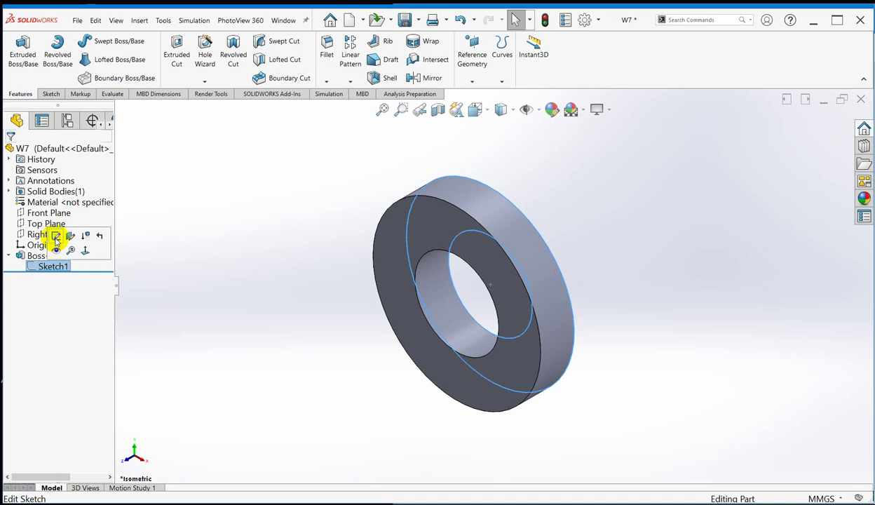
{"action": "left_click", "coordinate": [56, 239]}
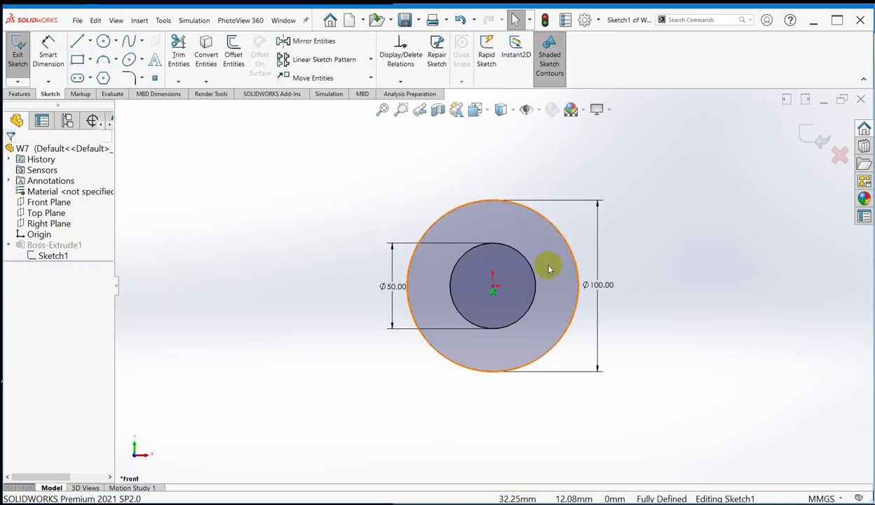
{"action": "scroll", "coordinate": [549, 269], "scroll_direction": "down", "scroll_amount": 2}
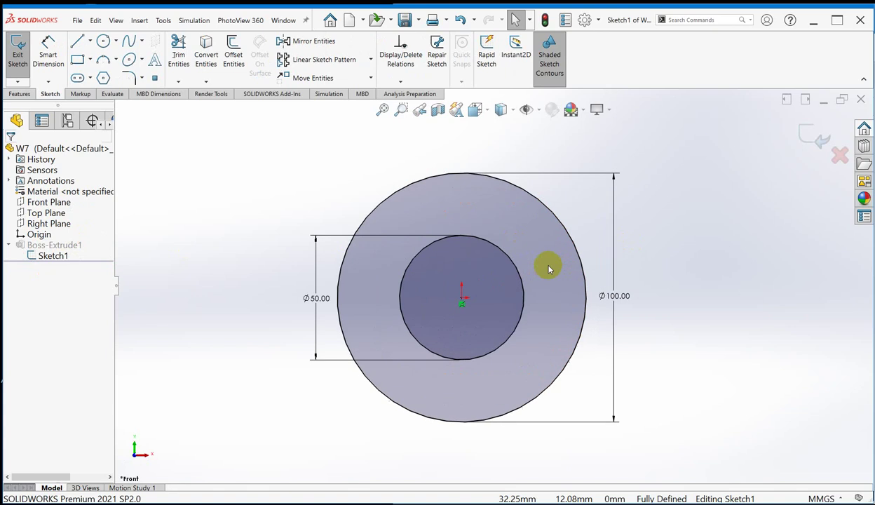
{"action": "double_click", "coordinate": [614, 295]}
{"action": "type", "text": "100"}
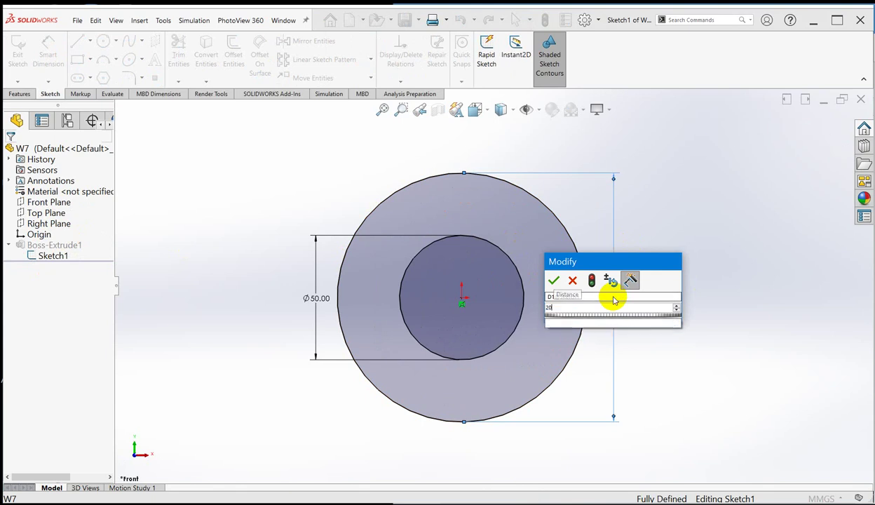
{"action": "key", "text": "Return"}
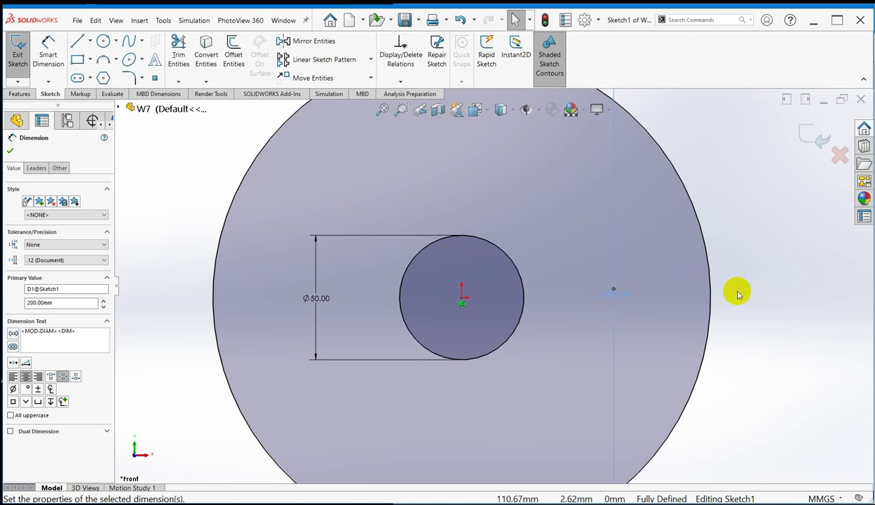
- Move the outer diameter dimension clear of the circle, exit the sketch, and show the ring in isometric view
{"action": "key", "text": "f"}
{"action": "left_click_drag", "start_coordinate": [562, 289], "coordinate": [662, 286]}
{"action": "left_click", "coordinate": [708, 266]}
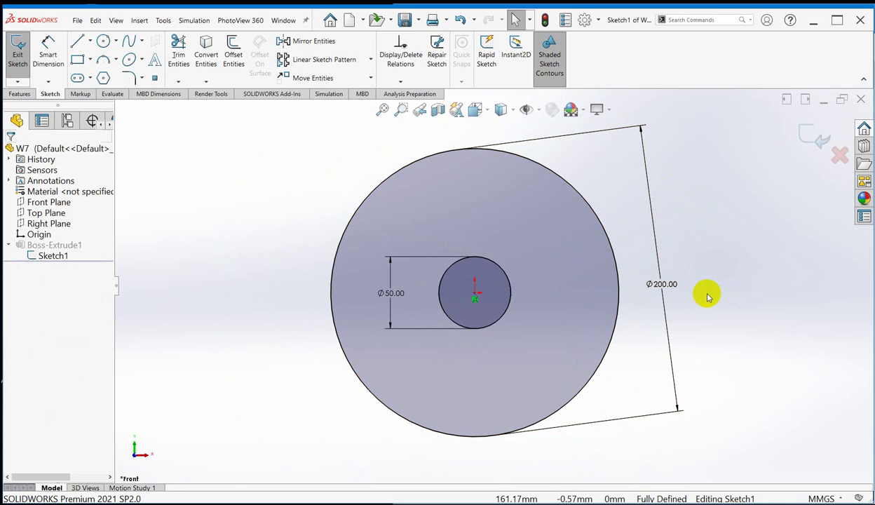
{"action": "left_click", "coordinate": [810, 140]}
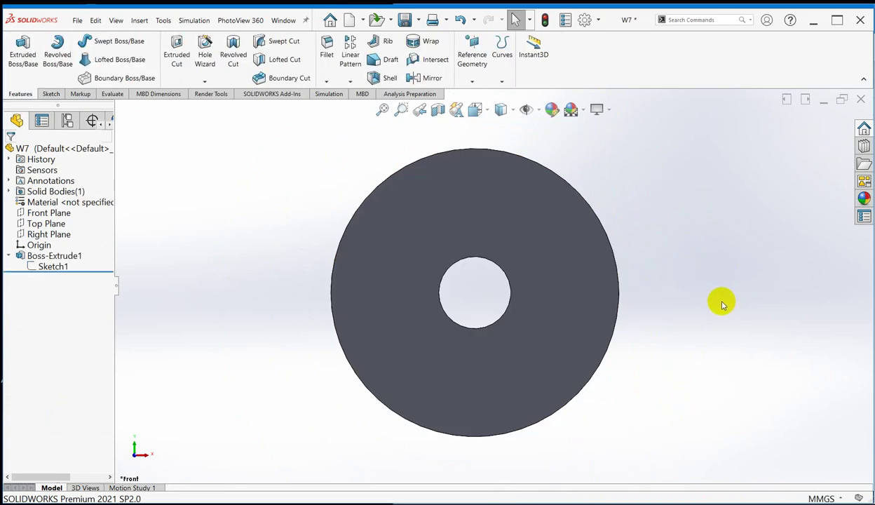
{"action": "key", "text": "ctrl+7"}
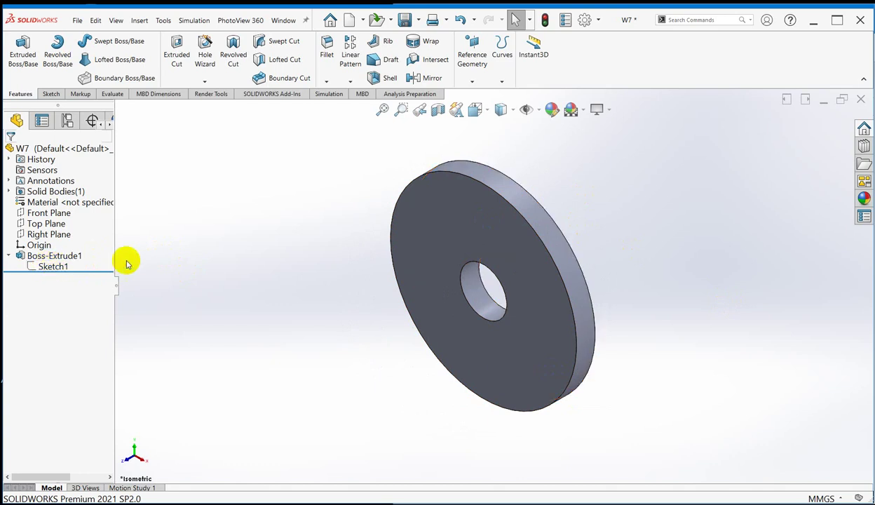
- Edit the sketch behind the extruded ring and set the outer circle's diameter to 100 mm
{"action": "right_click", "coordinate": [54, 267]}
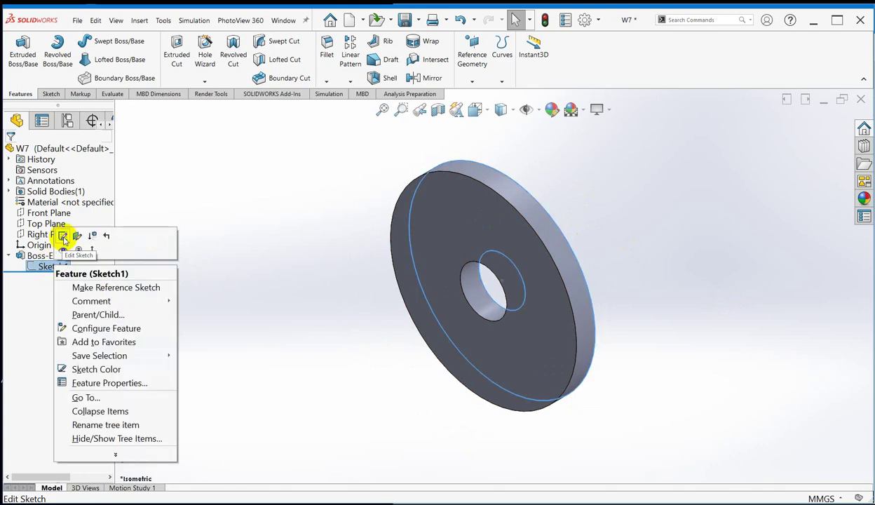
{"action": "left_click", "coordinate": [62, 236]}
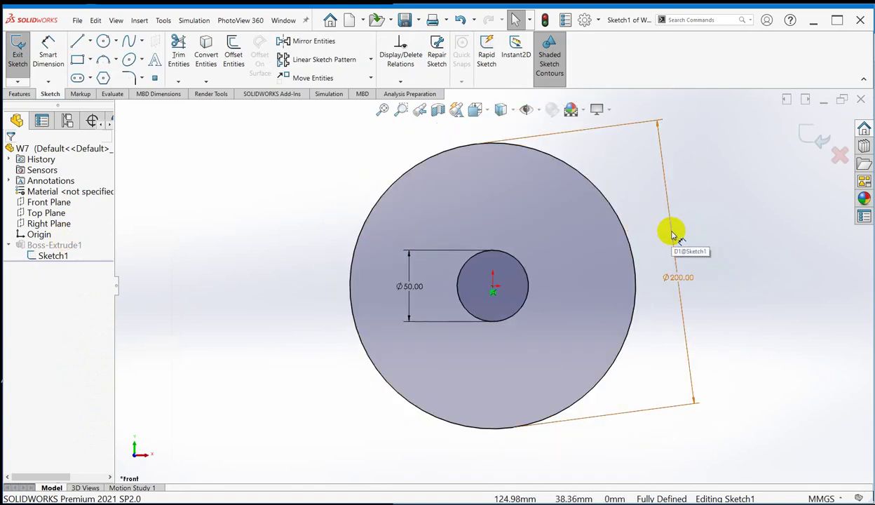
{"action": "left_click", "coordinate": [675, 279]}
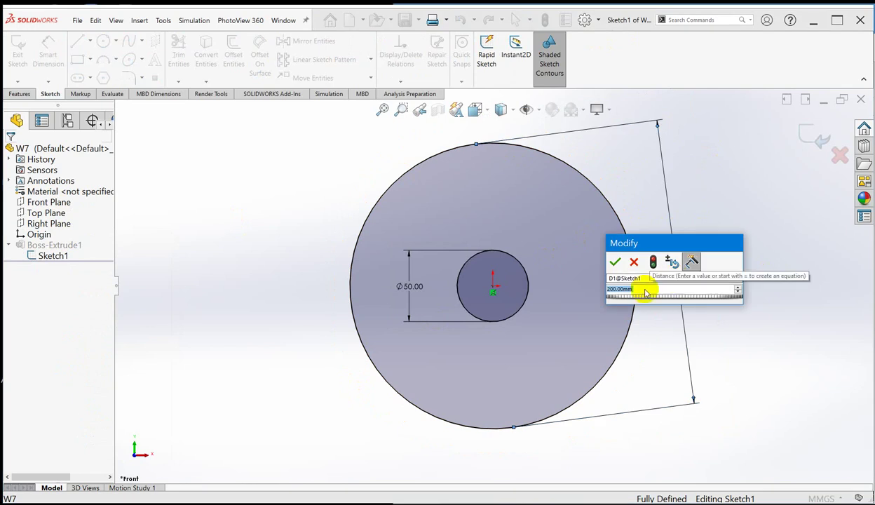
{"action": "type", "text": "100"}
{"action": "key", "text": "Return"}
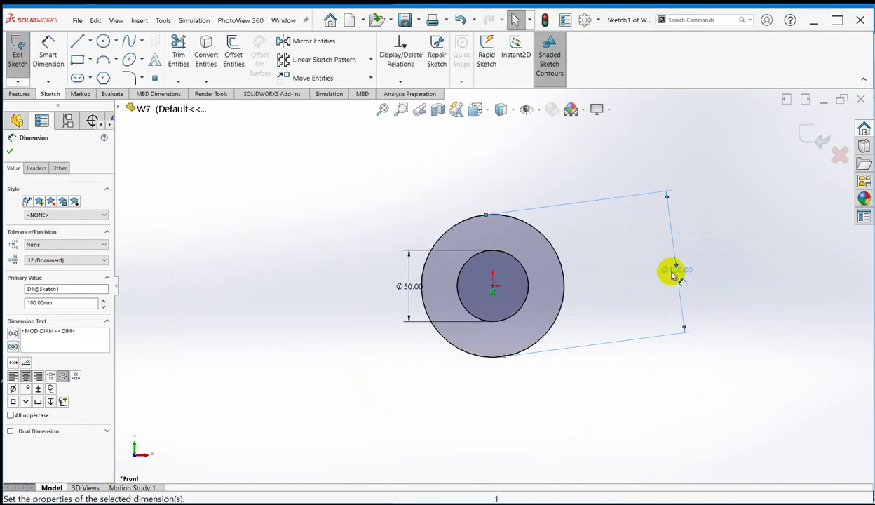
- Move the outer diameter dimension closer to the circle, exit the sketch, and show the ring in isometric view
{"action": "left_click_drag", "start_coordinate": [671, 270], "coordinate": [589, 279]}
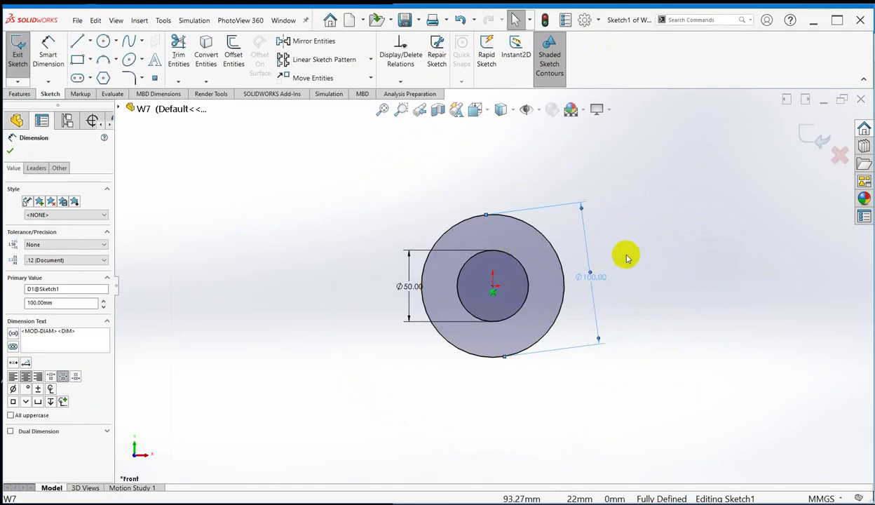
{"action": "left_click", "coordinate": [620, 255]}
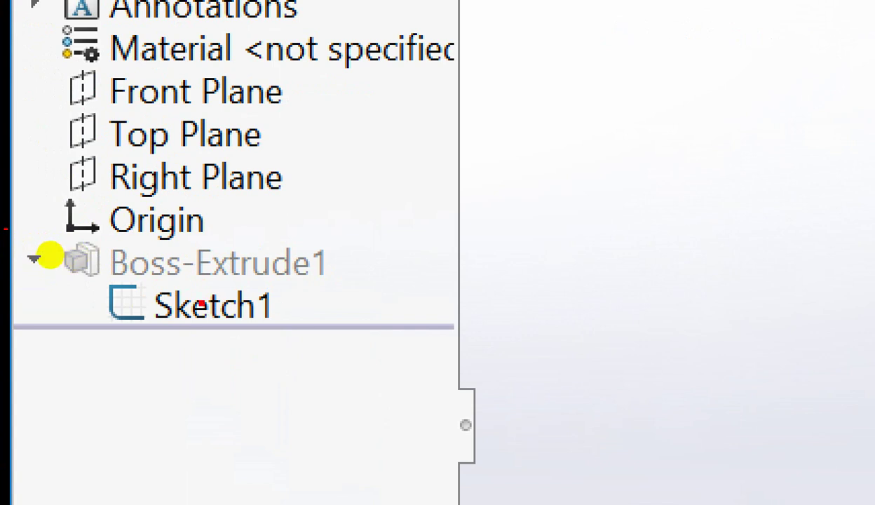
{"action": "left_click", "coordinate": [203, 308]}
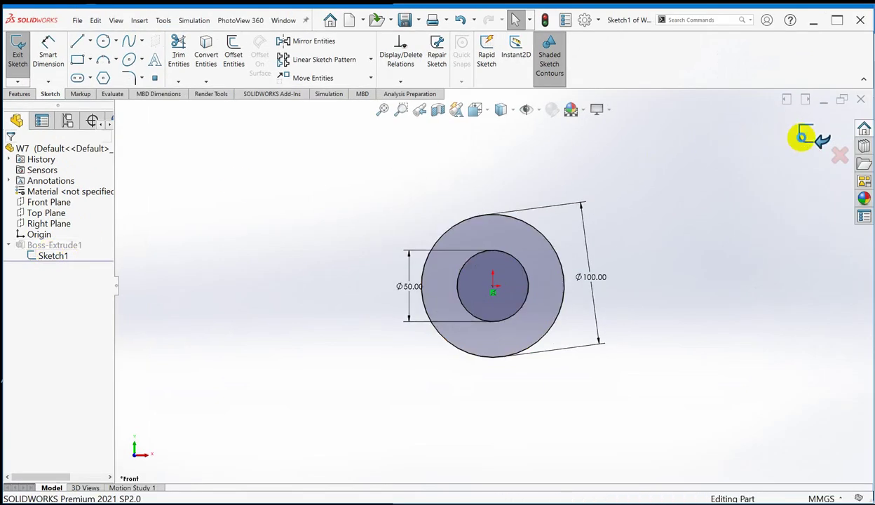
{"action": "left_click", "coordinate": [805, 137]}
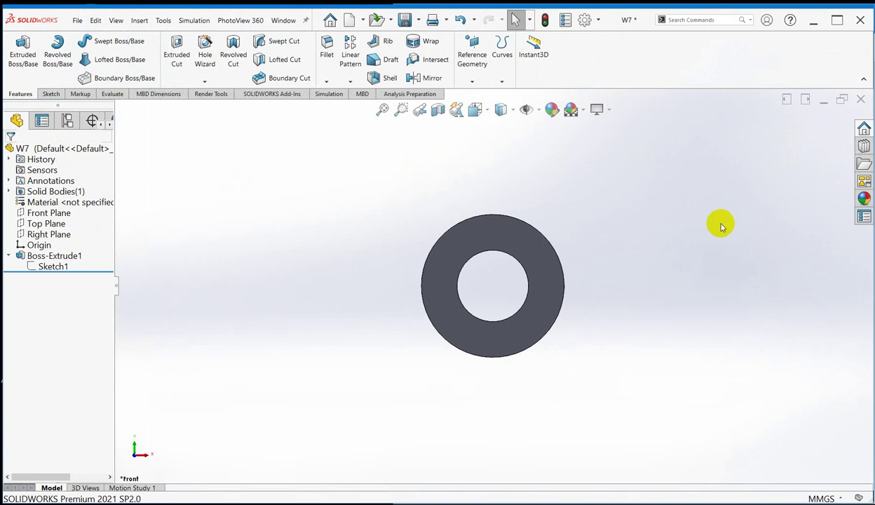
{"action": "key", "text": "ctrl+7"}
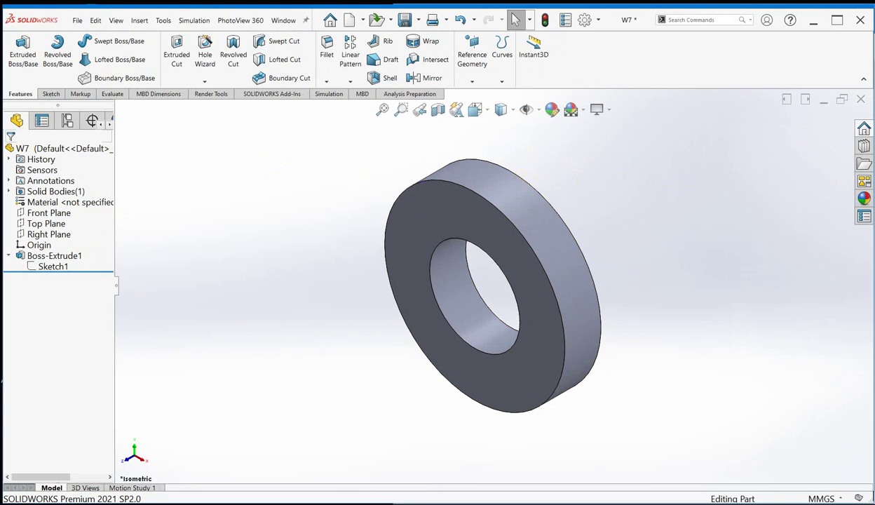
- Bring the Word worksheet beside the model and compare the ring with its 3D picture of the flange
{"action": "left_click_drag", "start_coordinate": [874, 6], "coordinate": [784, 2]}
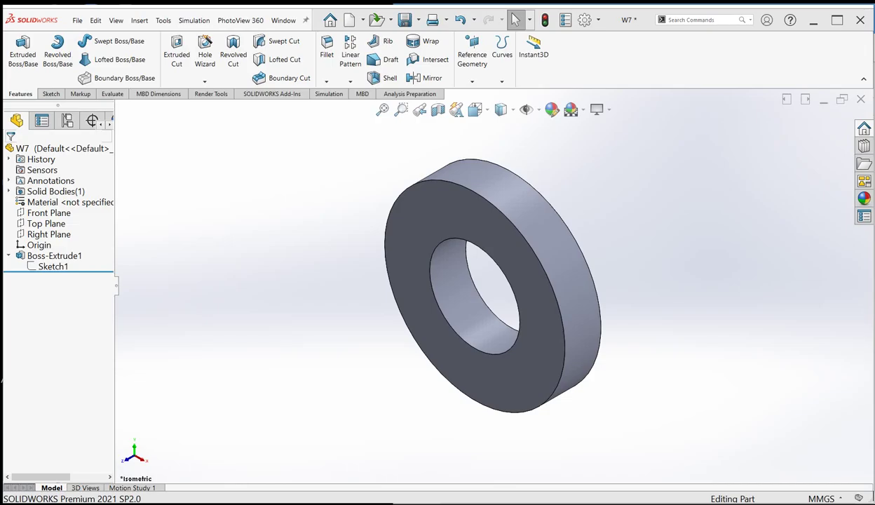
{"action": "left_click_drag", "start_coordinate": [874, 7], "coordinate": [780, 17]}
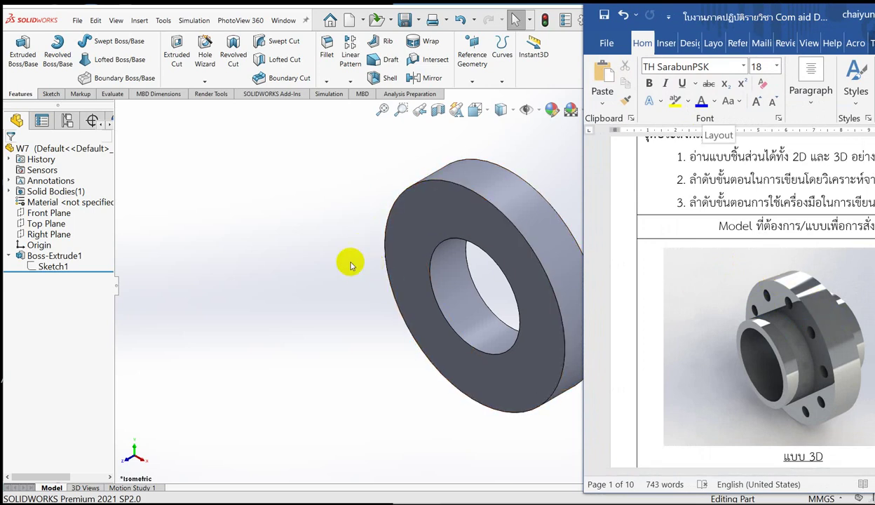
{"action": "left_click", "coordinate": [330, 259]}
{"action": "scroll", "coordinate": [619, 266], "scroll_direction": "down", "scroll_amount": 3}
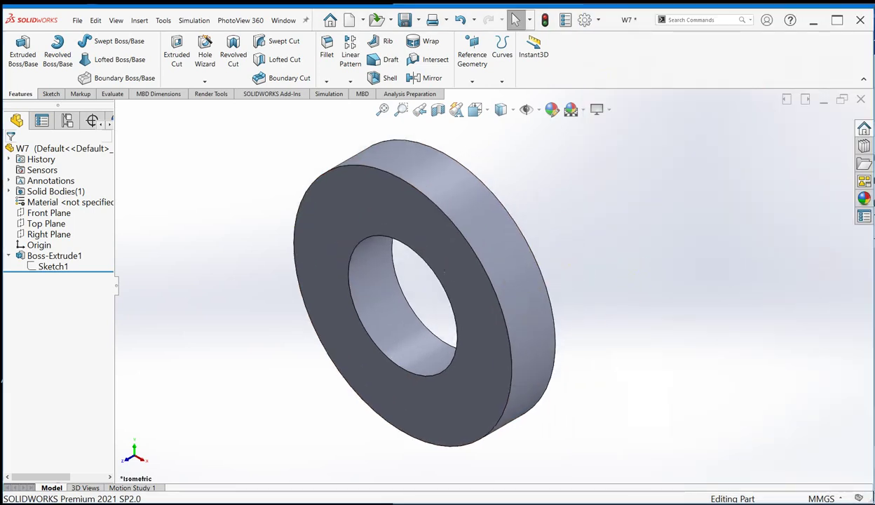
{"action": "key", "text": "alt+Tab"}
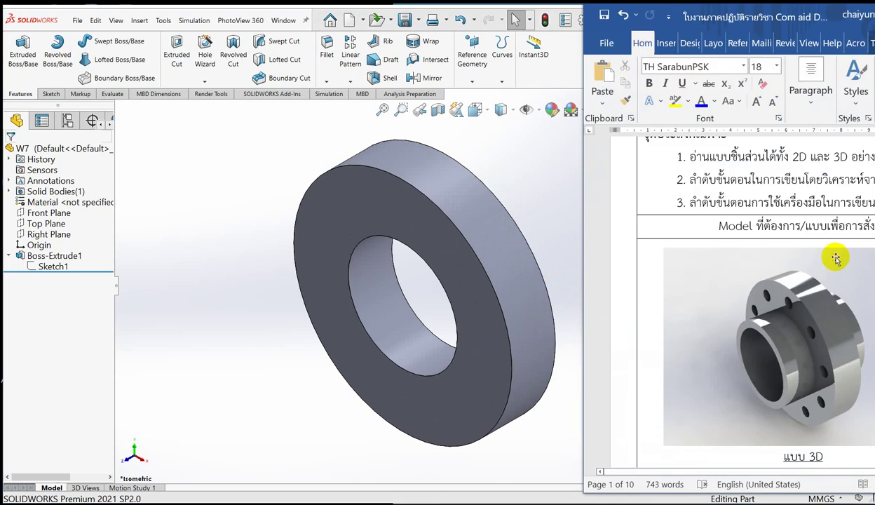
{"action": "left_click_drag", "start_coordinate": [799, 293], "coordinate": [829, 288]}
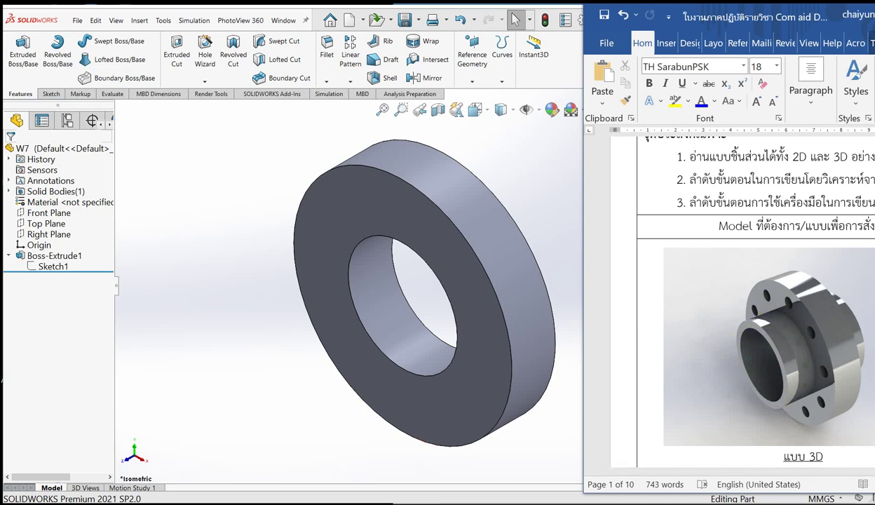
- Examine the flange's diameters, hole layout and section widths in the PDF drawing, and return to SOLIDWORKS
{"action": "key", "text": "alt+Tab"}
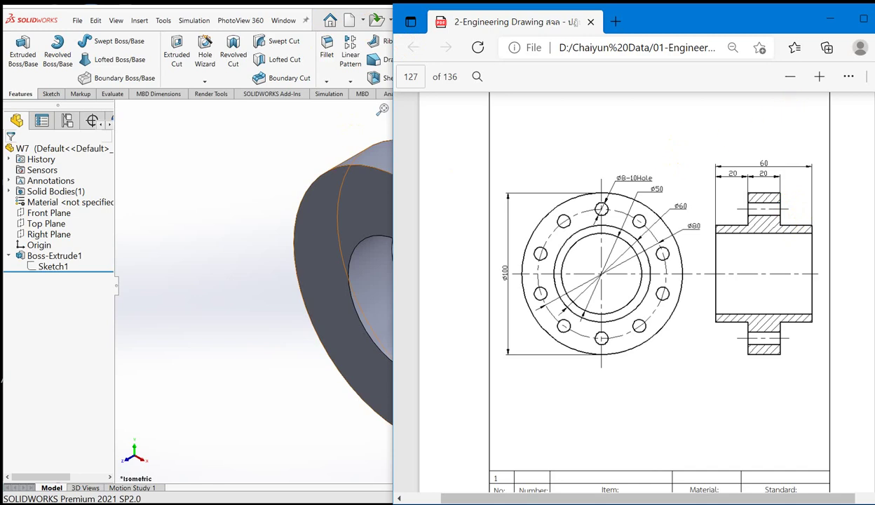
{"action": "key", "text": "alt+Tab"}
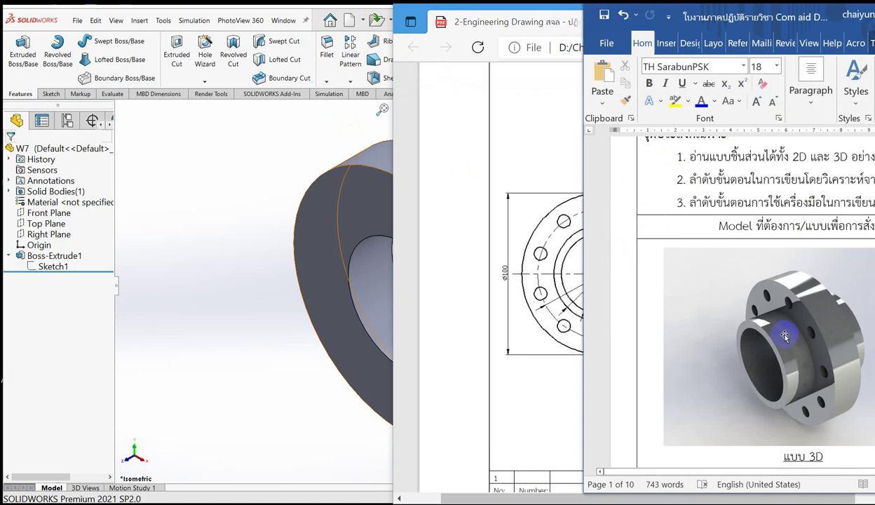
{"action": "left_click", "coordinate": [547, 14]}
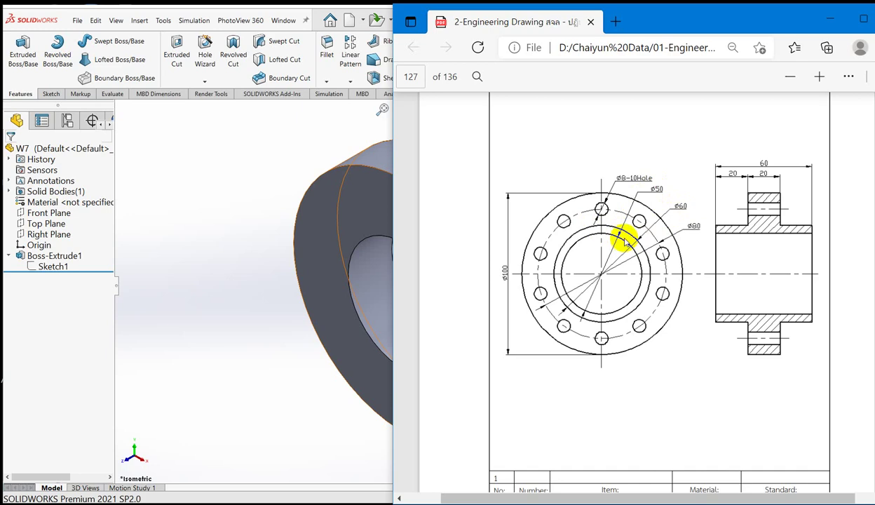
{"action": "scroll", "coordinate": [621, 242], "scroll_direction": "up", "scroll_amount": 5, "text": "ctrl"}
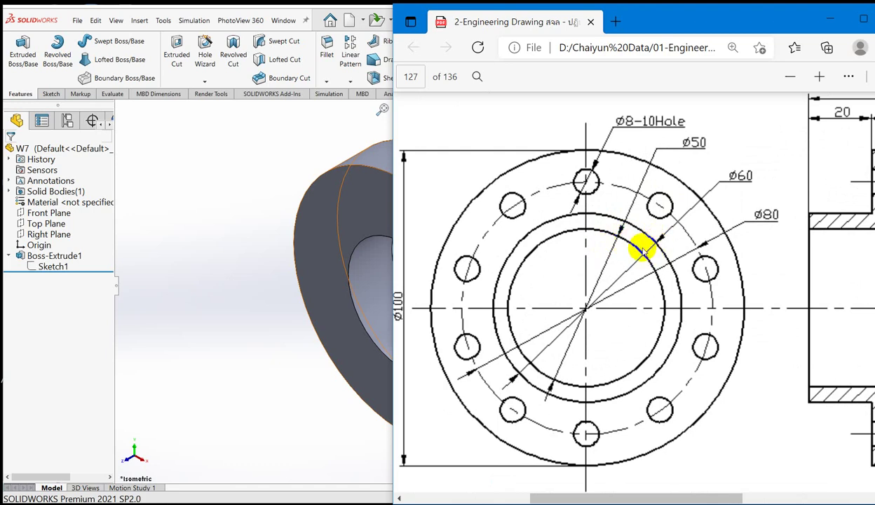
{"action": "scroll", "coordinate": [642, 249], "scroll_direction": "down", "scroll_amount": 1, "text": "ctrl"}
{"action": "scroll", "coordinate": [642, 249], "scroll_direction": "down", "scroll_amount": 1, "text": "ctrl"}
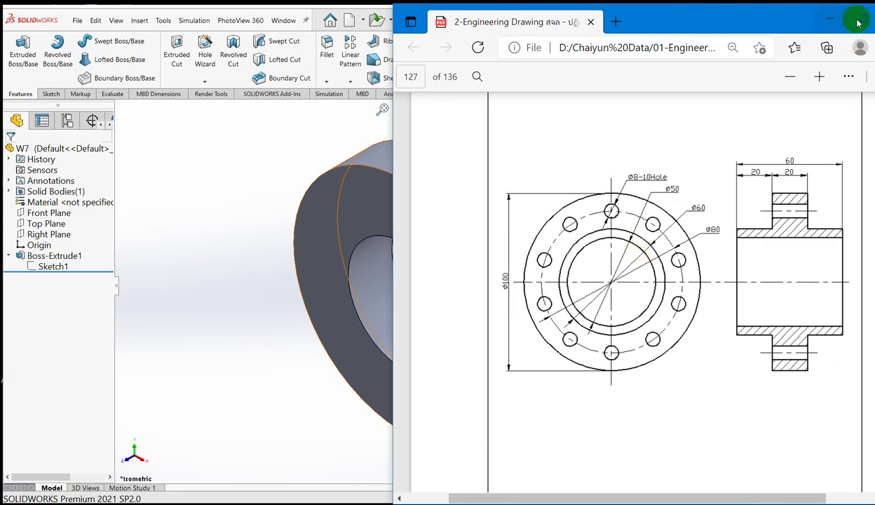
{"action": "left_click", "coordinate": [294, 7]}
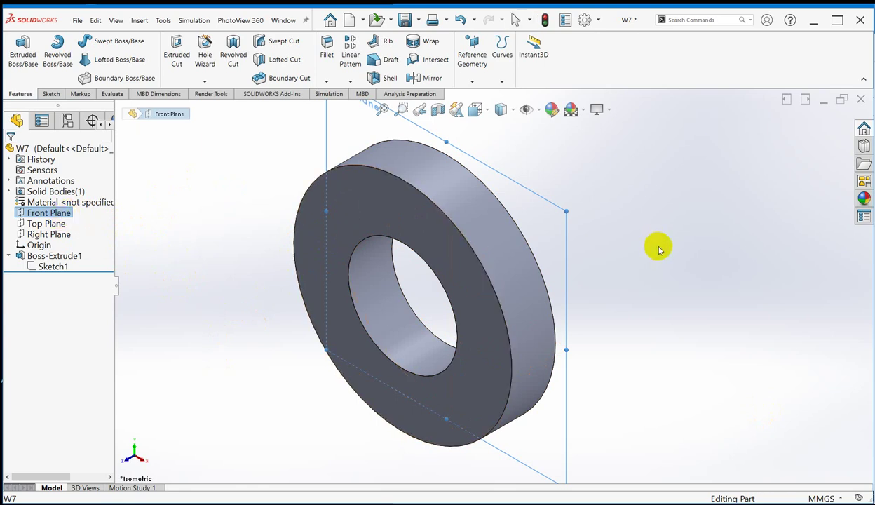
- Inspect the ring's position relative to the Front Plane from several directions, clear the plane selection, and return to isometric view
{"action": "mouse_move", "coordinate": [658, 248]}
{"action": "middle_mouse_down"}
{"action": "mouse_move", "coordinate": [618, 259]}
{"action": "mouse_move", "coordinate": [660, 259]}
{"action": "mouse_move", "coordinate": [654, 241]}
{"action": "middle_mouse_up"}
{"action": "key", "text": "Escape"}
{"action": "key", "text": "ctrl+7"}
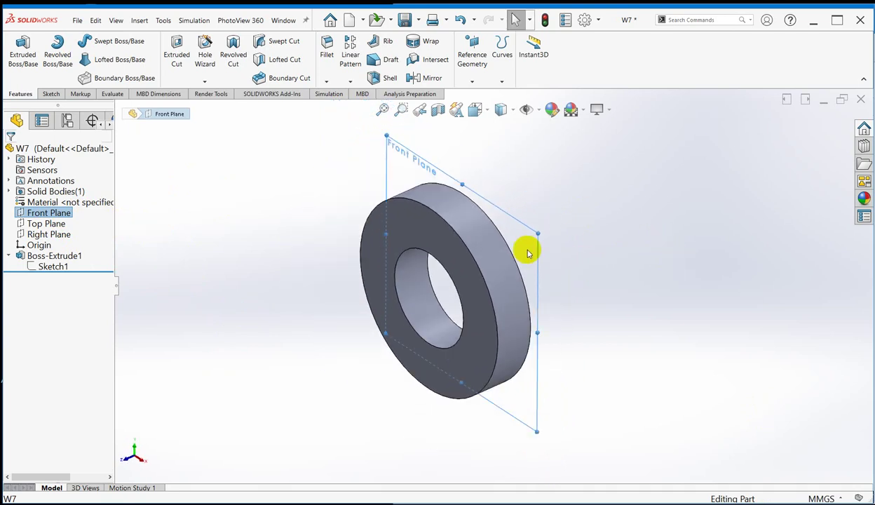
{"action": "scroll", "coordinate": [453, 243], "scroll_direction": "down", "scroll_amount": 3}
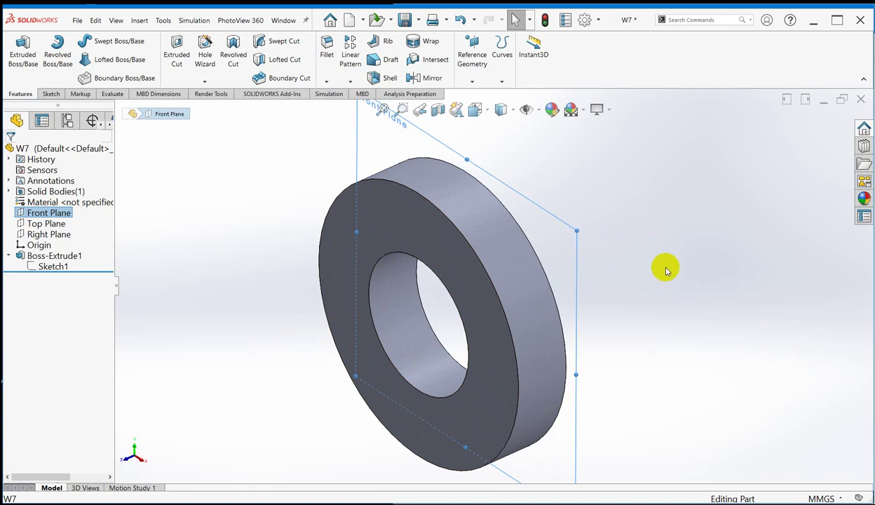
{"action": "middle_click_drag", "start_coordinate": [665, 269], "coordinate": [650, 231]}
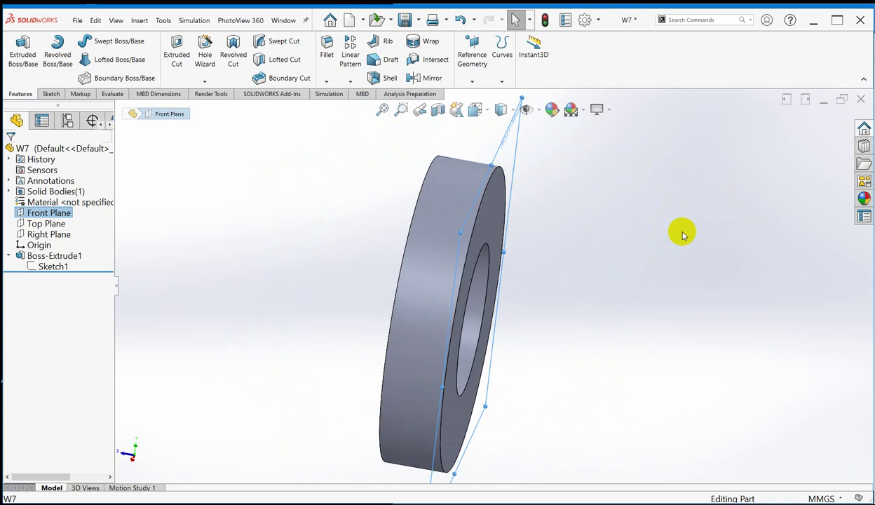
{"action": "key", "text": "ctrl+5"}
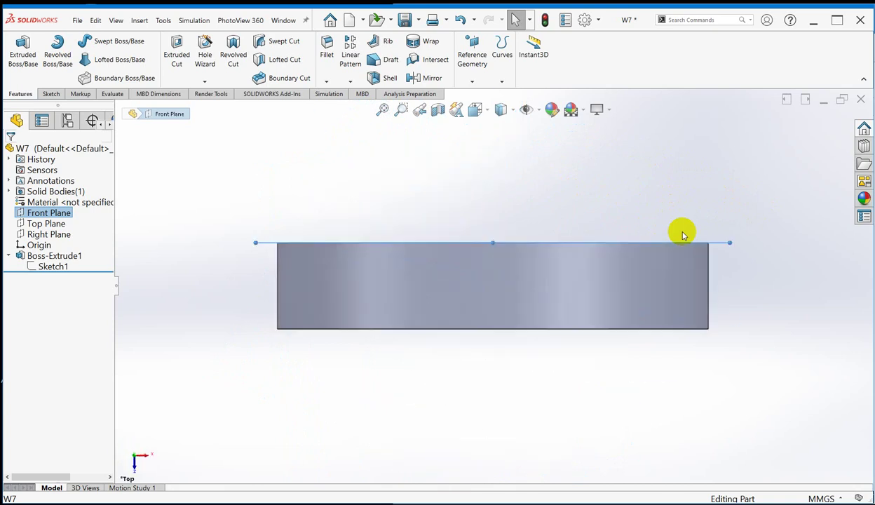
{"action": "key", "text": "ctrl+7"}
{"action": "key", "text": "ctrl+6"}
{"action": "key", "text": "ctrl+7"}
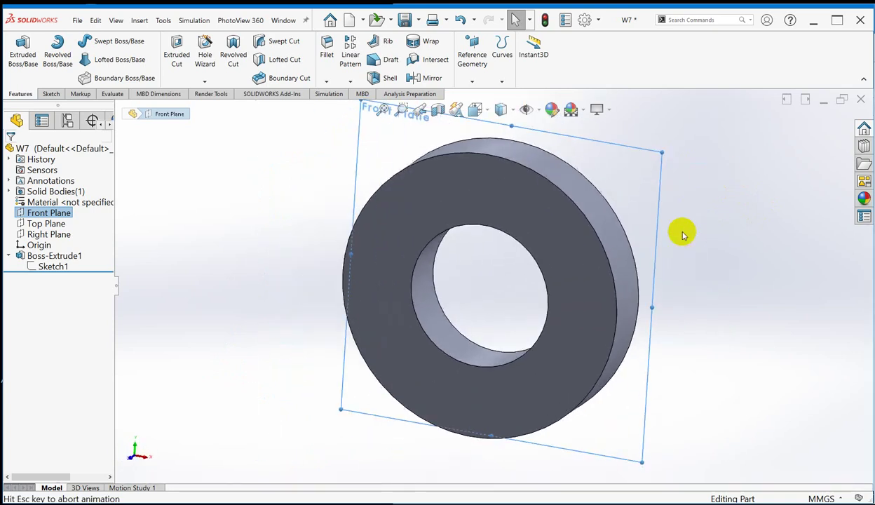
{"action": "key", "text": "ctrl+1"}
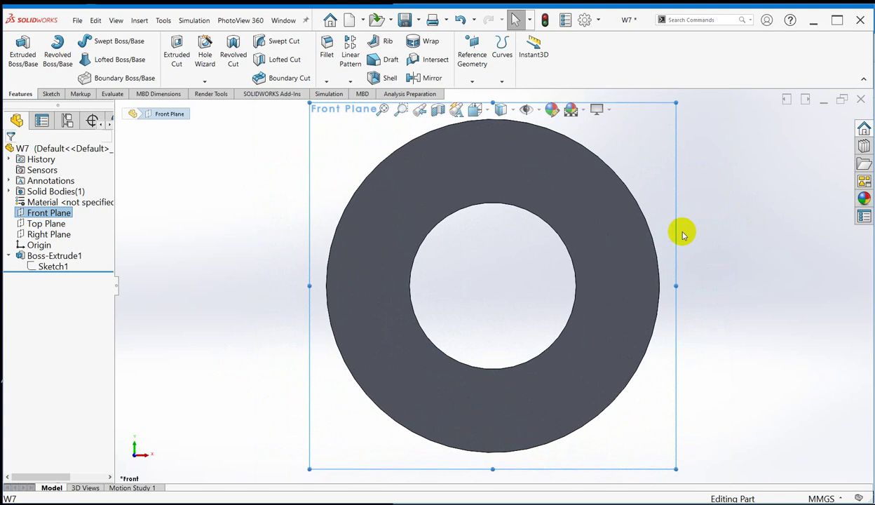
{"action": "key", "text": "Escape"}
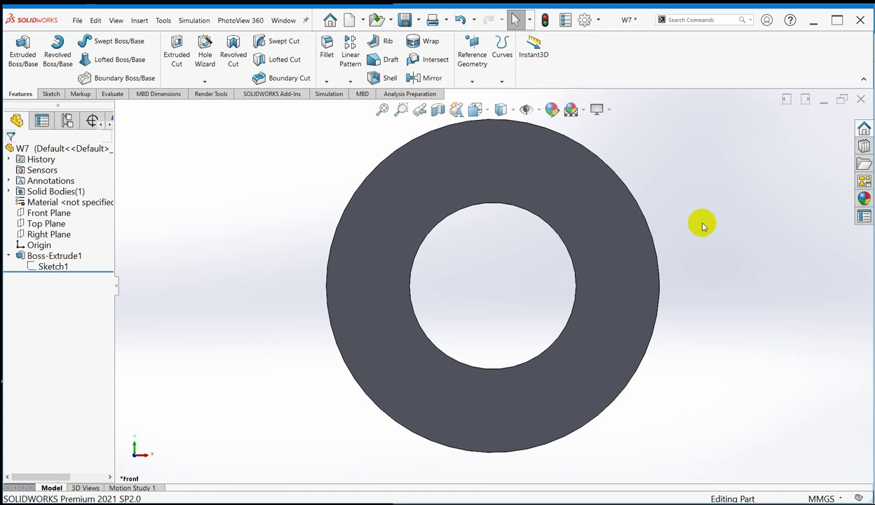
{"action": "key", "text": "ctrl+7"}
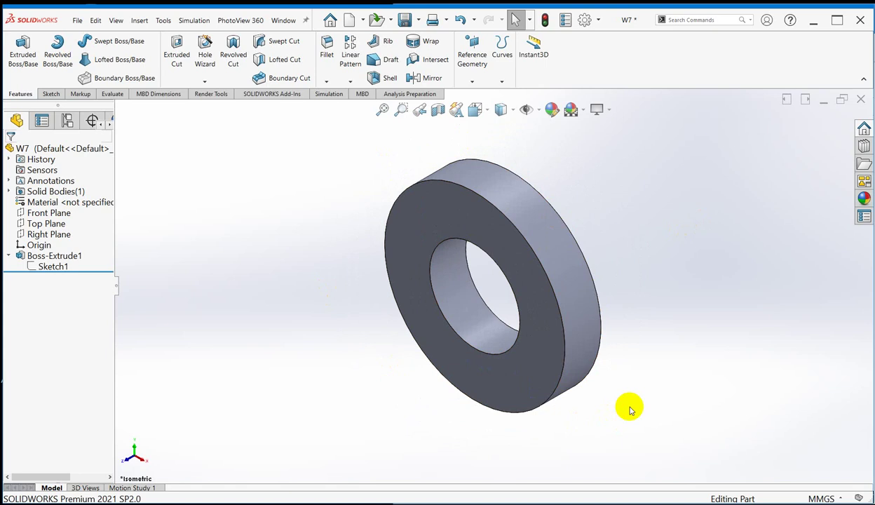
- Highlight the ring's front flat face to inspect its available sketch command, and clear the selection
{"action": "left_click", "coordinate": [484, 112]}
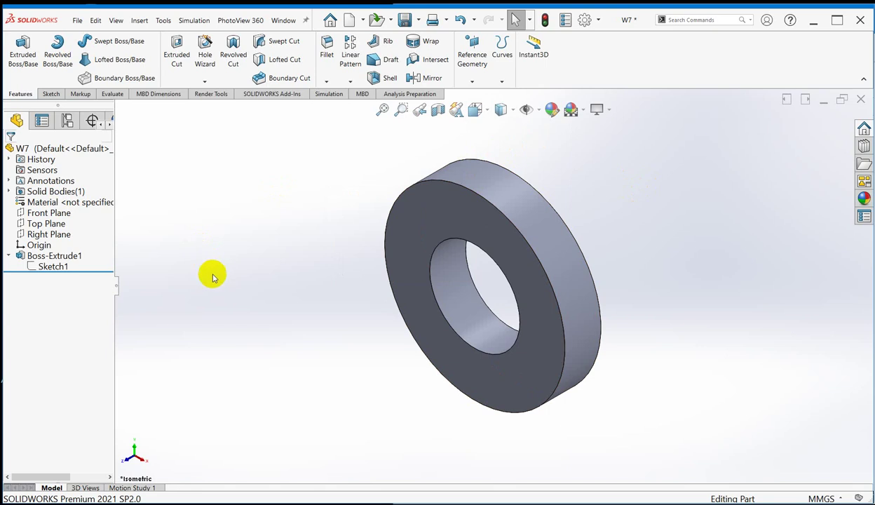
{"action": "left_click", "coordinate": [421, 237]}
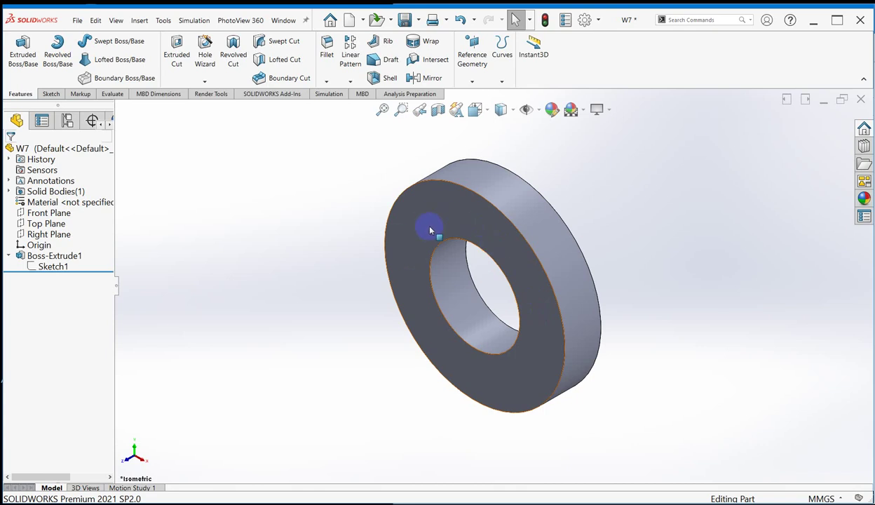
{"action": "left_click", "coordinate": [504, 277]}
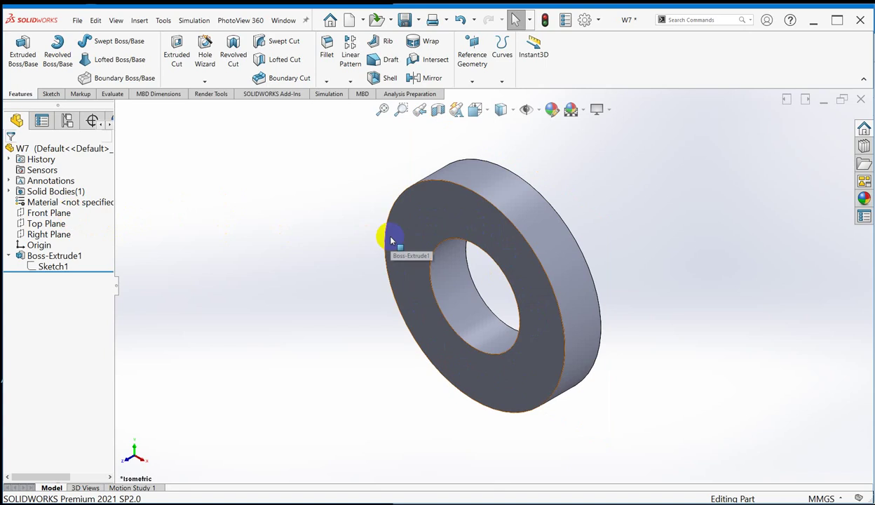
{"action": "left_click", "coordinate": [494, 252]}
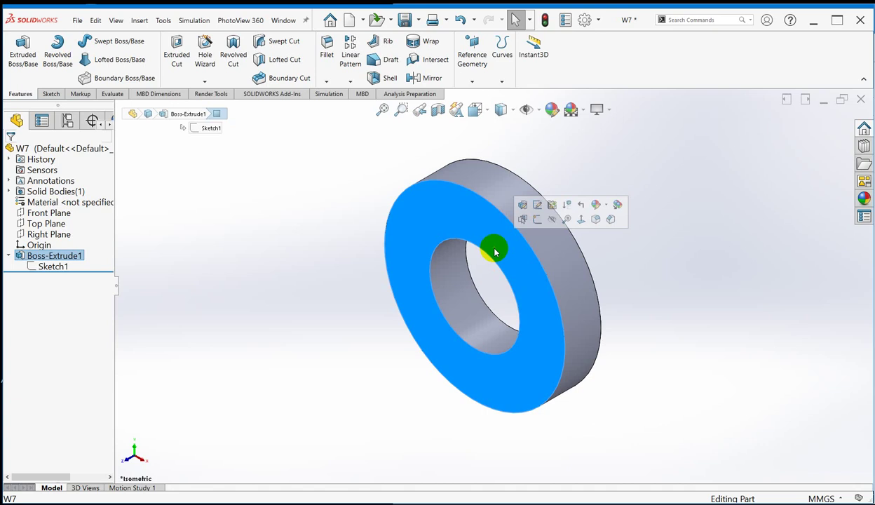
{"action": "left_click", "coordinate": [596, 215]}
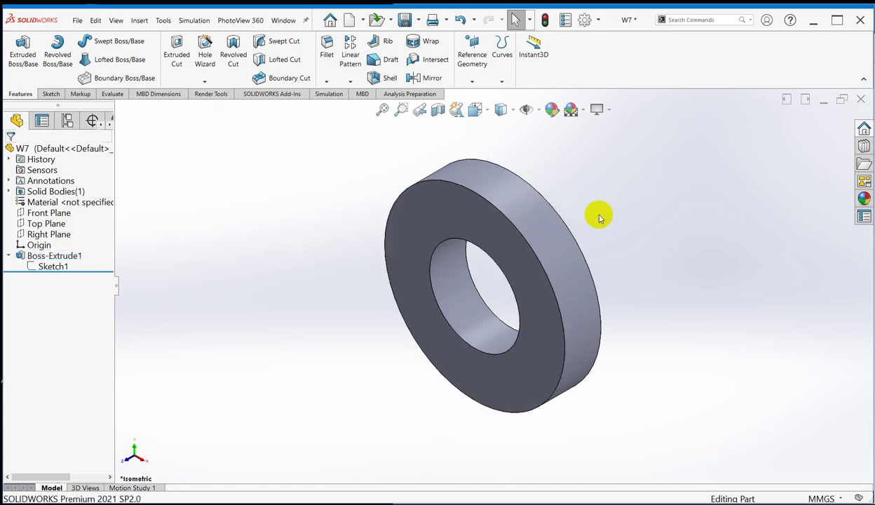
{"action": "left_click", "coordinate": [492, 238]}
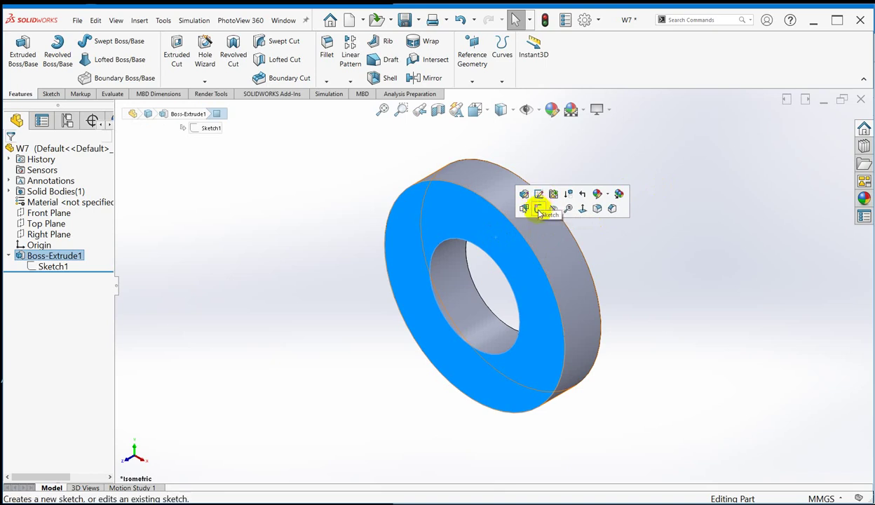
{"action": "left_click", "coordinate": [342, 259]}
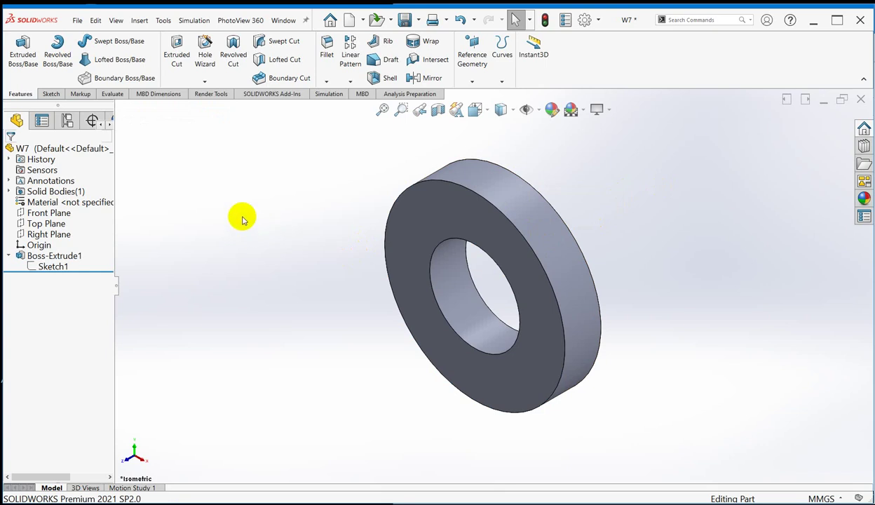
- Start a new sketch on the ring's front flat face and view it straight on from the front
{"action": "left_click", "coordinate": [50, 94]}
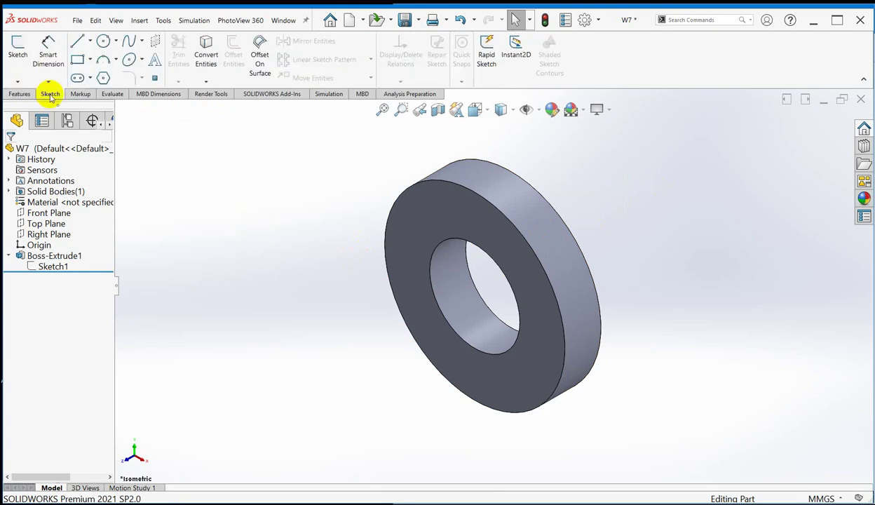
{"action": "left_click", "coordinate": [422, 219]}
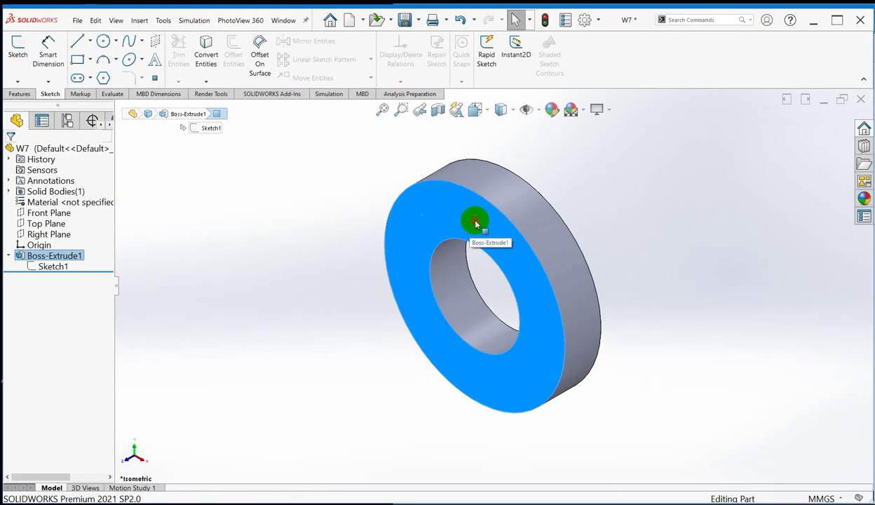
{"action": "left_click", "coordinate": [476, 223]}
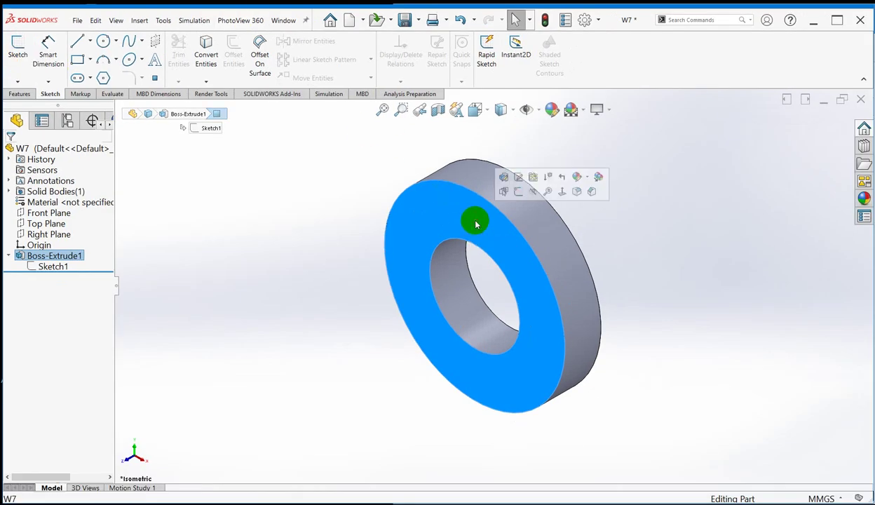
{"action": "left_click", "coordinate": [518, 194]}
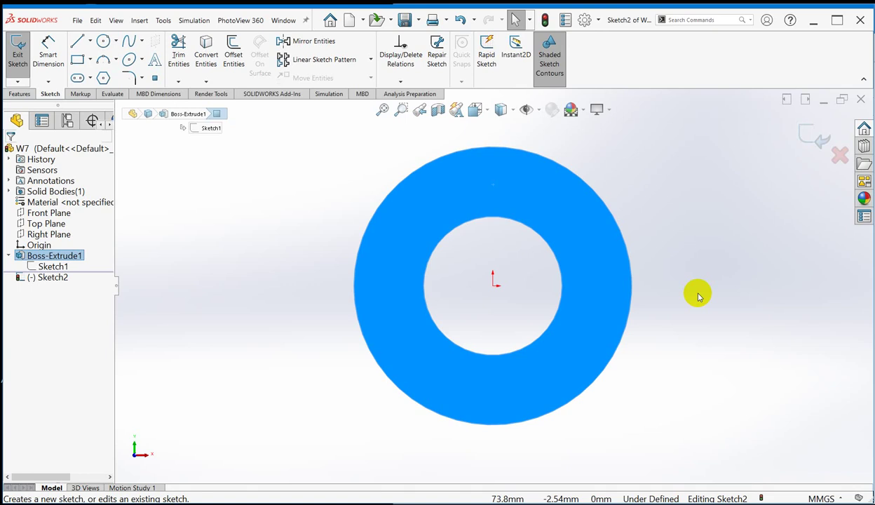
{"action": "left_click", "coordinate": [488, 112]}
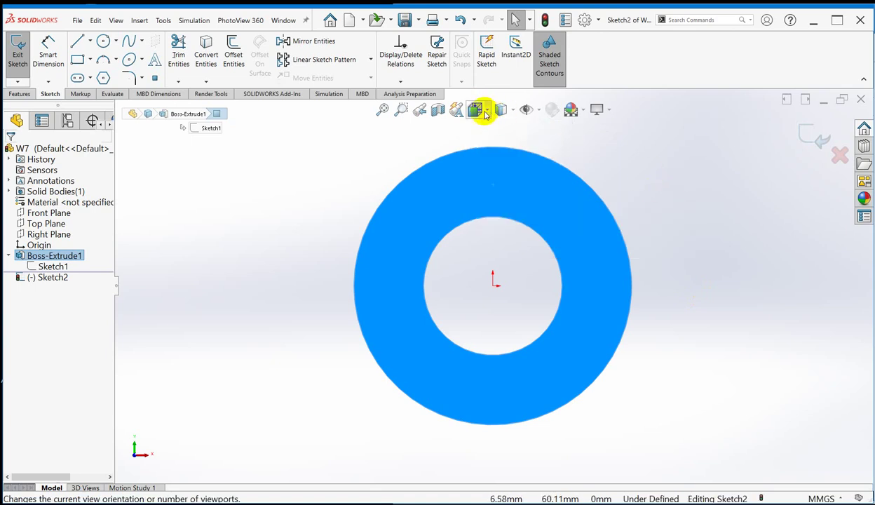
{"action": "left_click", "coordinate": [483, 111]}
{"action": "left_click", "coordinate": [559, 208]}
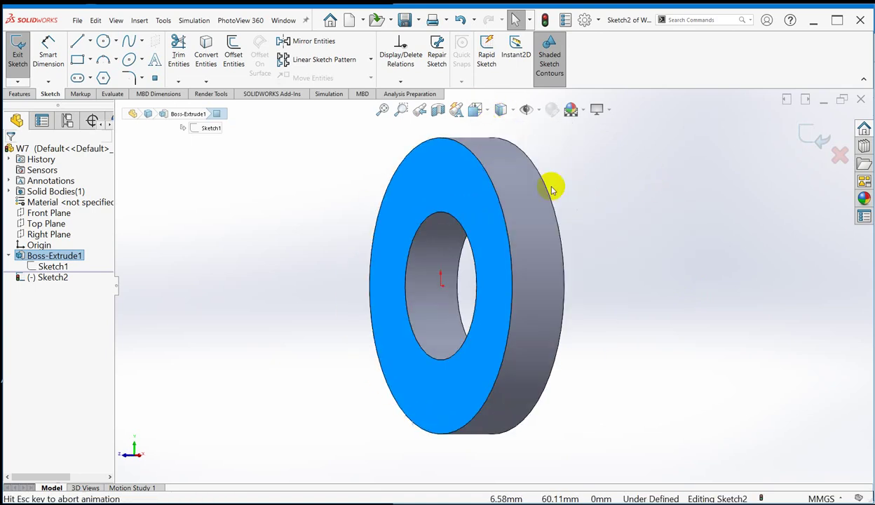
{"action": "left_click", "coordinate": [486, 111]}
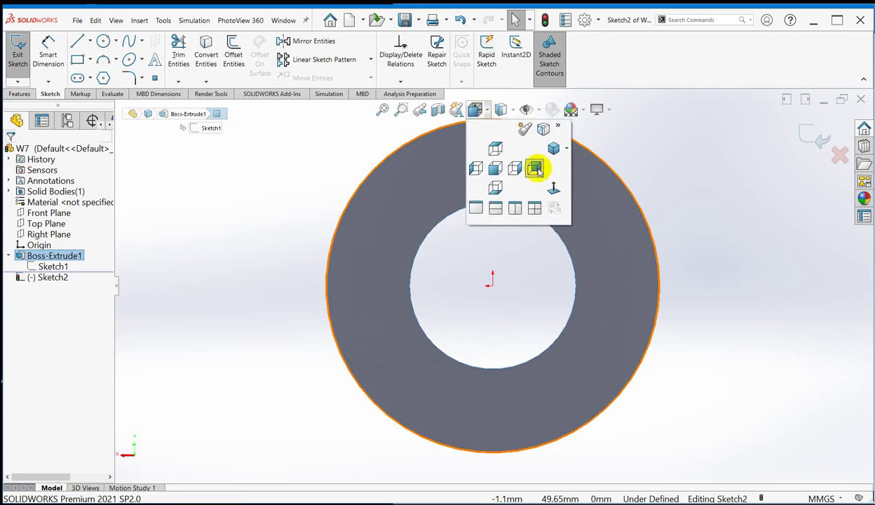
{"action": "left_click", "coordinate": [533, 169]}
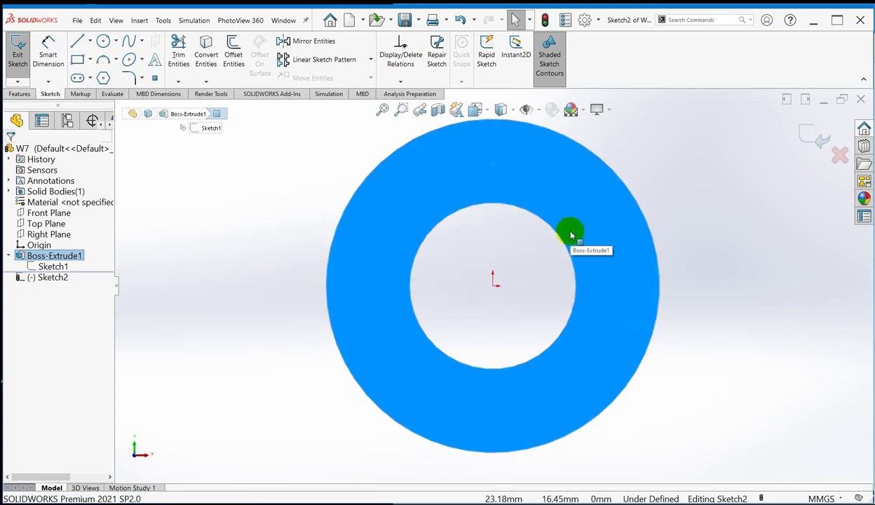
{"action": "left_click_drag", "start_coordinate": [571, 235], "coordinate": [690, 245]}
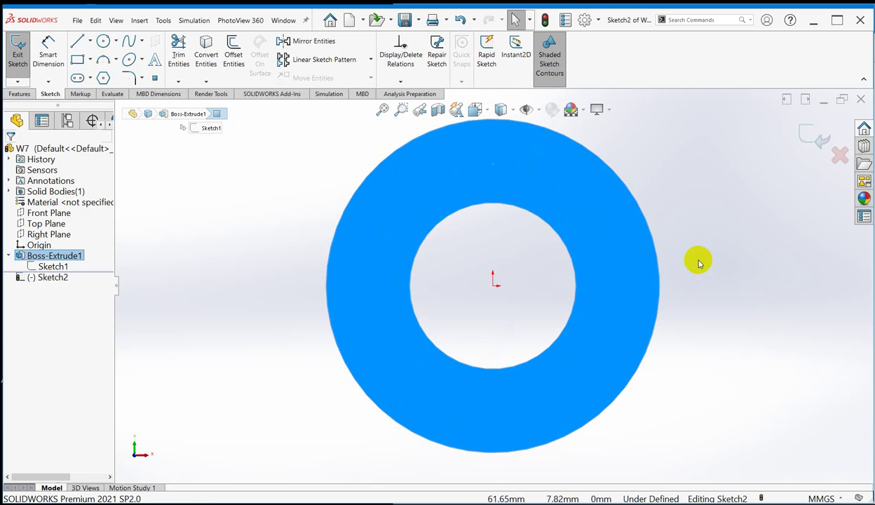
- Sketch two concentric circles centred on the origin: one of 25 mm radius matching the bore edge, and an outer one about 144 mm in diameter
{"action": "left_click", "coordinate": [103, 43]}
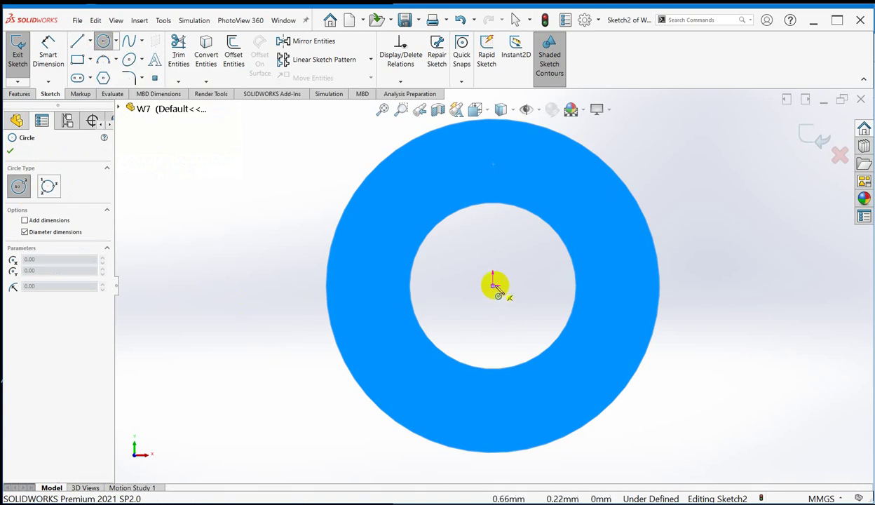
{"action": "left_click", "coordinate": [493, 284]}
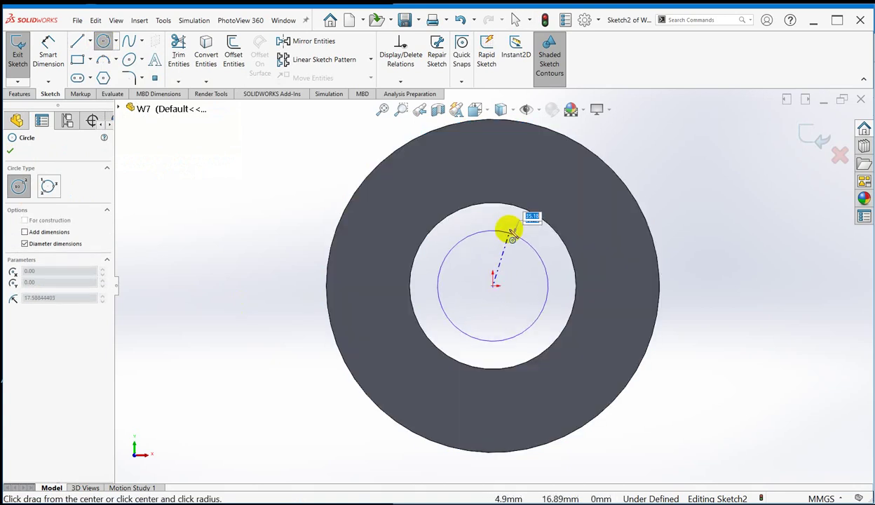
{"action": "left_click", "coordinate": [559, 240]}
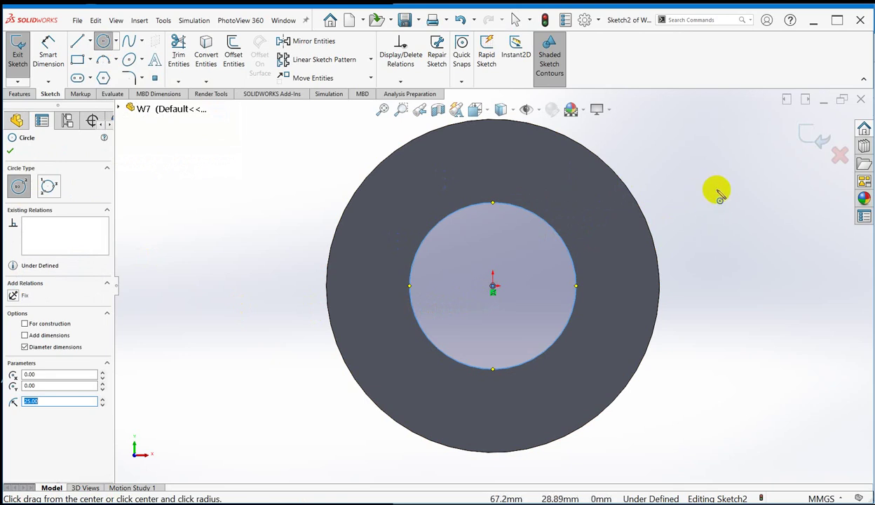
{"action": "left_click", "coordinate": [493, 287]}
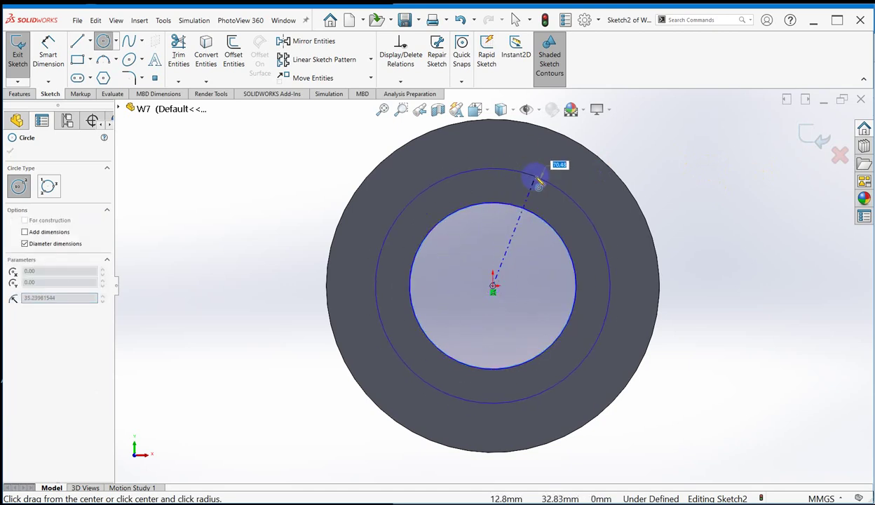
{"action": "scroll", "coordinate": [535, 190], "scroll_direction": "down", "scroll_amount": 1}
{"action": "scroll", "coordinate": [535, 187], "scroll_direction": "up", "scroll_amount": 2}
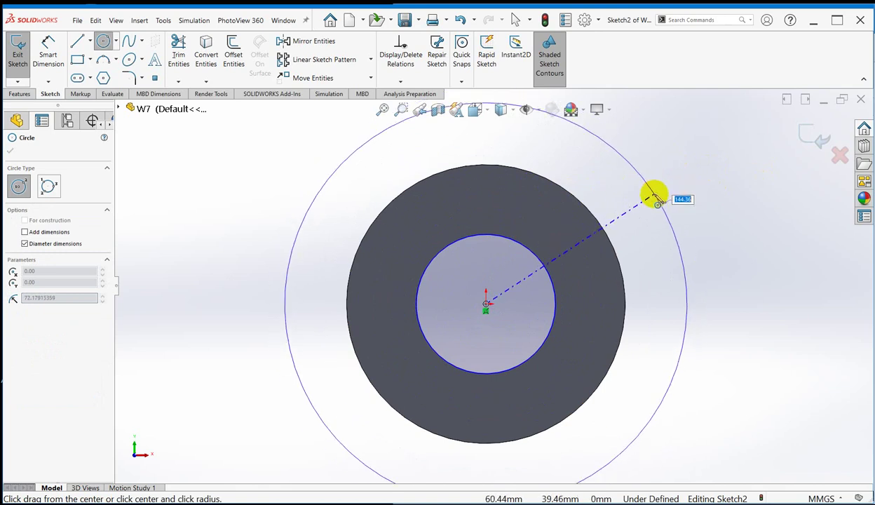
{"action": "left_click", "coordinate": [656, 203]}
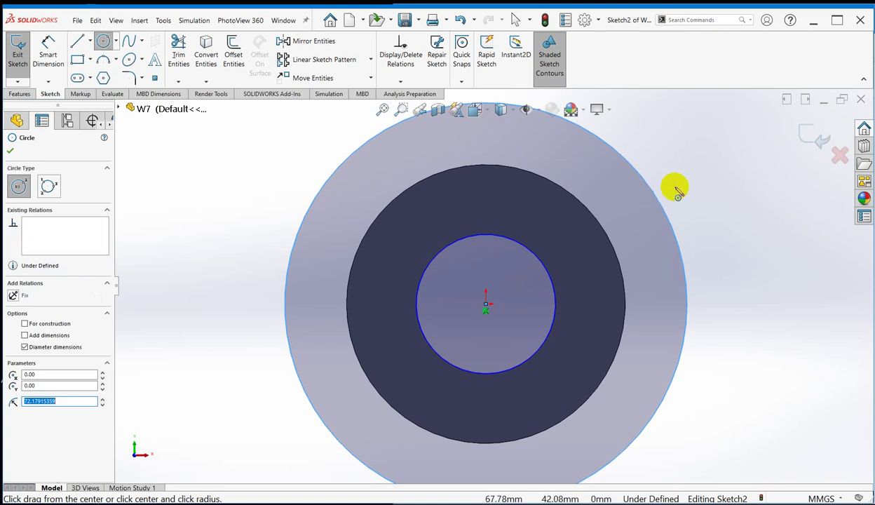
- Dimension the outer sketch circle with a diameter of 60 mm and place the dimension text just outside the ring
{"action": "right_click", "coordinate": [674, 188]}
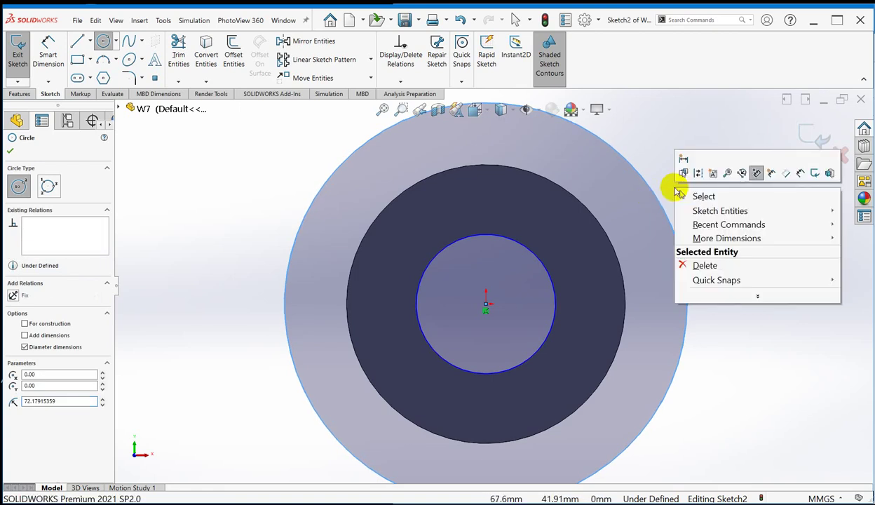
{"action": "left_click", "coordinate": [802, 174]}
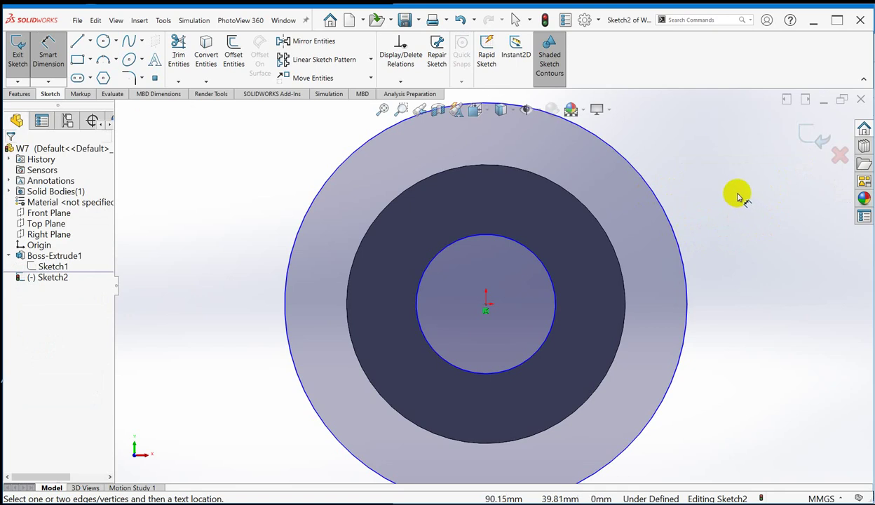
{"action": "left_click", "coordinate": [654, 196]}
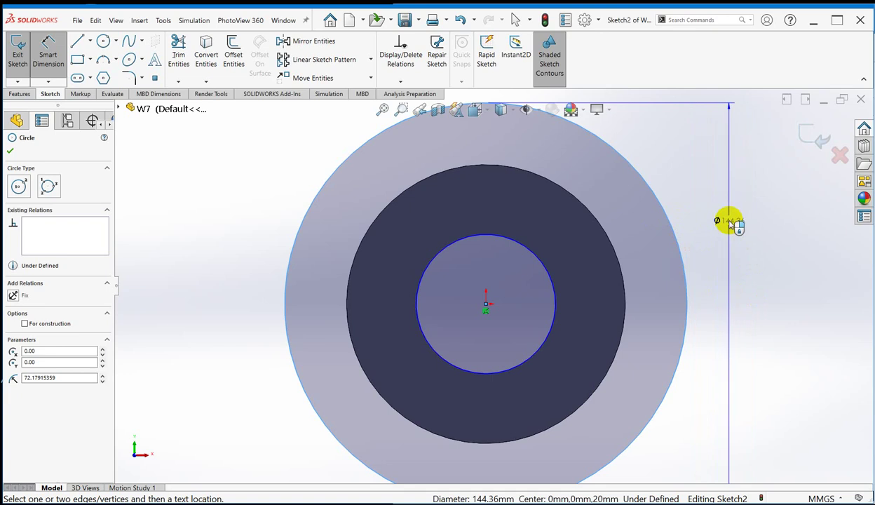
{"action": "scroll", "coordinate": [673, 196], "scroll_direction": "down", "scroll_amount": 1}
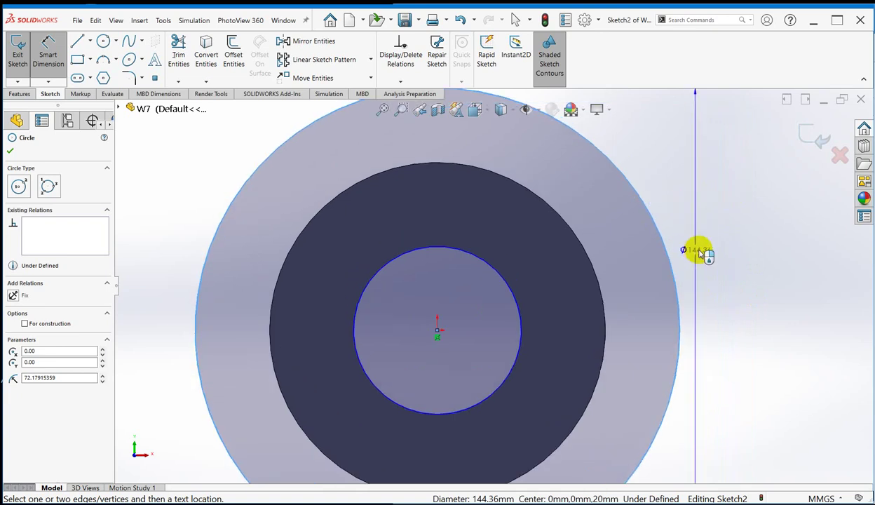
{"action": "scroll", "coordinate": [698, 252], "scroll_direction": "up", "scroll_amount": 2}
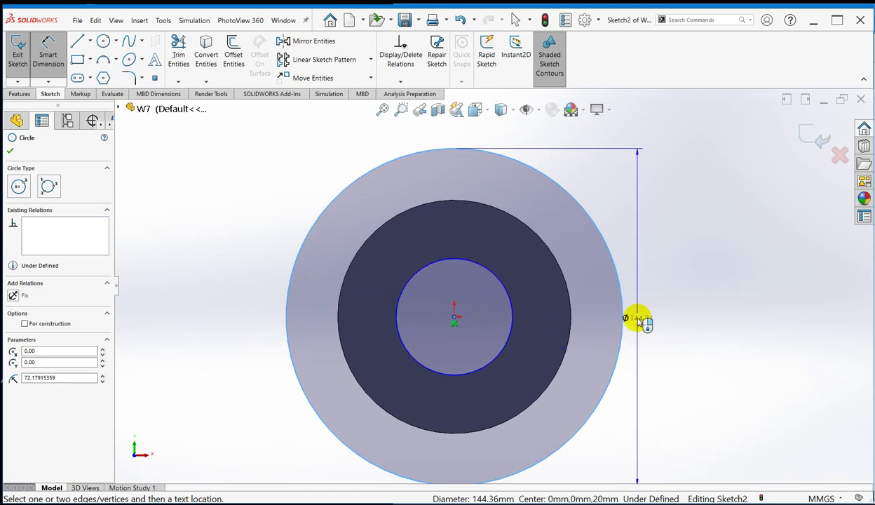
{"action": "scroll", "coordinate": [629, 317], "scroll_direction": "up", "scroll_amount": 2}
{"action": "scroll", "coordinate": [617, 320], "scroll_direction": "down", "scroll_amount": 2}
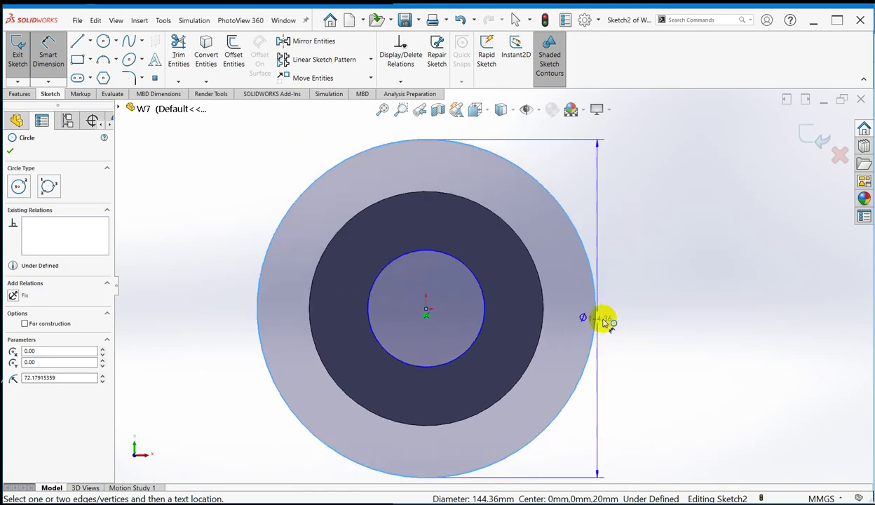
{"action": "scroll", "coordinate": [601, 321], "scroll_direction": "down", "scroll_amount": 2}
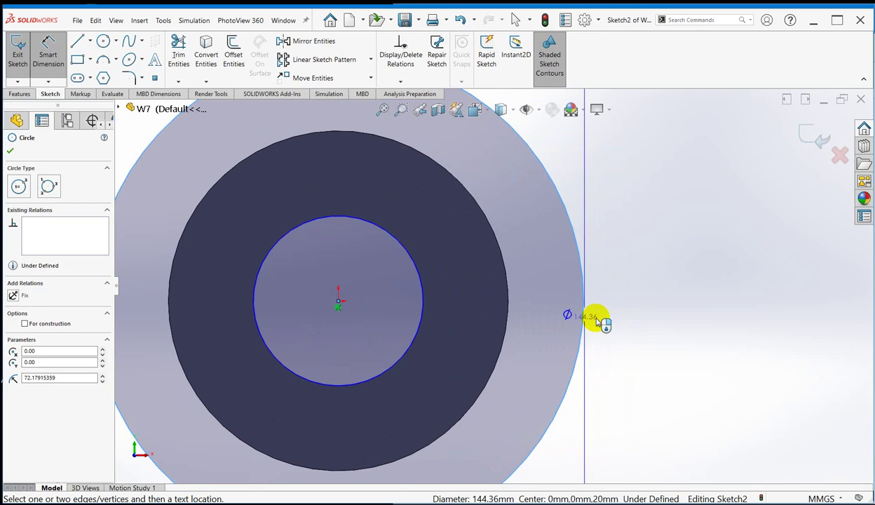
{"action": "scroll", "coordinate": [602, 323], "scroll_direction": "down", "scroll_amount": 3}
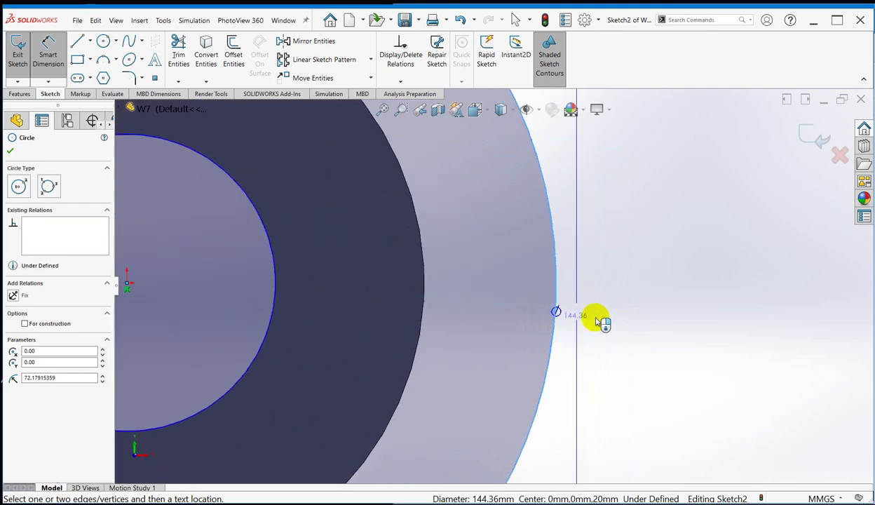
{"action": "scroll", "coordinate": [601, 322], "scroll_direction": "up", "scroll_amount": 4}
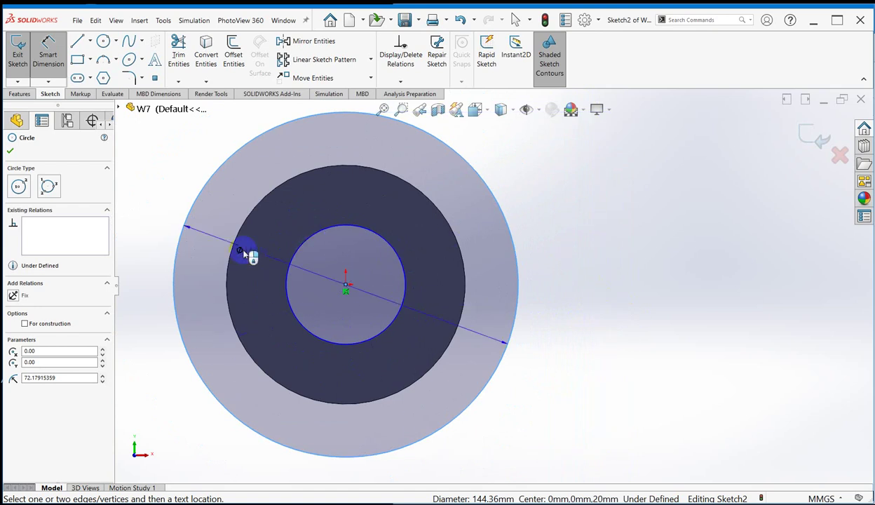
{"action": "key", "text": "z"}
{"action": "key", "text": "z"}
{"action": "key", "text": "z"}
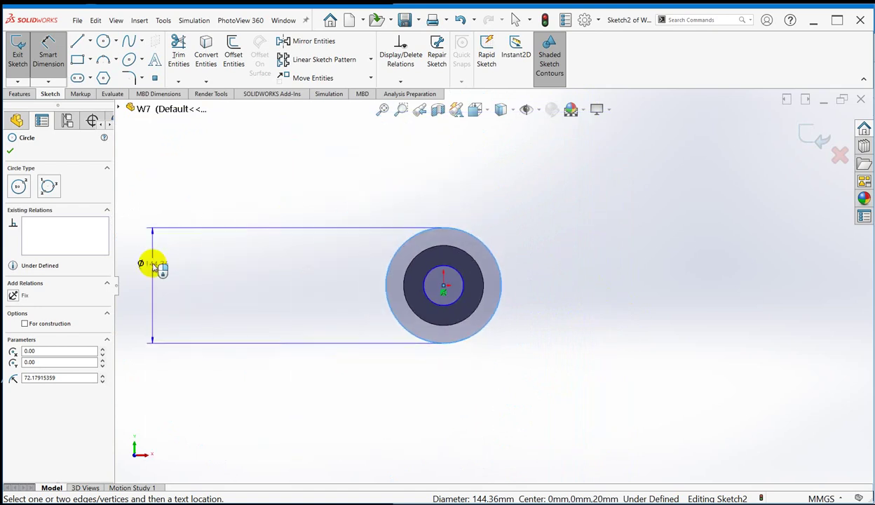
{"action": "scroll", "coordinate": [371, 254], "scroll_direction": "down", "scroll_amount": 3}
{"action": "scroll", "coordinate": [519, 281], "scroll_direction": "down", "scroll_amount": 1}
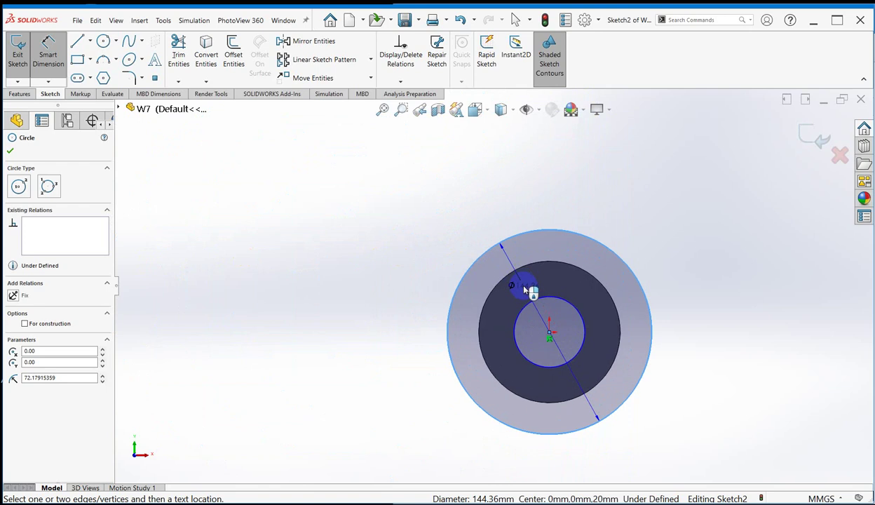
{"action": "scroll", "coordinate": [561, 343], "scroll_direction": "down", "scroll_amount": 2}
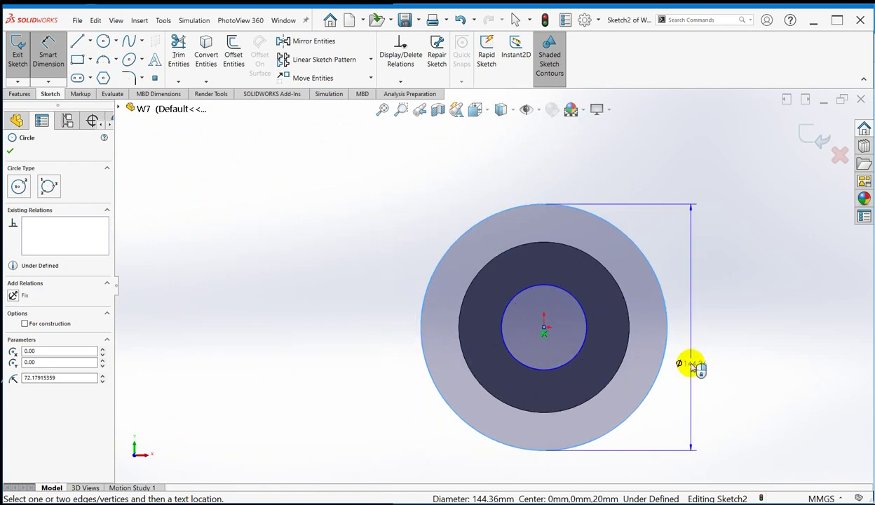
{"action": "key", "text": "z"}
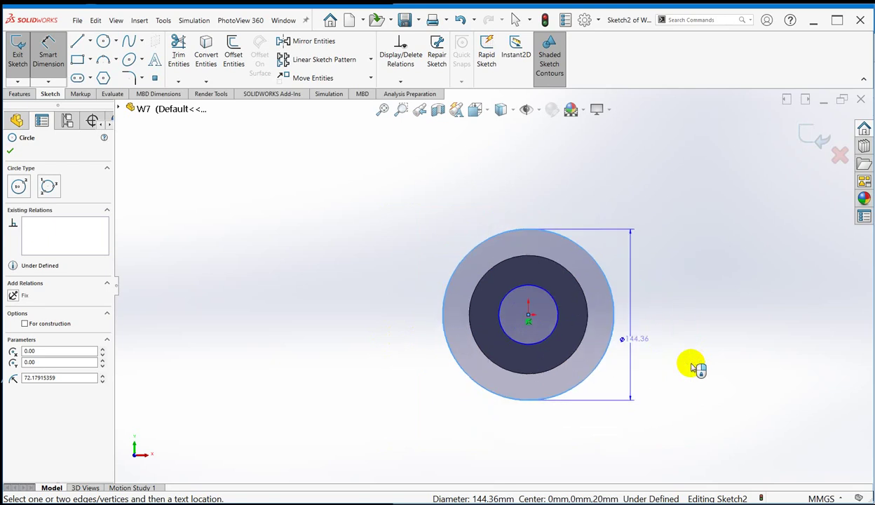
{"action": "scroll", "coordinate": [694, 368], "scroll_direction": "down", "scroll_amount": 5}
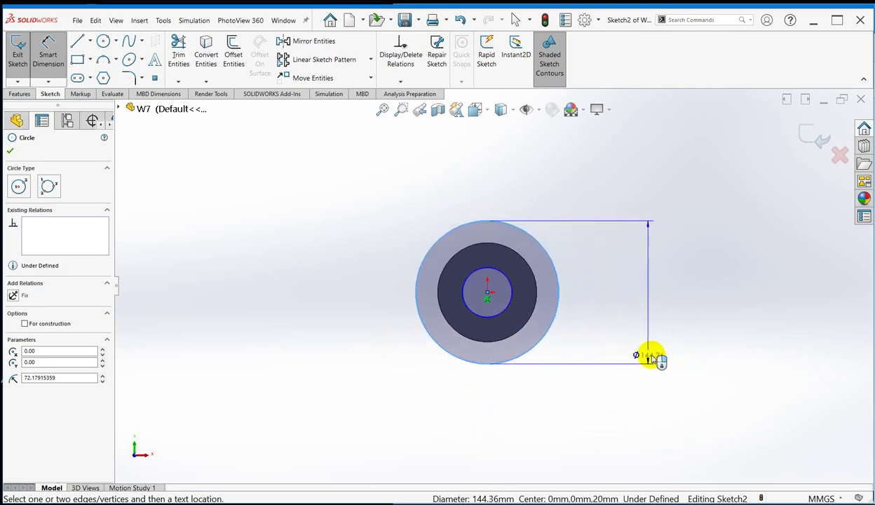
{"action": "key", "text": "z"}
{"action": "scroll", "coordinate": [206, 160], "scroll_direction": "down", "scroll_amount": 4}
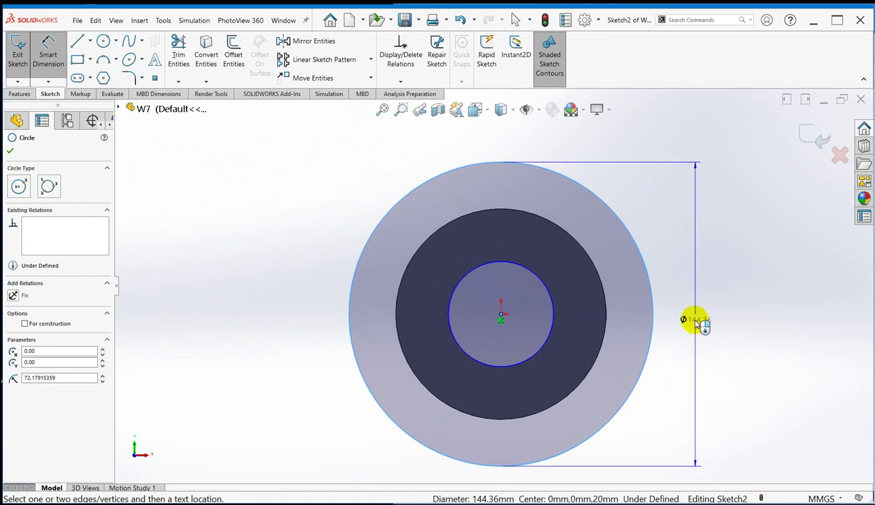
{"action": "left_click", "coordinate": [693, 321]}
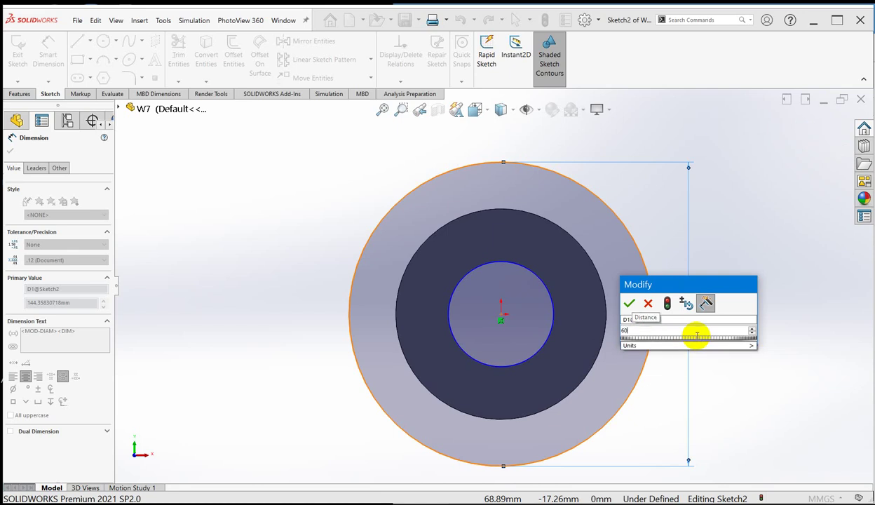
{"action": "key", "text": "Return"}
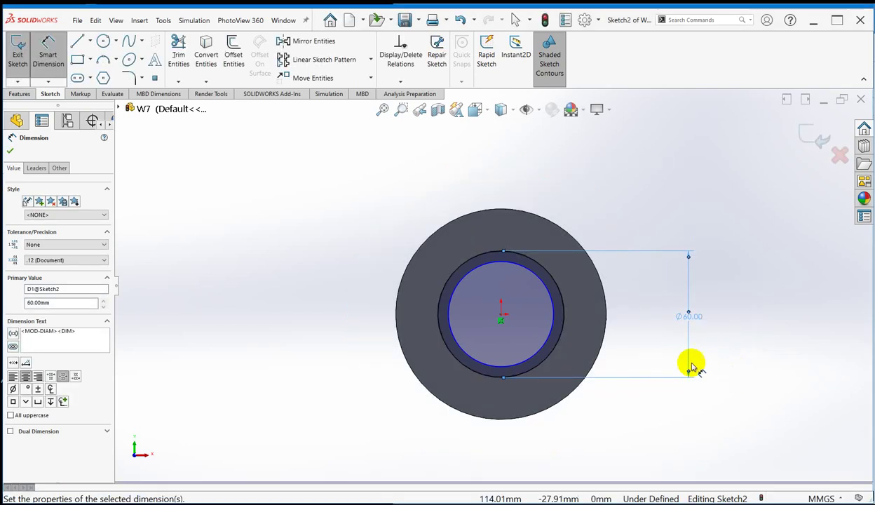
{"action": "left_click_drag", "start_coordinate": [684, 315], "coordinate": [630, 311]}
{"action": "left_click", "coordinate": [694, 305]}
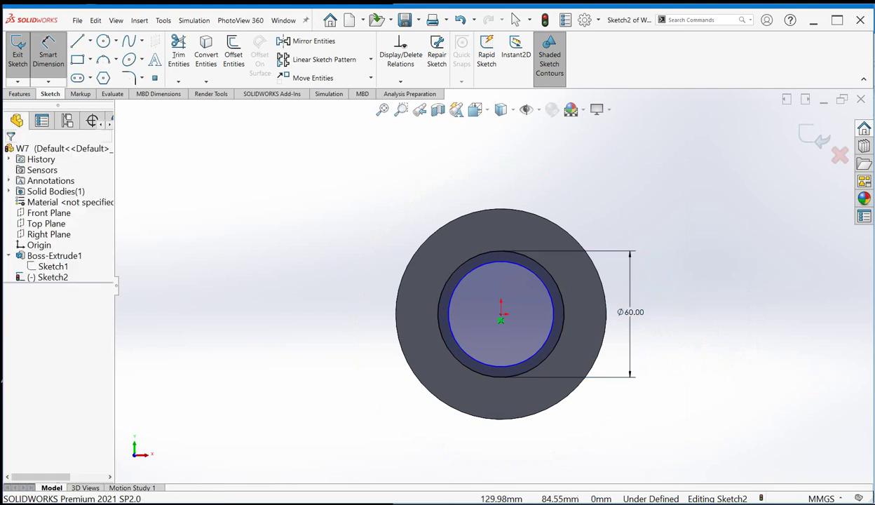
{"action": "key", "text": "alt+Tab"}
{"action": "scroll", "coordinate": [624, 280], "scroll_direction": "up", "scroll_amount": 3}
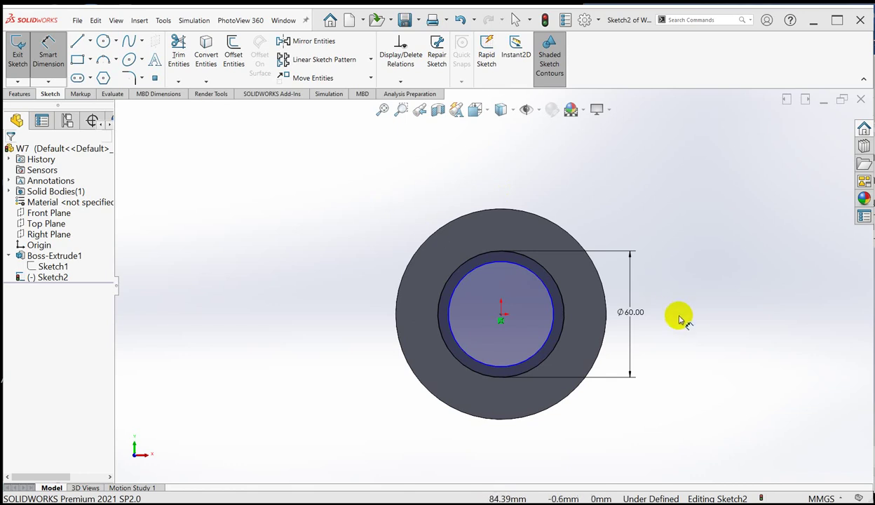
{"action": "scroll", "coordinate": [624, 335], "scroll_direction": "down", "scroll_amount": 2}
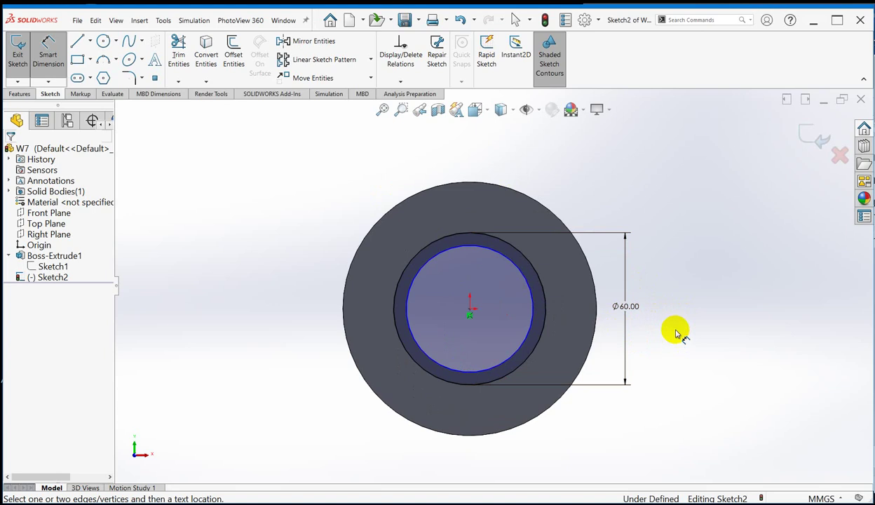
- Start a blind boss extrusion of the hub ring sketch, 20 mm deep from the flange's front face, in isometric view
{"action": "key", "text": "ctrl+7"}
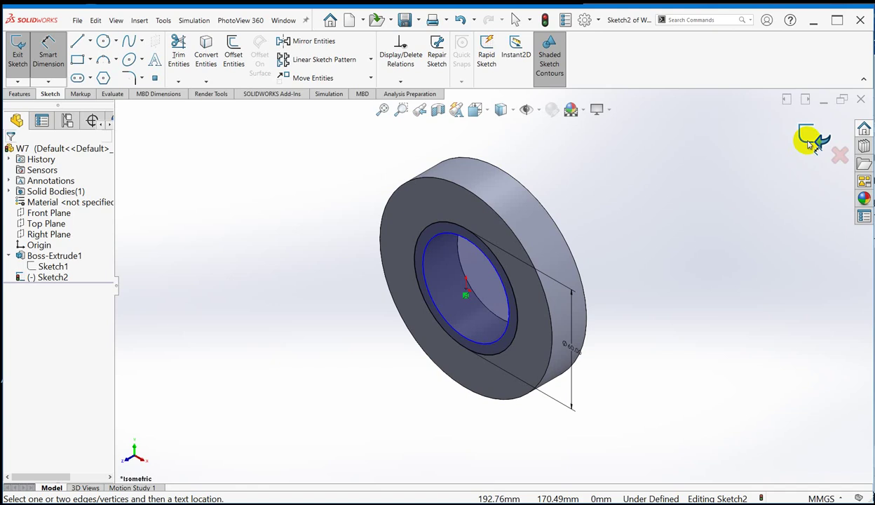
{"action": "left_click", "coordinate": [21, 93]}
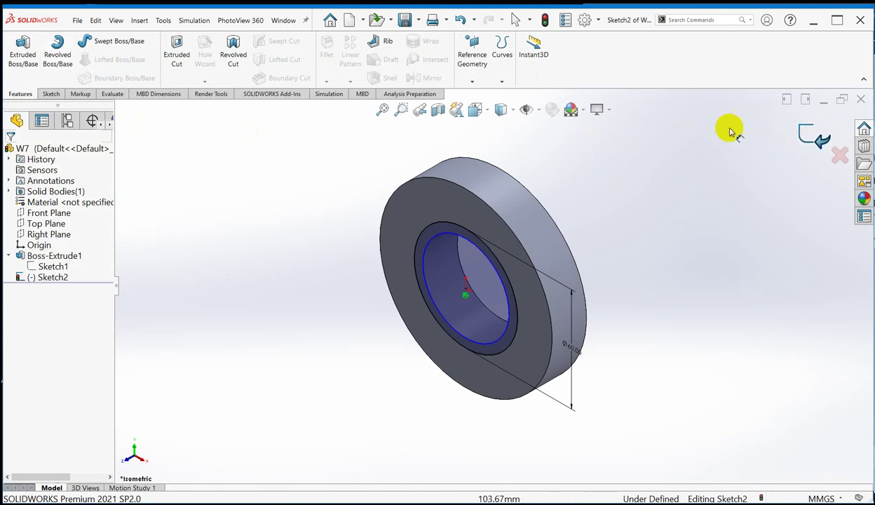
{"action": "left_click", "coordinate": [22, 46]}
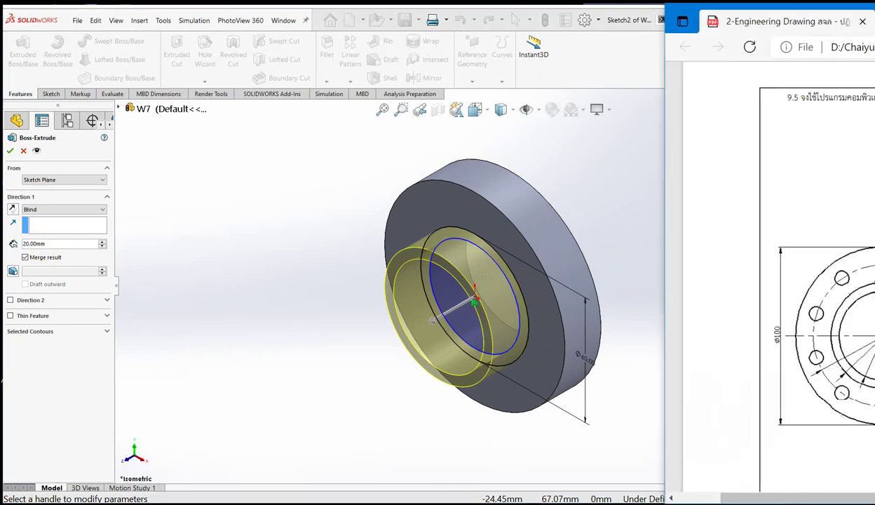
- Consult the PDF drawing's section view and mark the hub's outer edge on both sides of the flange in red
{"action": "left_click_drag", "start_coordinate": [873, 19], "coordinate": [652, 19]}
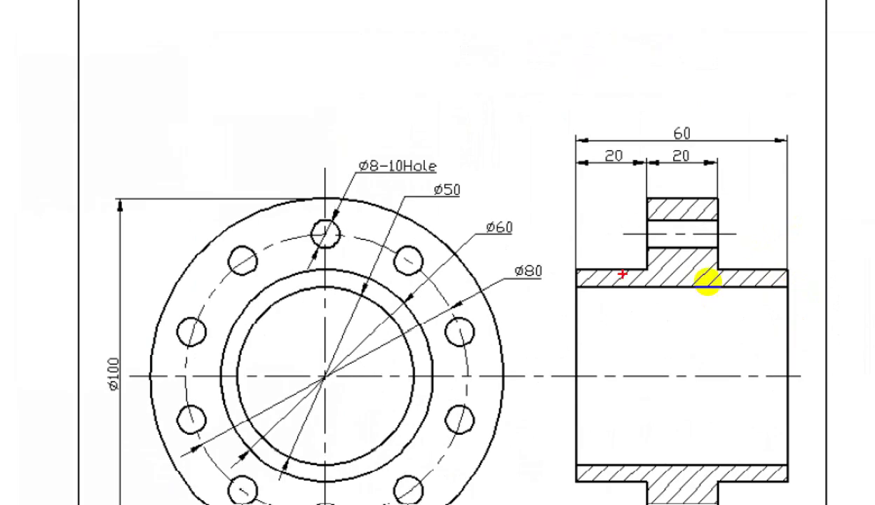
{"action": "left_click_drag", "start_coordinate": [649, 268], "coordinate": [578, 265]}
{"action": "left_click_drag", "start_coordinate": [717, 265], "coordinate": [784, 267]}
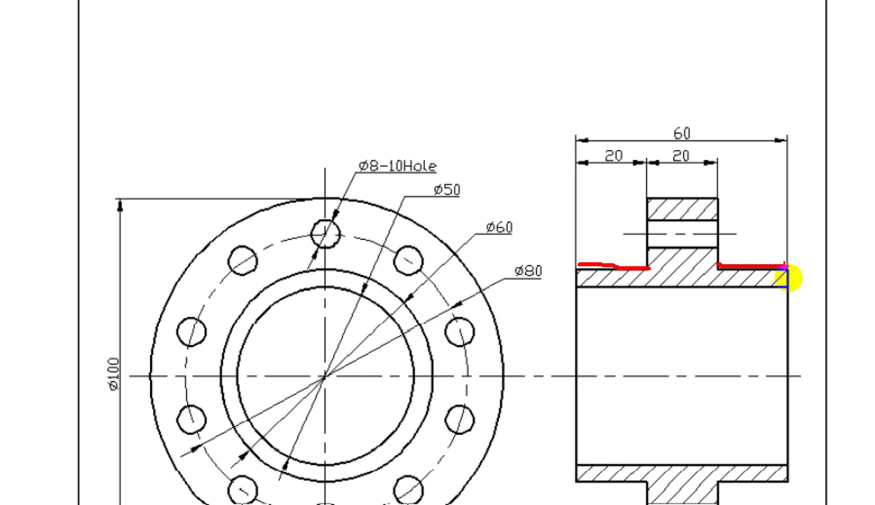
{"action": "key", "text": "Escape"}
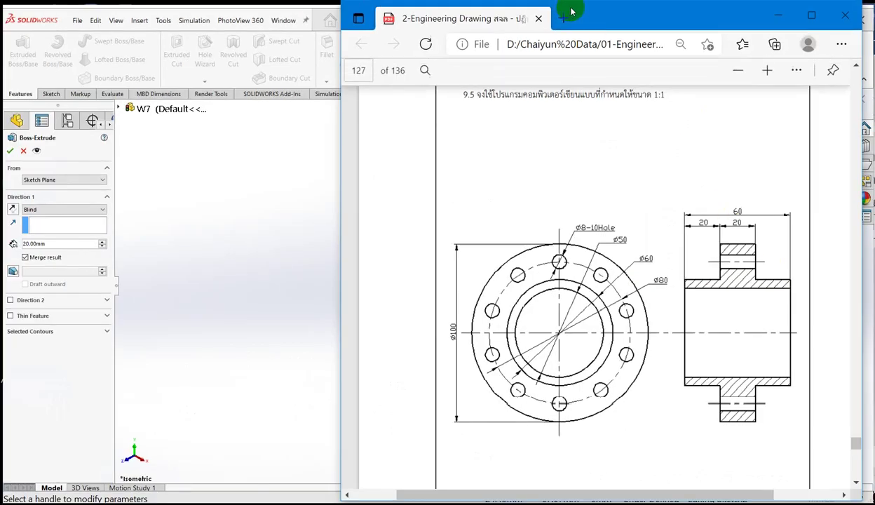
{"action": "left_click_drag", "start_coordinate": [597, 13], "coordinate": [874, 14]}
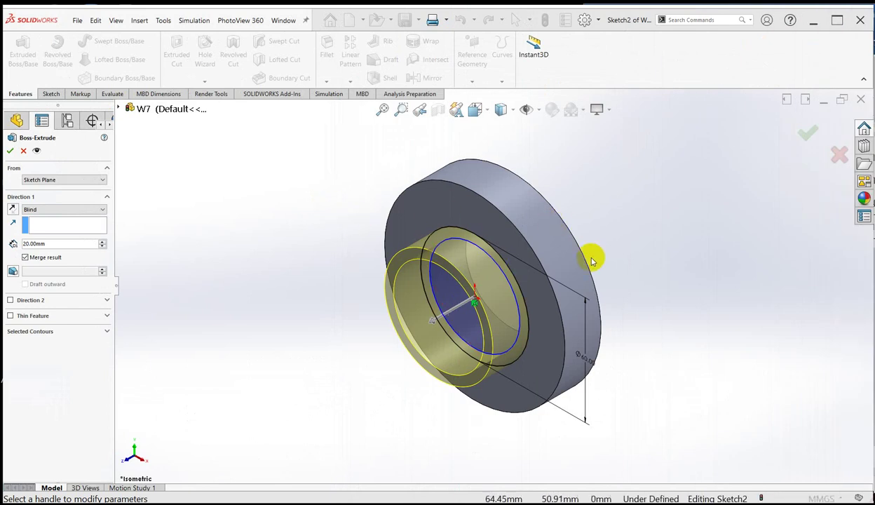
- Add a second blind direction to the hub extrusion and set its depth to 40 mm through the flange
{"action": "middle_click_drag", "start_coordinate": [678, 314], "coordinate": [629, 312]}
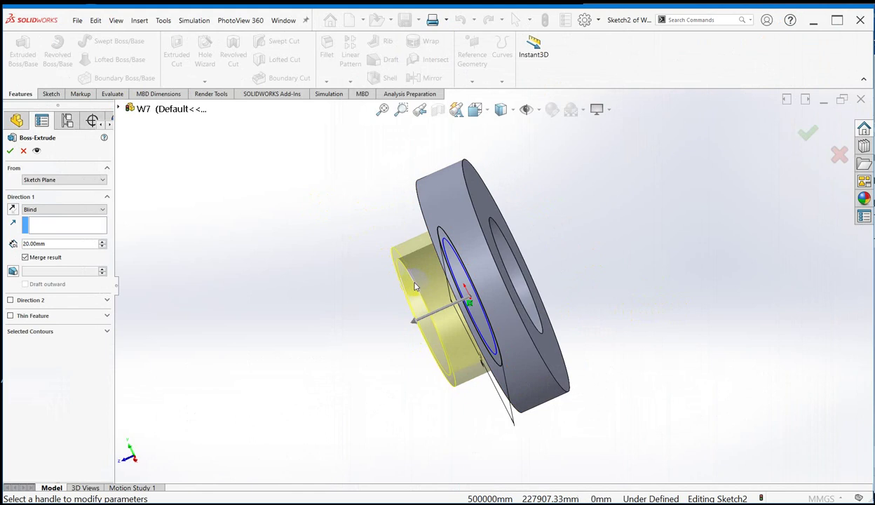
{"action": "middle_click_drag", "start_coordinate": [636, 319], "coordinate": [693, 321]}
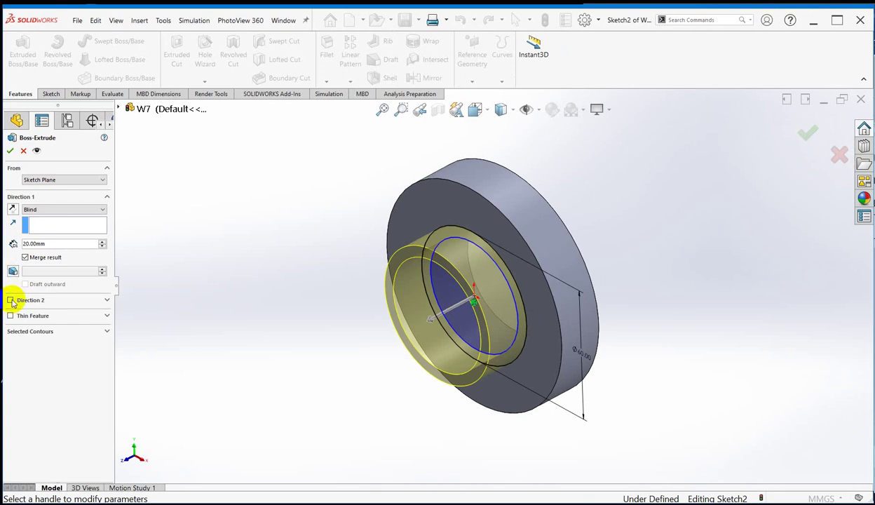
{"action": "left_click", "coordinate": [10, 300]}
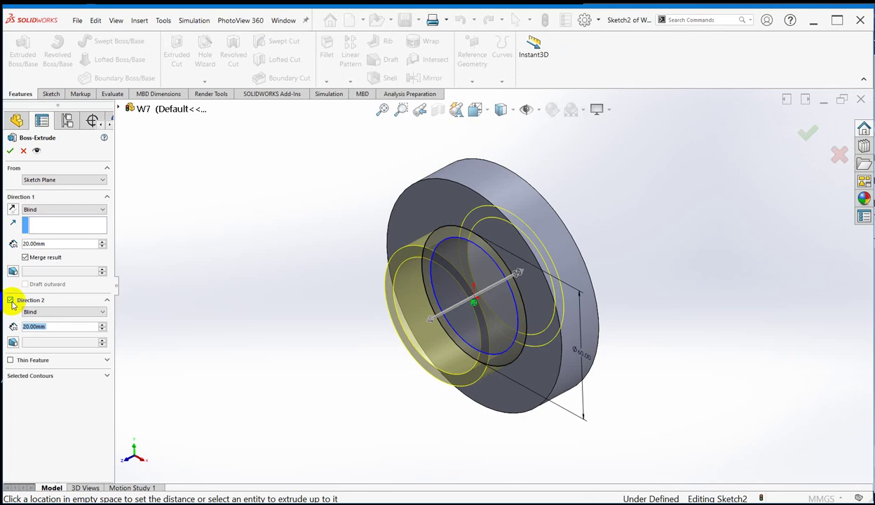
{"action": "middle_click_drag", "start_coordinate": [661, 343], "coordinate": [650, 357]}
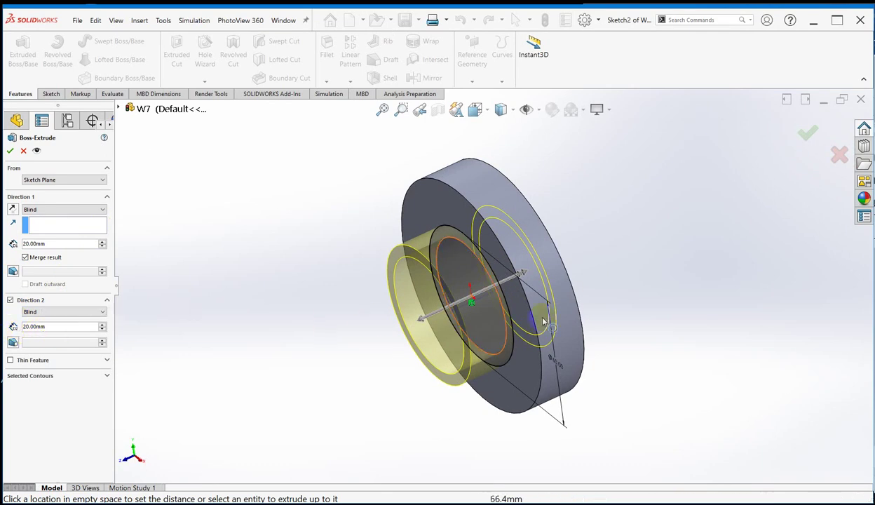
{"action": "middle_click_drag", "start_coordinate": [661, 316], "coordinate": [627, 334]}
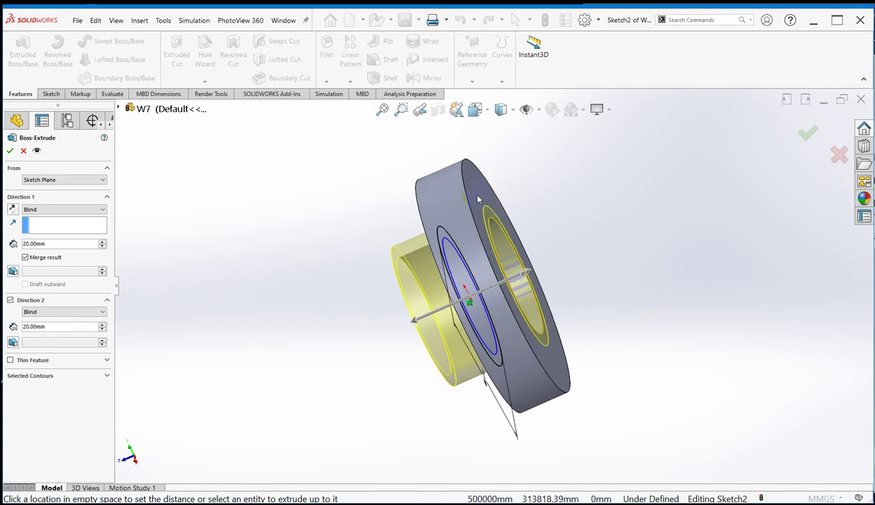
{"action": "middle_click_drag", "start_coordinate": [593, 267], "coordinate": [642, 288]}
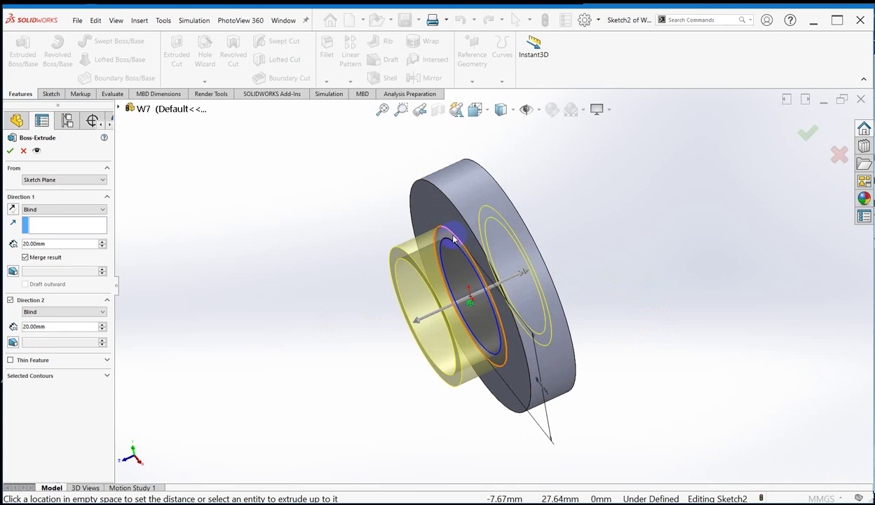
{"action": "middle_click_drag", "start_coordinate": [614, 248], "coordinate": [614, 274]}
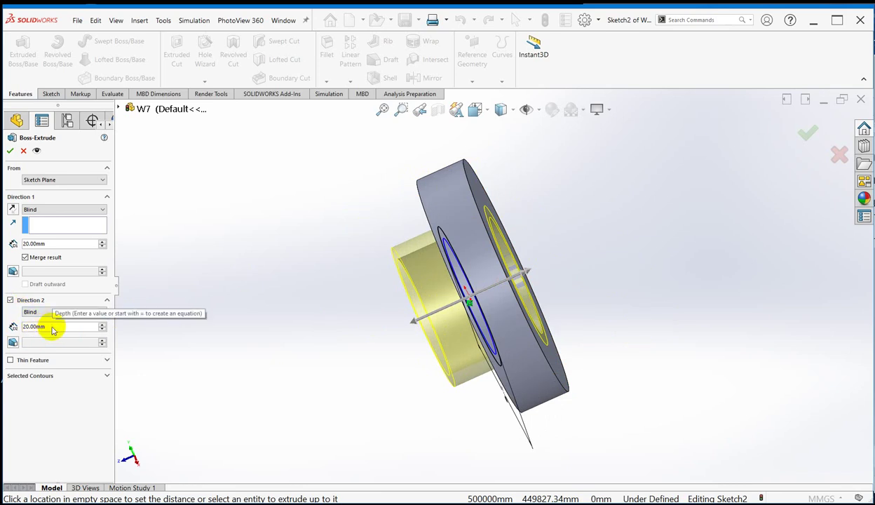
{"action": "left_click_drag", "start_coordinate": [52, 327], "coordinate": [14, 328]}
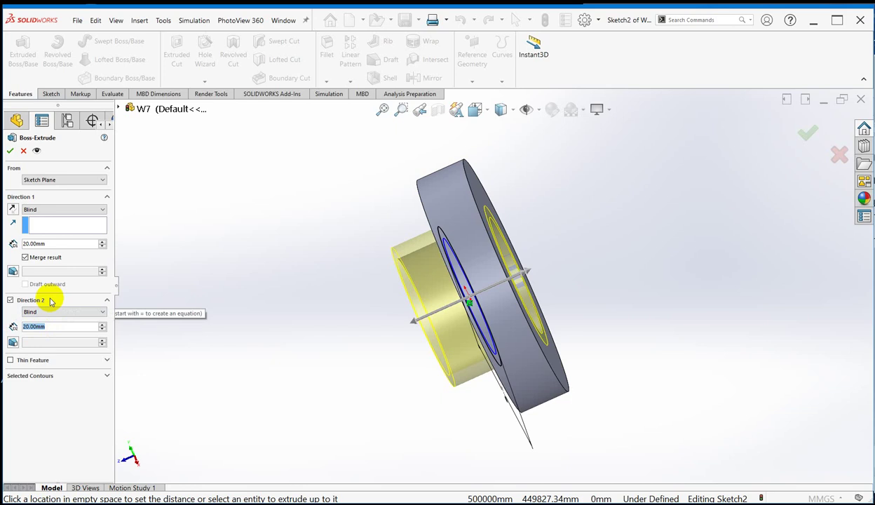
{"action": "type", "text": "40"}
{"action": "key", "text": "Return"}
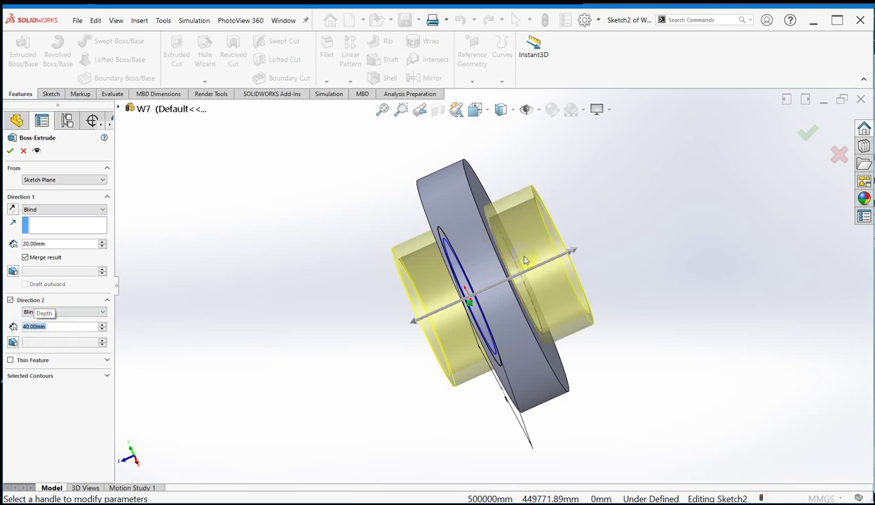
- Examine the two-sided hub preview from several angles and compare it with the 3D reference picture in the Word worksheet
{"action": "middle_click_drag", "start_coordinate": [596, 347], "coordinate": [643, 370]}
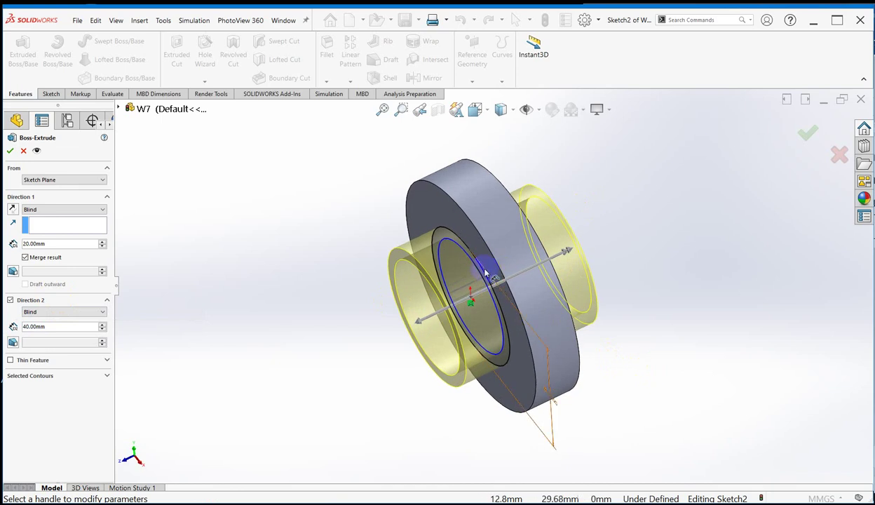
{"action": "middle_click_drag", "start_coordinate": [467, 244], "coordinate": [658, 354]}
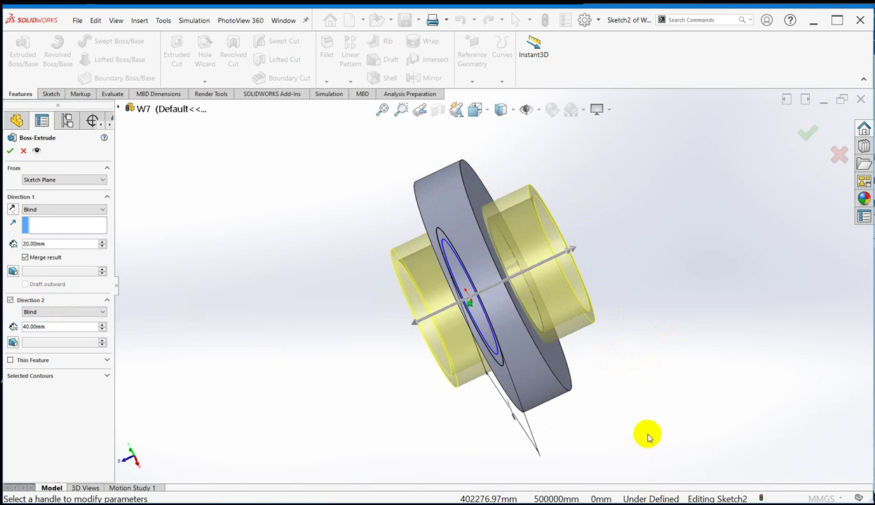
{"action": "mouse_move", "coordinate": [646, 432]}
{"action": "middle_mouse_down"}
{"action": "mouse_move", "coordinate": [672, 432]}
{"action": "mouse_move", "coordinate": [647, 418]}
{"action": "middle_mouse_up"}
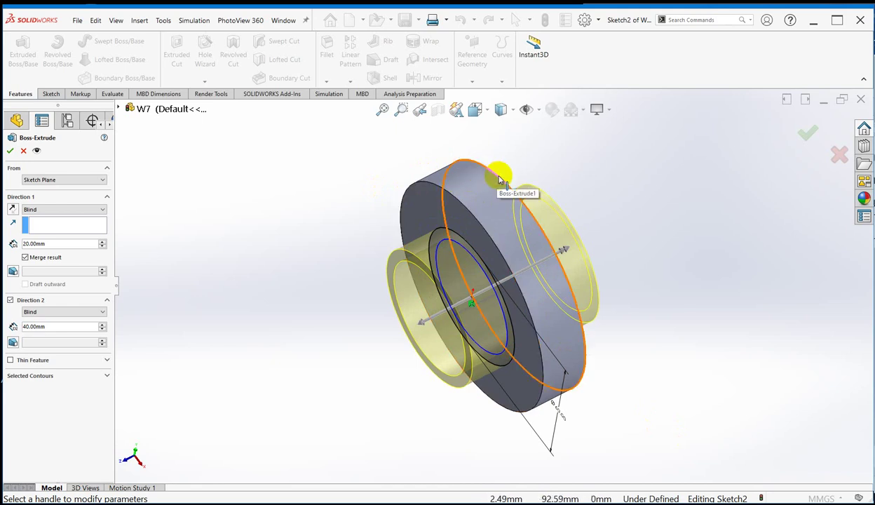
{"action": "middle_click_drag", "start_coordinate": [662, 305], "coordinate": [664, 368]}
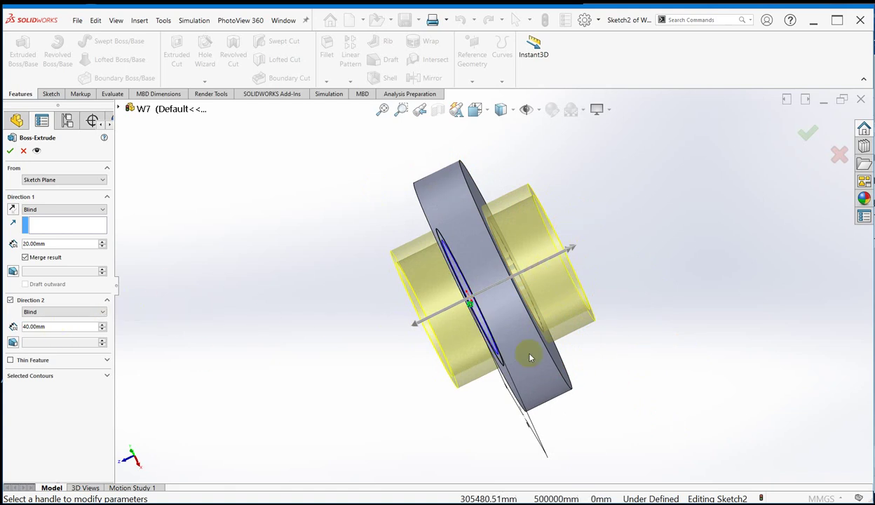
{"action": "middle_click_drag", "start_coordinate": [631, 383], "coordinate": [653, 403]}
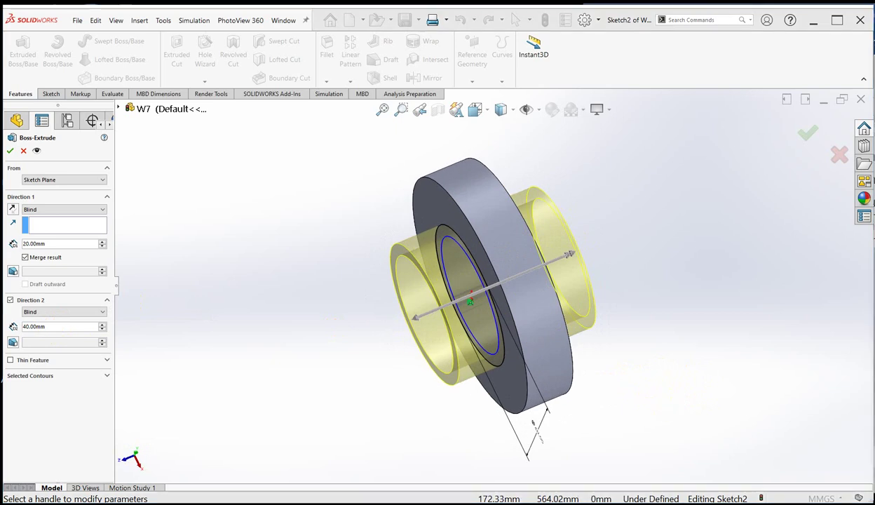
{"action": "key", "text": "alt+Tab"}
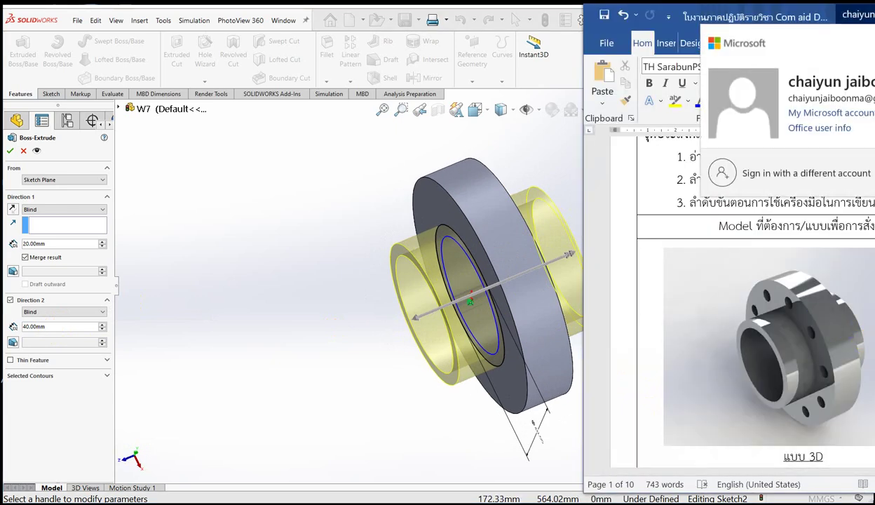
{"action": "left_click_drag", "start_coordinate": [721, 17], "coordinate": [662, 18]}
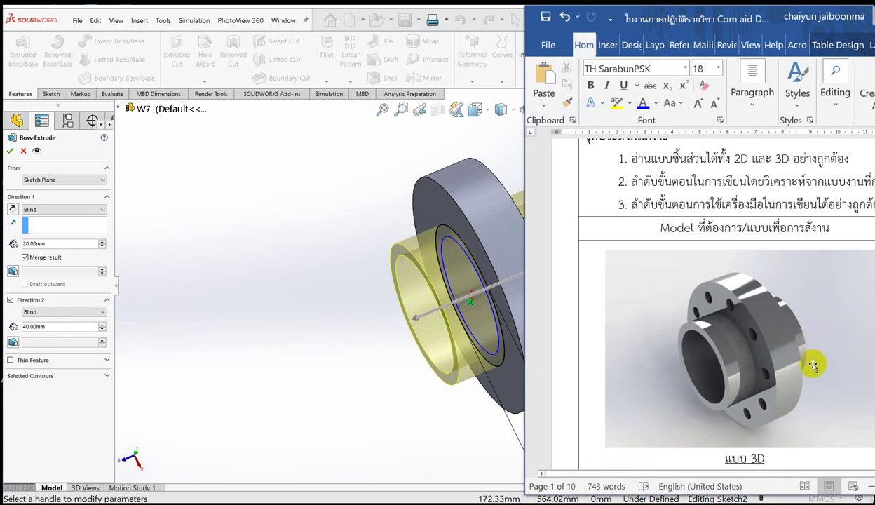
{"action": "scroll", "coordinate": [806, 355], "scroll_direction": "up", "scroll_amount": 1, "text": "ctrl"}
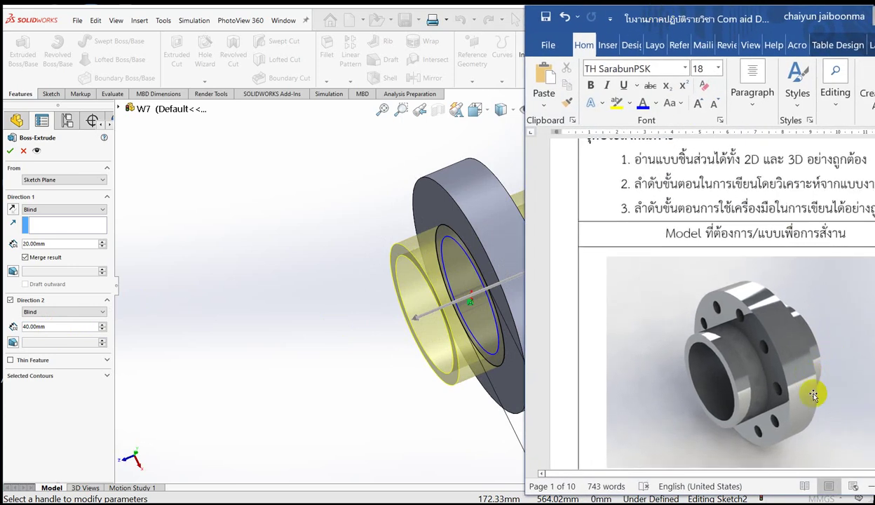
{"action": "scroll", "coordinate": [843, 454], "scroll_direction": "up", "scroll_amount": 1, "text": "ctrl"}
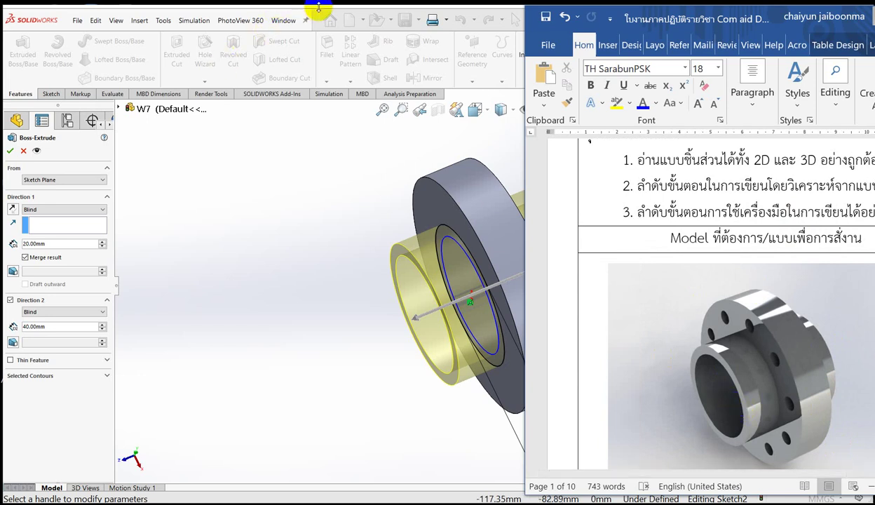
{"action": "left_click", "coordinate": [324, 9]}
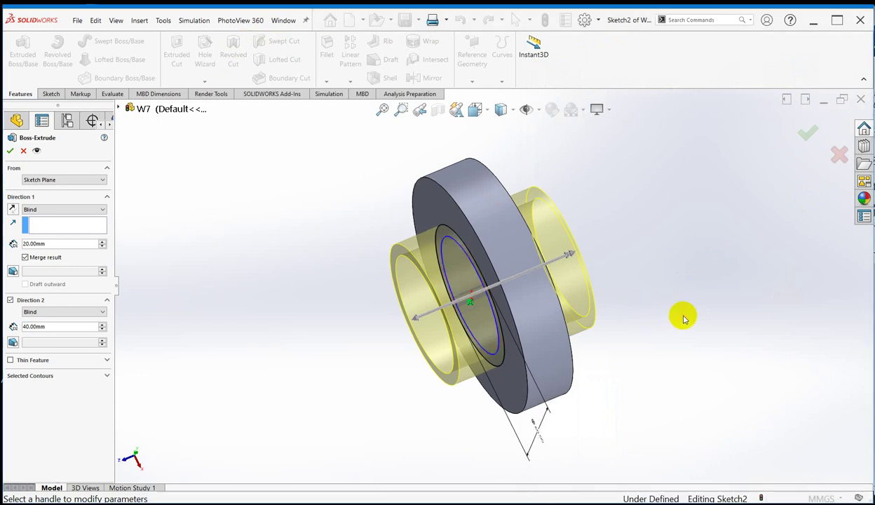
- Accept the two-direction hub extrusion merged with the flange, and check the solid in isometric view
{"action": "key", "text": "ctrl+7"}
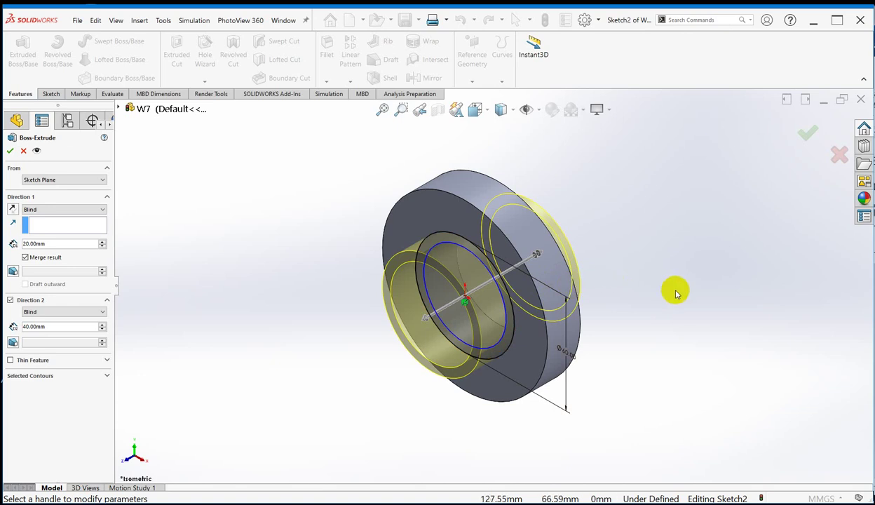
{"action": "key", "text": "Return"}
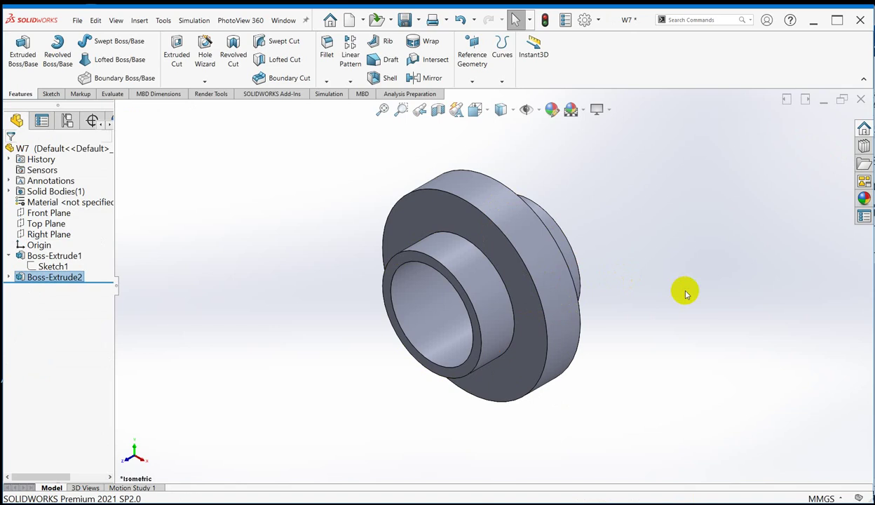
{"action": "key", "text": "f"}
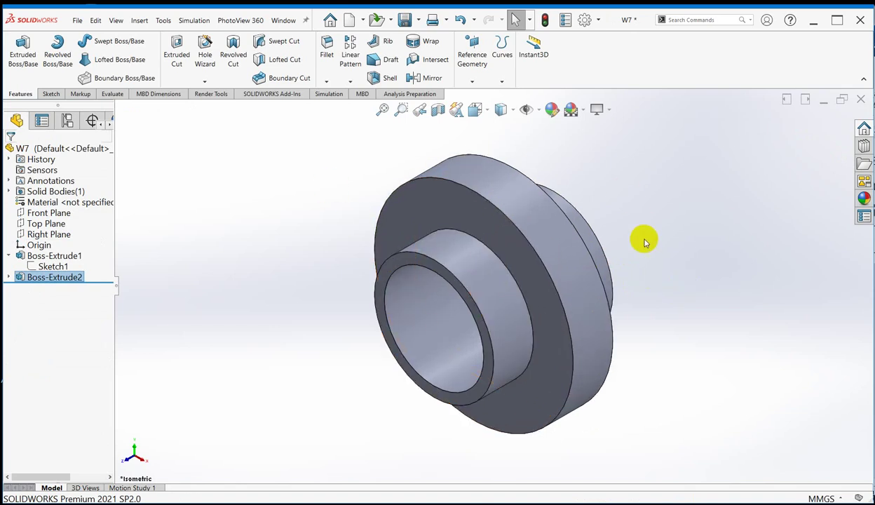
{"action": "middle_click_drag", "start_coordinate": [704, 377], "coordinate": [725, 340]}
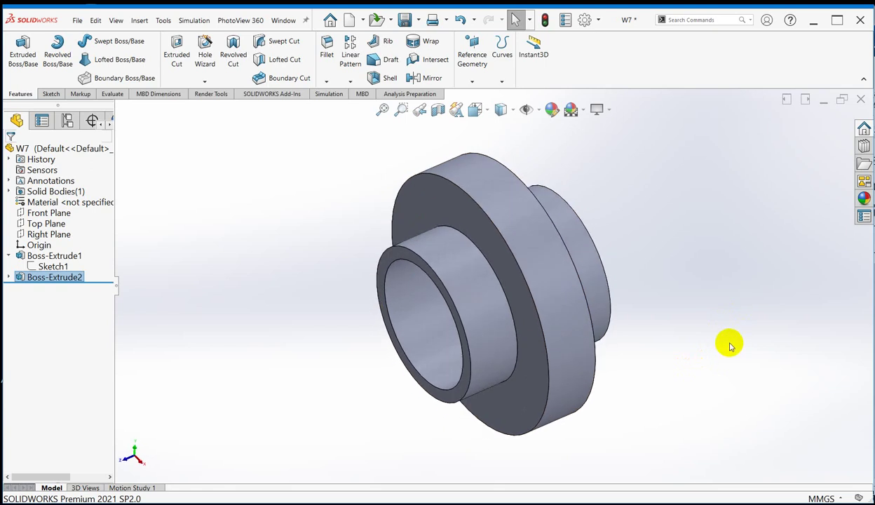
{"action": "key", "text": "ctrl+7"}
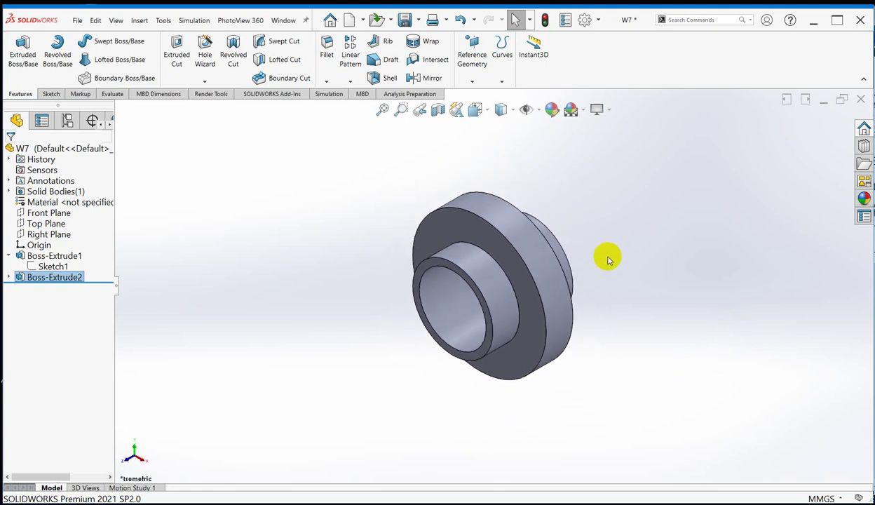
{"action": "scroll", "coordinate": [634, 268], "scroll_direction": "down", "scroll_amount": 2}
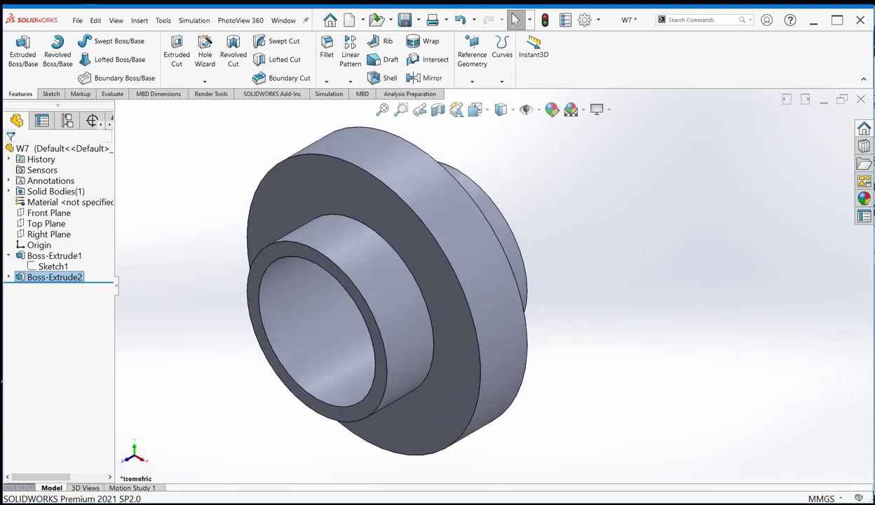
- Consult the flange's front and section views in the PDF drawing, and return to the part model
{"action": "left_click_drag", "start_coordinate": [874, 23], "coordinate": [712, 23]}
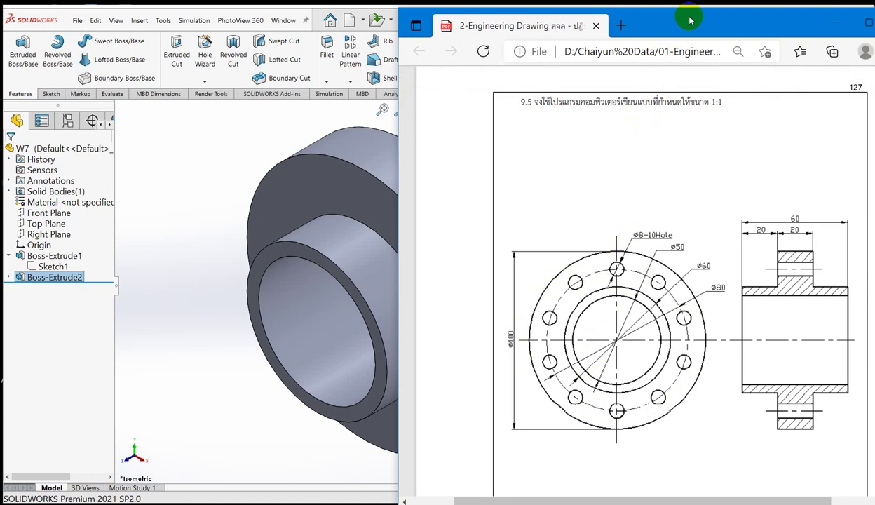
{"action": "left_click_drag", "start_coordinate": [691, 21], "coordinate": [874, 26]}
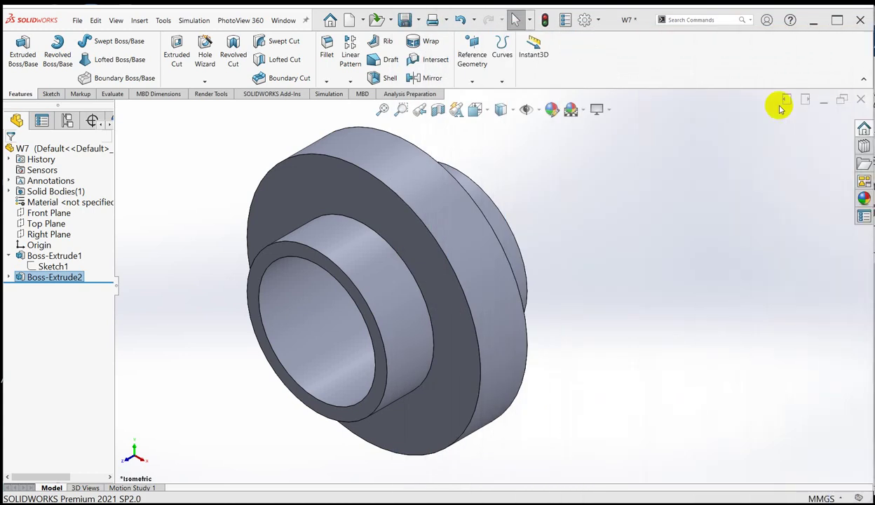
{"action": "scroll", "coordinate": [475, 289], "scroll_direction": "up", "scroll_amount": 2}
{"action": "scroll", "coordinate": [280, 231], "scroll_direction": "down", "scroll_amount": 1}
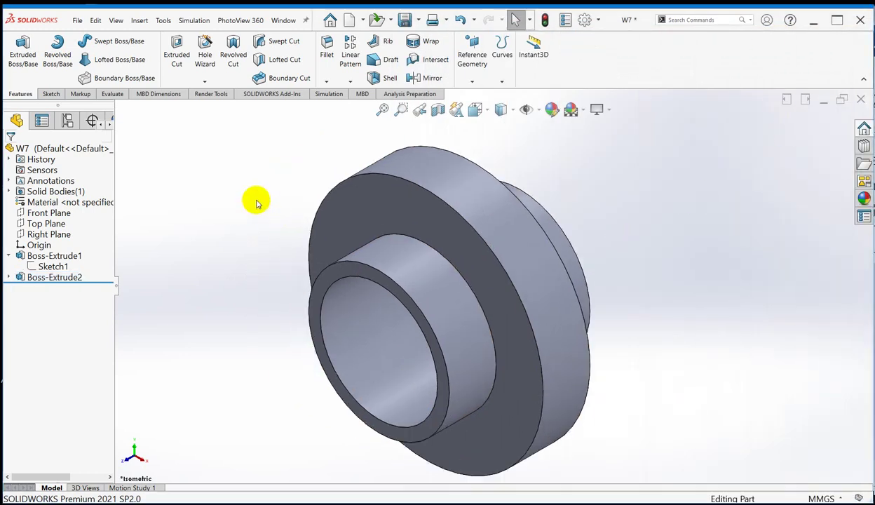
{"action": "left_click", "coordinate": [384, 202]}
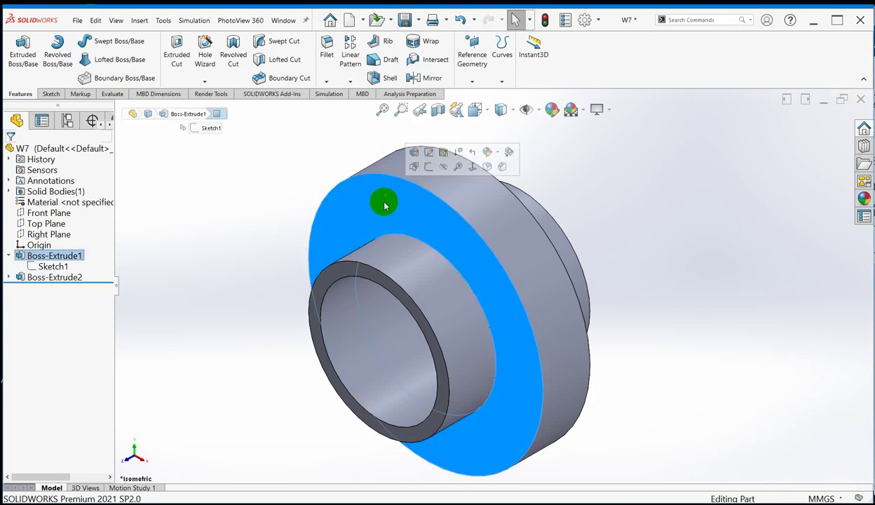
{"action": "left_click", "coordinate": [671, 205]}
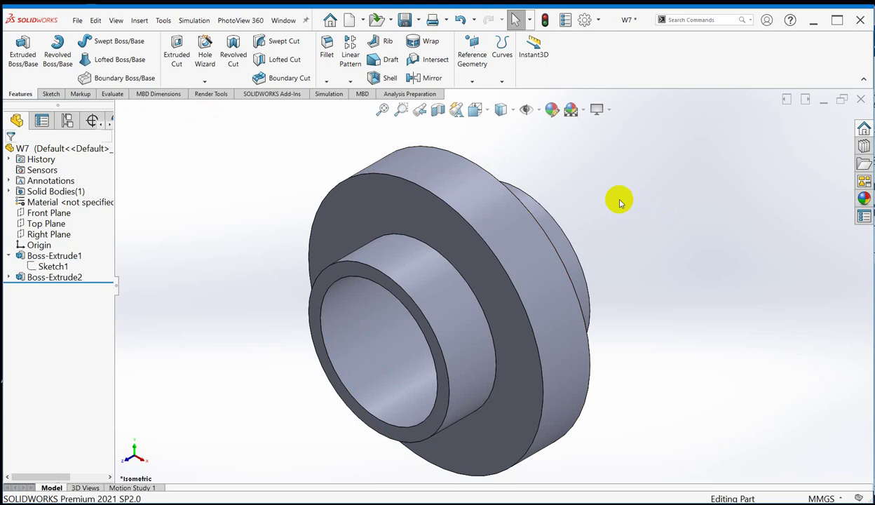
{"action": "left_click_drag", "start_coordinate": [361, 244], "coordinate": [413, 208]}
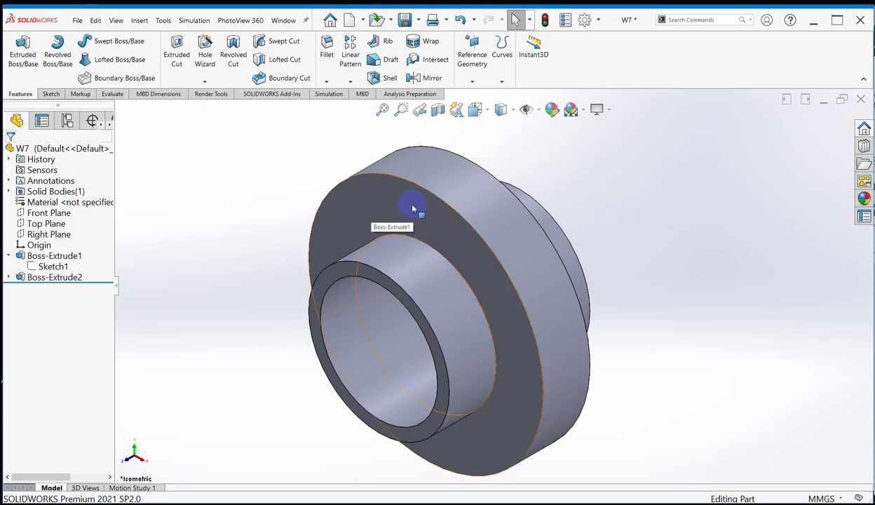
{"action": "left_click", "coordinate": [397, 202]}
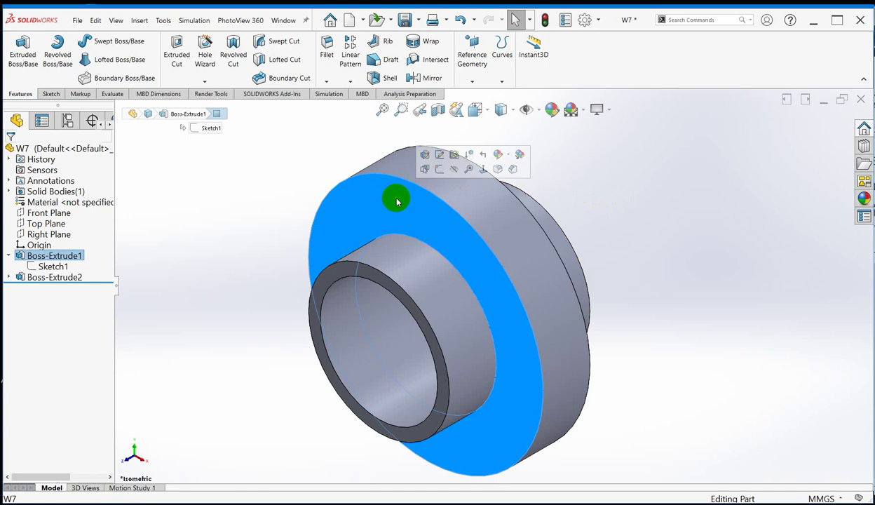
{"action": "left_click", "coordinate": [708, 221]}
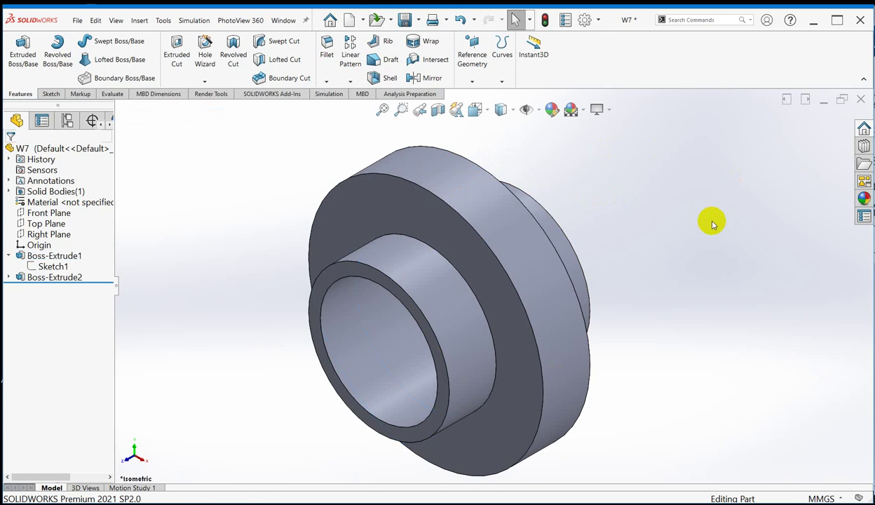
{"action": "left_click", "coordinate": [397, 204]}
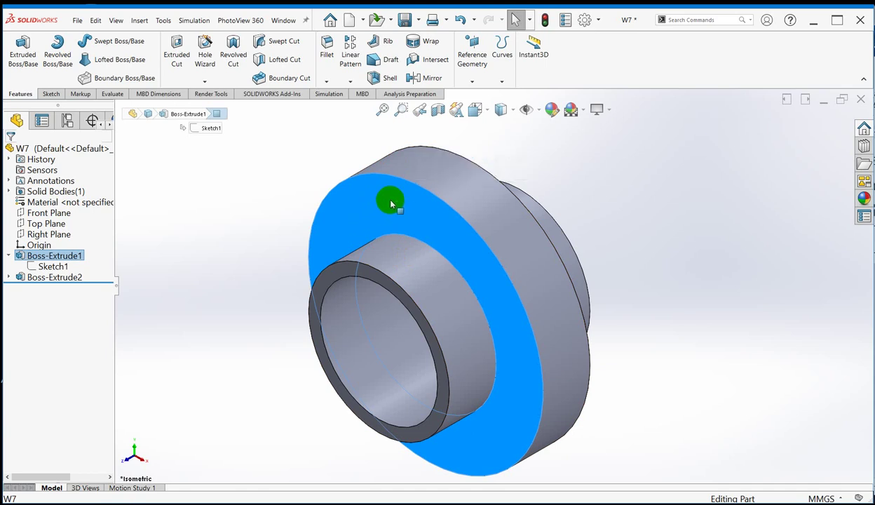
{"action": "left_click", "coordinate": [304, 172]}
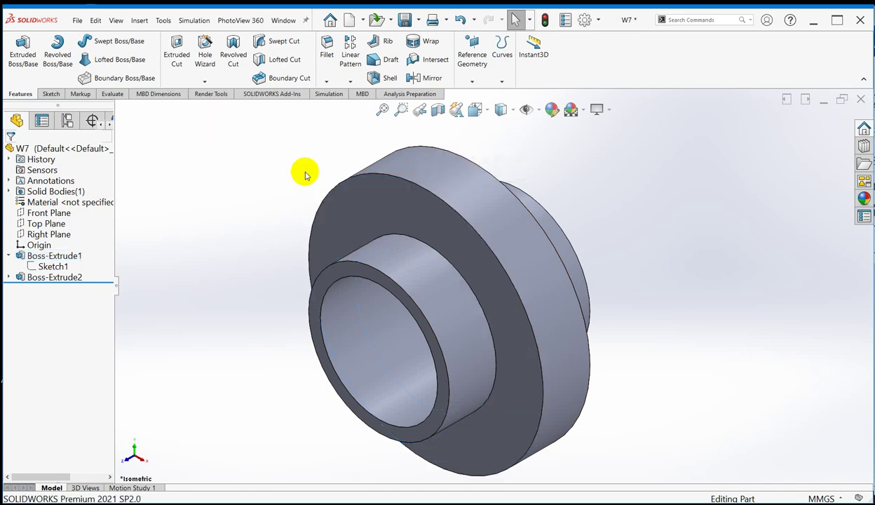
- Start a new sketch on the flange's front annular face and orient the view squarely onto it
{"action": "left_click", "coordinate": [383, 200]}
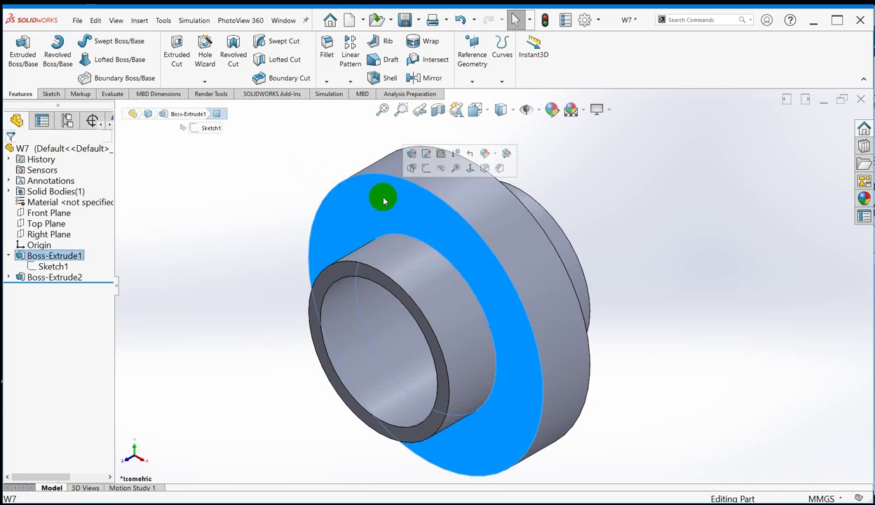
{"action": "left_click", "coordinate": [424, 167]}
{"action": "scroll", "coordinate": [655, 308], "scroll_direction": "up", "scroll_amount": 3}
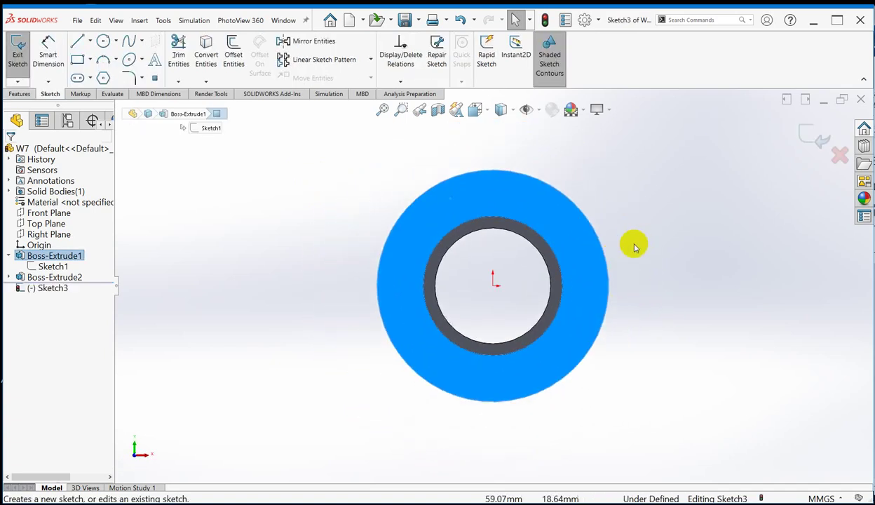
{"action": "scroll", "coordinate": [534, 208], "scroll_direction": "down", "scroll_amount": 2}
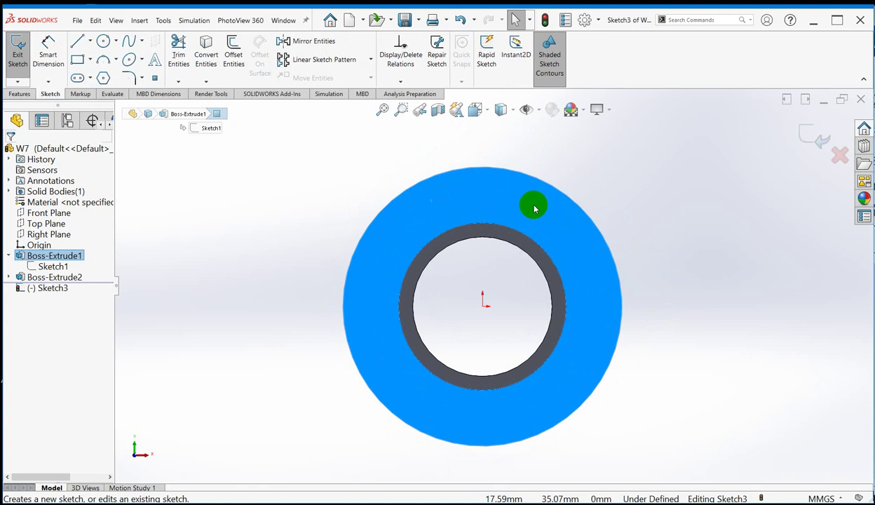
{"action": "left_click", "coordinate": [684, 246]}
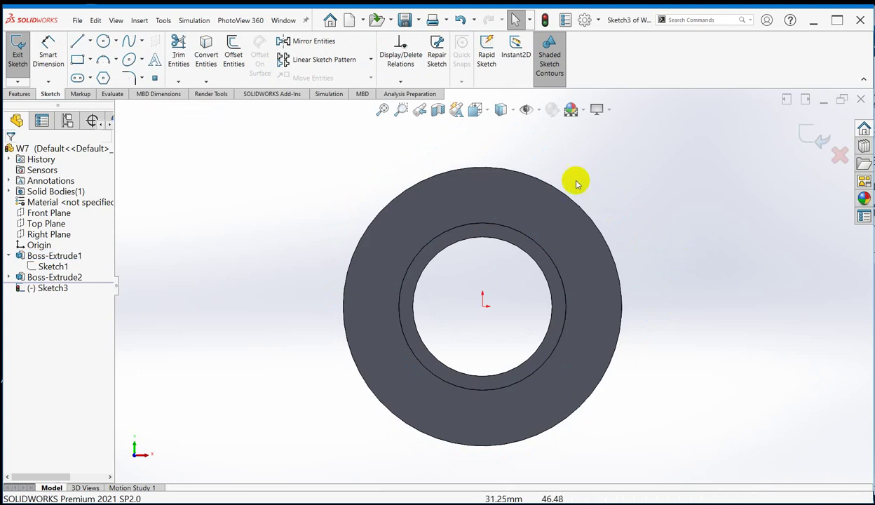
{"action": "left_click", "coordinate": [476, 111]}
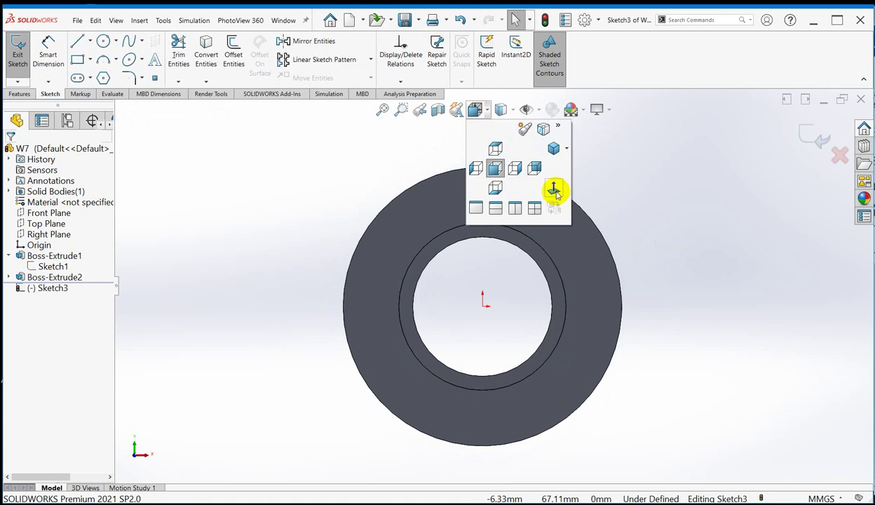
{"action": "left_click", "coordinate": [554, 190]}
{"action": "left_click", "coordinate": [486, 111]}
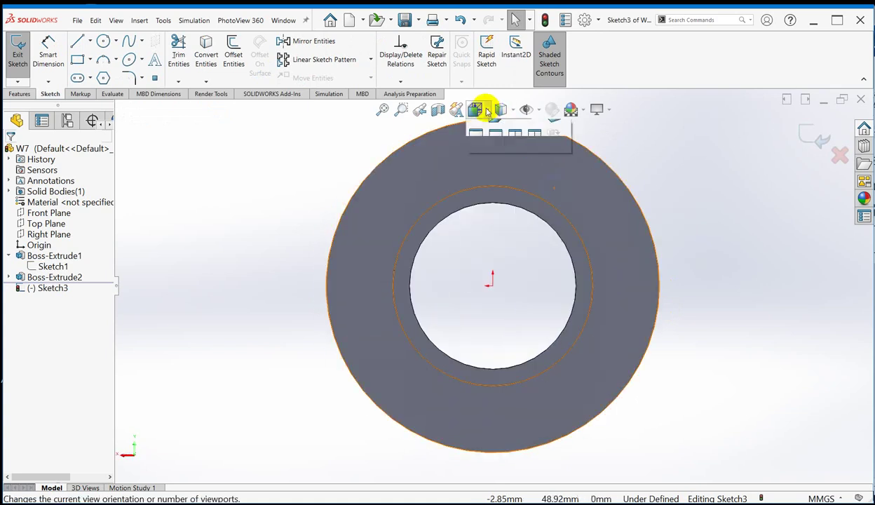
{"action": "left_click", "coordinate": [537, 170]}
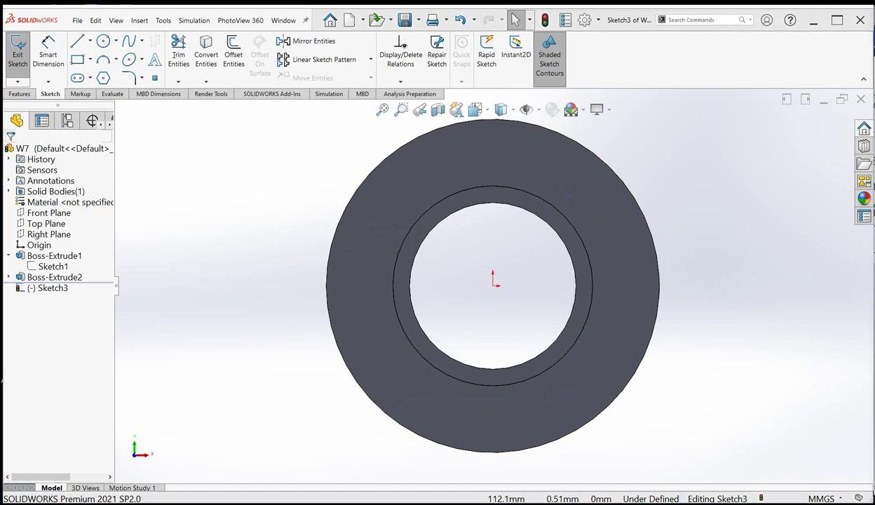
- Check the hole callout in the front view of the PDF drawing, and return to the flange sketch
{"action": "left_click_drag", "start_coordinate": [874, 16], "coordinate": [764, 17]}
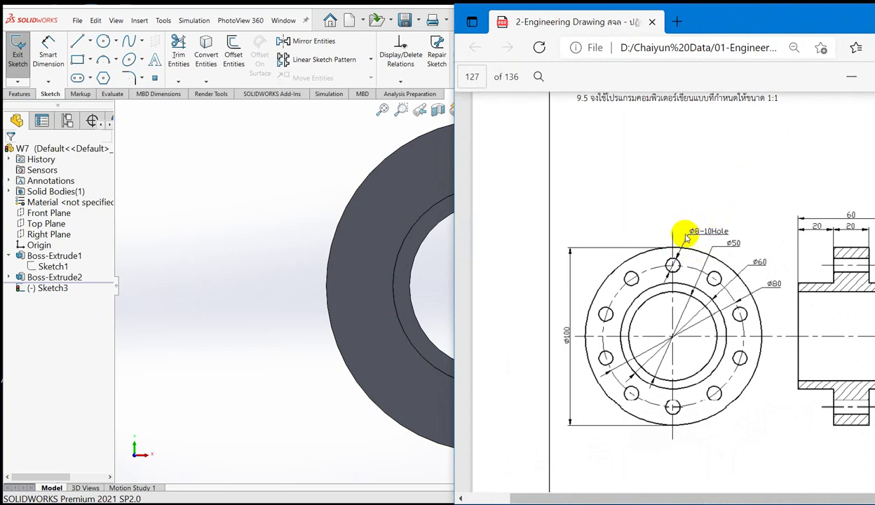
{"action": "left_click_drag", "start_coordinate": [704, 15], "coordinate": [874, 16]}
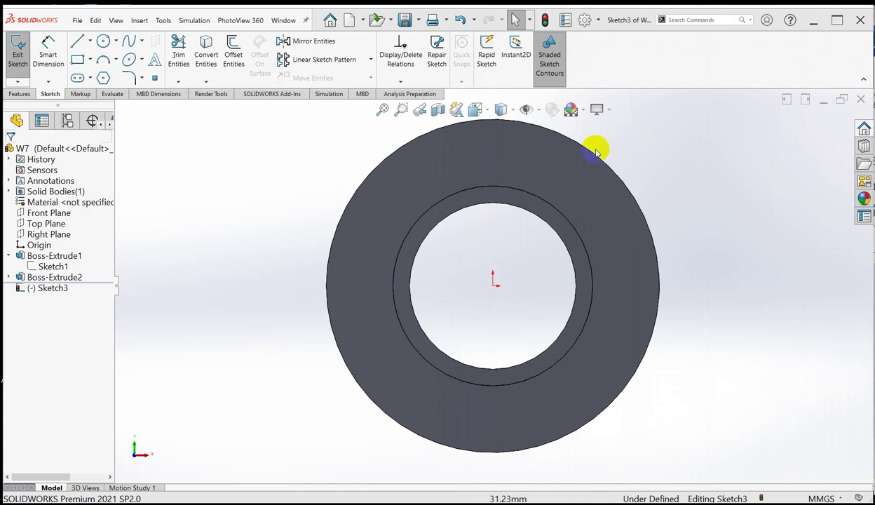
{"action": "middle_click_drag", "start_coordinate": [555, 181], "coordinate": [527, 164], "text": "ctrl"}
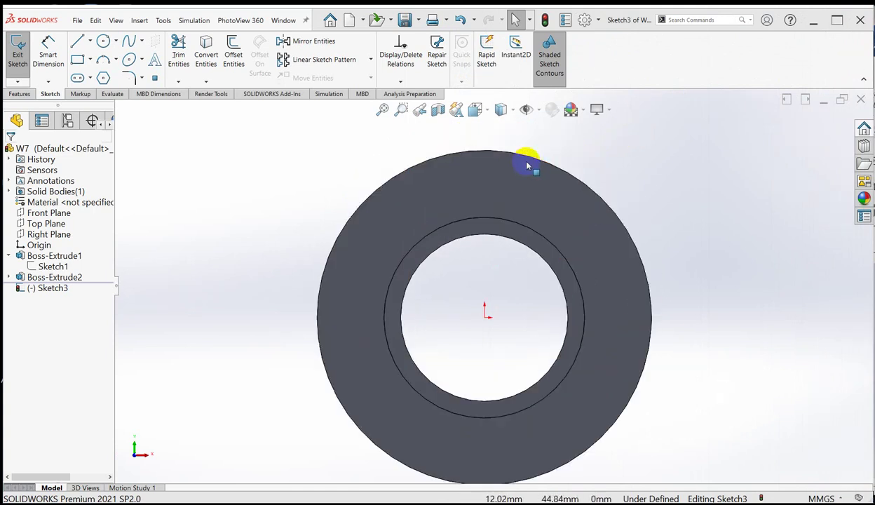
- Sketch a circle about 67 mm in diameter, centred on the flange face about 38 mm directly above the origin
{"action": "left_click", "coordinate": [103, 41]}
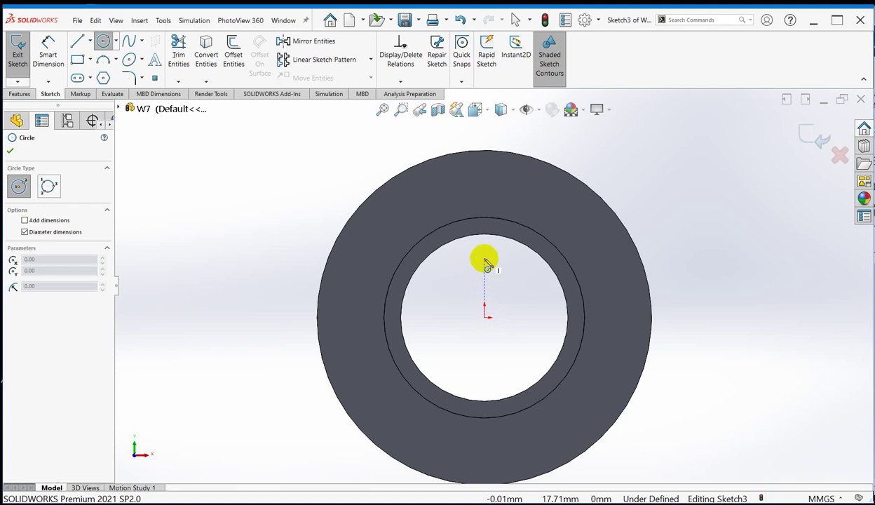
{"action": "mouse_move", "coordinate": [485, 220]}
{"action": "left_mouse_down"}
{"action": "mouse_move", "coordinate": [488, 189]}
{"action": "mouse_move", "coordinate": [488, 207]}
{"action": "mouse_move", "coordinate": [488, 190]}
{"action": "mouse_move", "coordinate": [571, 187]}
{"action": "left_mouse_up"}
{"action": "left_click", "coordinate": [489, 199]}
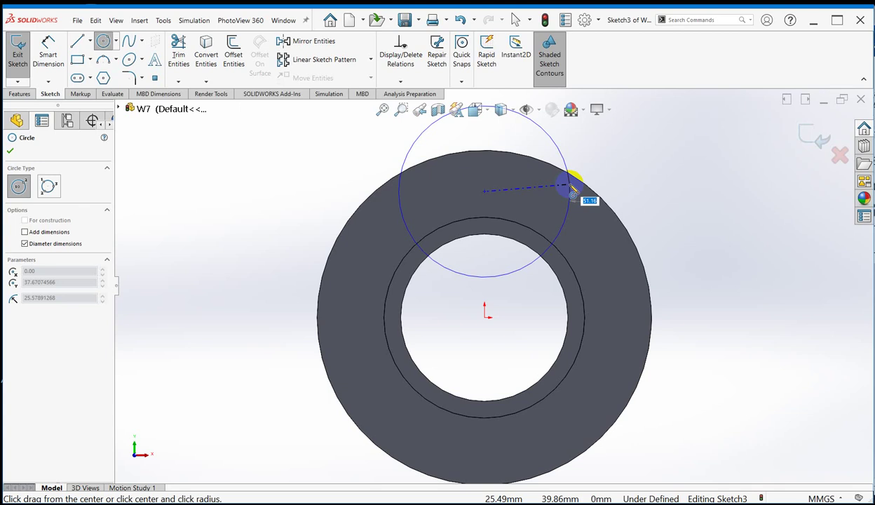
{"action": "left_click_drag", "start_coordinate": [571, 188], "coordinate": [596, 168]}
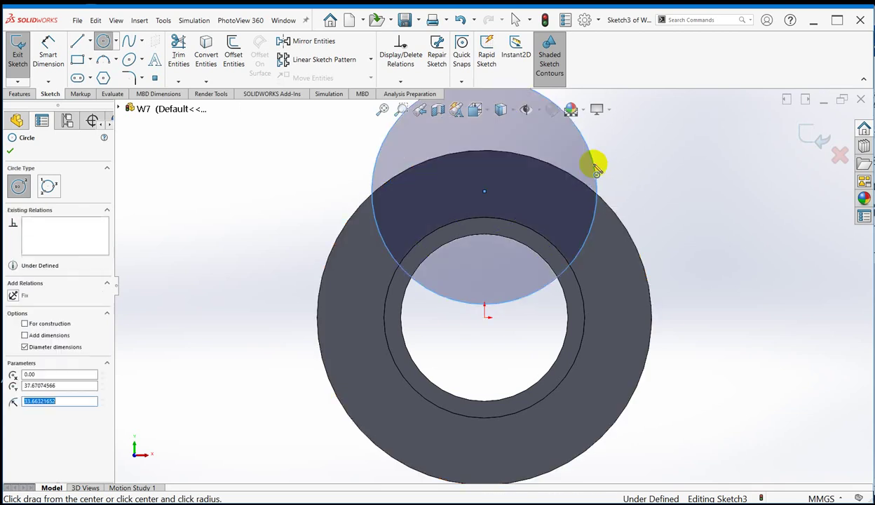
{"action": "scroll", "coordinate": [478, 263], "scroll_direction": "down", "scroll_amount": 1}
{"action": "scroll", "coordinate": [491, 260], "scroll_direction": "up", "scroll_amount": 4}
{"action": "scroll", "coordinate": [568, 184], "scroll_direction": "down", "scroll_amount": 1}
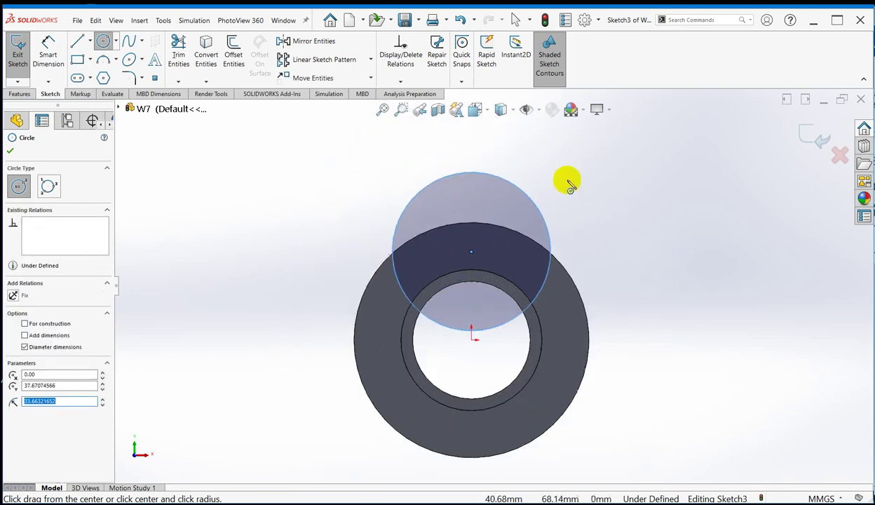
{"action": "scroll", "coordinate": [569, 186], "scroll_direction": "down", "scroll_amount": 1}
{"action": "scroll", "coordinate": [566, 203], "scroll_direction": "up", "scroll_amount": 2}
{"action": "scroll", "coordinate": [530, 332], "scroll_direction": "down", "scroll_amount": 2}
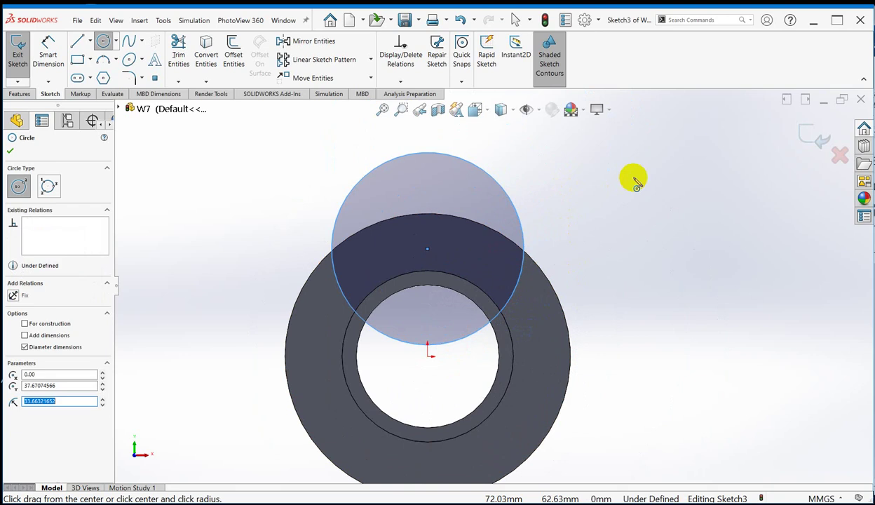
- Dimension the new circle's diameter and set it to 8 mm
{"action": "right_click", "coordinate": [584, 209]}
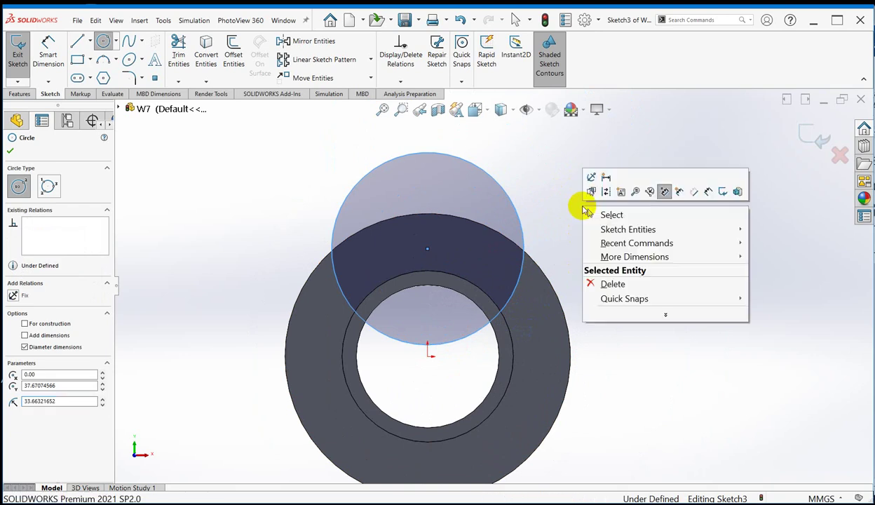
{"action": "left_click", "coordinate": [706, 191]}
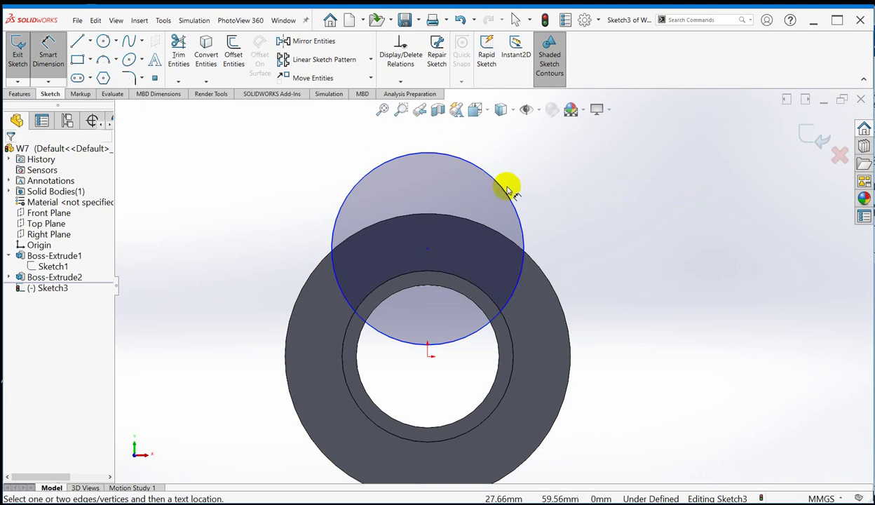
{"action": "left_click", "coordinate": [521, 230]}
{"action": "left_click", "coordinate": [611, 211]}
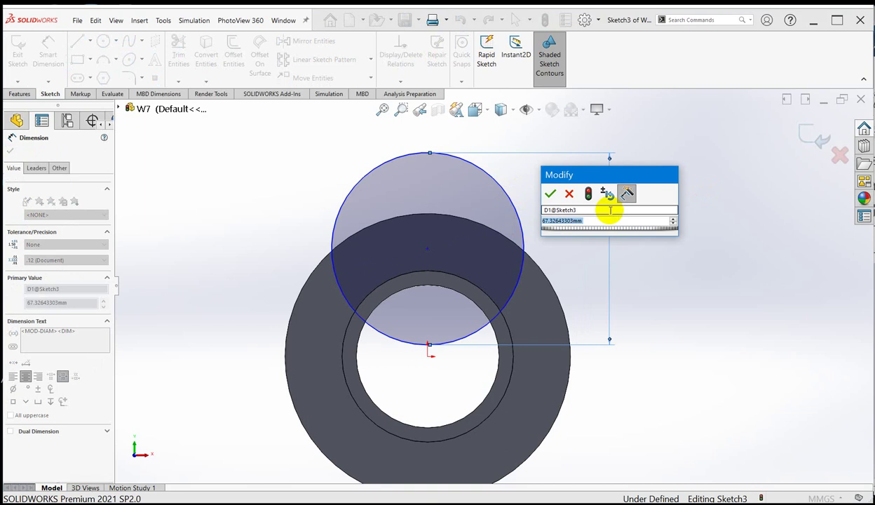
{"action": "type", "text": "8"}
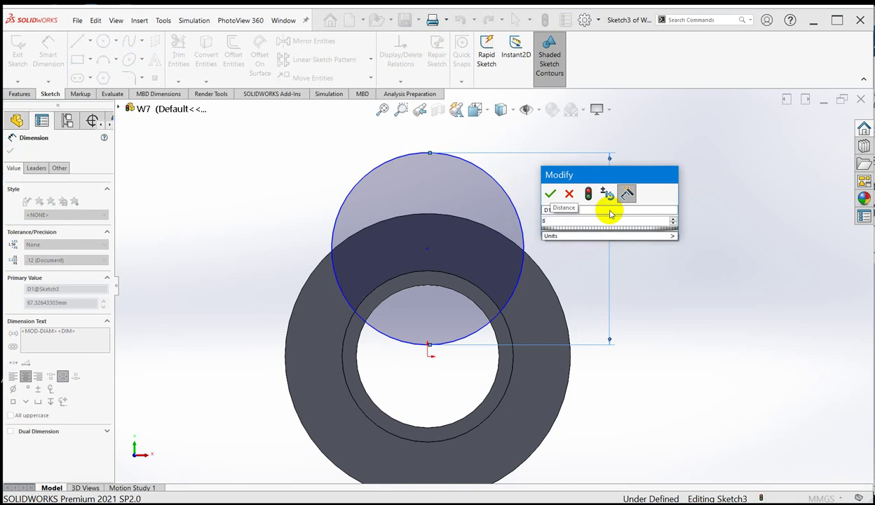
{"action": "key", "text": "Return"}
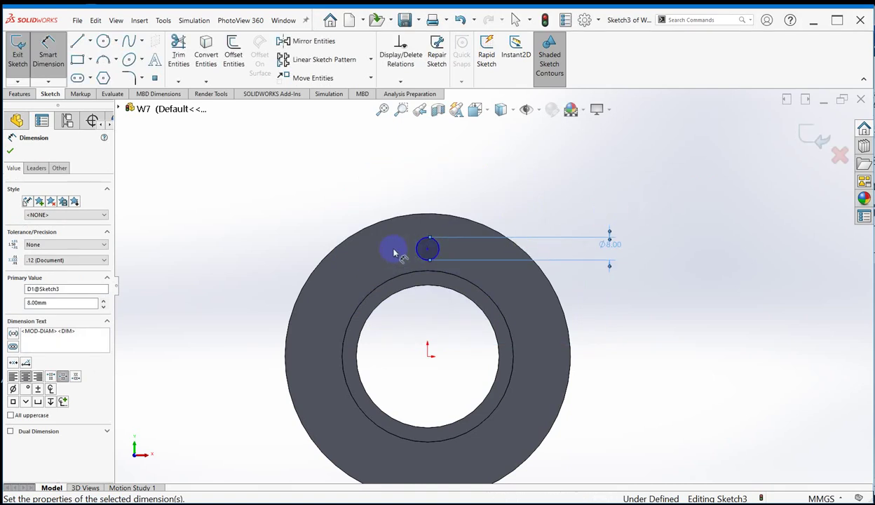
- Reposition the hole circle's diameter dimension closer to the flange
{"action": "scroll", "coordinate": [441, 248], "scroll_direction": "up", "scroll_amount": 2}
{"action": "scroll", "coordinate": [446, 252], "scroll_direction": "down", "scroll_amount": 8}
{"action": "scroll", "coordinate": [481, 281], "scroll_direction": "up", "scroll_amount": 2}
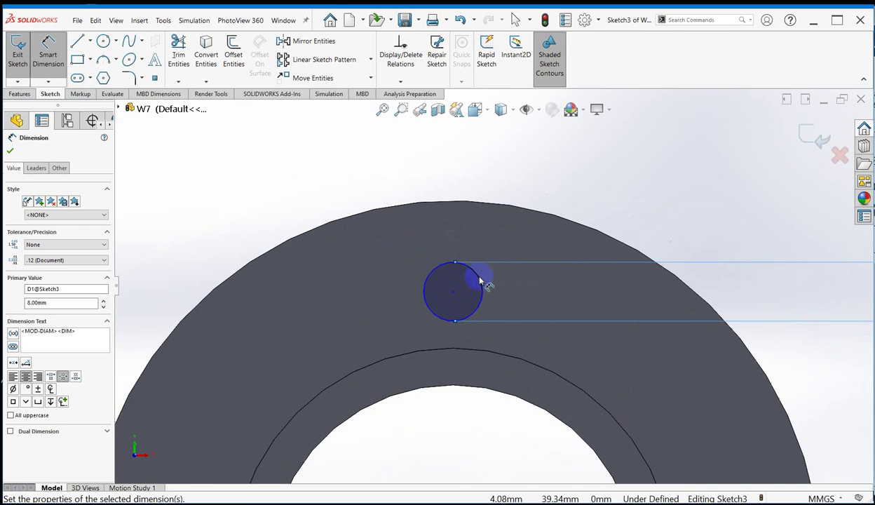
{"action": "scroll", "coordinate": [433, 316], "scroll_direction": "up", "scroll_amount": 2}
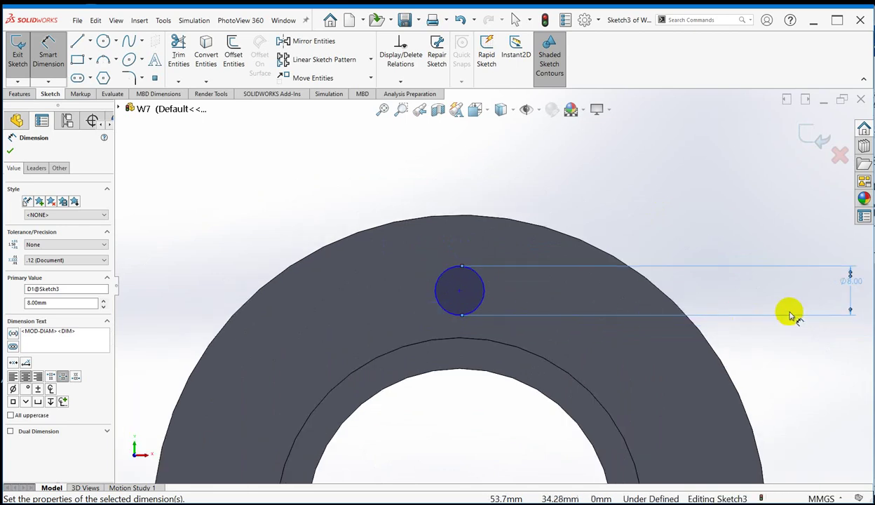
{"action": "left_click_drag", "start_coordinate": [850, 284], "coordinate": [781, 279]}
{"action": "left_click", "coordinate": [742, 209]}
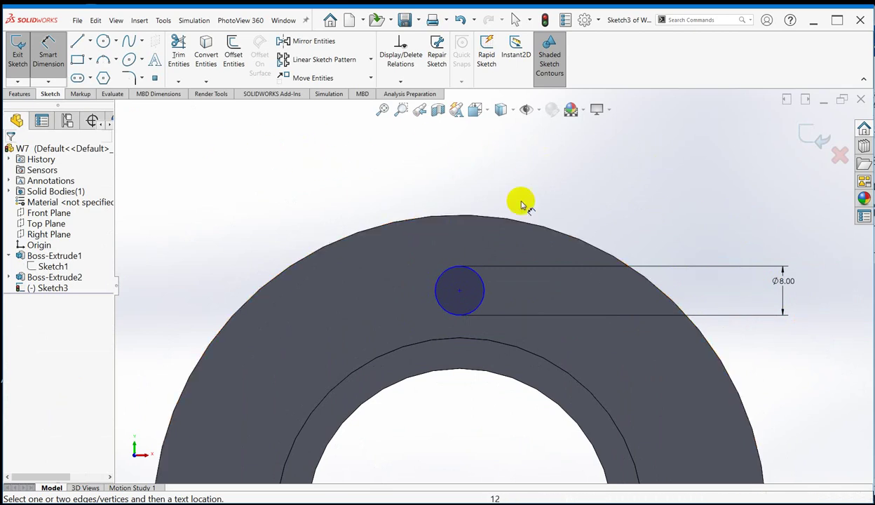
{"action": "left_click", "coordinate": [468, 279]}
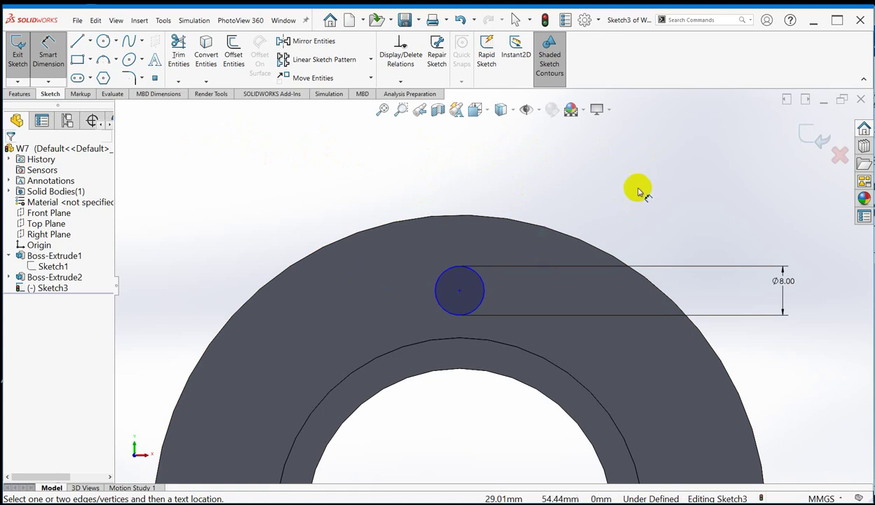
{"action": "left_click", "coordinate": [465, 295]}
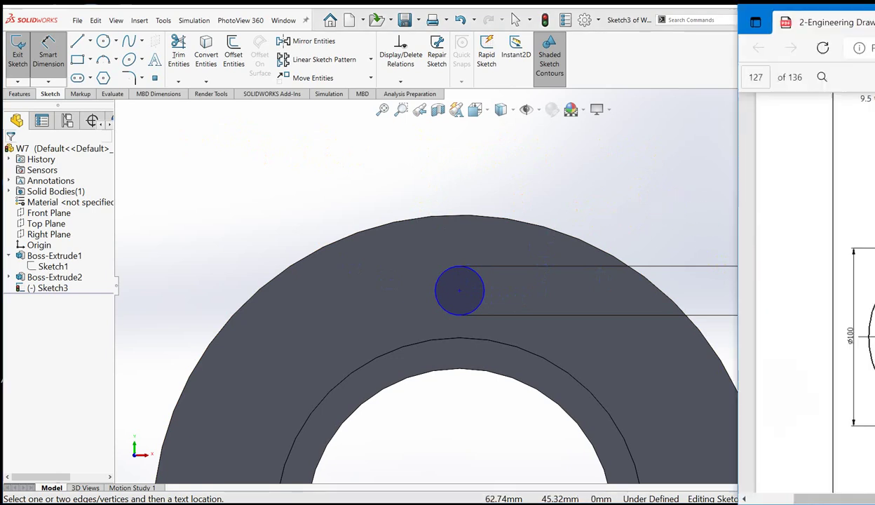
- Consult the hole circle's position and pitch diameter in the PDF drawing's front view, and return to the hole sketch
{"action": "left_click_drag", "start_coordinate": [874, 28], "coordinate": [794, 24]}
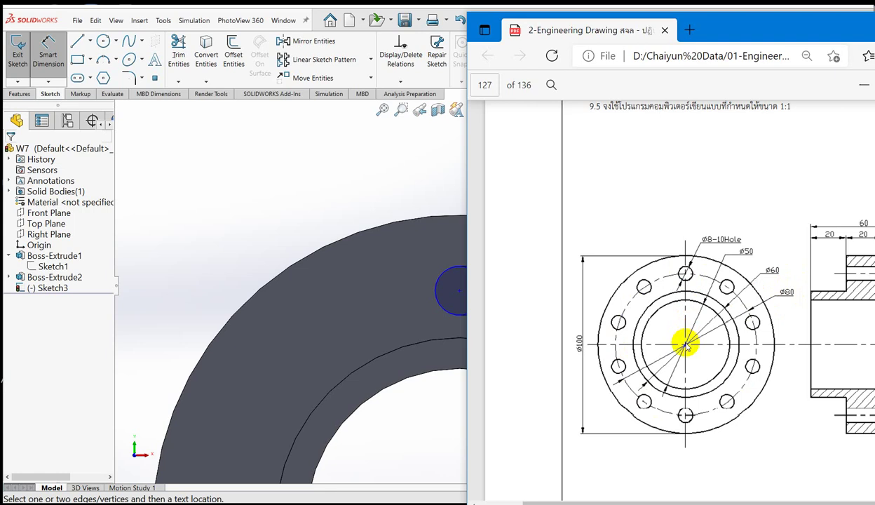
{"action": "left_click_drag", "start_coordinate": [748, 29], "coordinate": [874, 28]}
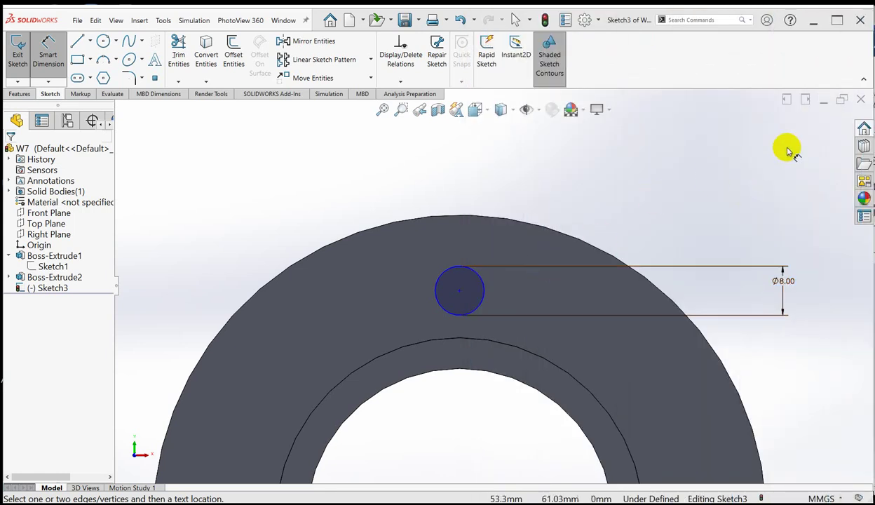
{"action": "scroll", "coordinate": [803, 144], "scroll_direction": "down", "scroll_amount": 2}
{"action": "scroll", "coordinate": [743, 239], "scroll_direction": "up", "scroll_amount": 5}
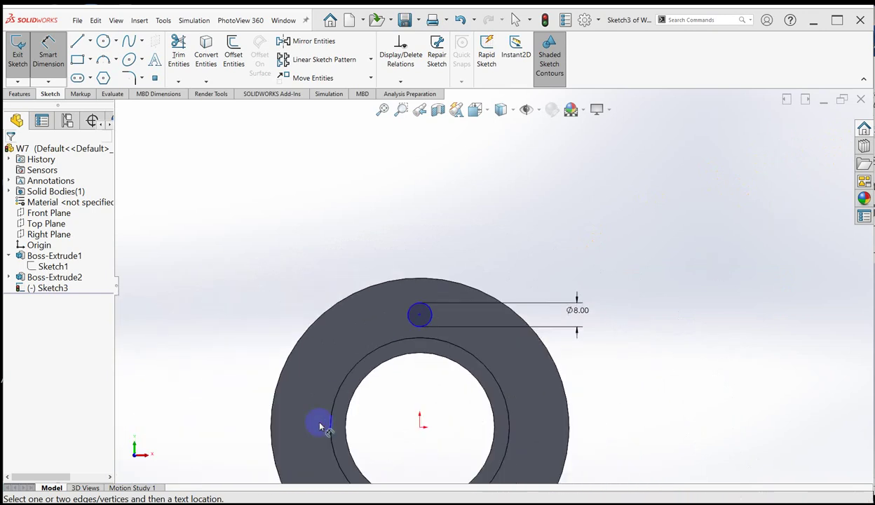
{"action": "scroll", "coordinate": [350, 420], "scroll_direction": "down", "scroll_amount": 3}
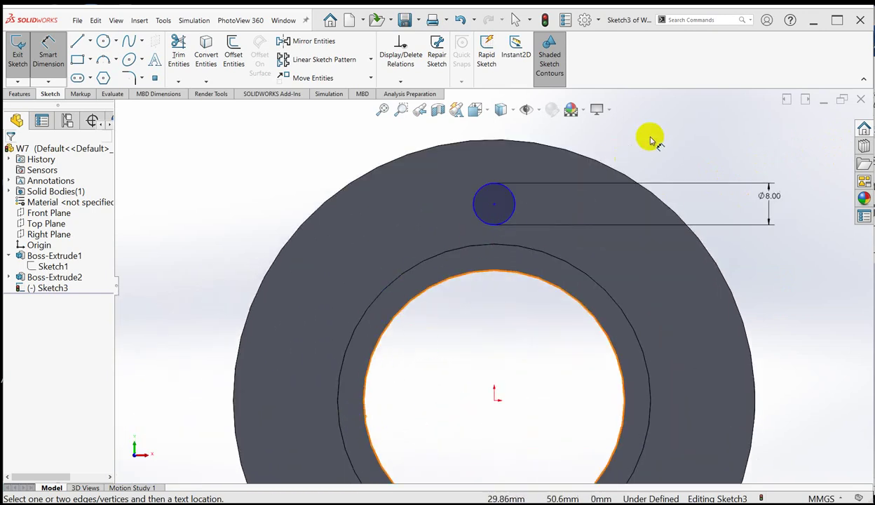
{"action": "left_click", "coordinate": [516, 209]}
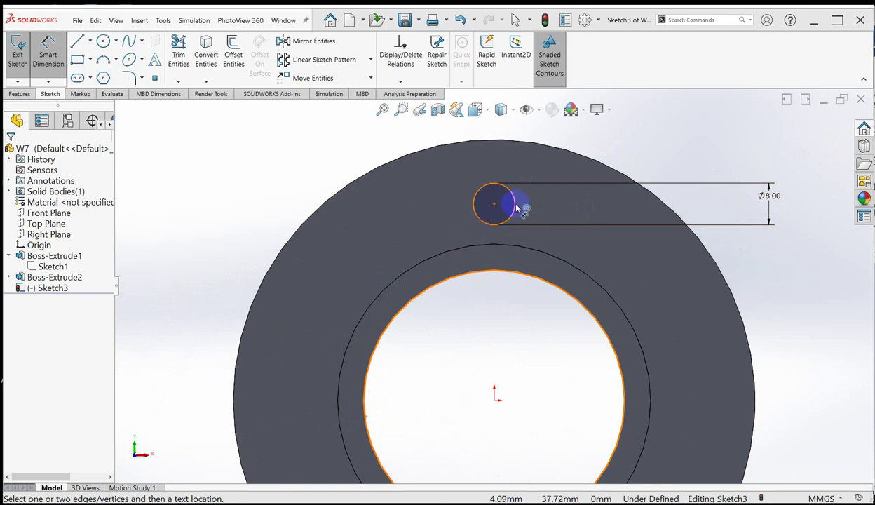
{"action": "left_click", "coordinate": [517, 208]}
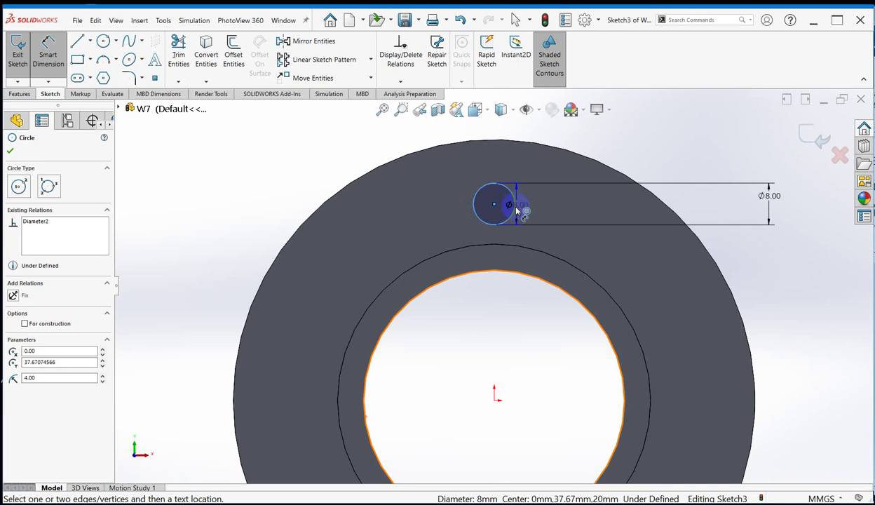
{"action": "left_click_drag", "start_coordinate": [515, 209], "coordinate": [494, 228]}
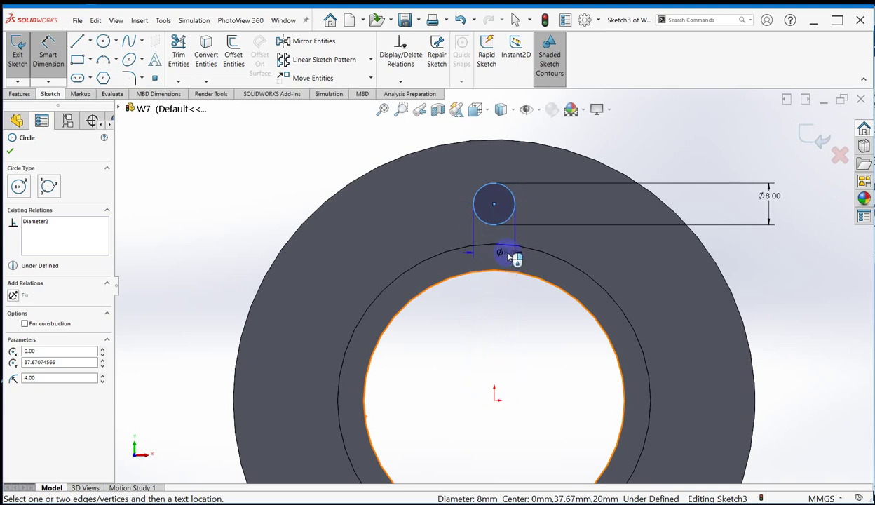
{"action": "left_click_drag", "start_coordinate": [510, 267], "coordinate": [191, 293]}
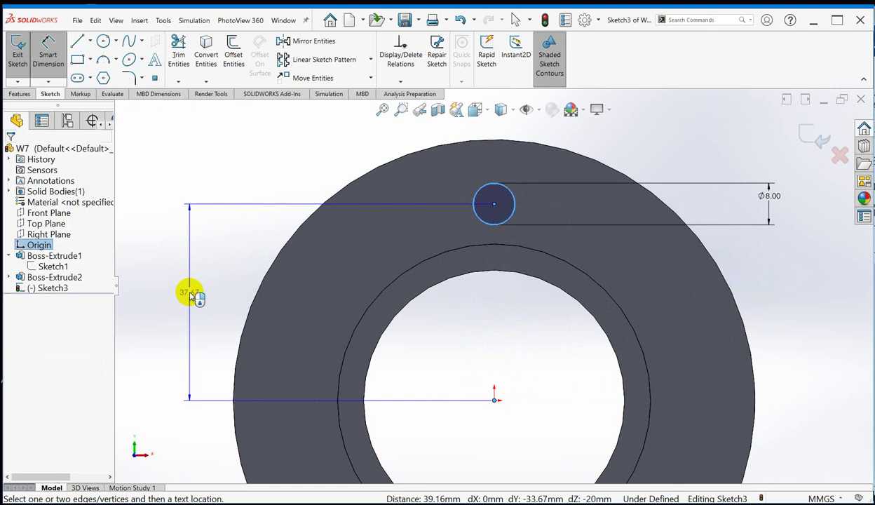
{"action": "key", "text": "Escape"}
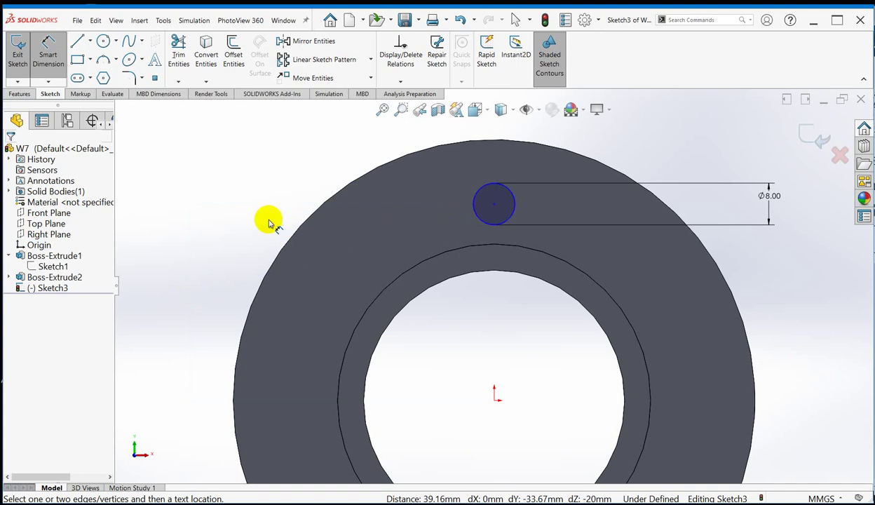
{"action": "key", "text": "Escape"}
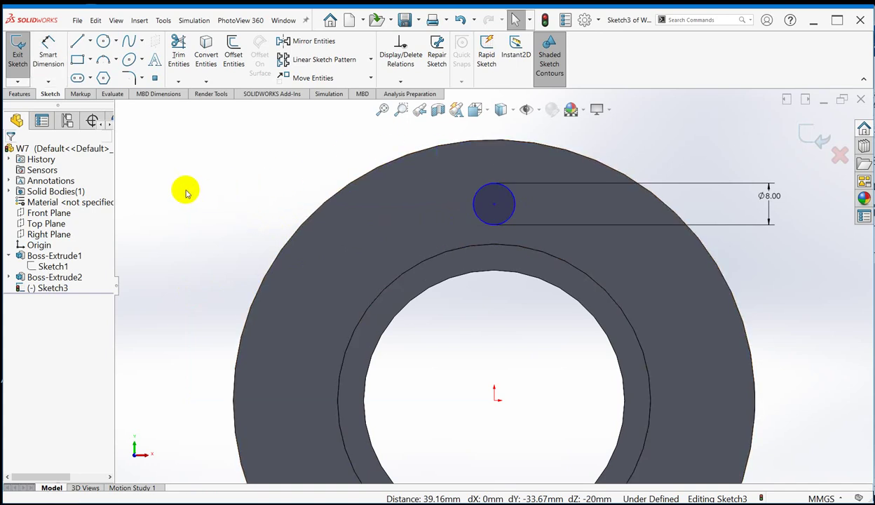
- Dimension the vertical distance between the hole circle's centre and the origin, and set it to 40 mm
{"action": "right_click", "coordinate": [210, 189]}
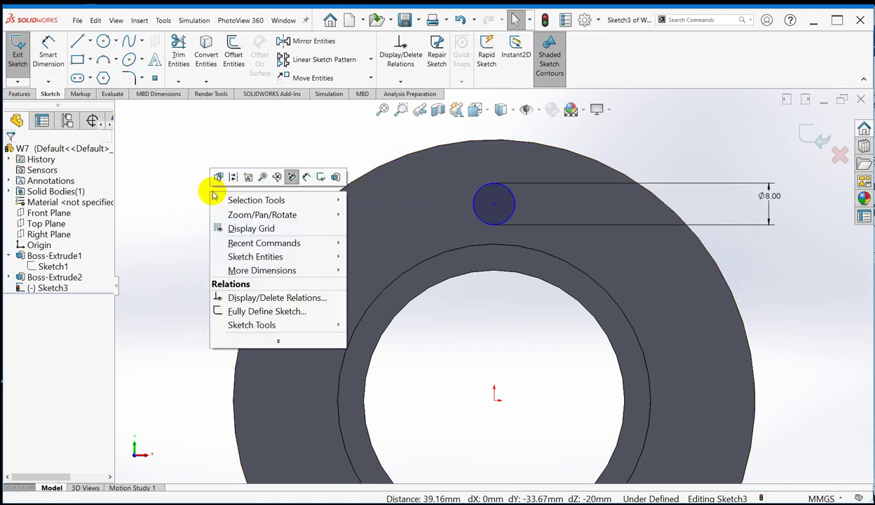
{"action": "left_click", "coordinate": [306, 177]}
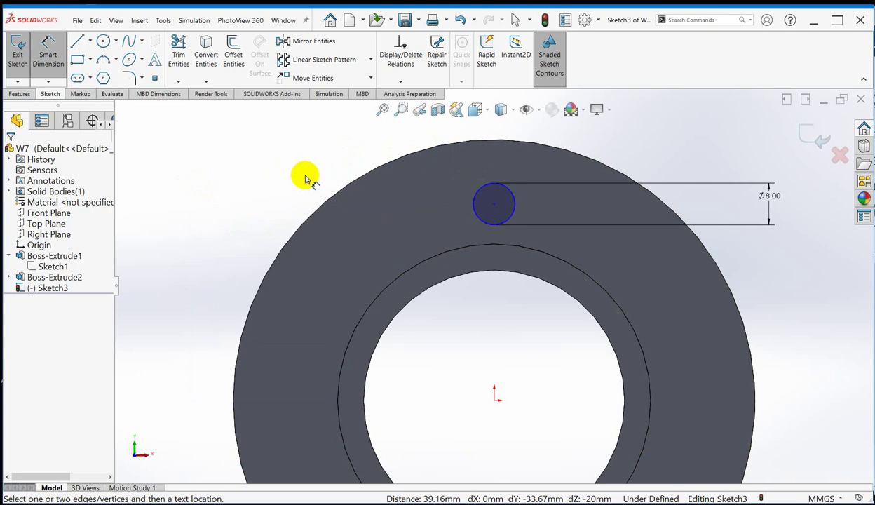
{"action": "left_click", "coordinate": [516, 205]}
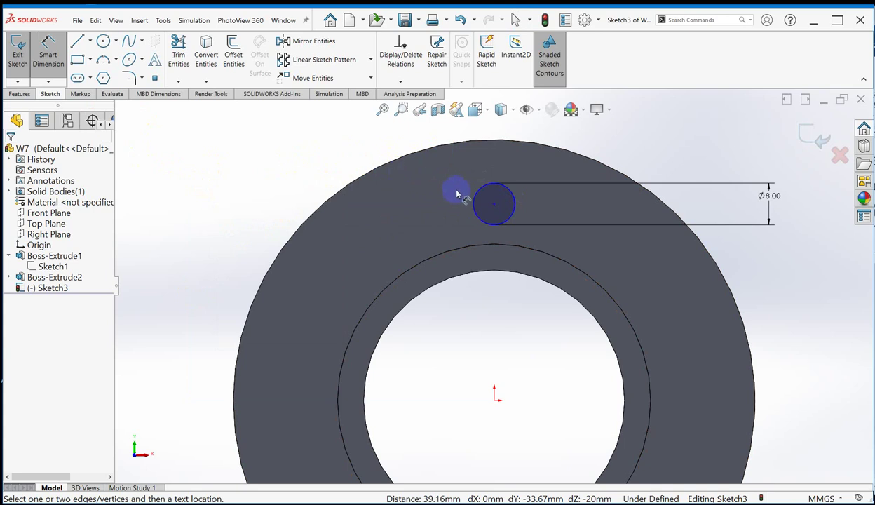
{"action": "left_click", "coordinate": [516, 205]}
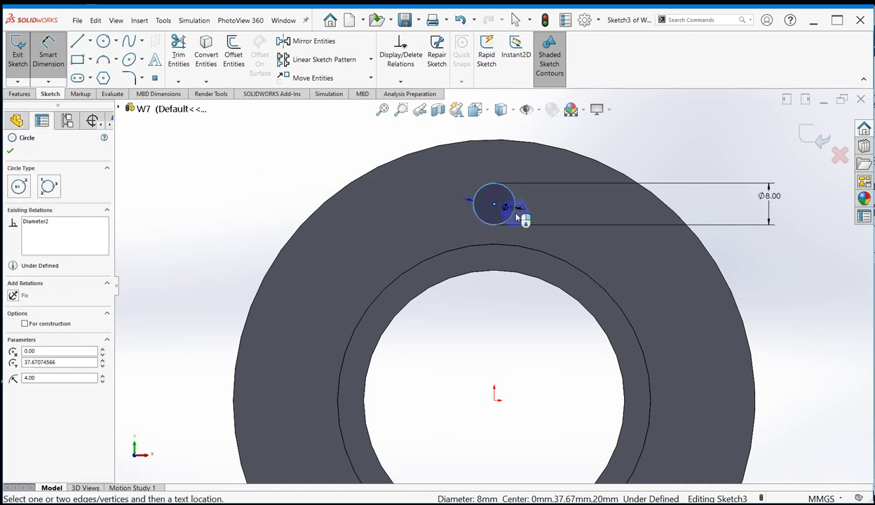
{"action": "left_click_drag", "start_coordinate": [505, 242], "coordinate": [506, 394]}
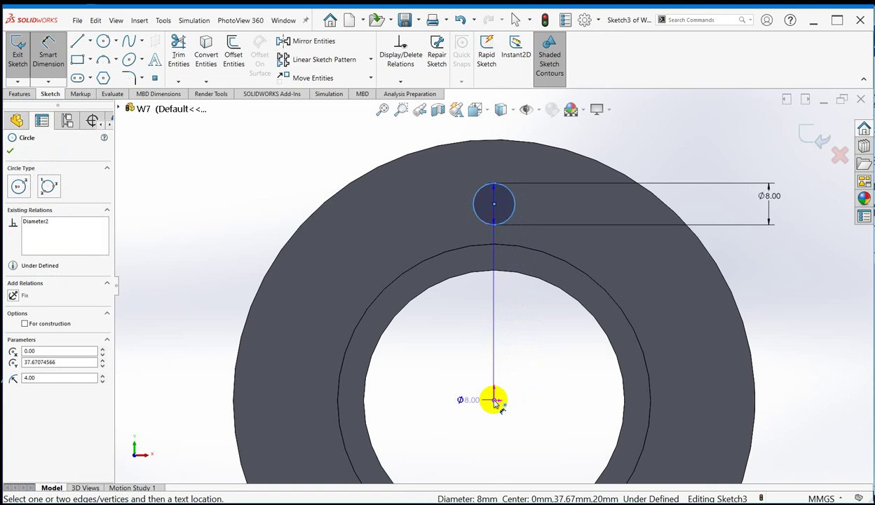
{"action": "left_click", "coordinate": [494, 400]}
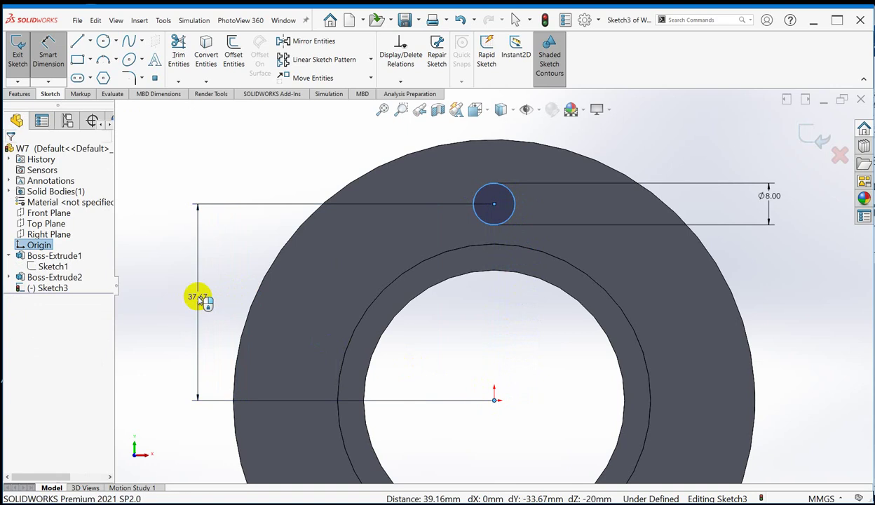
{"action": "left_click", "coordinate": [199, 299]}
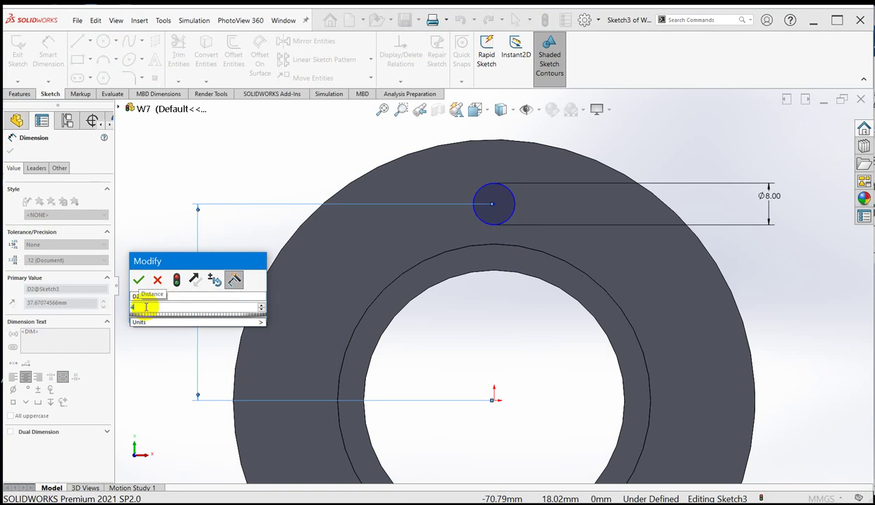
{"action": "key", "text": "Return"}
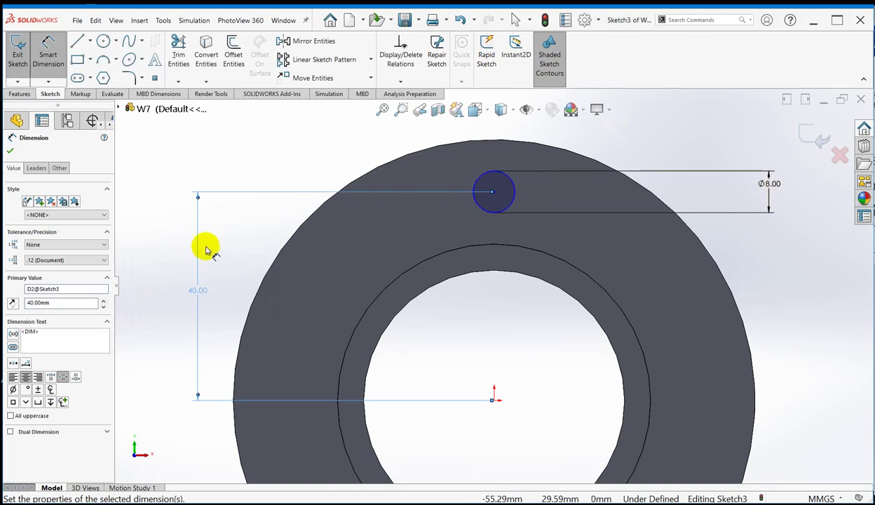
{"action": "left_click", "coordinate": [219, 267]}
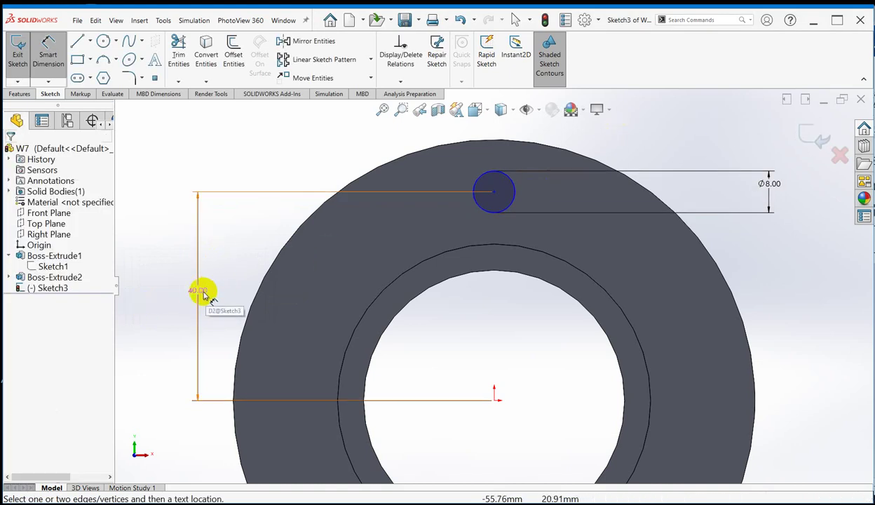
- Examine the hole's depth through the flange in the PDF drawing's section view, and return to the hole sketch in isometric view
{"action": "middle_click_drag", "start_coordinate": [187, 289], "coordinate": [251, 291], "text": "ctrl"}
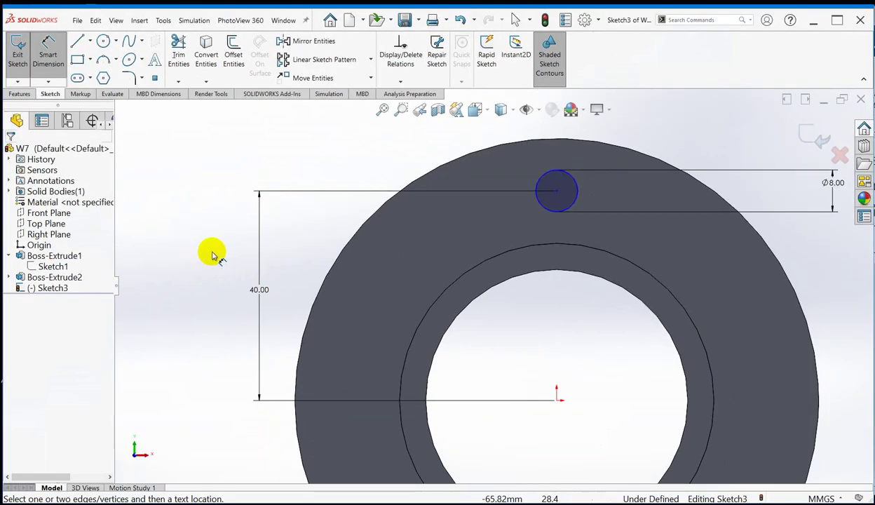
{"action": "scroll", "coordinate": [240, 254], "scroll_direction": "down", "scroll_amount": 2}
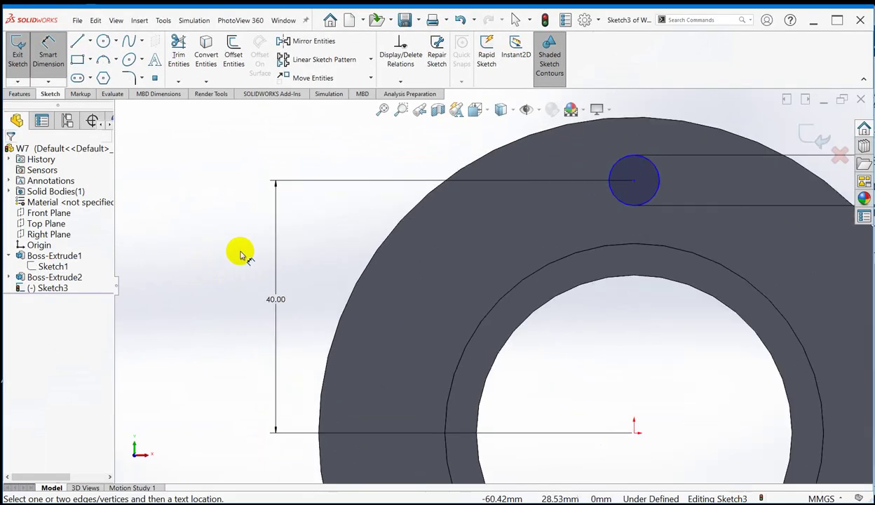
{"action": "scroll", "coordinate": [241, 255], "scroll_direction": "up", "scroll_amount": 2}
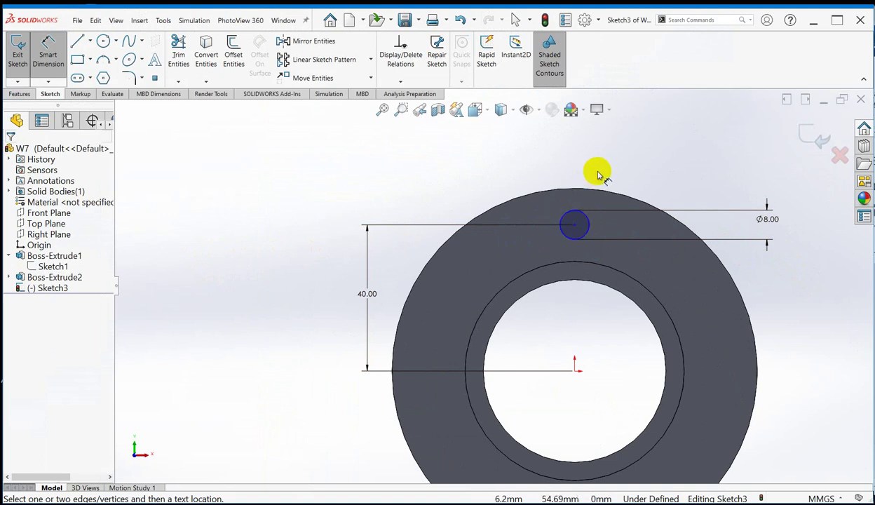
{"action": "key", "text": "ctrl+7"}
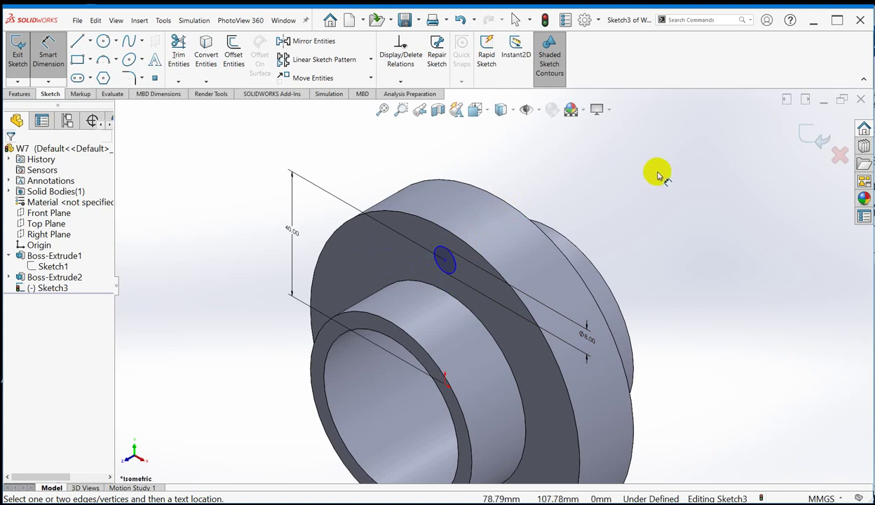
{"action": "left_click_drag", "start_coordinate": [874, 23], "coordinate": [691, 32]}
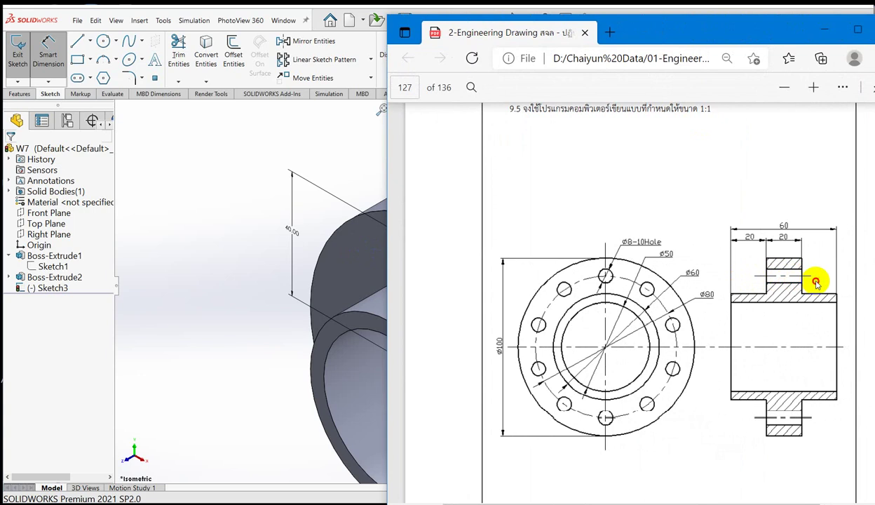
{"action": "scroll", "coordinate": [814, 284], "scroll_direction": "up", "scroll_amount": 3, "text": "ctrl"}
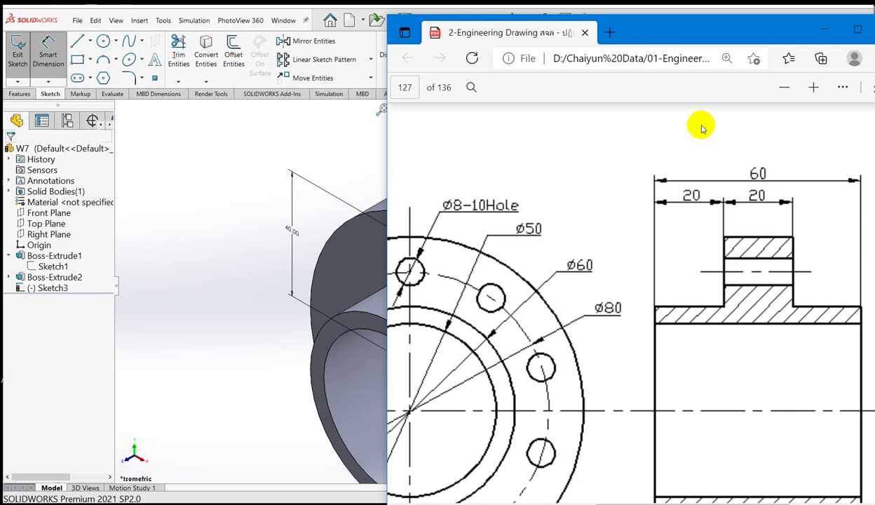
{"action": "left_click", "coordinate": [691, 42]}
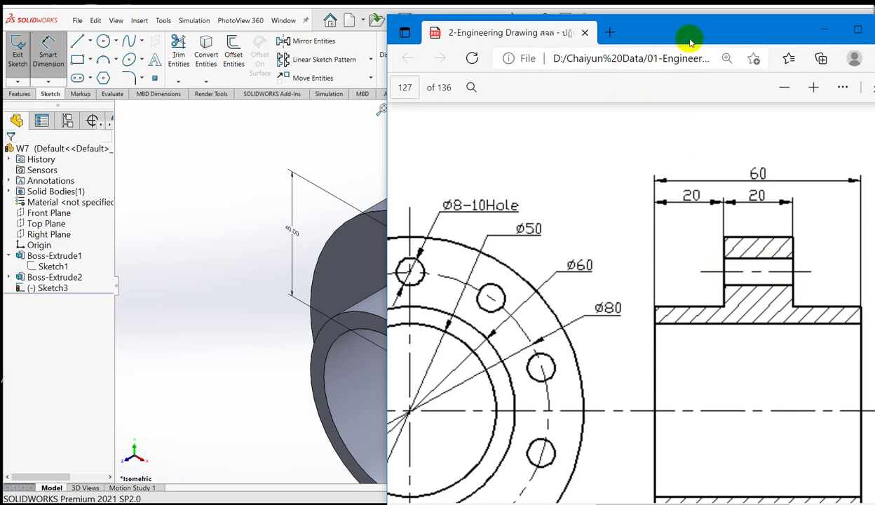
{"action": "mouse_move", "coordinate": [691, 42]}
{"action": "left_mouse_down"}
{"action": "mouse_move", "coordinate": [644, 23]}
{"action": "mouse_move", "coordinate": [874, 25]}
{"action": "left_mouse_up"}
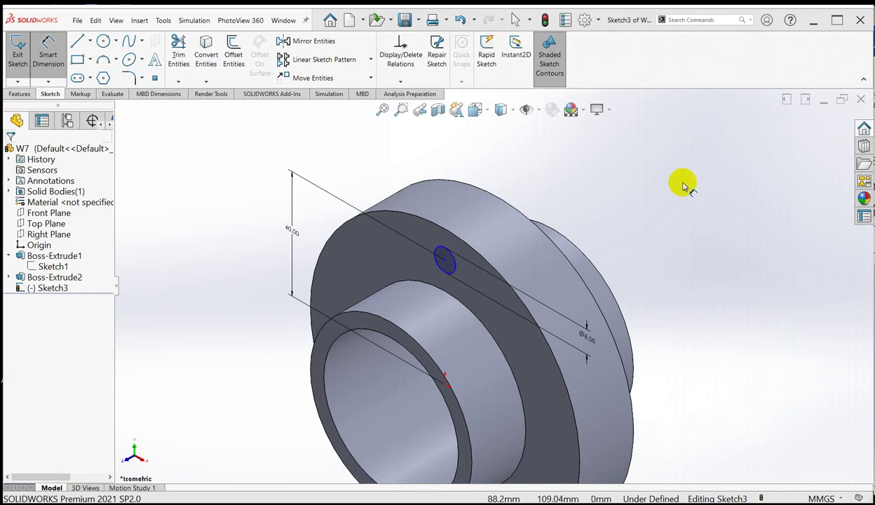
- Cut the 8 mm circle through the flange with a blind Extruded Cut 20 mm deep
{"action": "key", "text": "d"}
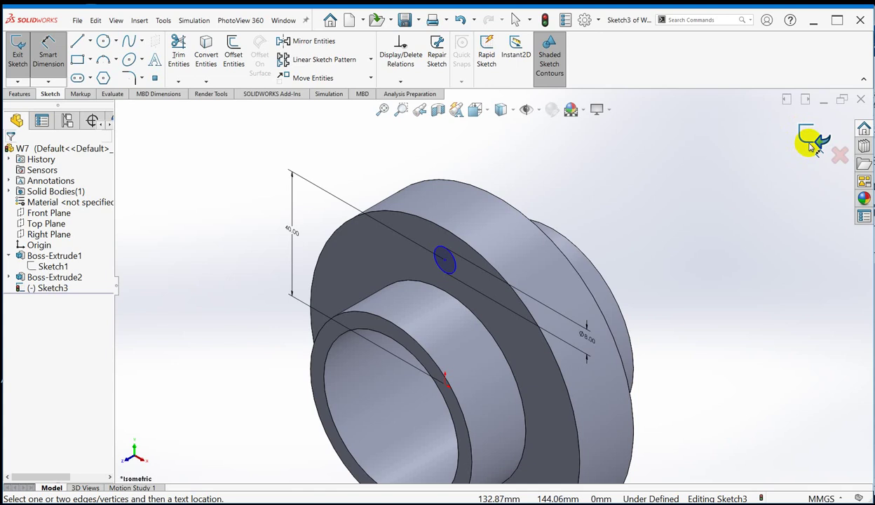
{"action": "left_click", "coordinate": [18, 94]}
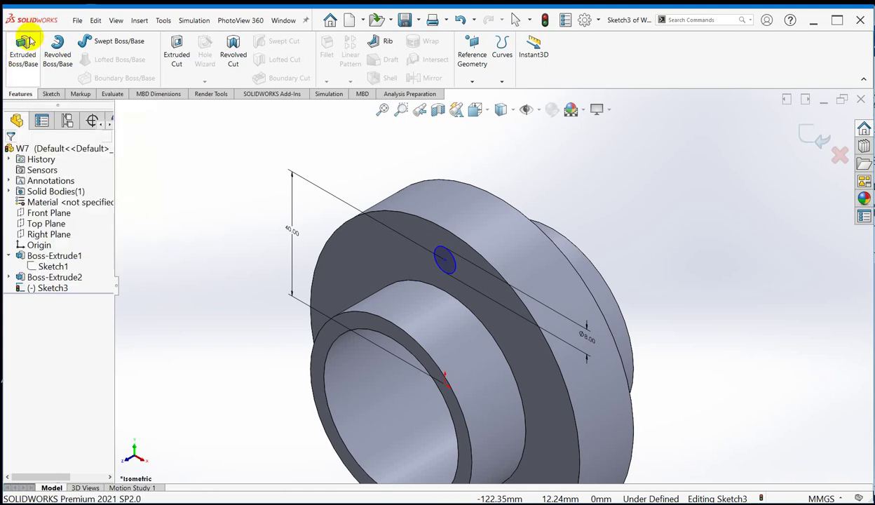
{"action": "left_click", "coordinate": [182, 45]}
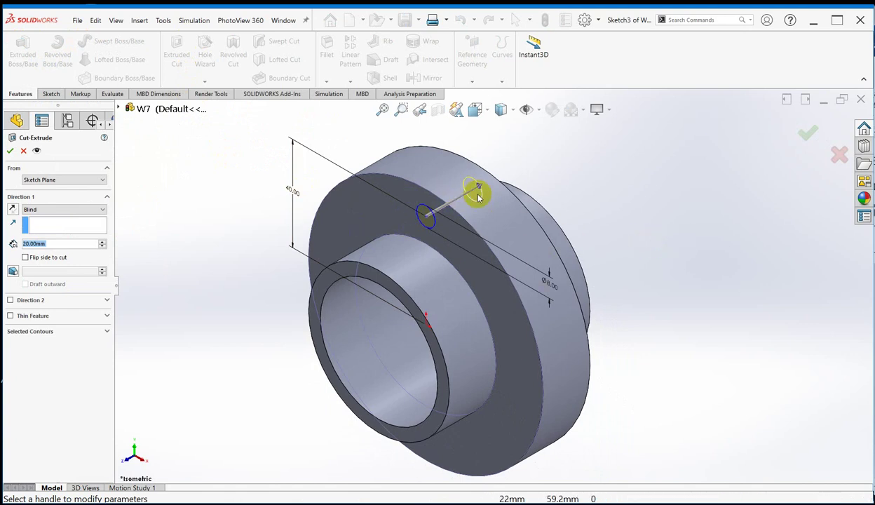
{"action": "middle_click_drag", "start_coordinate": [694, 224], "coordinate": [582, 211]}
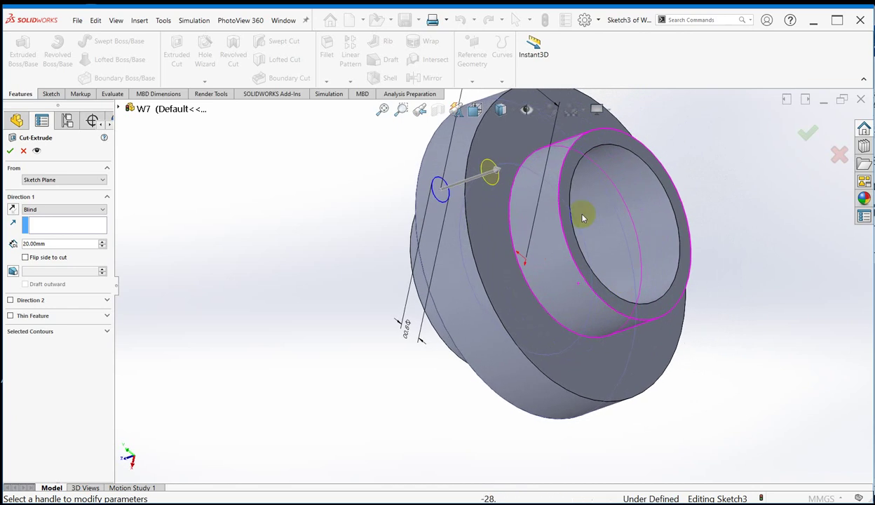
{"action": "scroll", "coordinate": [484, 165], "scroll_direction": "down", "scroll_amount": 2}
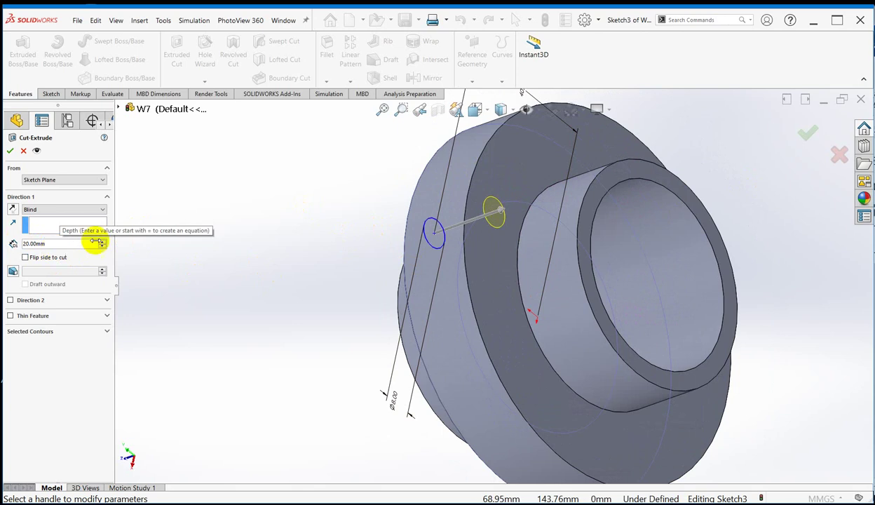
{"action": "left_click", "coordinate": [806, 137]}
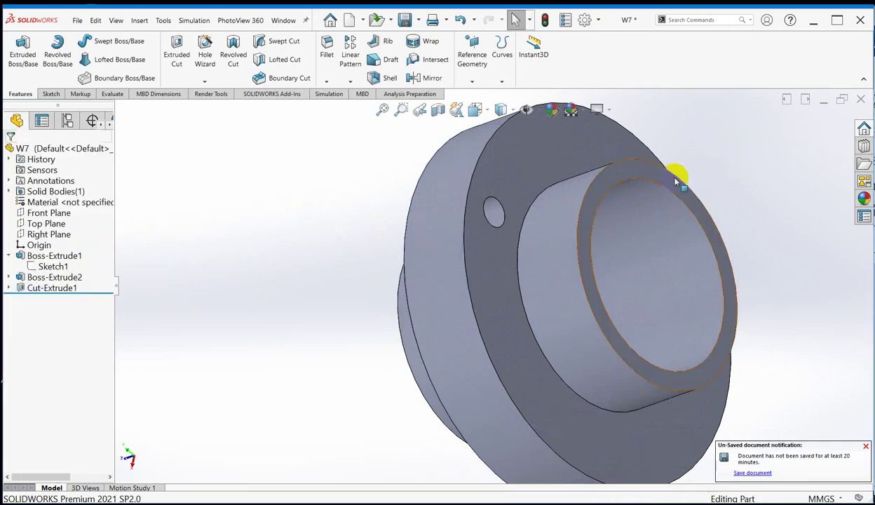
{"action": "middle_click_drag", "start_coordinate": [308, 250], "coordinate": [572, 205]}
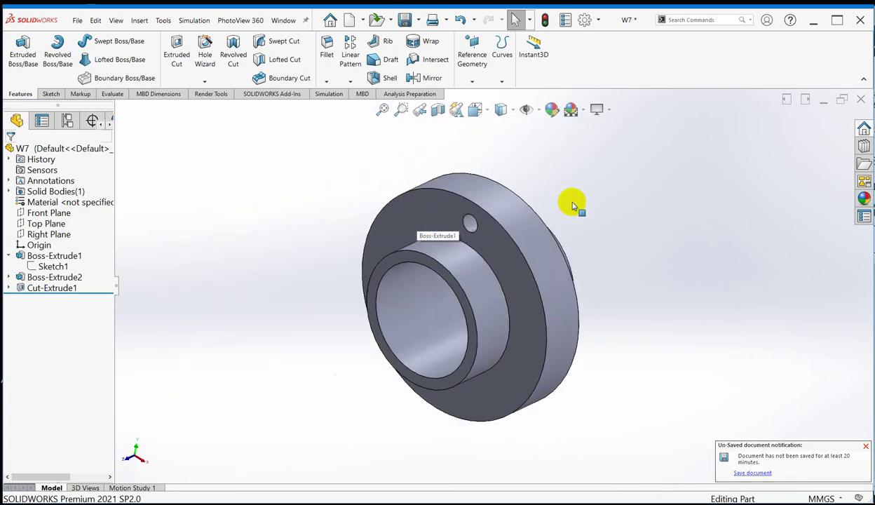
{"action": "scroll", "coordinate": [490, 232], "scroll_direction": "down", "scroll_amount": 5}
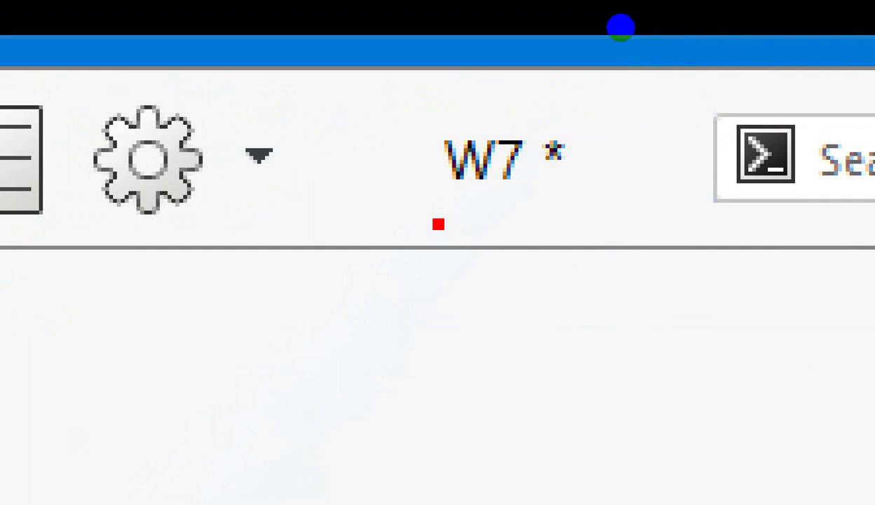
{"action": "mouse_move", "coordinate": [438, 224]}
{"action": "left_mouse_down"}
{"action": "mouse_move", "coordinate": [493, 42]}
{"action": "mouse_move", "coordinate": [655, 53]}
{"action": "mouse_move", "coordinate": [663, 217]}
{"action": "mouse_move", "coordinate": [454, 255]}
{"action": "left_mouse_up"}
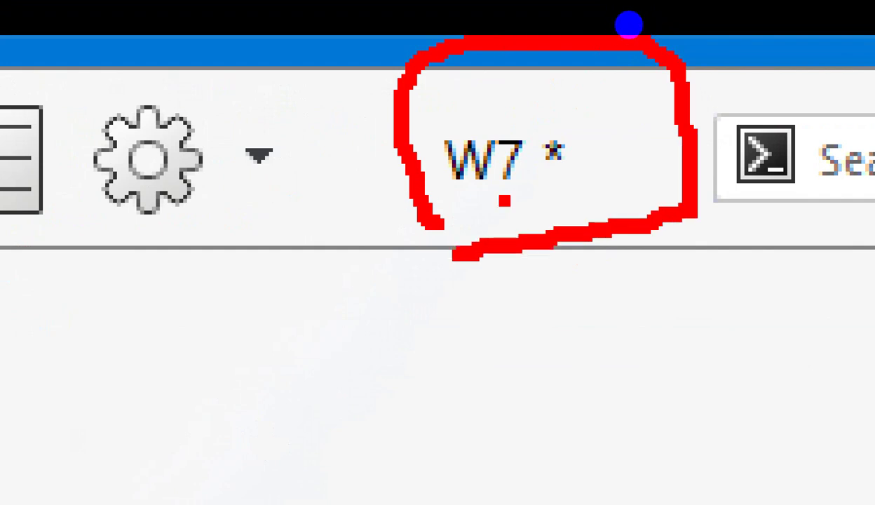
{"action": "mouse_move", "coordinate": [535, 177]}
{"action": "left_mouse_down"}
{"action": "mouse_move", "coordinate": [528, 130]}
{"action": "mouse_move", "coordinate": [572, 118]}
{"action": "mouse_move", "coordinate": [534, 190]}
{"action": "left_mouse_up"}
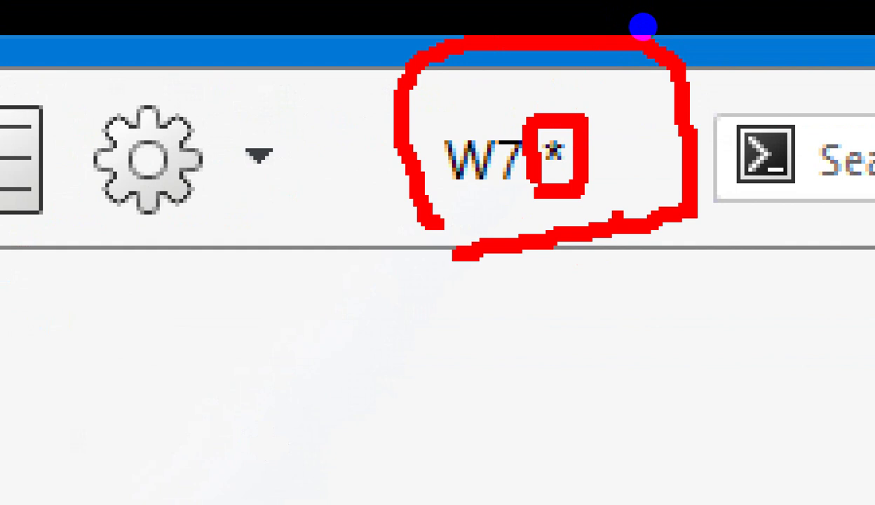
{"action": "key", "text": "Escape"}
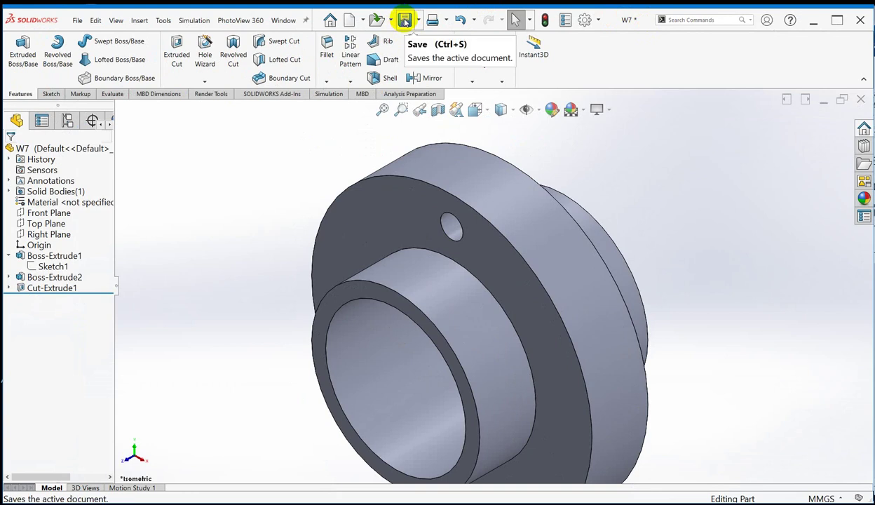
- Save the W7 part with its first flange hole cut
{"action": "left_click", "coordinate": [405, 21]}
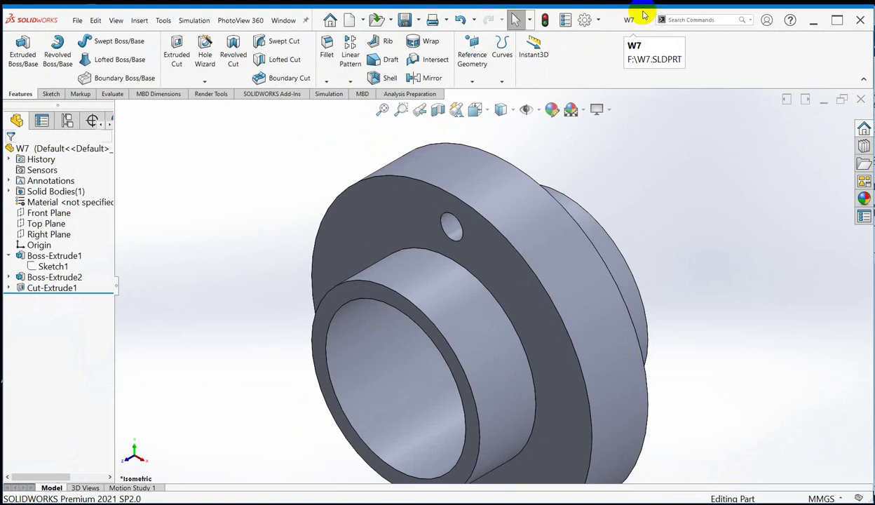
{"action": "scroll", "coordinate": [611, 166], "scroll_direction": "down", "scroll_amount": 2}
{"action": "scroll", "coordinate": [611, 166], "scroll_direction": "up", "scroll_amount": 4}
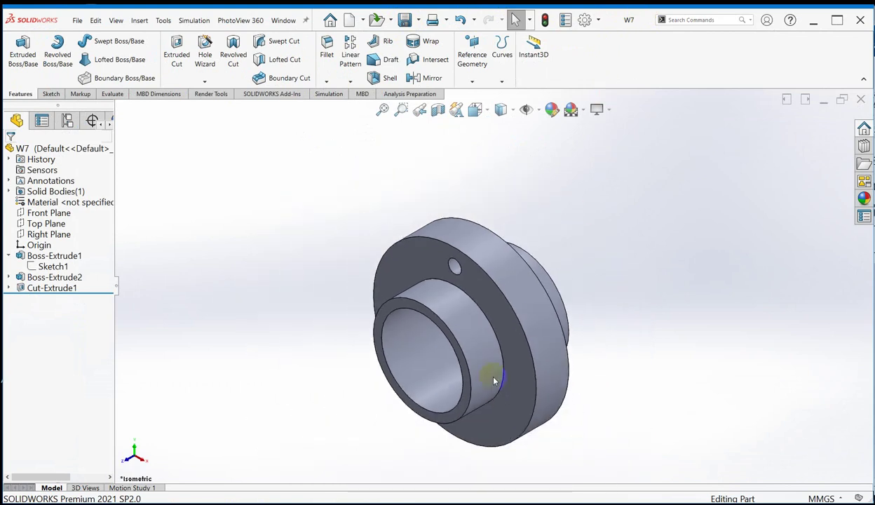
{"action": "scroll", "coordinate": [463, 421], "scroll_direction": "down", "scroll_amount": 2}
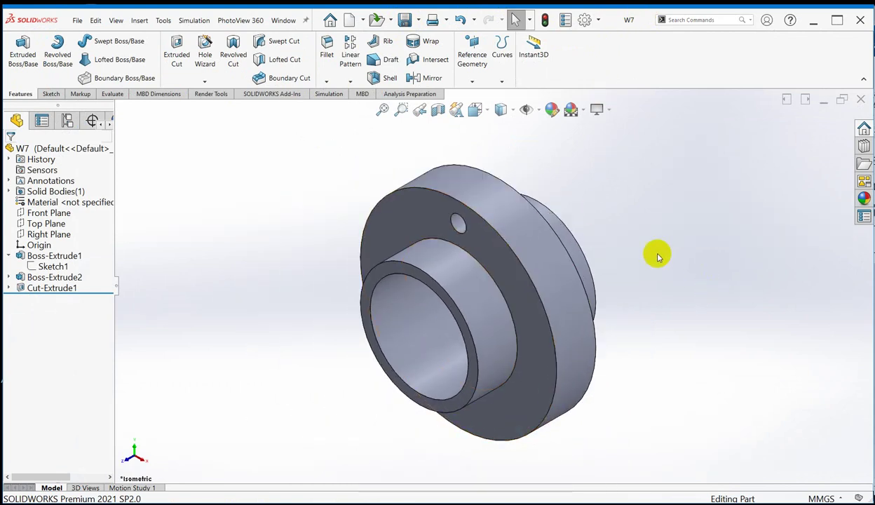
{"action": "middle_click_drag", "start_coordinate": [657, 257], "coordinate": [684, 166]}
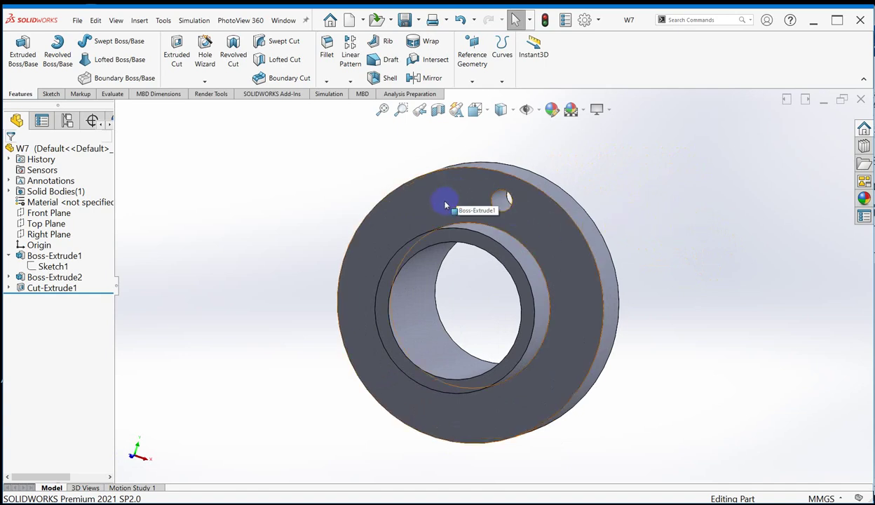
- Consult the arrangement of the ten 8 mm holes in the PDF drawing's front view, and return to the part in isometric view
{"action": "key", "text": "alt+Tab"}
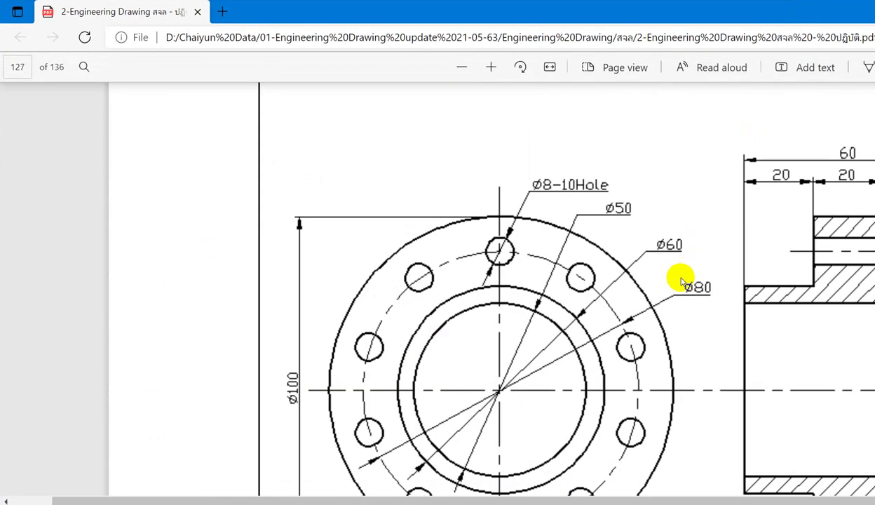
{"action": "scroll", "coordinate": [624, 210], "scroll_direction": "down", "scroll_amount": 1}
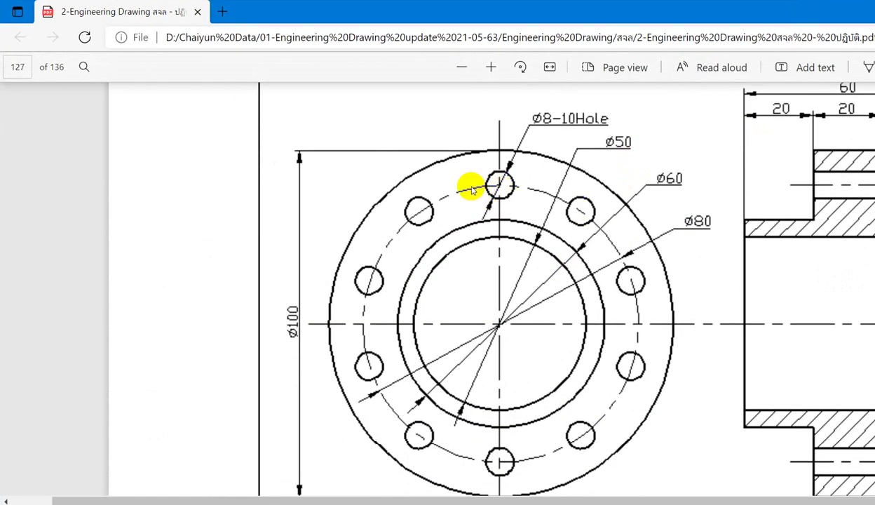
{"action": "mouse_move", "coordinate": [422, 211]}
{"action": "left_mouse_down"}
{"action": "mouse_move", "coordinate": [414, 215]}
{"action": "mouse_move", "coordinate": [423, 223]}
{"action": "left_mouse_up"}
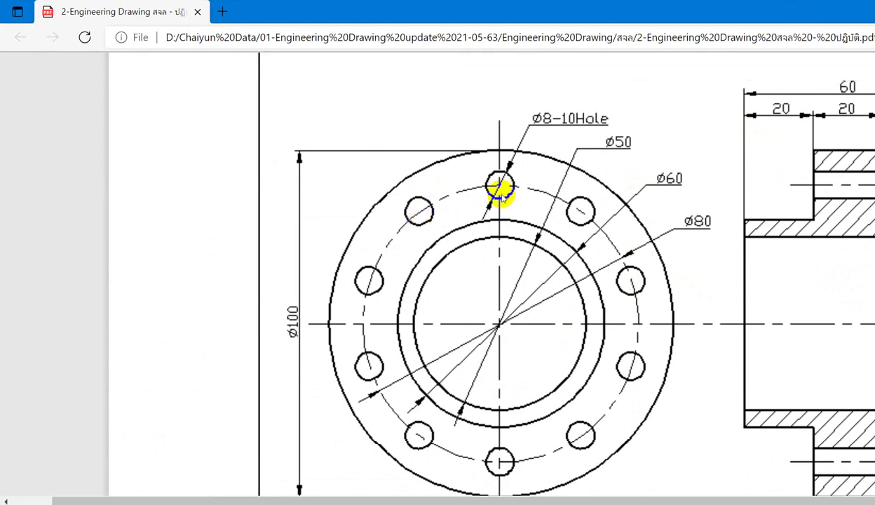
{"action": "left_click_drag", "start_coordinate": [502, 190], "coordinate": [481, 216]}
{"action": "left_click_drag", "start_coordinate": [585, 380], "coordinate": [575, 391]}
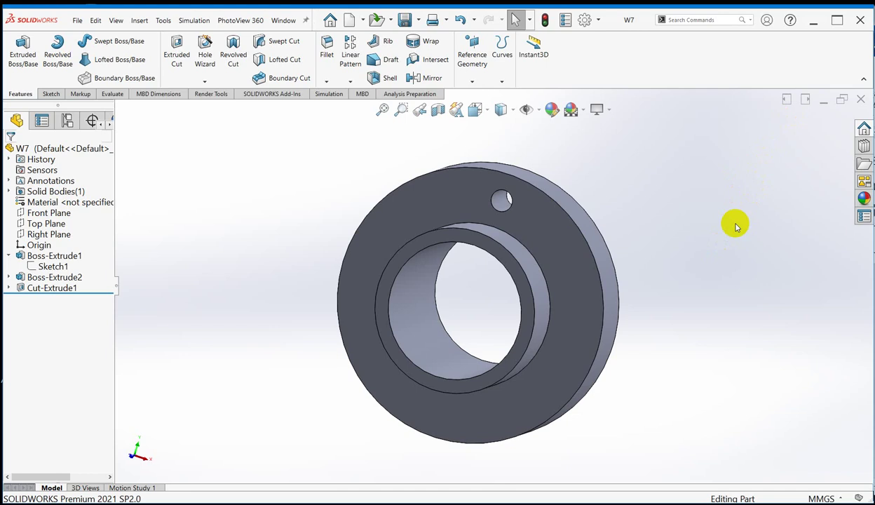
{"action": "key", "text": "ctrl+7"}
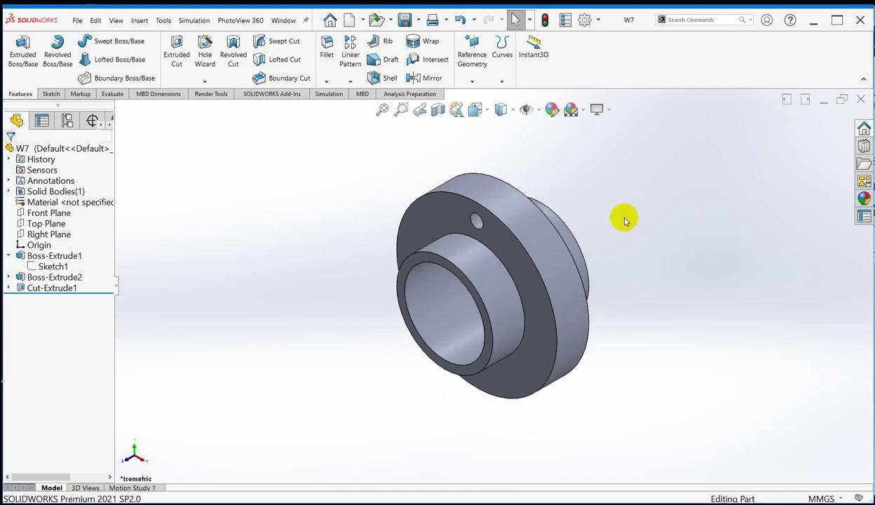
{"action": "scroll", "coordinate": [578, 228], "scroll_direction": "down", "scroll_amount": 2}
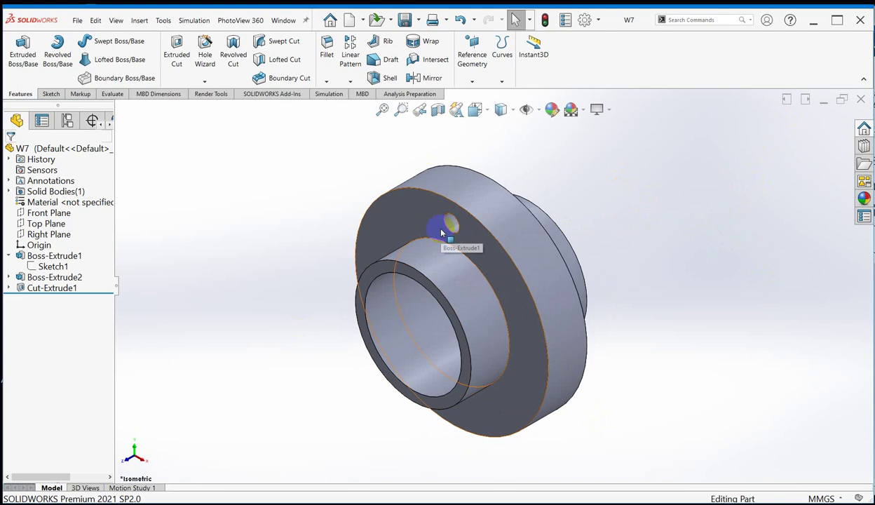
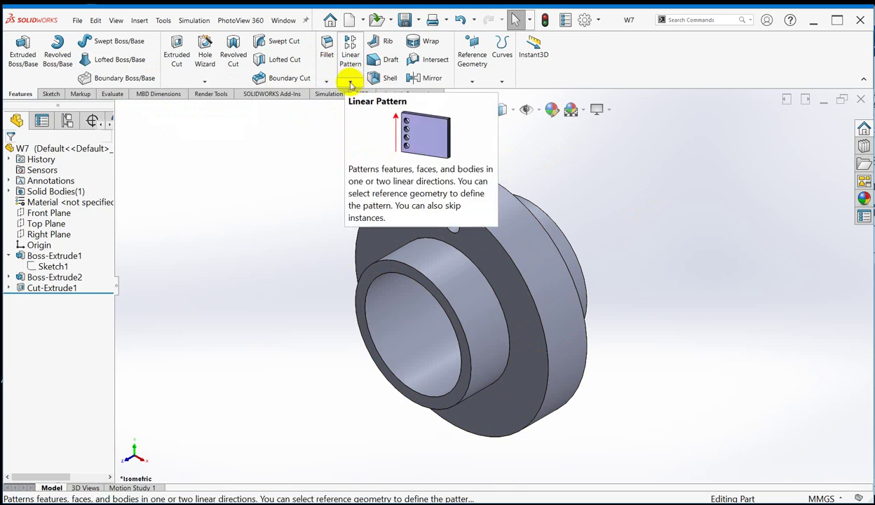
- Create a reference axis through the centre of the flange's bore from its inner cylindrical face
{"action": "left_click", "coordinate": [351, 84]}
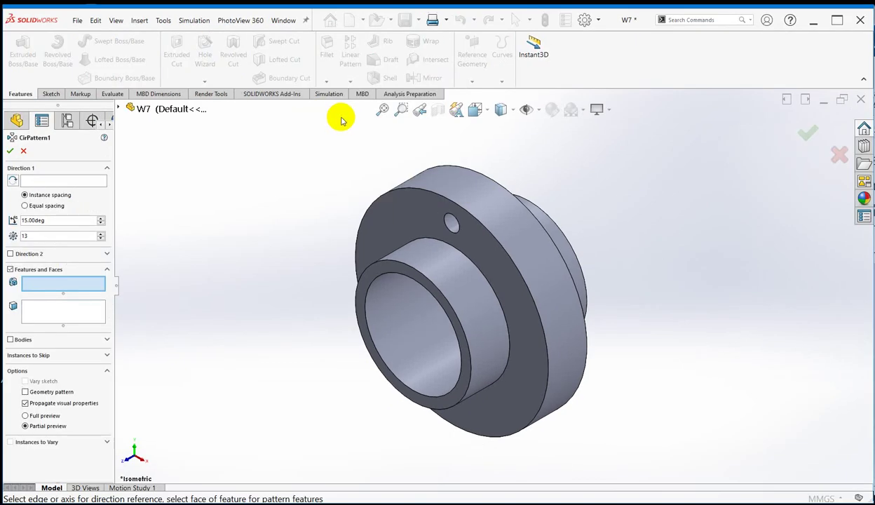
{"action": "key", "text": "Escape"}
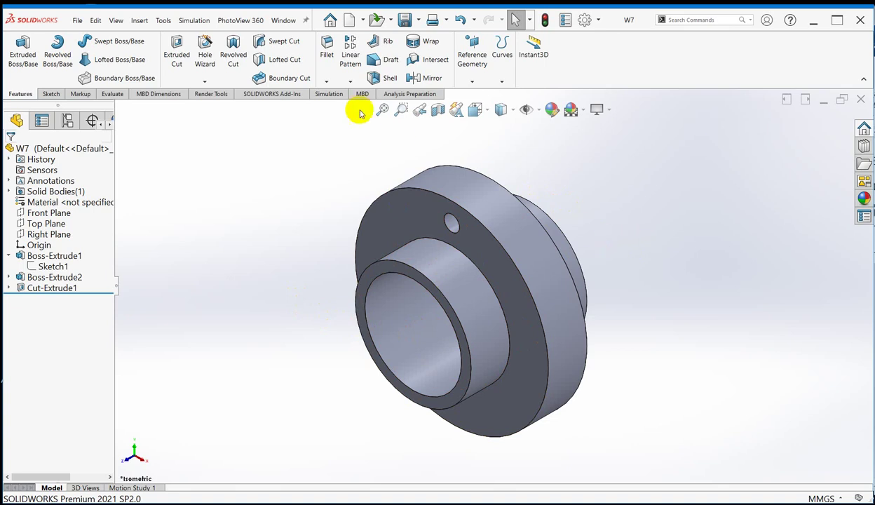
{"action": "left_click", "coordinate": [470, 58]}
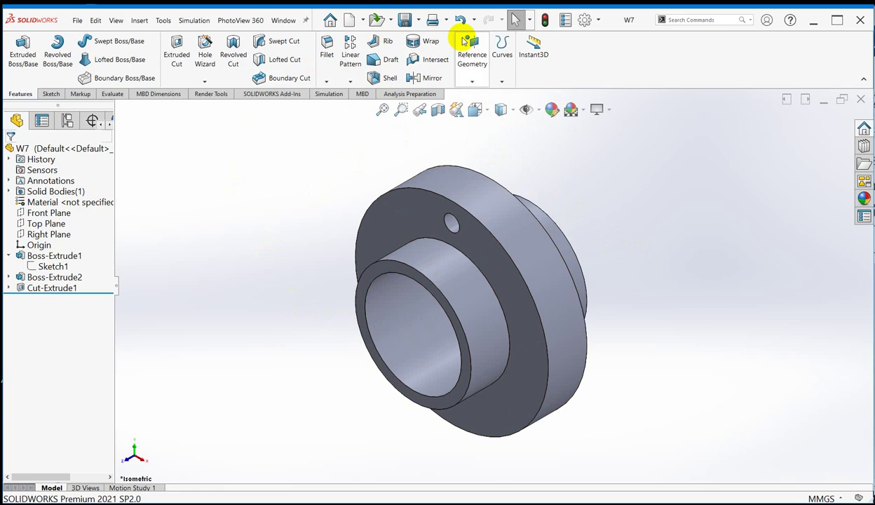
{"action": "left_click", "coordinate": [472, 84]}
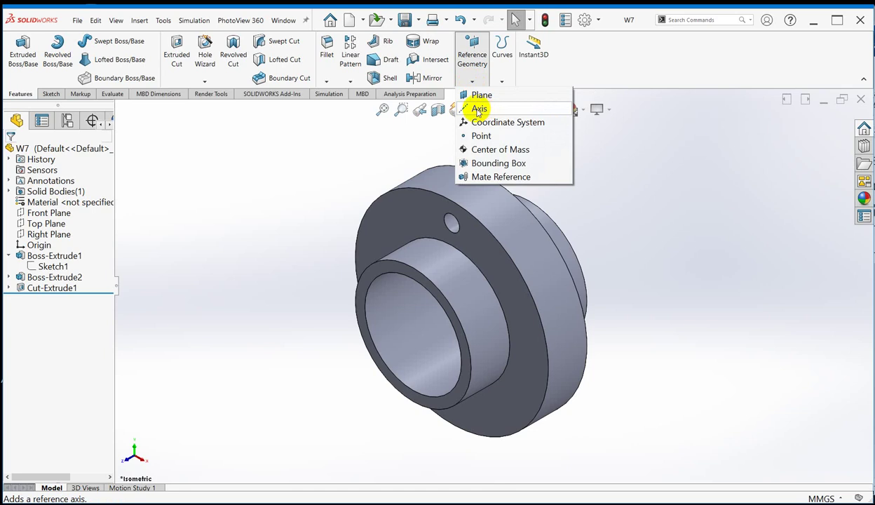
{"action": "left_click", "coordinate": [479, 110]}
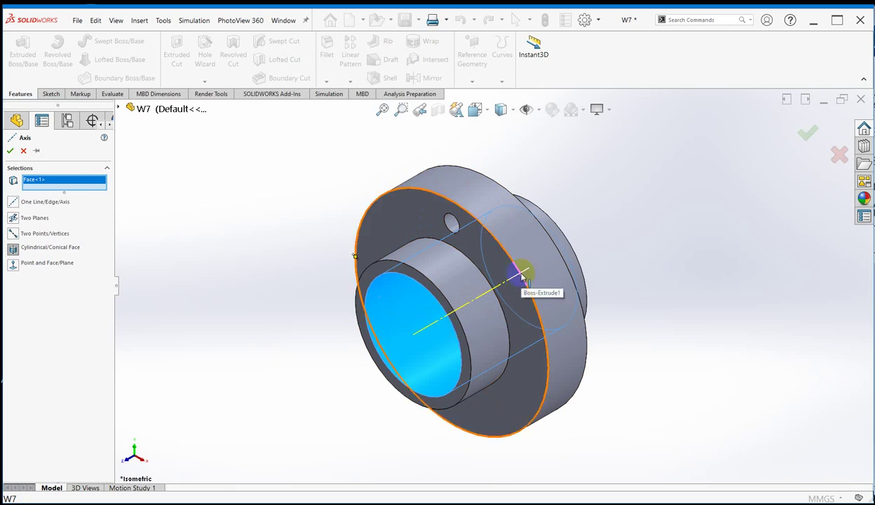
{"action": "left_click", "coordinate": [806, 137]}
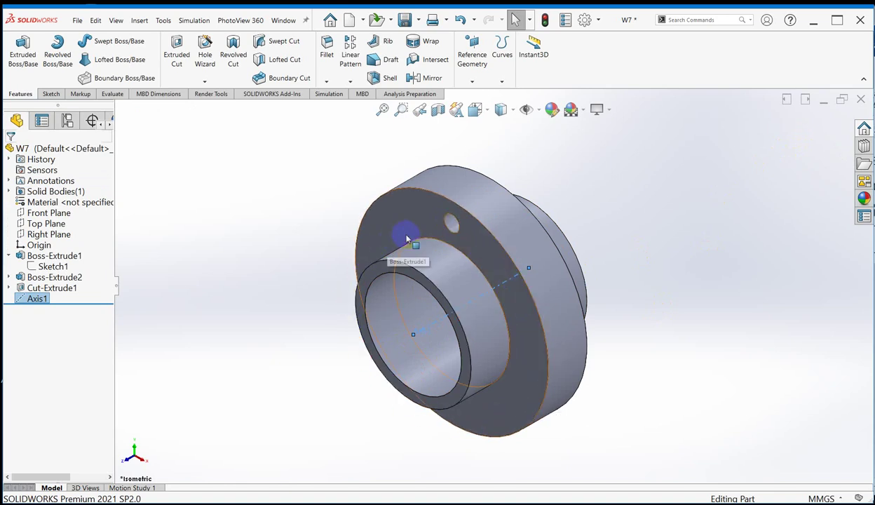
{"action": "left_click", "coordinate": [264, 361]}
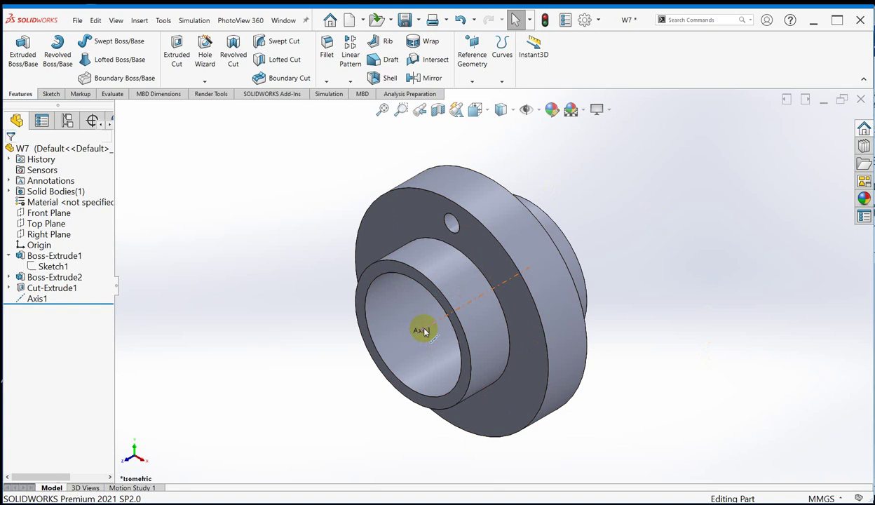
{"action": "left_click", "coordinate": [422, 331]}
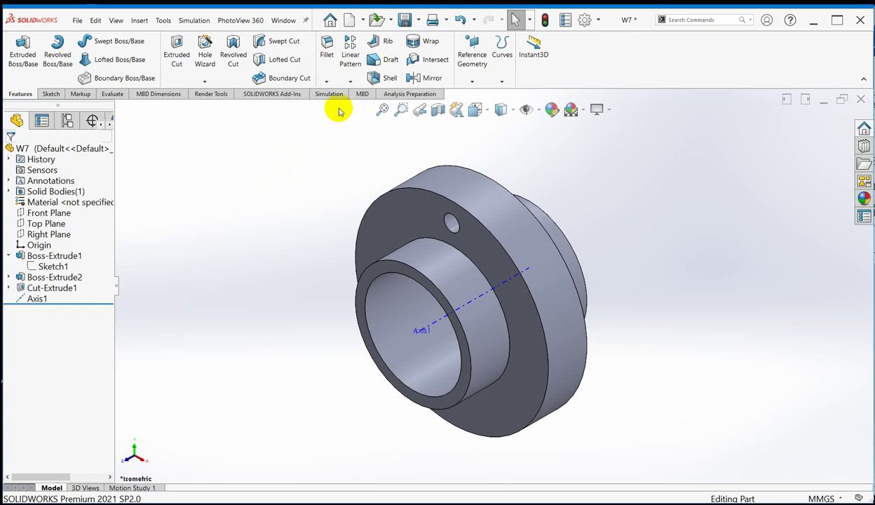
- Set up a Circular Pattern of the 8 mm hole cut around the bore's reference axis
{"action": "left_click", "coordinate": [351, 84]}
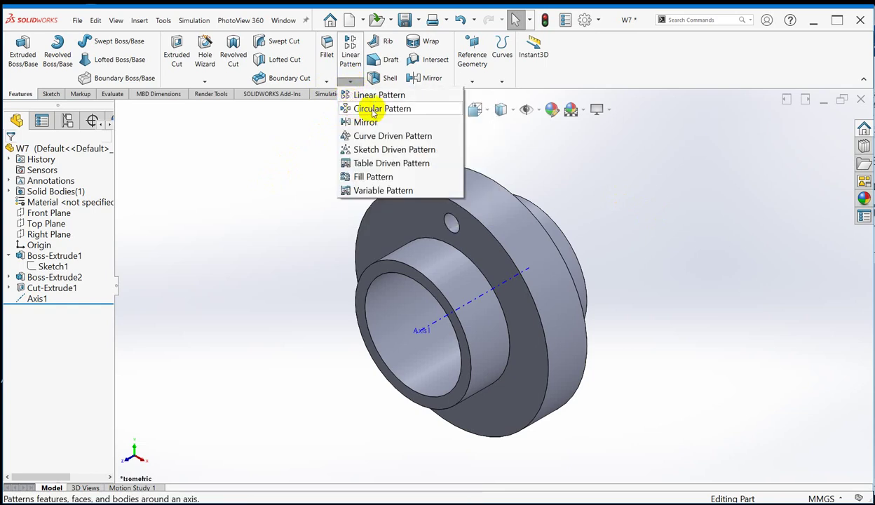
{"action": "left_click", "coordinate": [373, 111]}
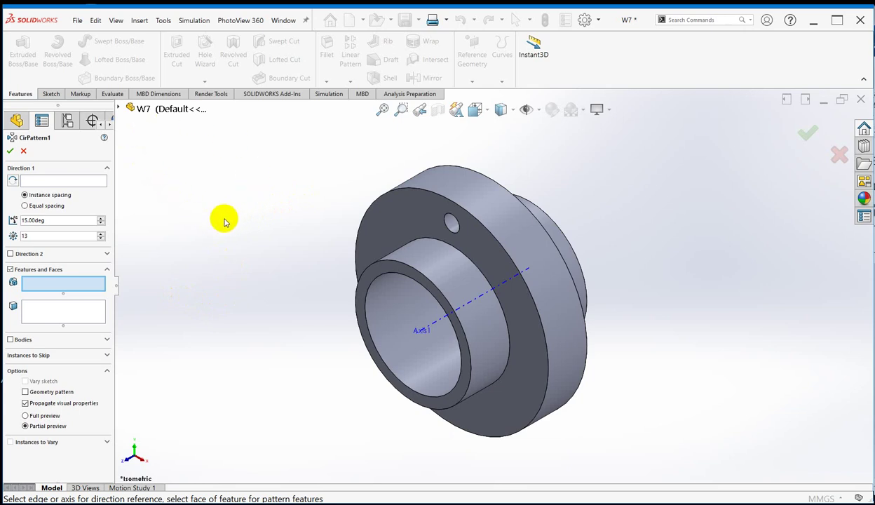
{"action": "left_click", "coordinate": [120, 109]}
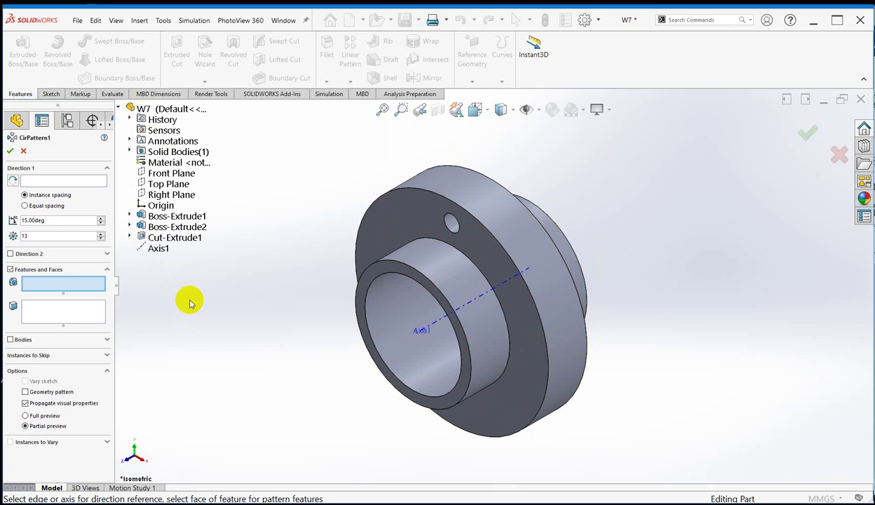
{"action": "left_click", "coordinate": [157, 249]}
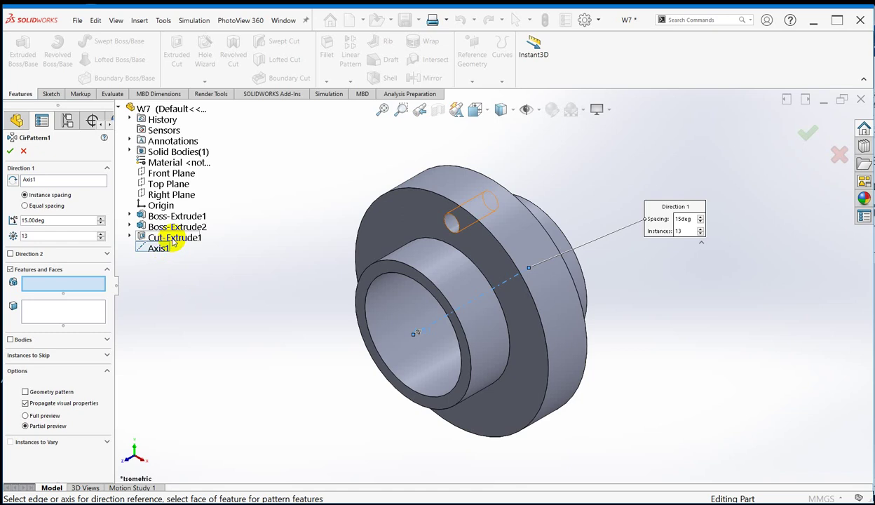
{"action": "left_click", "coordinate": [172, 239]}
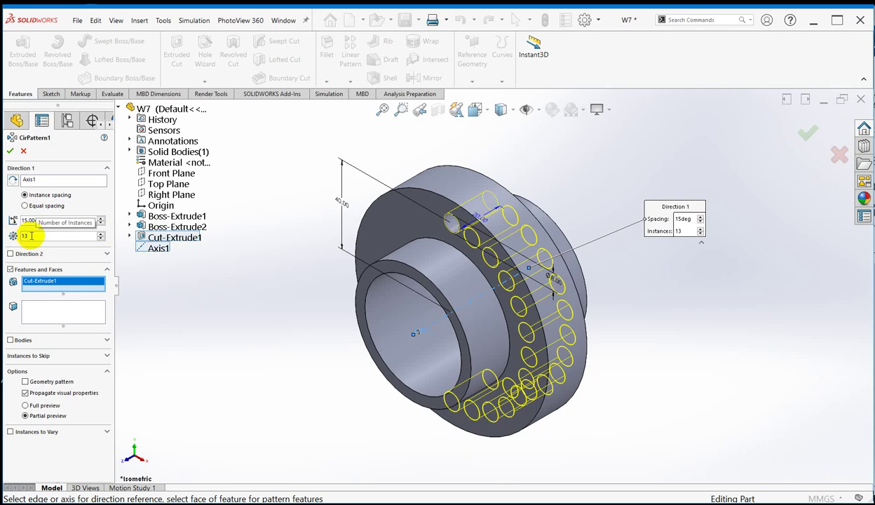
- Set the number of instances in the circular hole pattern to 10 and check the preview around the flange
{"action": "left_click_drag", "start_coordinate": [19, 235], "coordinate": [42, 235]}
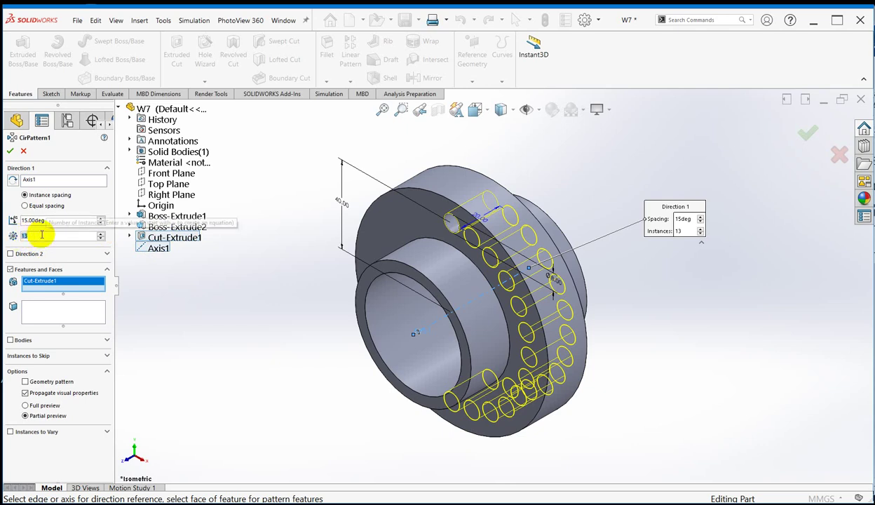
{"action": "type", "text": "2"}
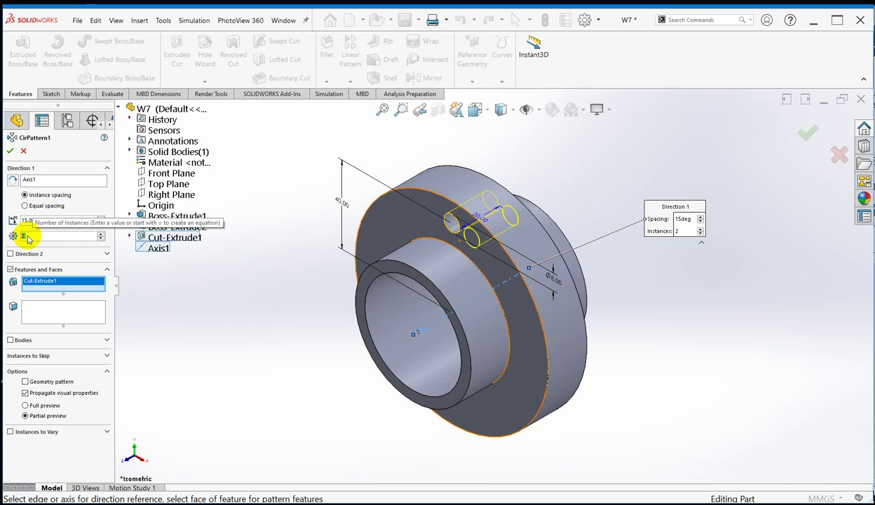
{"action": "type", "text": "10"}
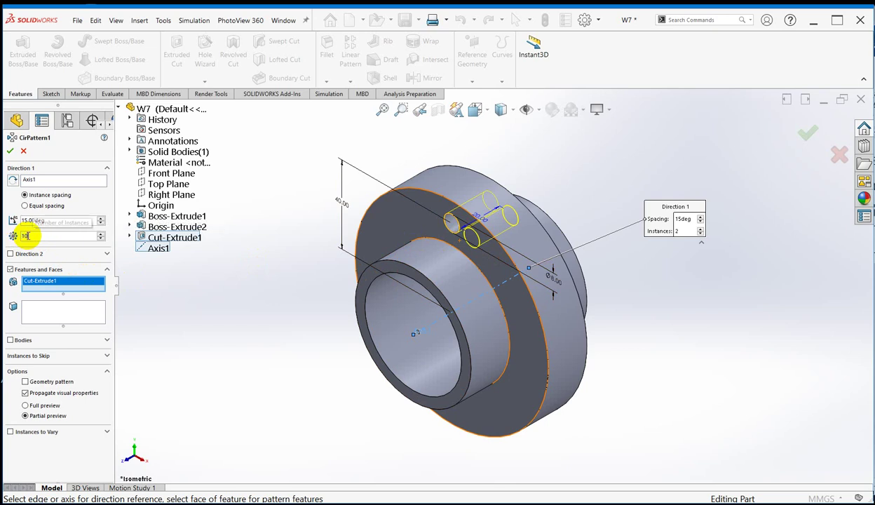
{"action": "key", "text": "Return"}
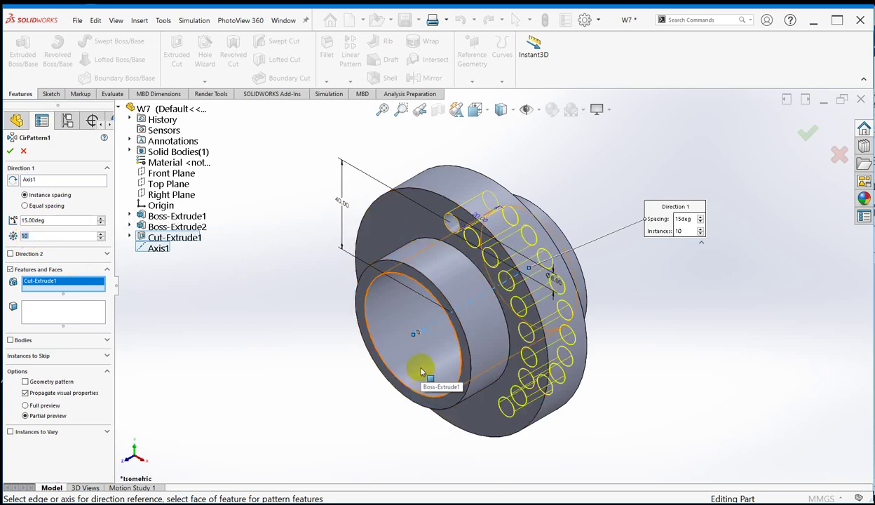
{"action": "scroll", "coordinate": [416, 416], "scroll_direction": "down", "scroll_amount": 4}
{"action": "scroll", "coordinate": [461, 321], "scroll_direction": "down", "scroll_amount": 2}
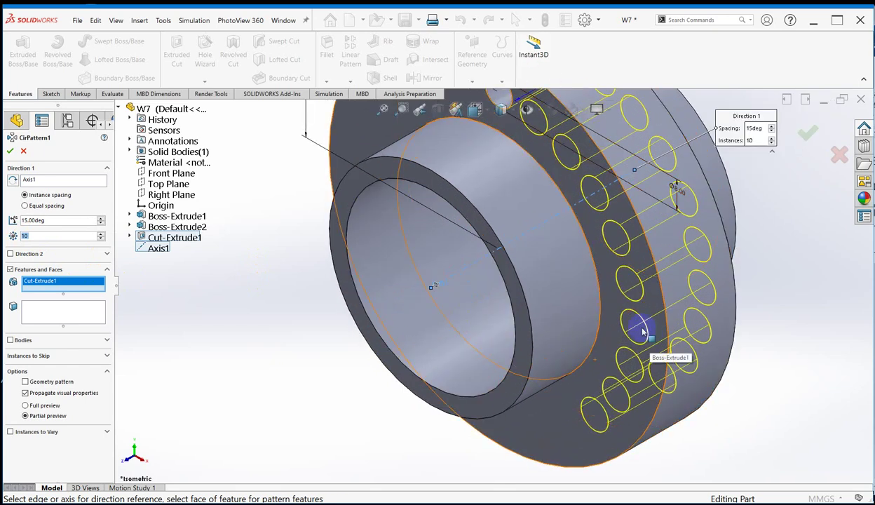
{"action": "scroll", "coordinate": [572, 363], "scroll_direction": "up", "scroll_amount": 3}
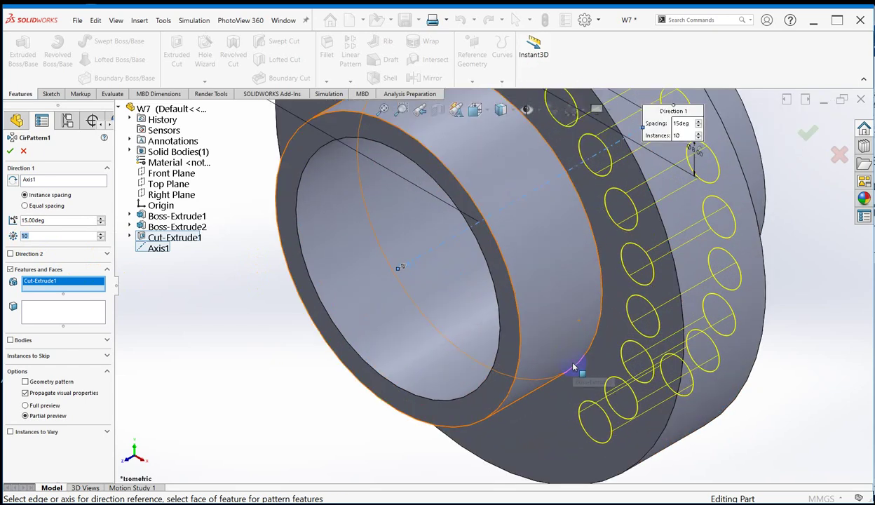
{"action": "middle_click_drag", "start_coordinate": [572, 364], "coordinate": [457, 149]}
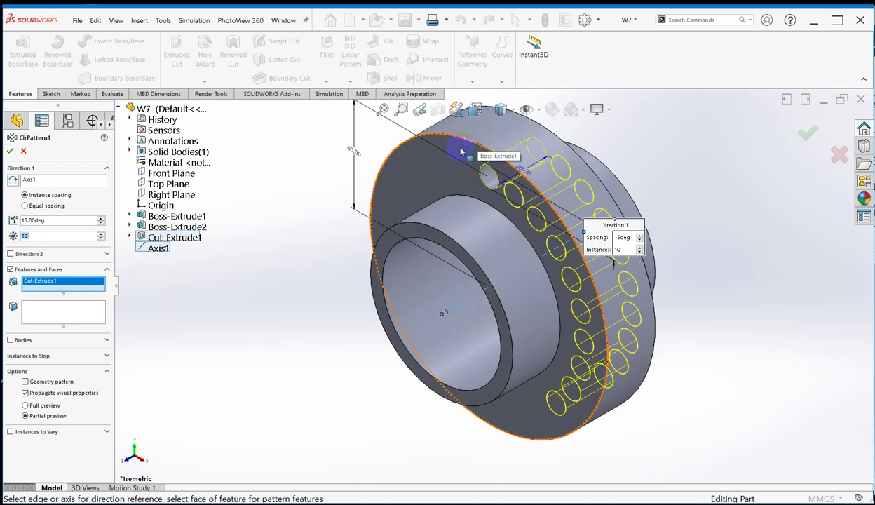
- Set the angle between instances in the circular hole pattern to 45 degrees
{"action": "left_click", "coordinate": [45, 219]}
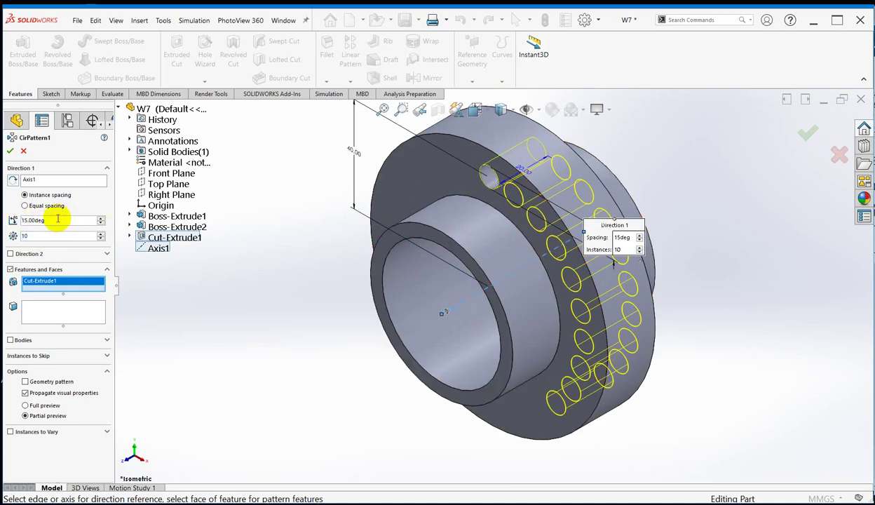
{"action": "left_click_drag", "start_coordinate": [59, 219], "coordinate": [4, 220]}
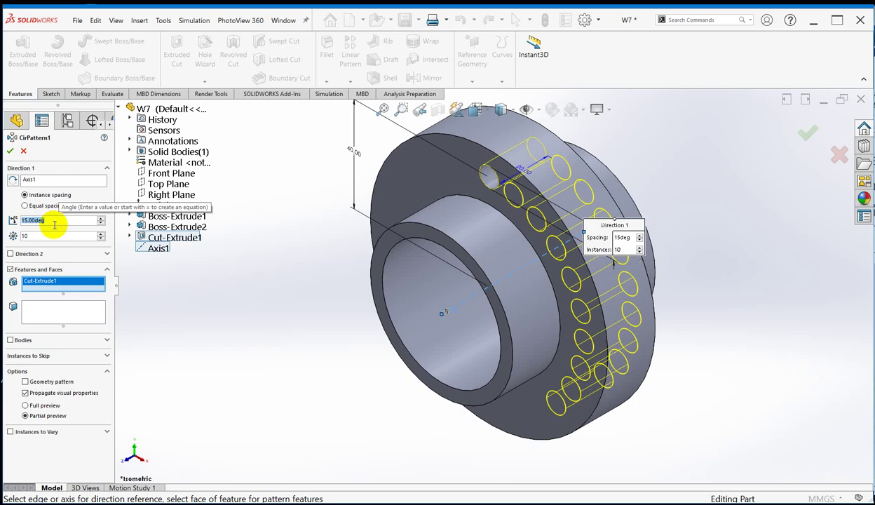
{"action": "type", "text": "45"}
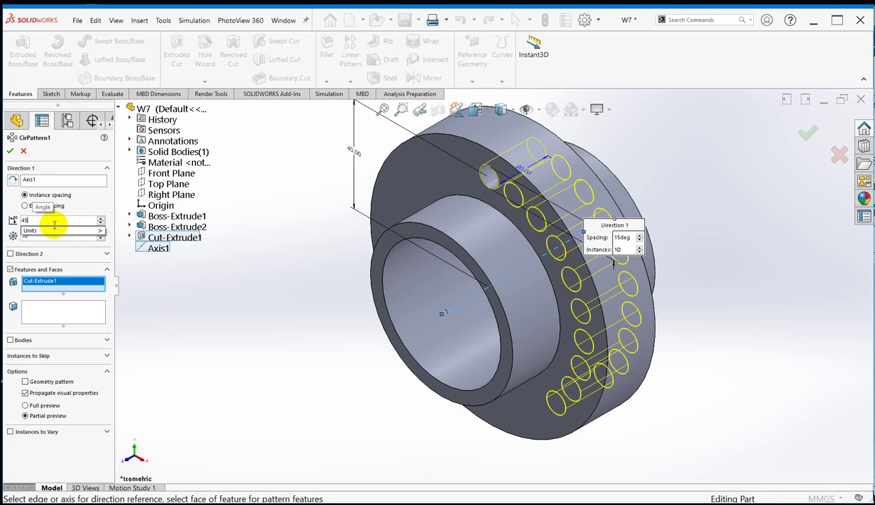
{"action": "key", "text": "Return"}
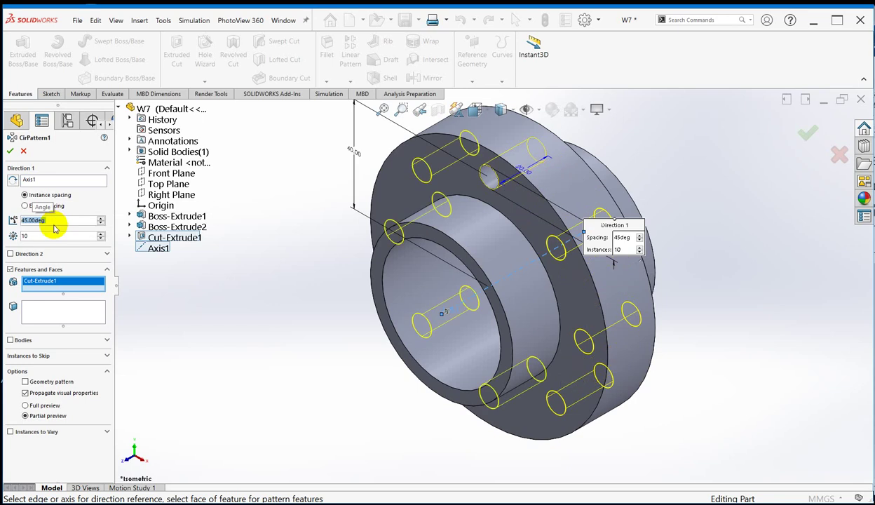
- Set the angle between instances in the circular hole pattern to 36 degrees and check the preview around the flange
{"action": "type", "text": "36"}
{"action": "key", "text": "Return"}
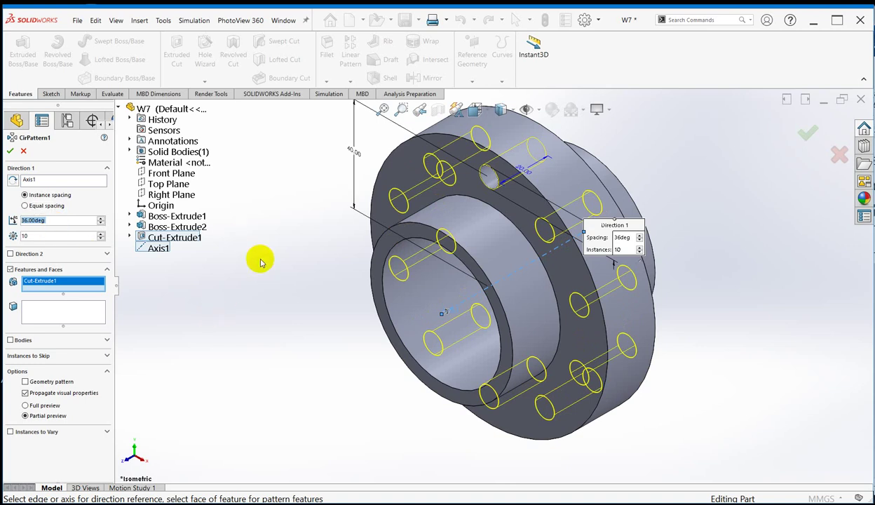
{"action": "scroll", "coordinate": [317, 350], "scroll_direction": "down", "scroll_amount": 2}
{"action": "scroll", "coordinate": [316, 350], "scroll_direction": "up", "scroll_amount": 3}
{"action": "middle_click_drag", "start_coordinate": [325, 351], "coordinate": [378, 289]}
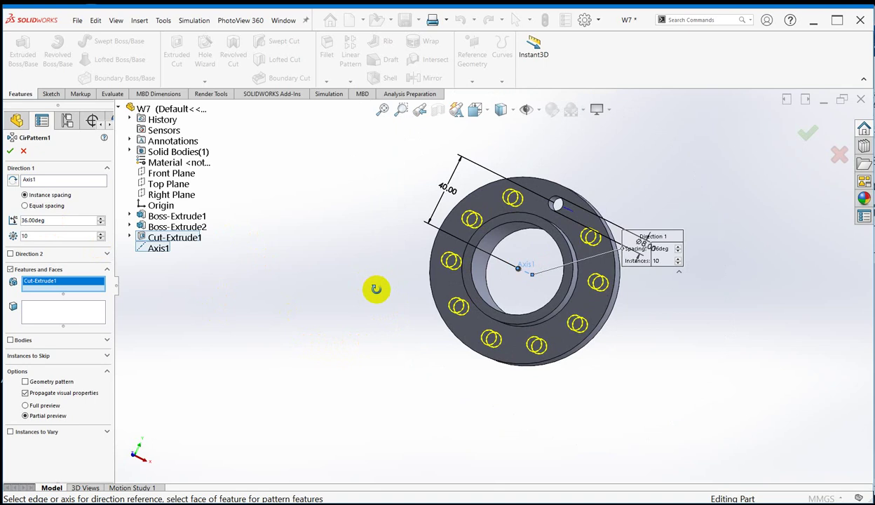
{"action": "middle_click_drag", "start_coordinate": [329, 343], "coordinate": [359, 387]}
- Try a 60-degree angle between instances in the circular hole pattern and inspect the preview on the flange face
{"action": "left_click_drag", "start_coordinate": [55, 220], "coordinate": [21, 219]}
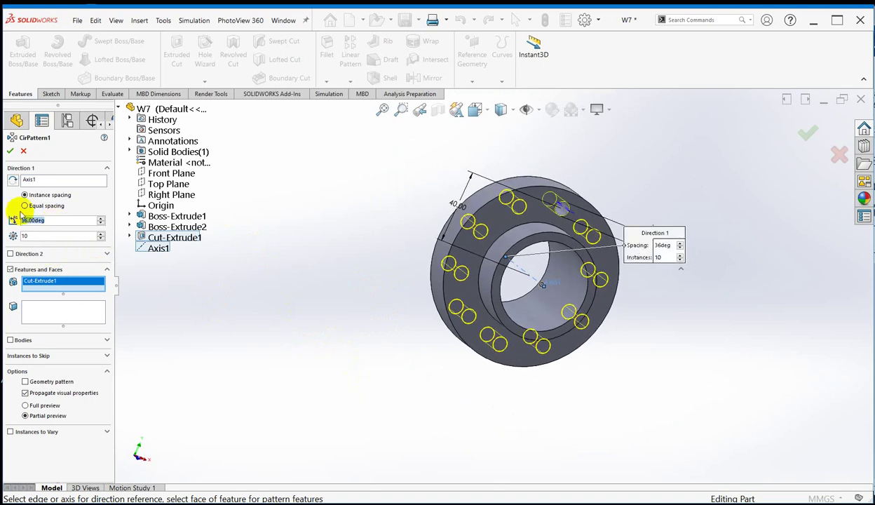
{"action": "type", "text": "60"}
{"action": "key", "text": "Return"}
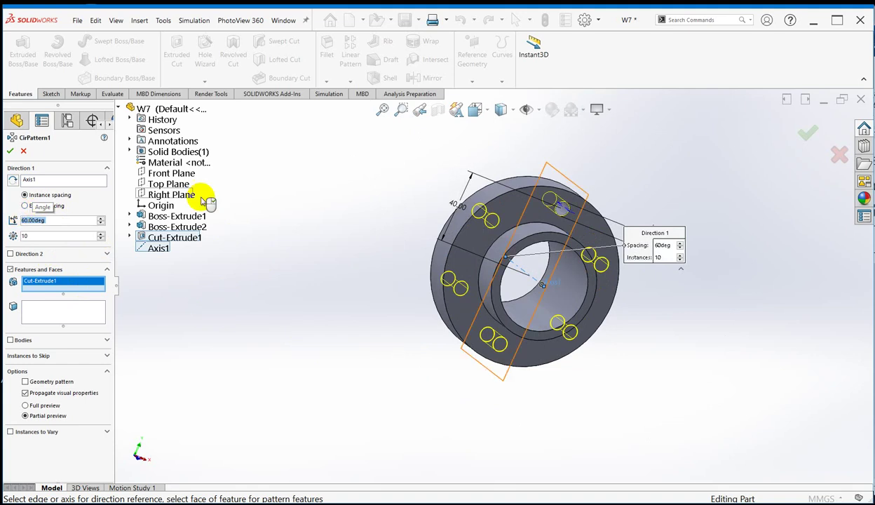
{"action": "middle_click_drag", "start_coordinate": [691, 305], "coordinate": [631, 270]}
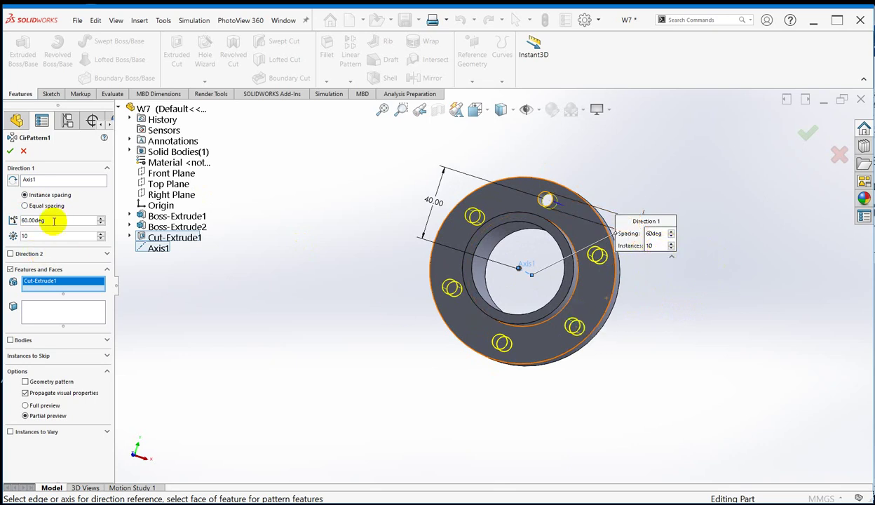
- Try a 120-degree angle between instances in the circular hole pattern
{"action": "left_click_drag", "start_coordinate": [52, 221], "coordinate": [13, 222]}
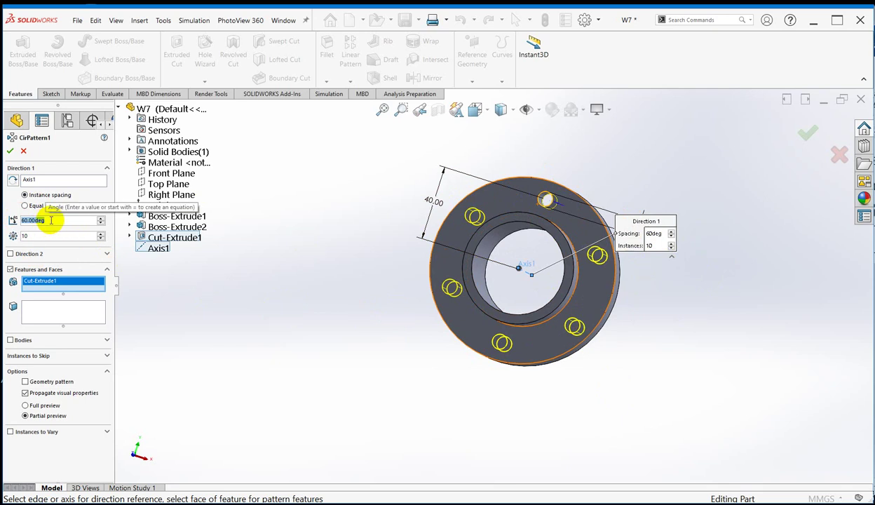
{"action": "type", "text": "120"}
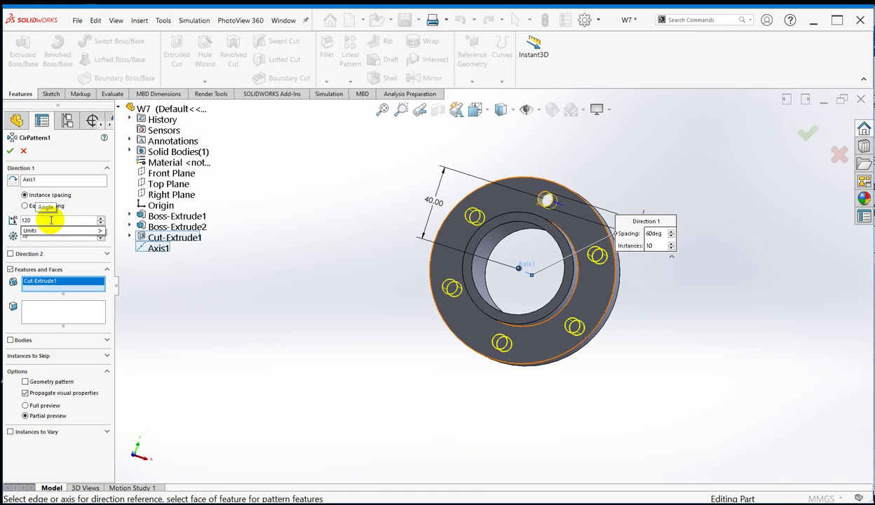
{"action": "key", "text": "Return"}
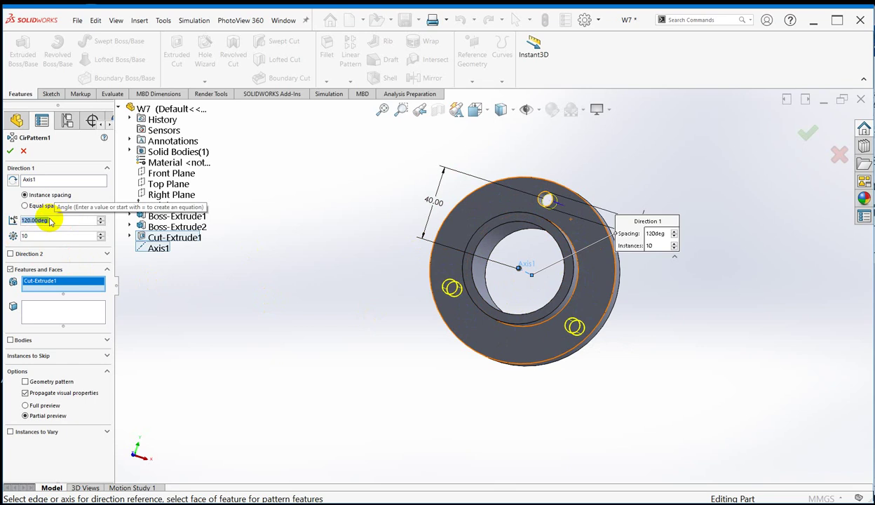
- Set the circular hole pattern's spacing back to 36 degrees and view the preview from the front
{"action": "type", "text": "36"}
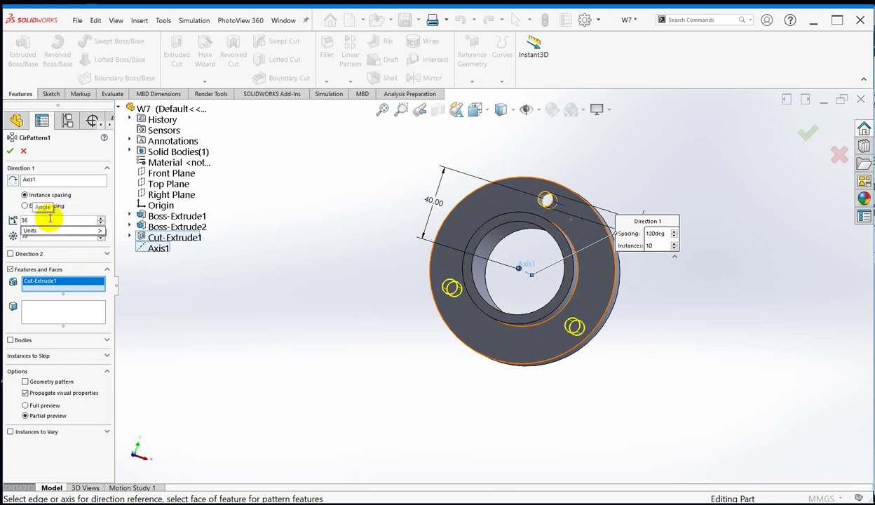
{"action": "key", "text": "Return"}
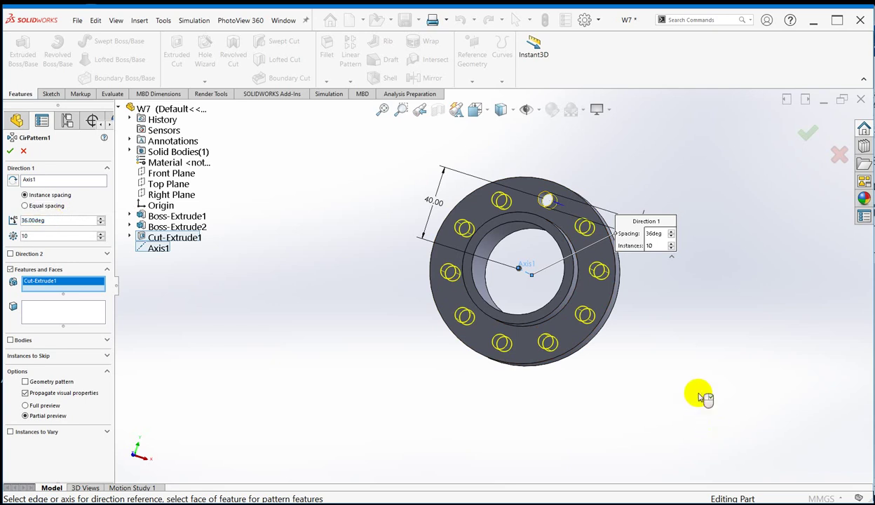
{"action": "left_click", "coordinate": [488, 117]}
{"action": "left_click", "coordinate": [495, 145]}
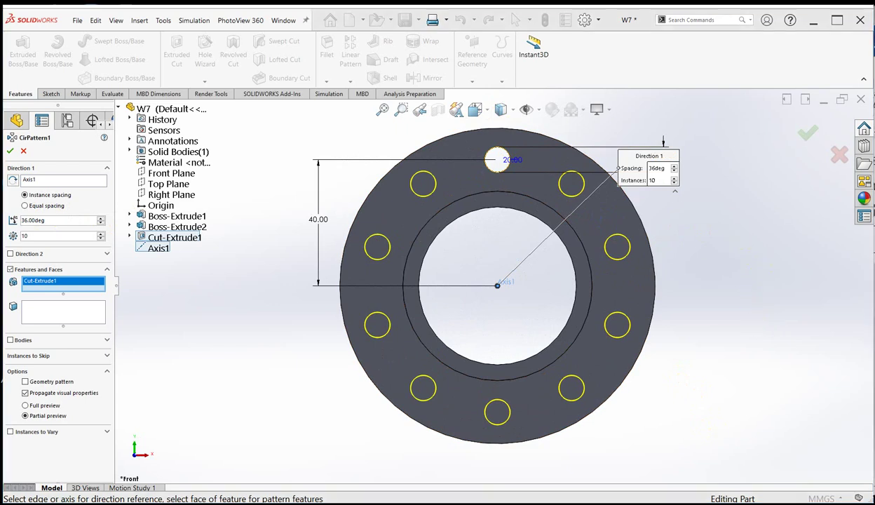
- Switch to the PDF drawing and examine the layout of the 8 mm holes in the flange's front view
{"action": "left_click_drag", "start_coordinate": [873, 30], "coordinate": [540, 35]}
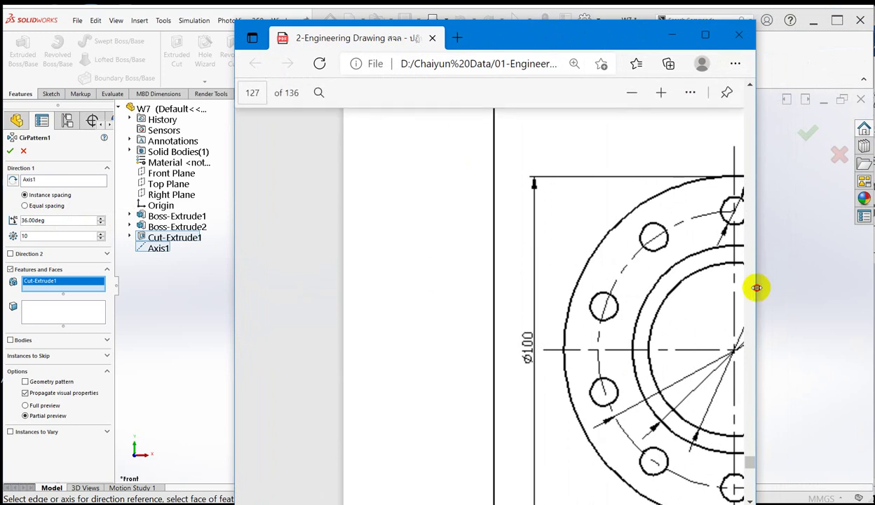
{"action": "left_click_drag", "start_coordinate": [757, 287], "coordinate": [857, 284]}
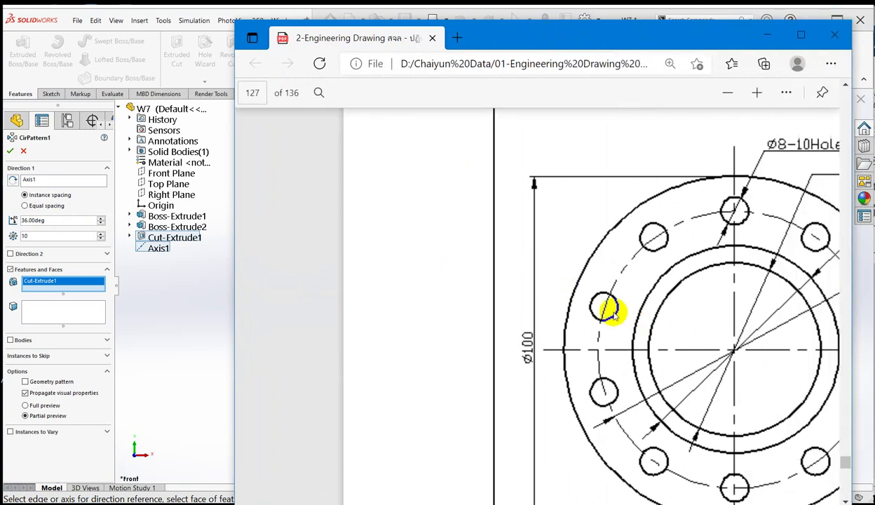
{"action": "double_click", "coordinate": [582, 21]}
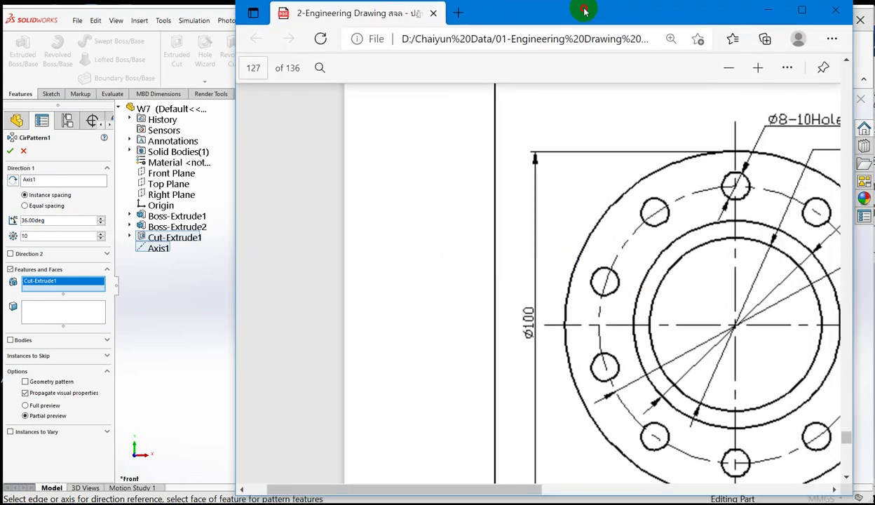
{"action": "mouse_move", "coordinate": [514, 494]}
{"action": "left_mouse_down"}
{"action": "mouse_move", "coordinate": [585, 471]}
{"action": "mouse_move", "coordinate": [596, 456]}
{"action": "left_mouse_up"}
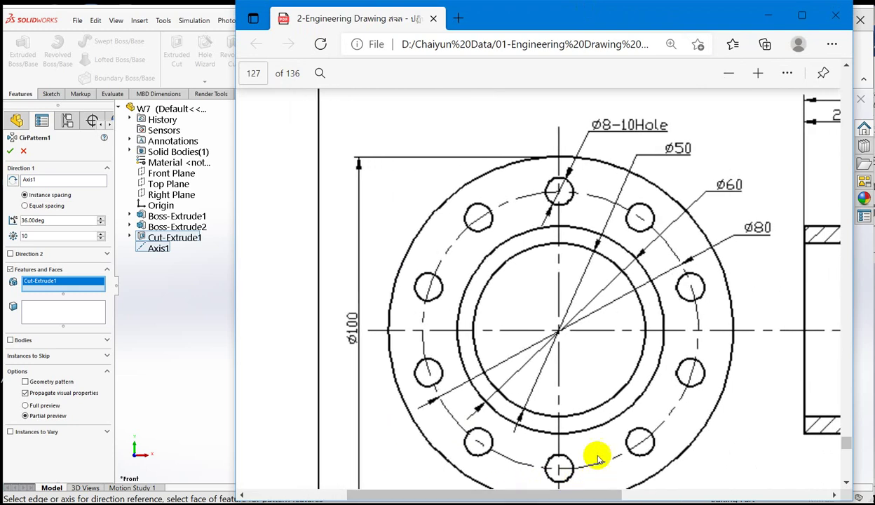
{"action": "scroll", "coordinate": [568, 258], "scroll_direction": "down", "scroll_amount": 2, "text": "ctrl"}
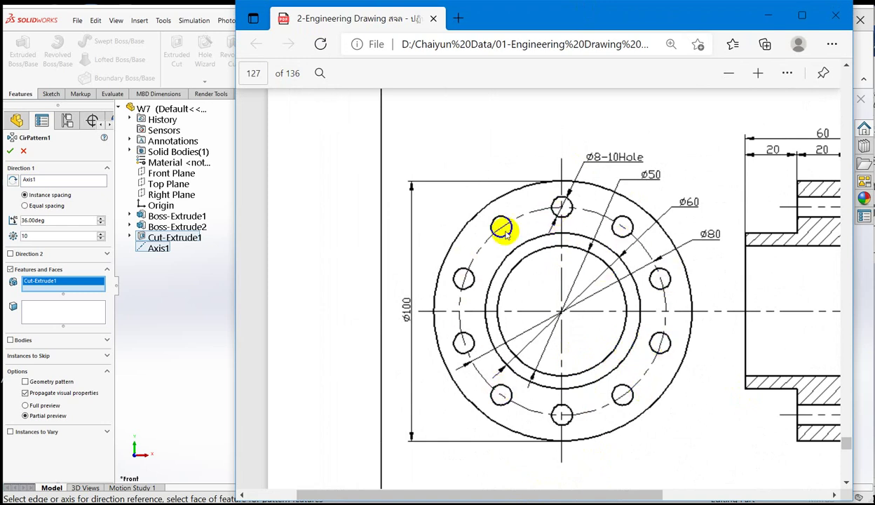
{"action": "left_click_drag", "start_coordinate": [504, 16], "coordinate": [874, 26]}
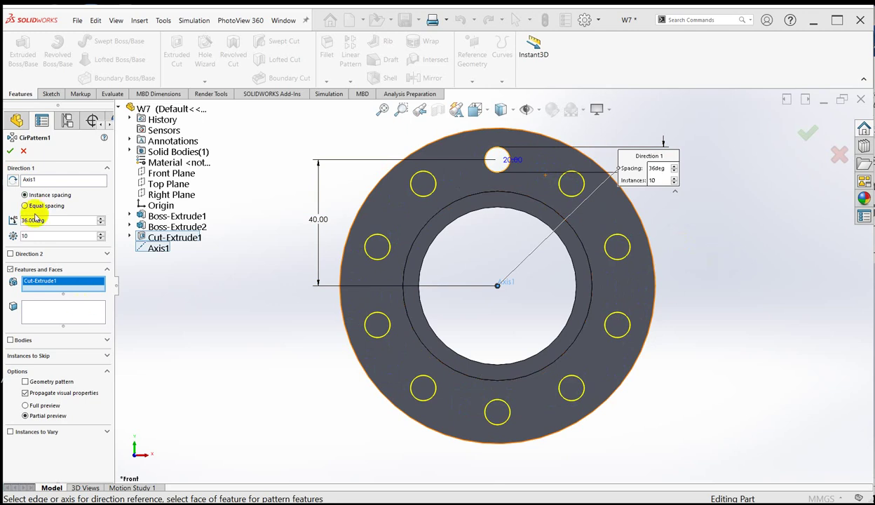
- Try a 45-degree angle between instances in the hole pattern to compare it with the drawing's layout
{"action": "left_click_drag", "start_coordinate": [54, 220], "coordinate": [12, 221]}
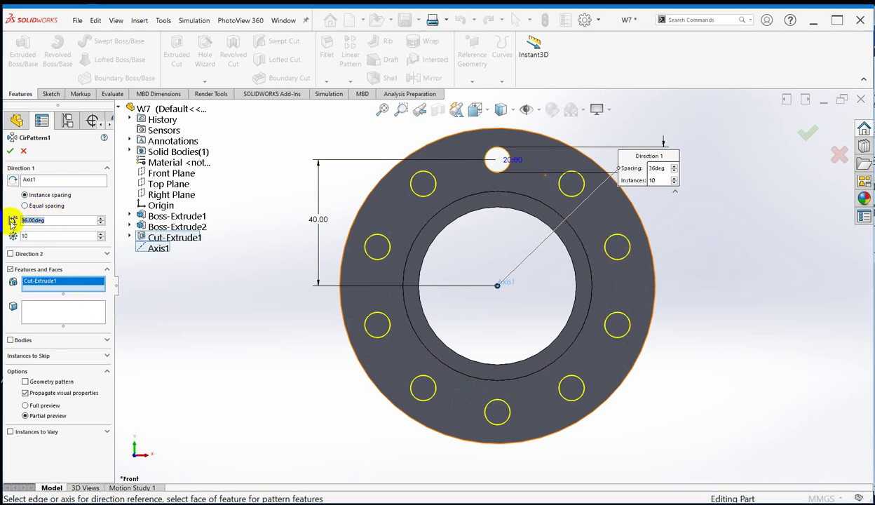
{"action": "type", "text": "45"}
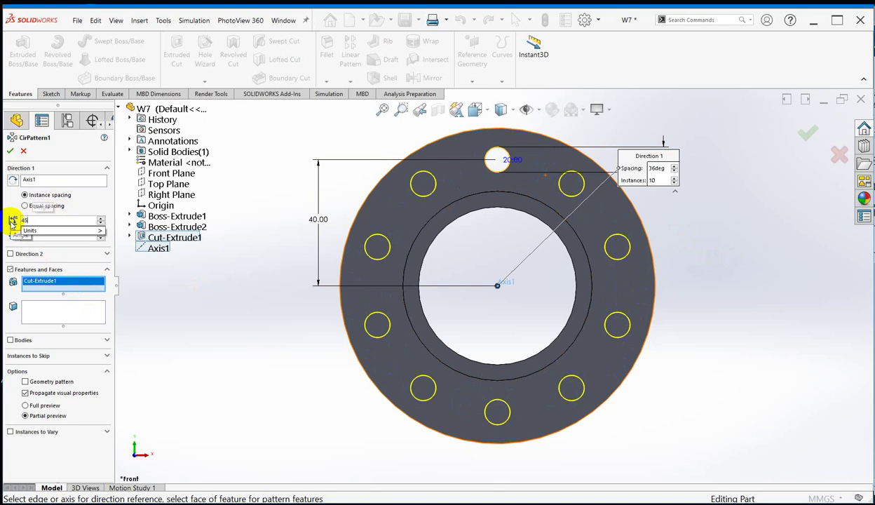
{"action": "key", "text": "Return"}
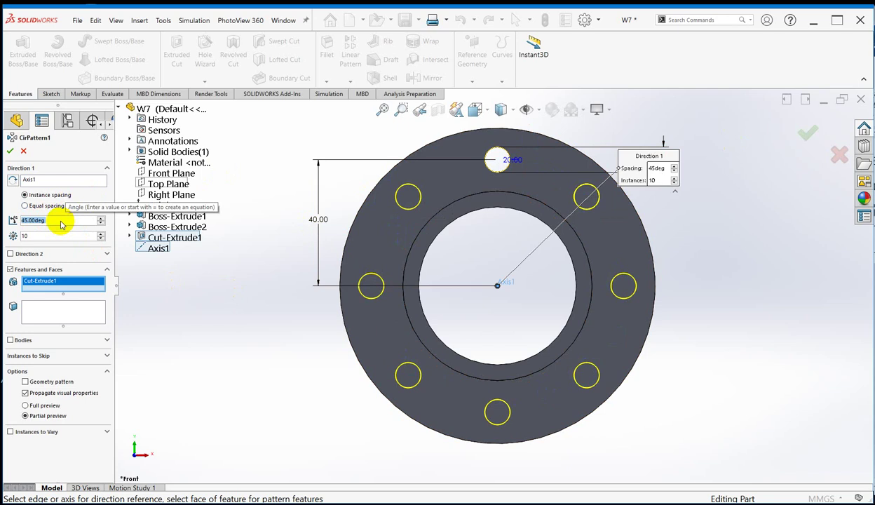
- Set the hole pattern's spacing to 36 degrees and finish the circular pattern in isometric view
{"action": "type", "text": "36"}
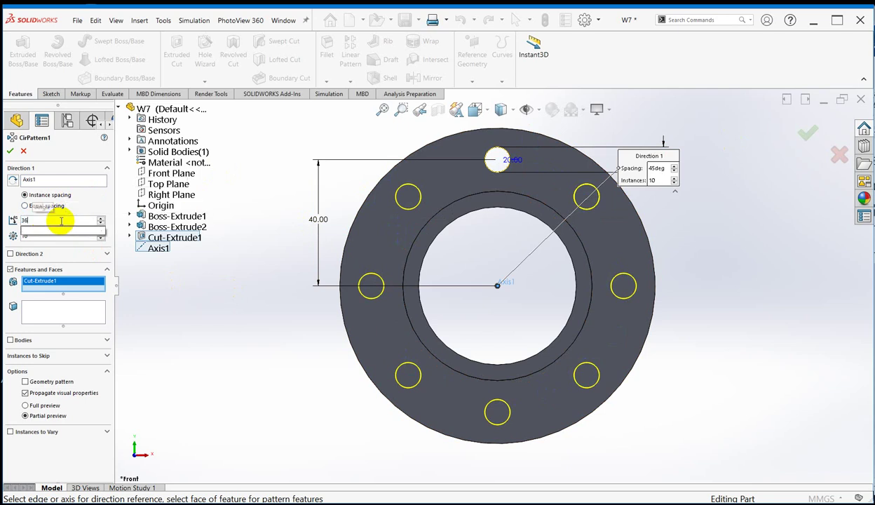
{"action": "key", "text": "Return"}
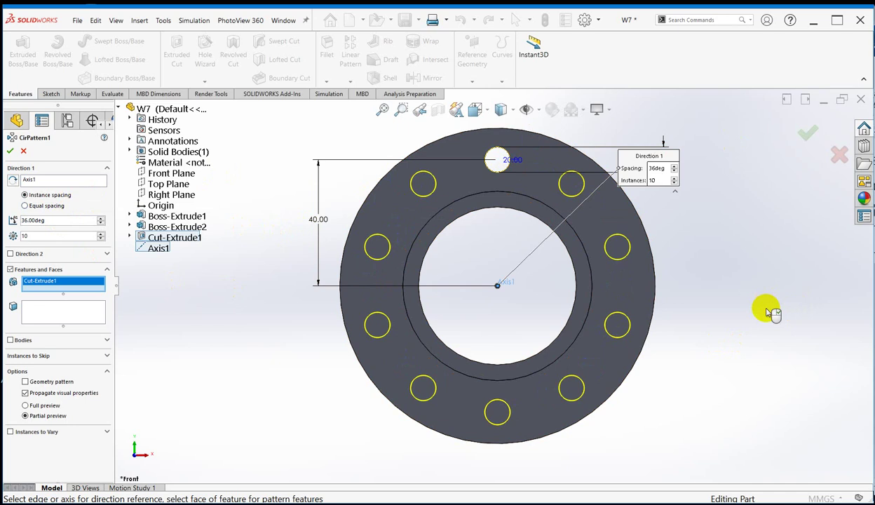
{"action": "key", "text": "ctrl+7"}
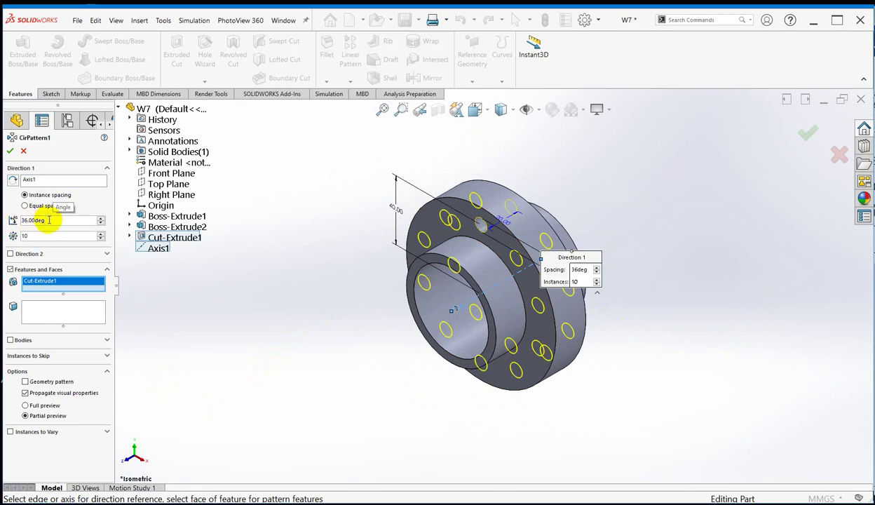
{"action": "left_click", "coordinate": [806, 138]}
- Examine the patterned holes on the finished flange from several angles and in isometric view
{"action": "scroll", "coordinate": [503, 303], "scroll_direction": "down", "scroll_amount": 2}
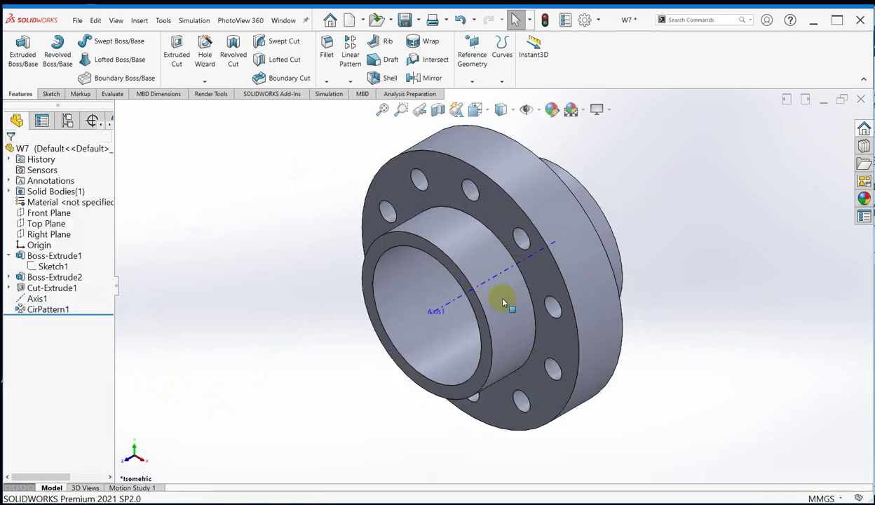
{"action": "middle_click_drag", "start_coordinate": [701, 337], "coordinate": [683, 303]}
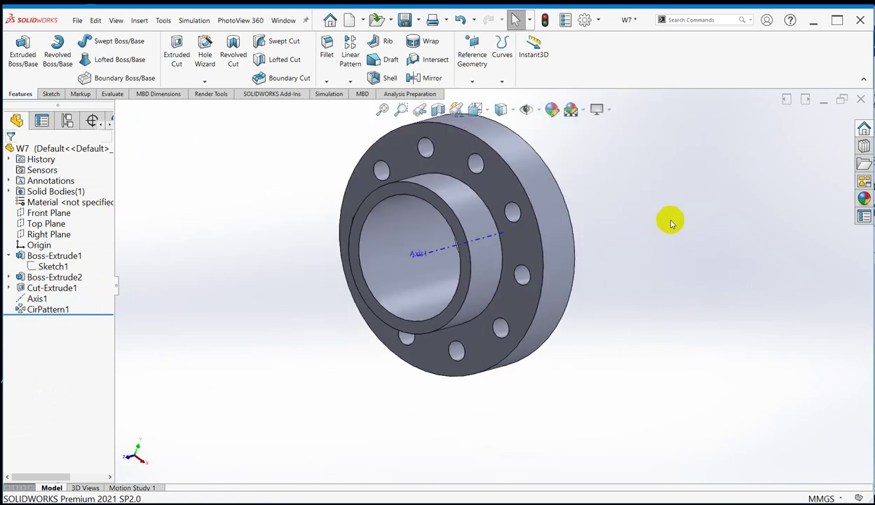
{"action": "key", "text": "ctrl+7"}
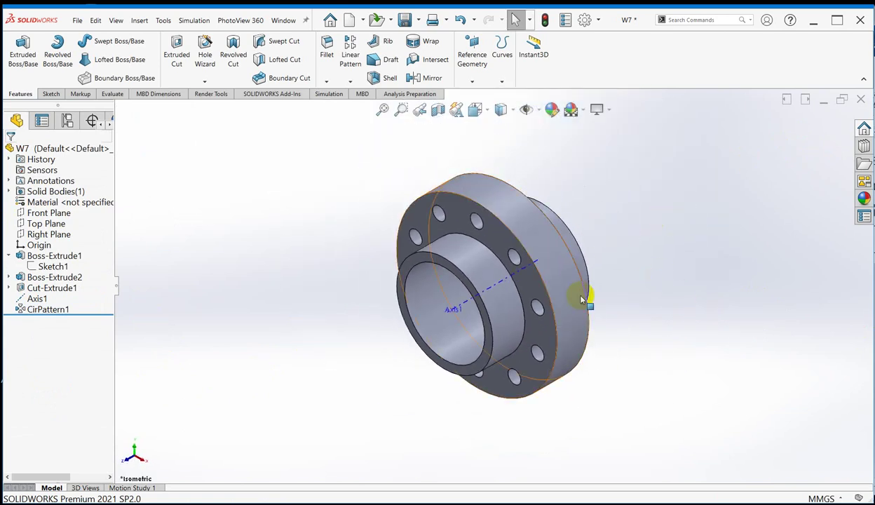
{"action": "scroll", "coordinate": [601, 268], "scroll_direction": "down", "scroll_amount": 1}
{"action": "scroll", "coordinate": [251, 279], "scroll_direction": "down", "scroll_amount": 2}
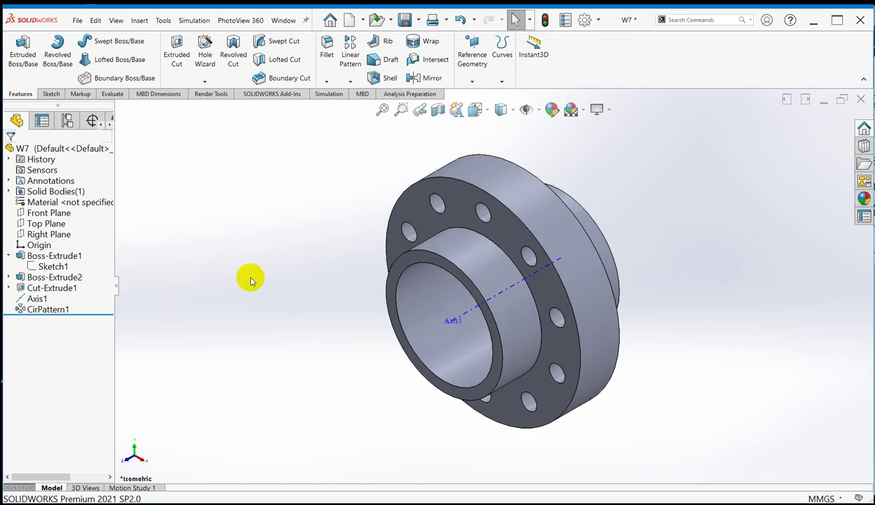
{"action": "scroll", "coordinate": [701, 320], "scroll_direction": "up", "scroll_amount": 3}
{"action": "scroll", "coordinate": [601, 303], "scroll_direction": "down", "scroll_amount": 2}
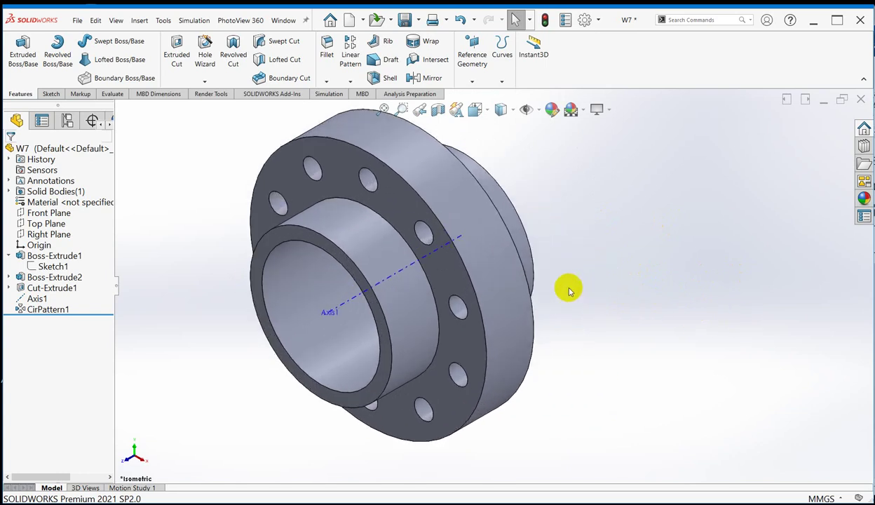
{"action": "scroll", "coordinate": [537, 275], "scroll_direction": "up", "scroll_amount": 1}
{"action": "scroll", "coordinate": [561, 246], "scroll_direction": "down", "scroll_amount": 1}
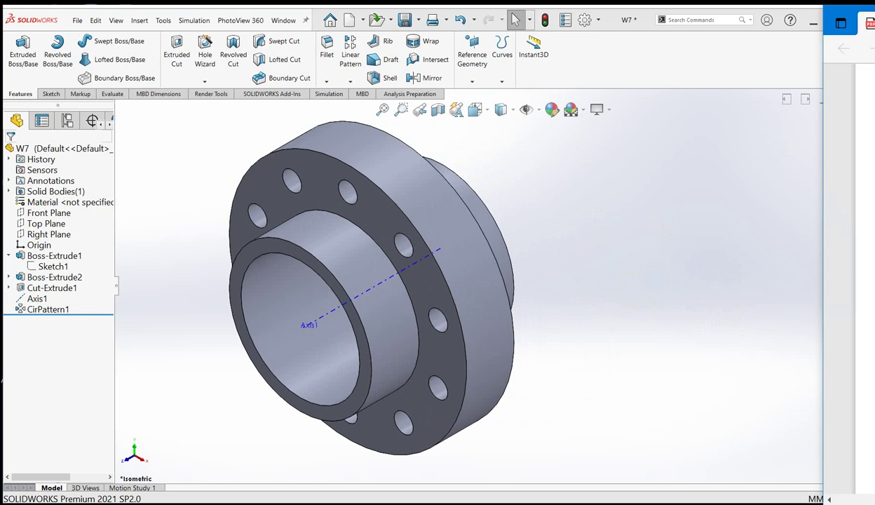
- Place the PDF drawing beside the flange model with its front and section views in sight for comparison
{"action": "left_click_drag", "start_coordinate": [873, 21], "coordinate": [672, 19]}
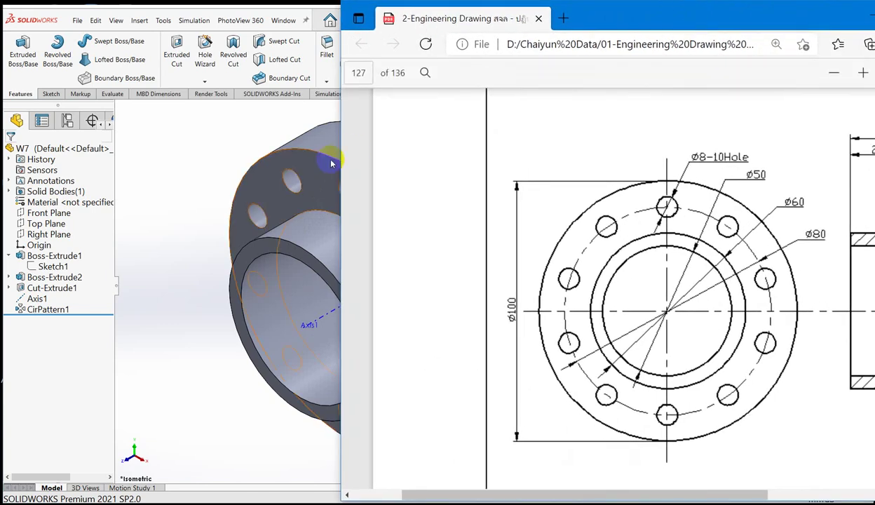
{"action": "left_click_drag", "start_coordinate": [344, 140], "coordinate": [482, 142]}
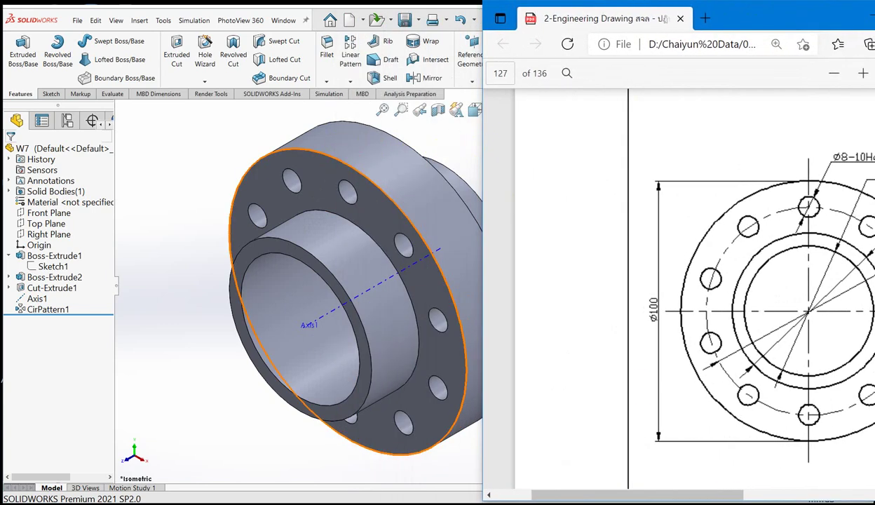
{"action": "left_click_drag", "start_coordinate": [726, 495], "coordinate": [800, 498]}
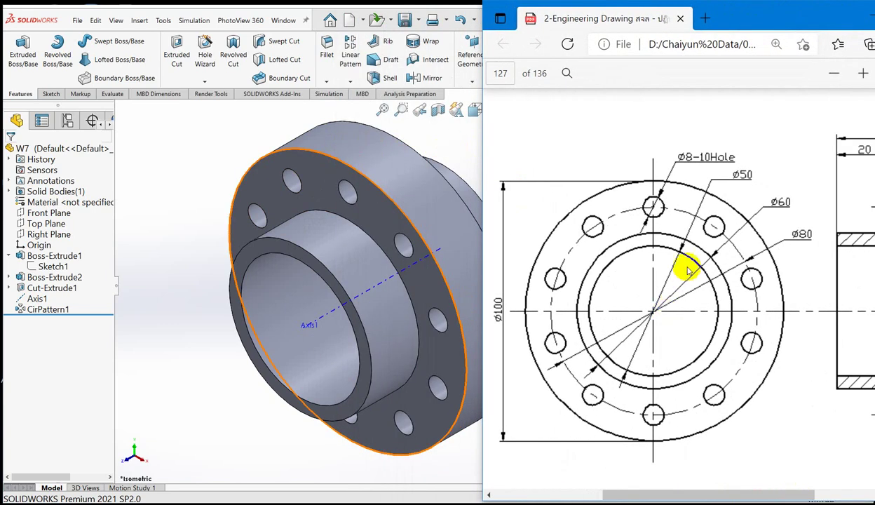
{"action": "scroll", "coordinate": [688, 264], "scroll_direction": "down", "scroll_amount": 2, "text": "ctrl"}
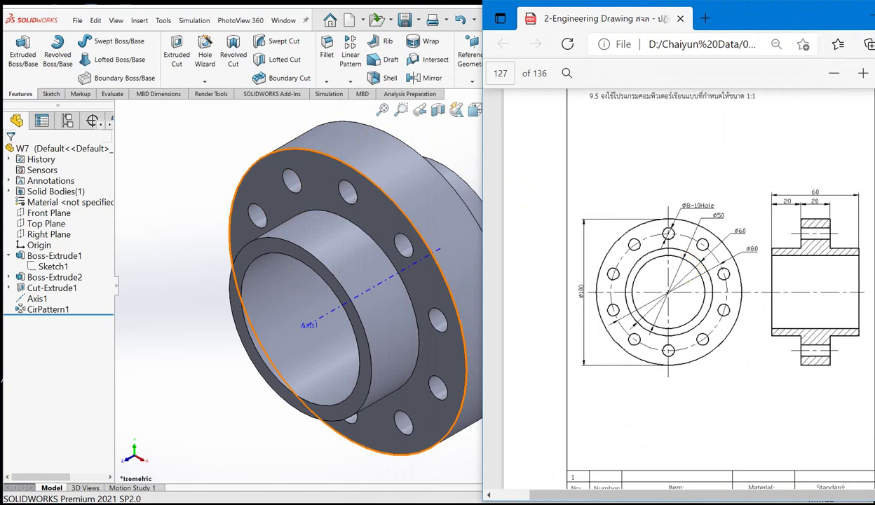
{"action": "left_click_drag", "start_coordinate": [802, 12], "coordinate": [832, 16]}
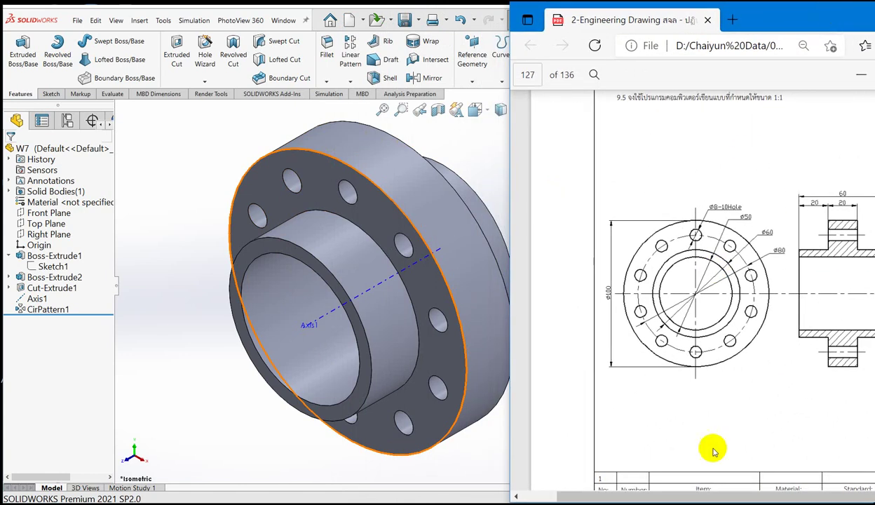
{"action": "left_click_drag", "start_coordinate": [674, 494], "coordinate": [723, 489]}
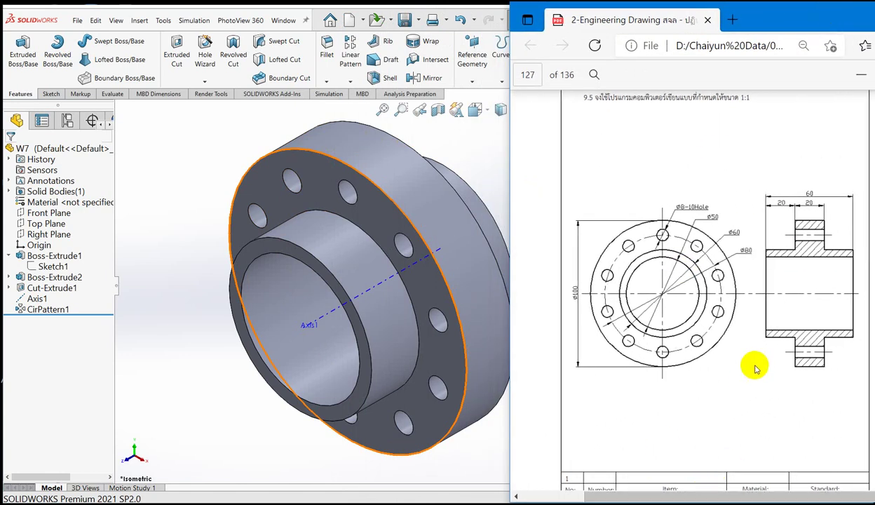
- Compare the flange model with the front and section views of the PDF drawing, switching between the two windows
{"action": "scroll", "coordinate": [221, 330], "scroll_direction": "up", "scroll_amount": 5}
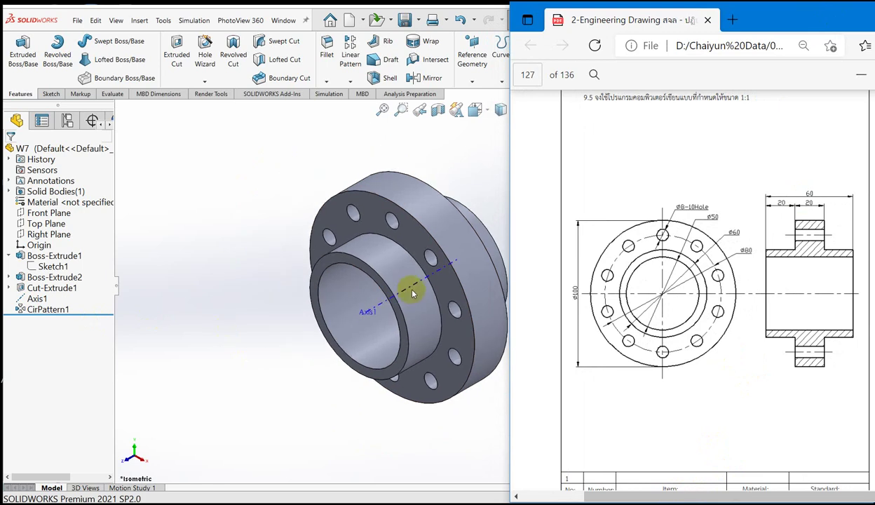
{"action": "scroll", "coordinate": [512, 288], "scroll_direction": "down", "scroll_amount": 1}
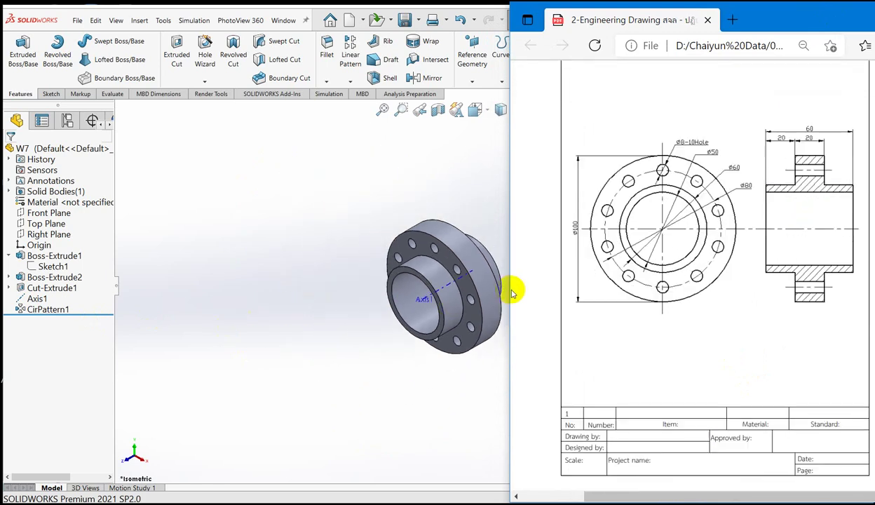
{"action": "scroll", "coordinate": [503, 295], "scroll_direction": "down", "scroll_amount": 1}
{"action": "scroll", "coordinate": [502, 294], "scroll_direction": "up", "scroll_amount": 5}
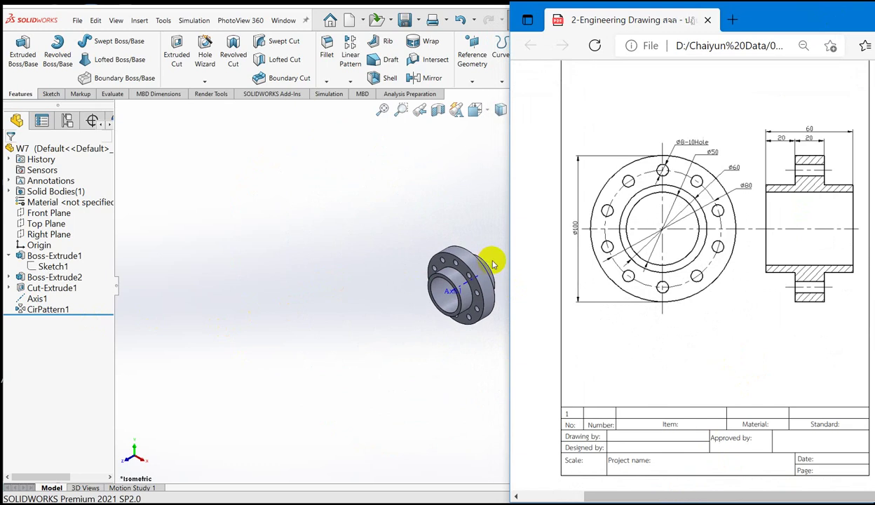
{"action": "scroll", "coordinate": [496, 274], "scroll_direction": "down", "scroll_amount": 5}
{"action": "left_click", "coordinate": [266, 329]}
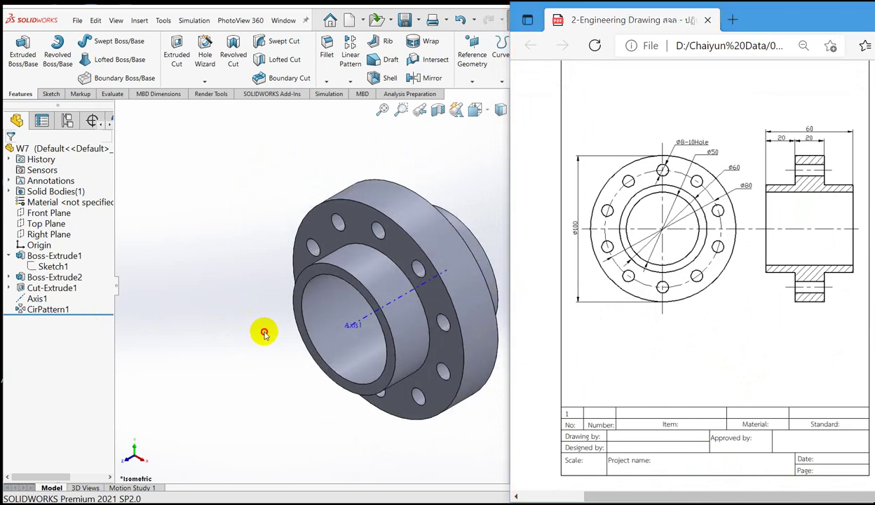
{"action": "scroll", "coordinate": [491, 313], "scroll_direction": "up", "scroll_amount": 3}
{"action": "scroll", "coordinate": [249, 309], "scroll_direction": "up", "scroll_amount": 2}
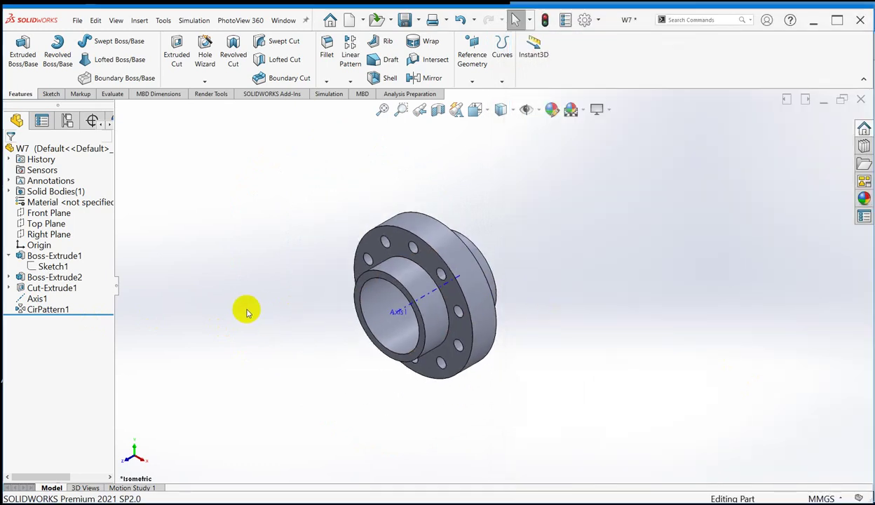
{"action": "scroll", "coordinate": [613, 306], "scroll_direction": "down", "scroll_amount": 6}
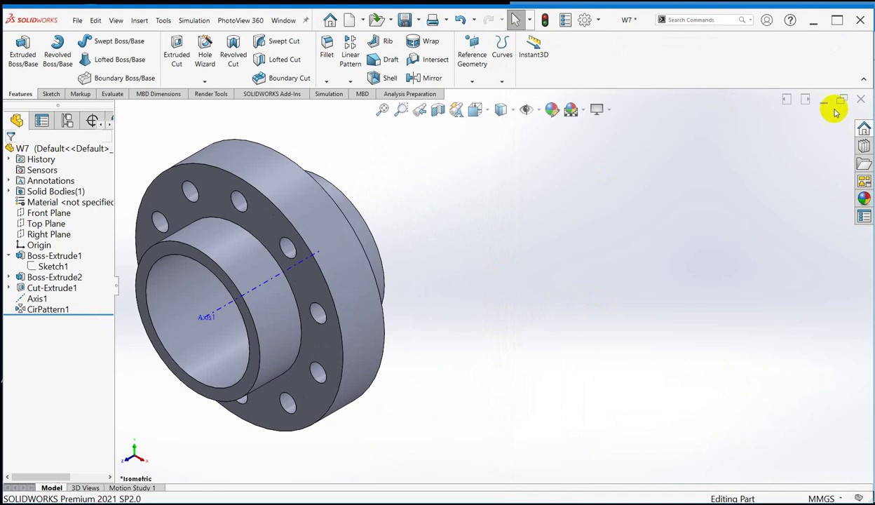
{"action": "key", "text": "alt+Tab"}
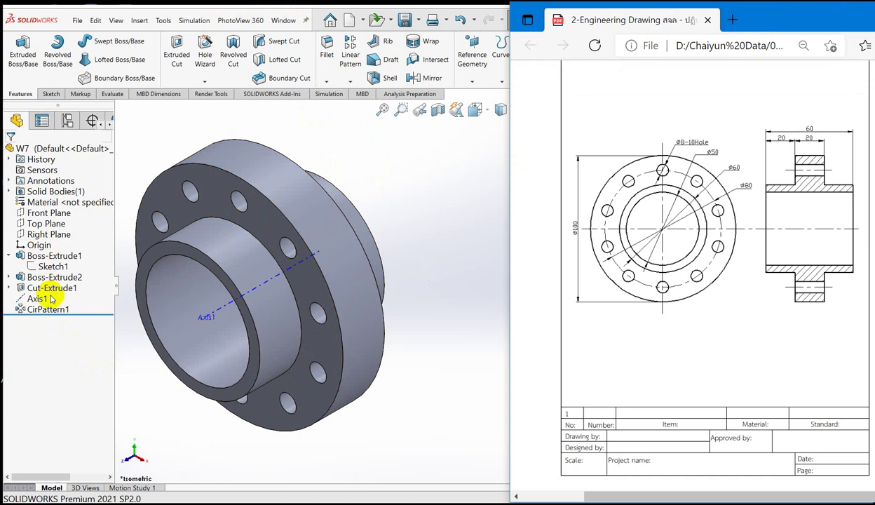
{"action": "left_click", "coordinate": [433, 290]}
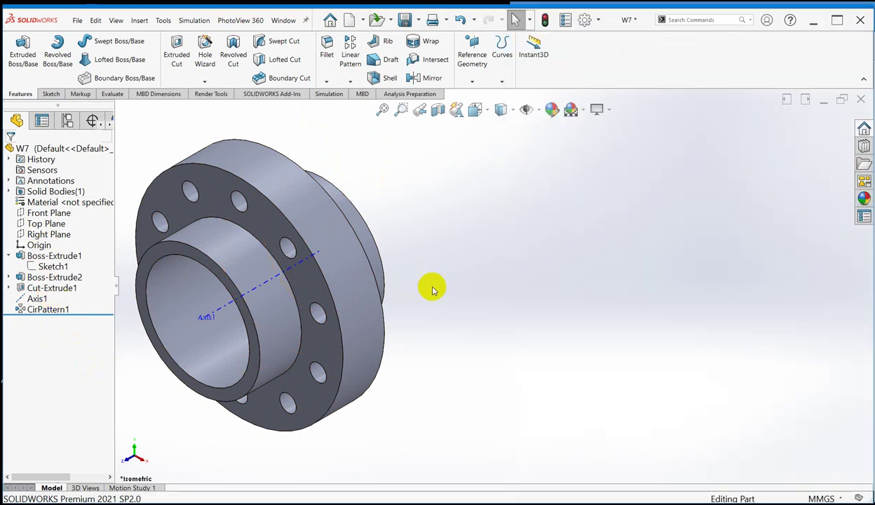
- Fit the whole flange in view and shift it sideways with the Pan command to free space beside it
{"action": "key", "text": "f"}
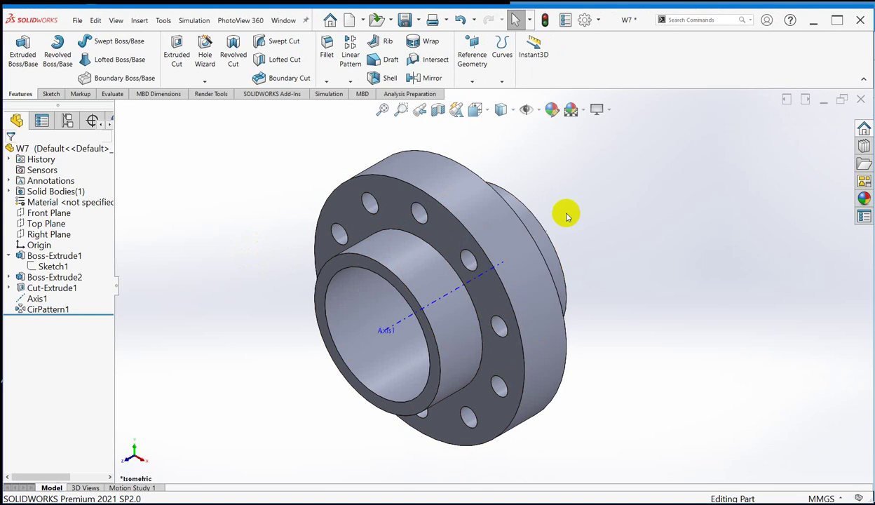
{"action": "right_click", "coordinate": [583, 209]}
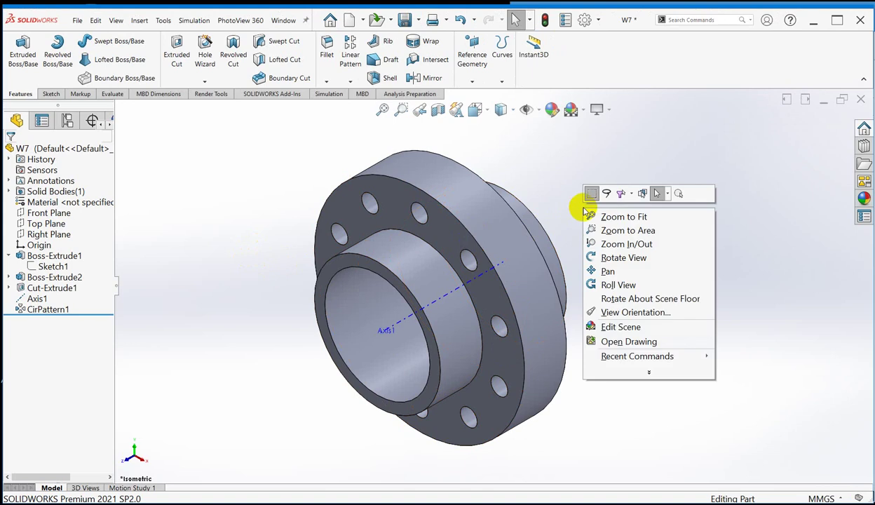
{"action": "left_click", "coordinate": [599, 160]}
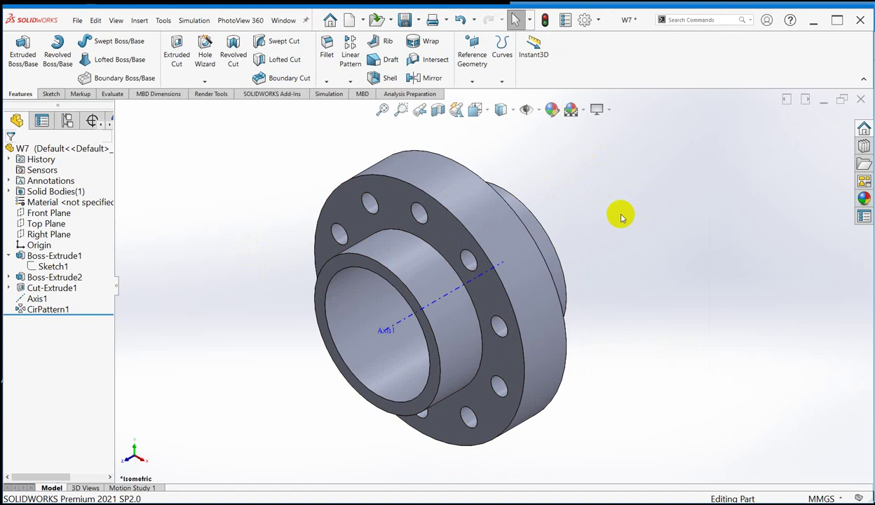
{"action": "right_click", "coordinate": [577, 176]}
{"action": "left_click", "coordinate": [539, 169]}
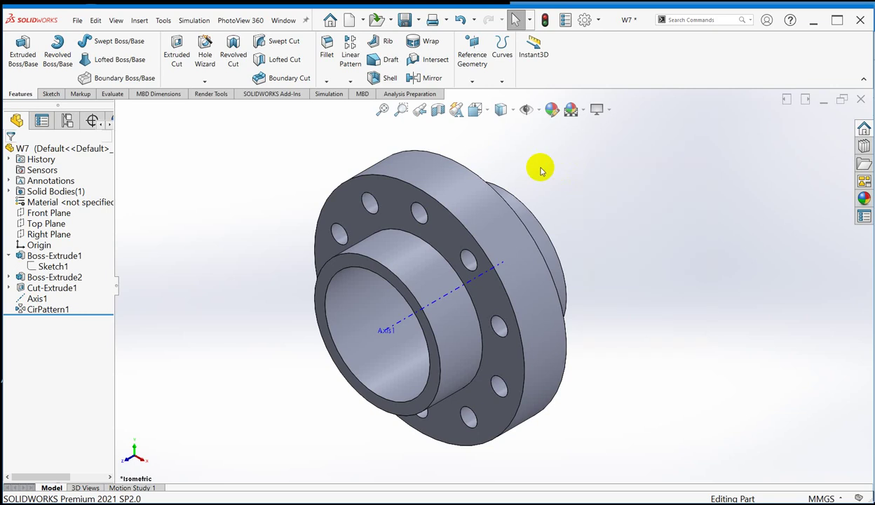
{"action": "right_click", "coordinate": [617, 180]}
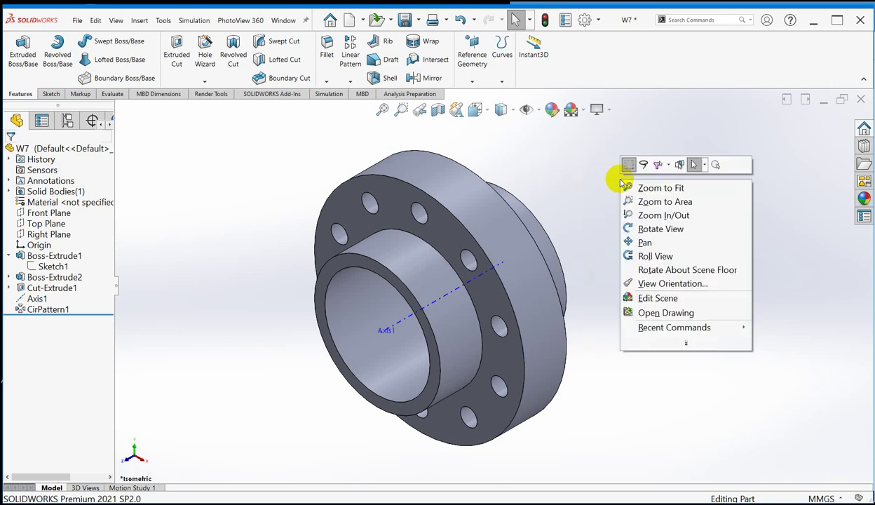
{"action": "left_click", "coordinate": [638, 243]}
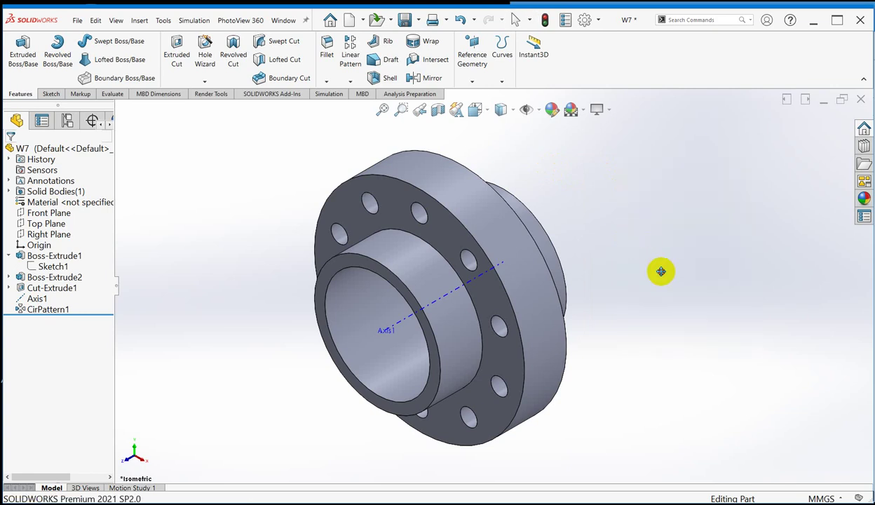
{"action": "left_click_drag", "start_coordinate": [661, 271], "coordinate": [470, 248]}
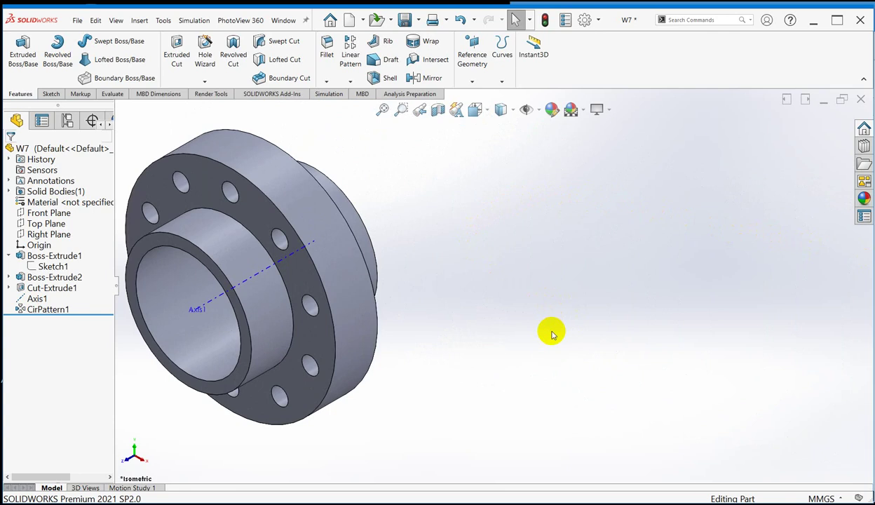
{"action": "right_click", "coordinate": [551, 251]}
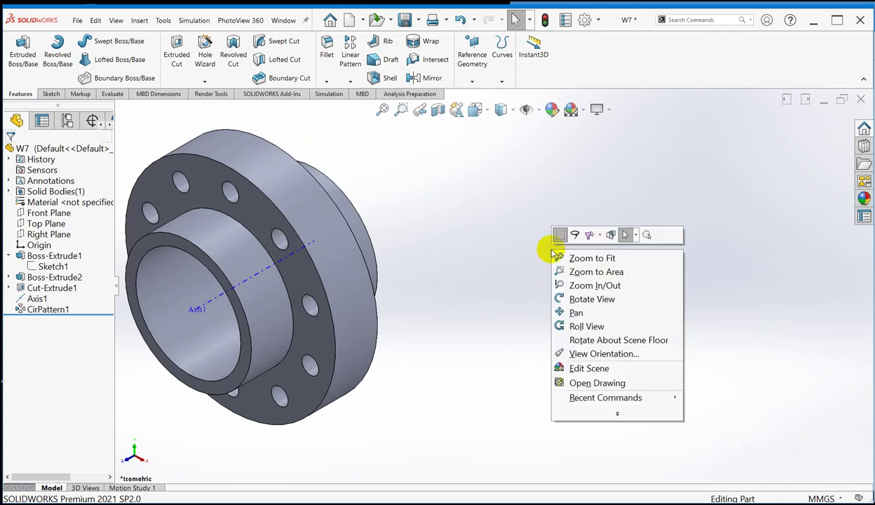
{"action": "left_click", "coordinate": [541, 242]}
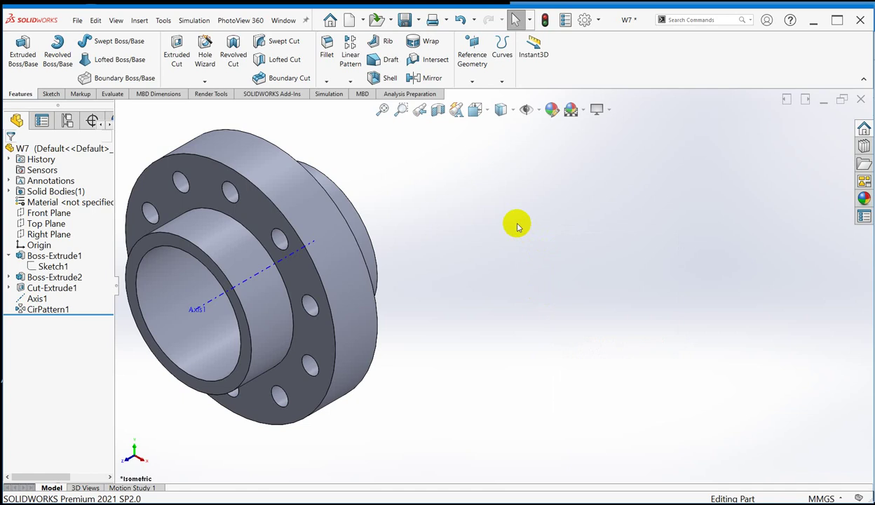
{"action": "right_click", "coordinate": [516, 226]}
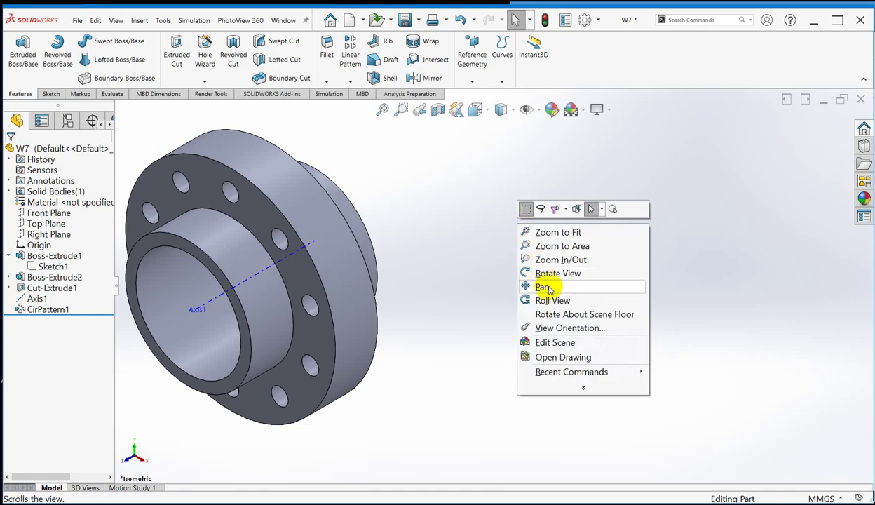
{"action": "left_click", "coordinate": [541, 284]}
{"action": "right_click", "coordinate": [540, 199]}
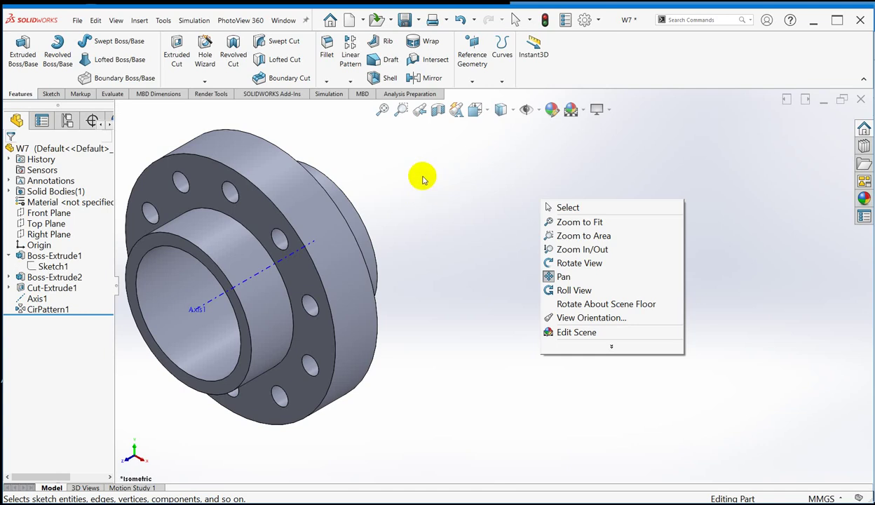
{"action": "right_click", "coordinate": [448, 184]}
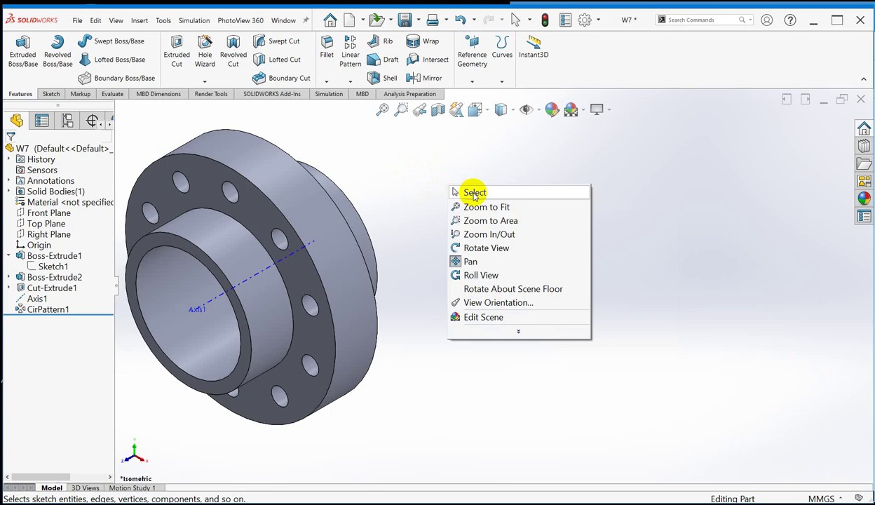
{"action": "left_click", "coordinate": [473, 192]}
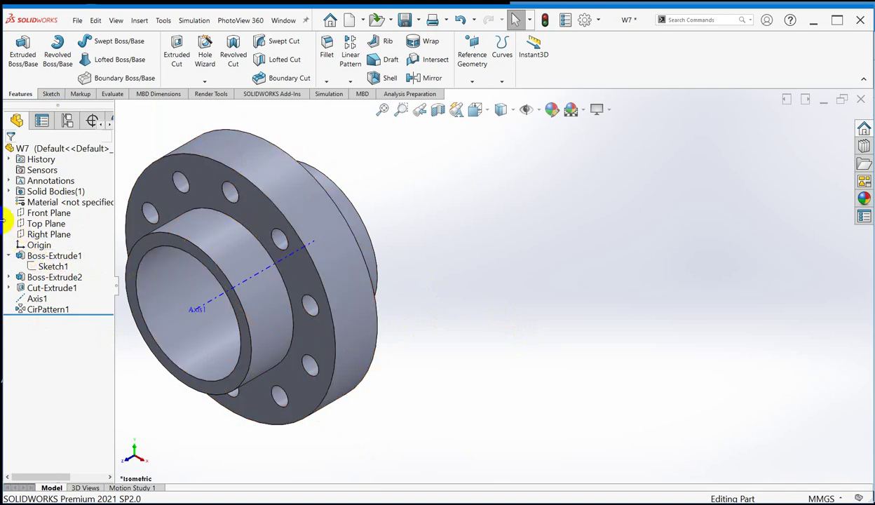
- Review Boss-Extrude1, its Sketch1 and Boss-Extrude2 by highlighting each one's geometry on the flange
{"action": "left_click", "coordinate": [42, 257]}
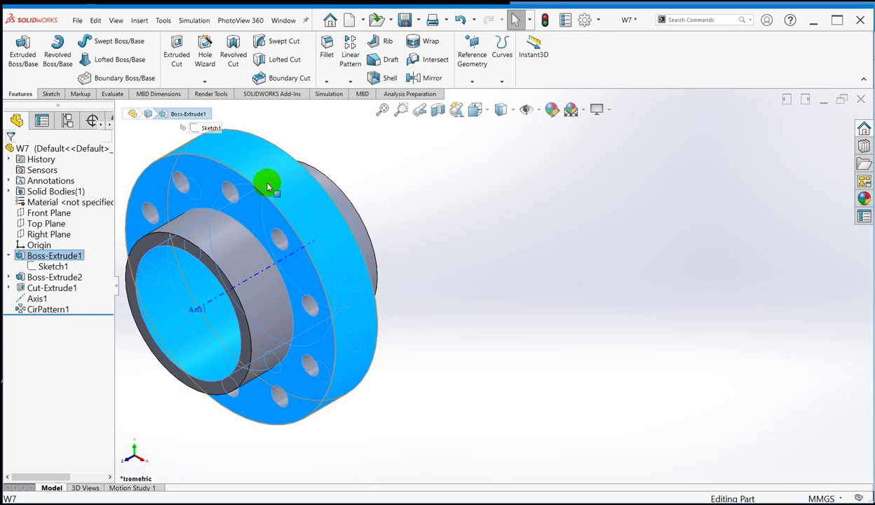
{"action": "left_click", "coordinate": [46, 269]}
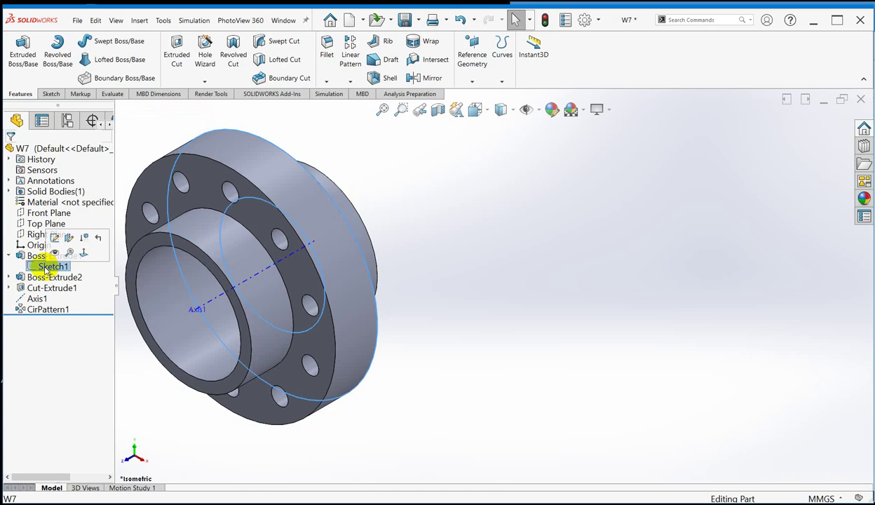
{"action": "left_click", "coordinate": [545, 218]}
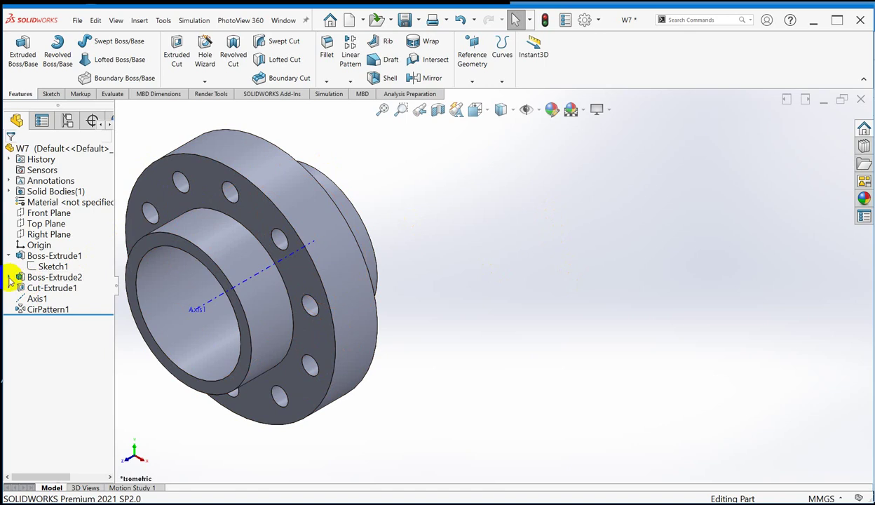
{"action": "left_click", "coordinate": [62, 279]}
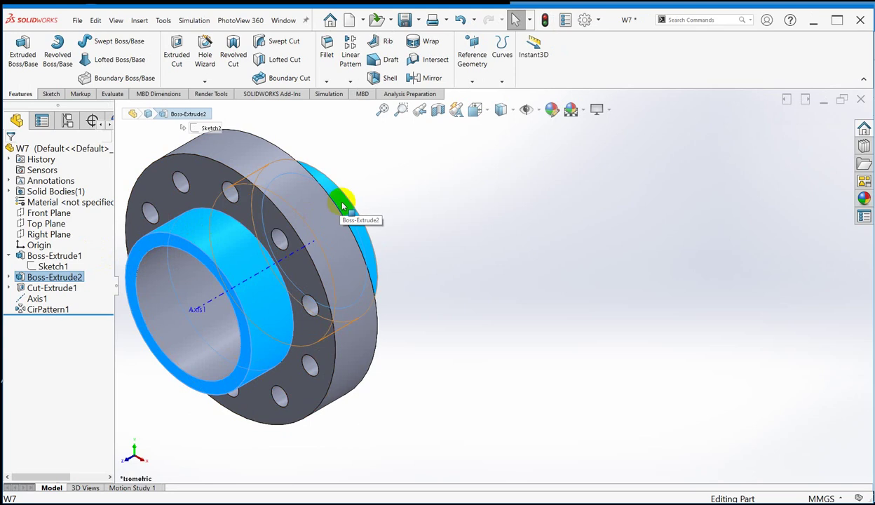
- Open the sketch under the Cut-Extrude1 bolt hole feature for editing
{"action": "left_click", "coordinate": [427, 195]}
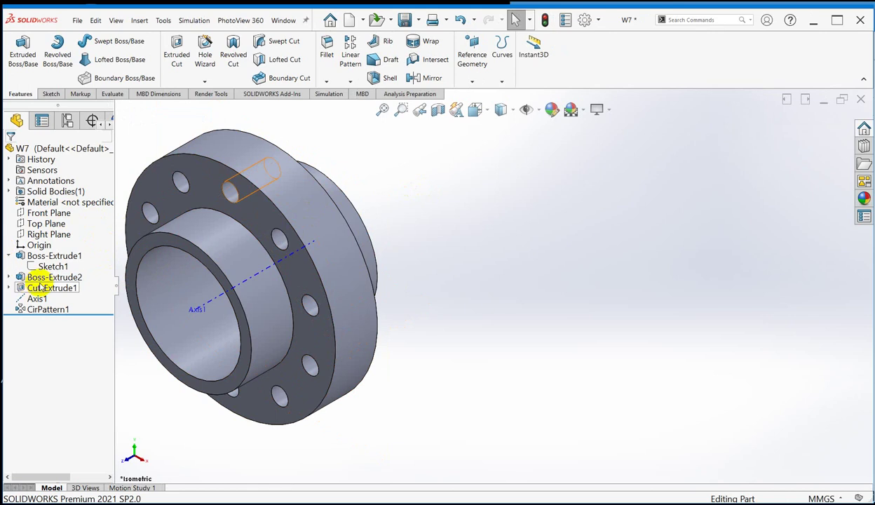
{"action": "left_click", "coordinate": [35, 290]}
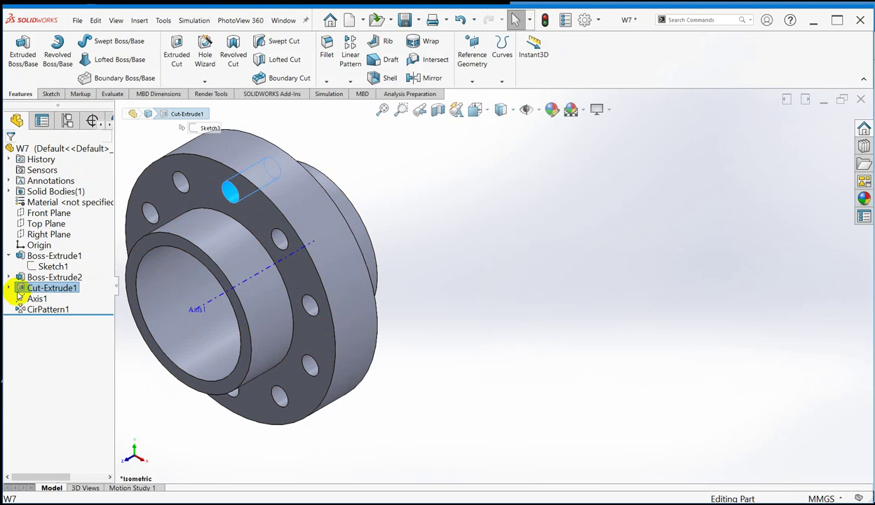
{"action": "left_click", "coordinate": [470, 262]}
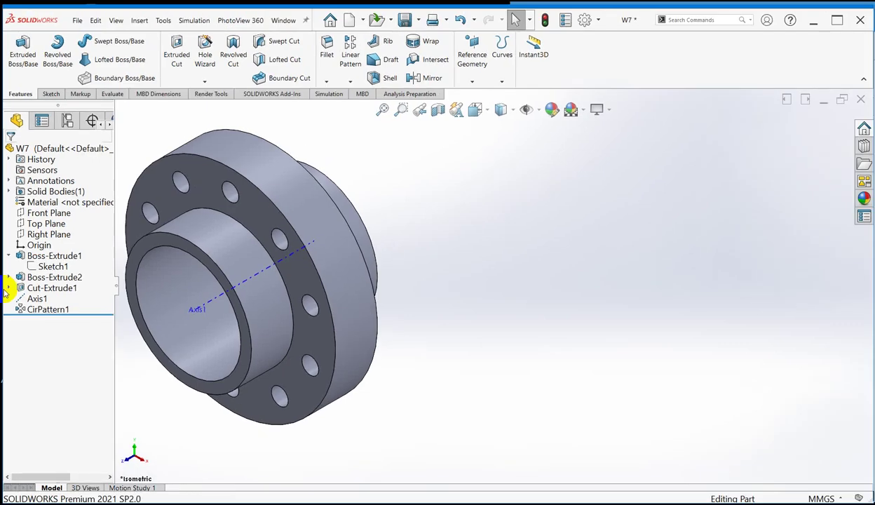
{"action": "left_click", "coordinate": [9, 288]}
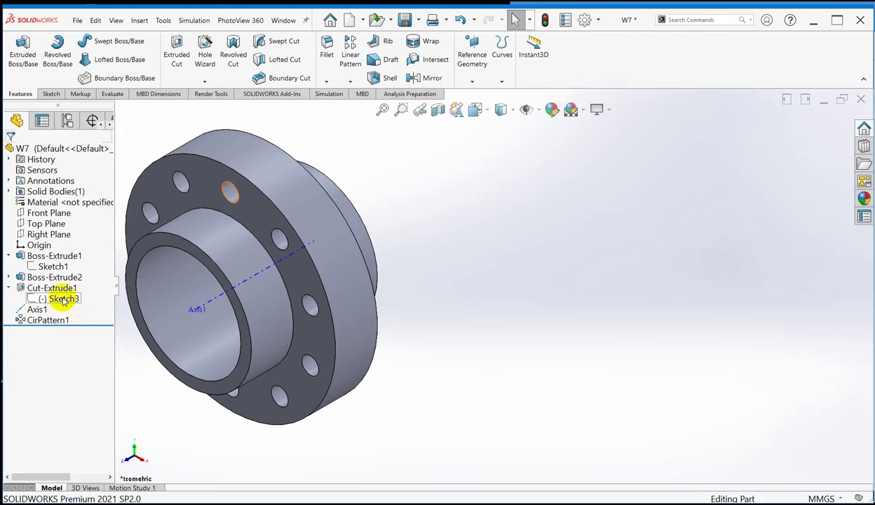
{"action": "left_click", "coordinate": [63, 300]}
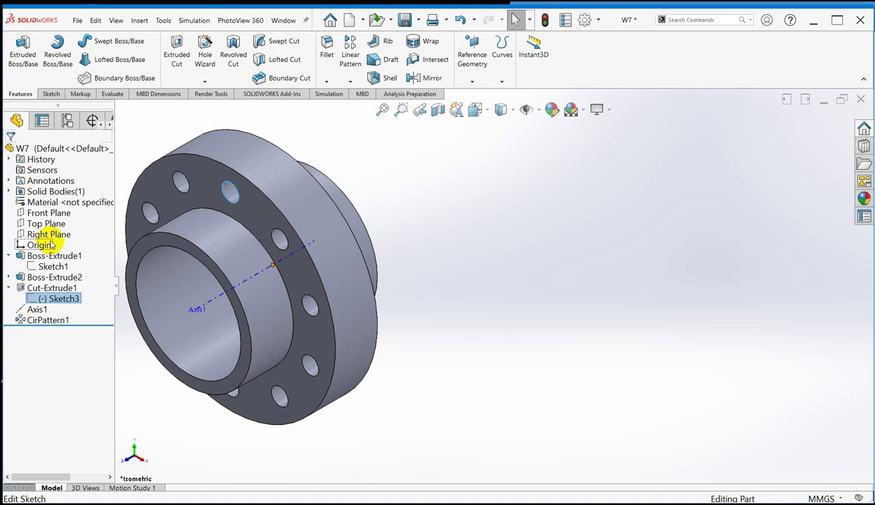
{"action": "right_click", "coordinate": [53, 300]}
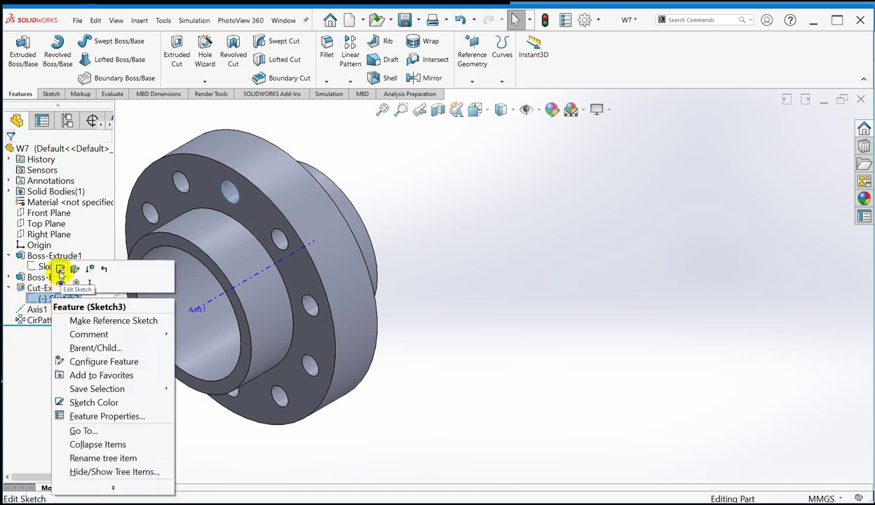
{"action": "left_click", "coordinate": [61, 271]}
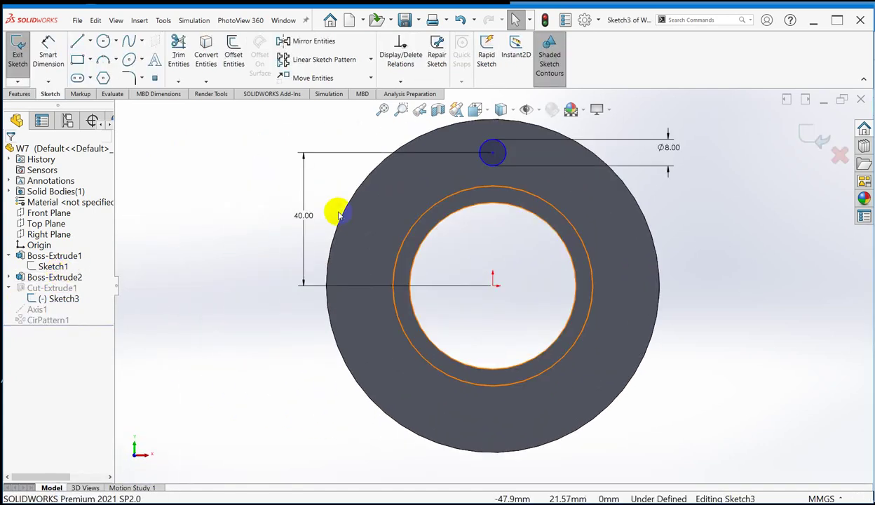
- Set the bolt hole circle's diameter to 12 mm, exit the sketch and show the flange in isometric view
{"action": "scroll", "coordinate": [495, 137], "scroll_direction": "down", "scroll_amount": 2}
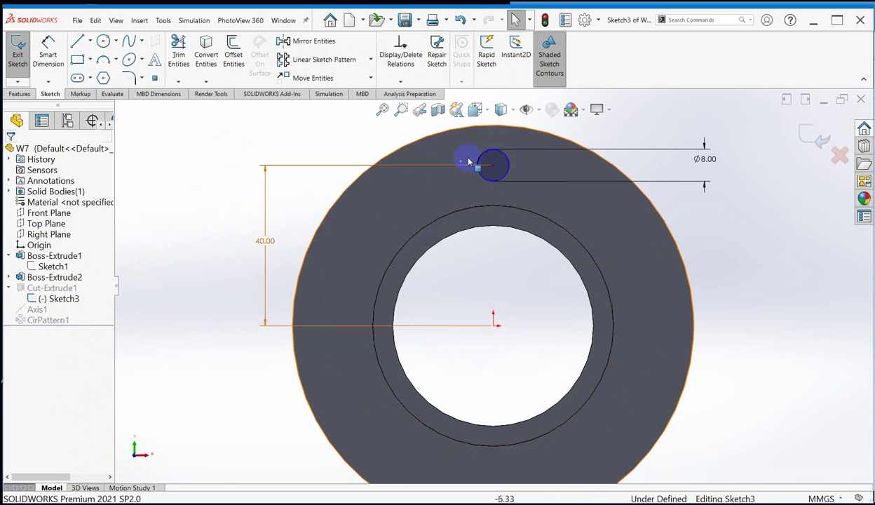
{"action": "double_click", "coordinate": [704, 161]}
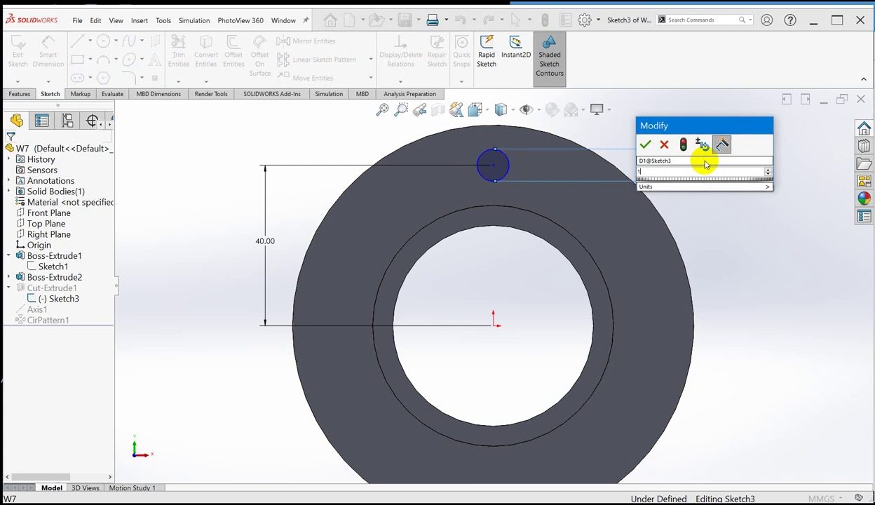
{"action": "key", "text": "Return"}
{"action": "left_click", "coordinate": [704, 161]}
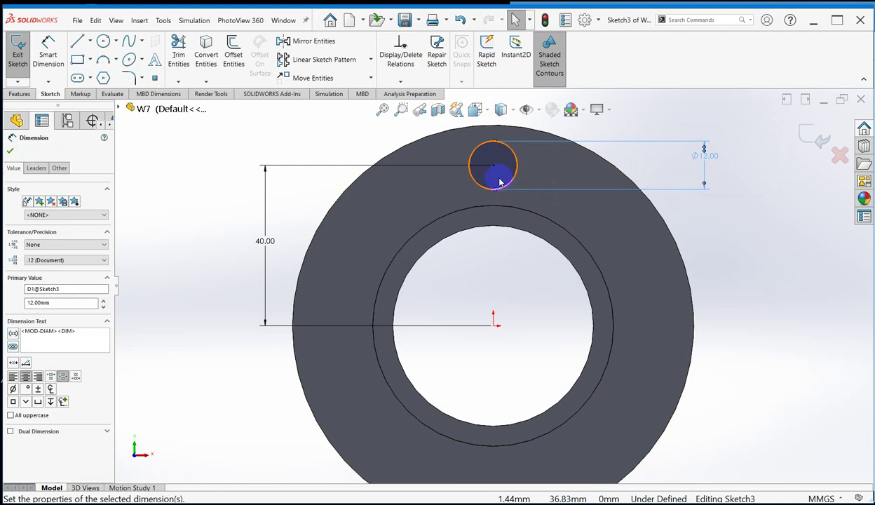
{"action": "left_click", "coordinate": [10, 151]}
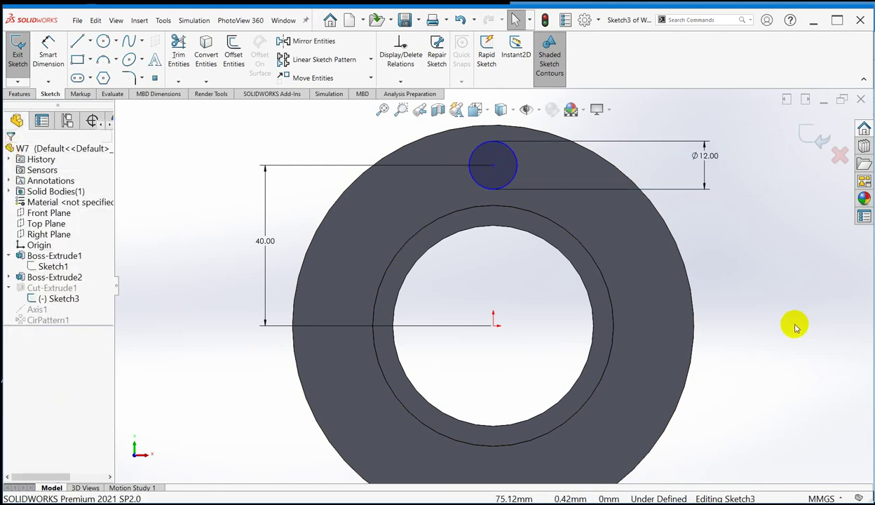
{"action": "left_click", "coordinate": [808, 139]}
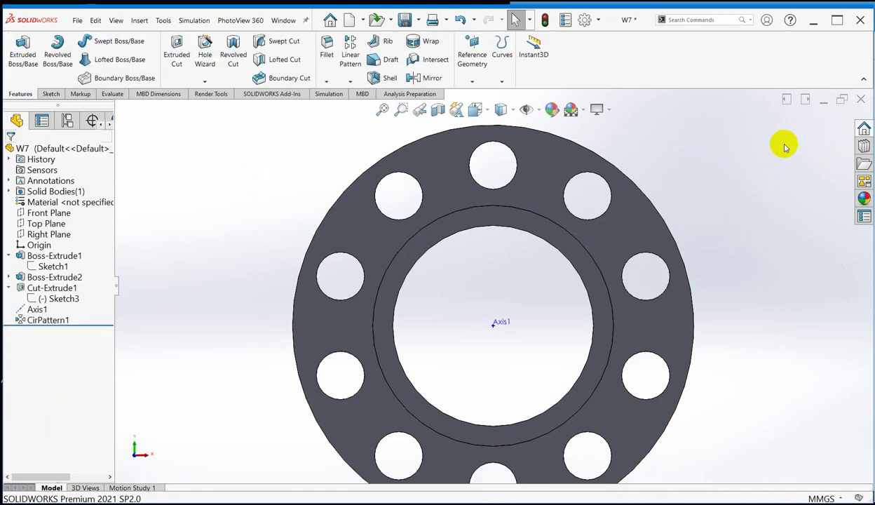
{"action": "key", "text": "ctrl+7"}
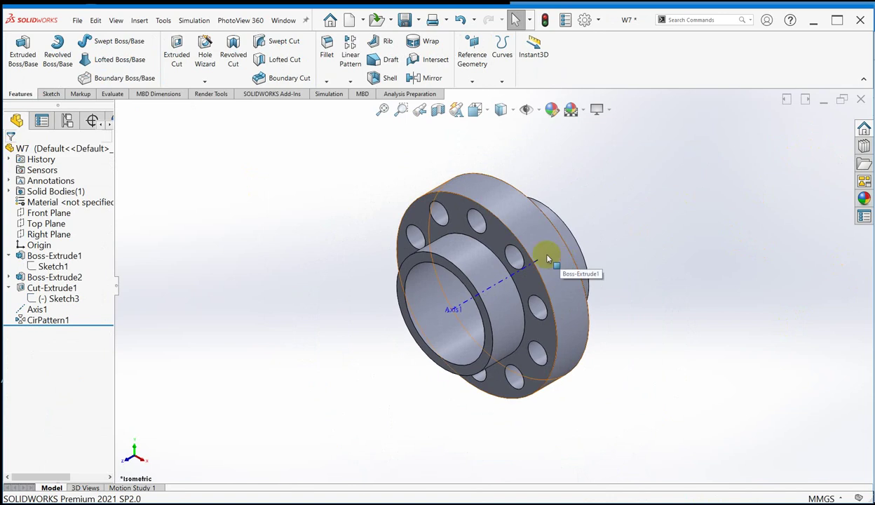
{"action": "scroll", "coordinate": [514, 255], "scroll_direction": "down", "scroll_amount": 2}
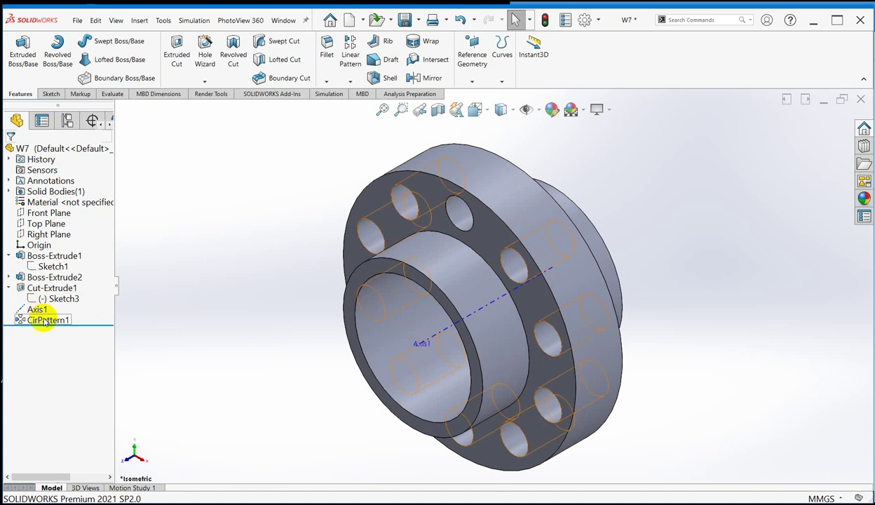
- Edit the Cut-Extrude1 sketch again, set the hole diameter to 8 mm, and return to the isometric view of the part
{"action": "mouse_move", "coordinate": [48, 319]}
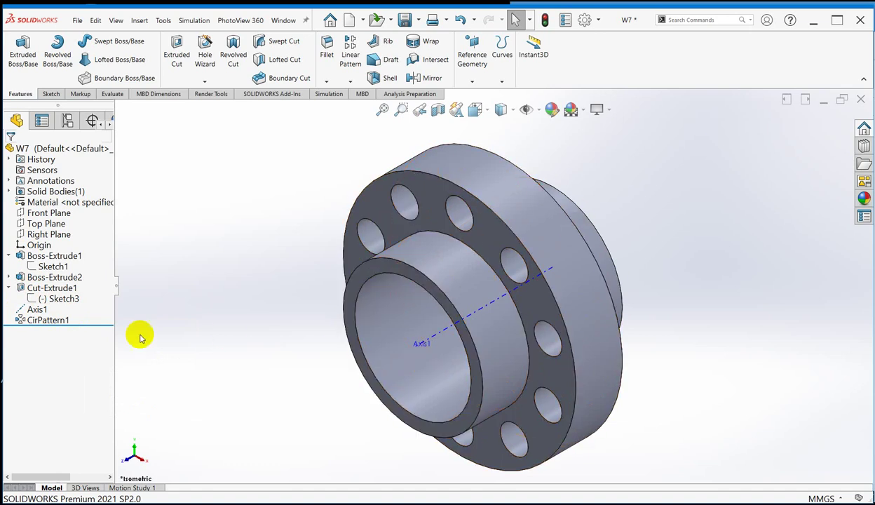
{"action": "right_click", "coordinate": [60, 299]}
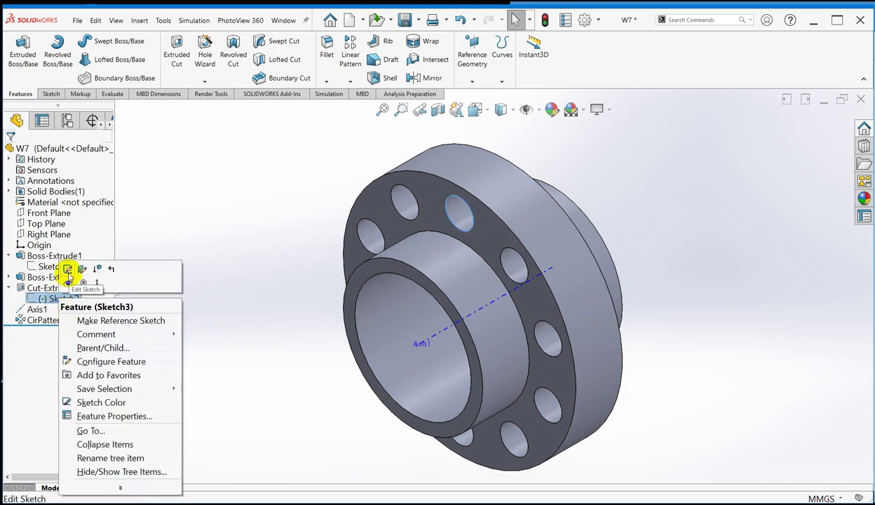
{"action": "left_click", "coordinate": [68, 268]}
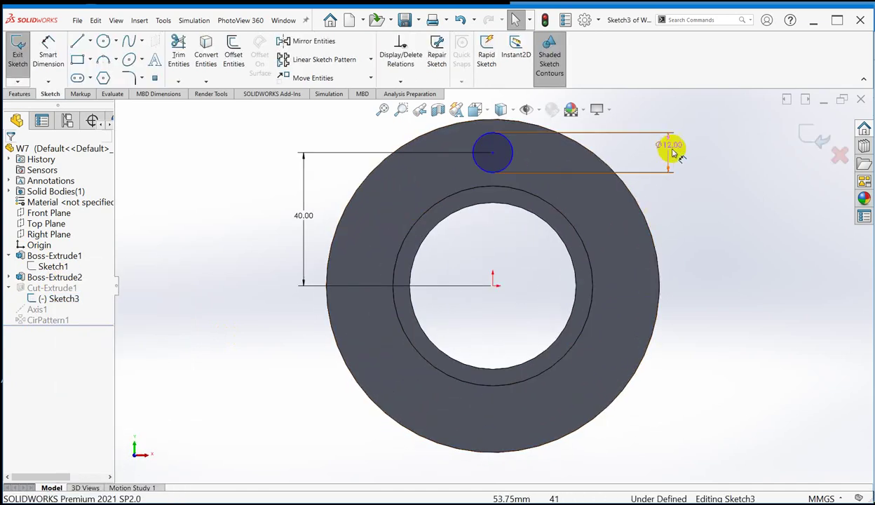
{"action": "double_click", "coordinate": [669, 144]}
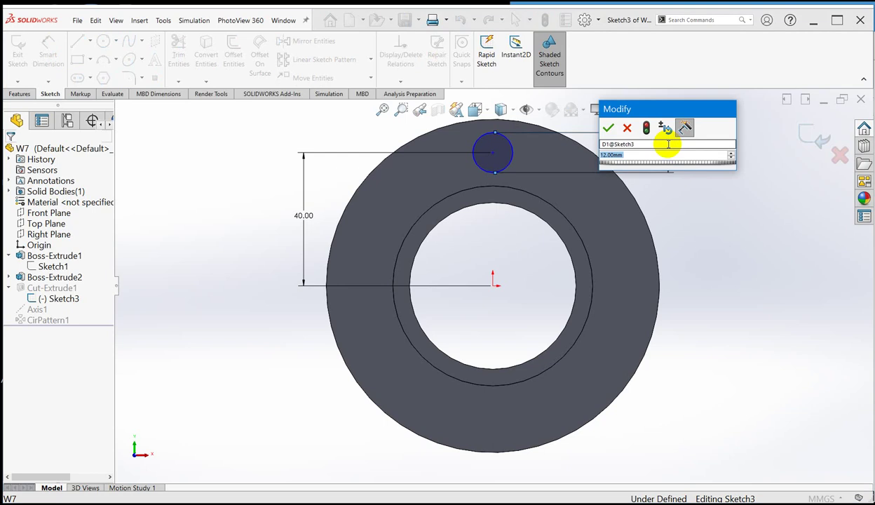
{"action": "left_click", "coordinate": [608, 128]}
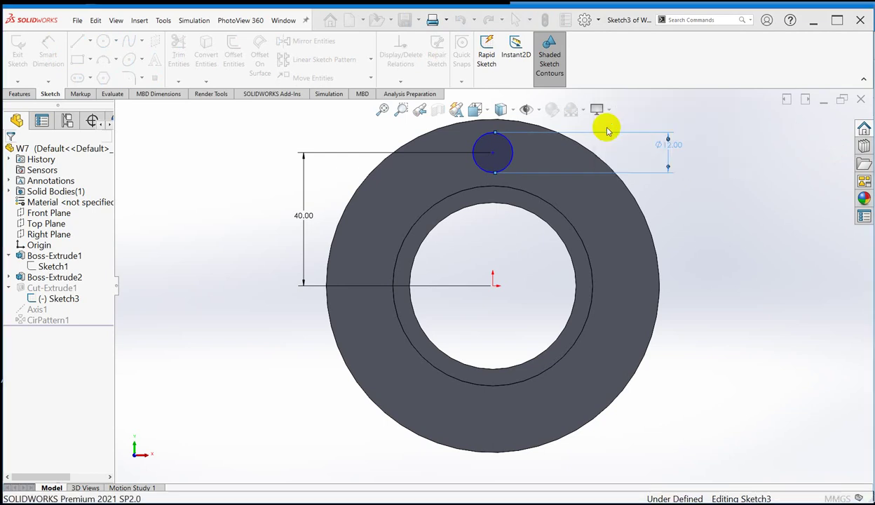
{"action": "left_click", "coordinate": [819, 139]}
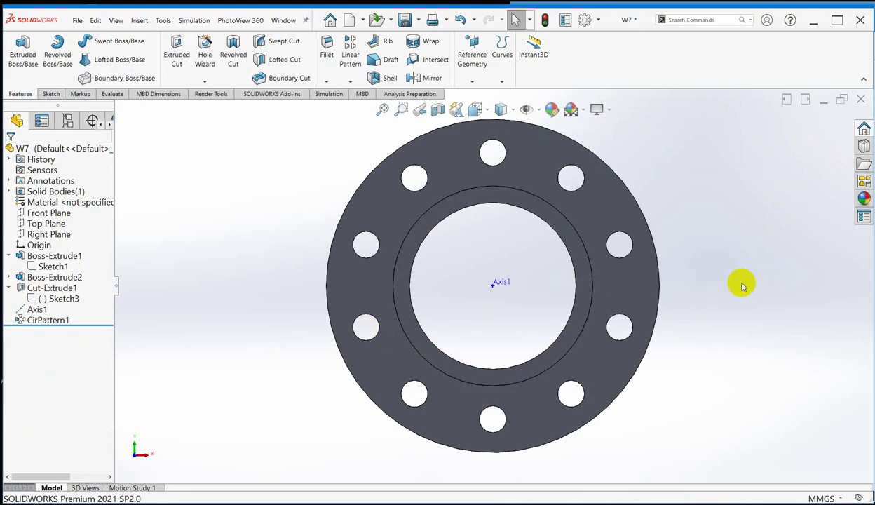
{"action": "left_click", "coordinate": [760, 275]}
{"action": "key", "text": "ctrl+7"}
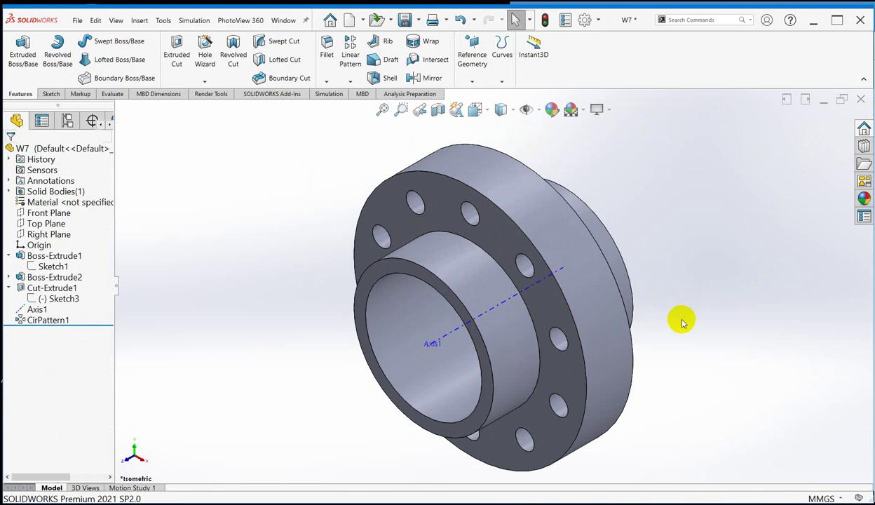
- Highlight the circular pattern and examine its hole instances relative to the original hole on the flange
{"action": "scroll", "coordinate": [561, 382], "scroll_direction": "down", "scroll_amount": 2}
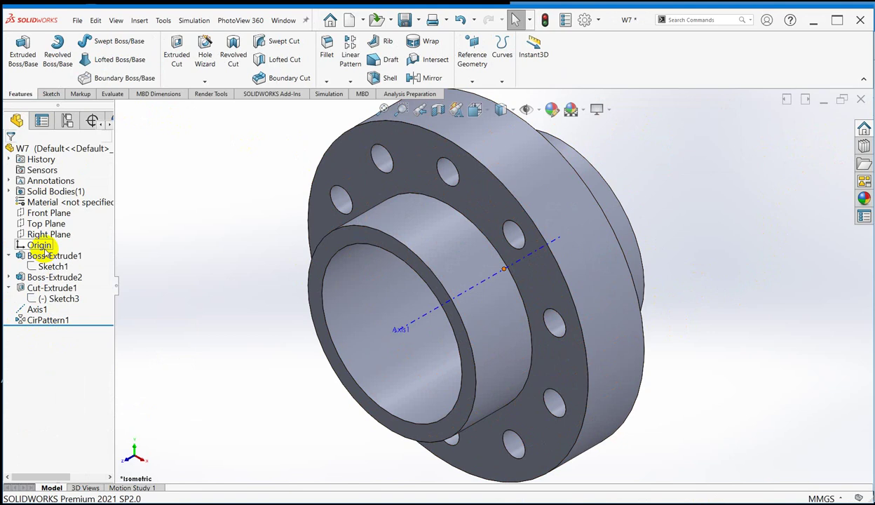
{"action": "scroll", "coordinate": [629, 250], "scroll_direction": "down", "scroll_amount": 1}
{"action": "scroll", "coordinate": [596, 277], "scroll_direction": "up", "scroll_amount": 4}
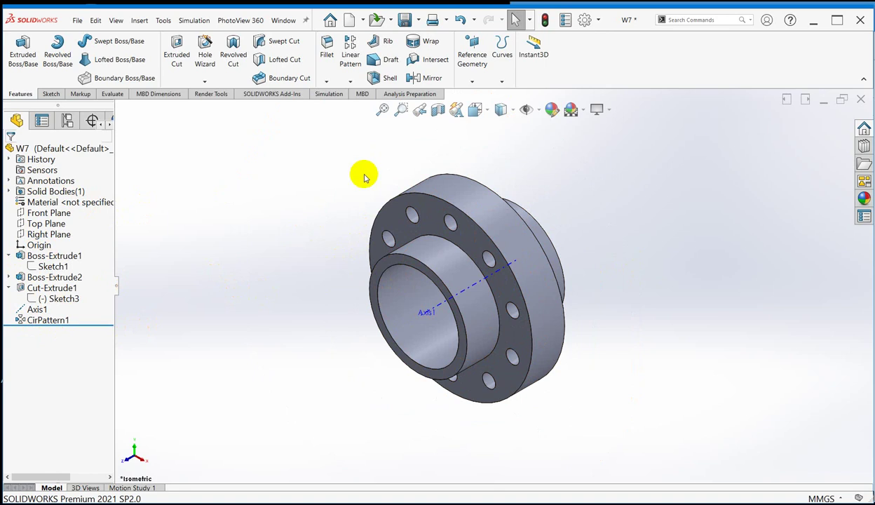
{"action": "left_click", "coordinate": [46, 320]}
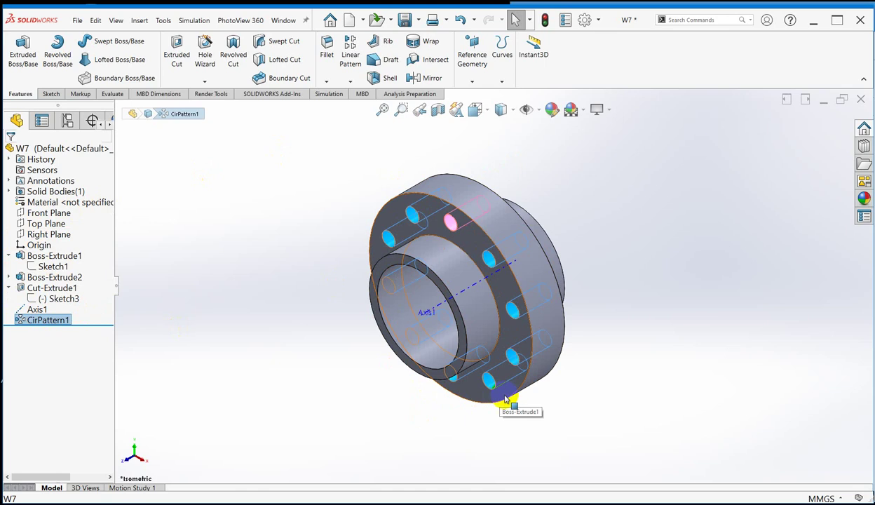
{"action": "mouse_move", "coordinate": [35, 325]}
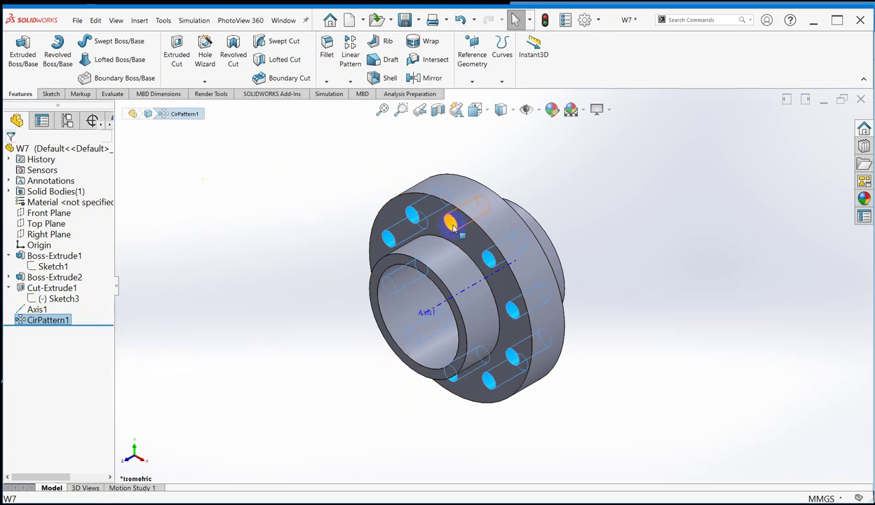
{"action": "scroll", "coordinate": [451, 228], "scroll_direction": "down", "scroll_amount": 4}
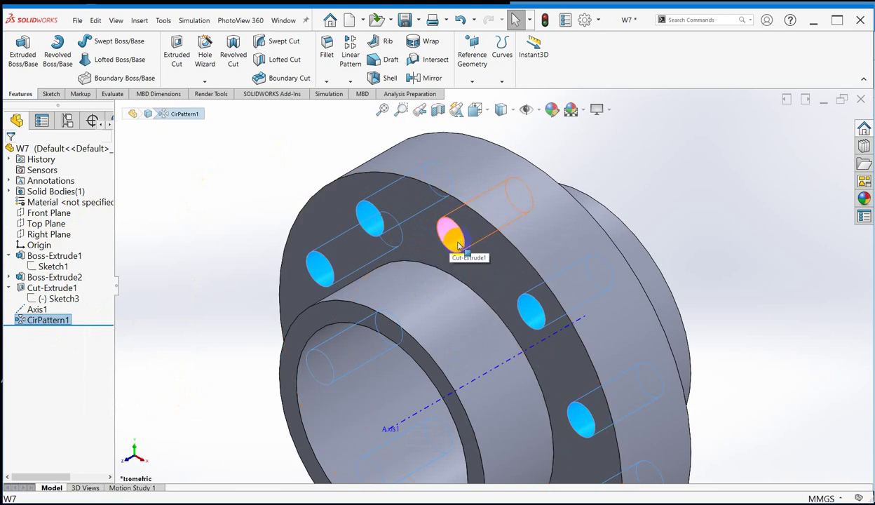
{"action": "scroll", "coordinate": [457, 245], "scroll_direction": "up", "scroll_amount": 3}
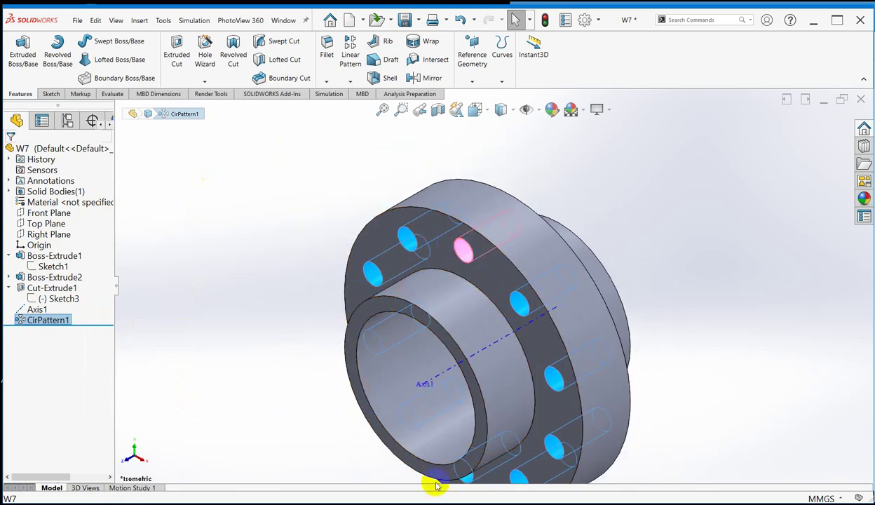
{"action": "left_click", "coordinate": [211, 289]}
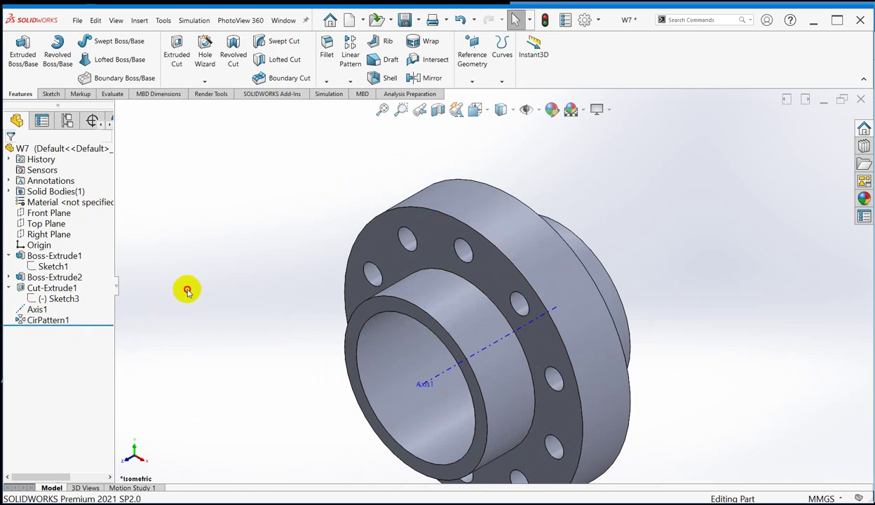
- Edit the circular pattern of flange holes, set its instance spacing angle to 120 degrees, and accept the change
{"action": "right_click", "coordinate": [37, 321]}
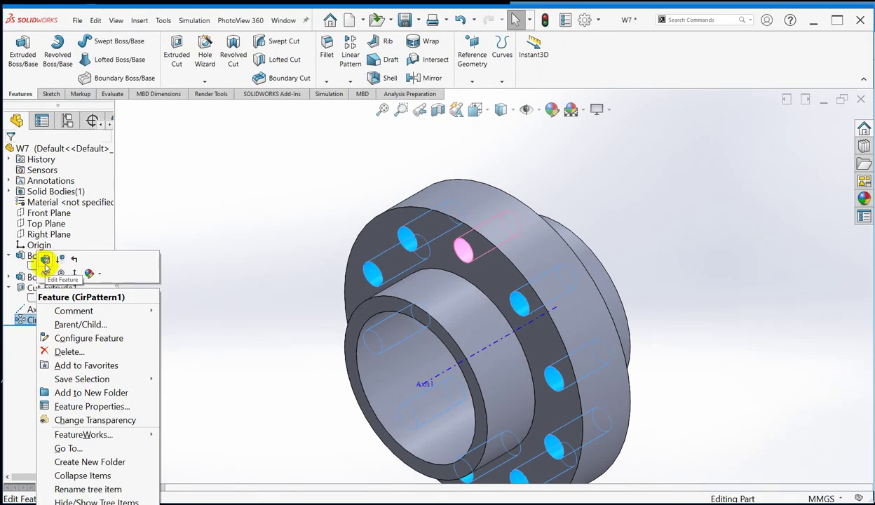
{"action": "left_click", "coordinate": [140, 245]}
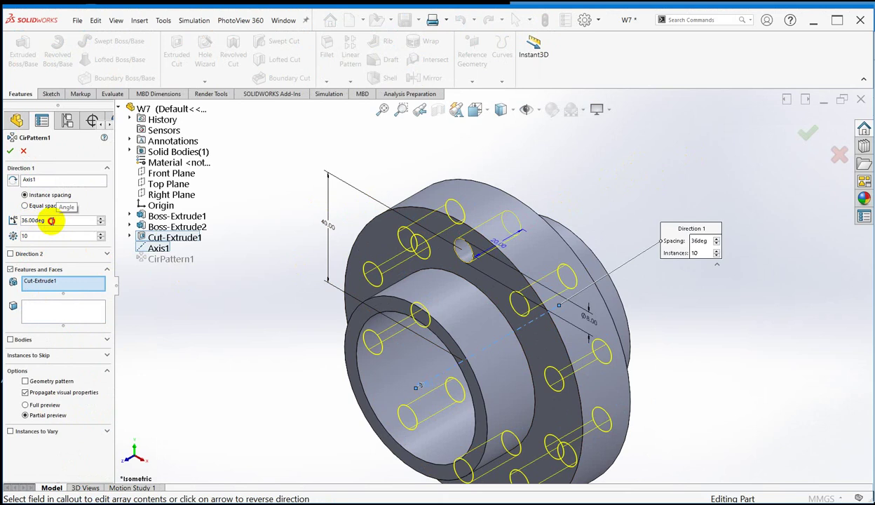
{"action": "left_click_drag", "start_coordinate": [51, 220], "coordinate": [19, 220]}
{"action": "type", "text": "120"}
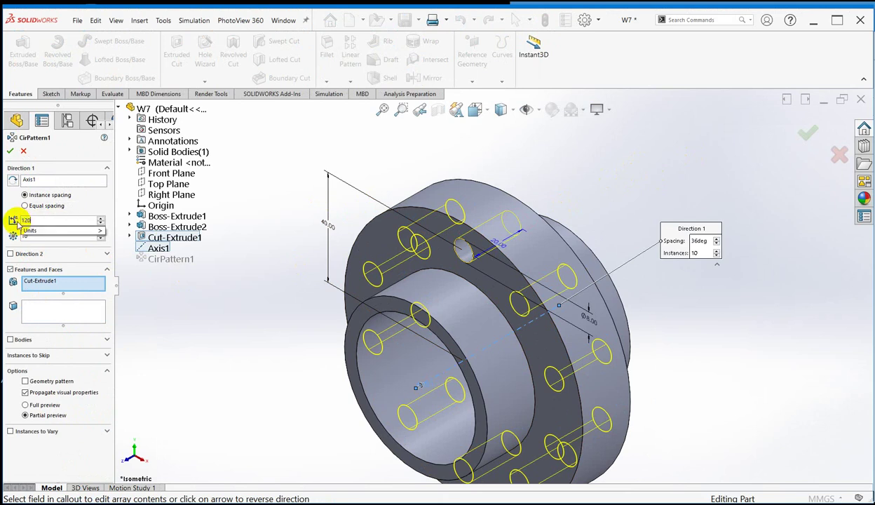
{"action": "key", "text": "Return"}
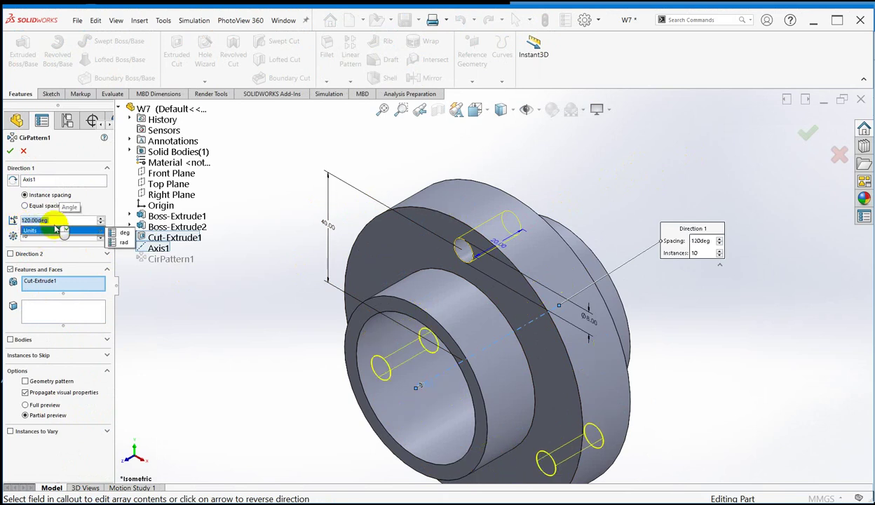
{"action": "left_click", "coordinate": [809, 133]}
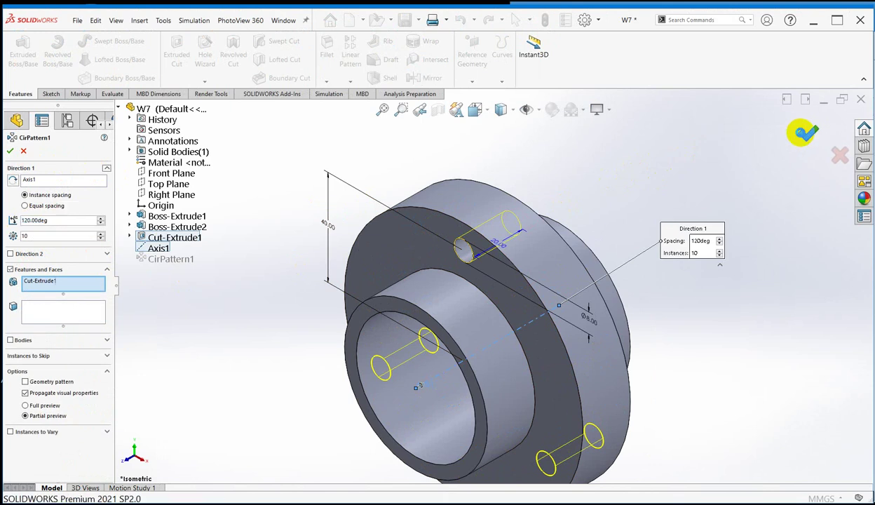
{"action": "middle_click_drag", "start_coordinate": [761, 201], "coordinate": [699, 232]}
{"action": "scroll", "coordinate": [574, 285], "scroll_direction": "down", "scroll_amount": 2}
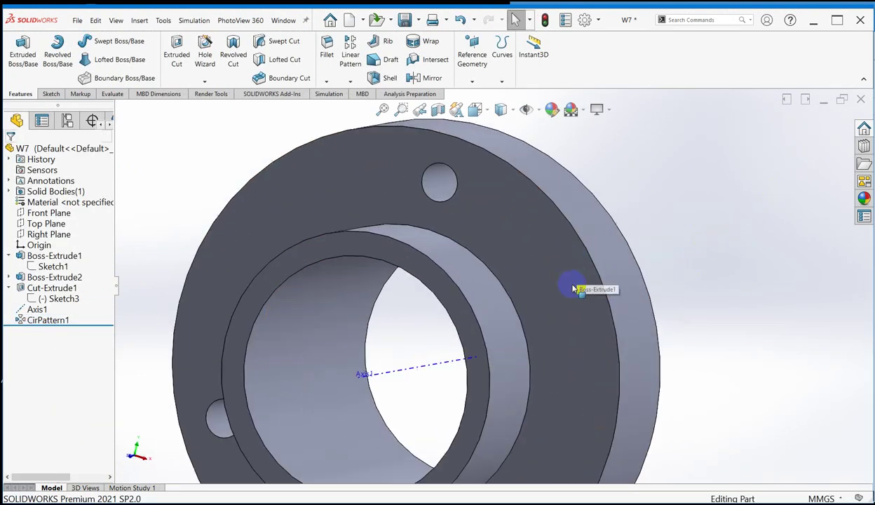
{"action": "scroll", "coordinate": [574, 285], "scroll_direction": "up", "scroll_amount": 2}
{"action": "scroll", "coordinate": [389, 389], "scroll_direction": "down", "scroll_amount": 2}
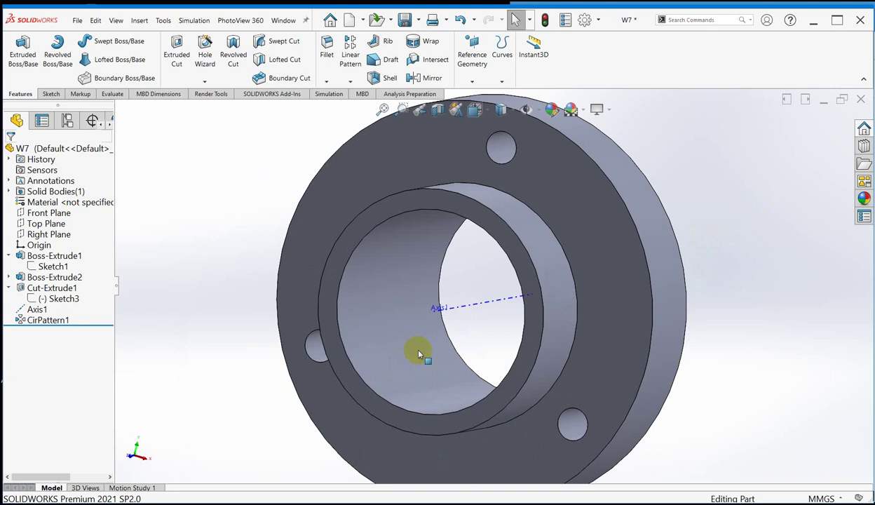
- Edit the circular pattern of flange holes, set its instance spacing angle to 36 degrees, and accept the change
{"action": "right_click", "coordinate": [40, 320]}
{"action": "left_click", "coordinate": [53, 258]}
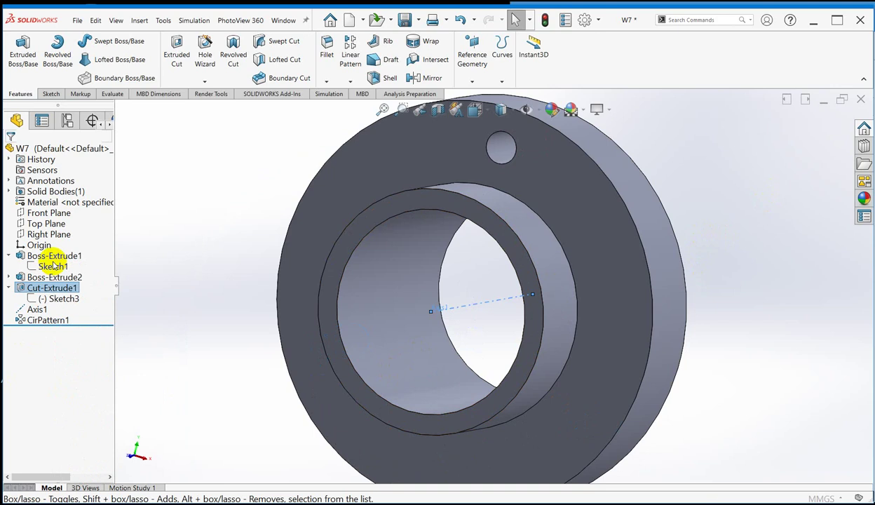
{"action": "left_click", "coordinate": [31, 220]}
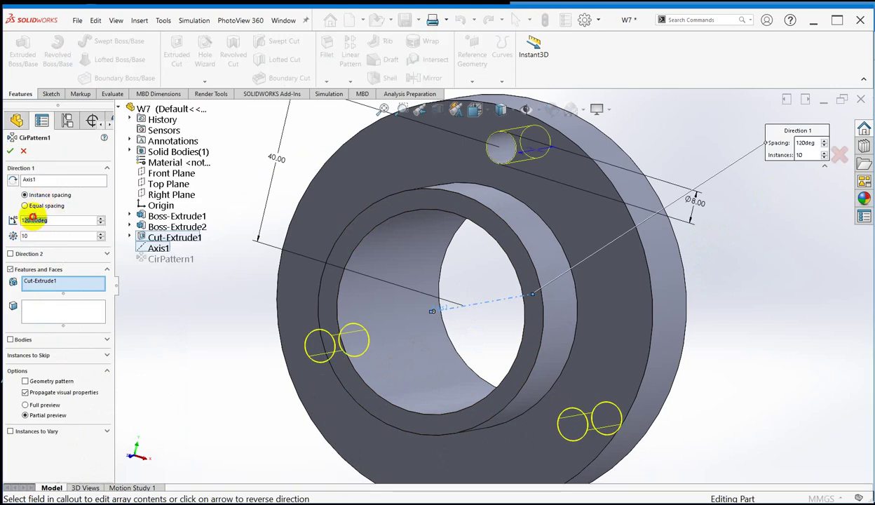
{"action": "type", "text": "36"}
{"action": "key", "text": "Return"}
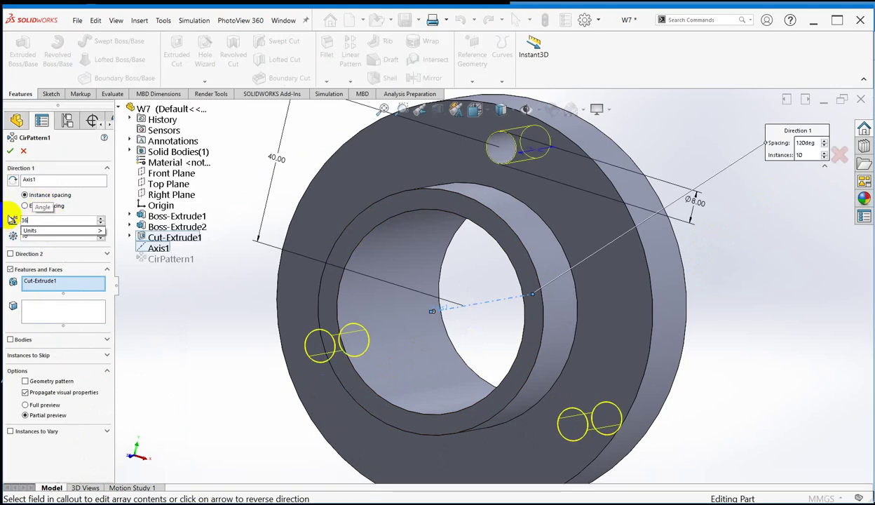
{"action": "left_click", "coordinate": [10, 151]}
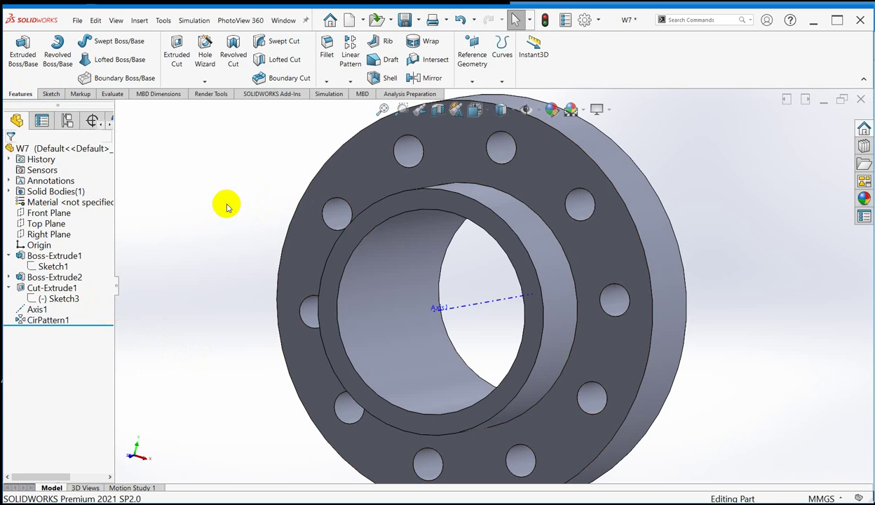
- Show the flange in isometric view and examine the patterned bolt holes and the axis through the bore
{"action": "key", "text": "ctrl+7"}
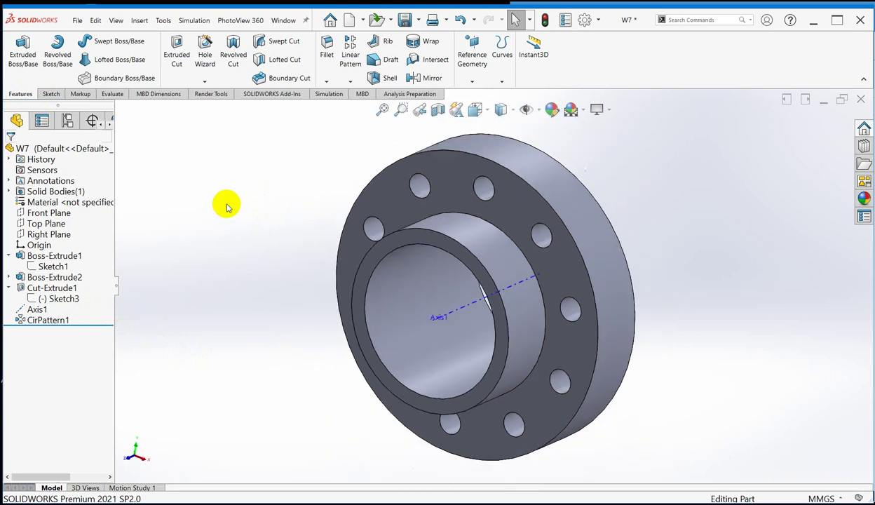
{"action": "scroll", "coordinate": [487, 284], "scroll_direction": "up", "scroll_amount": 3}
{"action": "scroll", "coordinate": [487, 301], "scroll_direction": "down", "scroll_amount": 1}
{"action": "scroll", "coordinate": [488, 300], "scroll_direction": "down", "scroll_amount": 6}
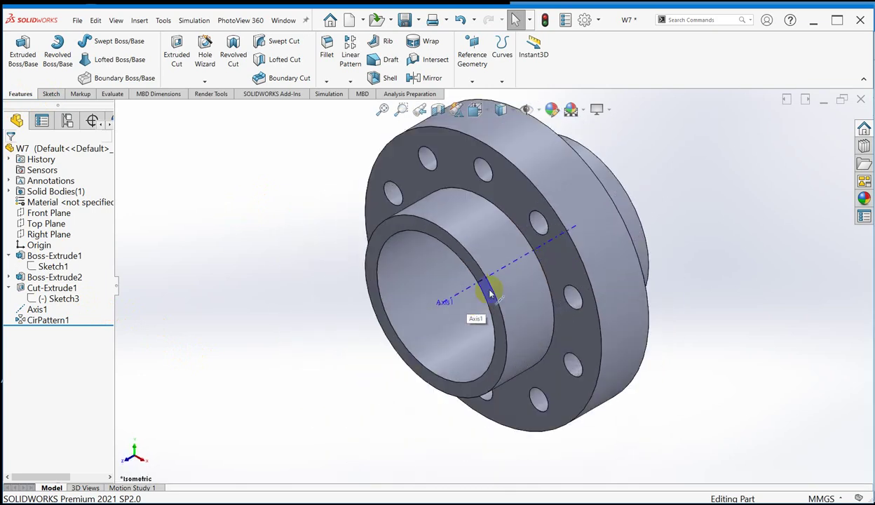
{"action": "scroll", "coordinate": [631, 203], "scroll_direction": "up", "scroll_amount": 1}
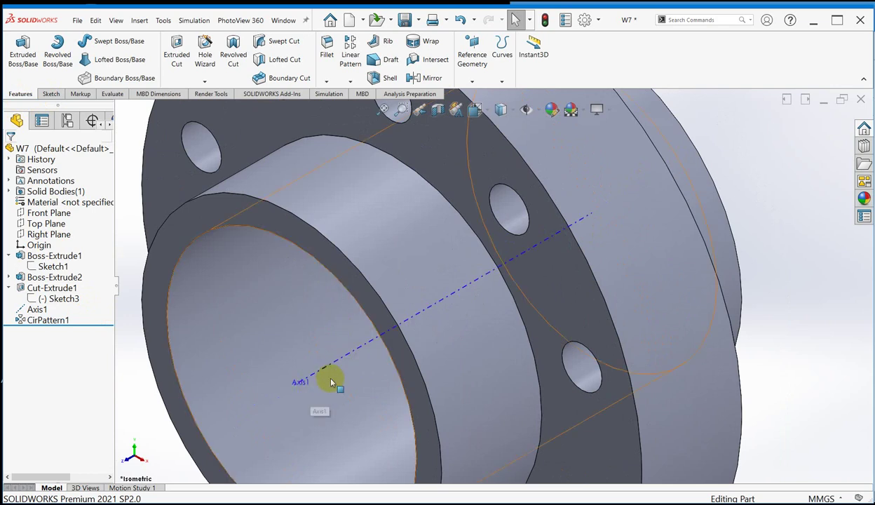
{"action": "scroll", "coordinate": [649, 245], "scroll_direction": "up", "scroll_amount": 3}
{"action": "scroll", "coordinate": [761, 231], "scroll_direction": "up", "scroll_amount": 1}
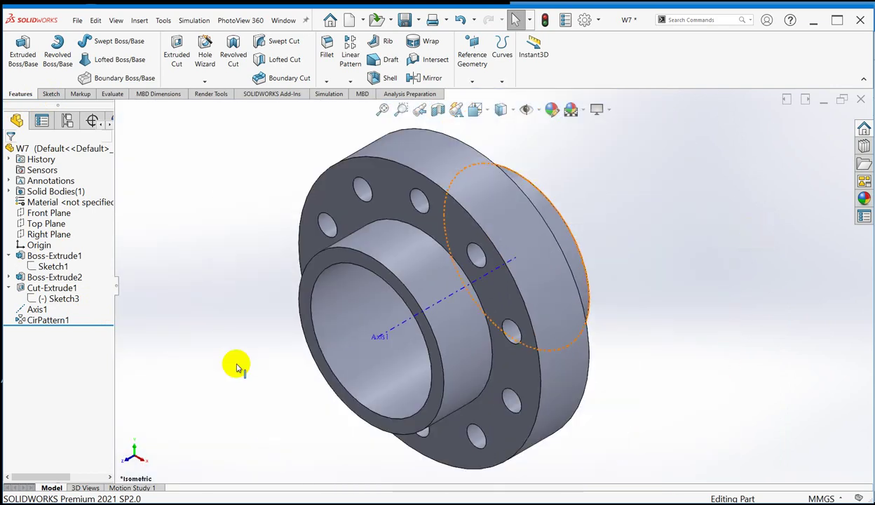
{"action": "scroll", "coordinate": [238, 363], "scroll_direction": "down", "scroll_amount": 1}
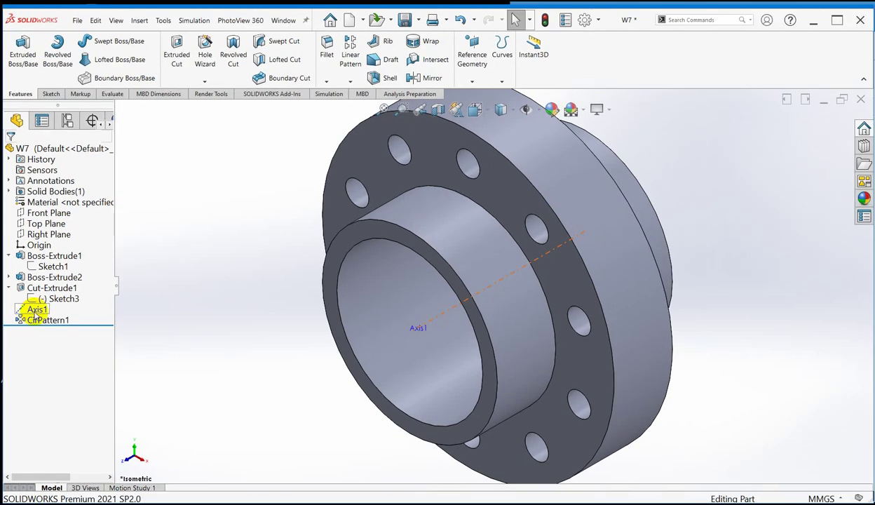
{"action": "left_click", "coordinate": [38, 313]}
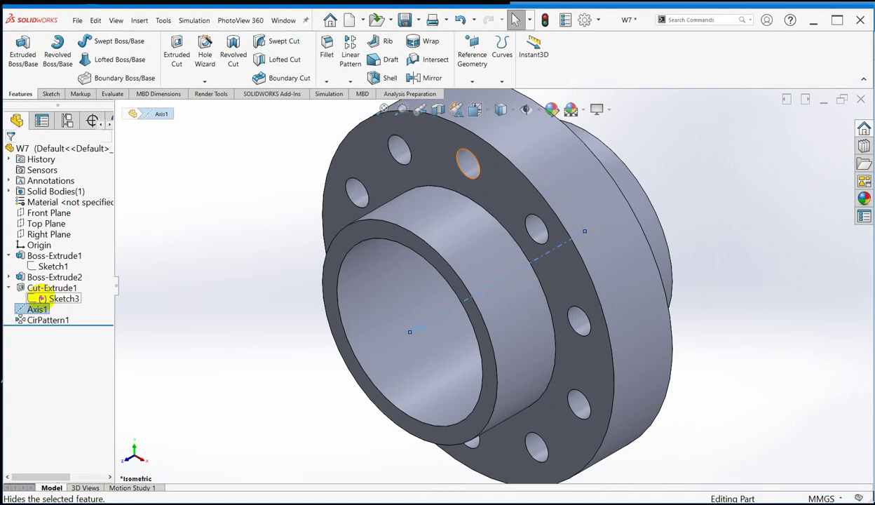
{"action": "left_click", "coordinate": [32, 309]}
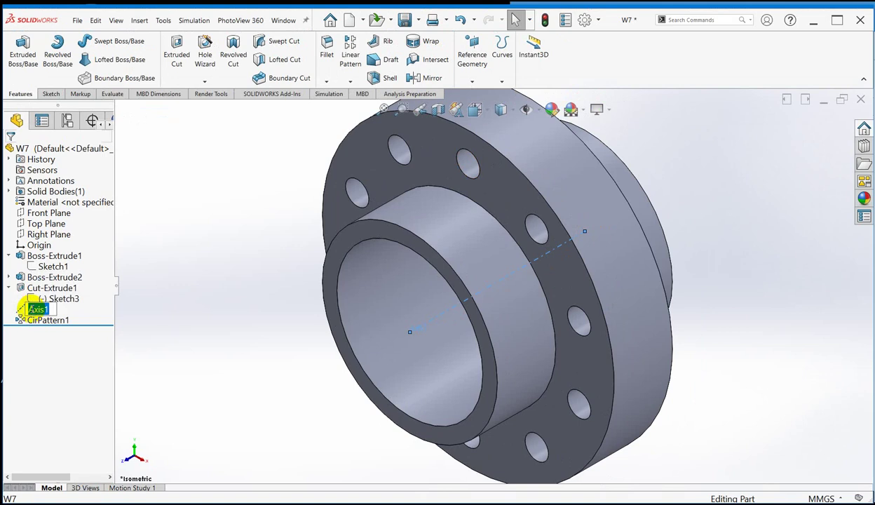
{"action": "left_click", "coordinate": [179, 317]}
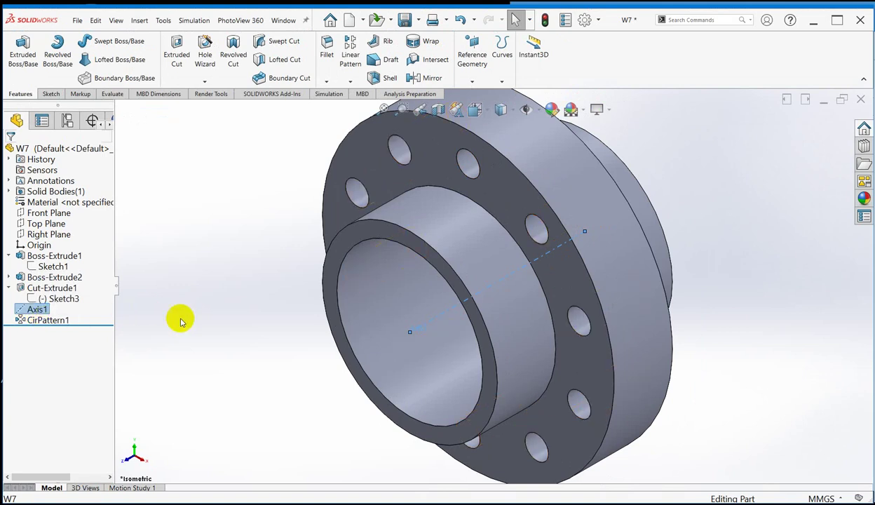
{"action": "left_click", "coordinate": [36, 309]}
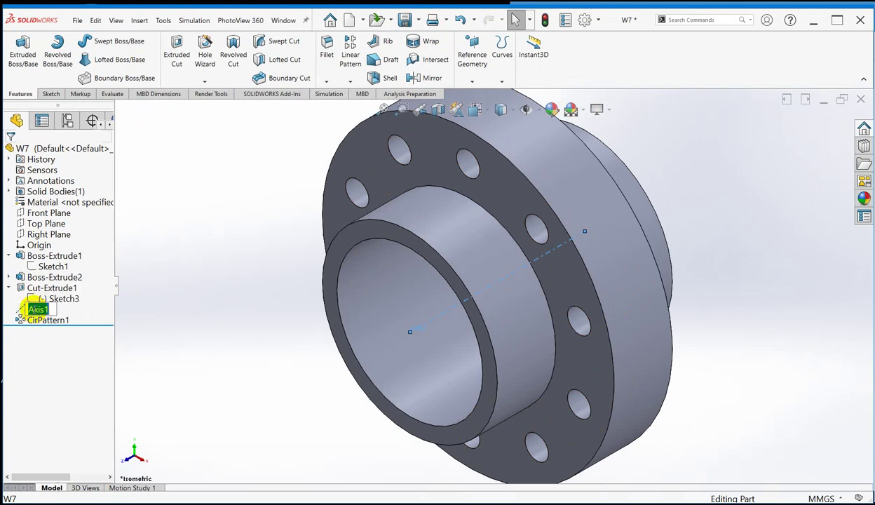
{"action": "left_click", "coordinate": [139, 311]}
{"action": "right_click", "coordinate": [33, 309]}
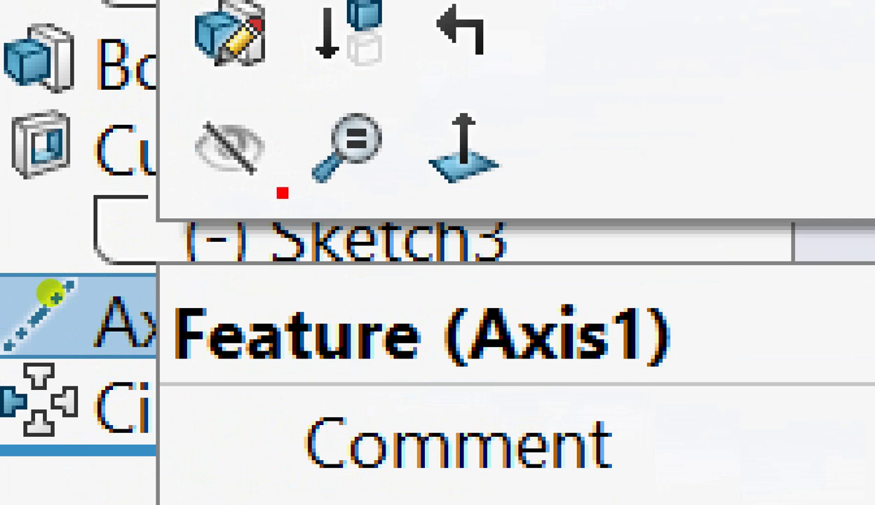
{"action": "mouse_move", "coordinate": [294, 197]}
{"action": "left_mouse_down"}
{"action": "mouse_move", "coordinate": [286, 139]}
{"action": "mouse_move", "coordinate": [228, 89]}
{"action": "mouse_move", "coordinate": [185, 109]}
{"action": "mouse_move", "coordinate": [166, 148]}
{"action": "mouse_move", "coordinate": [181, 181]}
{"action": "mouse_move", "coordinate": [225, 216]}
{"action": "mouse_move", "coordinate": [287, 188]}
{"action": "left_mouse_up"}
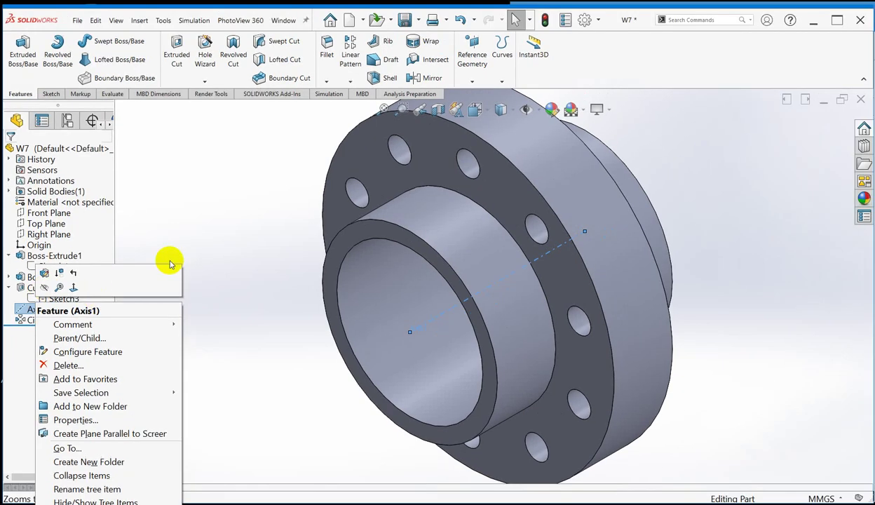
{"action": "left_click", "coordinate": [191, 234]}
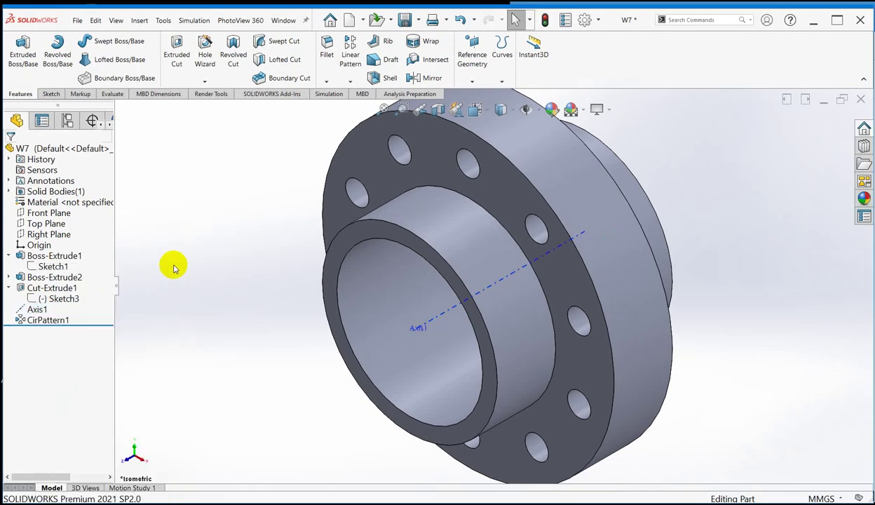
- Hide Axis1 of the flange and save the W7 part
{"action": "left_click", "coordinate": [37, 309]}
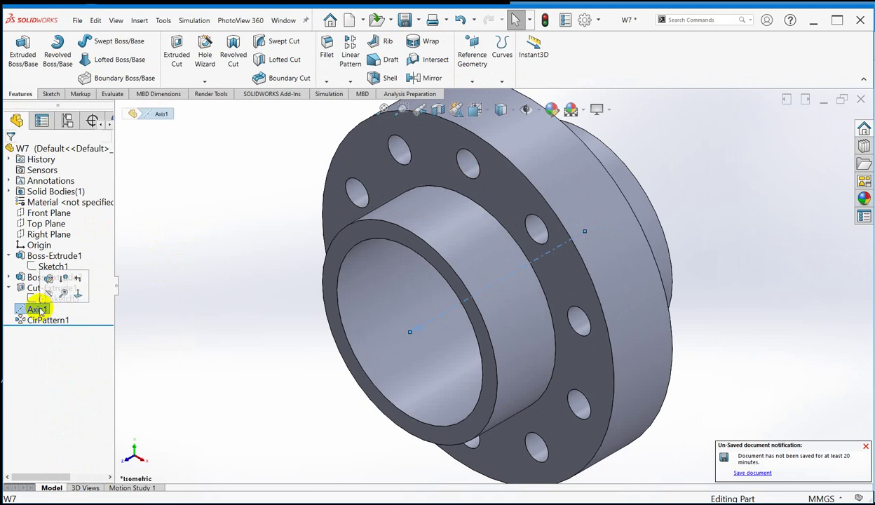
{"action": "left_click", "coordinate": [49, 296]}
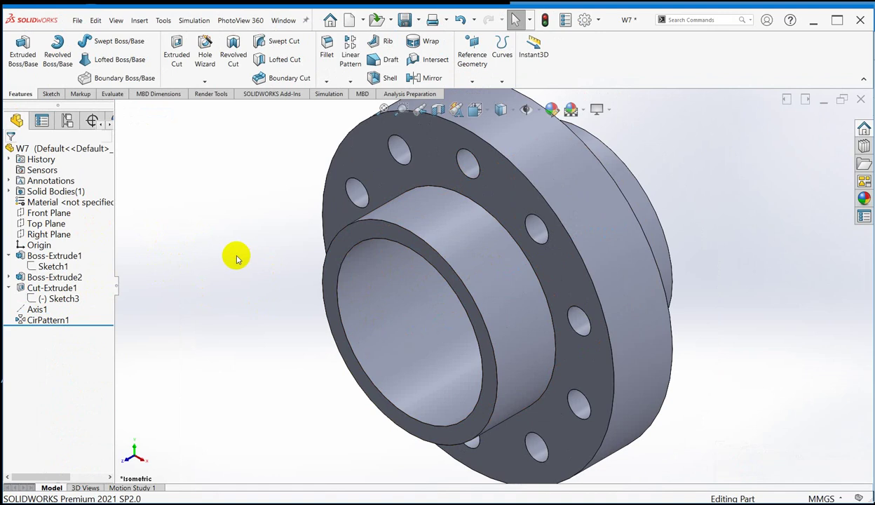
{"action": "scroll", "coordinate": [289, 267], "scroll_direction": "up", "scroll_amount": 1}
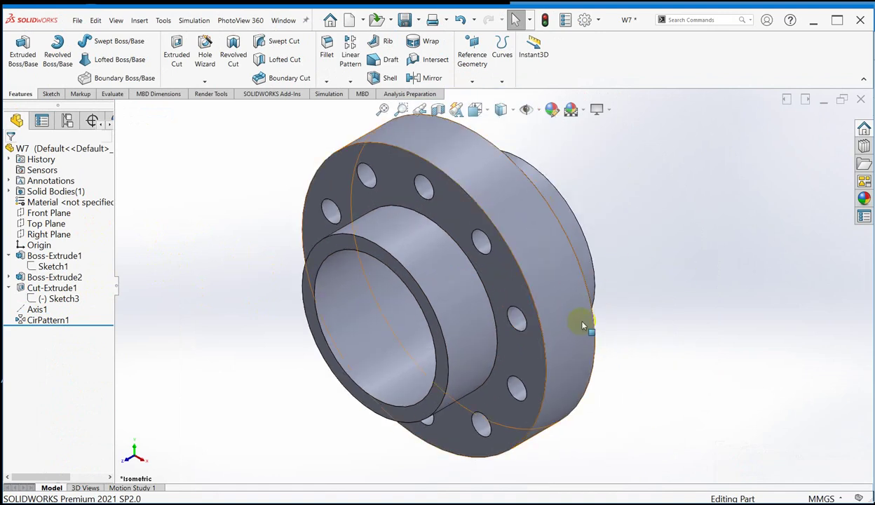
{"action": "scroll", "coordinate": [569, 319], "scroll_direction": "down", "scroll_amount": 1}
{"action": "scroll", "coordinate": [549, 319], "scroll_direction": "up", "scroll_amount": 2}
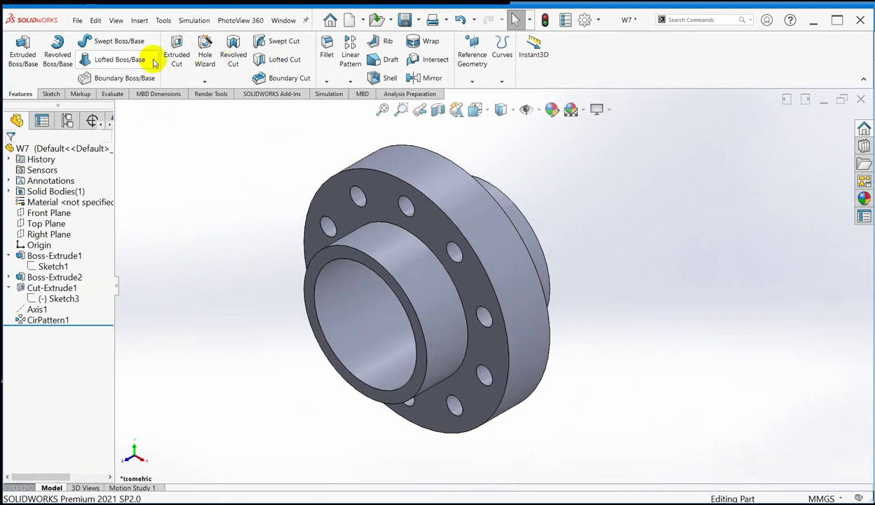
{"action": "left_click", "coordinate": [404, 20]}
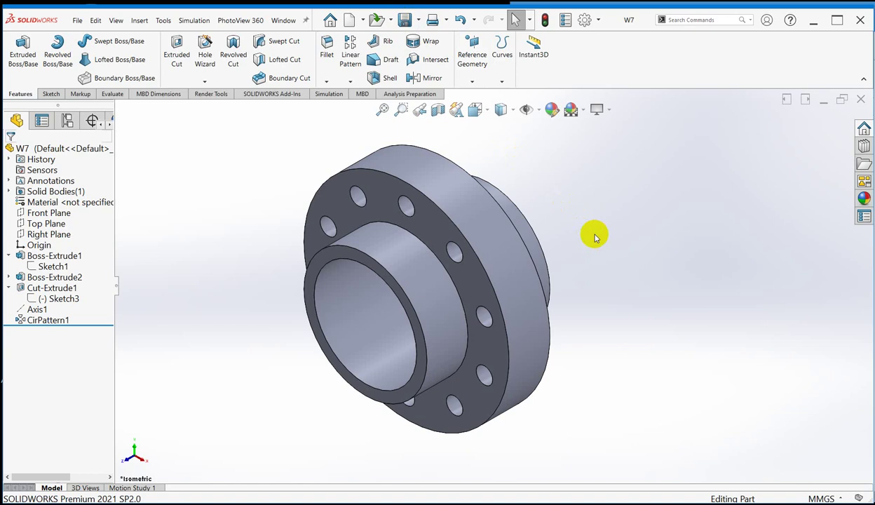
- Bring up the flange's engineering drawing PDF beside the model for comparison, and return to SOLIDWORKS
{"action": "key", "text": "ctrl+Left"}
{"action": "key", "text": "ctrl+Down"}
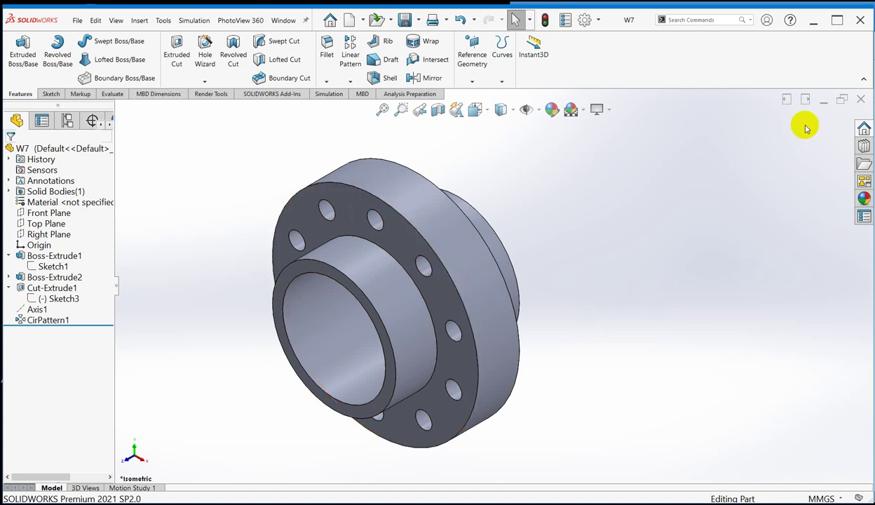
{"action": "key", "text": "alt+Tab"}
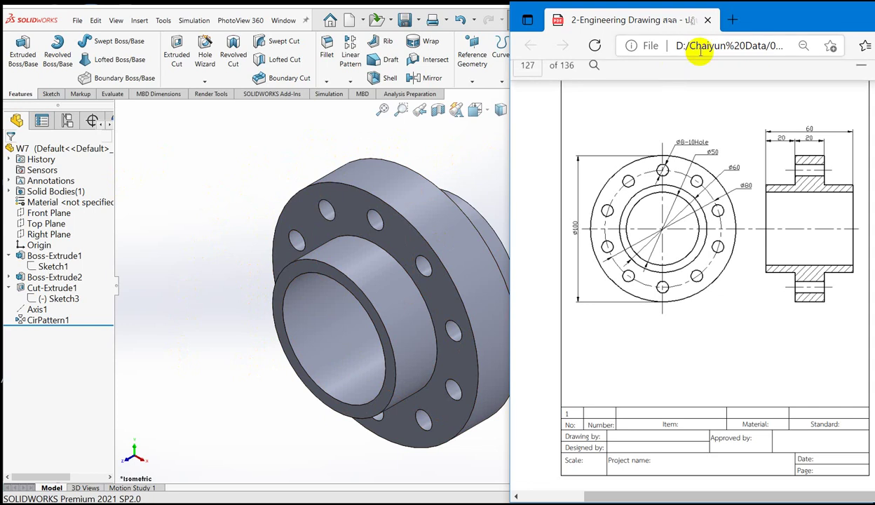
{"action": "left_click_drag", "start_coordinate": [823, 14], "coordinate": [874, 19]}
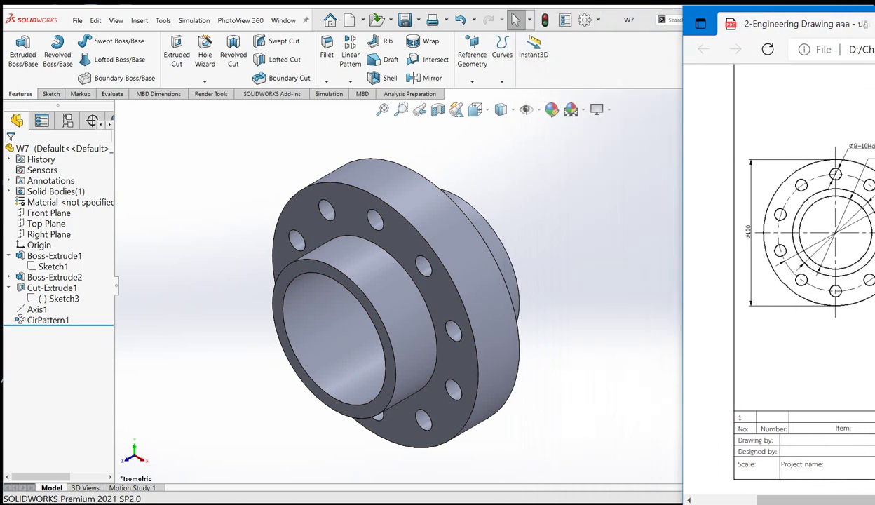
{"action": "left_click_drag", "start_coordinate": [874, 19], "coordinate": [874, 18]}
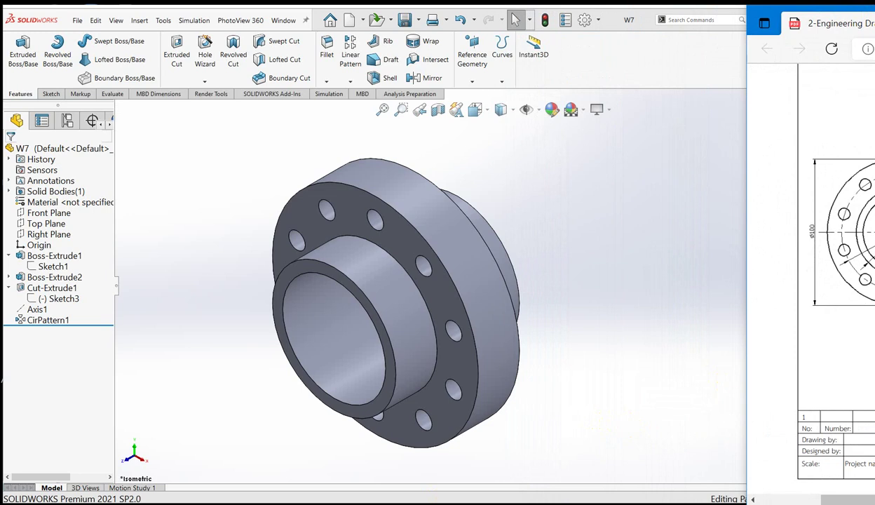
{"action": "key", "text": "super+Right"}
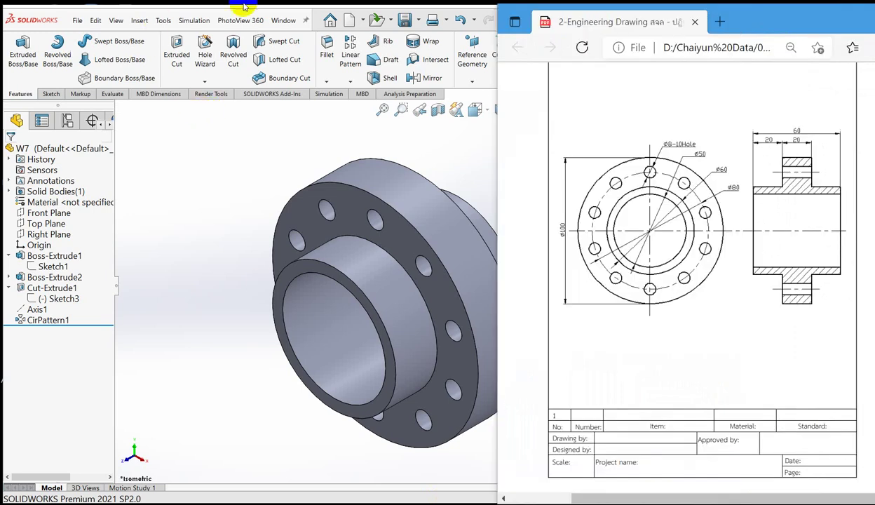
{"action": "left_click", "coordinate": [180, 179]}
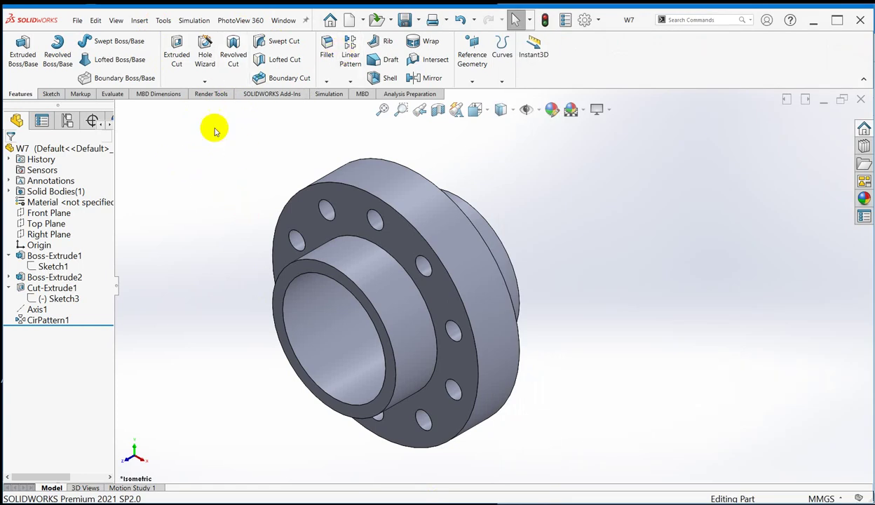
- Create a new part document
{"action": "left_click", "coordinate": [349, 26]}
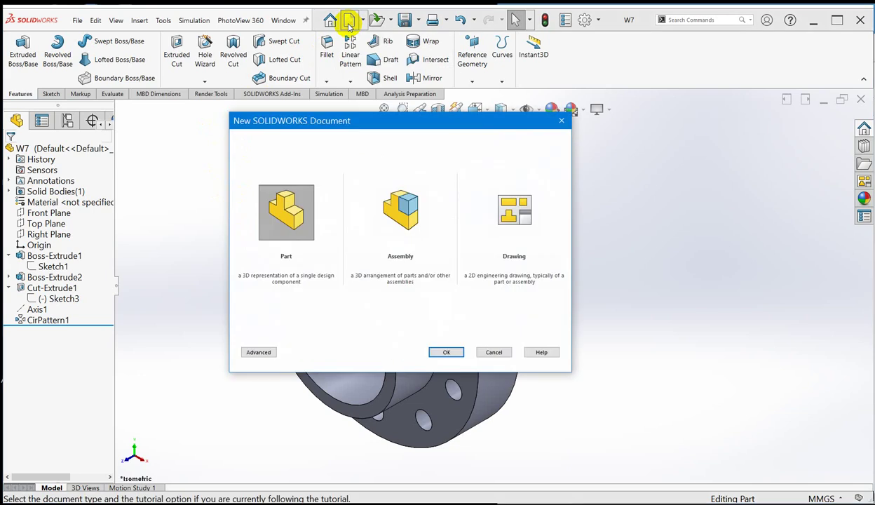
{"action": "left_click", "coordinate": [282, 218]}
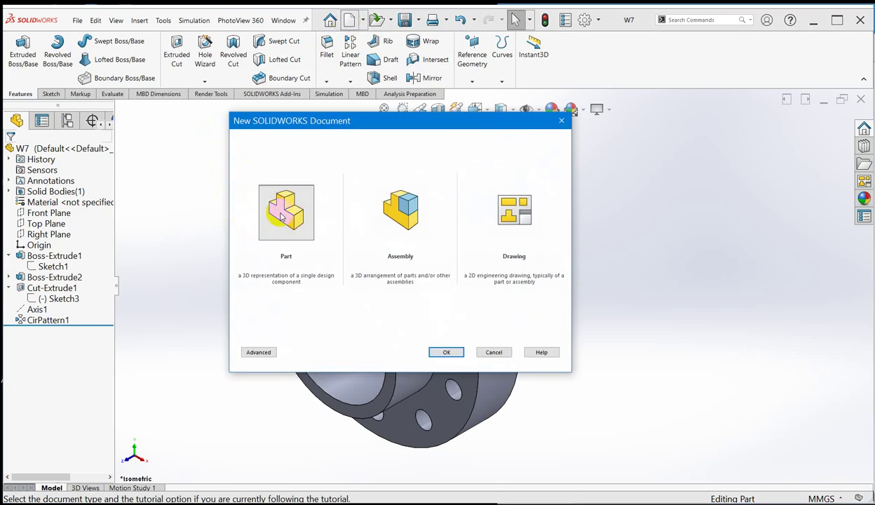
{"action": "left_click", "coordinate": [445, 352]}
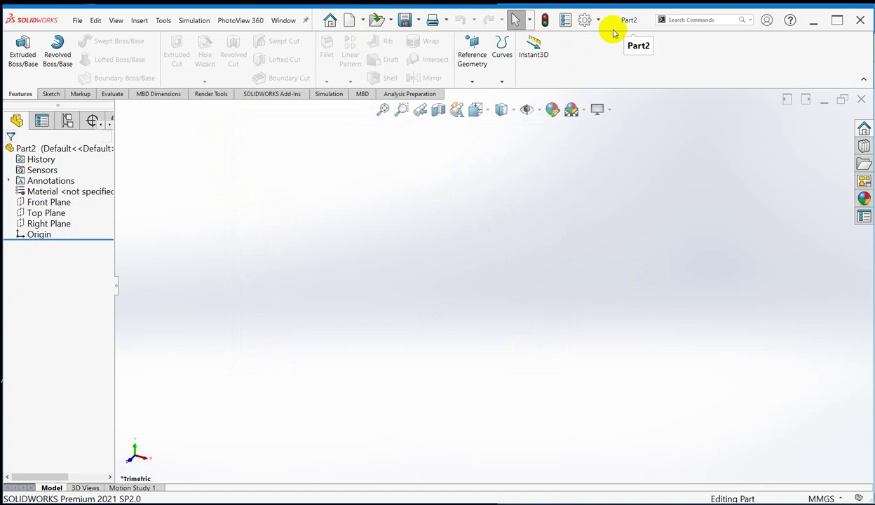
- Save the new part as W7-2 on Local Disk (F:)
{"action": "left_click", "coordinate": [405, 19]}
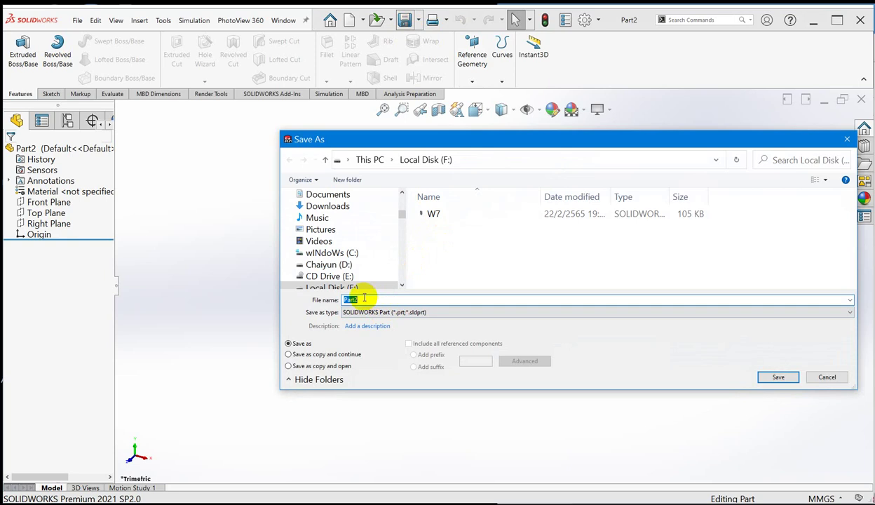
{"action": "type", "text": "W"}
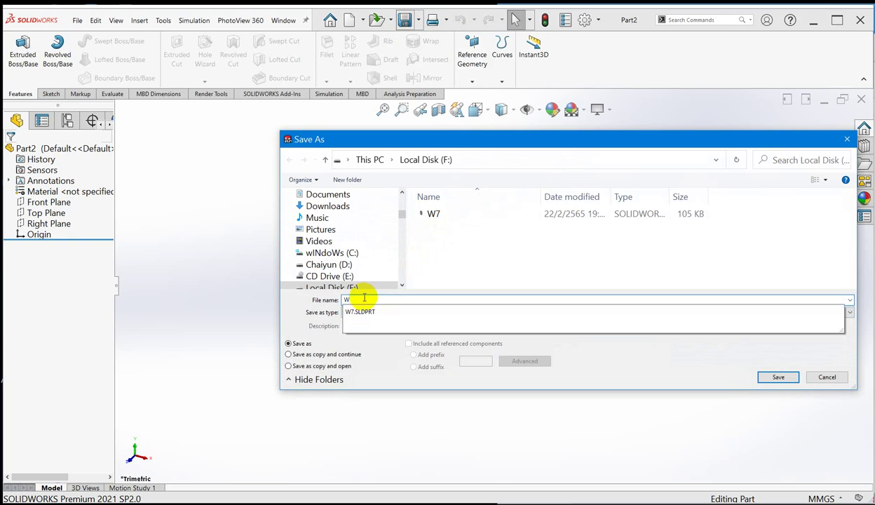
{"action": "type", "text": "7-2"}
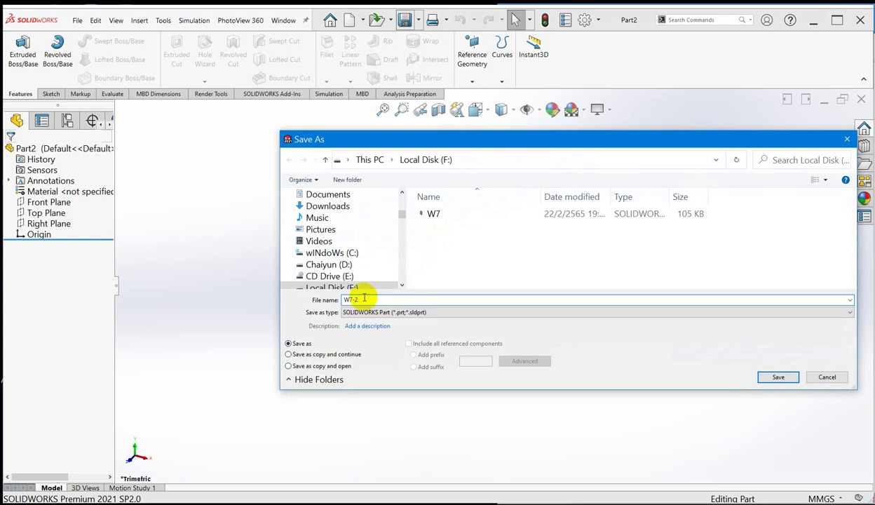
{"action": "left_click", "coordinate": [778, 374]}
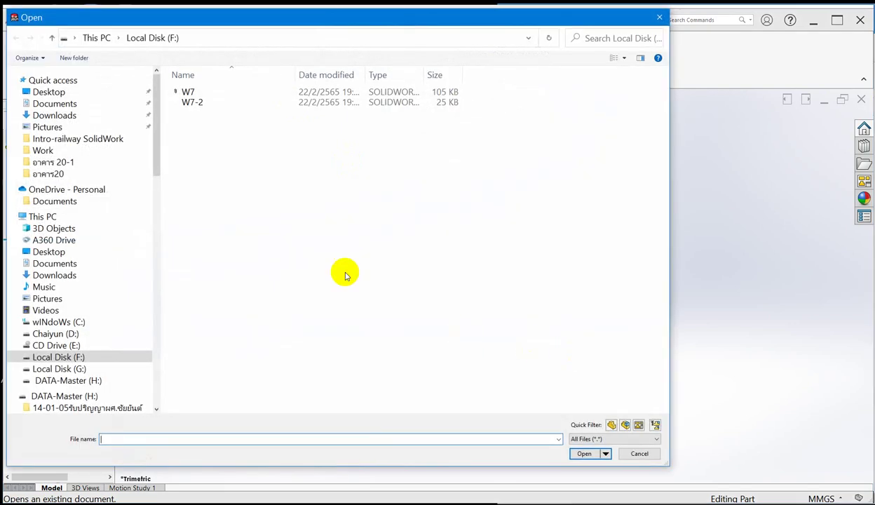
- Try to rename the part file W7 as W7-1 from the Open dialog, and close the dialog
{"action": "left_click", "coordinate": [192, 92]}
{"action": "left_click", "coordinate": [199, 92]}
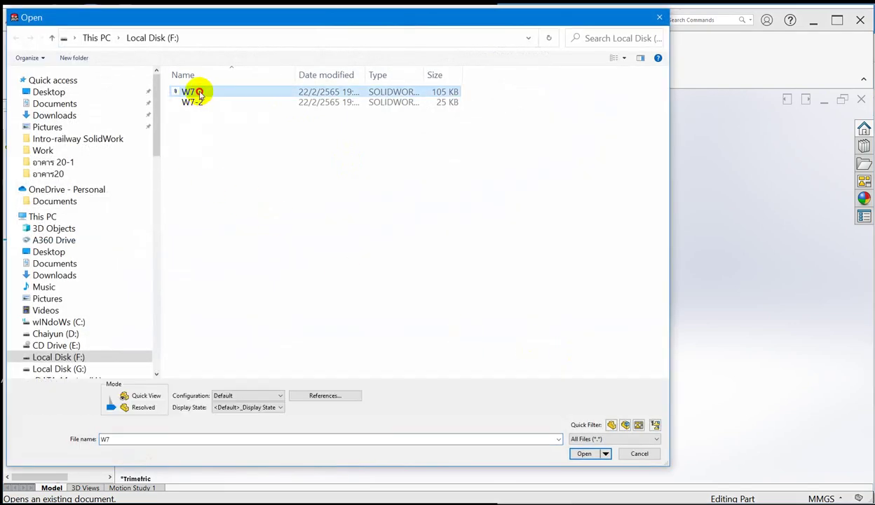
{"action": "left_click", "coordinate": [202, 92]}
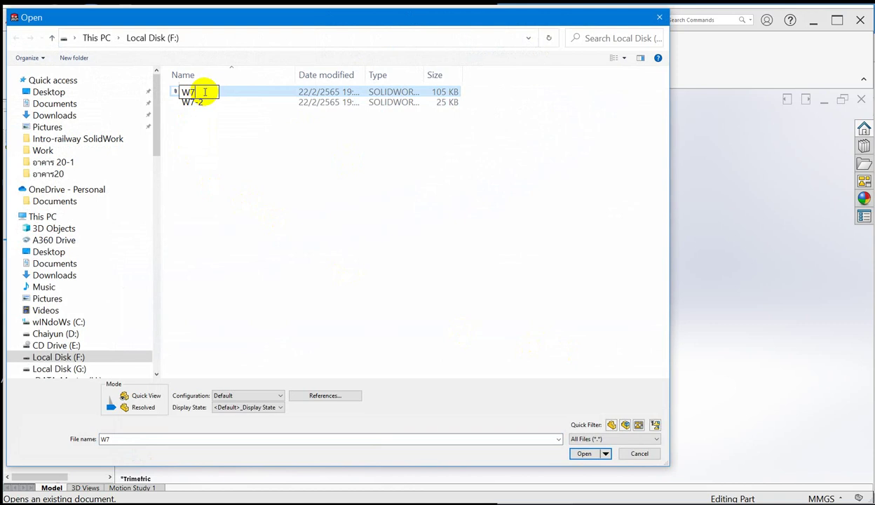
{"action": "type", "text": "-1"}
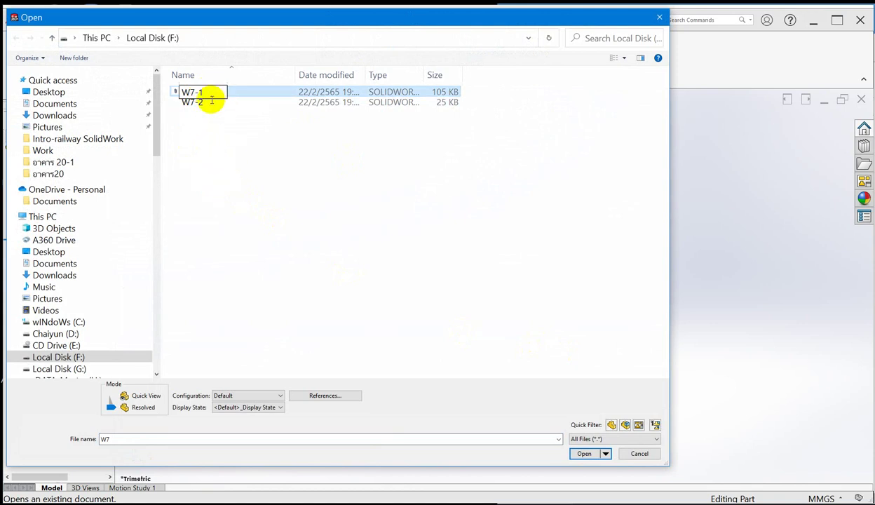
{"action": "left_click", "coordinate": [211, 146]}
{"action": "left_click", "coordinate": [701, 309]}
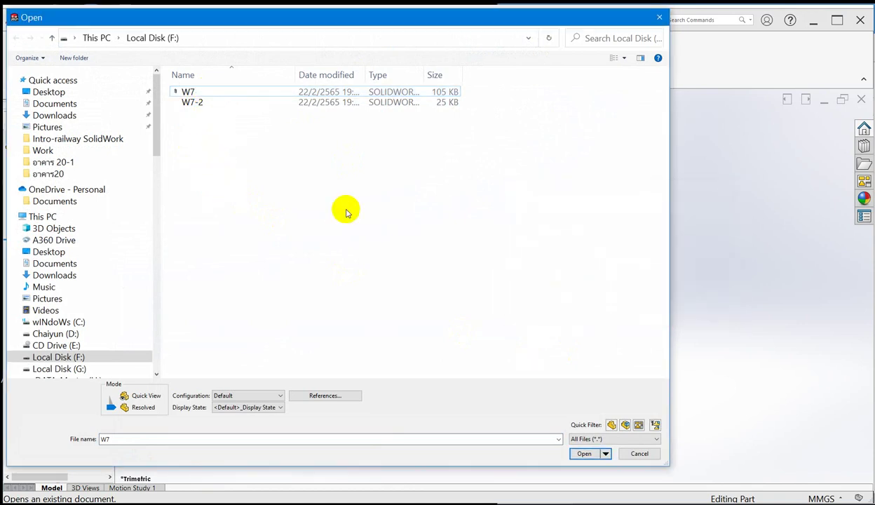
{"action": "left_click_drag", "start_coordinate": [430, 15], "coordinate": [541, 15]}
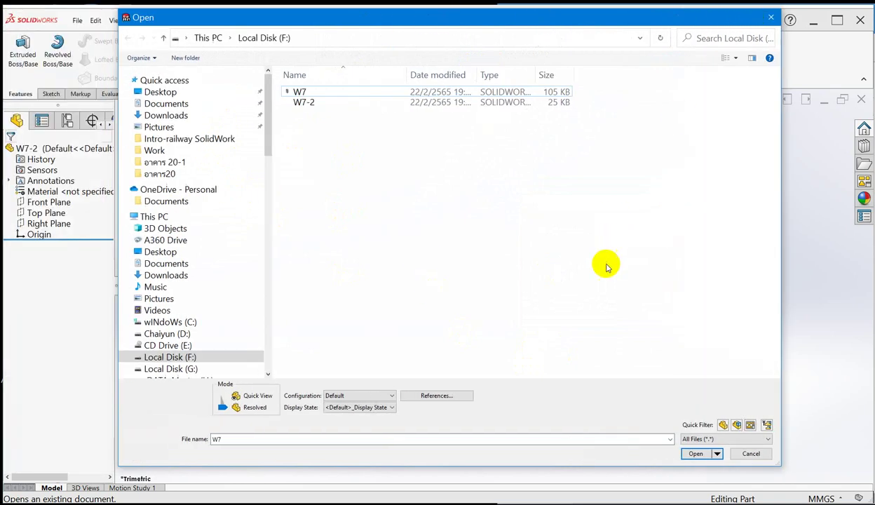
{"action": "left_click", "coordinate": [751, 454]}
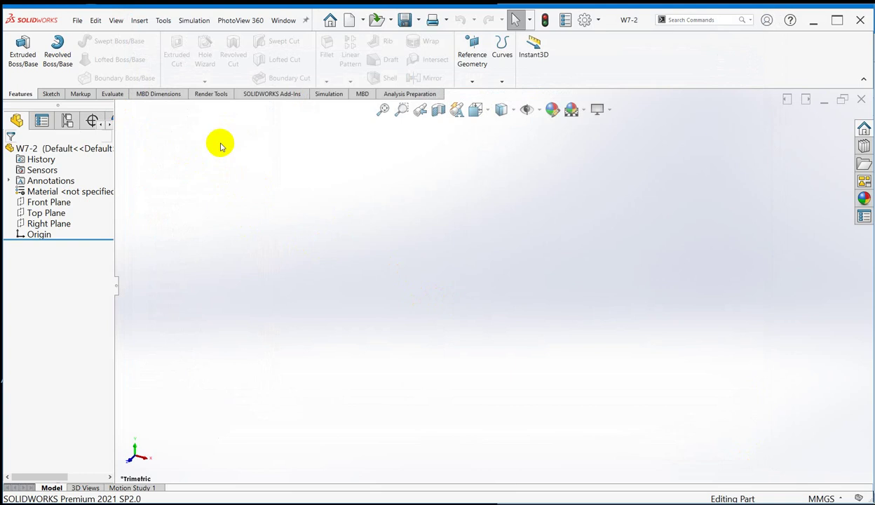
- Tile the W7-2 and W7 windows vertically, try the horizontal tiling, and return to the vertical tiling
{"action": "left_click", "coordinate": [284, 22]}
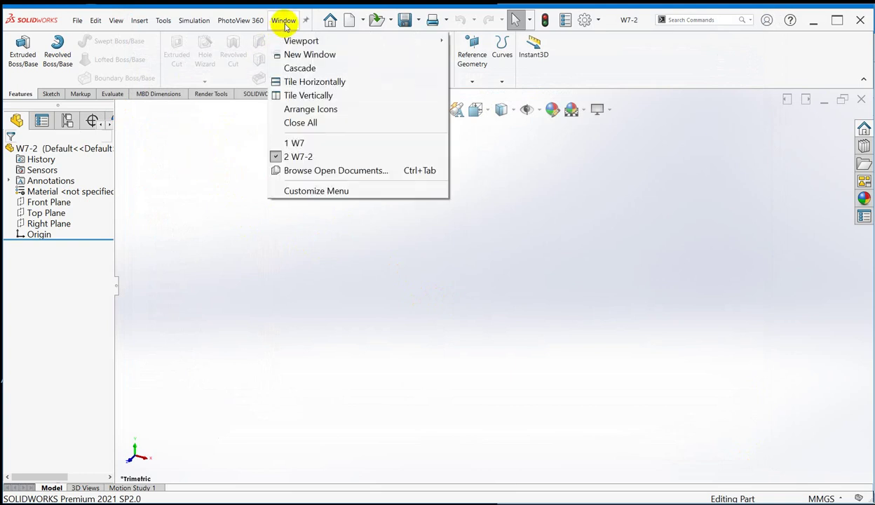
{"action": "left_click", "coordinate": [337, 97]}
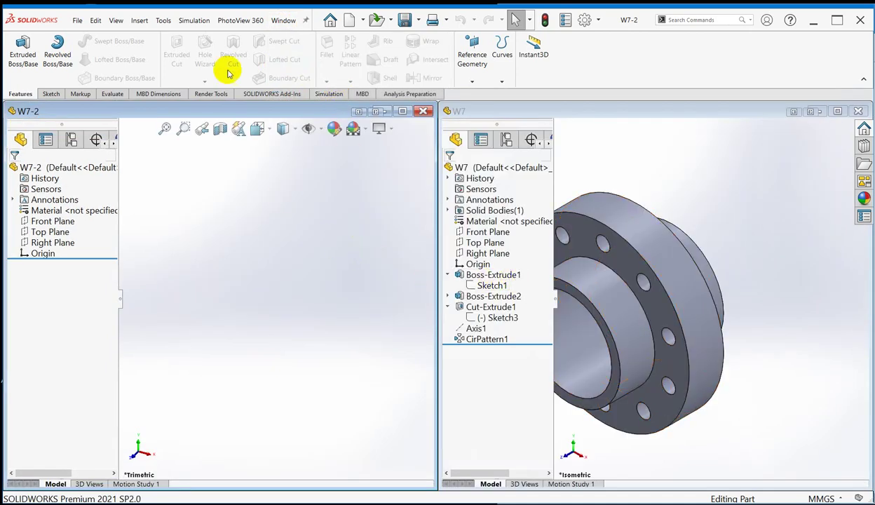
{"action": "left_click", "coordinate": [281, 23]}
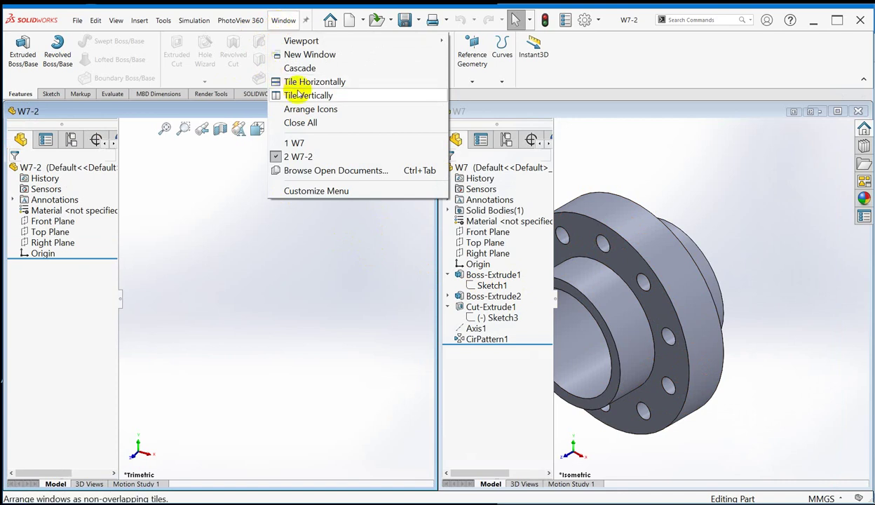
{"action": "left_click", "coordinate": [347, 82]}
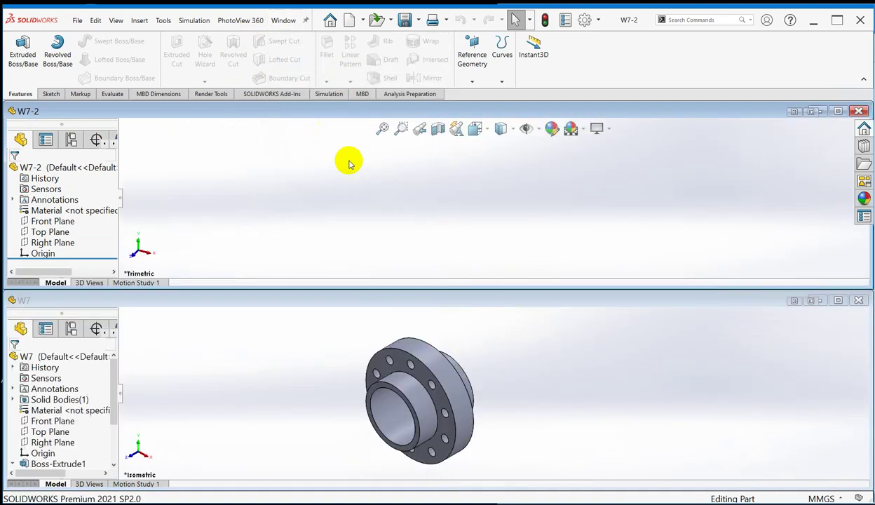
{"action": "left_click", "coordinate": [283, 21]}
{"action": "left_click", "coordinate": [319, 98]}
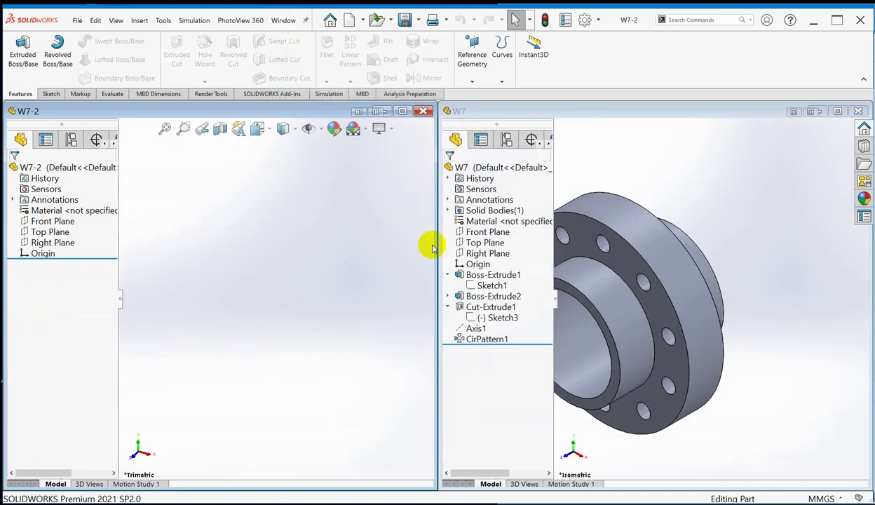
- View the whole flange in the W7 window, and maximize the W7-2 window again
{"action": "left_click", "coordinate": [716, 206]}
{"action": "scroll", "coordinate": [733, 221], "scroll_direction": "up", "scroll_amount": 3}
{"action": "scroll", "coordinate": [669, 288], "scroll_direction": "down", "scroll_amount": 2}
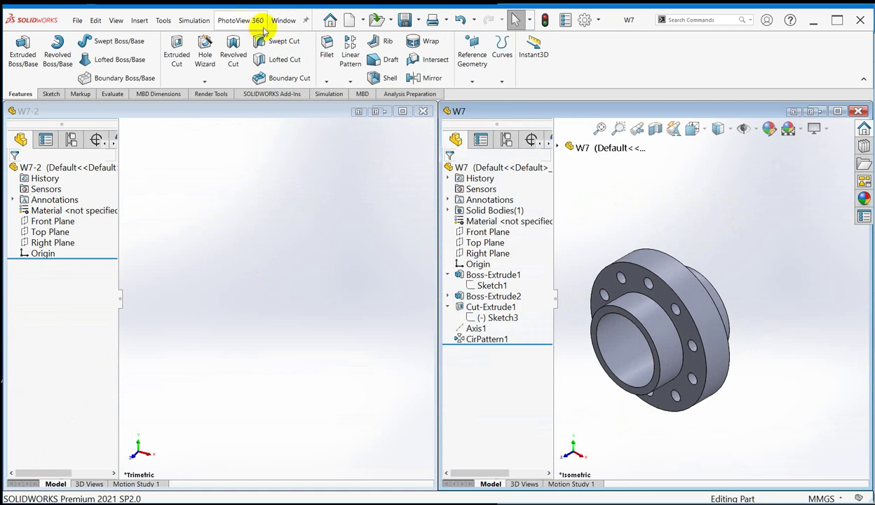
{"action": "left_click", "coordinate": [284, 21]}
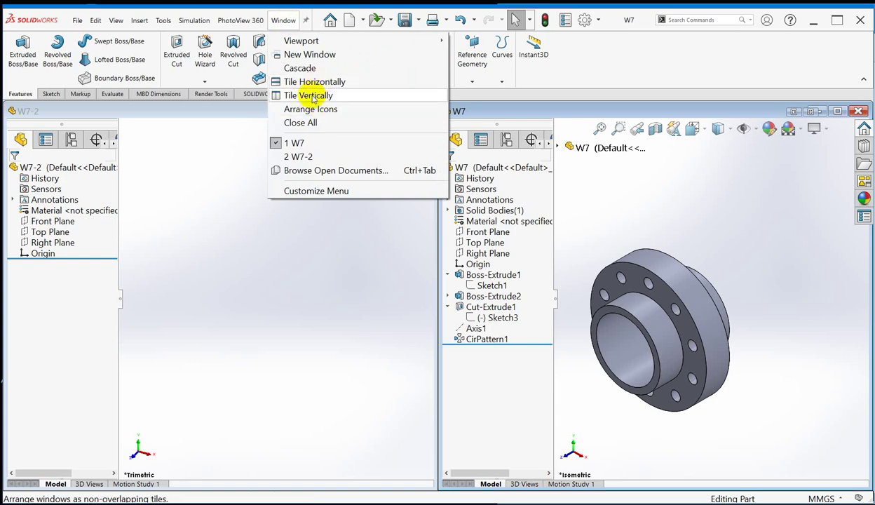
{"action": "left_click", "coordinate": [218, 301]}
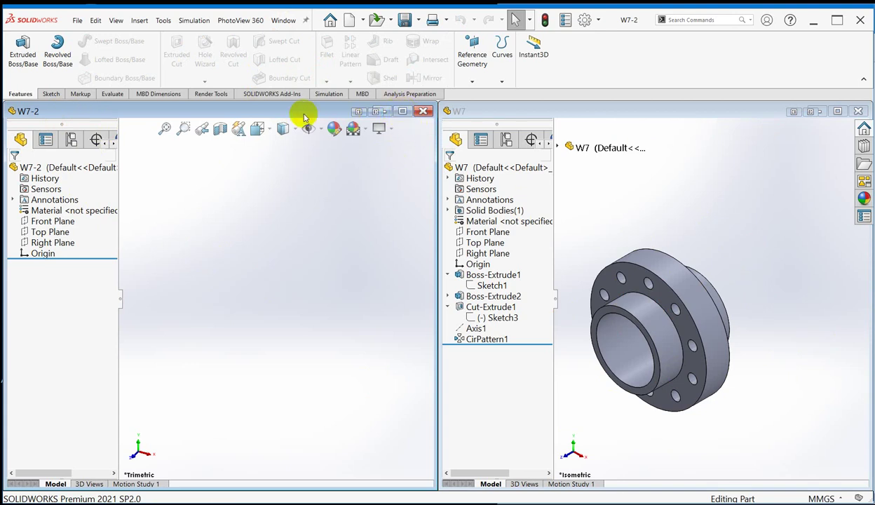
{"action": "left_click", "coordinate": [402, 111]}
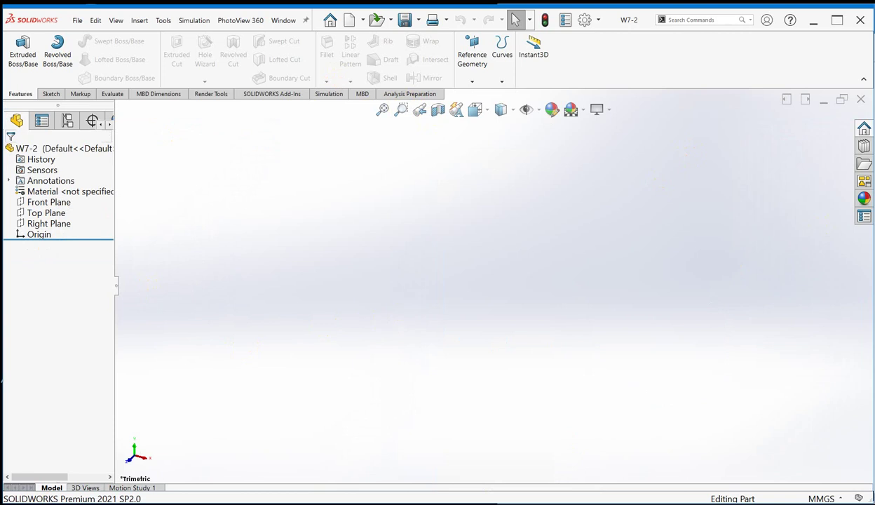
- Switch to the flange's engineering drawing PDF and place it beside the W7-2 part, glancing at the Word worksheet
{"action": "key", "text": "alt+Tab"}
{"action": "left_click_drag", "start_coordinate": [822, 18], "coordinate": [719, 18]}
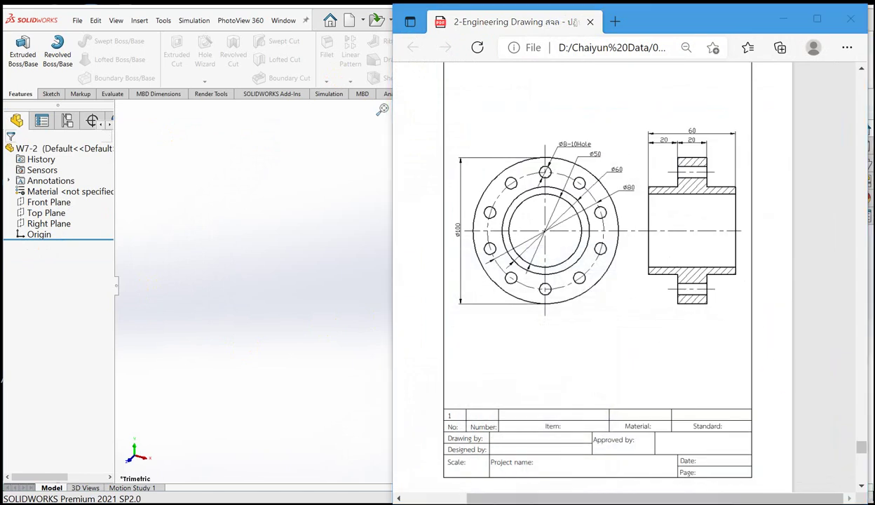
{"action": "left_click", "coordinate": [231, 479]}
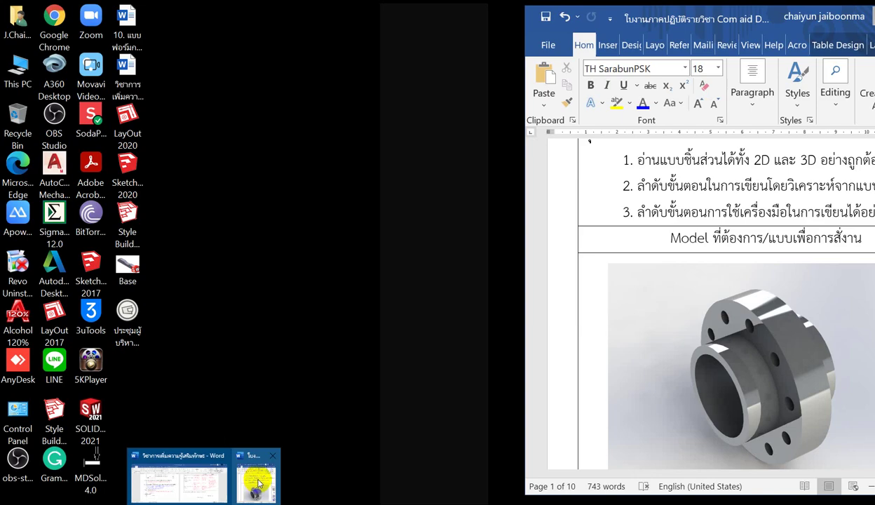
{"action": "left_click", "coordinate": [252, 468]}
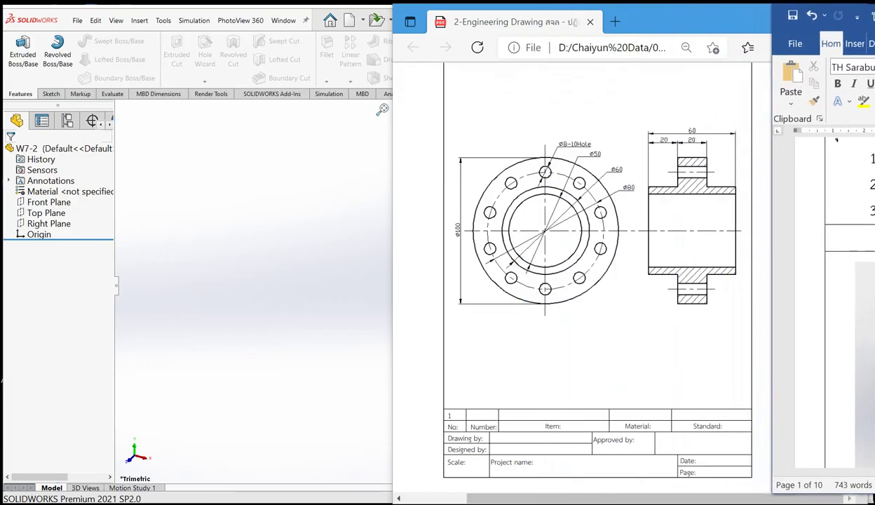
{"action": "left_click", "coordinate": [595, 137]}
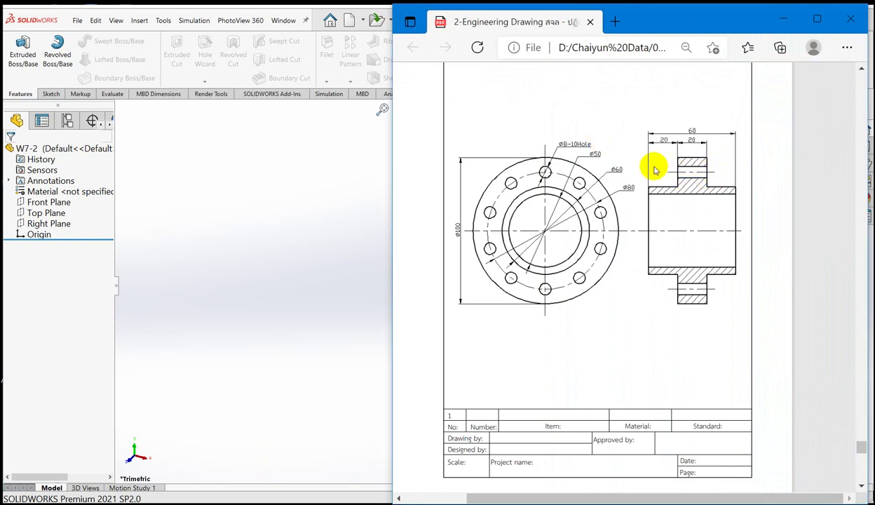
- Enlarge the flange drawing and widen its window until the front and section views fit with all dimensions
{"action": "scroll", "coordinate": [643, 169], "scroll_direction": "up", "scroll_amount": 1, "text": "ctrl"}
{"action": "scroll", "coordinate": [638, 136], "scroll_direction": "up", "scroll_amount": 1, "text": "ctrl"}
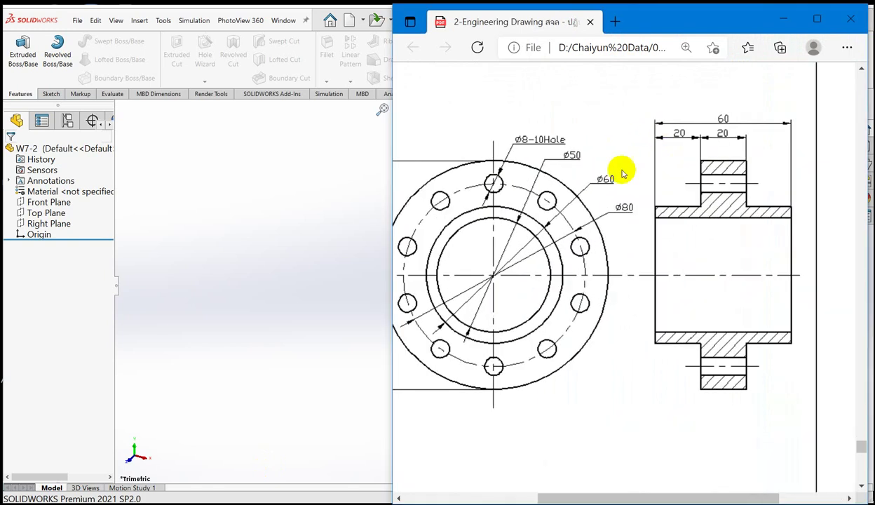
{"action": "left_click", "coordinate": [716, 496]}
{"action": "left_click_drag", "start_coordinate": [717, 496], "coordinate": [668, 430]}
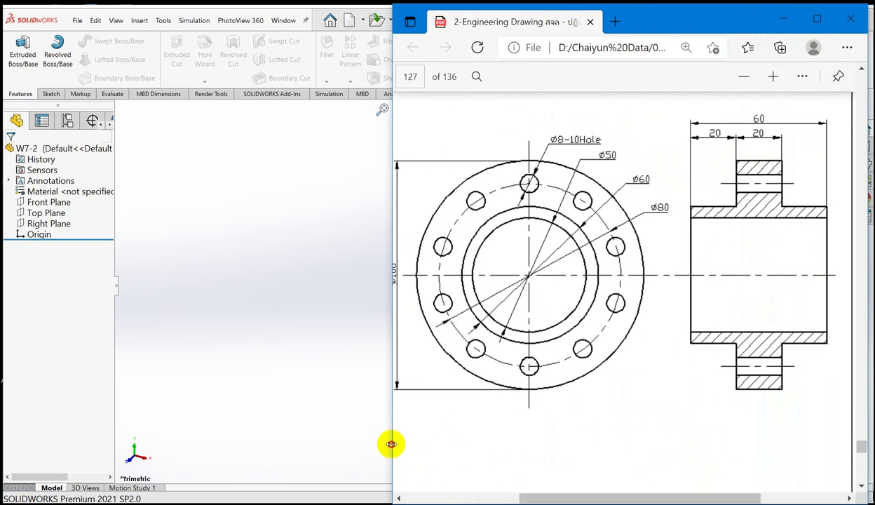
{"action": "left_click_drag", "start_coordinate": [393, 442], "coordinate": [363, 437]}
{"action": "left_click_drag", "start_coordinate": [542, 495], "coordinate": [527, 495]}
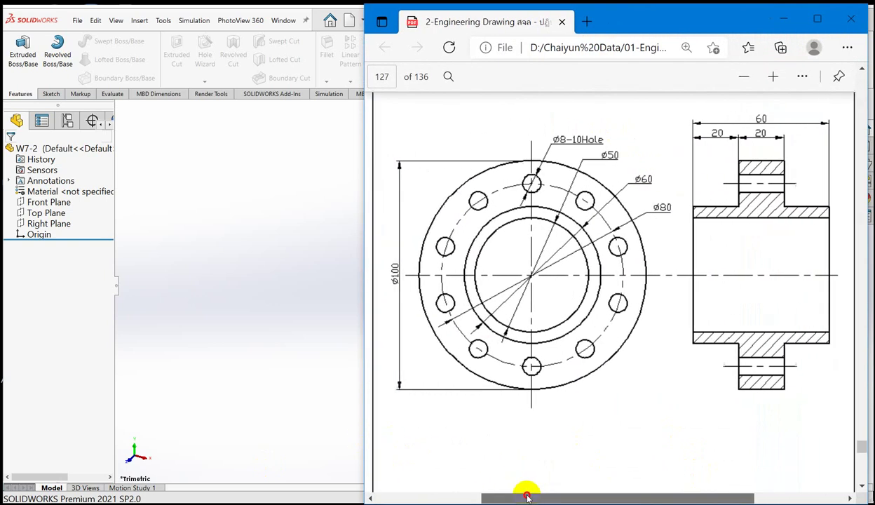
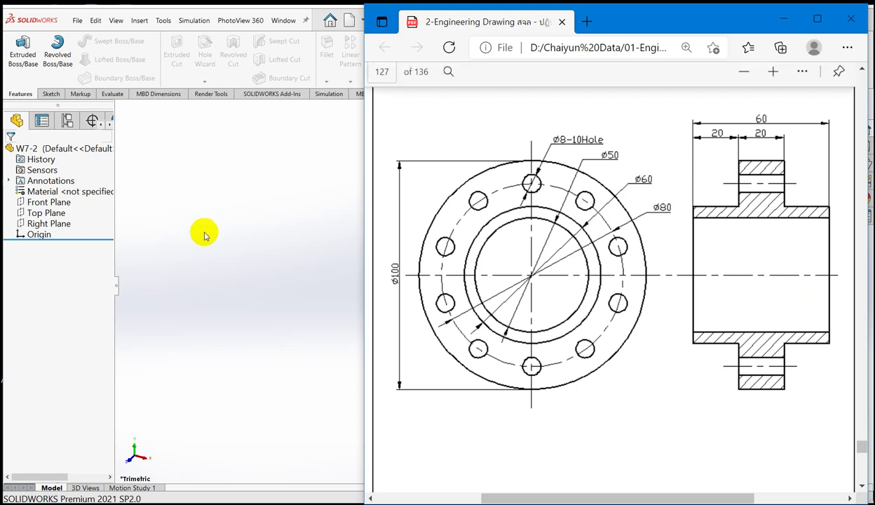
- In W7-2, sketch connected lines on the Right Plane from the origin: about 34 mm up, 28 mm left, 21 mm up and 28 mm right
{"action": "left_click", "coordinate": [245, 240]}
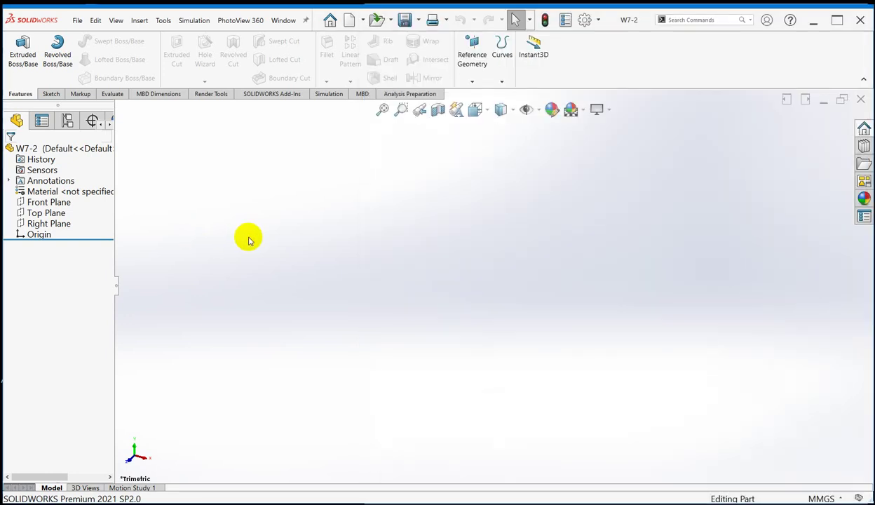
{"action": "left_click", "coordinate": [51, 225]}
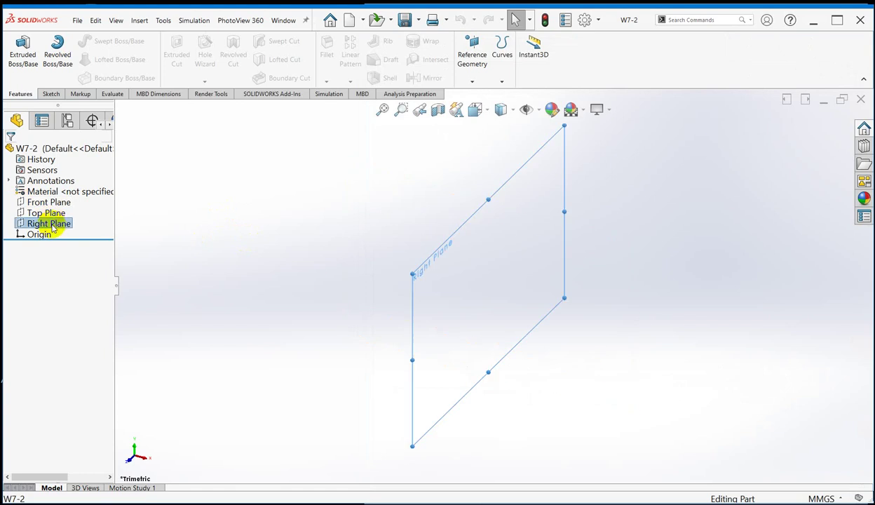
{"action": "left_click", "coordinate": [62, 205]}
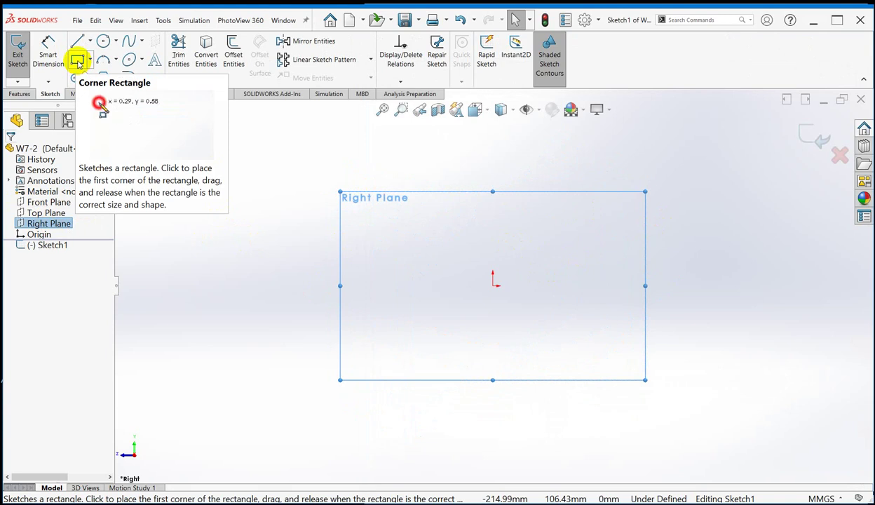
{"action": "left_click", "coordinate": [77, 41]}
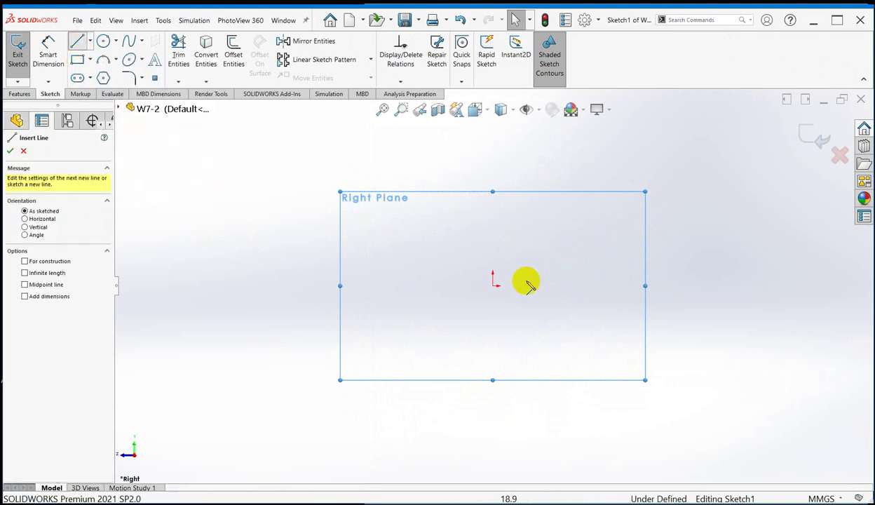
{"action": "left_click", "coordinate": [494, 286]}
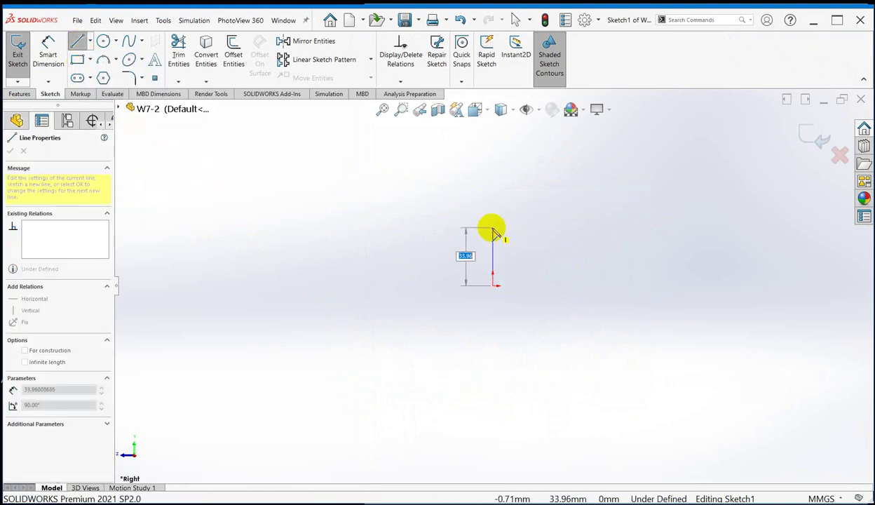
{"action": "left_click", "coordinate": [493, 229]}
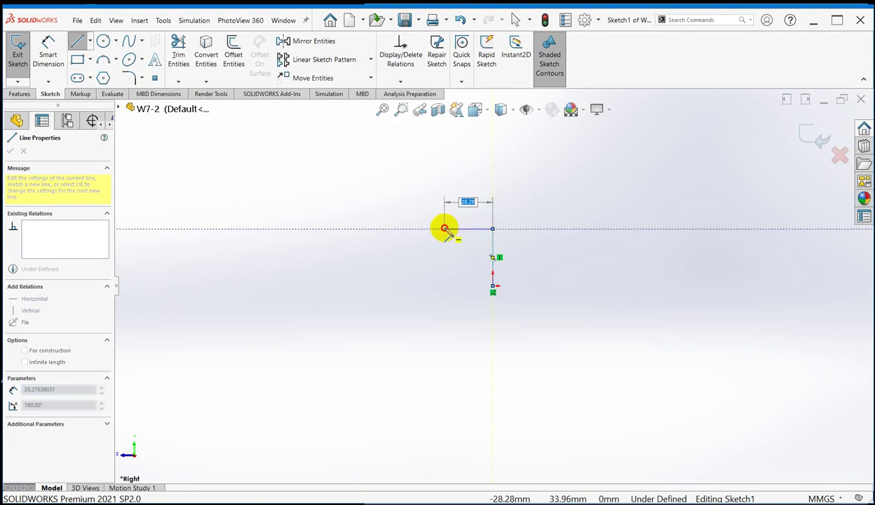
{"action": "left_click", "coordinate": [445, 229]}
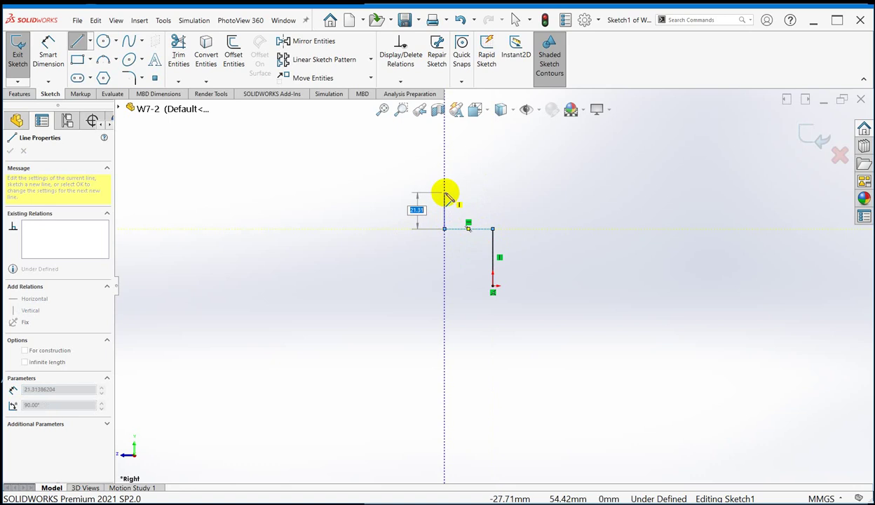
{"action": "left_click", "coordinate": [444, 193]}
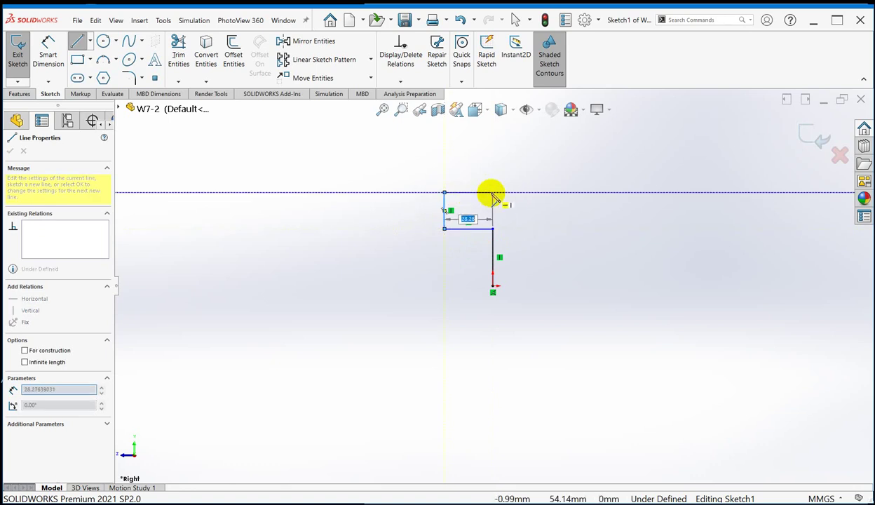
{"action": "left_click", "coordinate": [493, 192]}
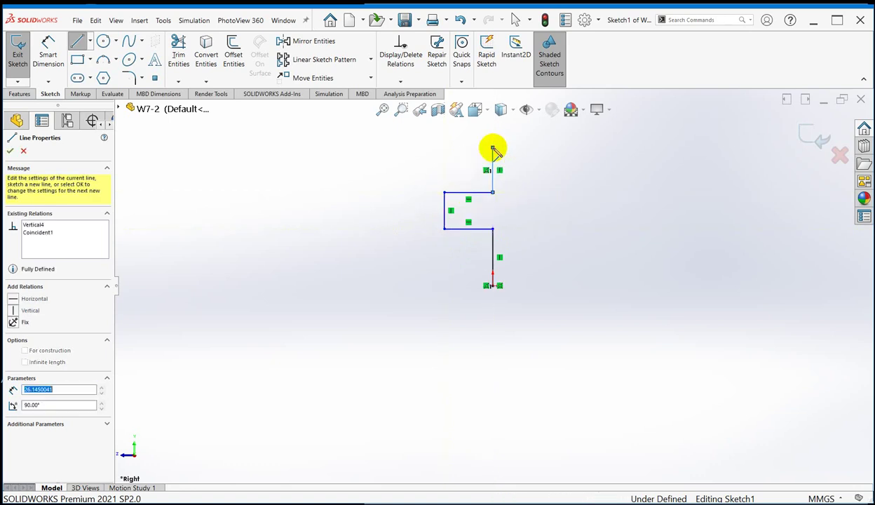
- Continue the profile with connected lines about 26 mm up, 26 mm right, 26 mm down, 29 mm right and 21 mm down
{"action": "left_click", "coordinate": [493, 148]}
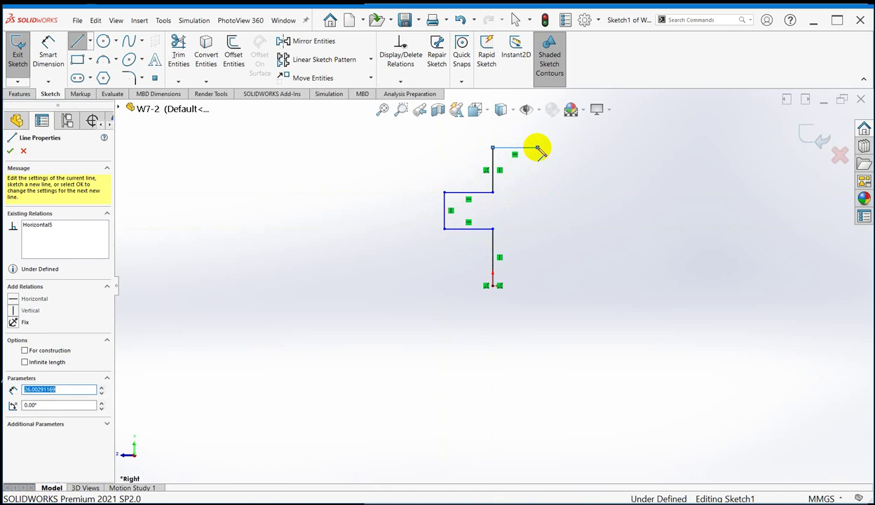
{"action": "left_click", "coordinate": [537, 148]}
{"action": "left_click", "coordinate": [537, 192]}
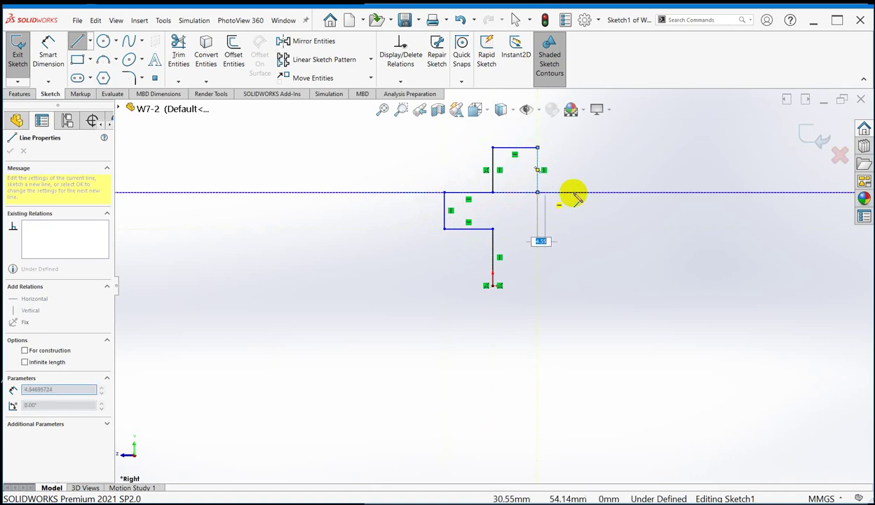
{"action": "left_click", "coordinate": [587, 192]}
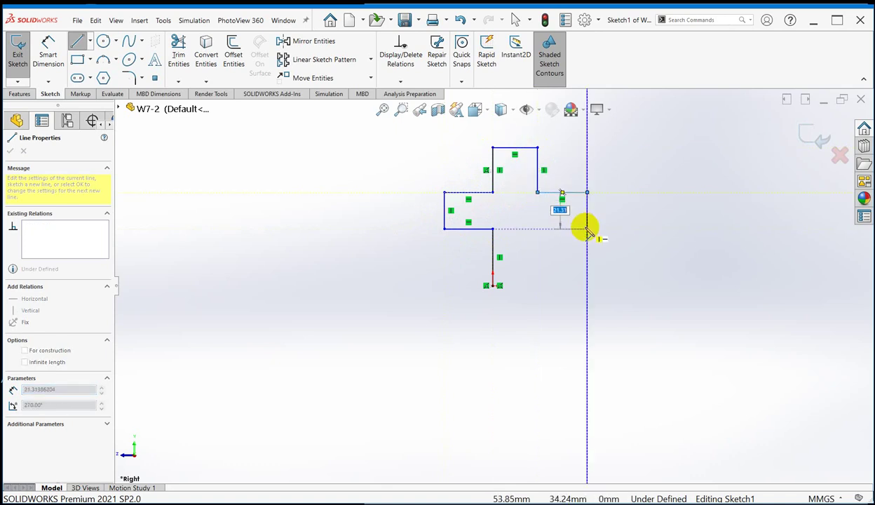
{"action": "left_click", "coordinate": [587, 229]}
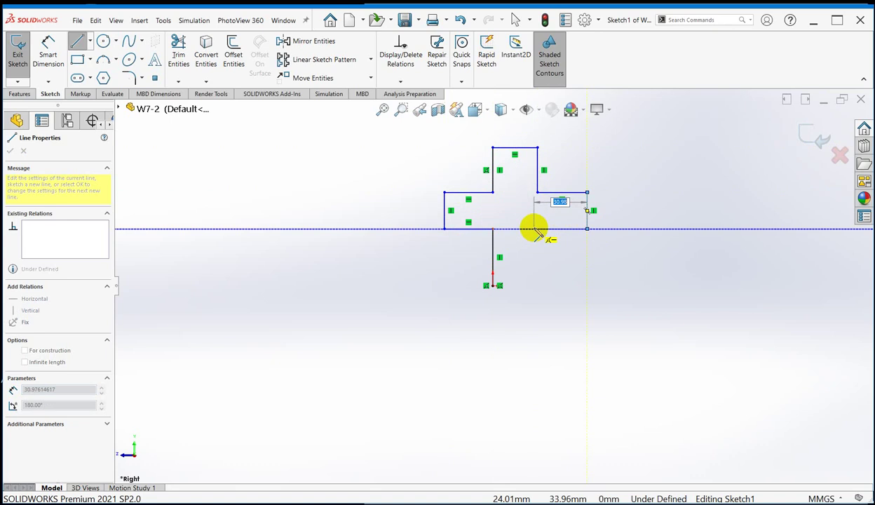
{"action": "key", "text": "Escape"}
{"action": "key", "text": "Escape"}
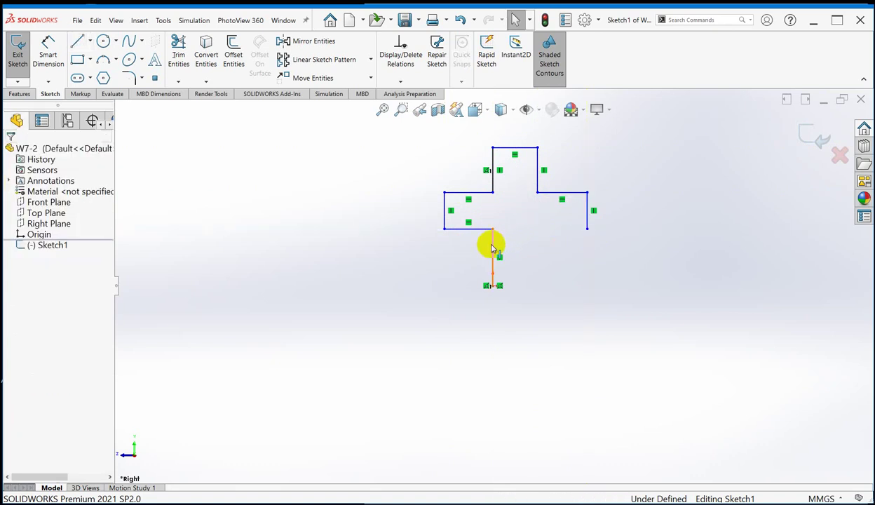
- Delete the vertical line rising from the origin and the short horizontal line at the profile's lower left
{"action": "left_click", "coordinate": [492, 248]}
{"action": "key", "text": "Delete"}
{"action": "left_click", "coordinate": [468, 228]}
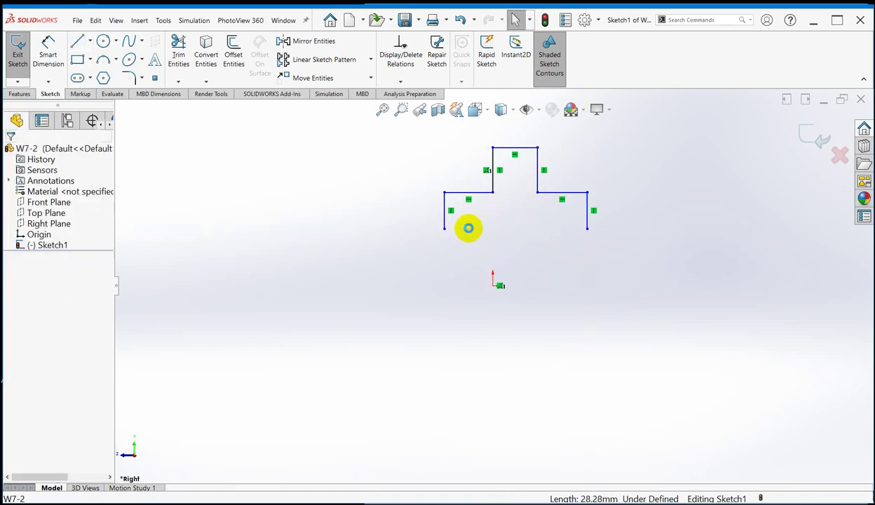
- Close the profile along its underside with one horizontal line about 83 mm long between the two open ends
{"action": "key", "text": "l"}
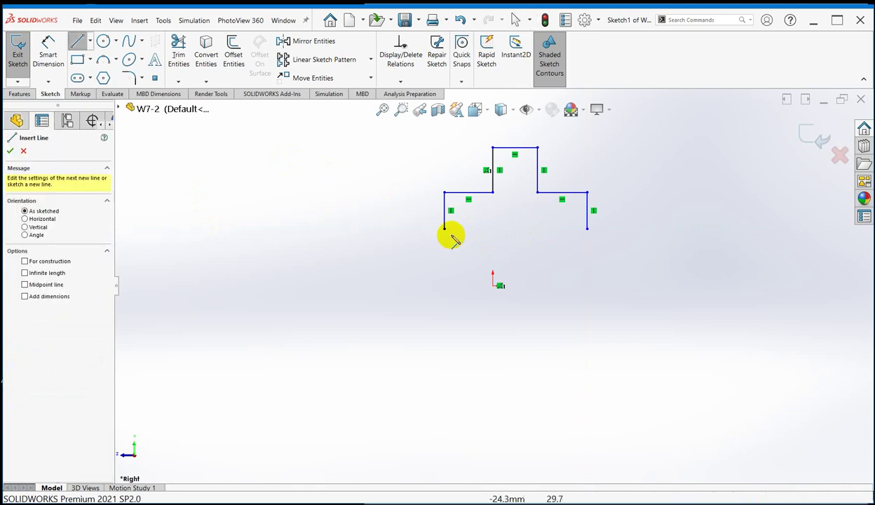
{"action": "left_click", "coordinate": [444, 228]}
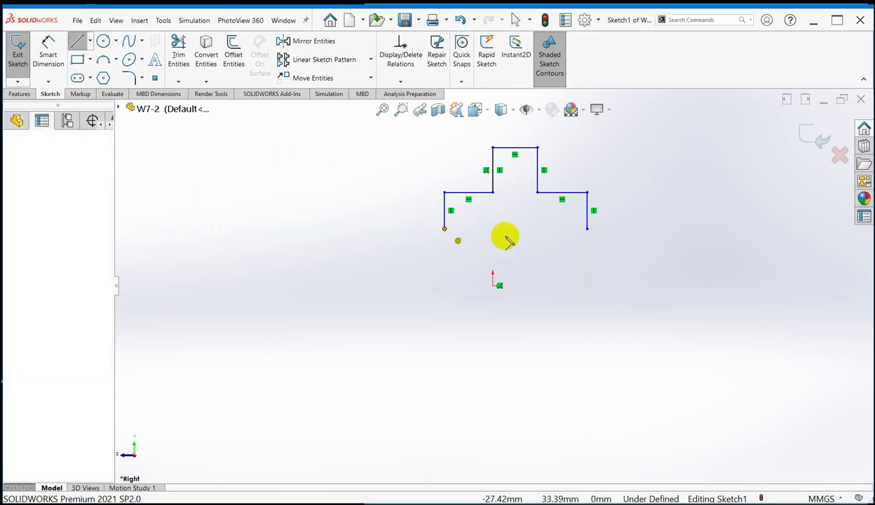
{"action": "left_click", "coordinate": [588, 230]}
{"action": "key", "text": "Escape"}
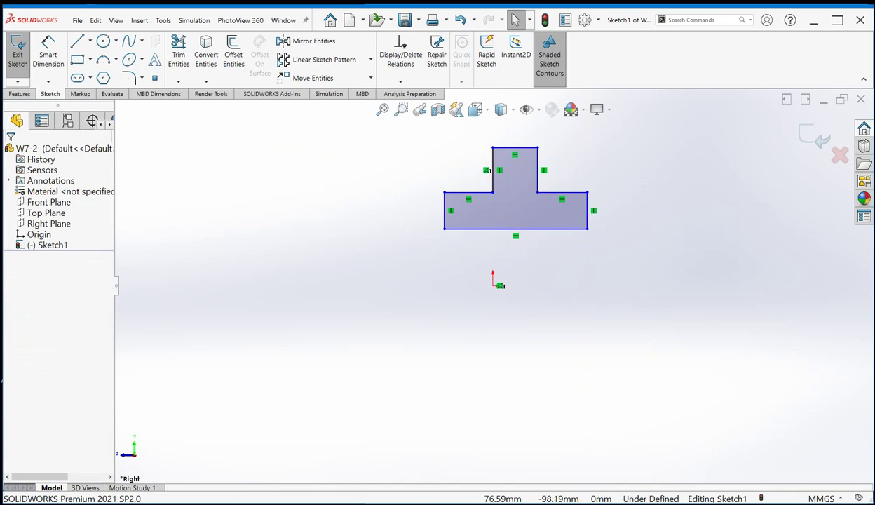
- Check the flange drawing PDF, return to W7-2 and sketch a horizontal centerline about 65 mm long rightward from the origin
{"action": "key", "text": "alt+Tab"}
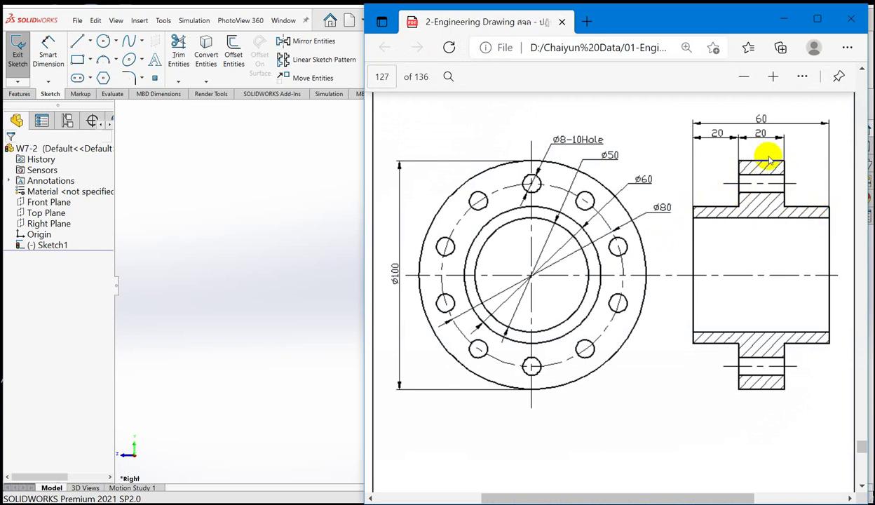
{"action": "left_click", "coordinate": [278, 221]}
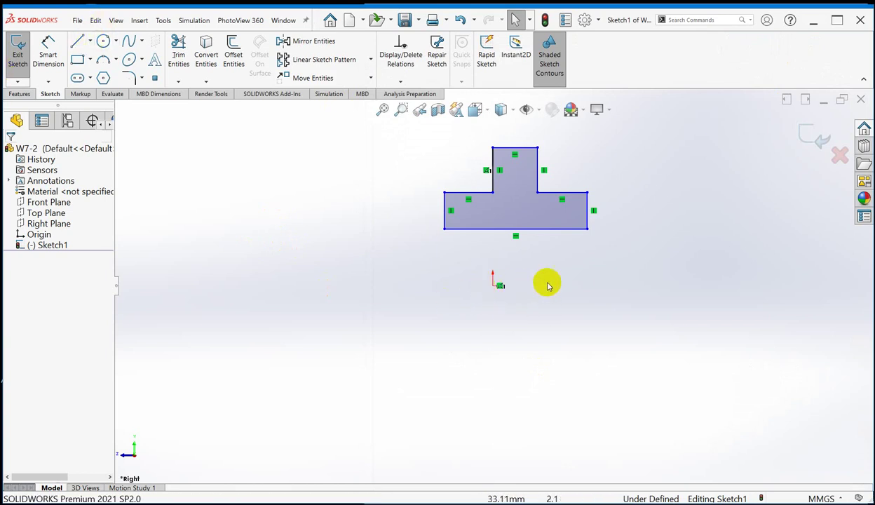
{"action": "left_click", "coordinate": [90, 41]}
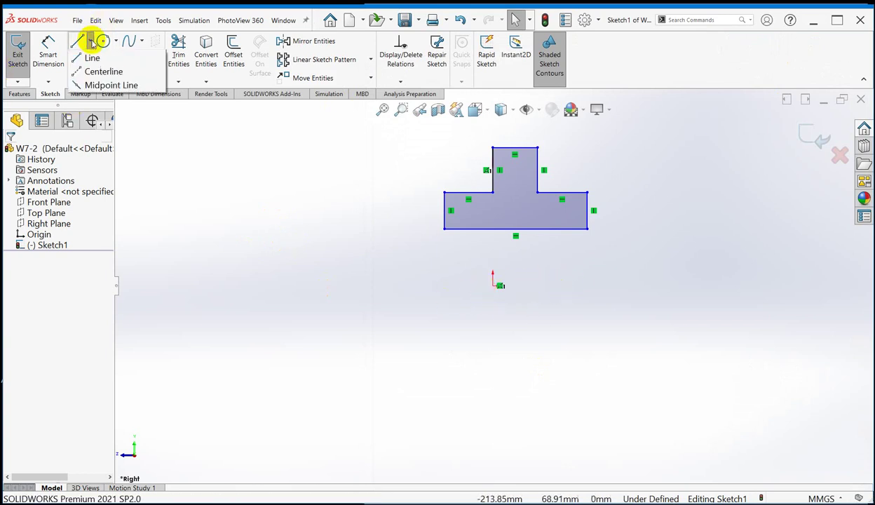
{"action": "left_click", "coordinate": [98, 72]}
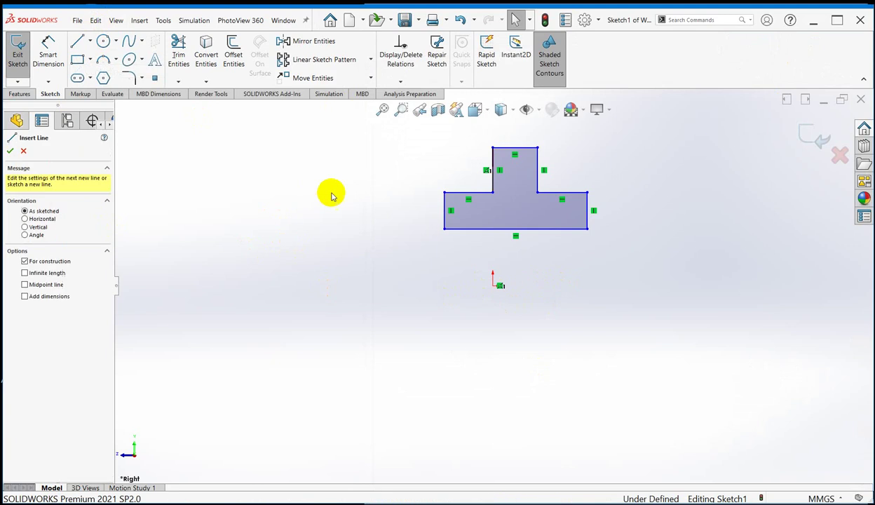
{"action": "left_click", "coordinate": [494, 285]}
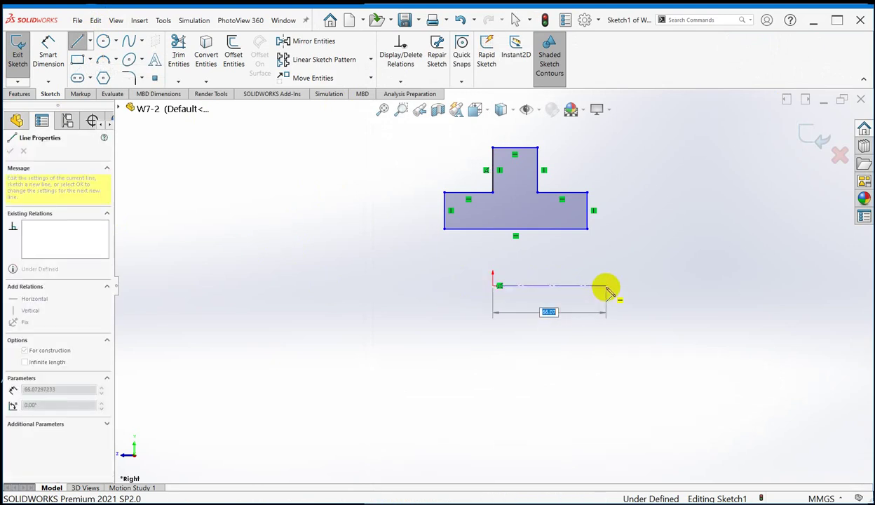
{"action": "left_click", "coordinate": [604, 285]}
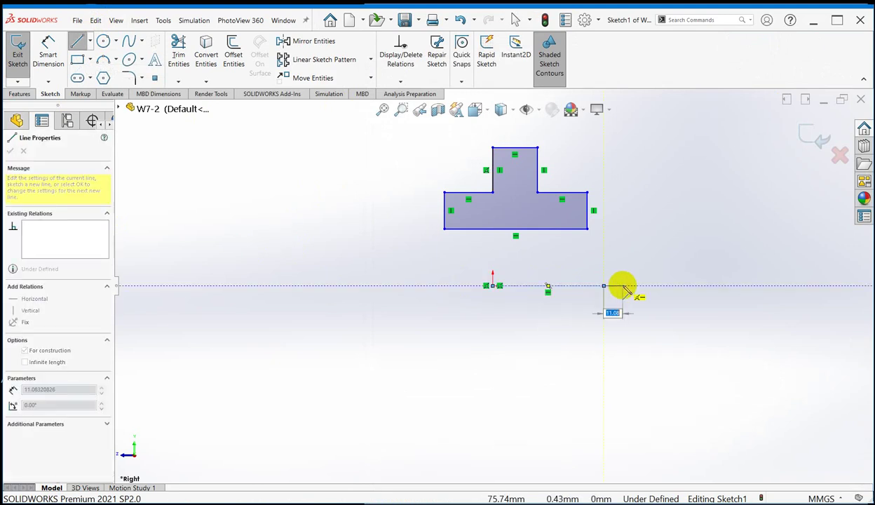
{"action": "right_click", "coordinate": [623, 288]}
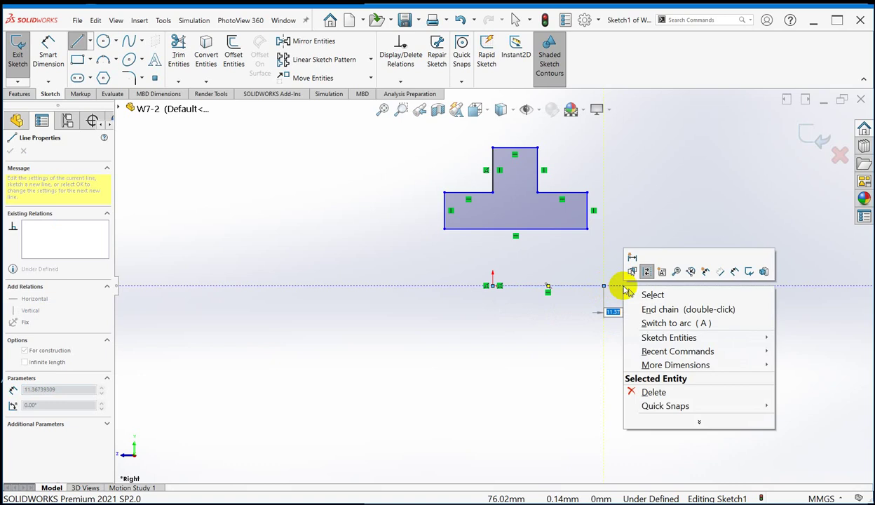
{"action": "left_click", "coordinate": [673, 295]}
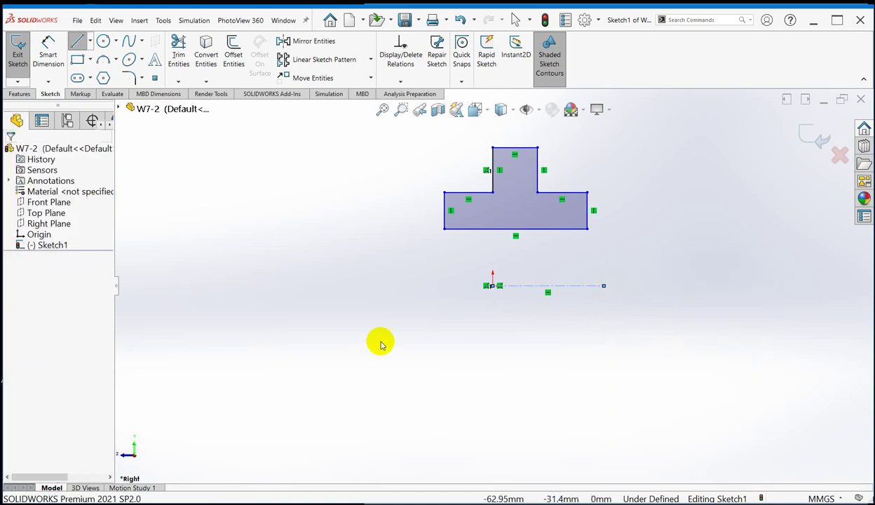
- Start a Revolved Boss/Base of the profile about the centerline through 360 degrees and inspect its preview from several angles
{"action": "left_click", "coordinate": [19, 94]}
{"action": "left_click", "coordinate": [57, 45]}
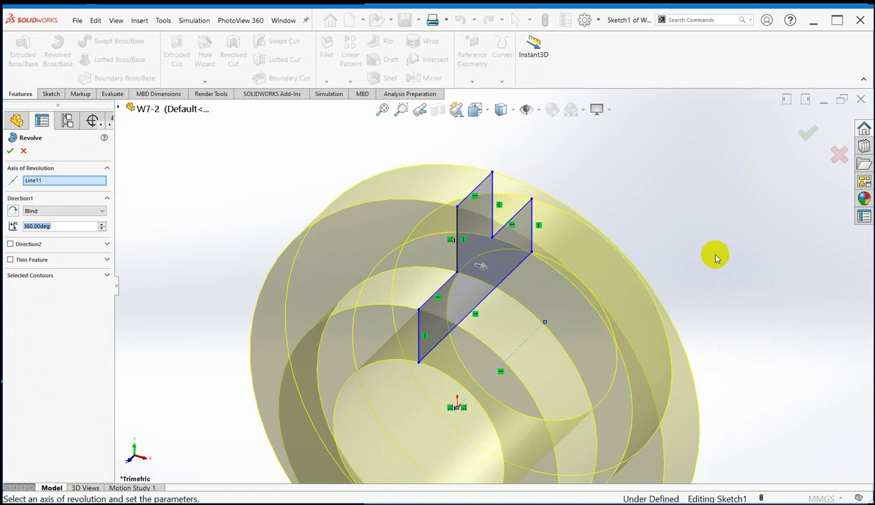
{"action": "middle_click_drag", "start_coordinate": [398, 454], "coordinate": [444, 402], "text": "ctrl"}
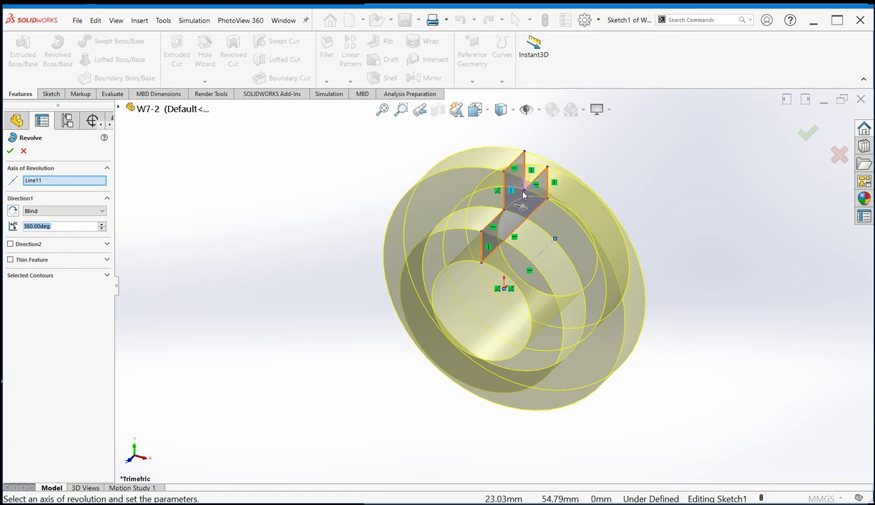
{"action": "middle_click_drag", "start_coordinate": [703, 415], "coordinate": [678, 364]}
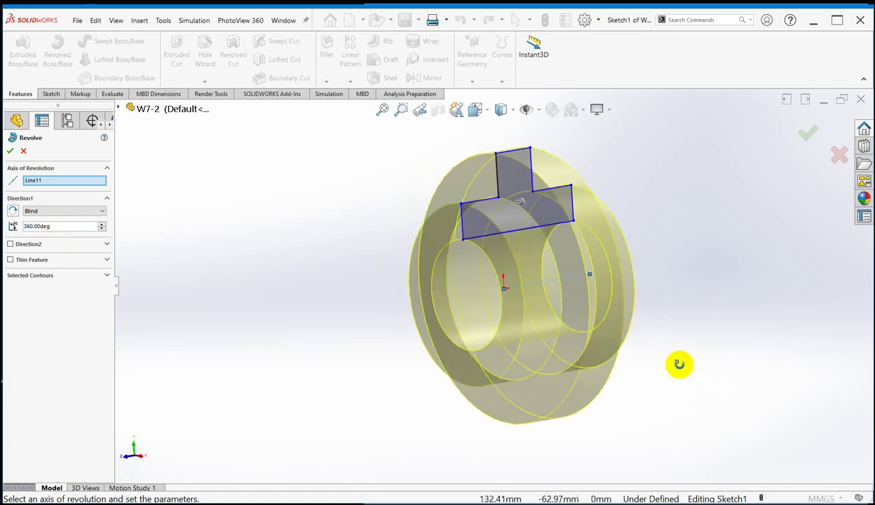
{"action": "middle_click_drag", "start_coordinate": [626, 178], "coordinate": [646, 215]}
{"action": "scroll", "coordinate": [514, 194], "scroll_direction": "down", "scroll_amount": 2}
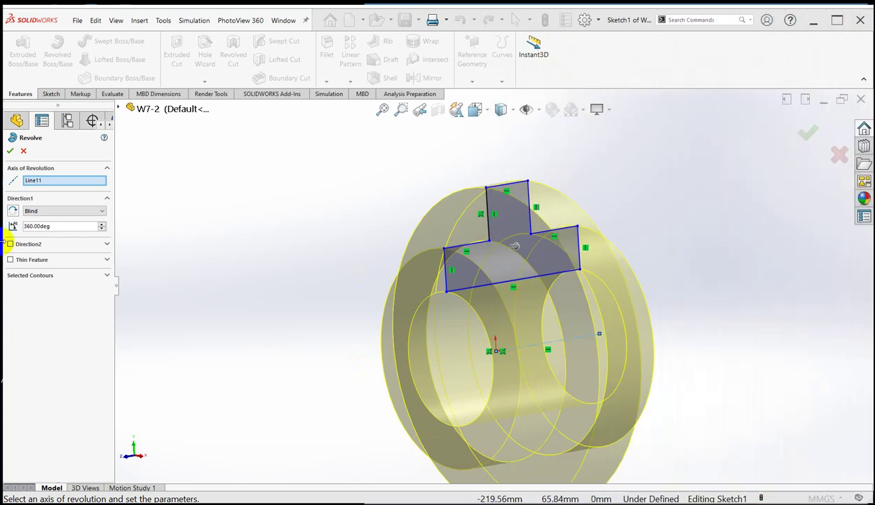
{"action": "scroll", "coordinate": [348, 260], "scroll_direction": "up", "scroll_amount": 2}
{"action": "scroll", "coordinate": [551, 395], "scroll_direction": "up", "scroll_amount": 1}
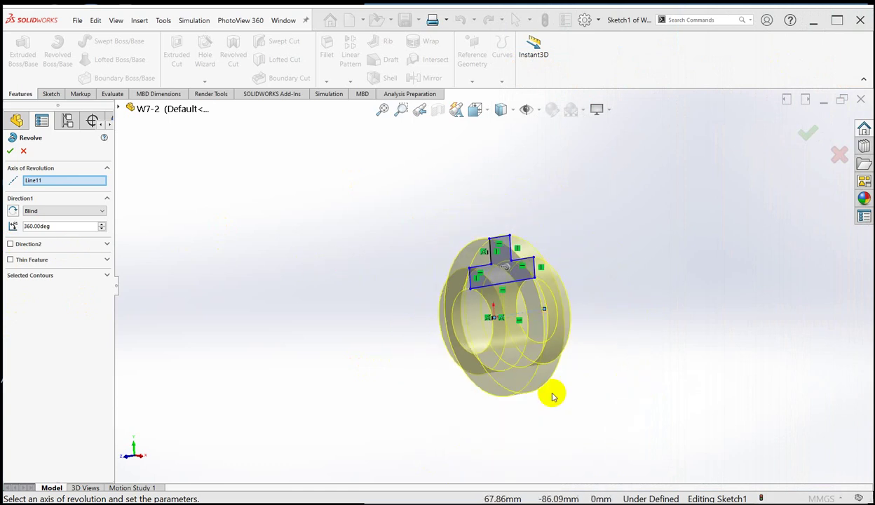
{"action": "scroll", "coordinate": [554, 398], "scroll_direction": "down", "scroll_amount": 3}
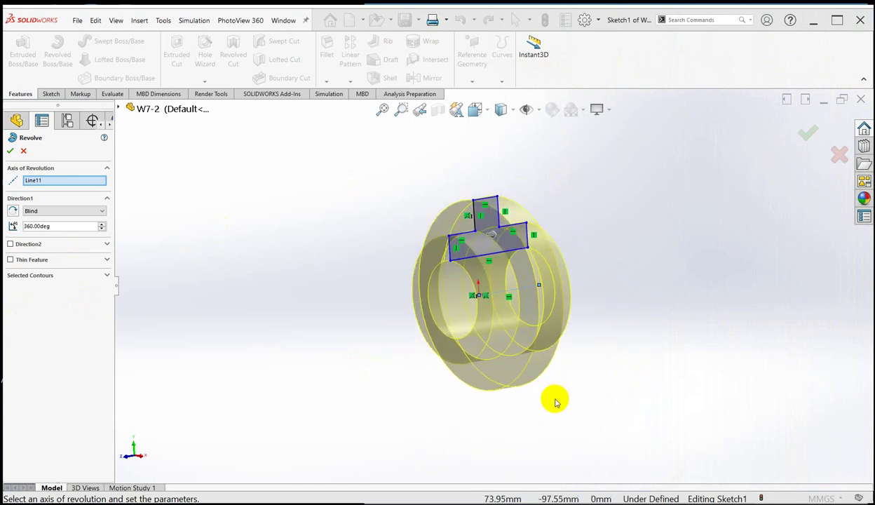
- Set the revolve angle to 270 degrees and examine the profile and cut ends in the partial preview
{"action": "double_click", "coordinate": [59, 227]}
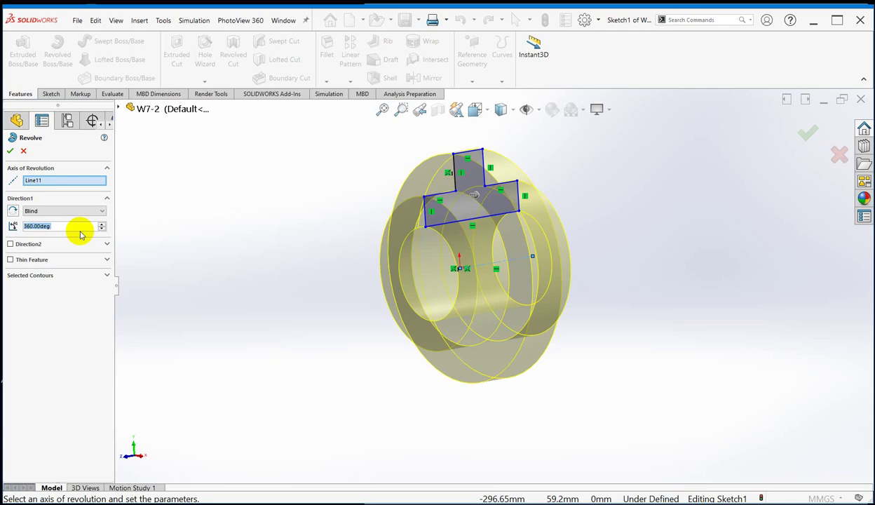
{"action": "type", "text": "270"}
{"action": "key", "text": "Return"}
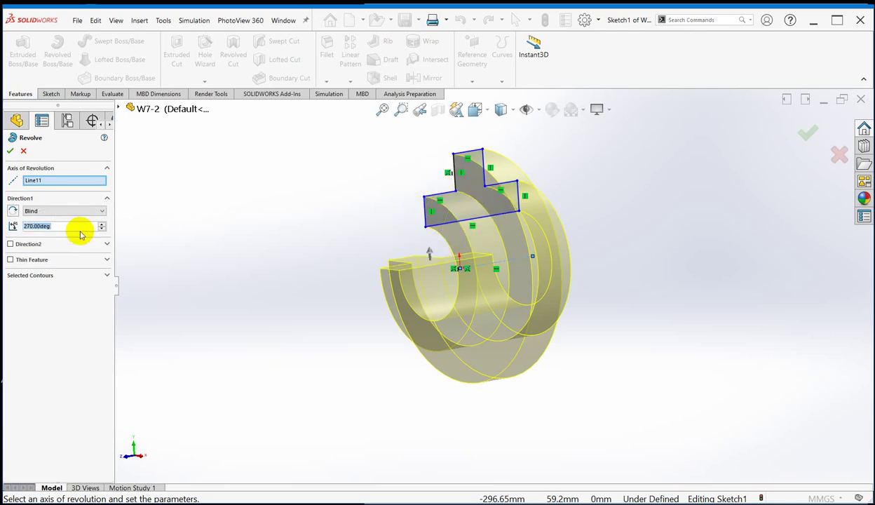
{"action": "mouse_move", "coordinate": [600, 268]}
{"action": "middle_mouse_down"}
{"action": "mouse_move", "coordinate": [660, 277]}
{"action": "mouse_move", "coordinate": [705, 302]}
{"action": "mouse_move", "coordinate": [664, 315]}
{"action": "mouse_move", "coordinate": [664, 274]}
{"action": "mouse_move", "coordinate": [622, 279]}
{"action": "middle_mouse_up"}
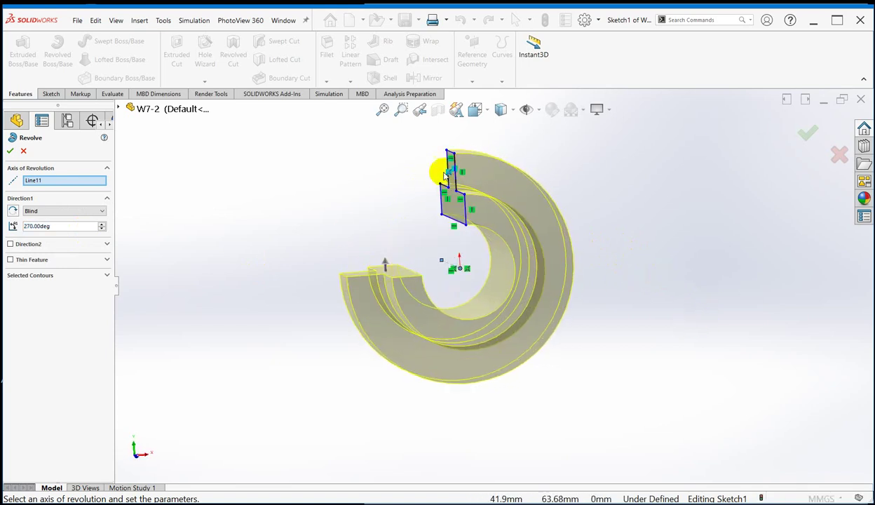
{"action": "scroll", "coordinate": [443, 175], "scroll_direction": "up", "scroll_amount": 1}
{"action": "scroll", "coordinate": [469, 205], "scroll_direction": "down", "scroll_amount": 5}
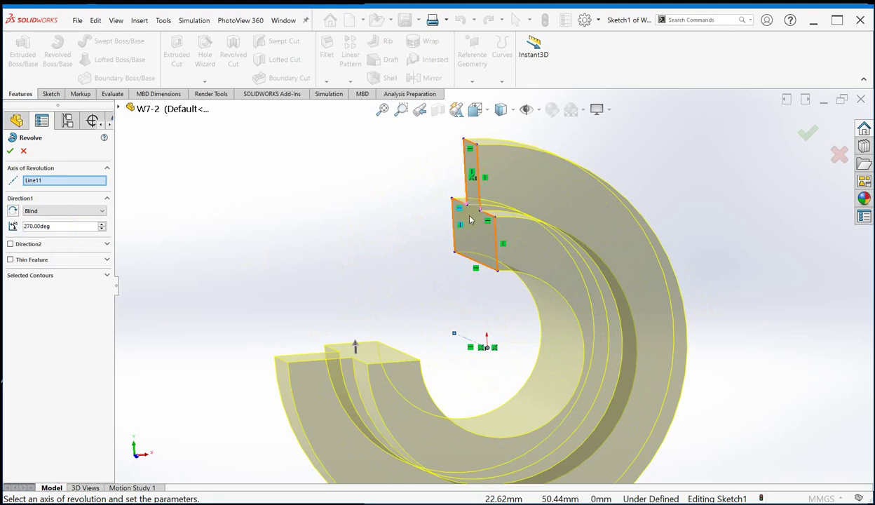
{"action": "left_click", "coordinate": [470, 178]}
{"action": "left_click", "coordinate": [469, 173]}
{"action": "left_click", "coordinate": [491, 192]}
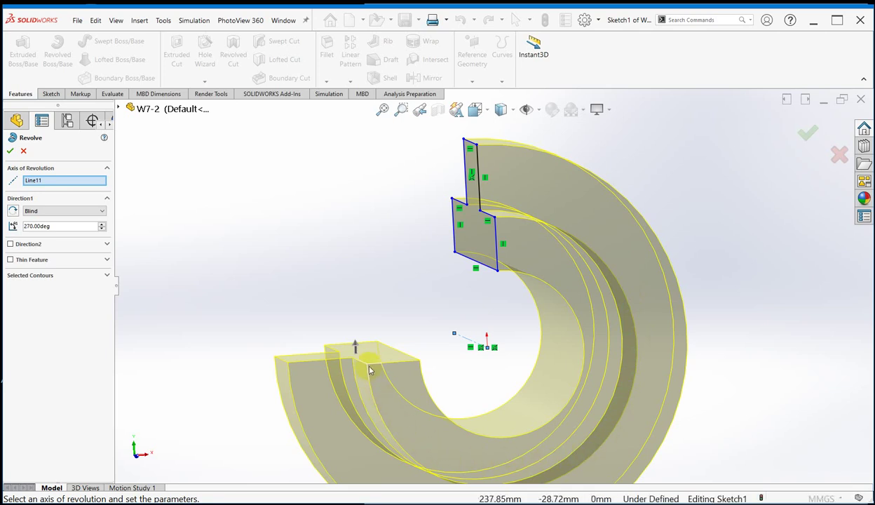
- Set the revolve angle back to 360 degrees and inspect the full flange preview from the other side
{"action": "left_click", "coordinate": [40, 181]}
{"action": "left_click", "coordinate": [60, 226]}
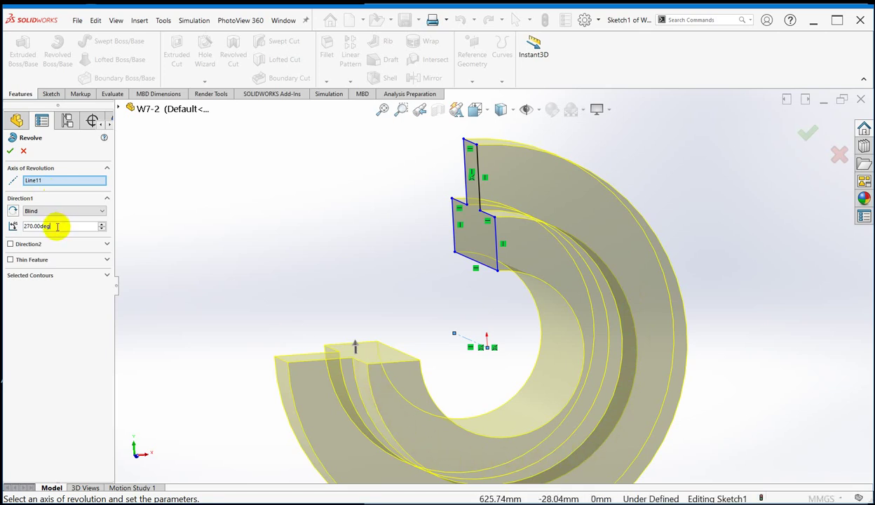
{"action": "left_click_drag", "start_coordinate": [58, 227], "coordinate": [14, 225]}
{"action": "type", "text": "1"}
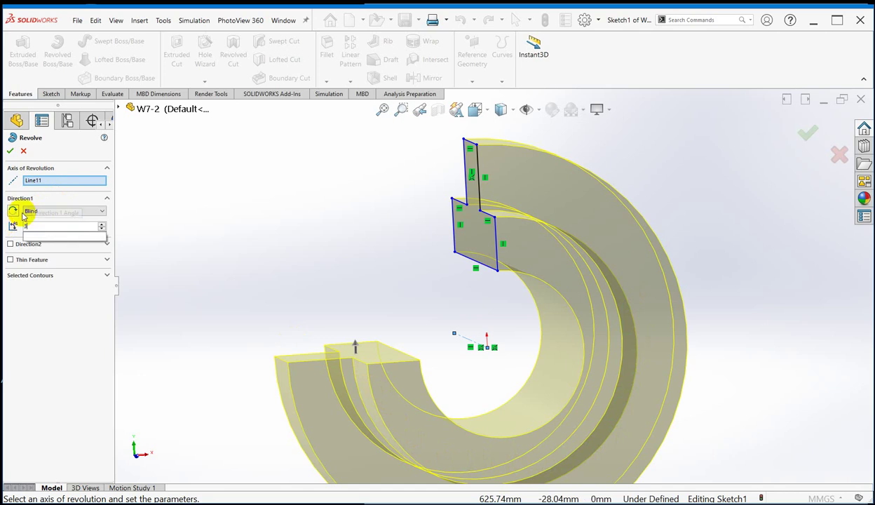
{"action": "type", "text": "60"}
{"action": "key", "text": "Return"}
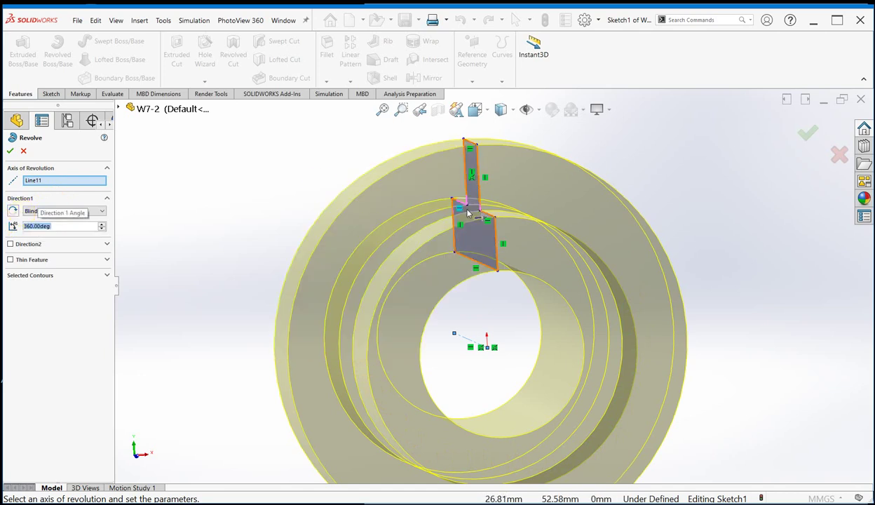
{"action": "scroll", "coordinate": [205, 264], "scroll_direction": "up", "scroll_amount": 3}
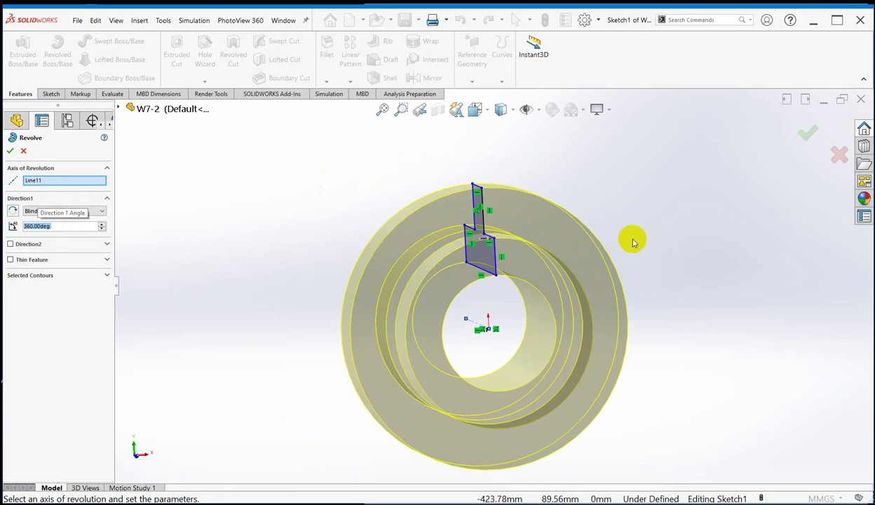
{"action": "middle_click_drag", "start_coordinate": [582, 223], "coordinate": [412, 241]}
{"action": "scroll", "coordinate": [589, 289], "scroll_direction": "up", "scroll_amount": 5}
{"action": "scroll", "coordinate": [596, 297], "scroll_direction": "down", "scroll_amount": 4}
{"action": "scroll", "coordinate": [596, 297], "scroll_direction": "down", "scroll_amount": 1}
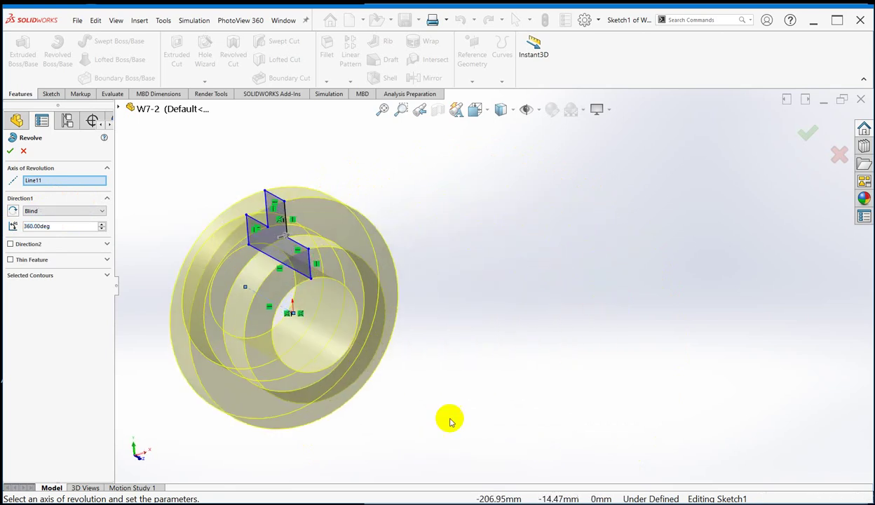
- Switch to the flange's engineering drawing PDF and compare its section view with the revolve preview
{"action": "key", "text": "alt+Tab"}
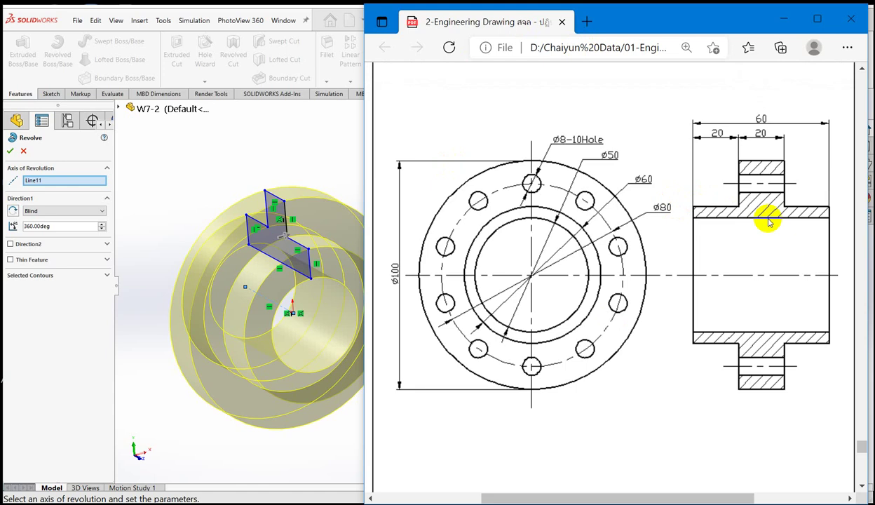
{"action": "left_click", "coordinate": [738, 20]}
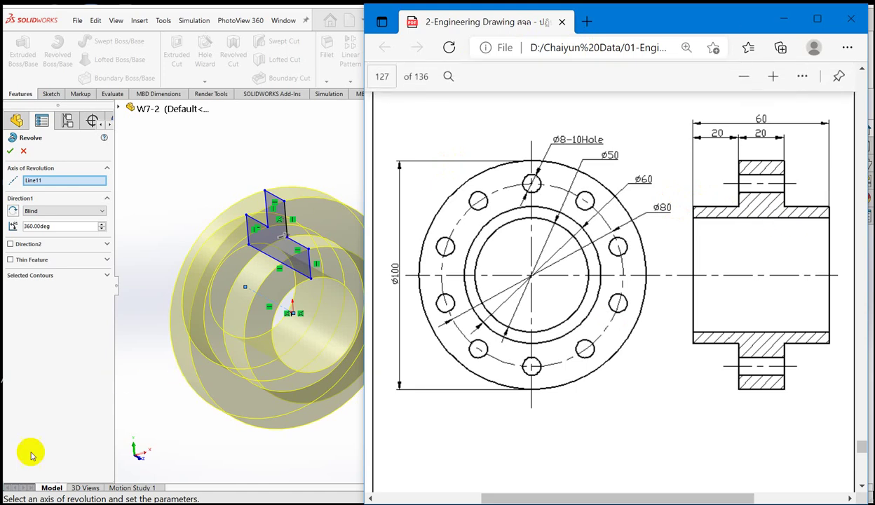
- Switch back to SOLIDWORKS, cancel the Revolve feature and exit the profile sketch
{"action": "left_click", "coordinate": [195, 438]}
{"action": "scroll", "coordinate": [704, 326], "scroll_direction": "up", "scroll_amount": 3}
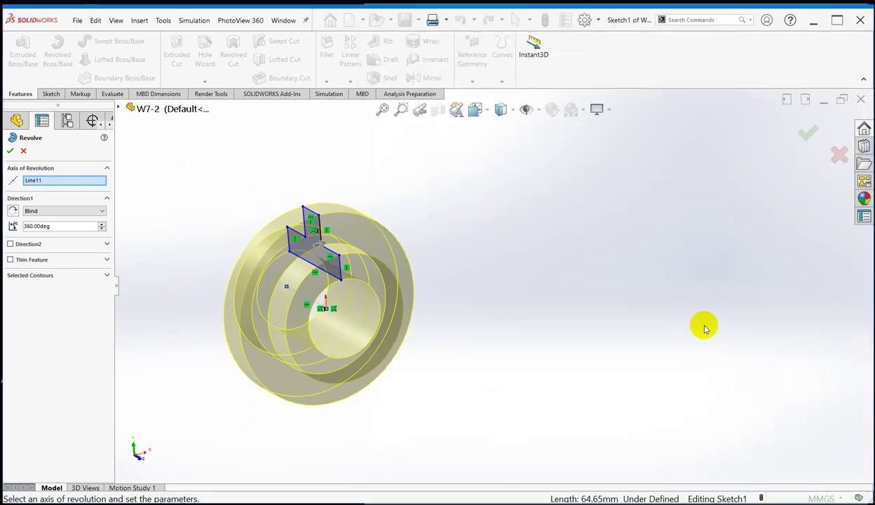
{"action": "scroll", "coordinate": [421, 298], "scroll_direction": "down", "scroll_amount": 3}
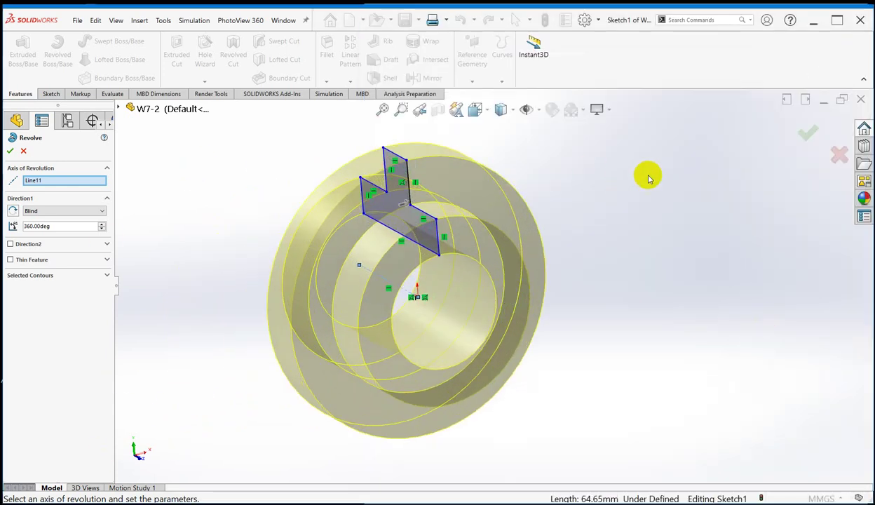
{"action": "left_click", "coordinate": [23, 151]}
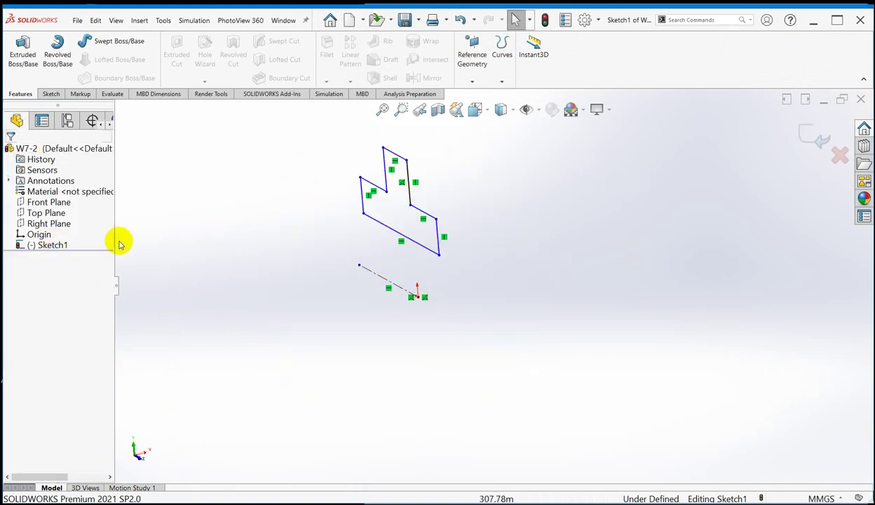
{"action": "left_click", "coordinate": [814, 138]}
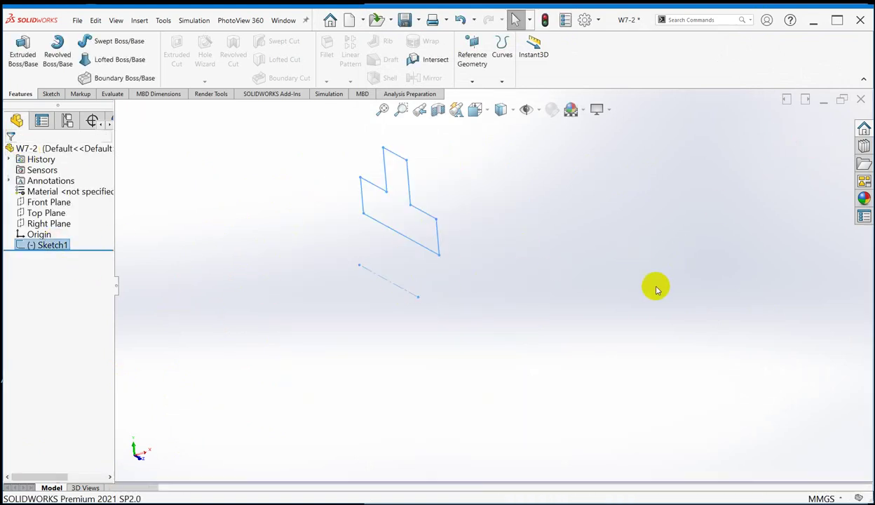
- Delete the flange profile sketch, Sketch1, from the part
{"action": "right_click", "coordinate": [50, 242]}
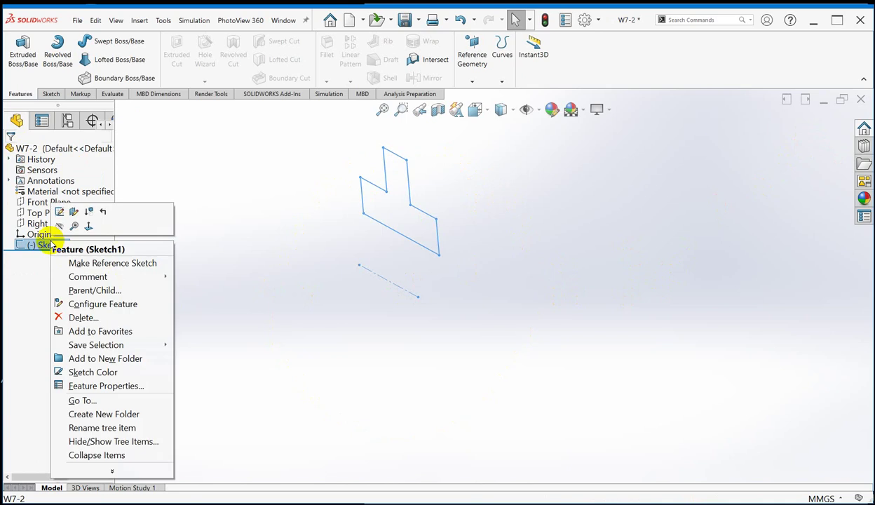
{"action": "left_click", "coordinate": [88, 317]}
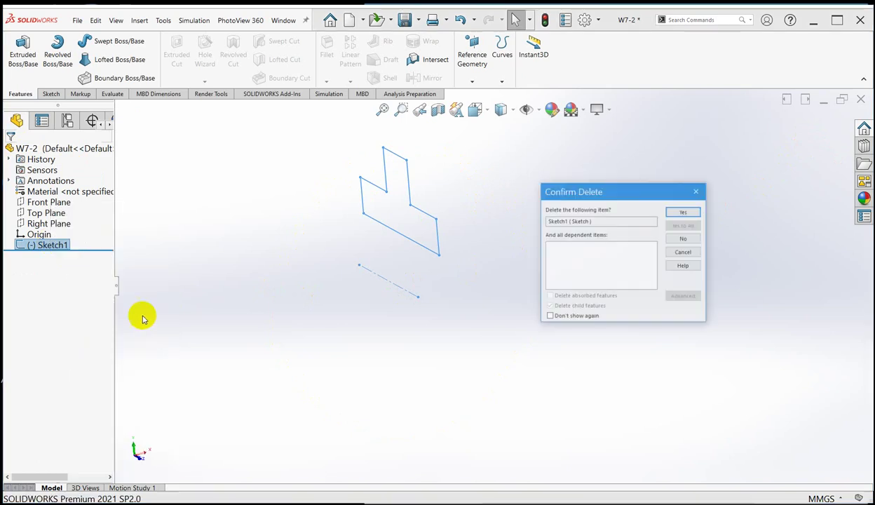
{"action": "left_click", "coordinate": [680, 212]}
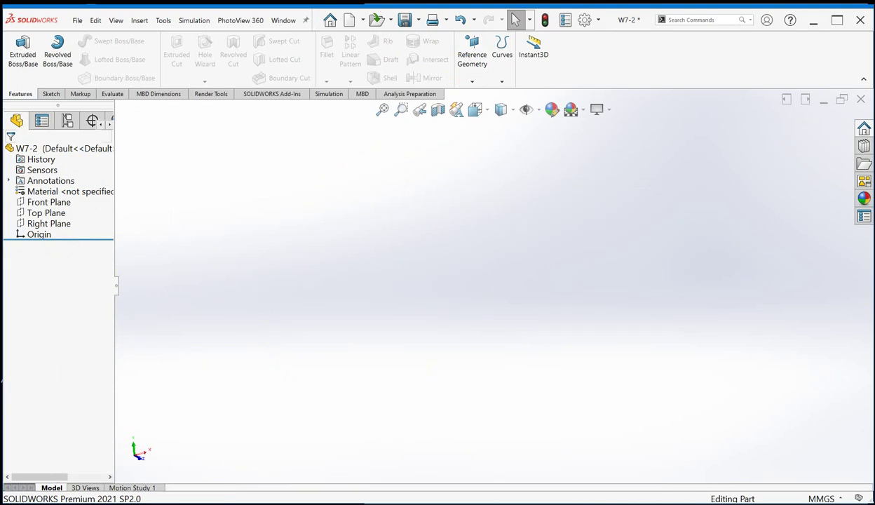
- Review the flange's section view in the drawing PDF and compare the isometric Front Plane with the rendered flange in the Word worksheet
{"action": "key", "text": "alt+Tab"}
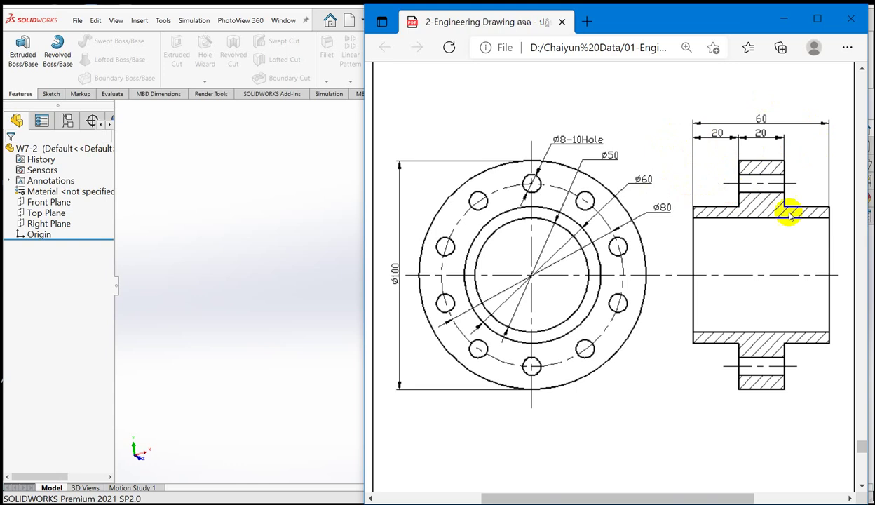
{"action": "left_click", "coordinate": [252, 161]}
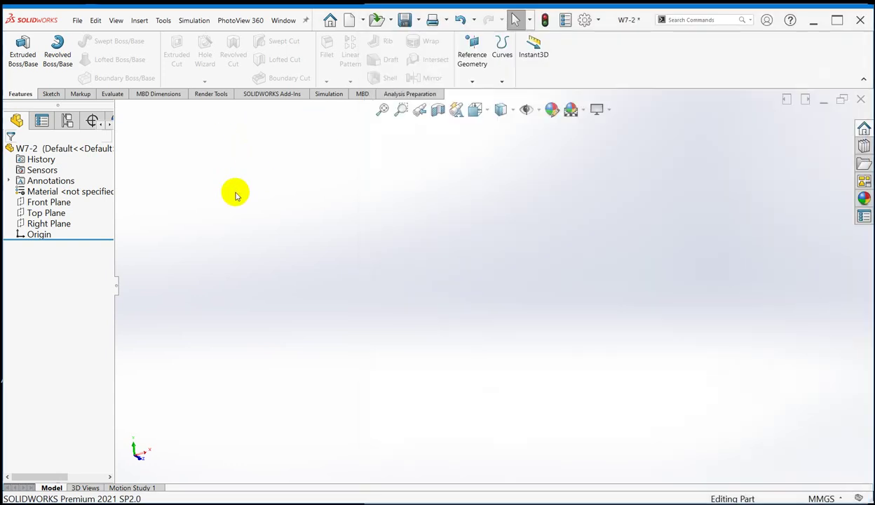
{"action": "left_click", "coordinate": [46, 202]}
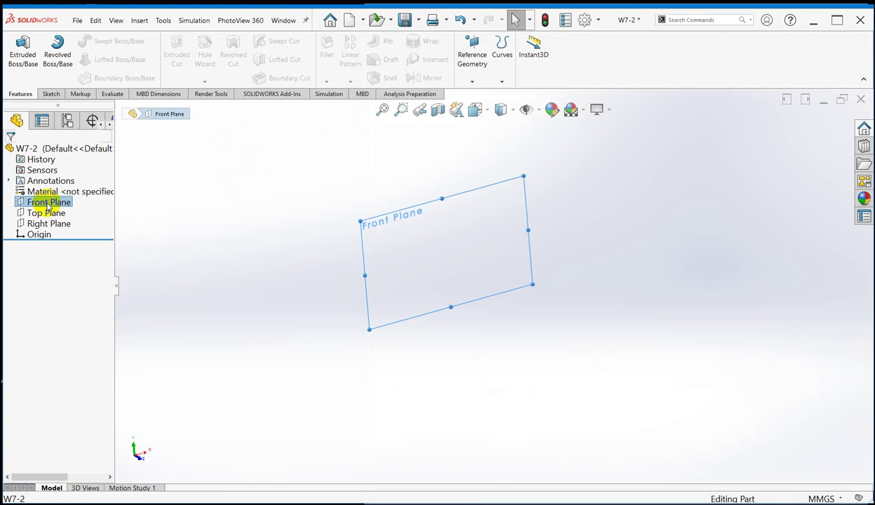
{"action": "key", "text": "ctrl+7"}
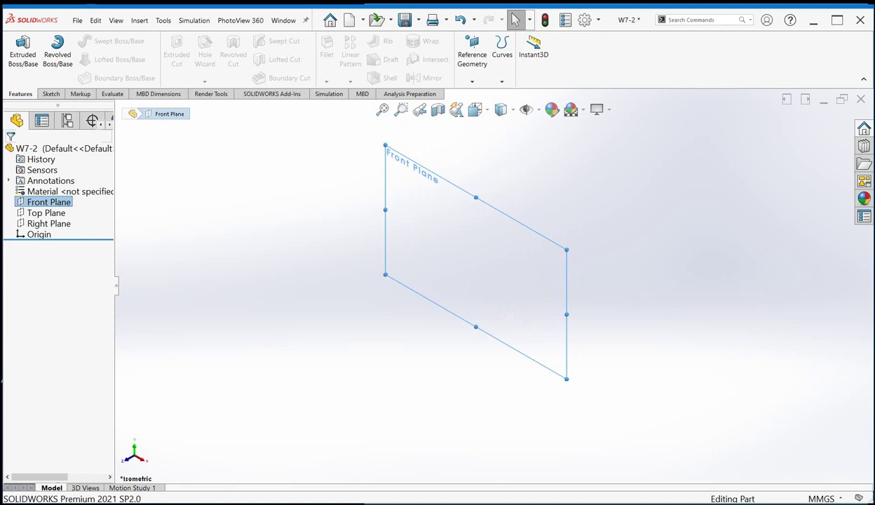
{"action": "left_click_drag", "start_coordinate": [874, 19], "coordinate": [759, 19]}
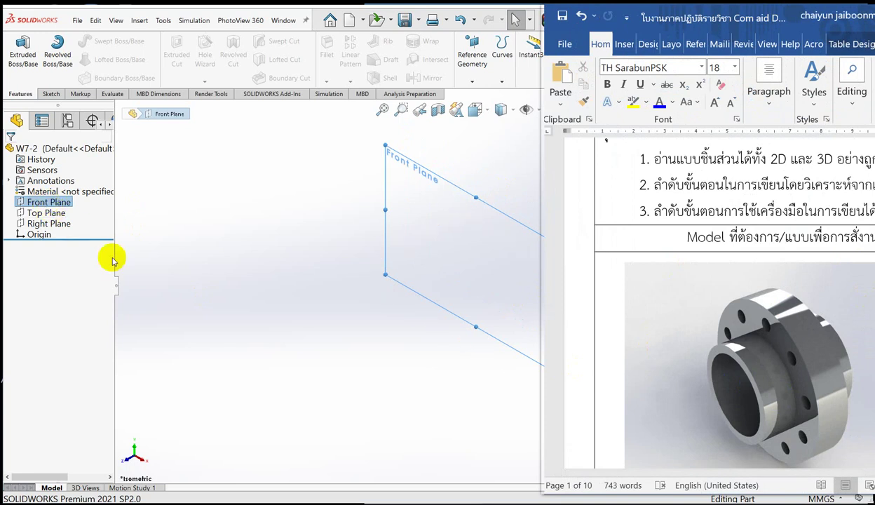
- Compare the orientation of the Right Plane with the rendered flange in the Word worksheet
{"action": "left_click", "coordinate": [49, 223]}
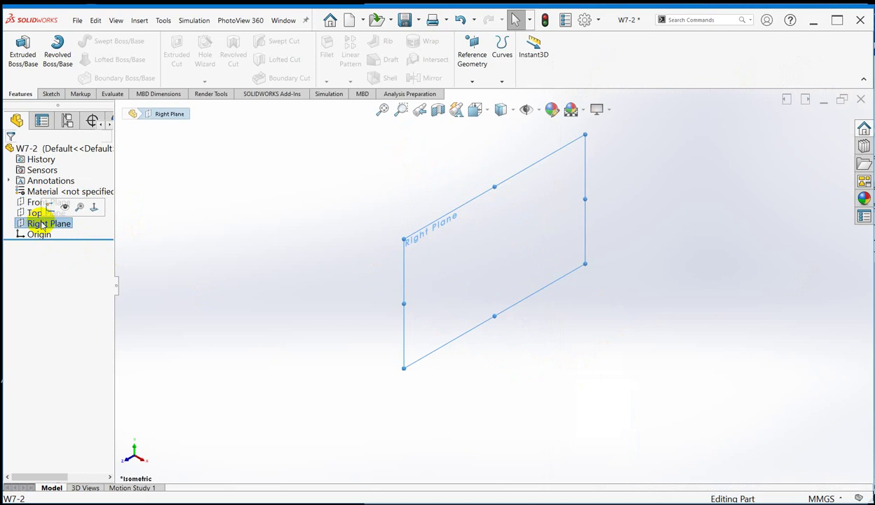
{"action": "key", "text": "alt+Tab"}
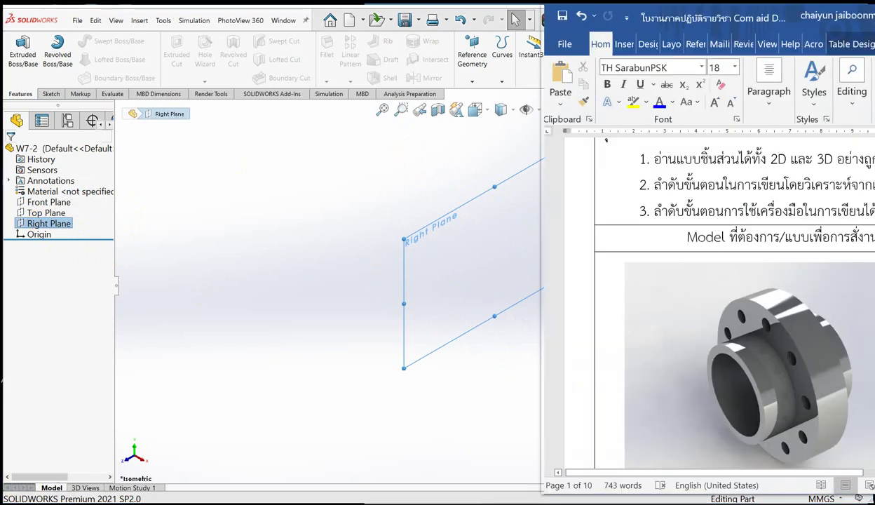
{"action": "left_click_drag", "start_coordinate": [676, 7], "coordinate": [780, 8]}
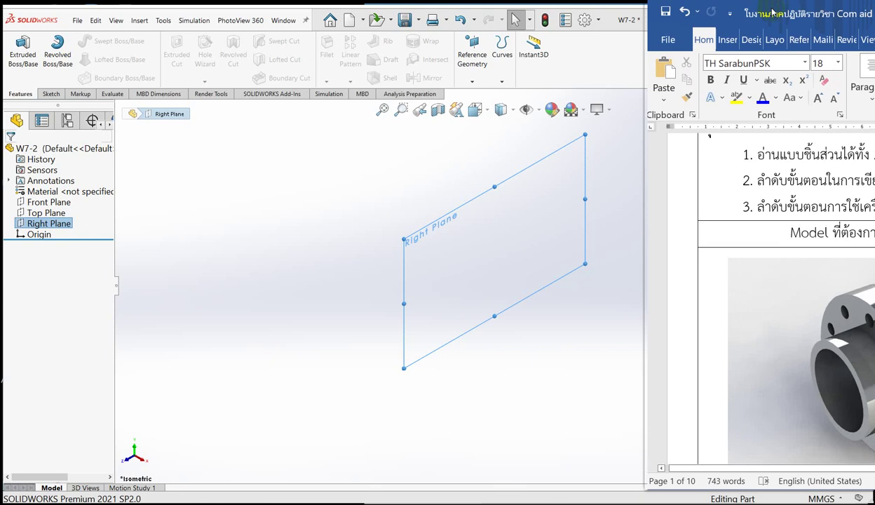
{"action": "left_click_drag", "start_coordinate": [824, 11], "coordinate": [723, 13]}
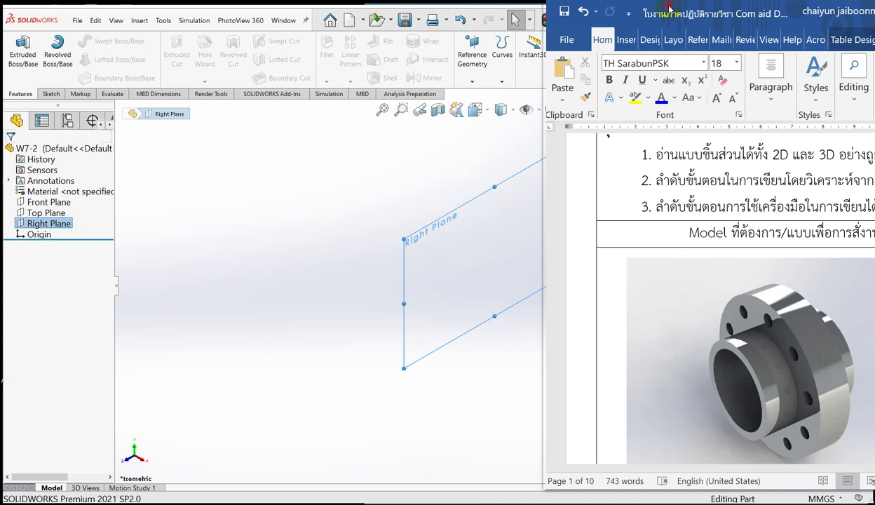
{"action": "left_click_drag", "start_coordinate": [669, 8], "coordinate": [874, 9]}
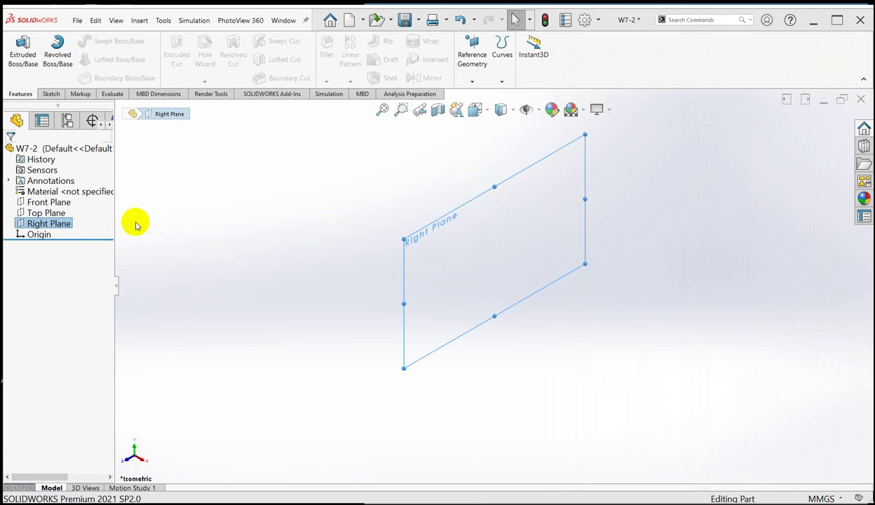
{"action": "left_click", "coordinate": [224, 216]}
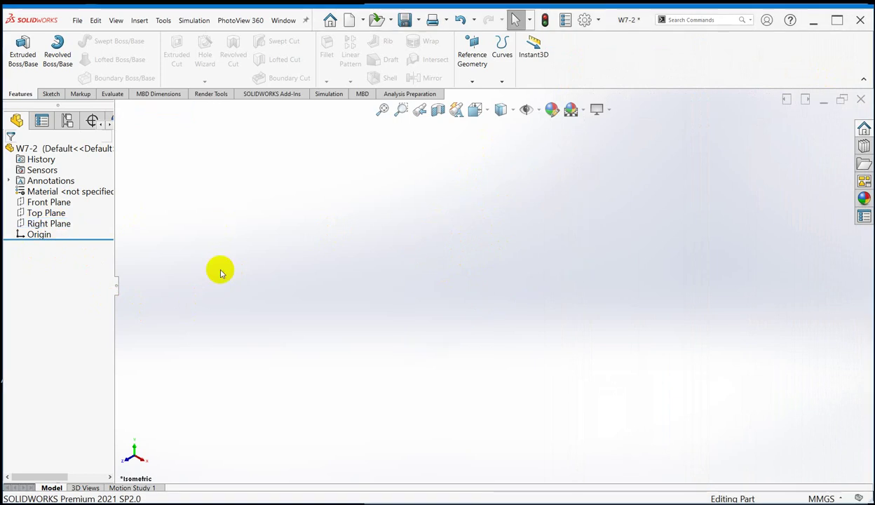
- Start a new sketch on the Right Plane
{"action": "left_click", "coordinate": [55, 224]}
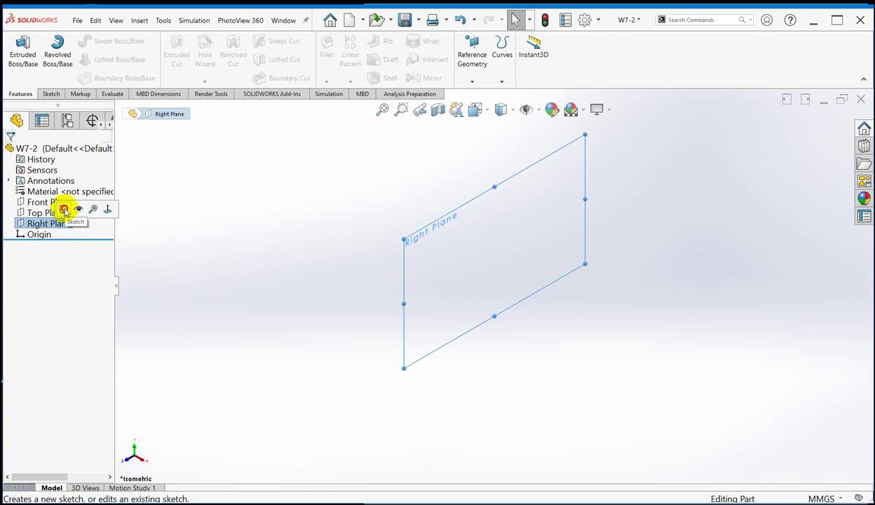
{"action": "left_click", "coordinate": [64, 209]}
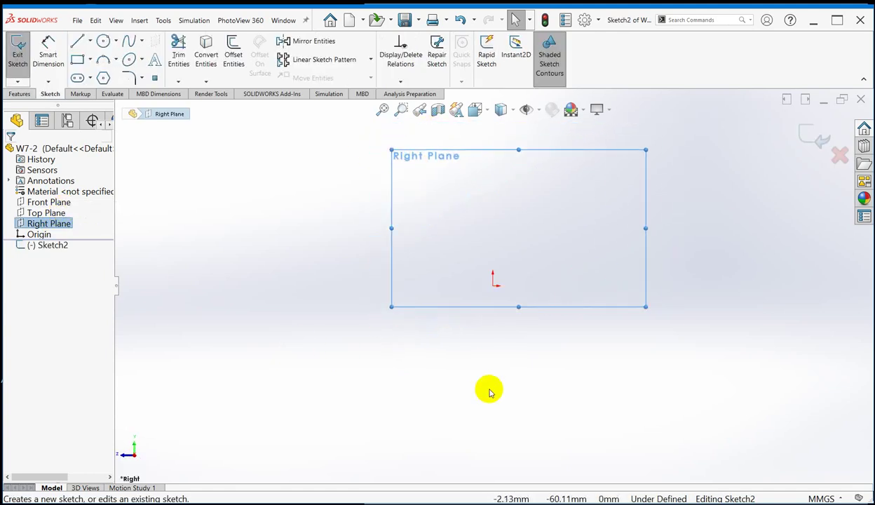
{"action": "scroll", "coordinate": [491, 280], "scroll_direction": "up", "scroll_amount": 2}
{"action": "scroll", "coordinate": [537, 211], "scroll_direction": "down", "scroll_amount": 3}
{"action": "scroll", "coordinate": [537, 213], "scroll_direction": "down", "scroll_amount": 1}
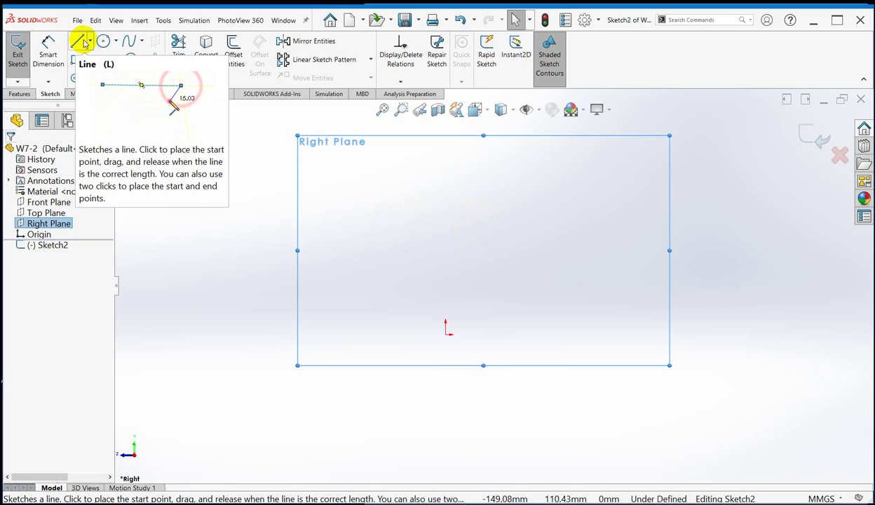
- Try building the profile from a rectangle about 48 by 10 mm with a narrow rectangle on top, and undo both
{"action": "left_click", "coordinate": [77, 59]}
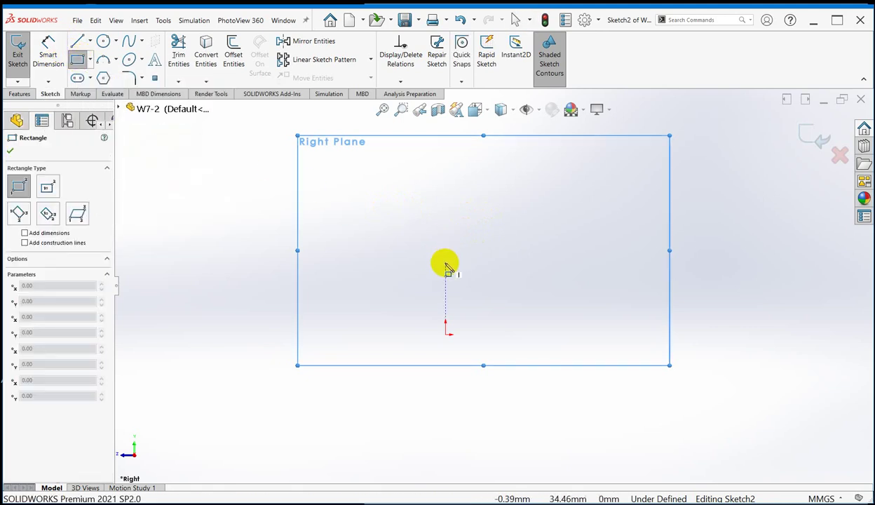
{"action": "left_click", "coordinate": [448, 261]}
{"action": "left_click", "coordinate": [544, 243]}
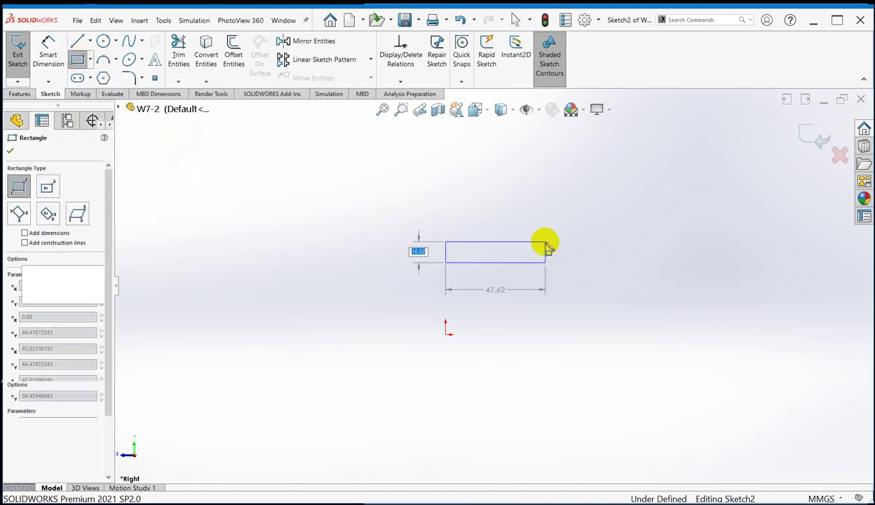
{"action": "left_click", "coordinate": [482, 242]}
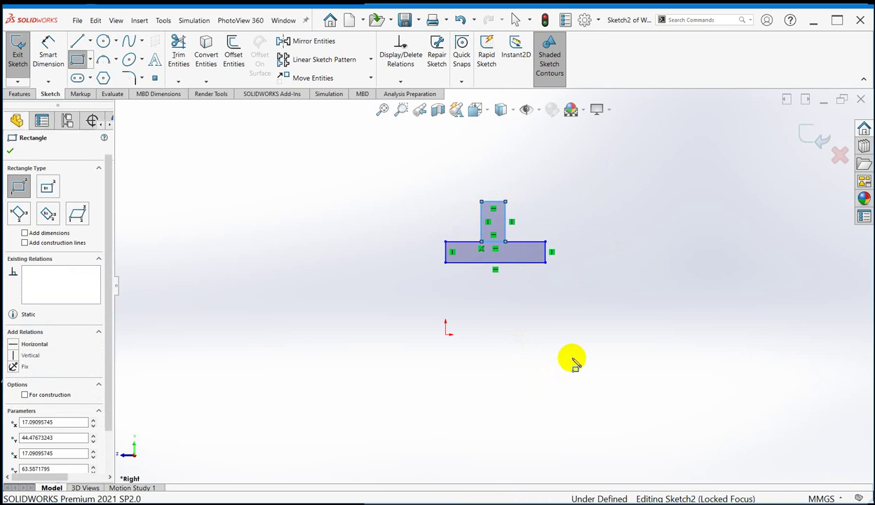
{"action": "key", "text": "Escape"}
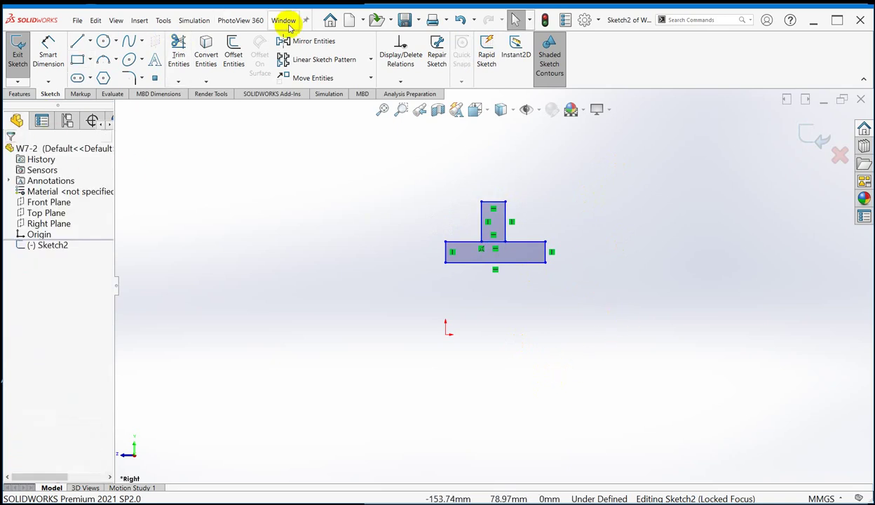
{"action": "left_click", "coordinate": [460, 21]}
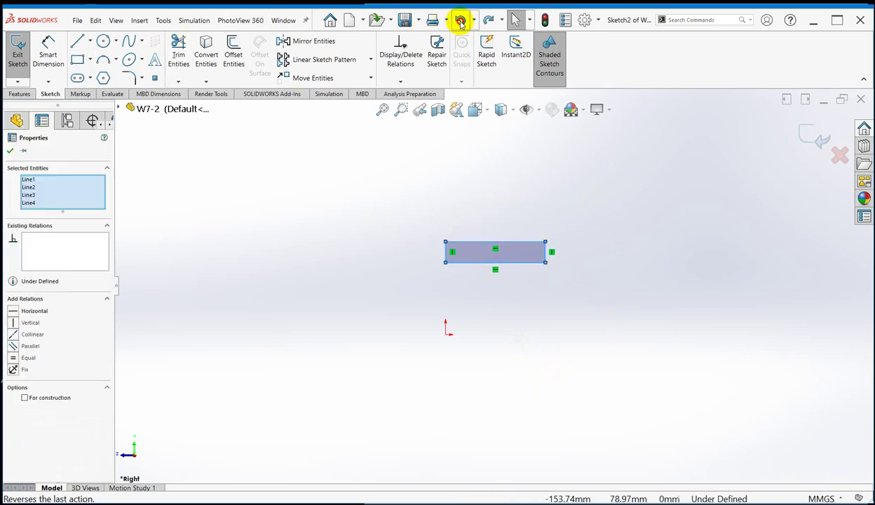
{"action": "left_click", "coordinate": [460, 21]}
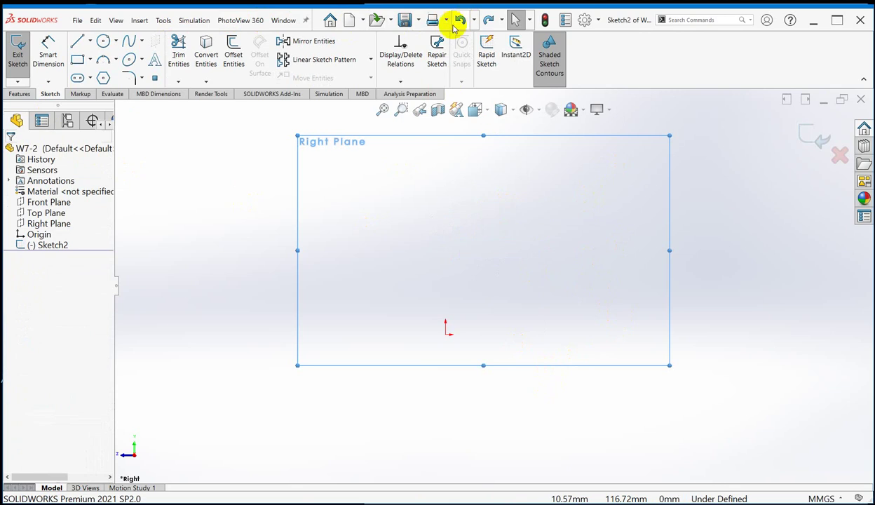
- Sketch a closed inverted-T profile with lines above the origin, about 48 mm wide at its base, with its start edge aligned vertically to the origin
{"action": "left_click", "coordinate": [76, 43]}
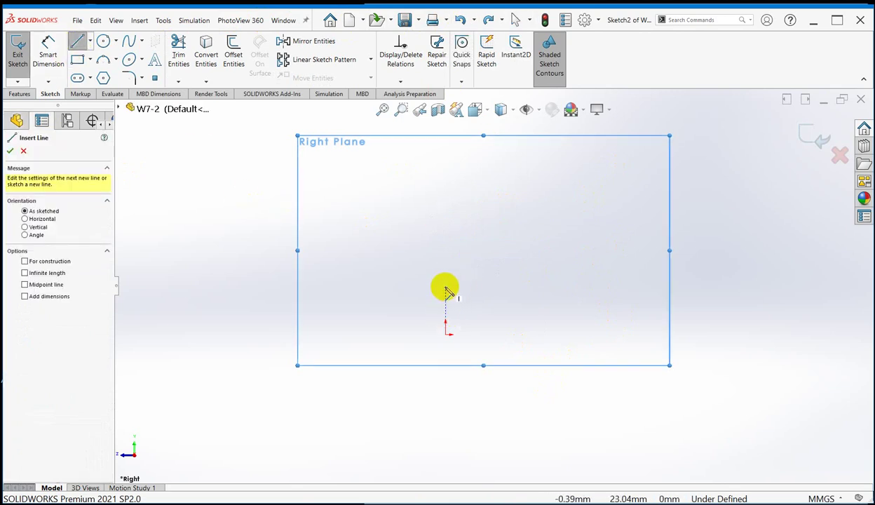
{"action": "left_click_drag", "start_coordinate": [446, 284], "coordinate": [447, 269]}
{"action": "left_click", "coordinate": [452, 261]}
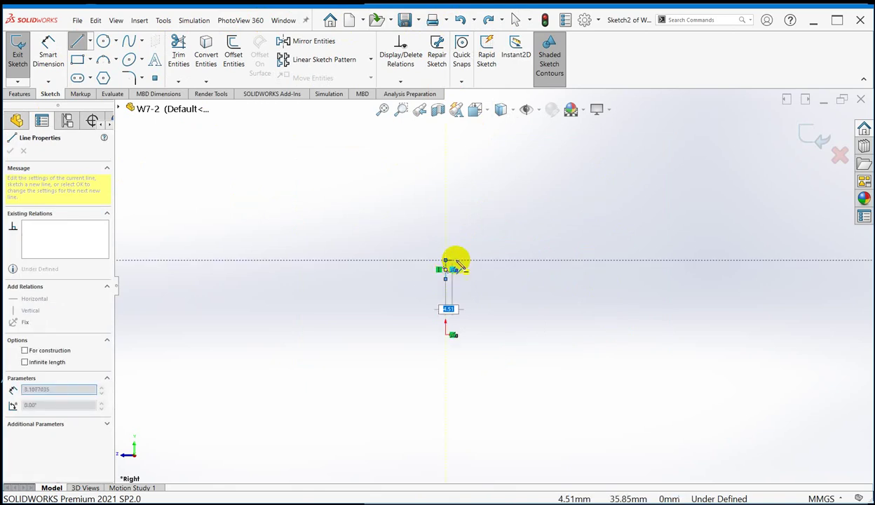
{"action": "left_click", "coordinate": [482, 259]}
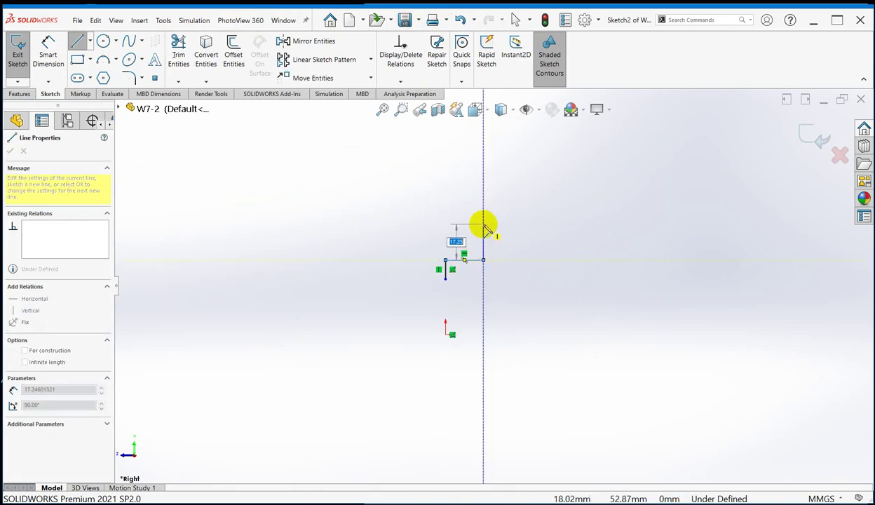
{"action": "left_click", "coordinate": [483, 225]}
{"action": "left_click", "coordinate": [507, 224]}
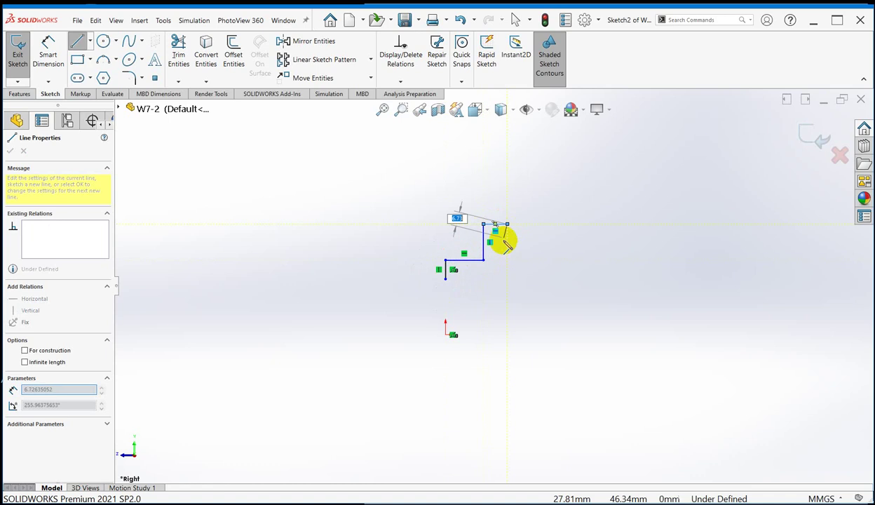
{"action": "left_click", "coordinate": [507, 259]}
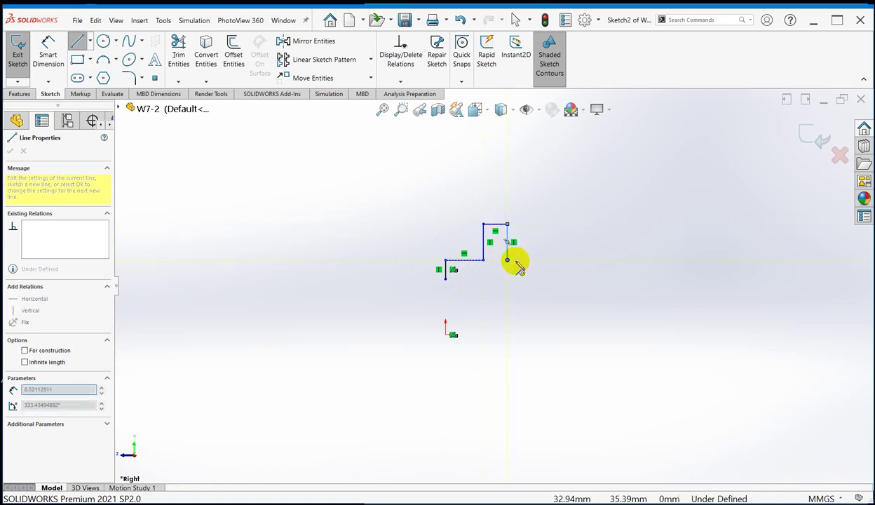
{"action": "left_click", "coordinate": [545, 259]}
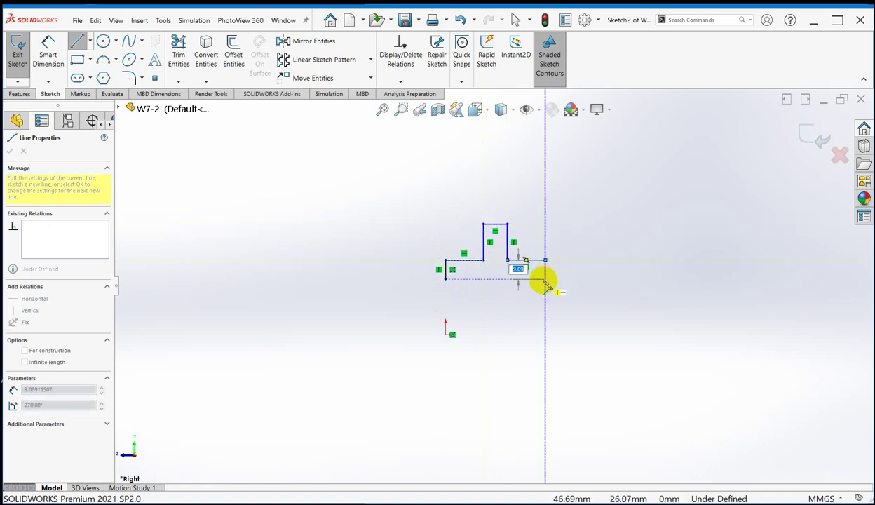
{"action": "left_click", "coordinate": [544, 278]}
{"action": "left_click", "coordinate": [446, 278]}
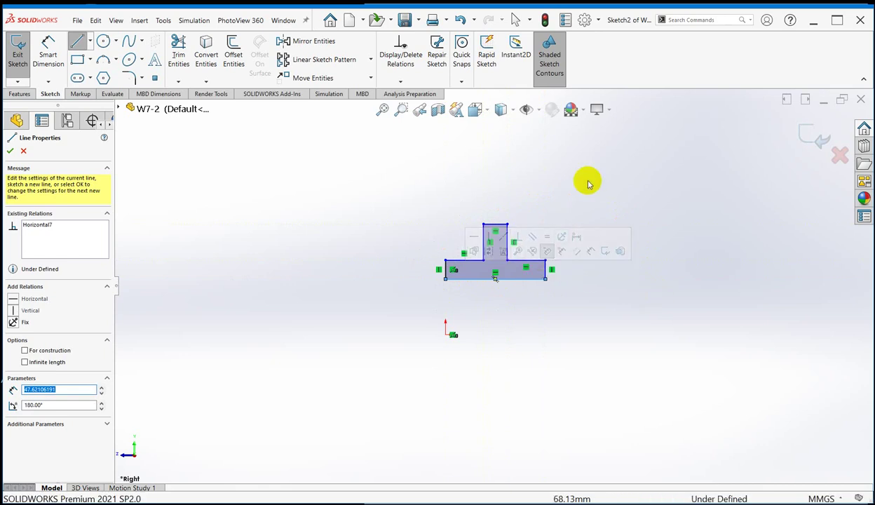
{"action": "scroll", "coordinate": [603, 197], "scroll_direction": "up", "scroll_amount": 2}
{"action": "scroll", "coordinate": [554, 275], "scroll_direction": "down", "scroll_amount": 3}
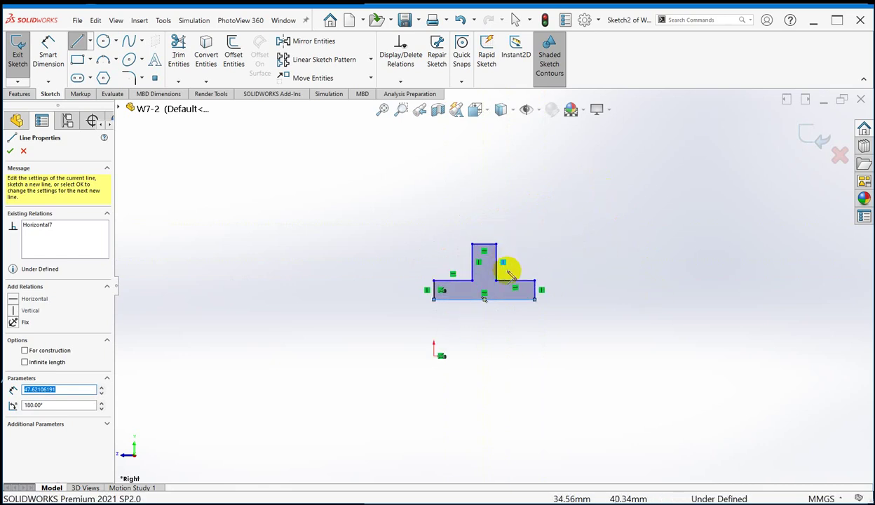
- Delete the horizontal shoulder line beside the profile's start edge and redraw it about 18 mm long between the two open endpoints
{"action": "scroll", "coordinate": [522, 298], "scroll_direction": "down", "scroll_amount": 2}
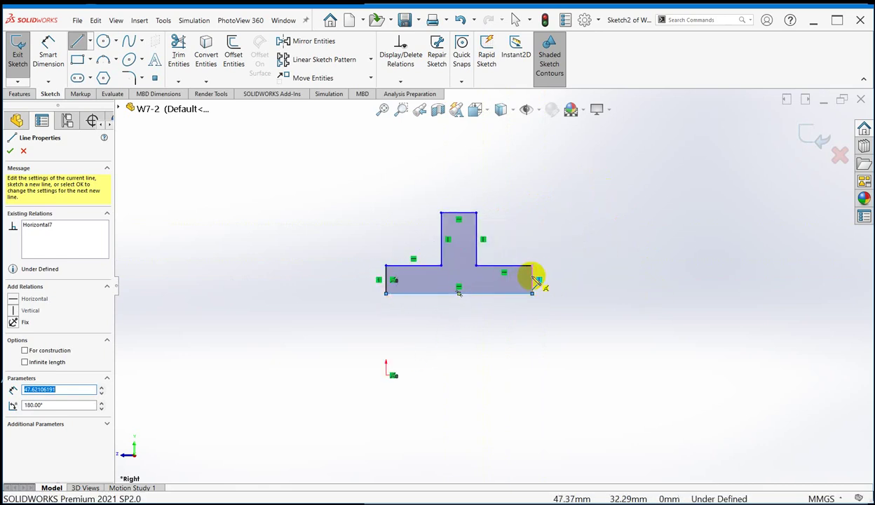
{"action": "scroll", "coordinate": [469, 268], "scroll_direction": "down", "scroll_amount": 2}
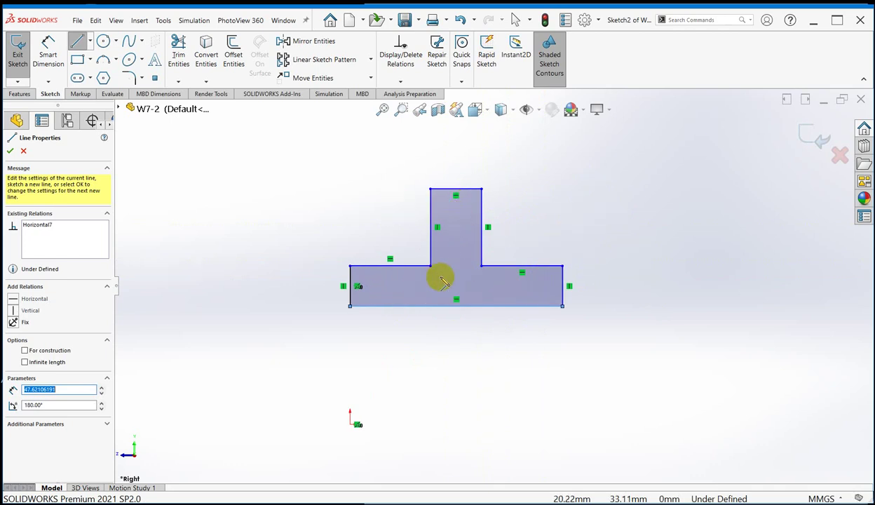
{"action": "key", "text": "Escape"}
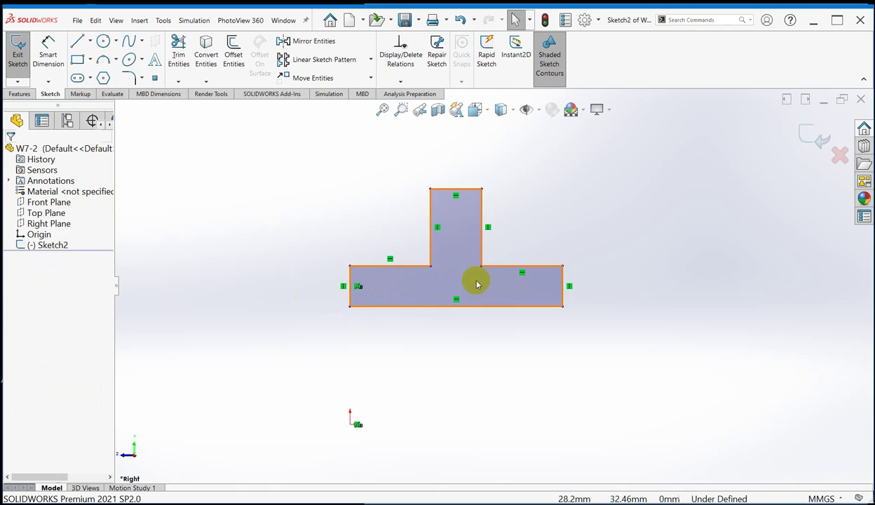
{"action": "scroll", "coordinate": [475, 281], "scroll_direction": "up", "scroll_amount": 1}
{"action": "scroll", "coordinate": [464, 273], "scroll_direction": "down", "scroll_amount": 2}
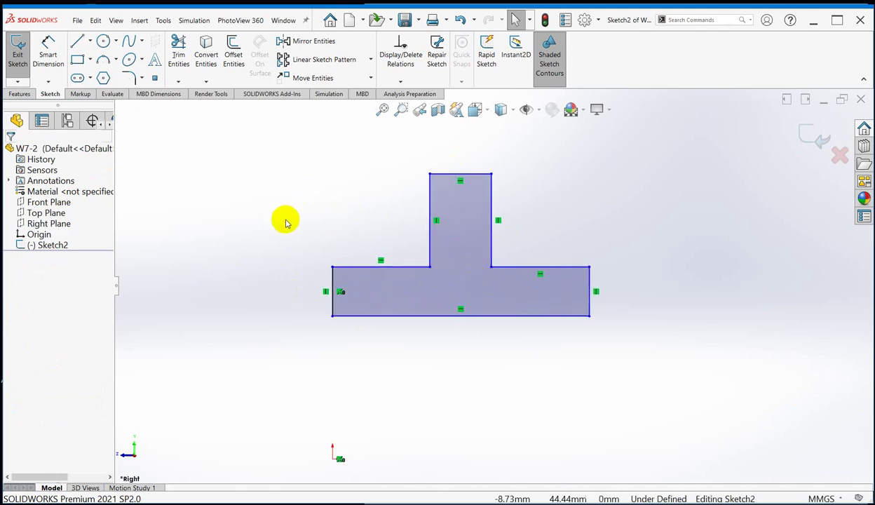
{"action": "left_click", "coordinate": [365, 272]}
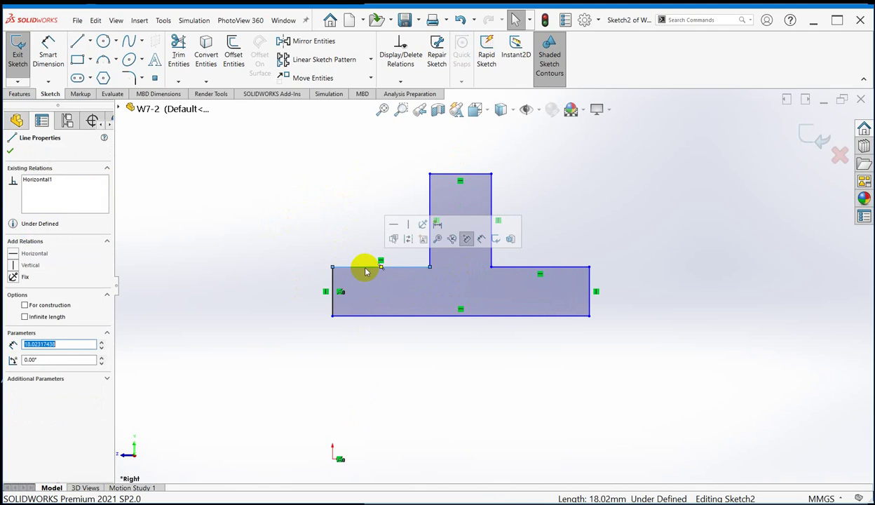
{"action": "key", "text": "Delete"}
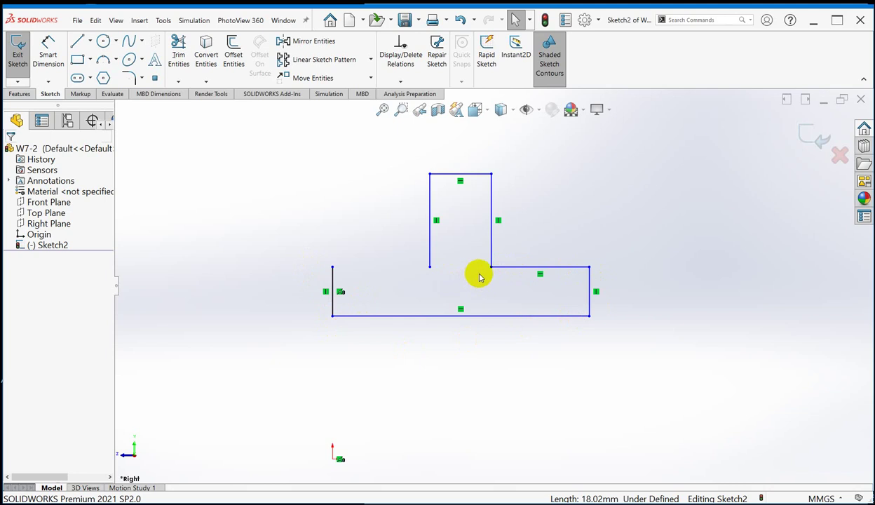
{"action": "left_click", "coordinate": [76, 42]}
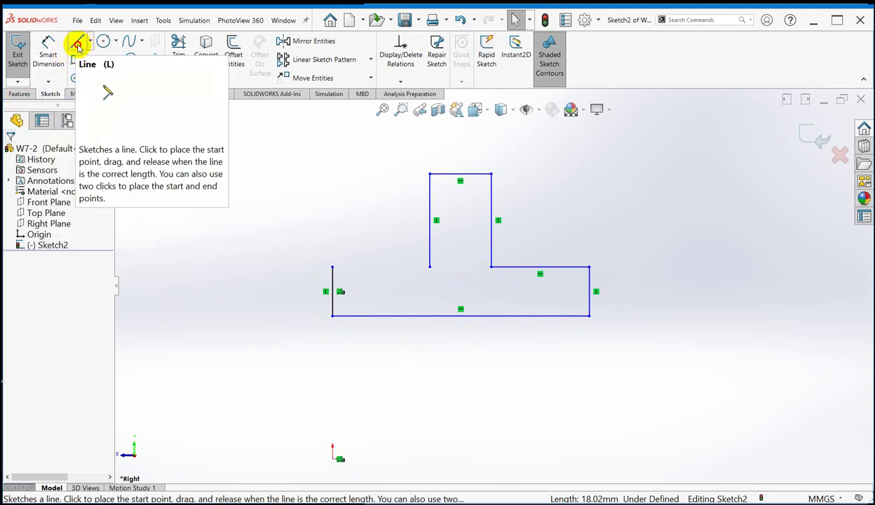
{"action": "left_click", "coordinate": [430, 266]}
{"action": "left_click", "coordinate": [333, 267]}
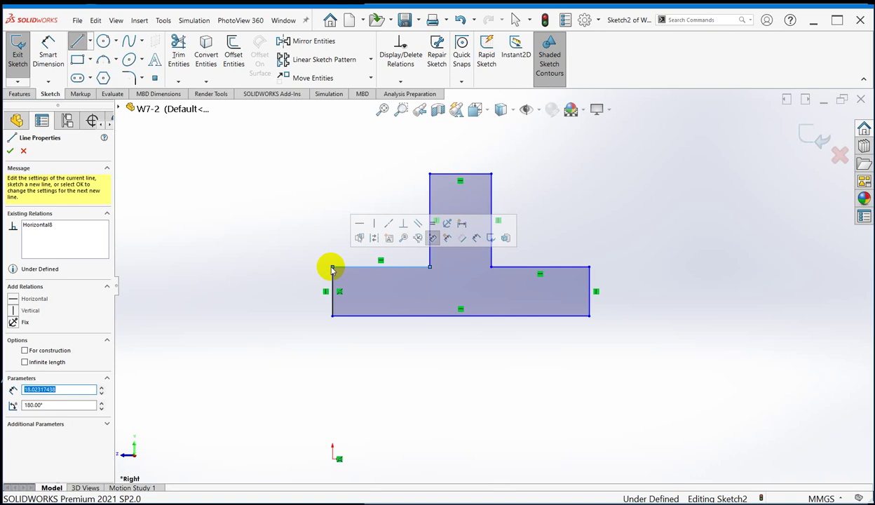
{"action": "key", "text": "Escape"}
{"action": "key", "text": "Escape"}
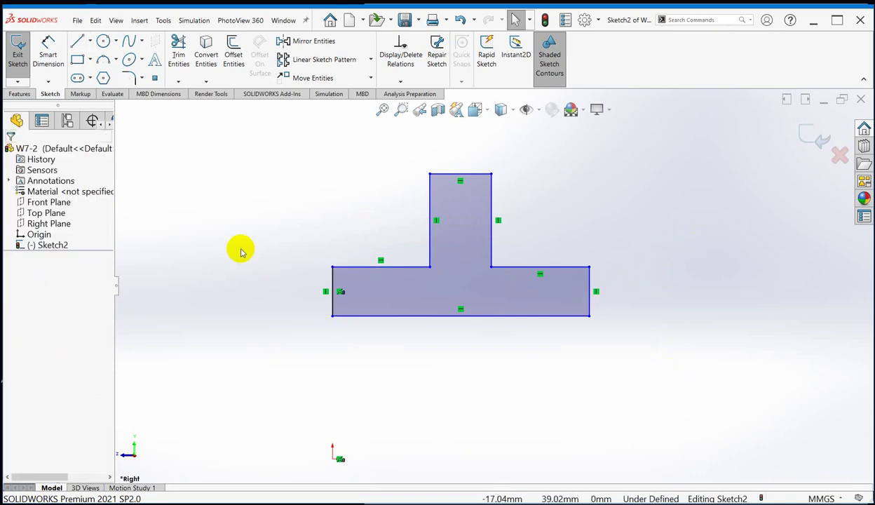
- Delete the entire inverted-T profile from the sketch
{"action": "mouse_move", "coordinate": [666, 371]}
{"action": "left_mouse_down"}
{"action": "mouse_move", "coordinate": [420, 274]}
{"action": "mouse_move", "coordinate": [250, 158]}
{"action": "left_mouse_up"}
{"action": "key", "text": "Delete"}
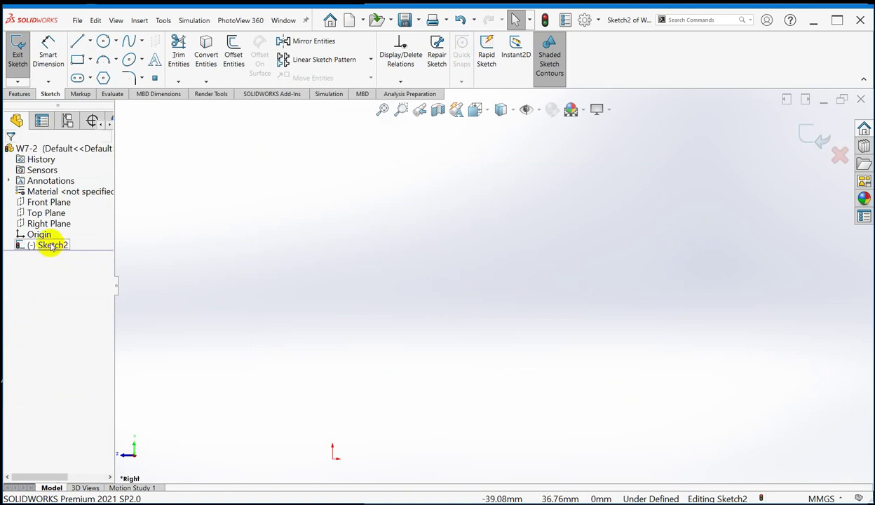
{"action": "left_click", "coordinate": [231, 226]}
- Sketch a corner rectangle about 28.6 by 2.4 mm above the origin, with its starting corner vertically aligned with the origin
{"action": "scroll", "coordinate": [547, 369], "scroll_direction": "up", "scroll_amount": 2}
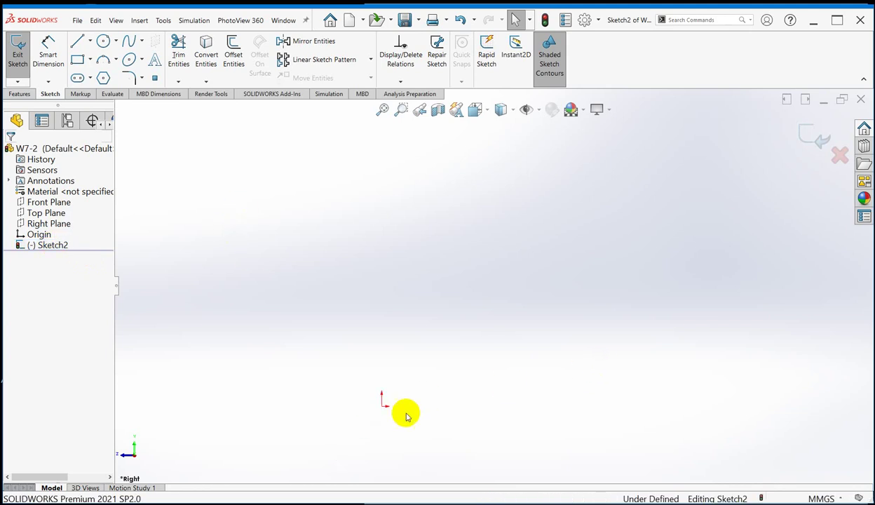
{"action": "scroll", "coordinate": [404, 412], "scroll_direction": "down", "scroll_amount": 2}
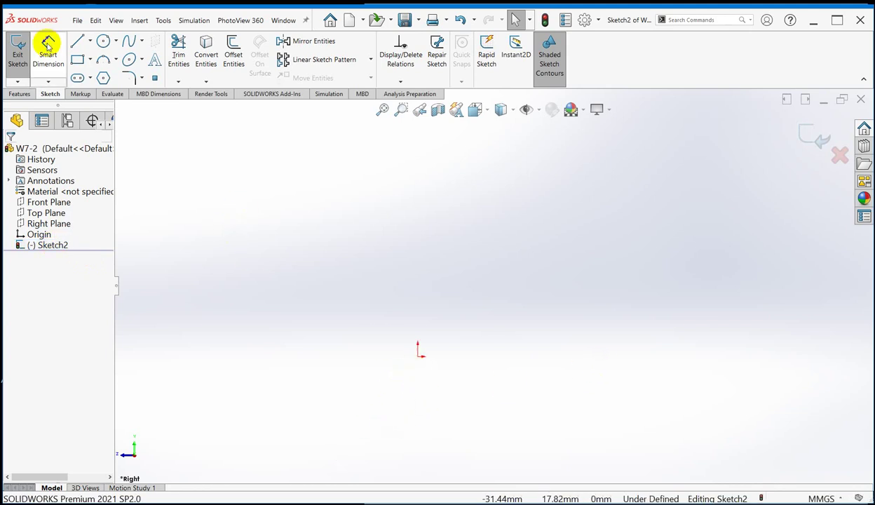
{"action": "left_click", "coordinate": [78, 61]}
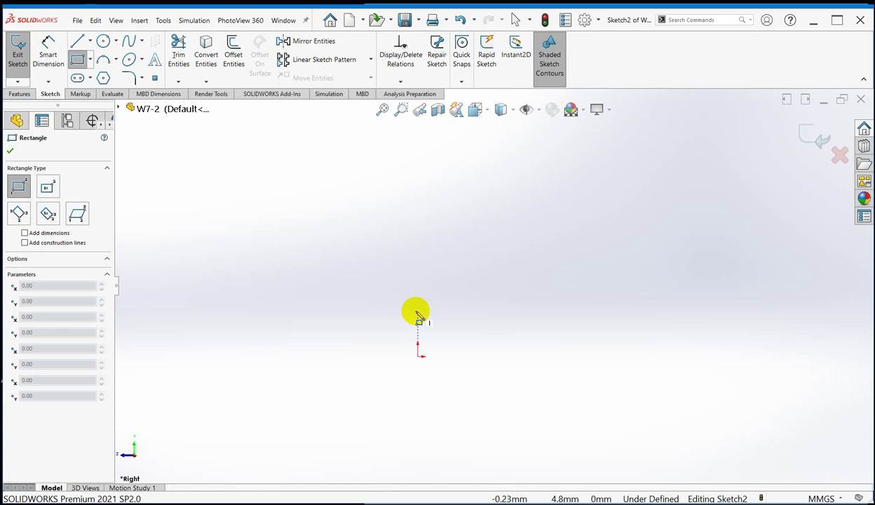
{"action": "left_click", "coordinate": [418, 311]}
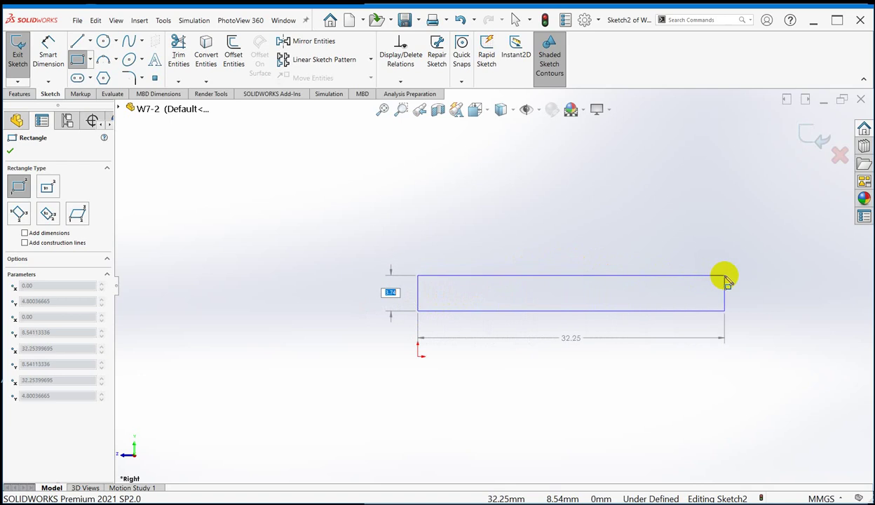
{"action": "scroll", "coordinate": [543, 280], "scroll_direction": "down", "scroll_amount": 3}
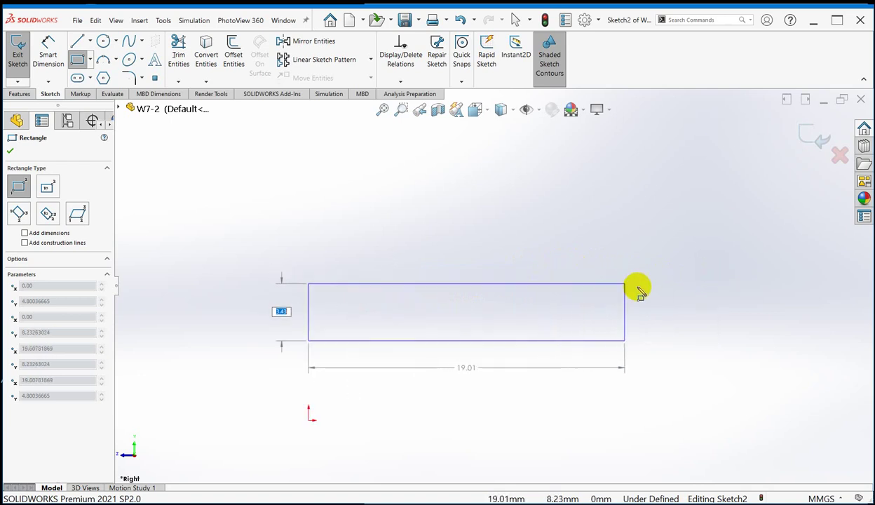
{"action": "scroll", "coordinate": [382, 295], "scroll_direction": "up", "scroll_amount": 3}
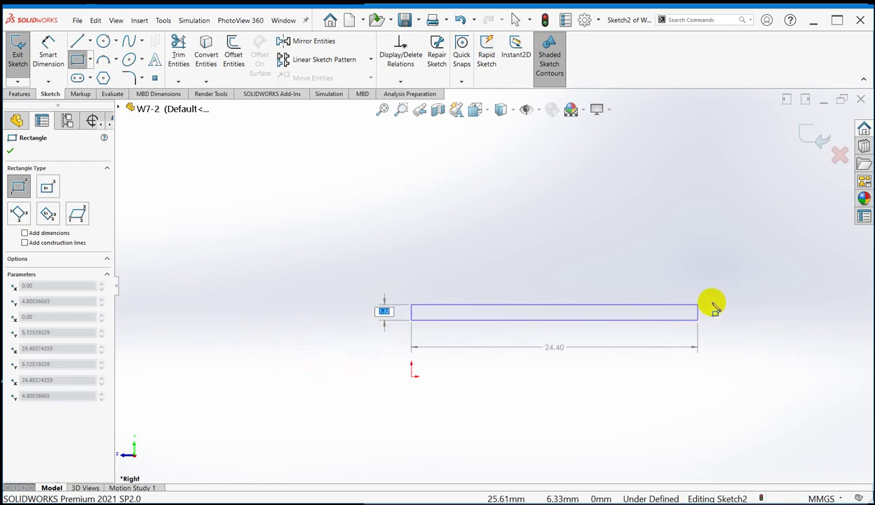
{"action": "left_click", "coordinate": [747, 292]}
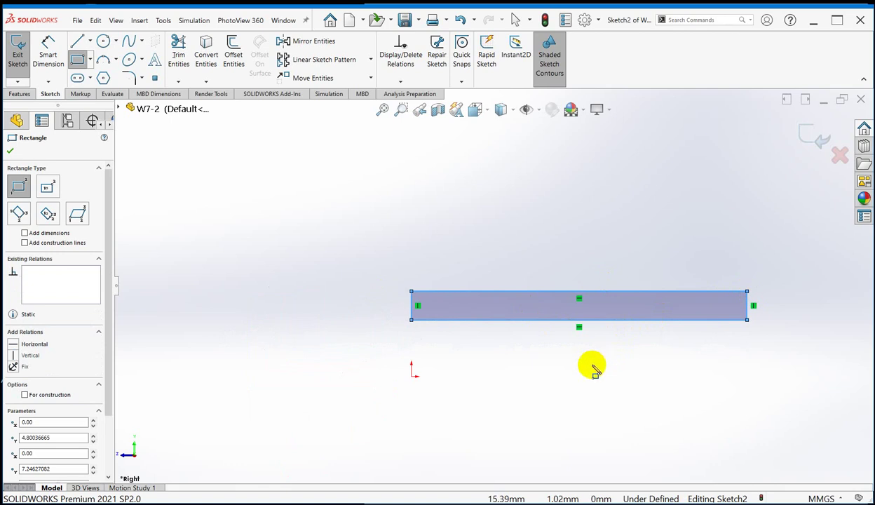
- Dimension the rectangle's lower edge and set its length to 60 mm
{"action": "right_click", "coordinate": [518, 177]}
{"action": "left_click", "coordinate": [635, 161]}
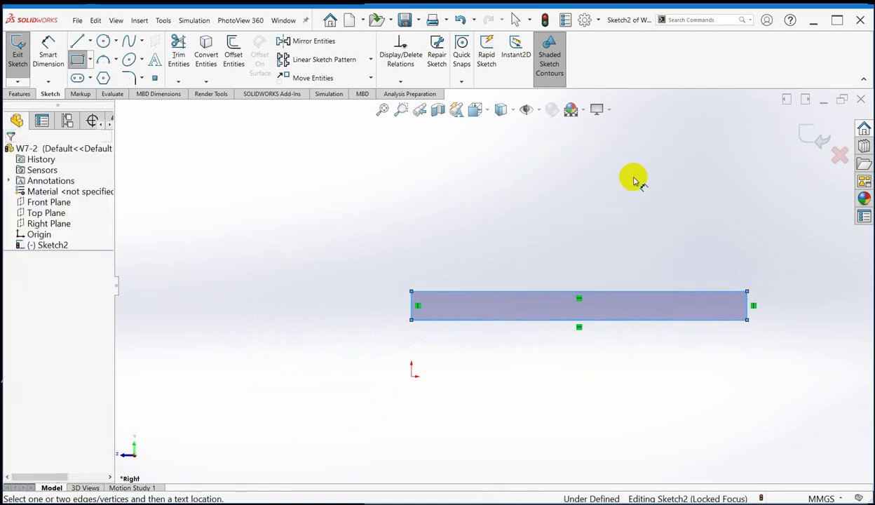
{"action": "left_click", "coordinate": [615, 321]}
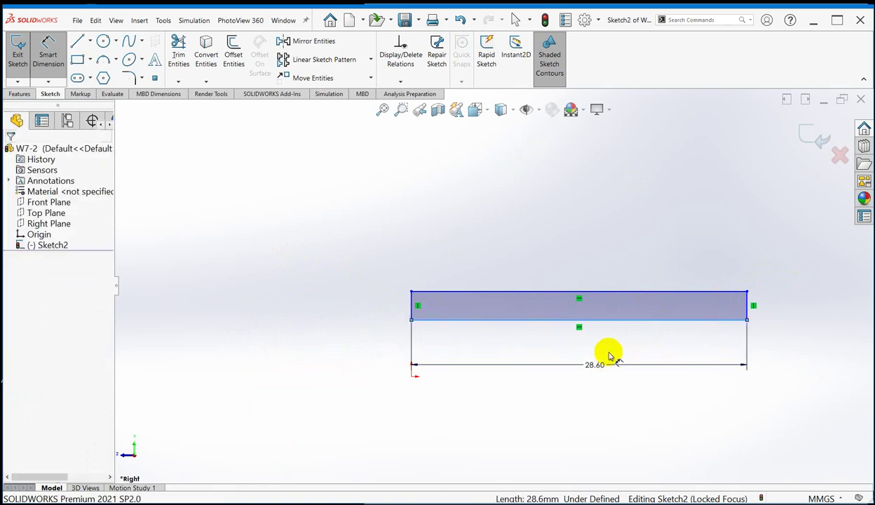
{"action": "left_click", "coordinate": [608, 356]}
{"action": "type", "text": "60"}
{"action": "key", "text": "Return"}
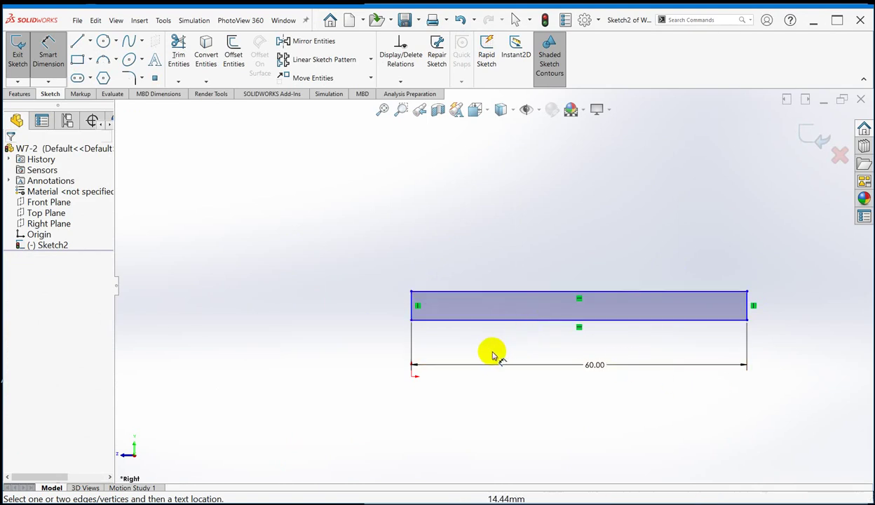
- Check the flange's section view in the PDF drawing and dimension the rectangle's height as 10 mm
{"action": "scroll", "coordinate": [364, 357], "scroll_direction": "up", "scroll_amount": 3}
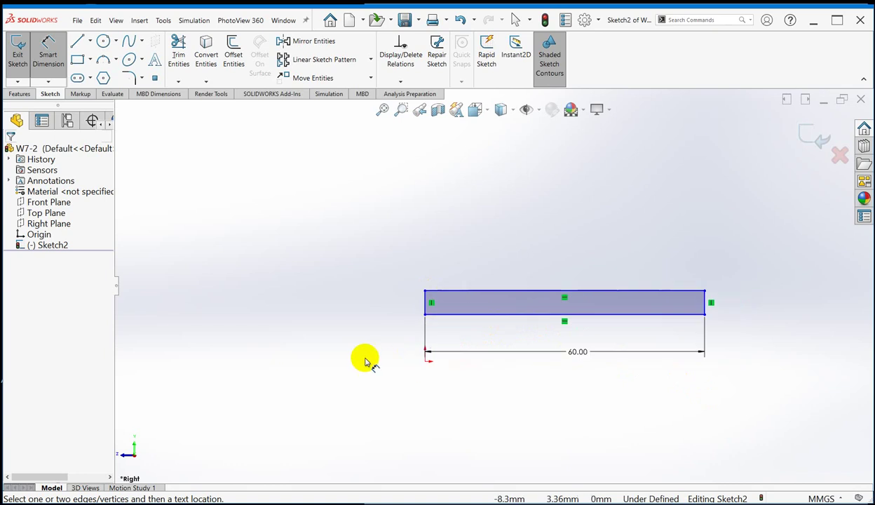
{"action": "scroll", "coordinate": [673, 296], "scroll_direction": "down", "scroll_amount": 2}
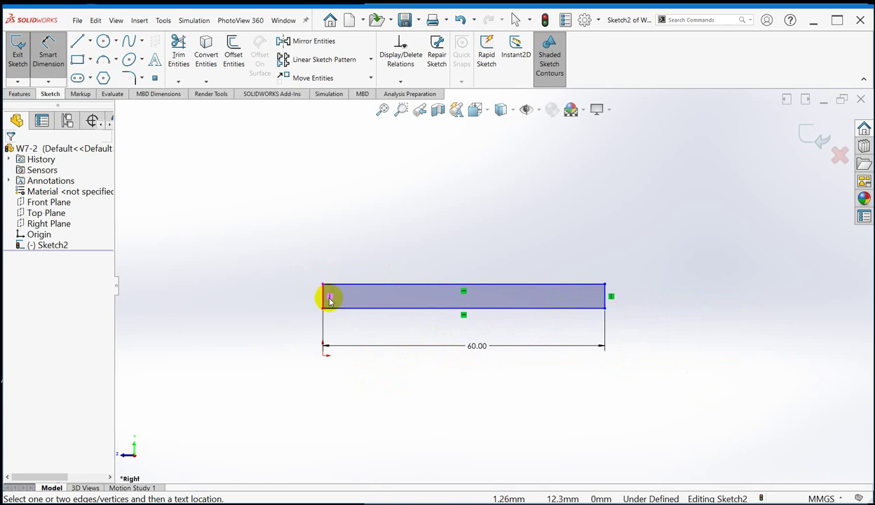
{"action": "key", "text": "alt+Tab"}
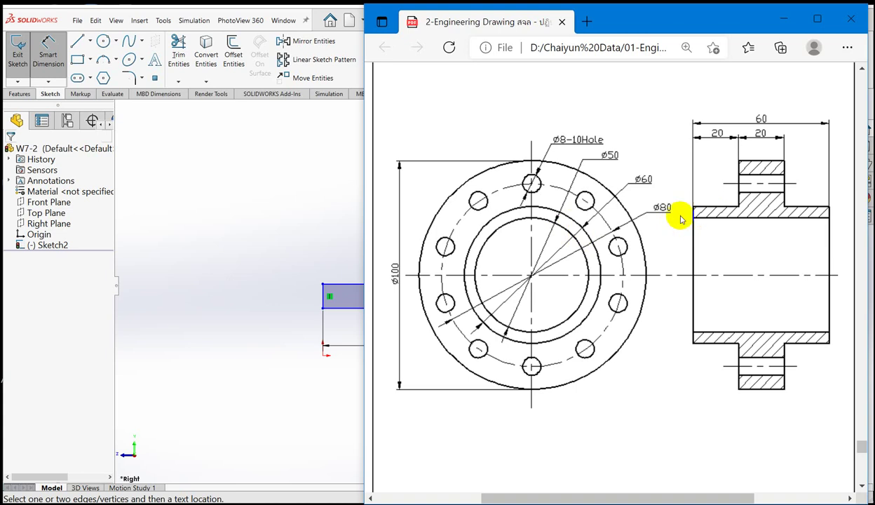
{"action": "left_click", "coordinate": [336, 255]}
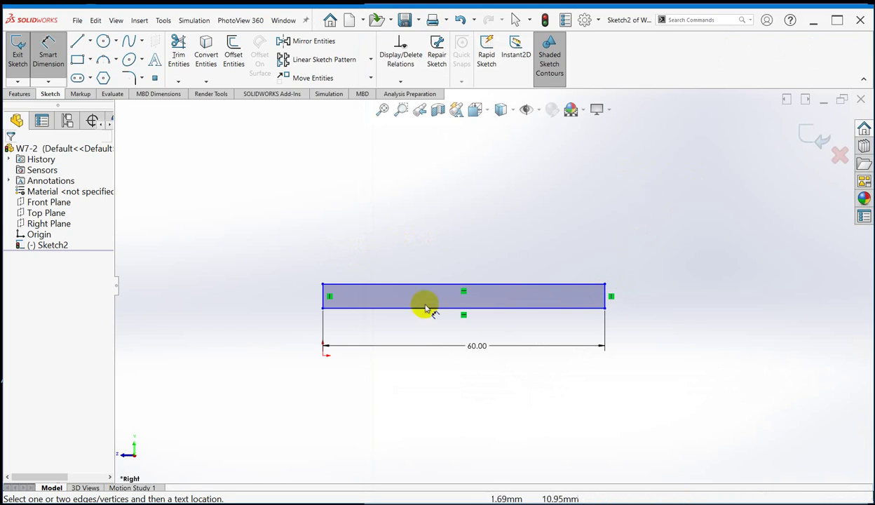
{"action": "left_click", "coordinate": [323, 293]}
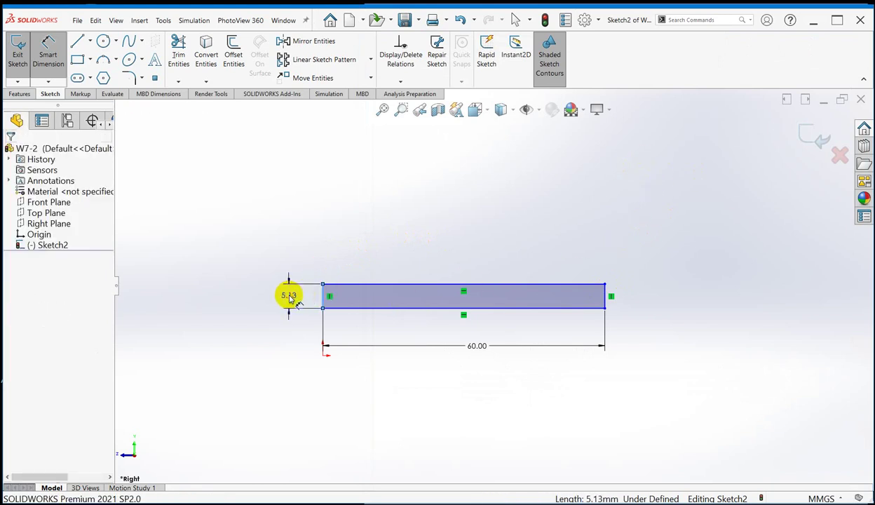
{"action": "left_click", "coordinate": [290, 298]}
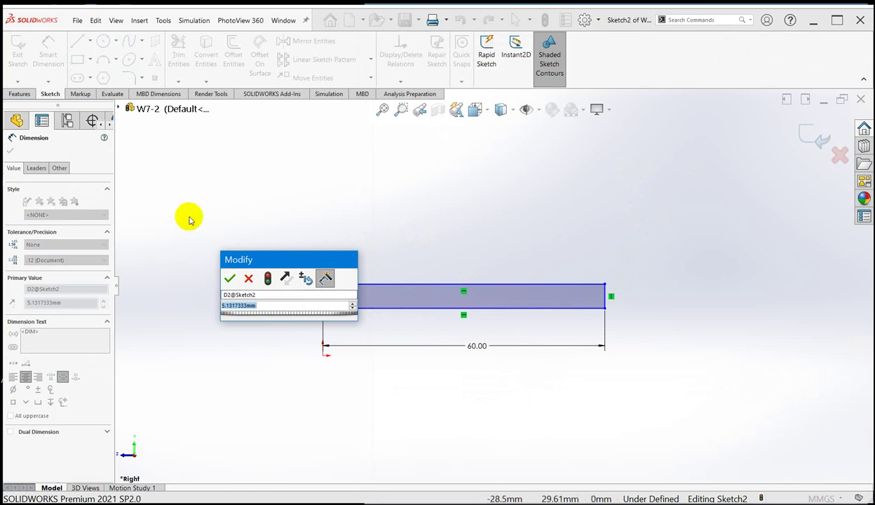
{"action": "type", "text": "5.13"}
{"action": "key", "text": "Return"}
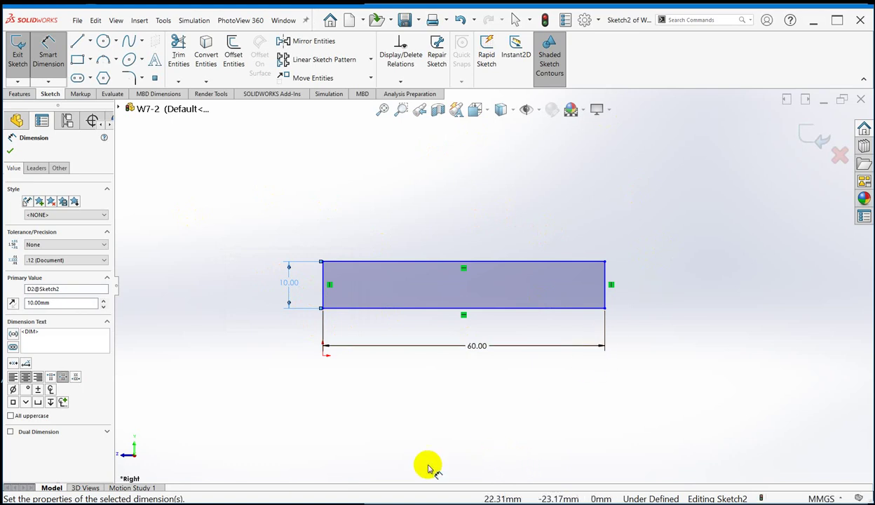
- Consult the PDF drawing and sketch a second corner rectangle about 24 mm high standing on the first rectangle's upper edge
{"action": "key", "text": "alt+Tab"}
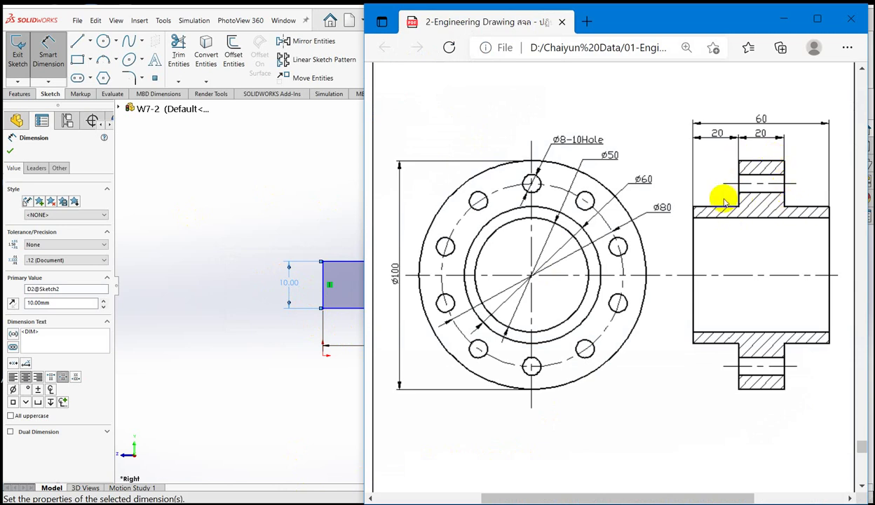
{"action": "left_click", "coordinate": [259, 12]}
{"action": "left_click", "coordinate": [193, 21]}
{"action": "left_click", "coordinate": [81, 61]}
{"action": "left_click", "coordinate": [81, 61]}
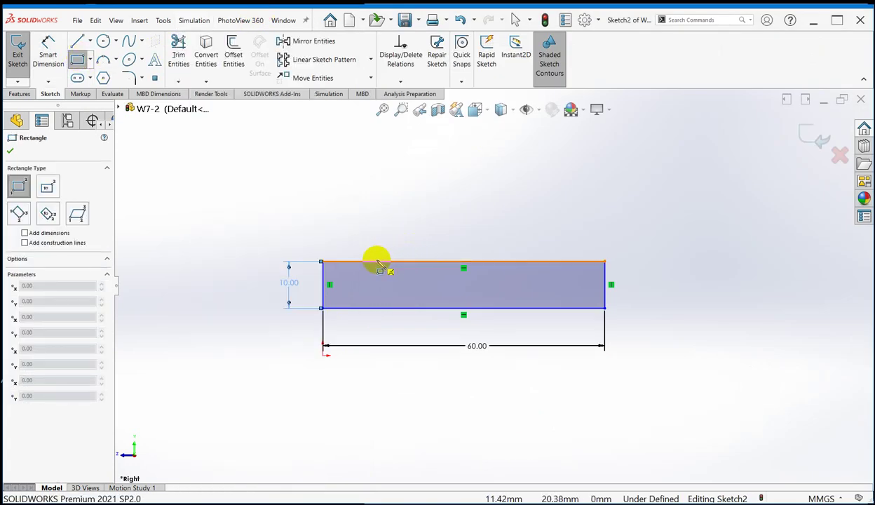
{"action": "left_click", "coordinate": [377, 261]}
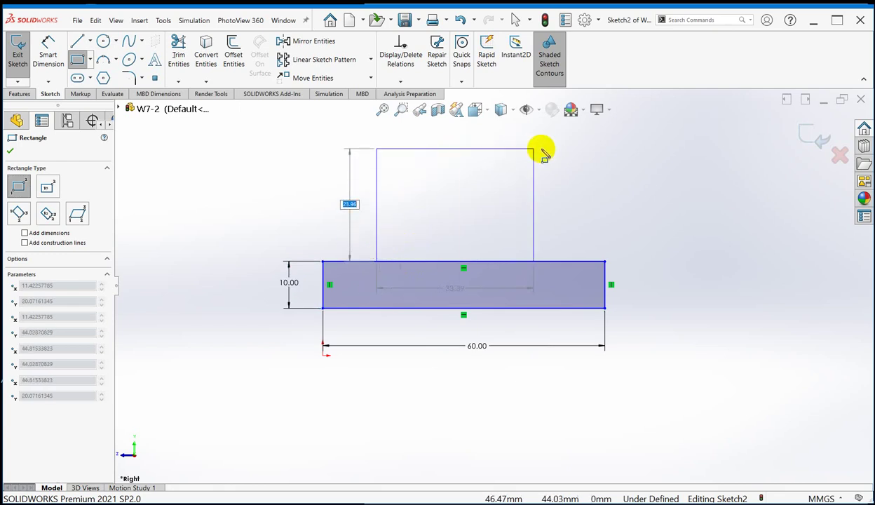
{"action": "left_click", "coordinate": [558, 148]}
- Compare the two stacked rectangles with the flange's section view and its dimensions in the PDF drawing
{"action": "scroll", "coordinate": [732, 348], "scroll_direction": "up", "scroll_amount": 2}
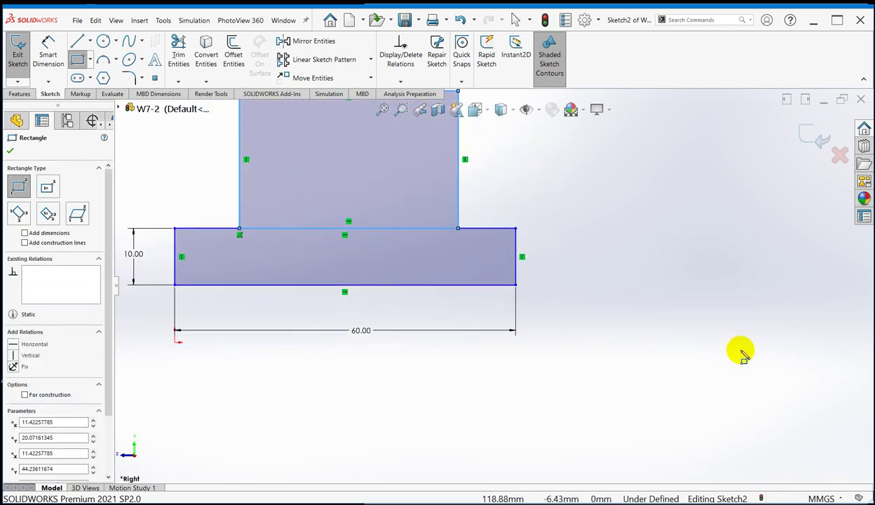
{"action": "scroll", "coordinate": [535, 301], "scroll_direction": "down", "scroll_amount": 5}
{"action": "scroll", "coordinate": [438, 178], "scroll_direction": "down", "scroll_amount": 1}
{"action": "scroll", "coordinate": [365, 293], "scroll_direction": "down", "scroll_amount": 1}
{"action": "scroll", "coordinate": [336, 273], "scroll_direction": "down", "scroll_amount": 1}
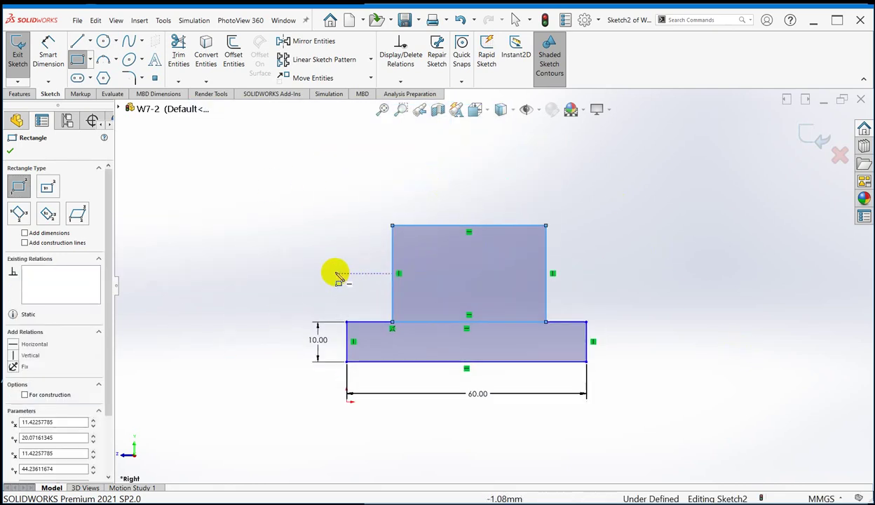
{"action": "scroll", "coordinate": [484, 287], "scroll_direction": "down", "scroll_amount": 2}
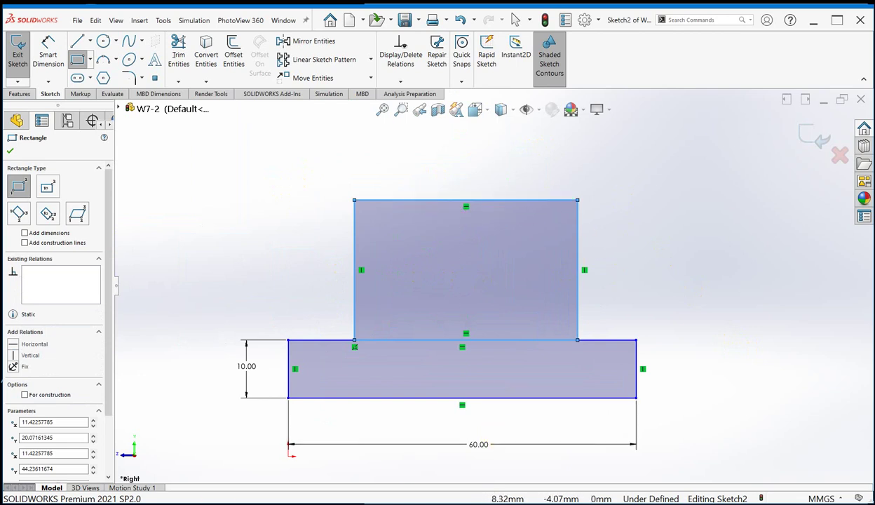
{"action": "key", "text": "alt+Tab"}
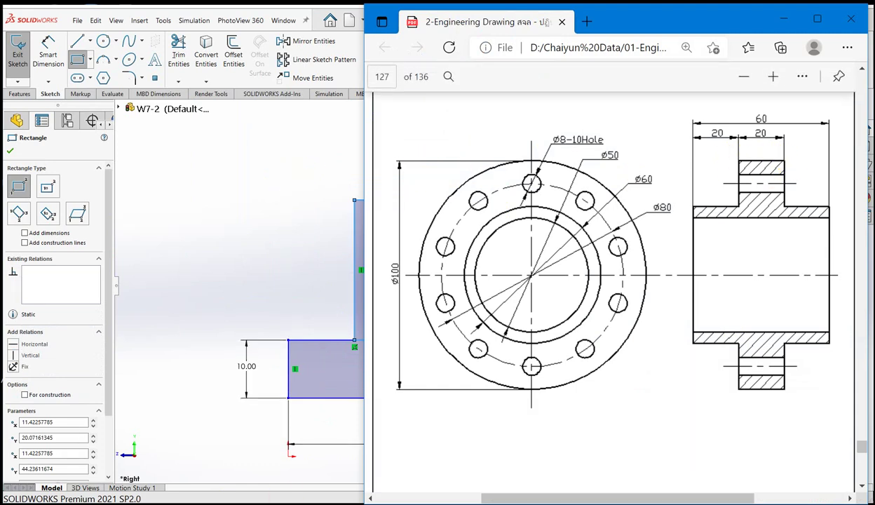
{"action": "left_click", "coordinate": [289, 485]}
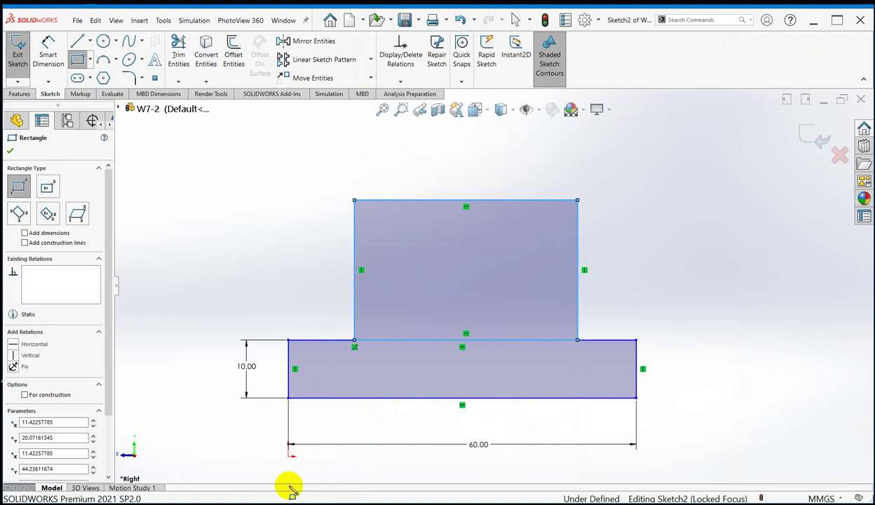
- Dimension the upper rectangle's top edge and set its length to 20 mm
{"action": "right_click", "coordinate": [620, 173]}
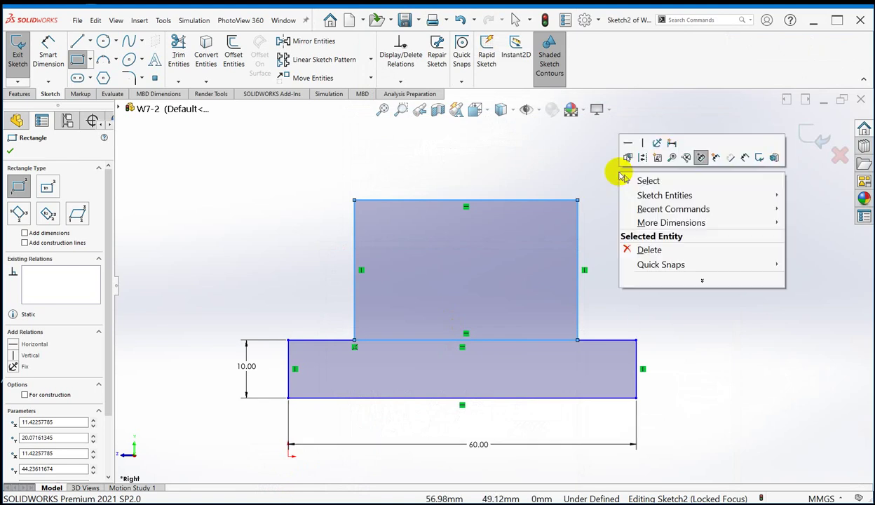
{"action": "left_click", "coordinate": [745, 159]}
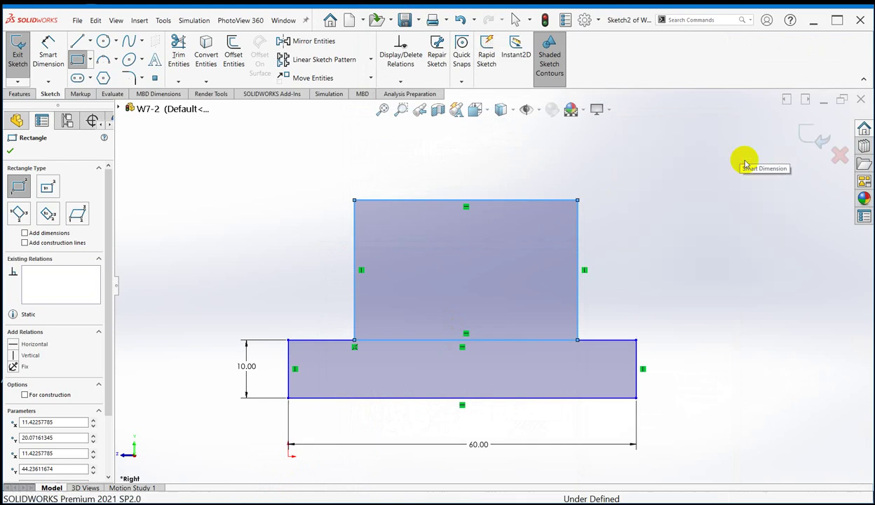
{"action": "left_click", "coordinate": [438, 202]}
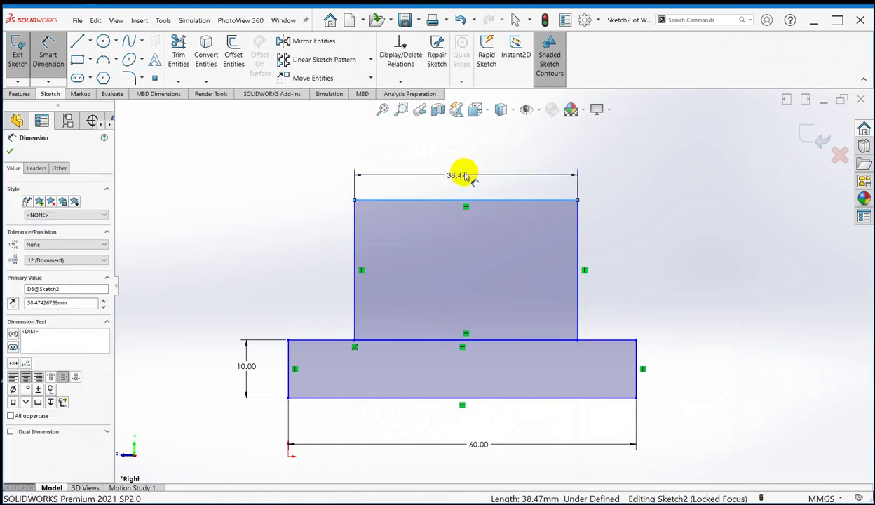
{"action": "left_click", "coordinate": [464, 177]}
{"action": "type", "text": "40"}
{"action": "key", "text": "Return"}
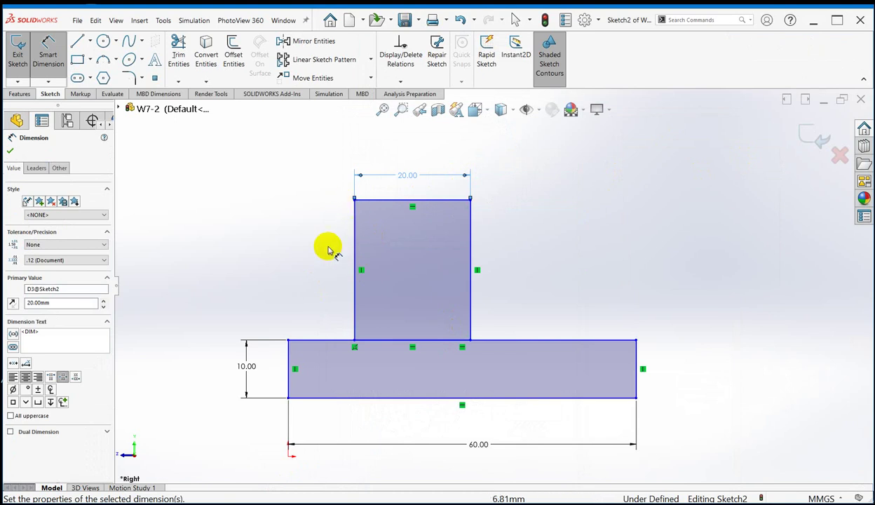
- Check the PDF drawing and dimension the upper rectangle's left edge 20 mm from the lower rectangle's left edge
{"action": "scroll", "coordinate": [331, 263], "scroll_direction": "down", "scroll_amount": 2}
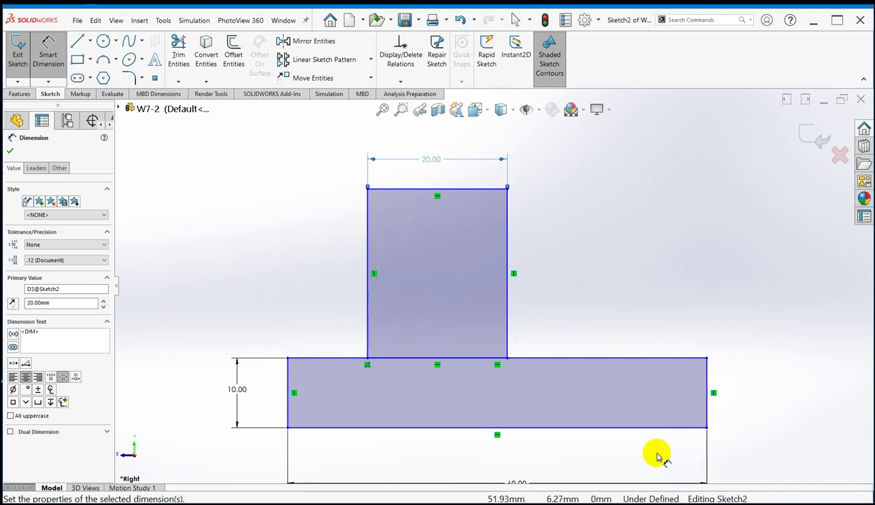
{"action": "key", "text": "alt+Tab"}
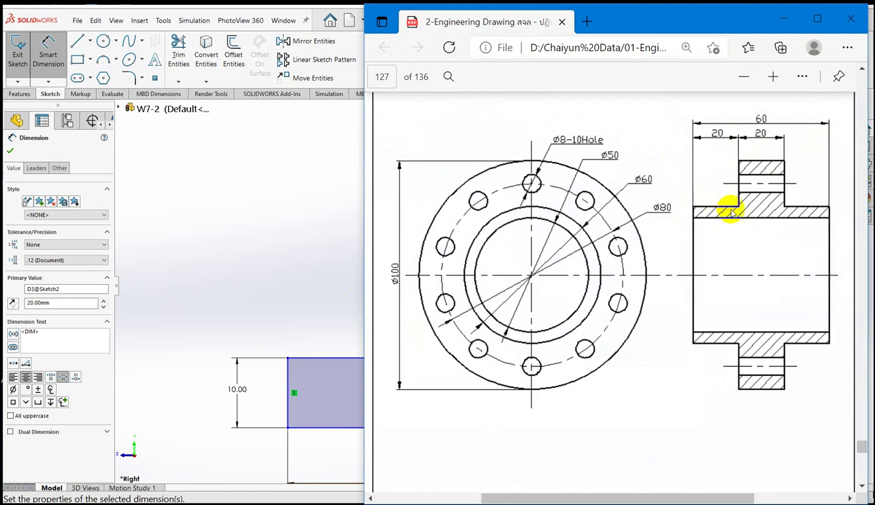
{"action": "left_click", "coordinate": [319, 253]}
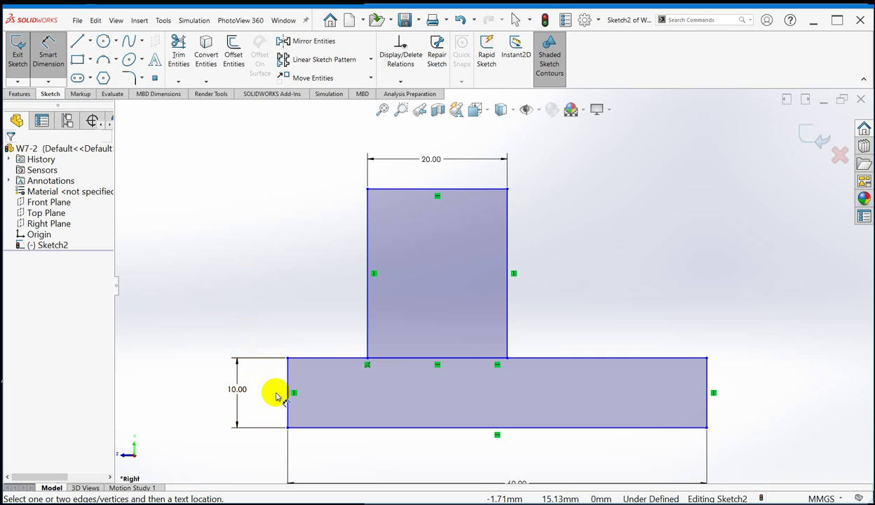
{"action": "key", "text": "f"}
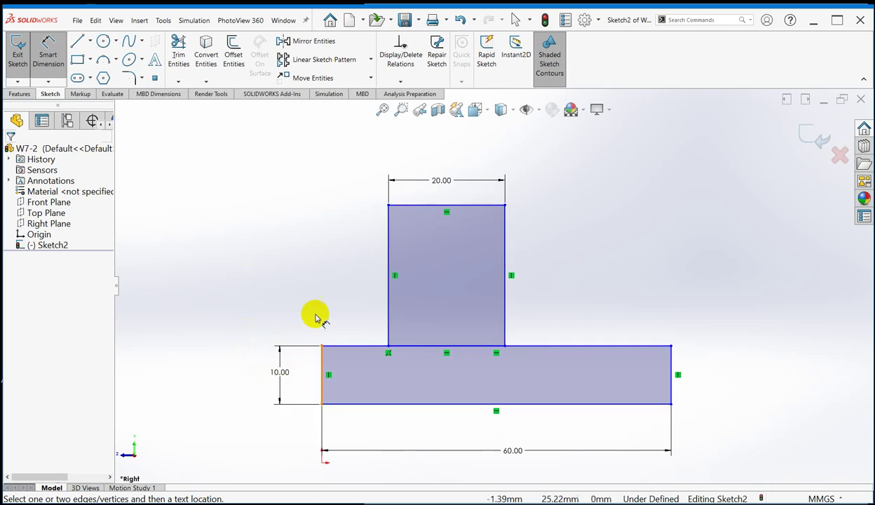
{"action": "left_click", "coordinate": [389, 234]}
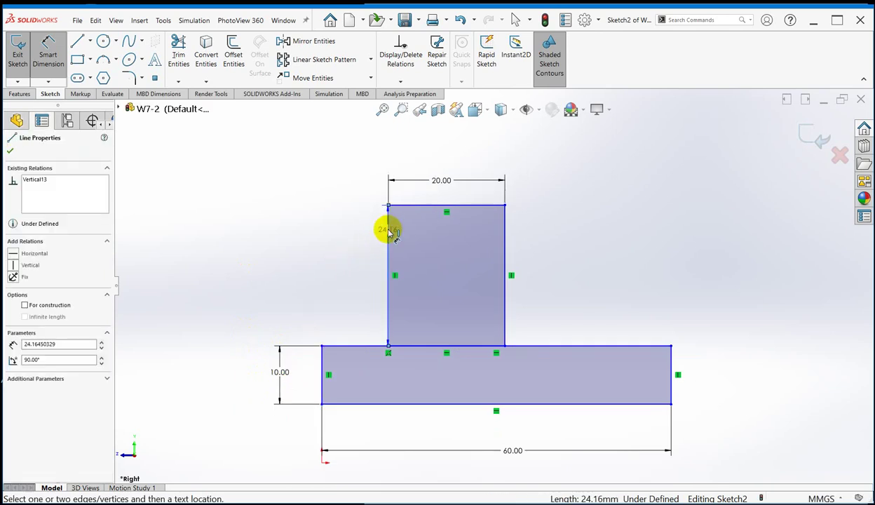
{"action": "scroll", "coordinate": [335, 346], "scroll_direction": "up", "scroll_amount": 3}
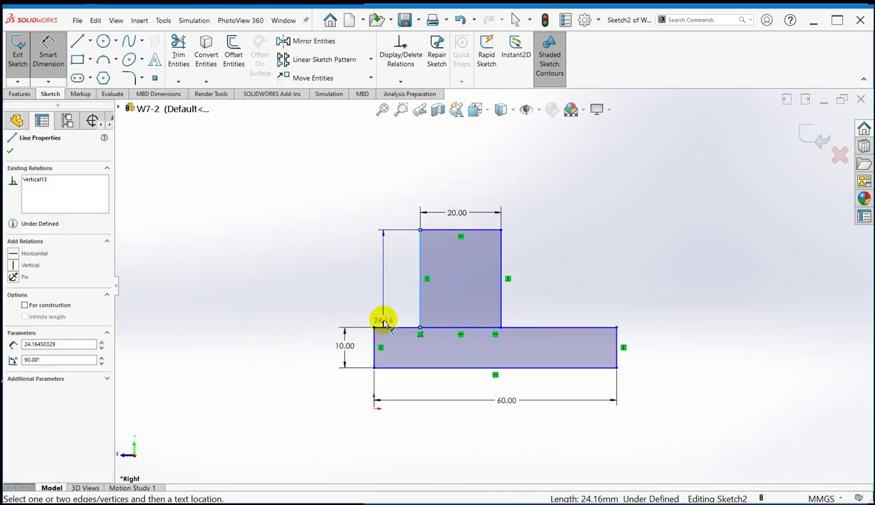
{"action": "scroll", "coordinate": [403, 316], "scroll_direction": "down", "scroll_amount": 5}
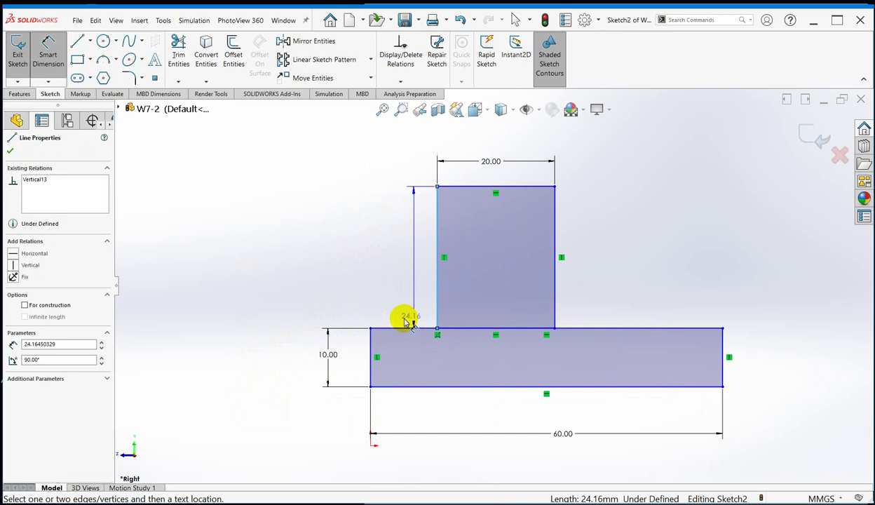
{"action": "left_click", "coordinate": [369, 347]}
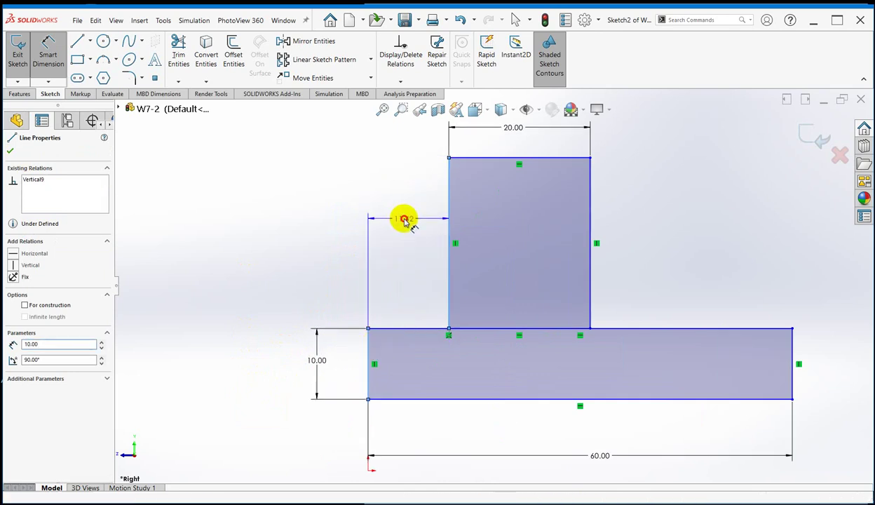
{"action": "left_click", "coordinate": [411, 223]}
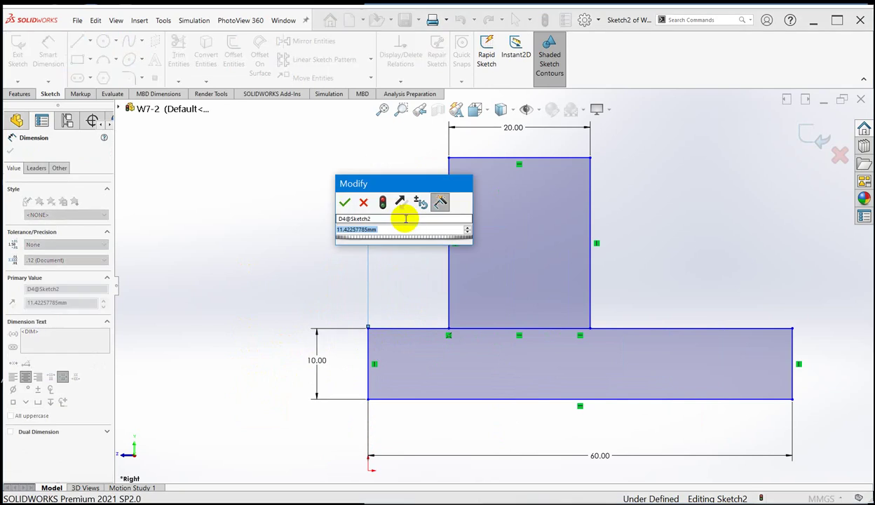
{"action": "type", "text": "40"}
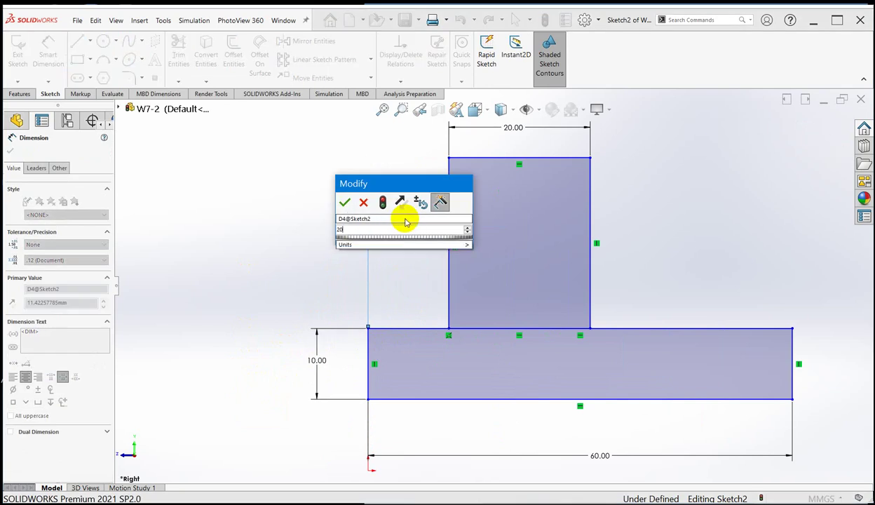
{"action": "key", "text": "Return"}
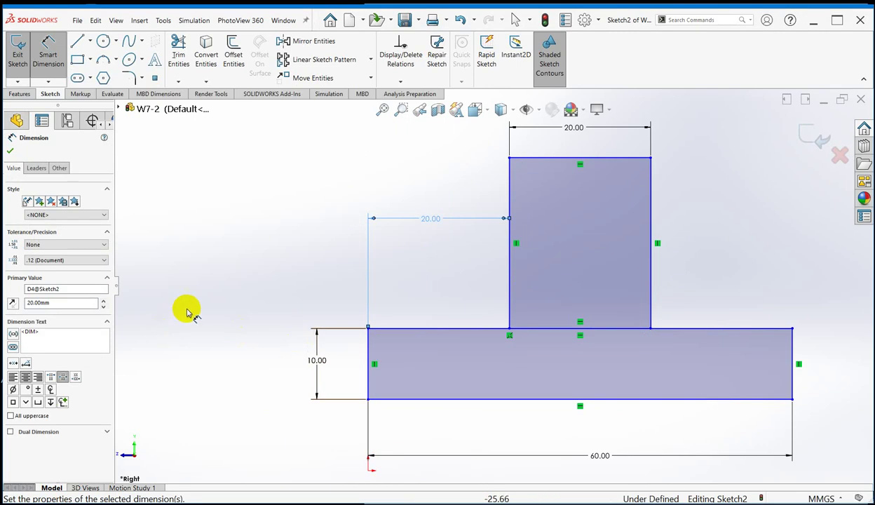
- Move the 20 mm offset dimension up in line with the upper rectangle's width dimension
{"action": "left_click", "coordinate": [435, 219]}
{"action": "key", "text": "z"}
{"action": "key", "text": "z"}
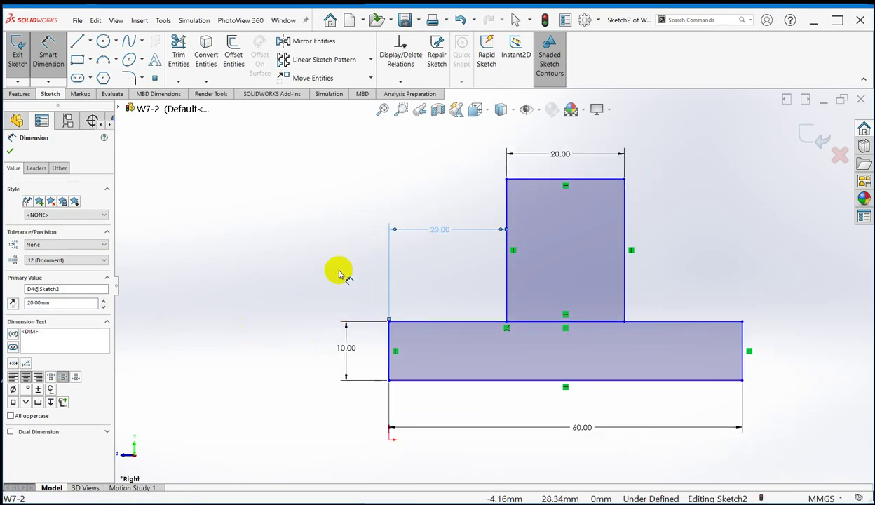
{"action": "left_click_drag", "start_coordinate": [451, 241], "coordinate": [456, 176]}
{"action": "left_click", "coordinate": [763, 273]}
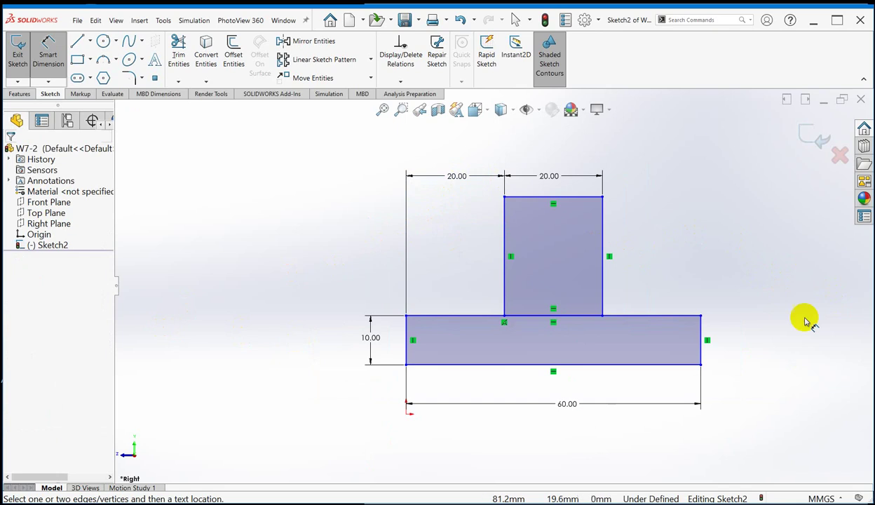
- Try to dimension the distance between the right edges of the upper and lower rectangles, without keeping it as a driven dimension
{"action": "key", "text": "z"}
{"action": "scroll", "coordinate": [722, 293], "scroll_direction": "down", "scroll_amount": 1}
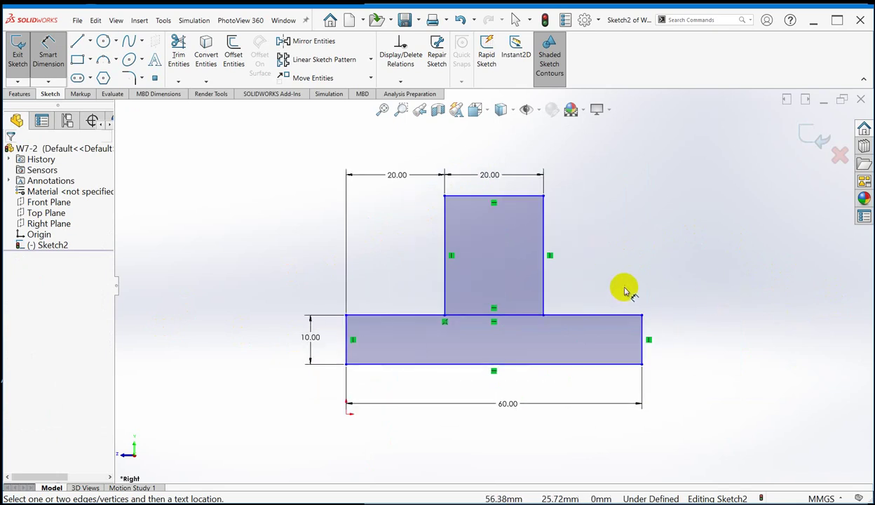
{"action": "scroll", "coordinate": [625, 290], "scroll_direction": "down", "scroll_amount": 1}
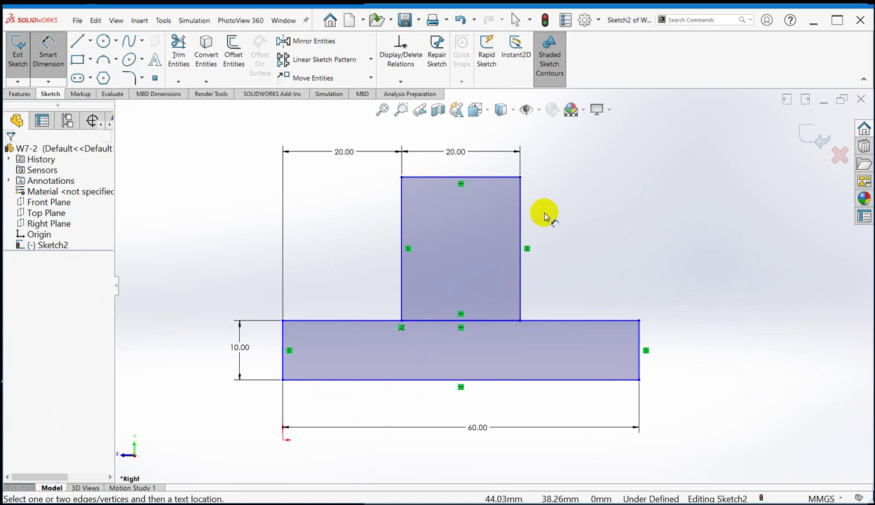
{"action": "left_click_drag", "start_coordinate": [524, 215], "coordinate": [641, 335]}
{"action": "left_click", "coordinate": [640, 338]}
{"action": "left_click", "coordinate": [610, 228]}
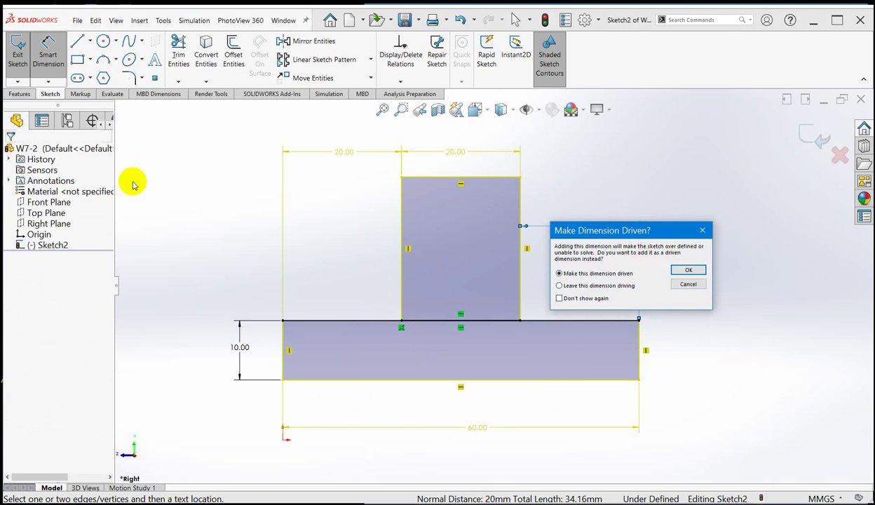
{"action": "left_click", "coordinate": [688, 284]}
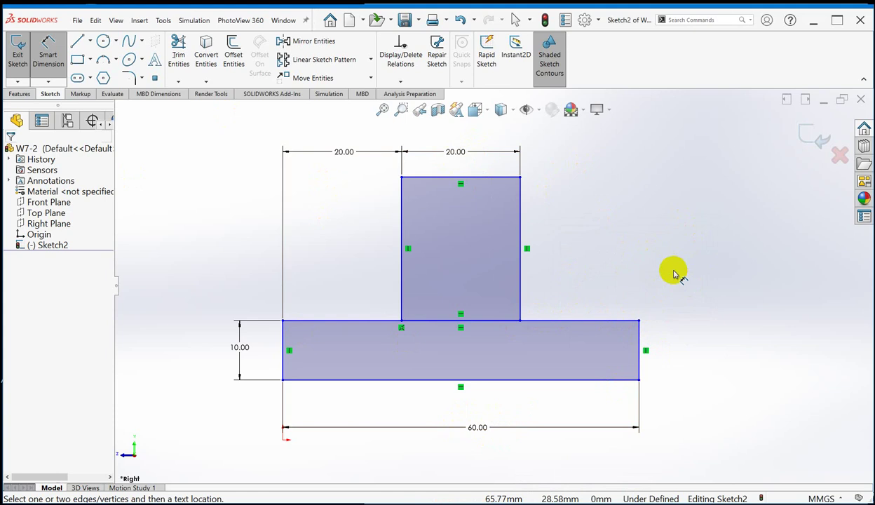
- Trim away both overlapping line segments between the two rectangles with Trim to closest, leaving one closed T-shaped profile
{"action": "scroll", "coordinate": [566, 257], "scroll_direction": "down", "scroll_amount": 2}
{"action": "scroll", "coordinate": [576, 268], "scroll_direction": "up", "scroll_amount": 3}
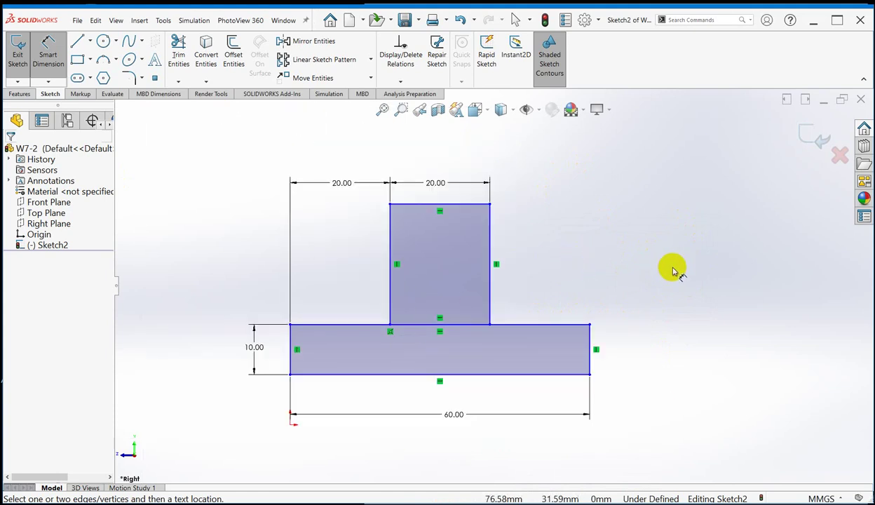
{"action": "scroll", "coordinate": [491, 302], "scroll_direction": "up", "scroll_amount": 2}
{"action": "scroll", "coordinate": [407, 308], "scroll_direction": "down", "scroll_amount": 2}
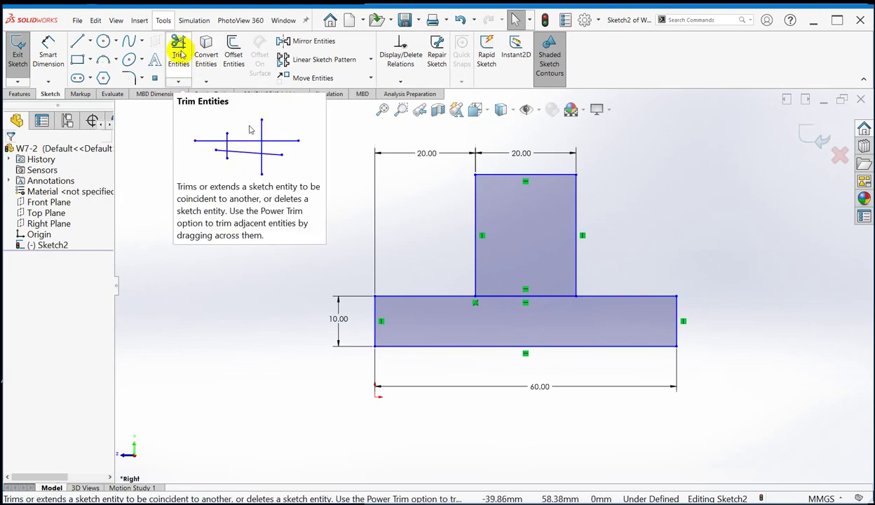
{"action": "left_click", "coordinate": [180, 55]}
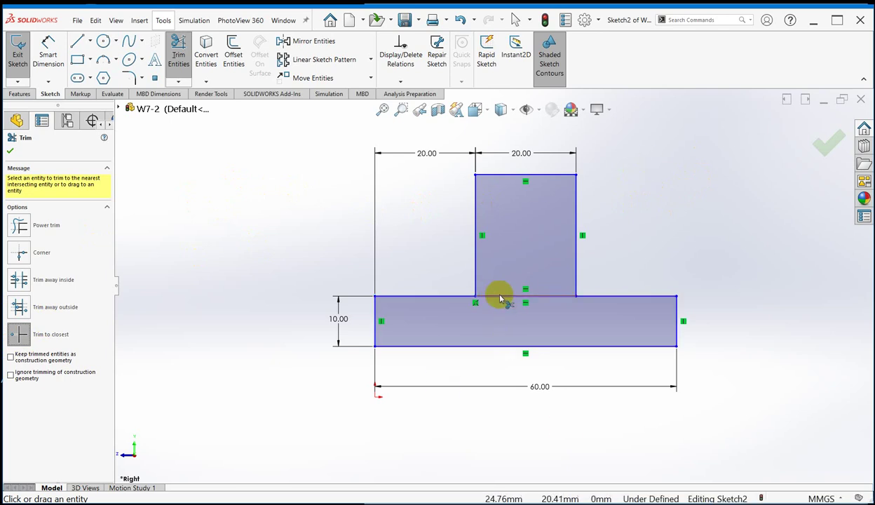
{"action": "scroll", "coordinate": [522, 302], "scroll_direction": "up", "scroll_amount": 1}
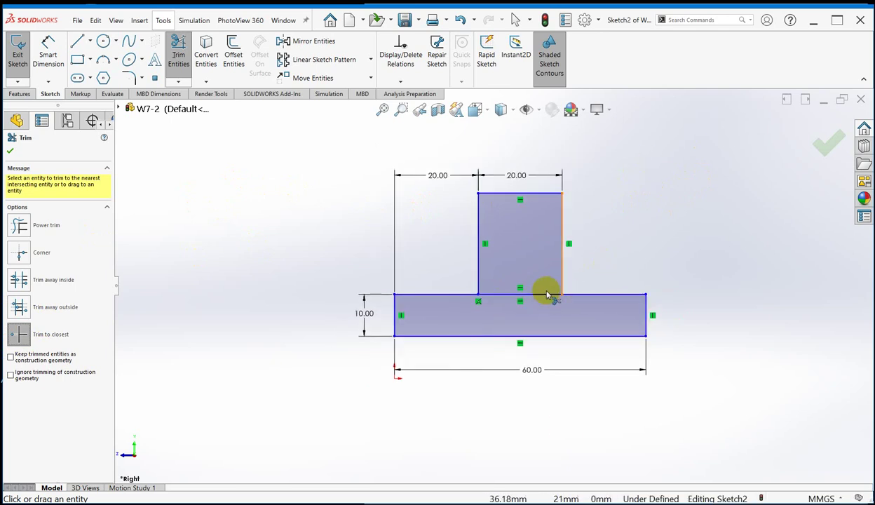
{"action": "scroll", "coordinate": [553, 293], "scroll_direction": "down", "scroll_amount": 3}
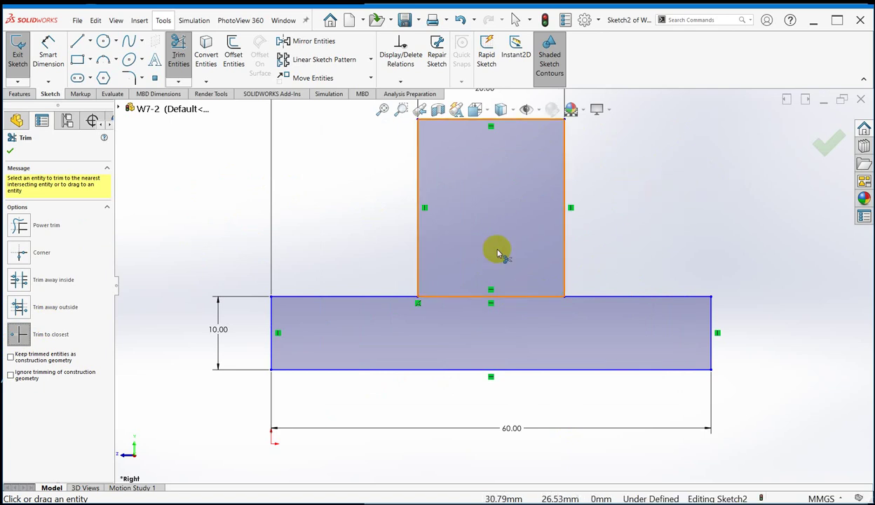
{"action": "left_click", "coordinate": [460, 299]}
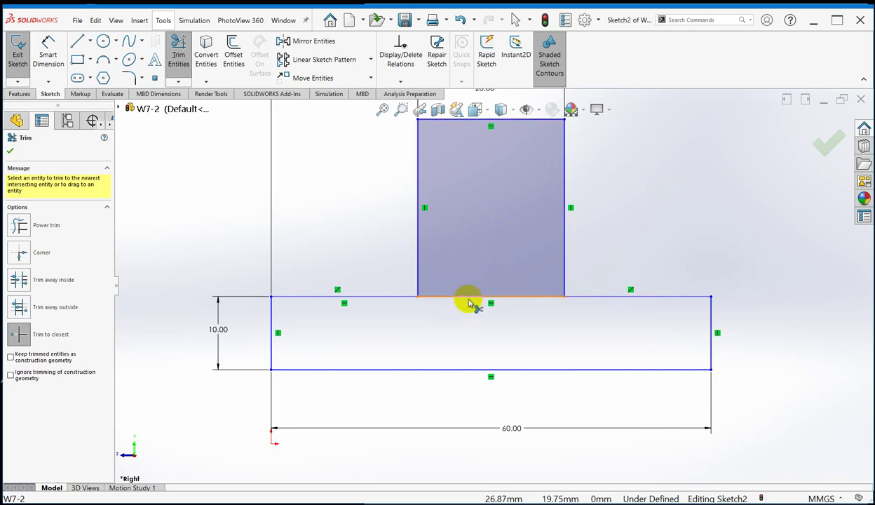
{"action": "left_click", "coordinate": [471, 300]}
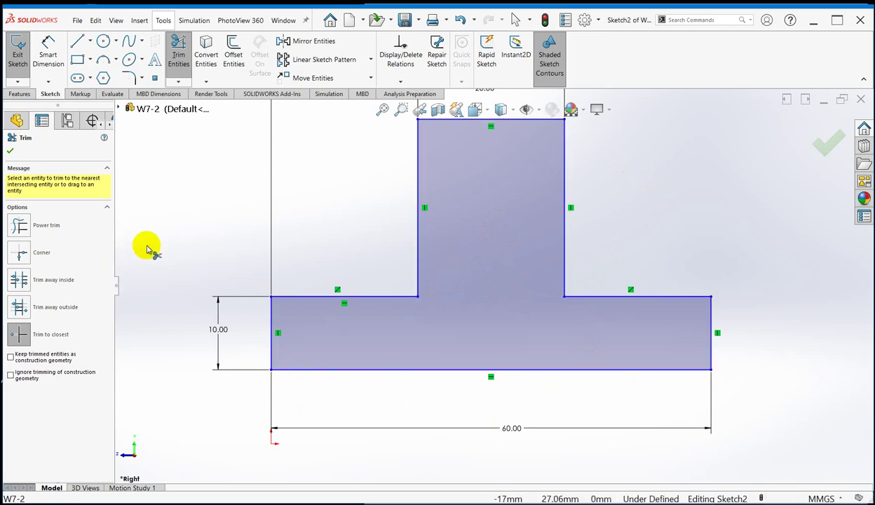
- Sketch two connected diagonal lines from the left inner corner to the lower edge, the first about 18.5 mm, and up to the right shoulder
{"action": "left_click", "coordinate": [78, 48]}
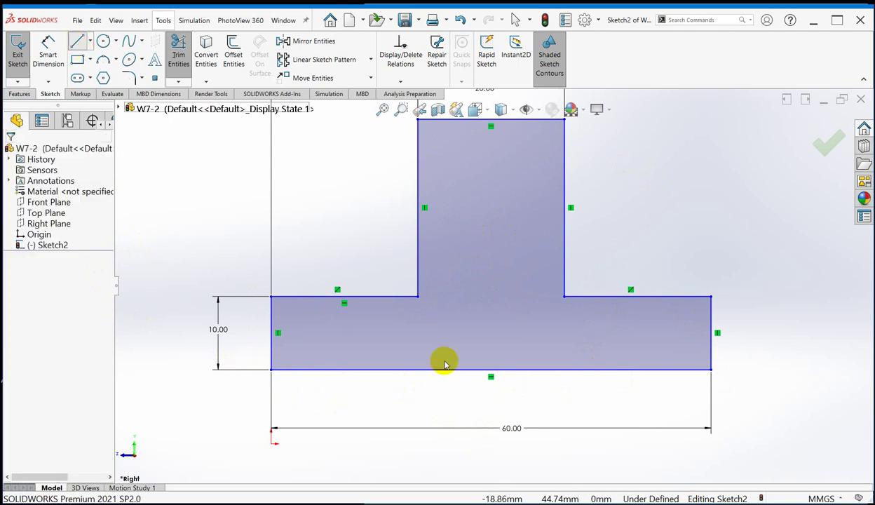
{"action": "left_click", "coordinate": [418, 297]}
{"action": "left_click", "coordinate": [532, 369]}
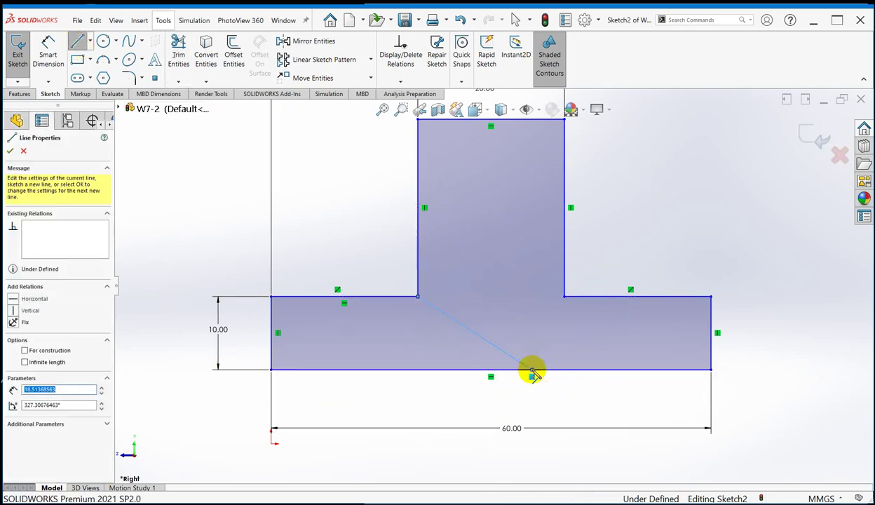
{"action": "left_click", "coordinate": [578, 297]}
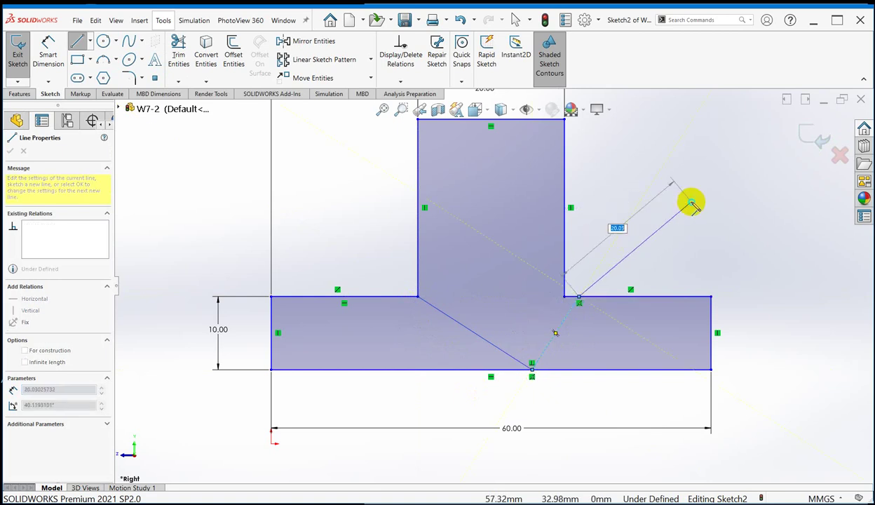
{"action": "right_click", "coordinate": [692, 203]}
{"action": "left_click", "coordinate": [705, 209]}
{"action": "right_click", "coordinate": [719, 208]}
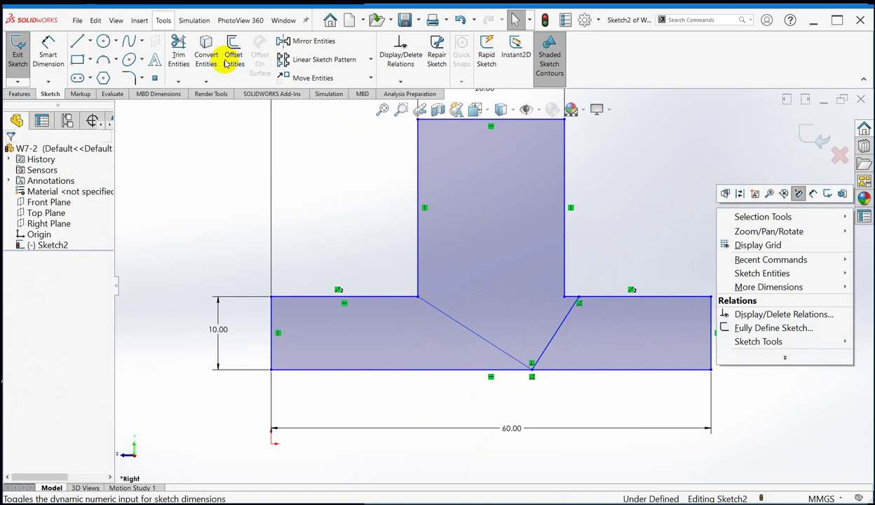
- Trim away the two diagonal lines inside the T-shaped profile
{"action": "left_click", "coordinate": [176, 51]}
{"action": "left_click", "coordinate": [447, 315]}
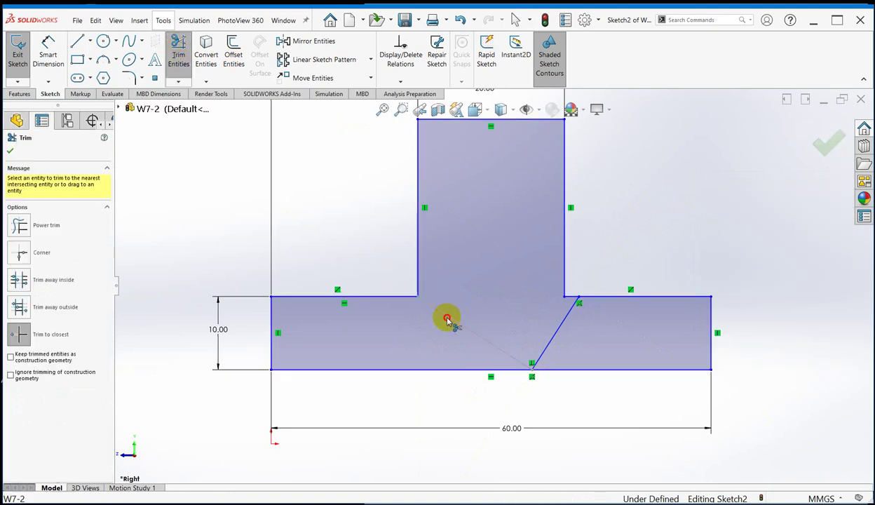
{"action": "left_click", "coordinate": [549, 333]}
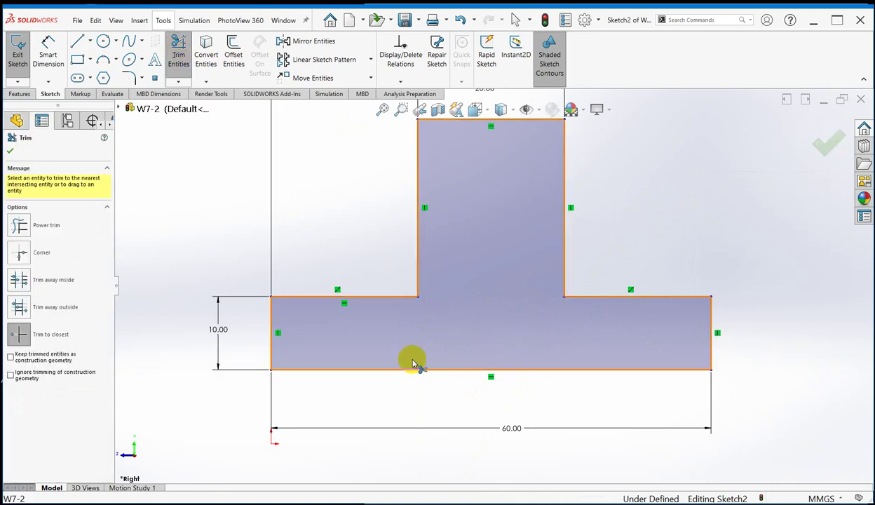
{"action": "left_click", "coordinate": [828, 140]}
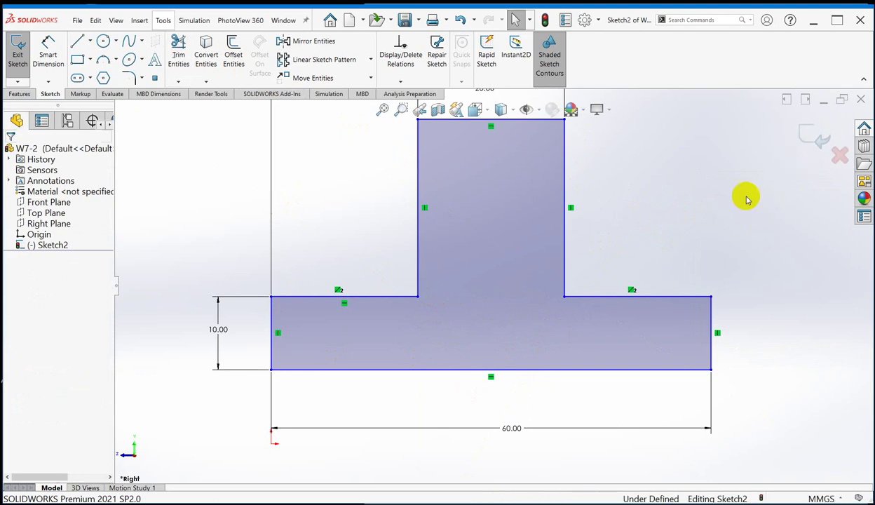
- Switch to the PDF drawing in the browser to check the flange's inner diameter, and return to the sketch in SOLIDWORKS
{"action": "scroll", "coordinate": [742, 224], "scroll_direction": "down", "scroll_amount": 2}
{"action": "scroll", "coordinate": [778, 242], "scroll_direction": "up", "scroll_amount": 3}
{"action": "scroll", "coordinate": [596, 279], "scroll_direction": "up", "scroll_amount": 3}
{"action": "scroll", "coordinate": [369, 307], "scroll_direction": "down", "scroll_amount": 1}
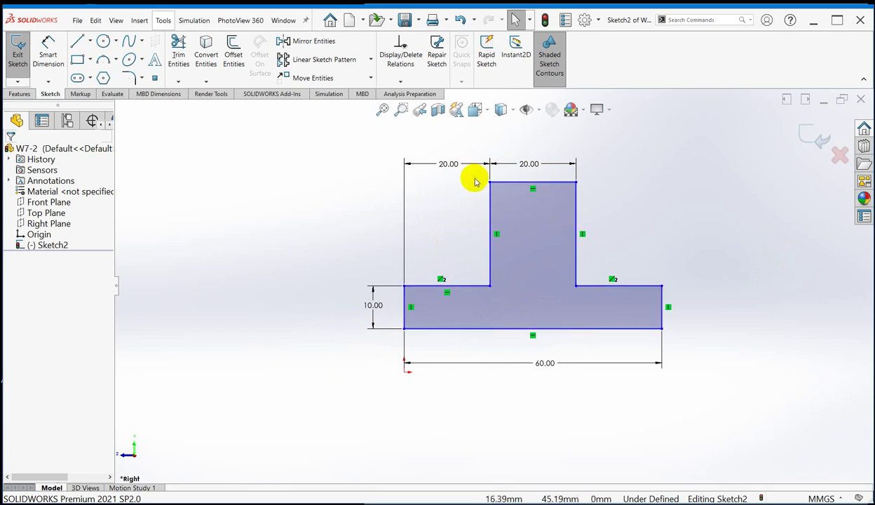
{"action": "key", "text": "alt+Tab"}
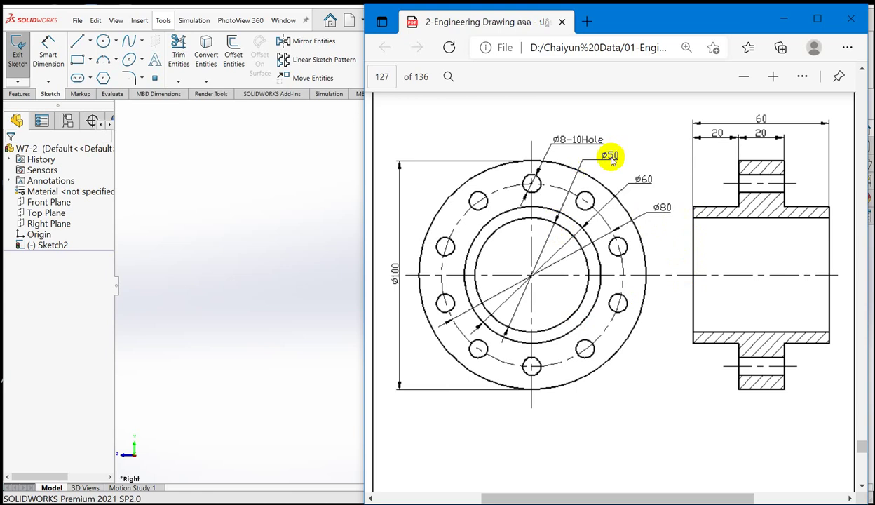
{"action": "left_click", "coordinate": [289, 215]}
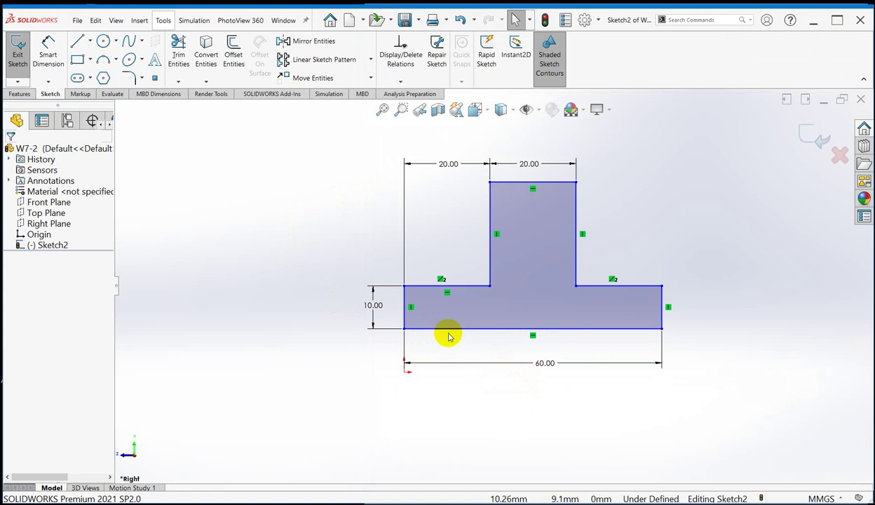
- Dimension the profile's lower edge 25 mm above the origin and move the 60 mm width dimension closer to the profile
{"action": "key", "text": "z"}
{"action": "scroll", "coordinate": [560, 357], "scroll_direction": "down", "scroll_amount": 2}
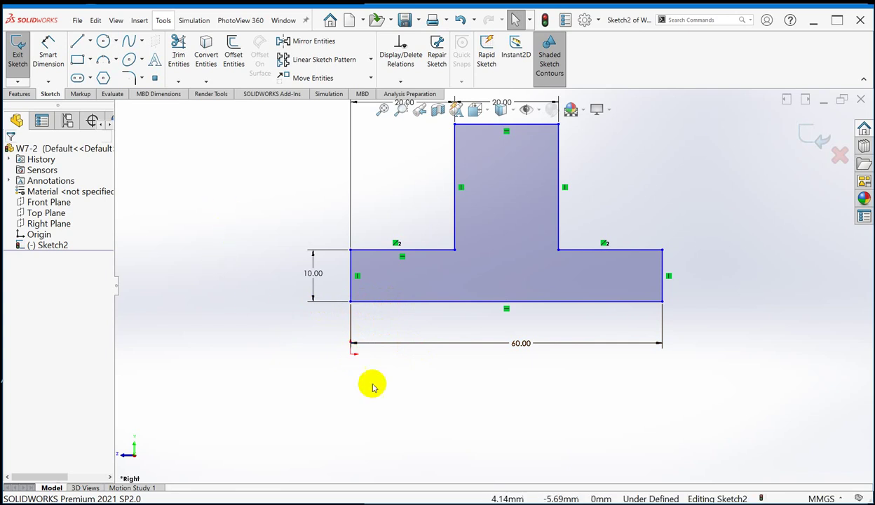
{"action": "right_click", "coordinate": [482, 399]}
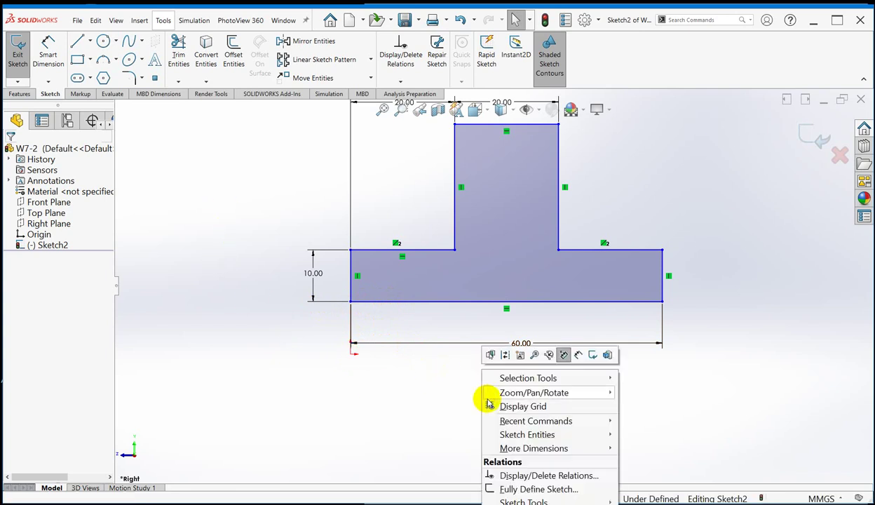
{"action": "left_click", "coordinate": [581, 352]}
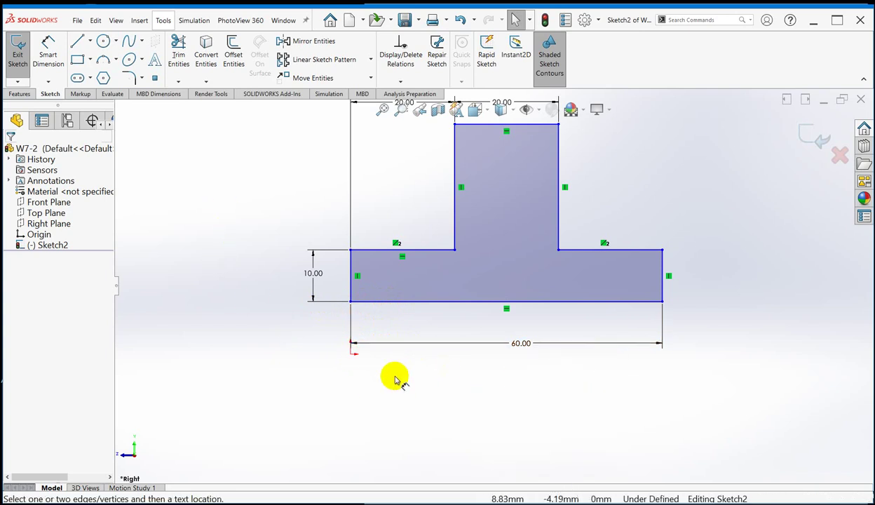
{"action": "left_click", "coordinate": [351, 354]}
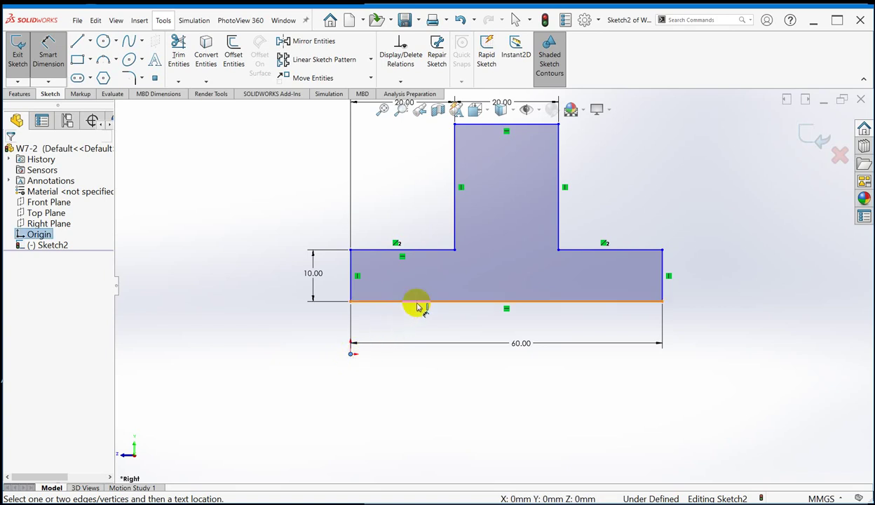
{"action": "left_click", "coordinate": [390, 304]}
{"action": "left_click", "coordinate": [313, 328]}
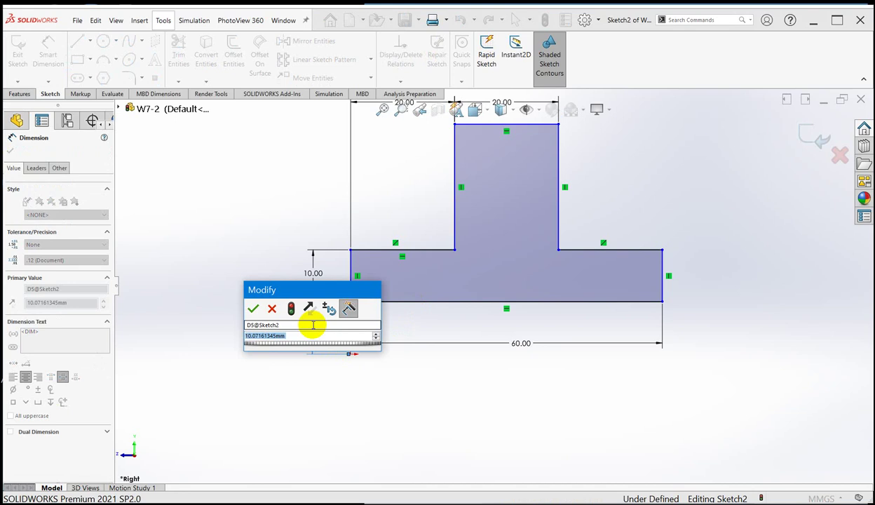
{"action": "type", "text": "10"}
{"action": "key", "text": "Escape"}
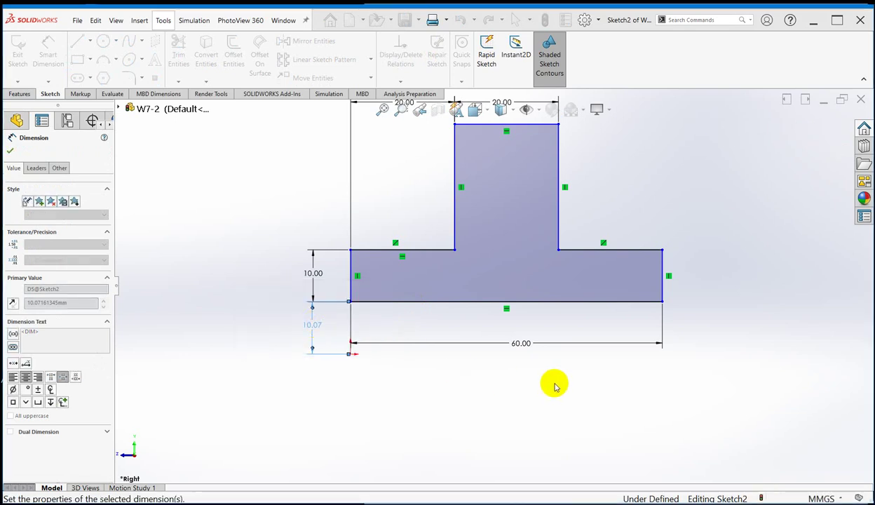
{"action": "key", "text": "Return"}
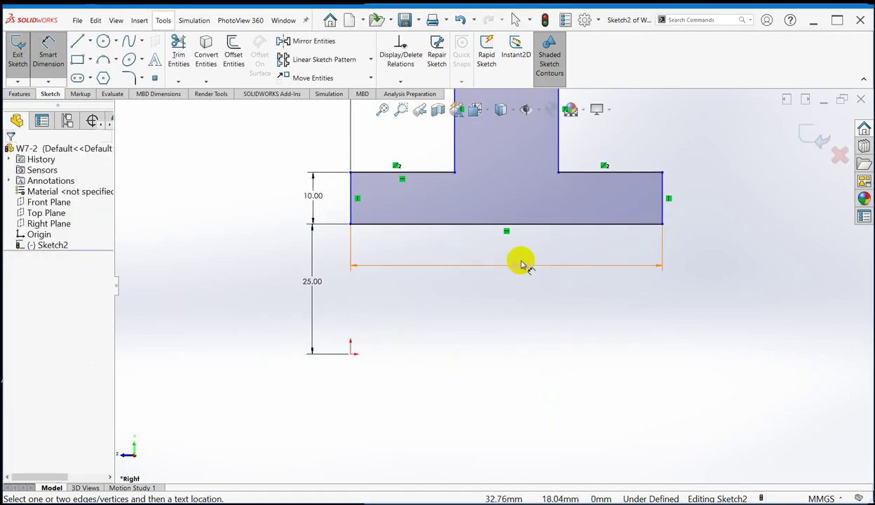
{"action": "left_click", "coordinate": [523, 249]}
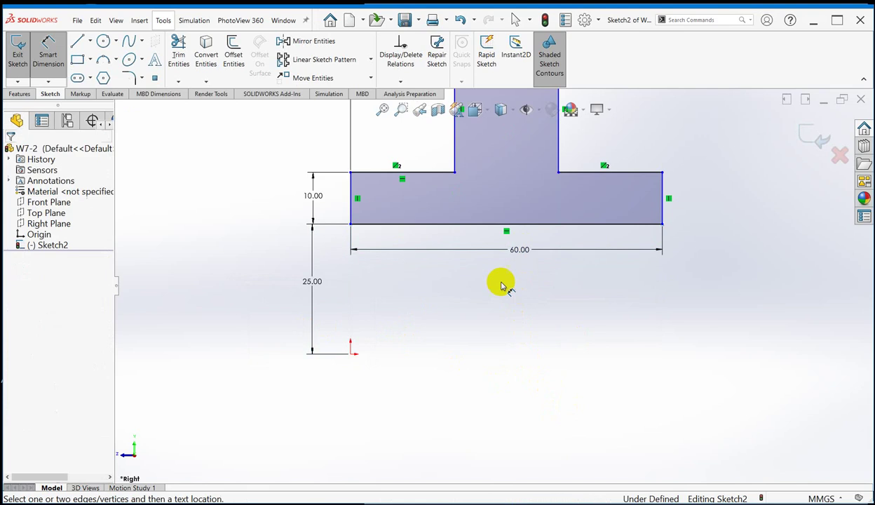
{"action": "scroll", "coordinate": [501, 286], "scroll_direction": "up", "scroll_amount": 3}
{"action": "scroll", "coordinate": [562, 152], "scroll_direction": "down", "scroll_amount": 2}
{"action": "scroll", "coordinate": [484, 305], "scroll_direction": "up", "scroll_amount": 2}
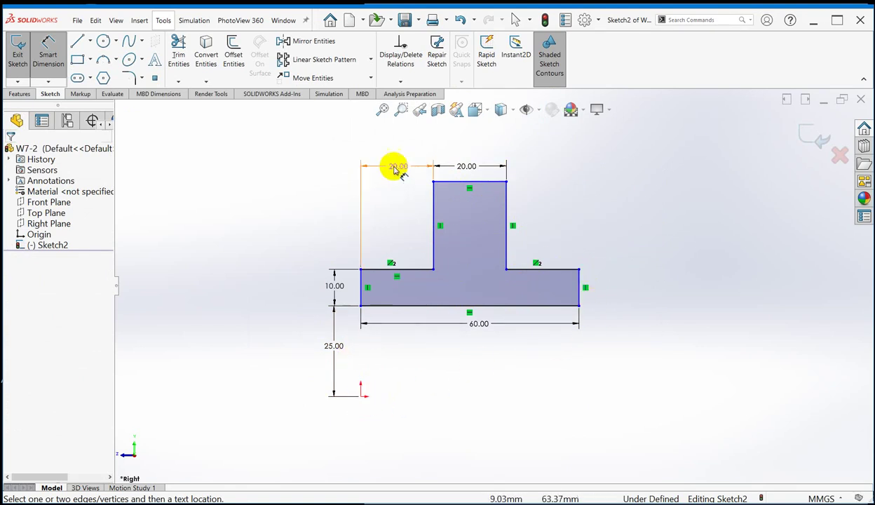
{"action": "scroll", "coordinate": [323, 339], "scroll_direction": "down", "scroll_amount": 1}
{"action": "scroll", "coordinate": [355, 358], "scroll_direction": "down", "scroll_amount": 1}
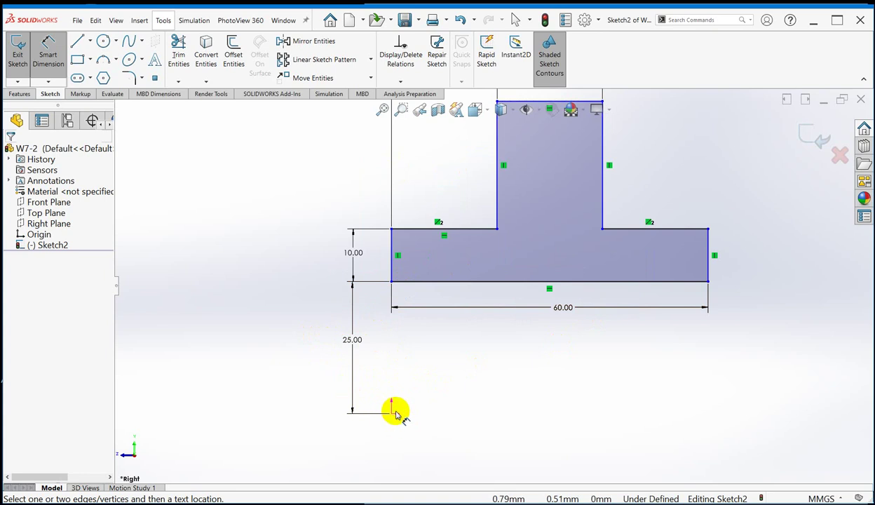
{"action": "key", "text": "f"}
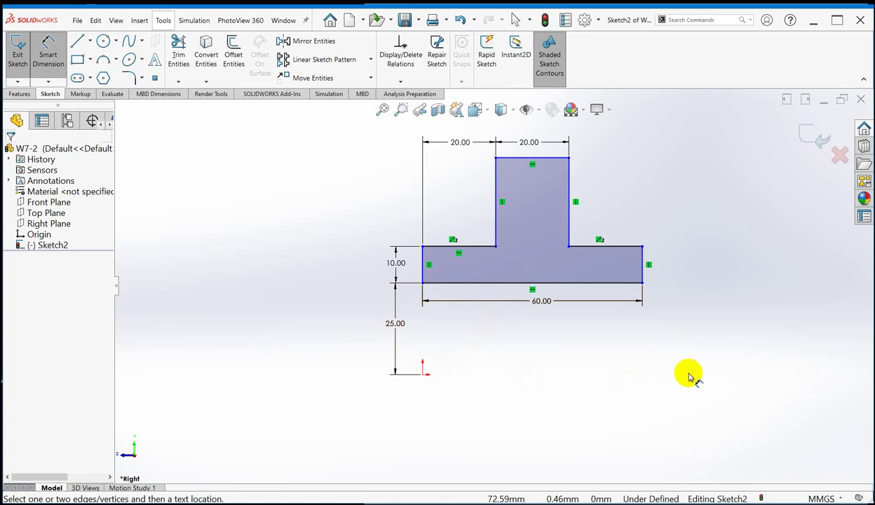
- Sketch a horizontal centerline about 68 mm long from the origin, below the T-shaped profile
{"action": "scroll", "coordinate": [567, 143], "scroll_direction": "down", "scroll_amount": 2}
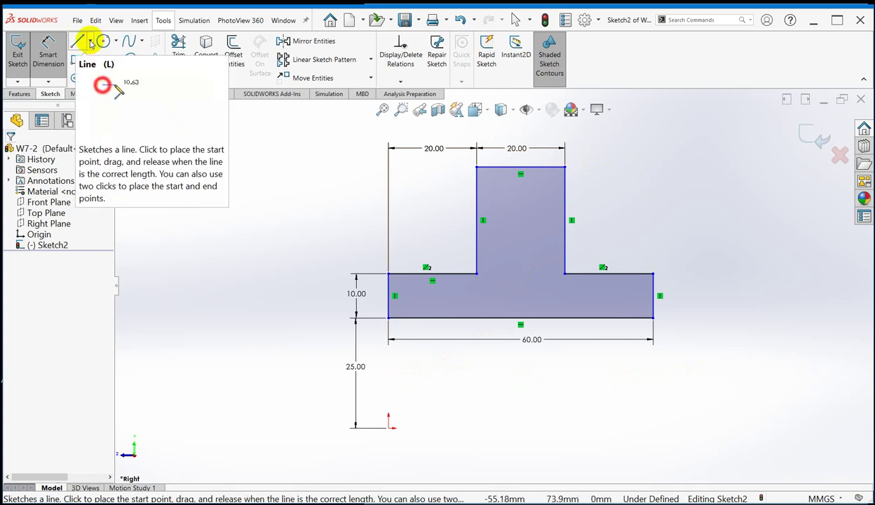
{"action": "left_click", "coordinate": [91, 43]}
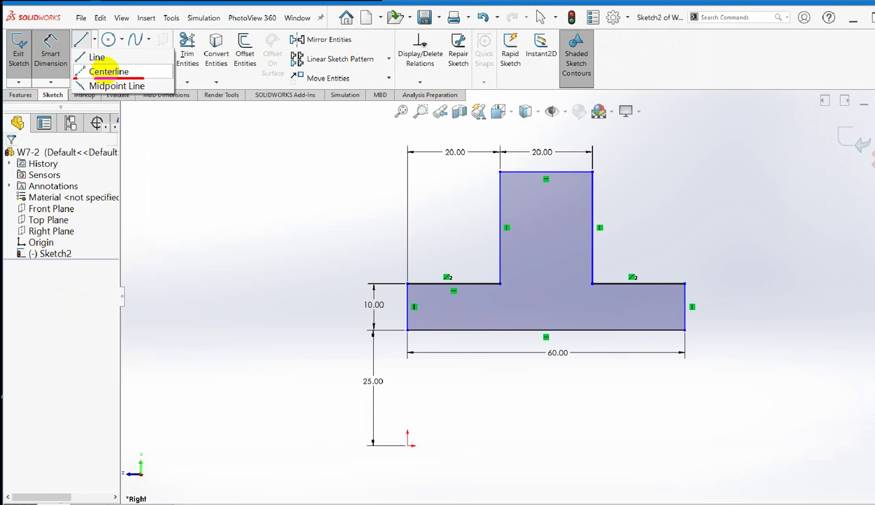
{"action": "left_click", "coordinate": [288, 130]}
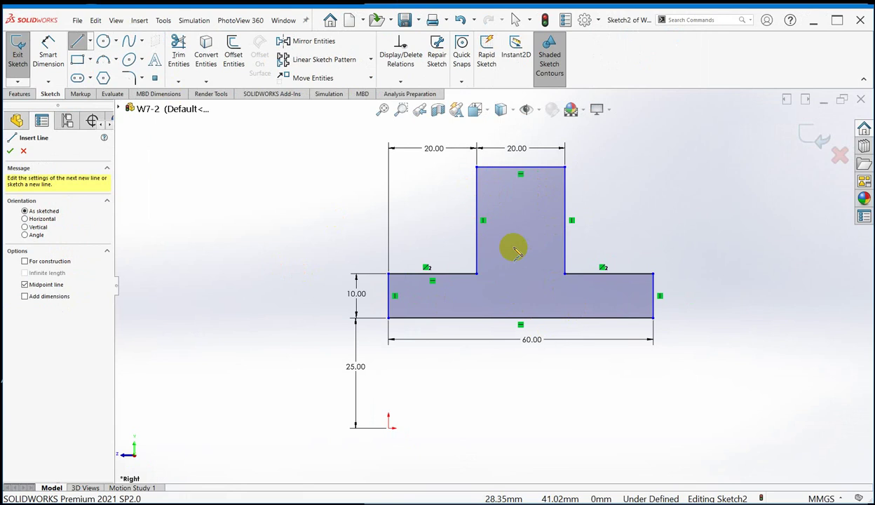
{"action": "left_click", "coordinate": [90, 41]}
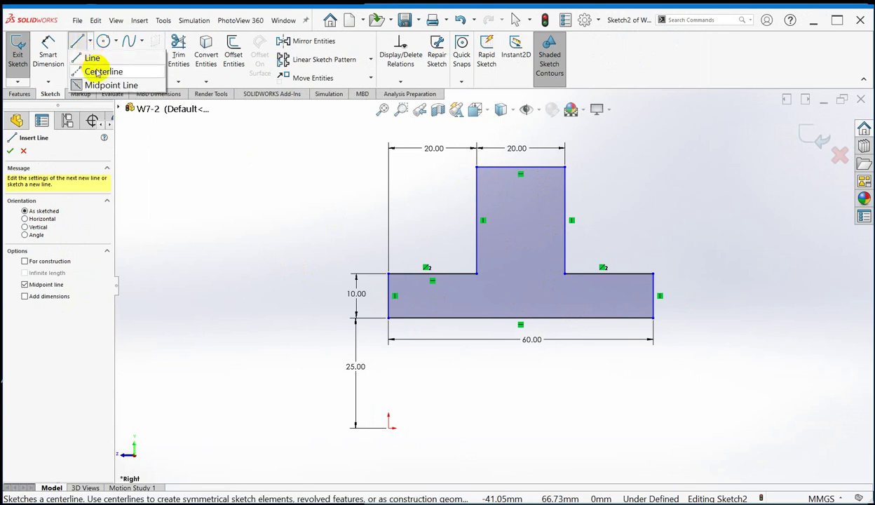
{"action": "left_click", "coordinate": [98, 72]}
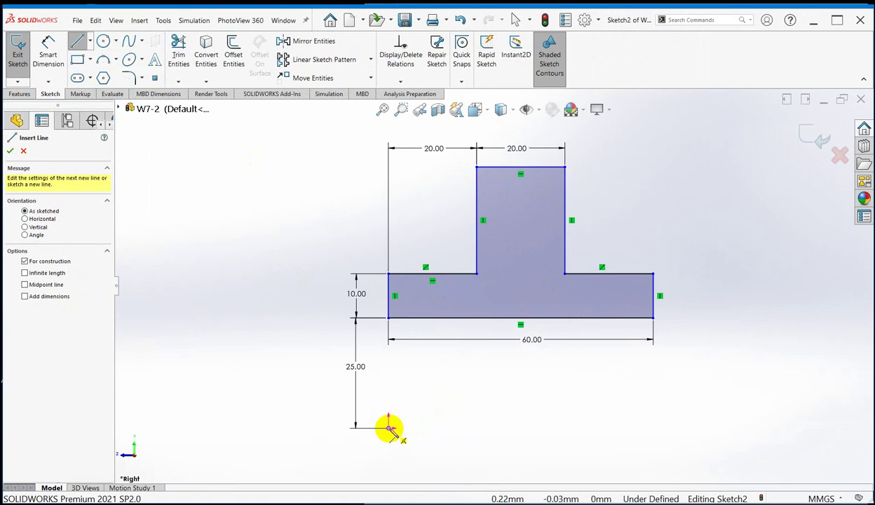
{"action": "left_click", "coordinate": [389, 427]}
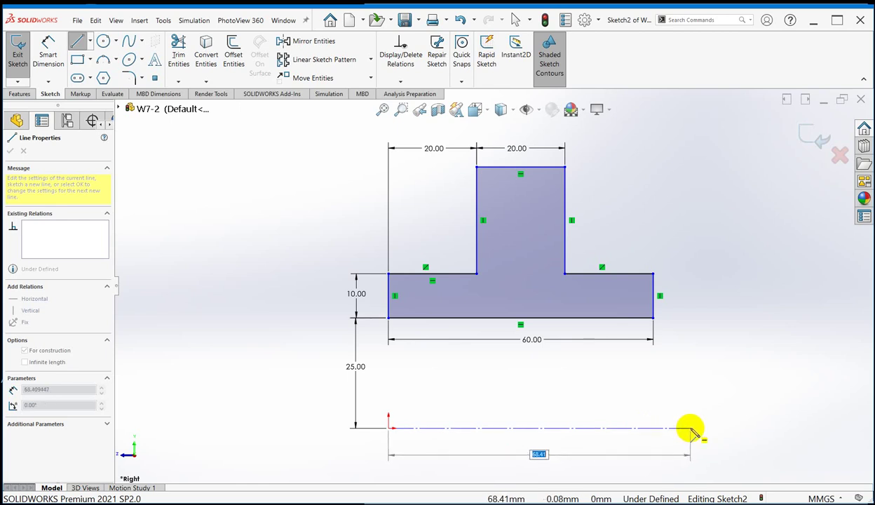
{"action": "left_click", "coordinate": [691, 427]}
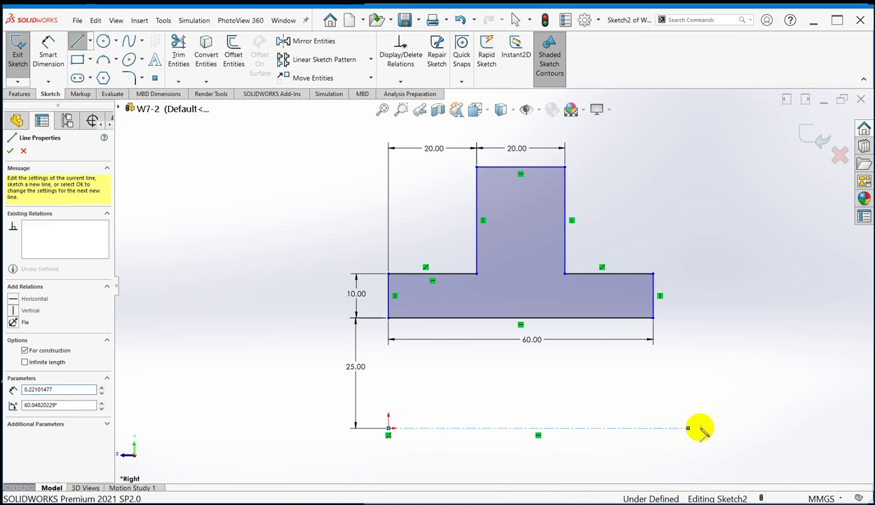
{"action": "scroll", "coordinate": [667, 267], "scroll_direction": "down", "scroll_amount": 2}
{"action": "scroll", "coordinate": [691, 269], "scroll_direction": "up", "scroll_amount": 1}
{"action": "scroll", "coordinate": [692, 267], "scroll_direction": "up", "scroll_amount": 3}
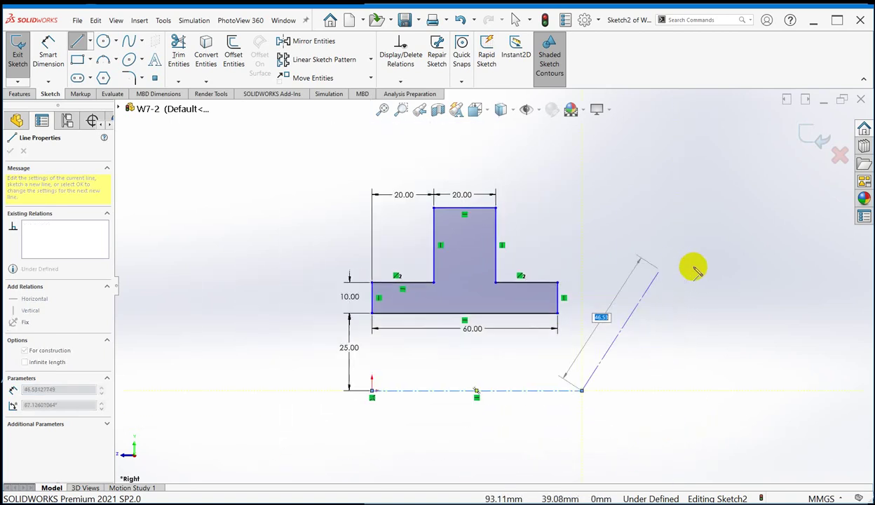
{"action": "key", "text": "Escape"}
{"action": "scroll", "coordinate": [428, 409], "scroll_direction": "down", "scroll_amount": 1}
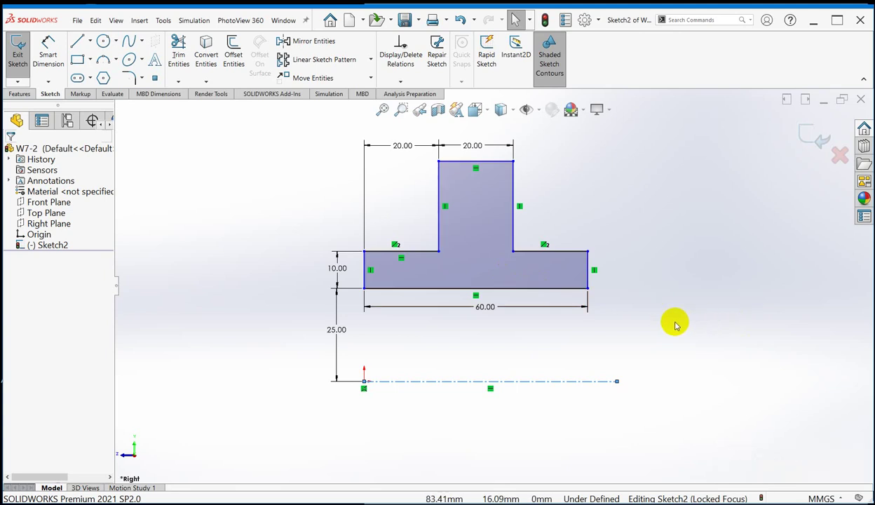
- Create a Revolved Boss/Base from the T-shaped profile, 360 degrees blind about the horizontal centerline
{"action": "scroll", "coordinate": [694, 326], "scroll_direction": "up", "scroll_amount": 2}
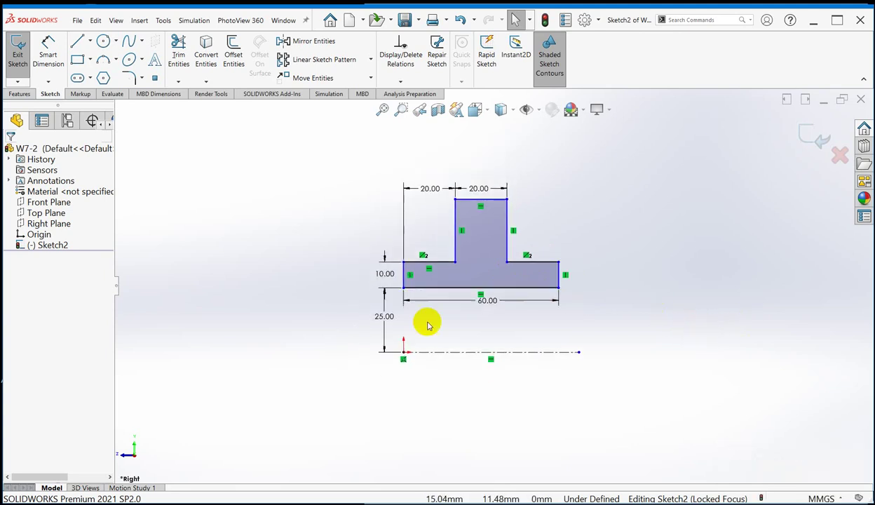
{"action": "scroll", "coordinate": [354, 308], "scroll_direction": "down", "scroll_amount": 1}
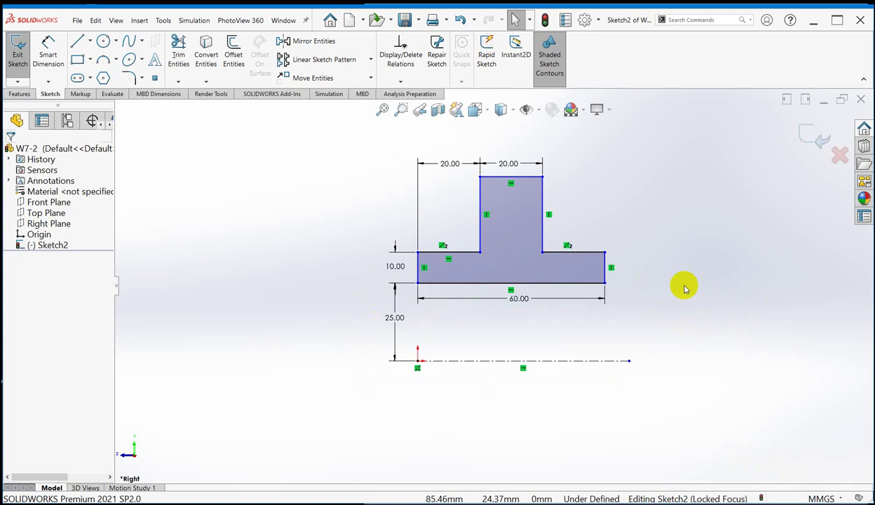
{"action": "key", "text": "ctrl+7"}
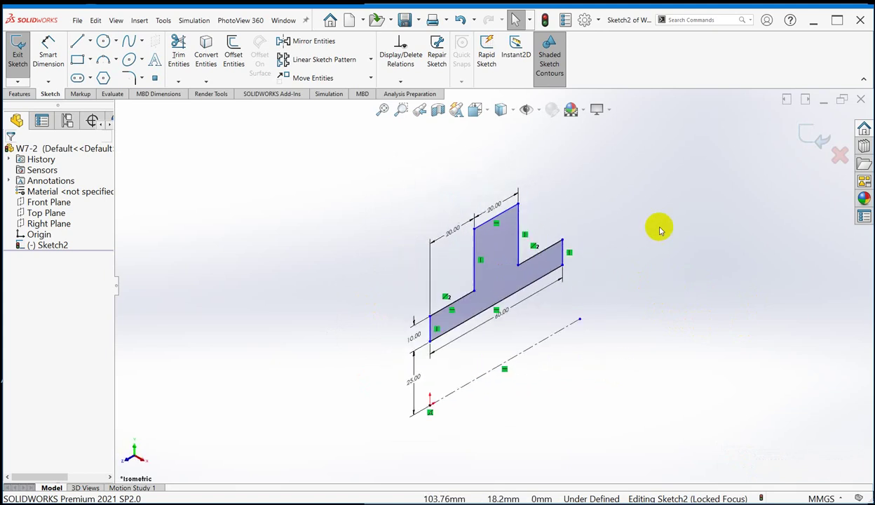
{"action": "scroll", "coordinate": [484, 384], "scroll_direction": "down", "scroll_amount": 1}
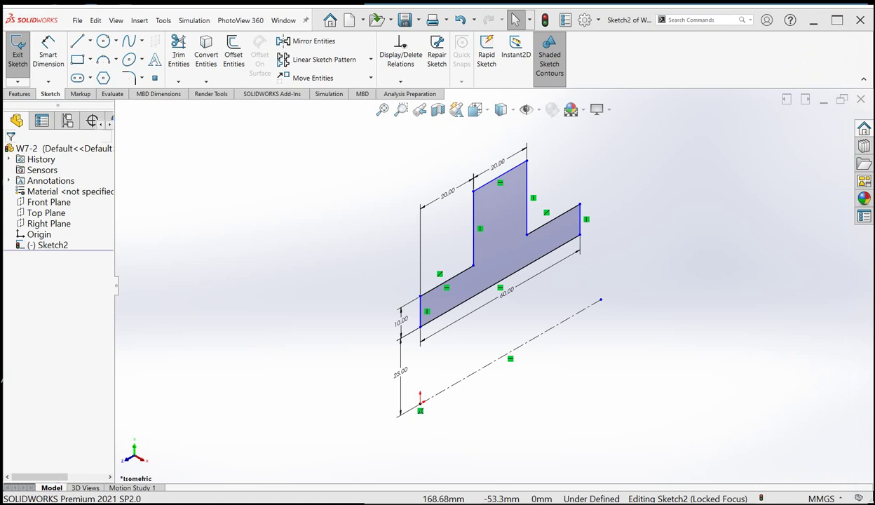
{"action": "left_click_drag", "start_coordinate": [756, 13], "coordinate": [572, 12]}
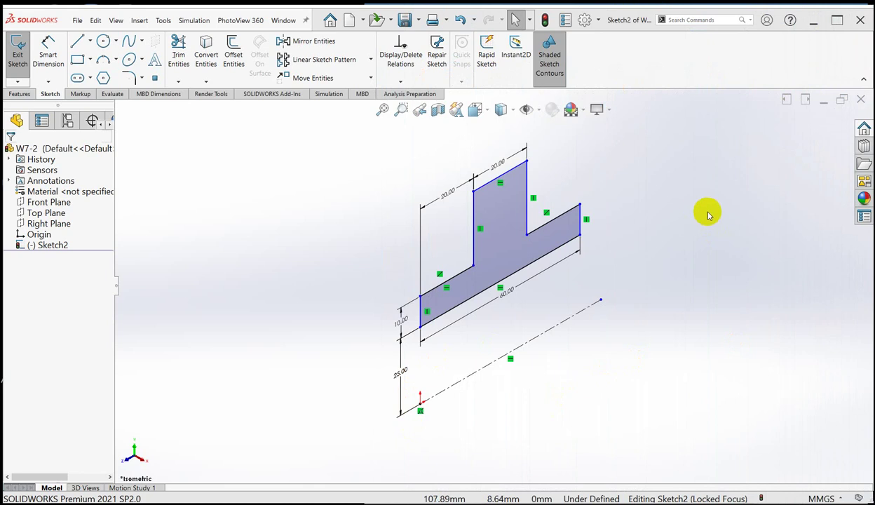
{"action": "left_click", "coordinate": [19, 95]}
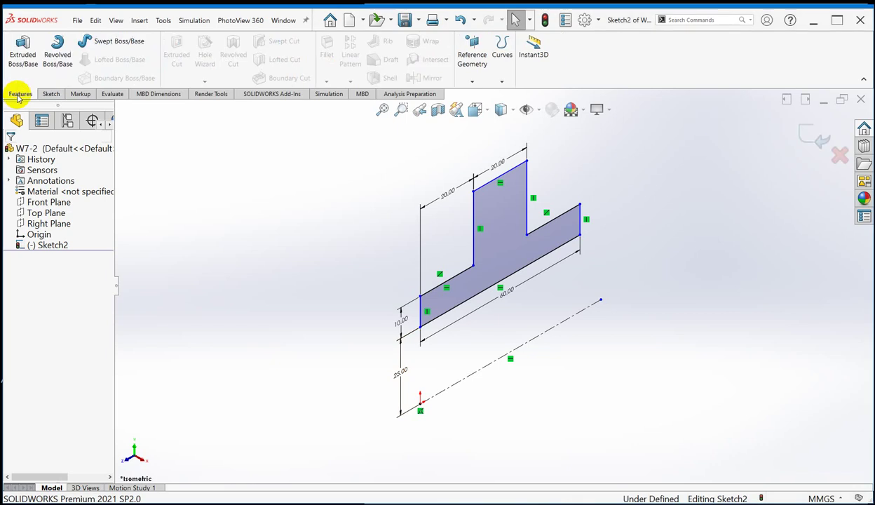
{"action": "left_click", "coordinate": [58, 61]}
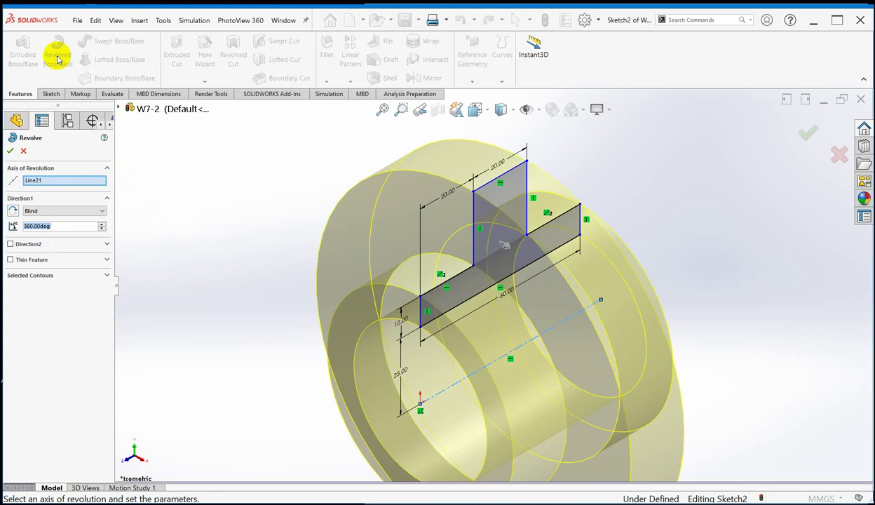
{"action": "key", "text": "f"}
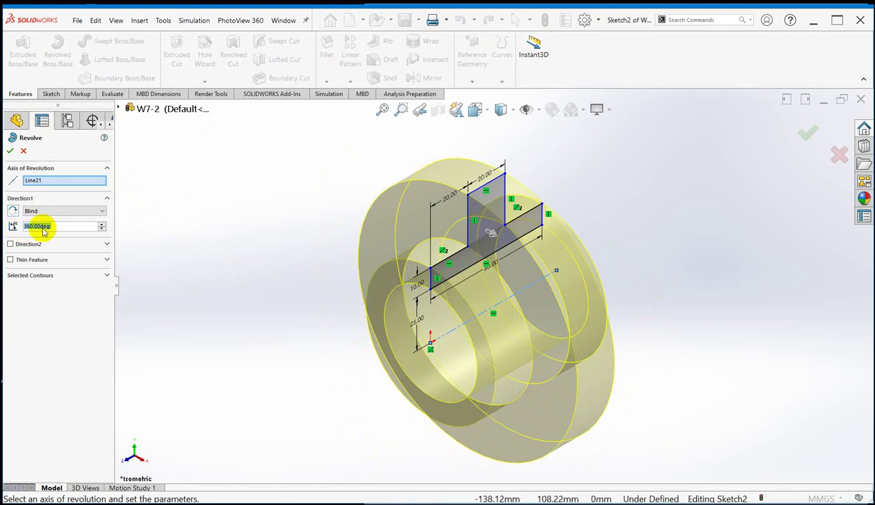
{"action": "scroll", "coordinate": [513, 189], "scroll_direction": "down", "scroll_amount": 2}
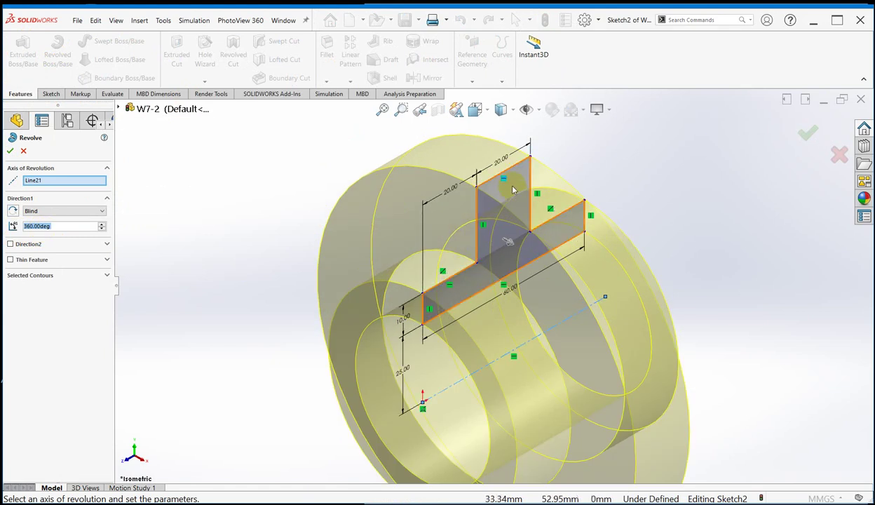
{"action": "scroll", "coordinate": [491, 253], "scroll_direction": "up", "scroll_amount": 2}
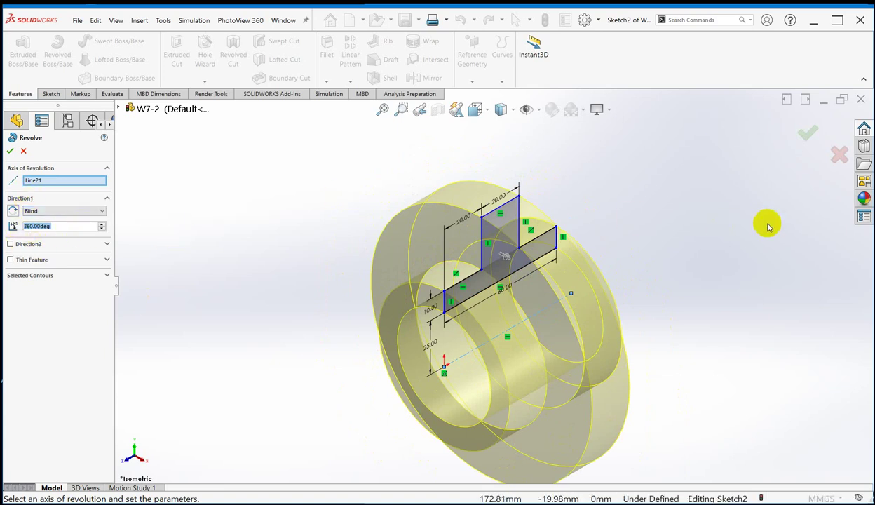
{"action": "left_click", "coordinate": [810, 138]}
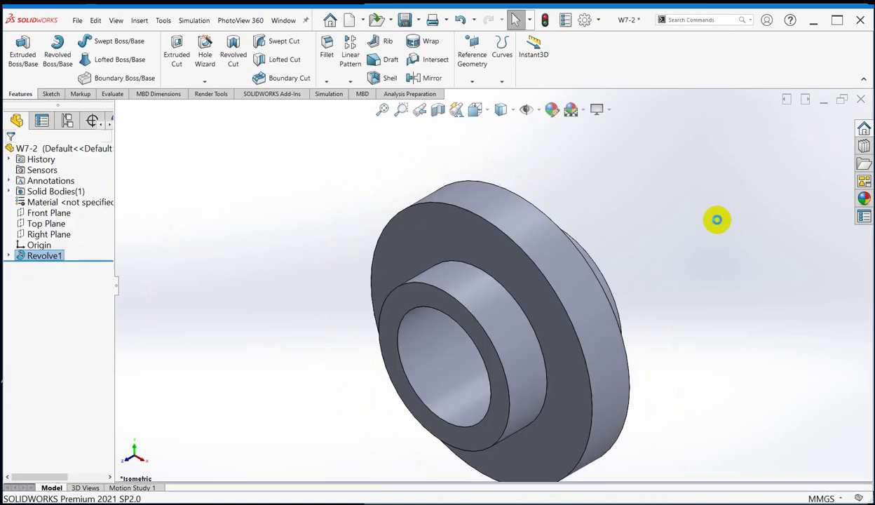
{"action": "scroll", "coordinate": [631, 307], "scroll_direction": "down", "scroll_amount": 3}
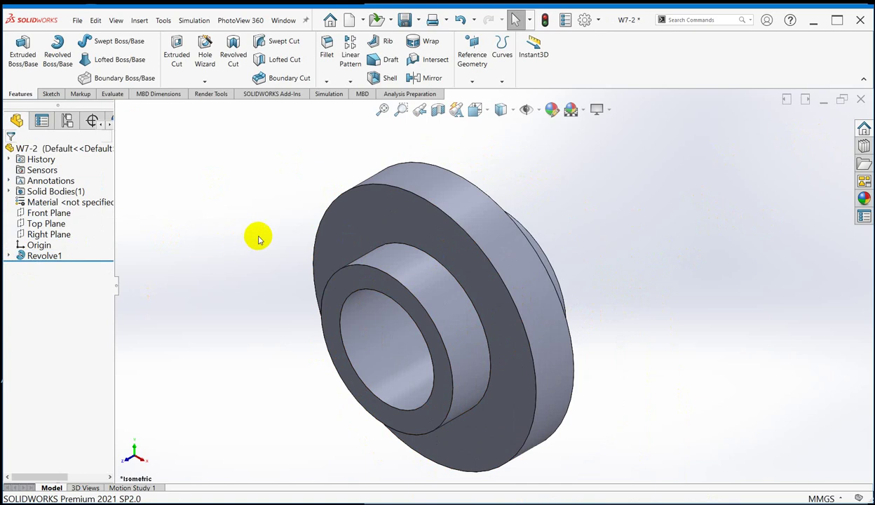
- Tile the W7-2 and W7 part windows vertically and bring both flange models to a similar size for comparison
{"action": "left_click", "coordinate": [284, 19]}
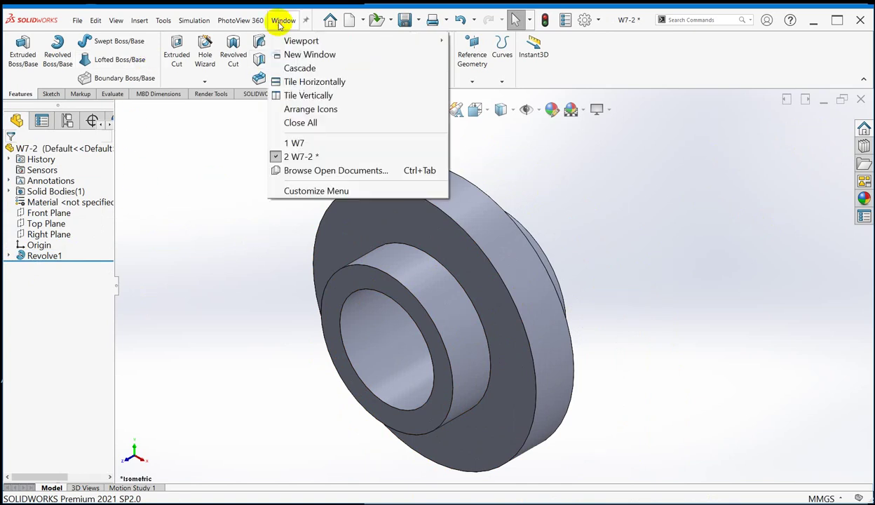
{"action": "left_click", "coordinate": [306, 95]}
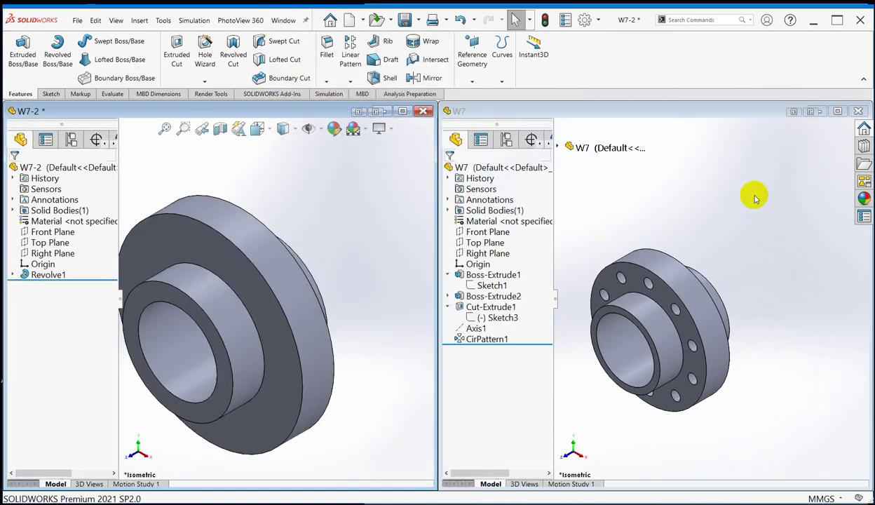
{"action": "scroll", "coordinate": [250, 303], "scroll_direction": "down", "scroll_amount": 2}
{"action": "scroll", "coordinate": [303, 293], "scroll_direction": "up", "scroll_amount": 5}
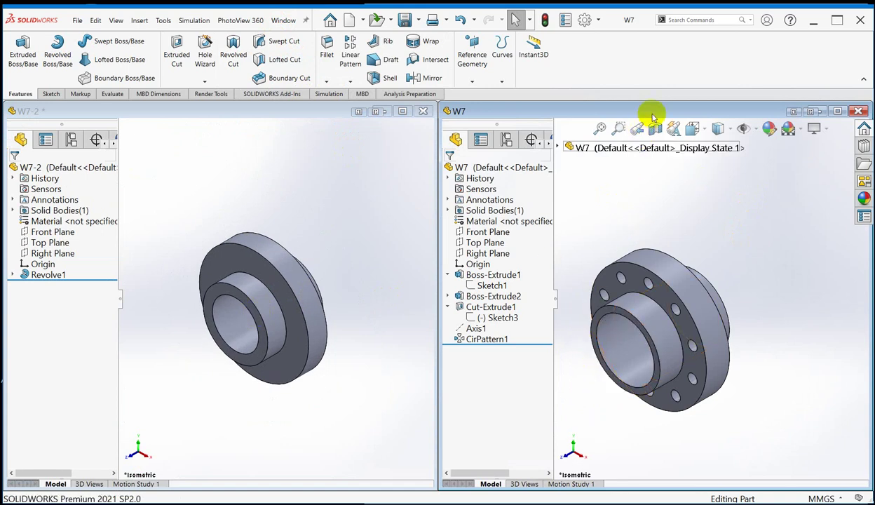
{"action": "left_click", "coordinate": [313, 121]}
{"action": "middle_click_drag", "start_coordinate": [295, 231], "coordinate": [277, 267]}
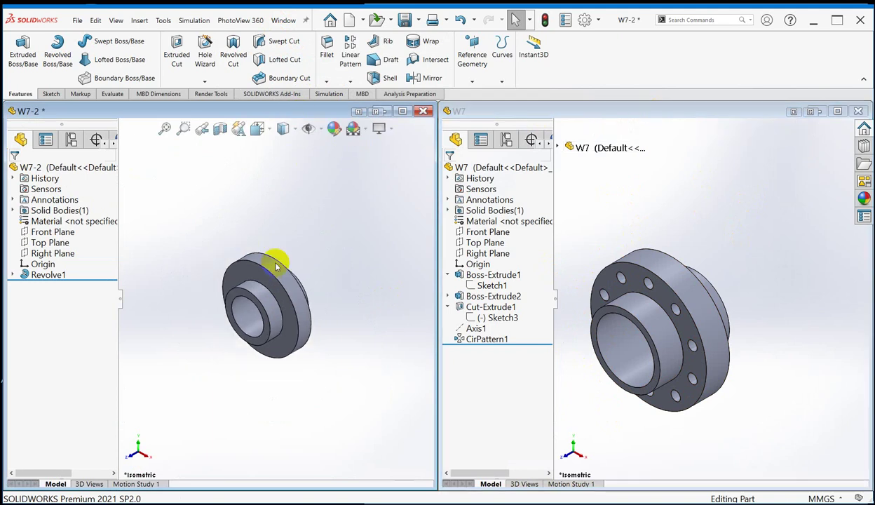
{"action": "scroll", "coordinate": [279, 280], "scroll_direction": "down", "scroll_amount": 5}
{"action": "left_click", "coordinate": [490, 112]}
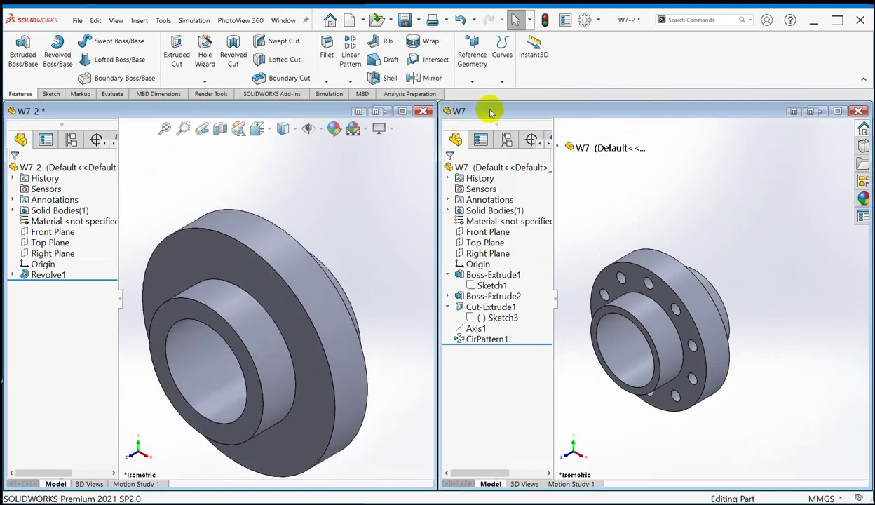
{"action": "scroll", "coordinate": [690, 315], "scroll_direction": "down", "scroll_amount": 5}
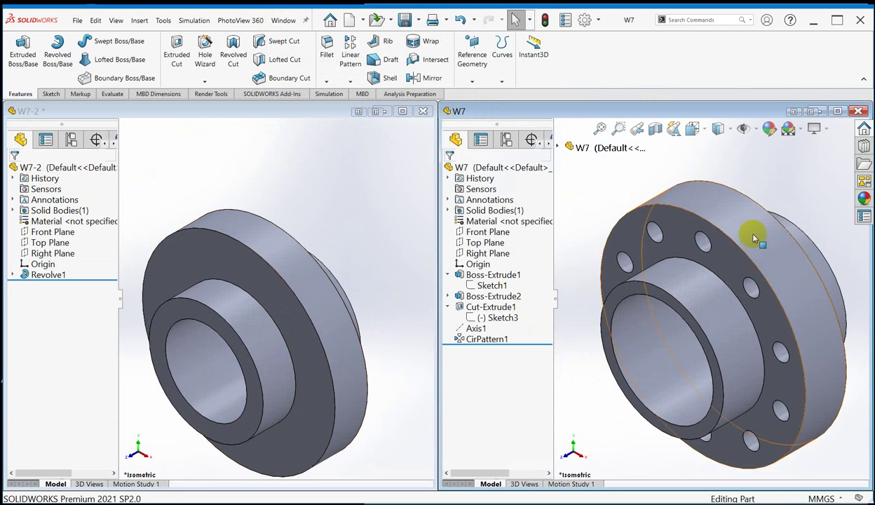
{"action": "scroll", "coordinate": [239, 342], "scroll_direction": "up", "scroll_amount": 2}
{"action": "scroll", "coordinate": [336, 304], "scroll_direction": "down", "scroll_amount": 4}
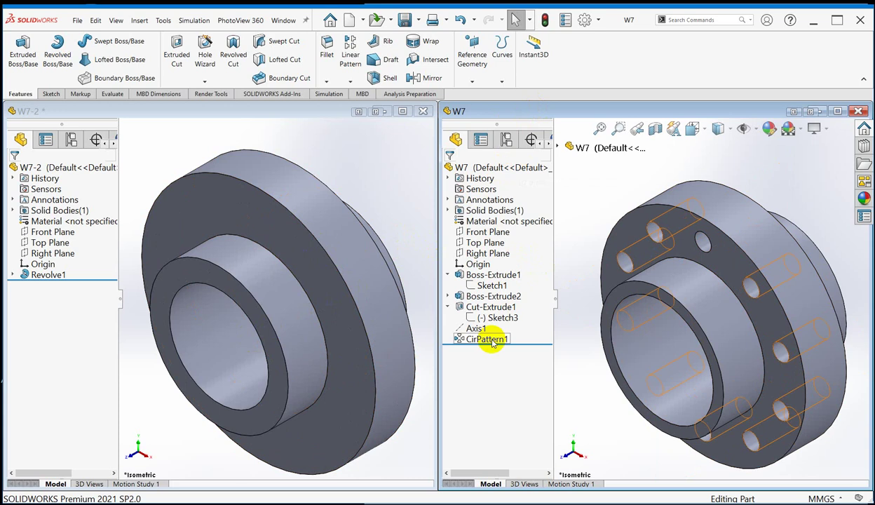
- Highlight Boss-Extrude1 and Boss-Extrude2 in part W7 to examine which portions of the flange each extrusion forms
{"action": "mouse_move", "coordinate": [493, 343]}
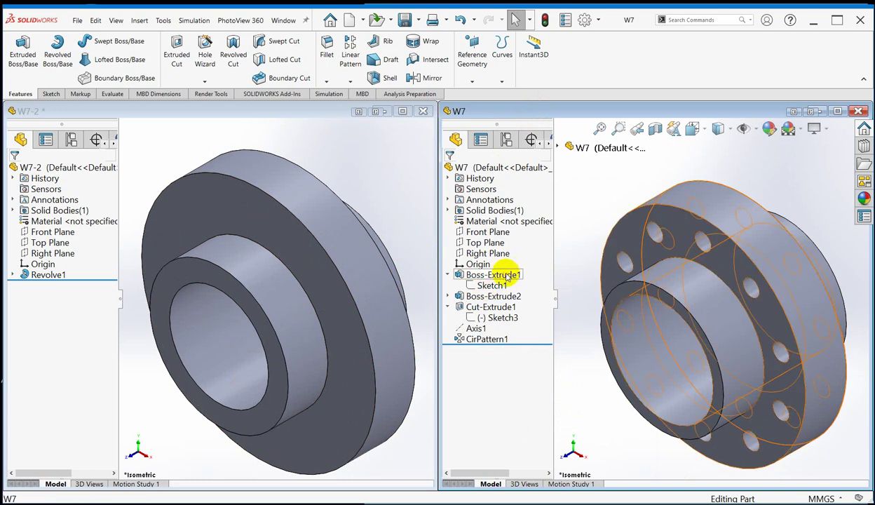
{"action": "left_click", "coordinate": [494, 274]}
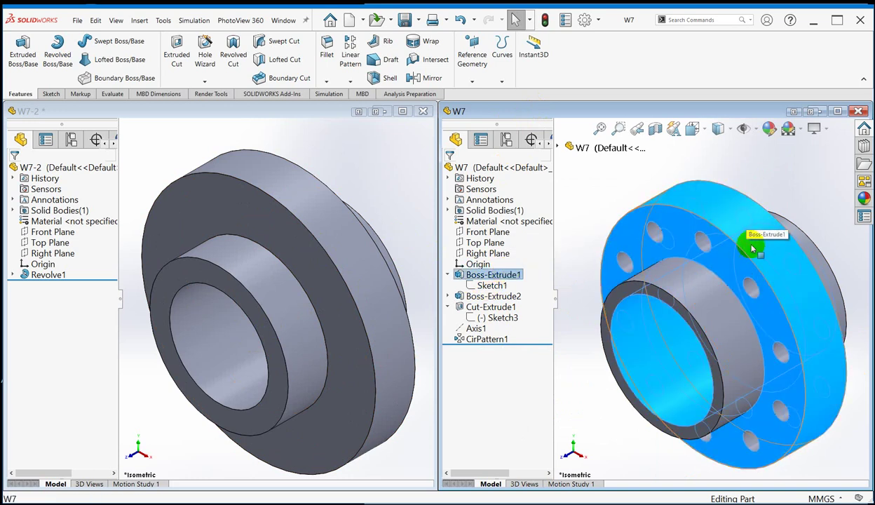
{"action": "left_click", "coordinate": [499, 296]}
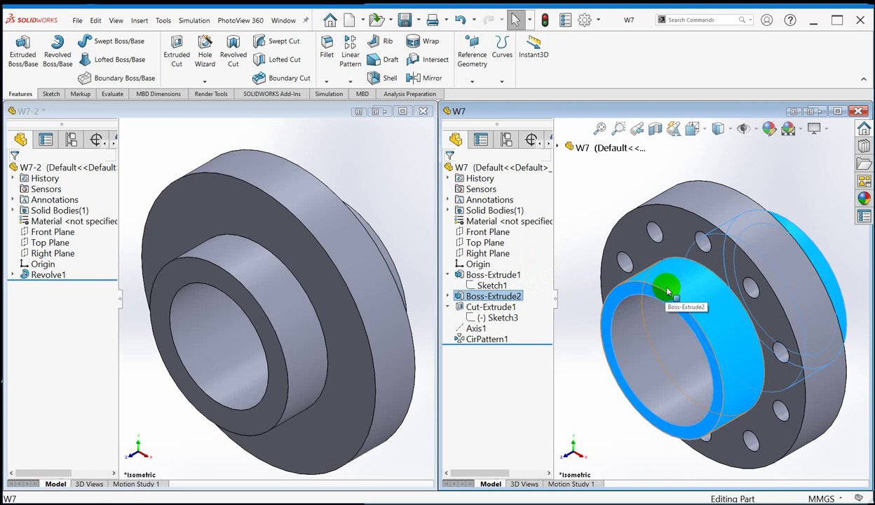
{"action": "left_click", "coordinate": [612, 190]}
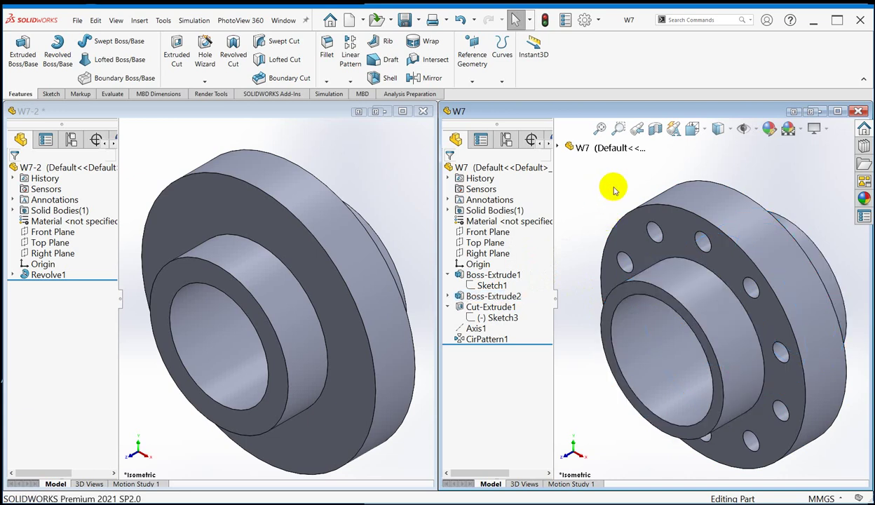
- Return to part W7-2, maximize its window and fit the revolved flange in the view
{"action": "left_click", "coordinate": [217, 110]}
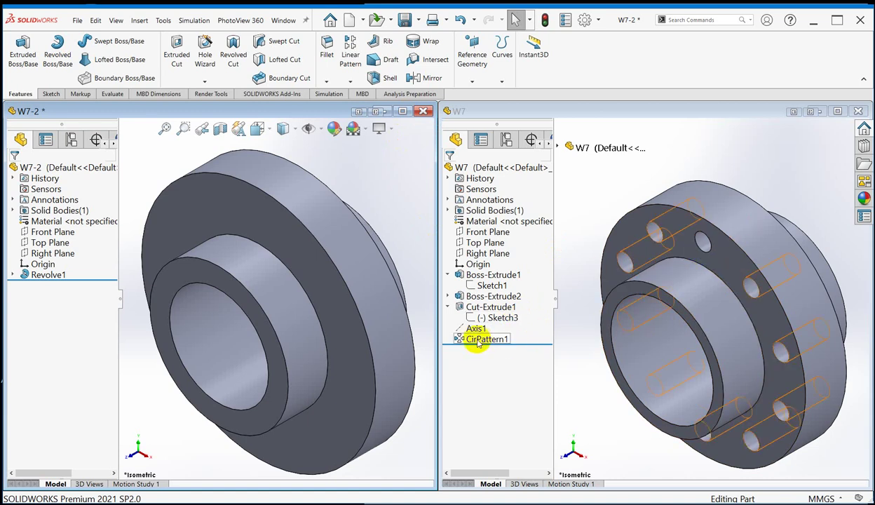
{"action": "mouse_move", "coordinate": [487, 338]}
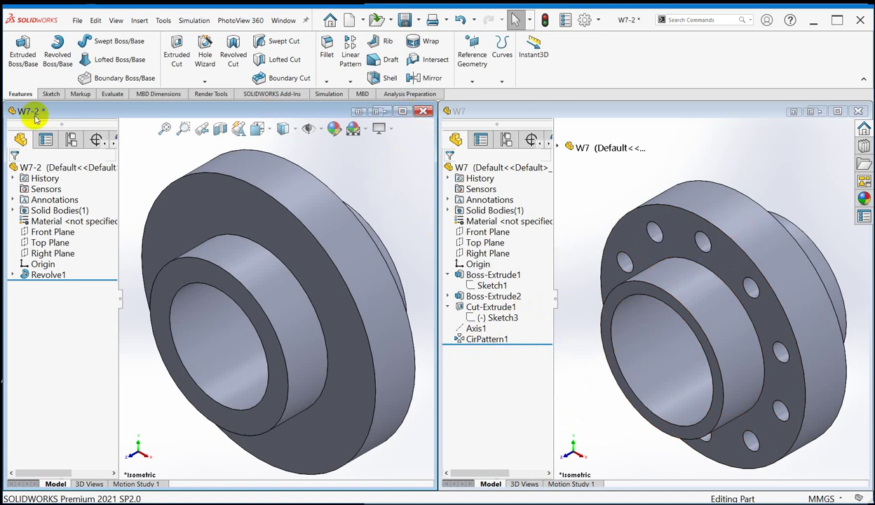
{"action": "left_click", "coordinate": [404, 112]}
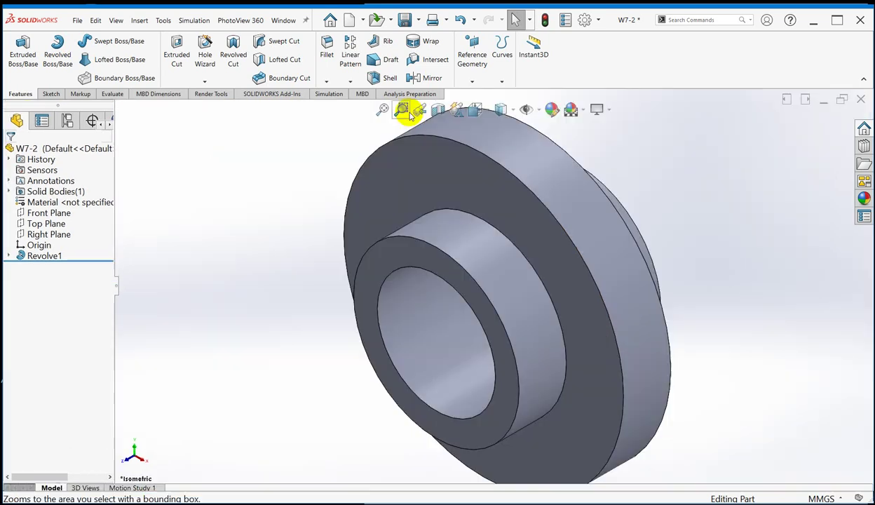
{"action": "key", "text": "f"}
{"action": "scroll", "coordinate": [425, 283], "scroll_direction": "down", "scroll_amount": 2}
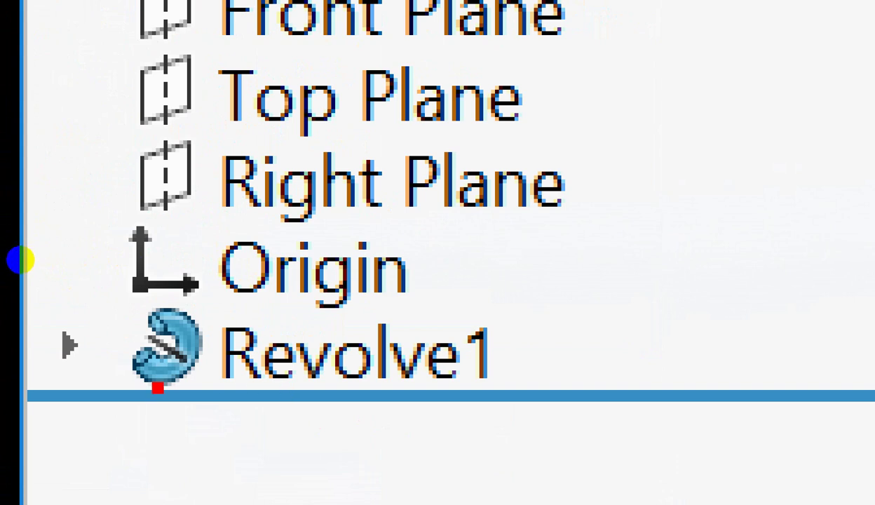
{"action": "mouse_move", "coordinate": [107, 394]}
{"action": "left_mouse_down"}
{"action": "mouse_move", "coordinate": [117, 321]}
{"action": "mouse_move", "coordinate": [733, 288]}
{"action": "mouse_move", "coordinate": [1, 432]}
{"action": "left_mouse_up"}
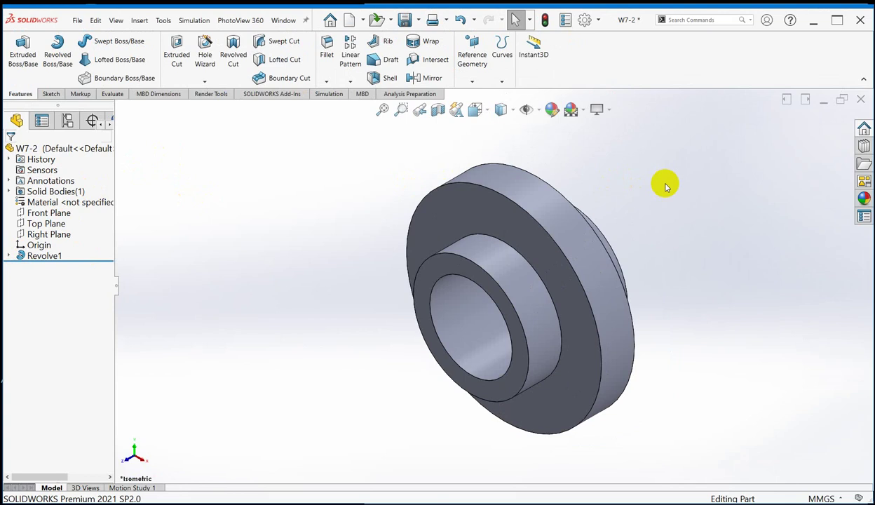
{"action": "key", "text": "Left"}
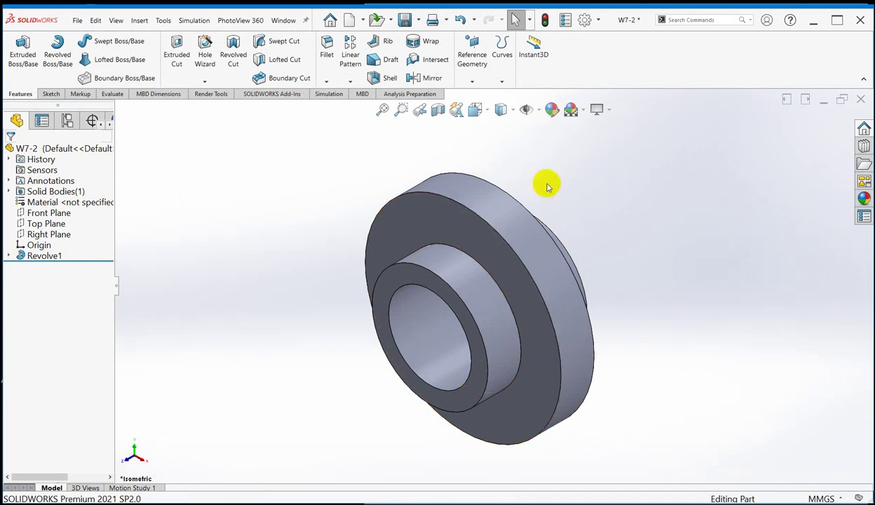
- Start a new sketch on the front annular face of the flange disc
{"action": "left_click", "coordinate": [442, 225]}
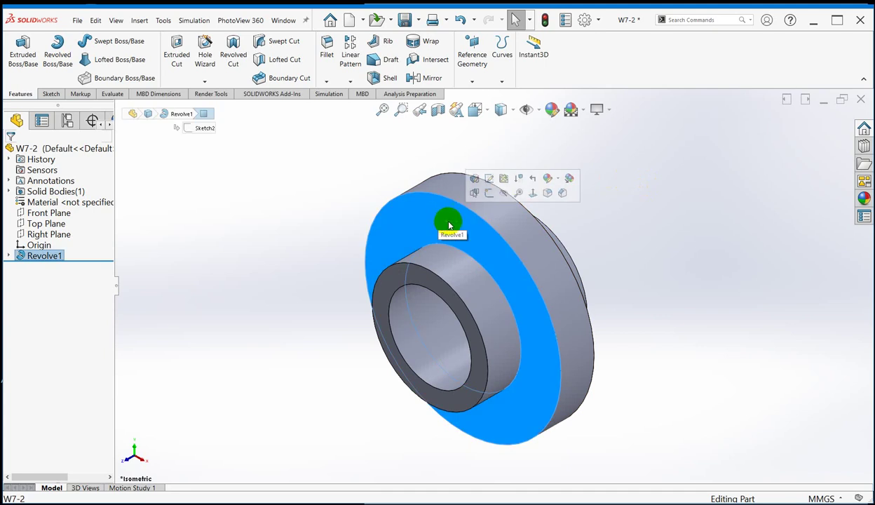
{"action": "left_click", "coordinate": [661, 211]}
{"action": "left_click", "coordinate": [442, 223]}
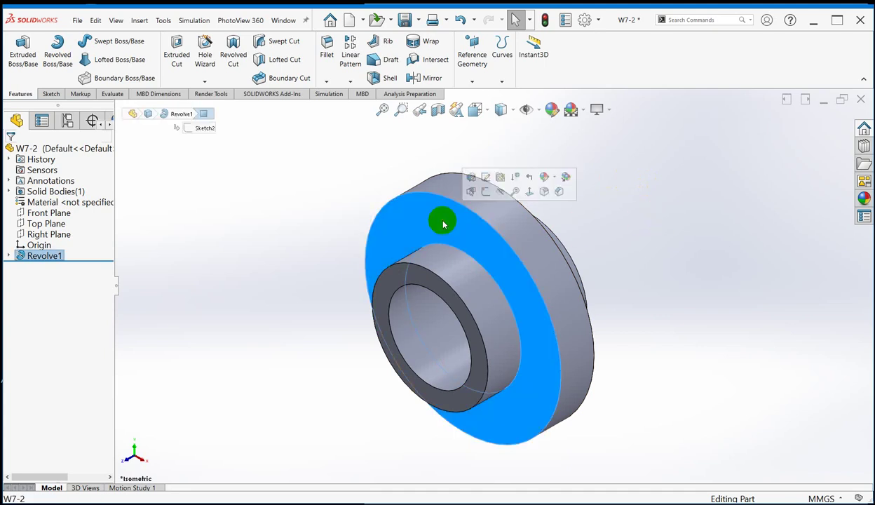
{"action": "left_click", "coordinate": [484, 193]}
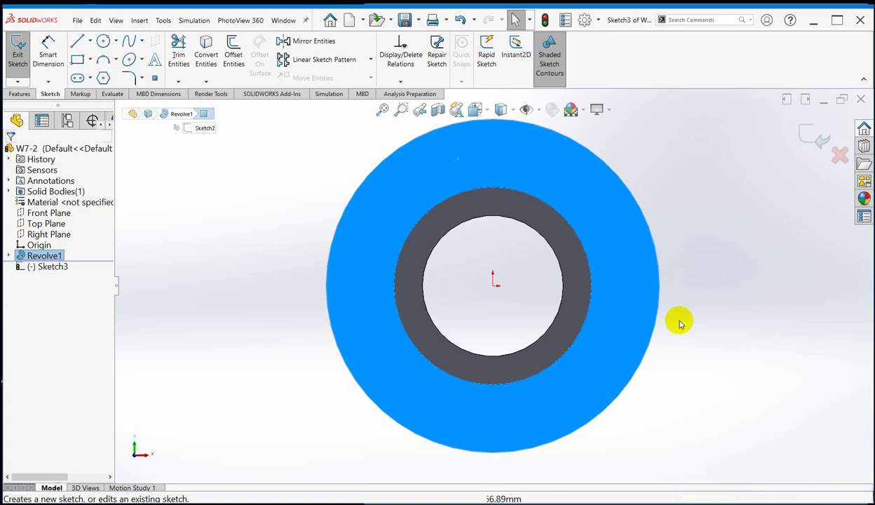
{"action": "scroll", "coordinate": [684, 325], "scroll_direction": "up", "scroll_amount": 2}
{"action": "scroll", "coordinate": [481, 149], "scroll_direction": "down", "scroll_amount": 2}
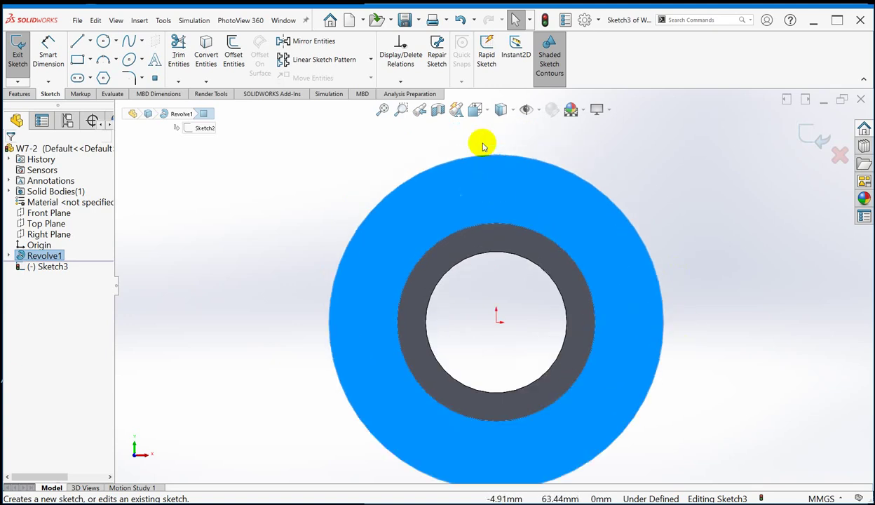
{"action": "left_click", "coordinate": [249, 211]}
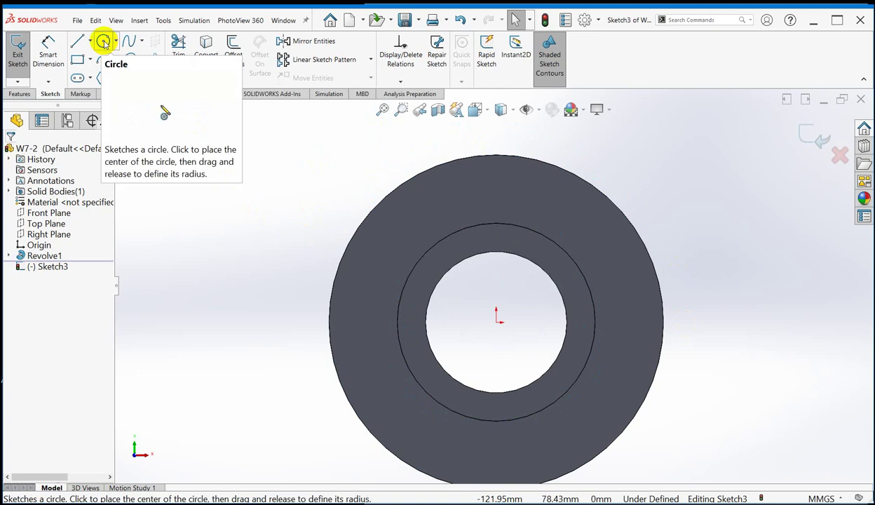
- Sketch a circle about 86.5 mm in diameter, centered about 42 mm vertically above the origin
{"action": "left_click", "coordinate": [104, 42]}
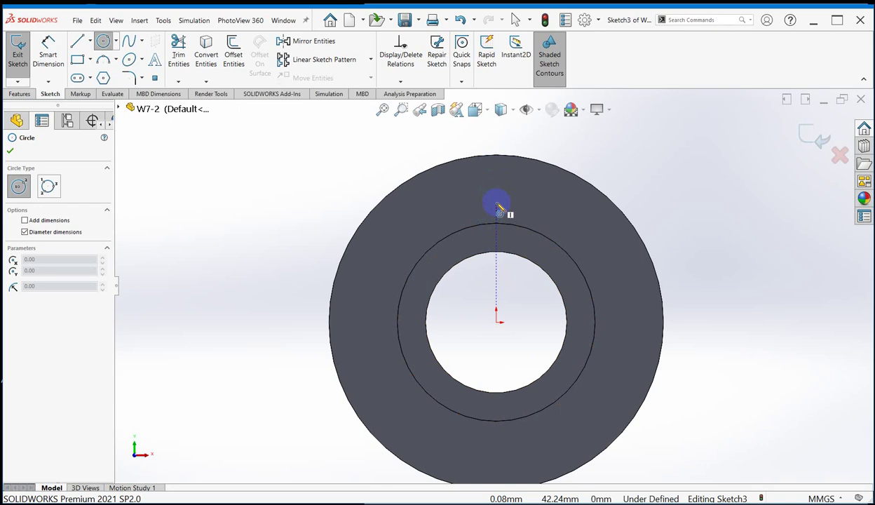
{"action": "left_click", "coordinate": [496, 203]}
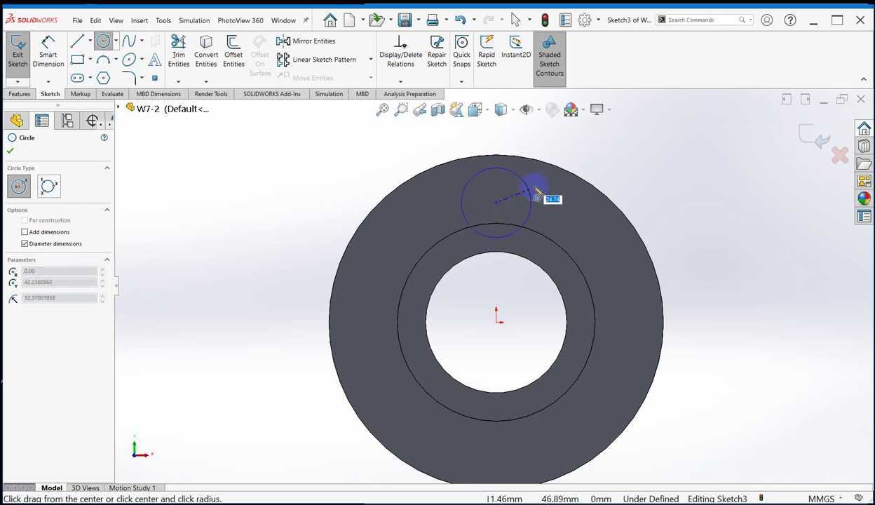
{"action": "left_click", "coordinate": [613, 166]}
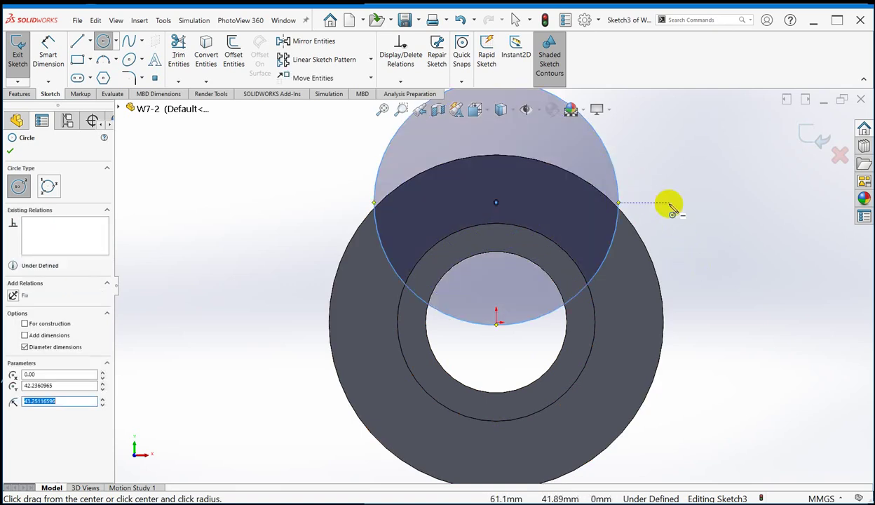
- Dimension the circle's diameter as 8 mm with Smart Dimension
{"action": "right_click", "coordinate": [670, 182]}
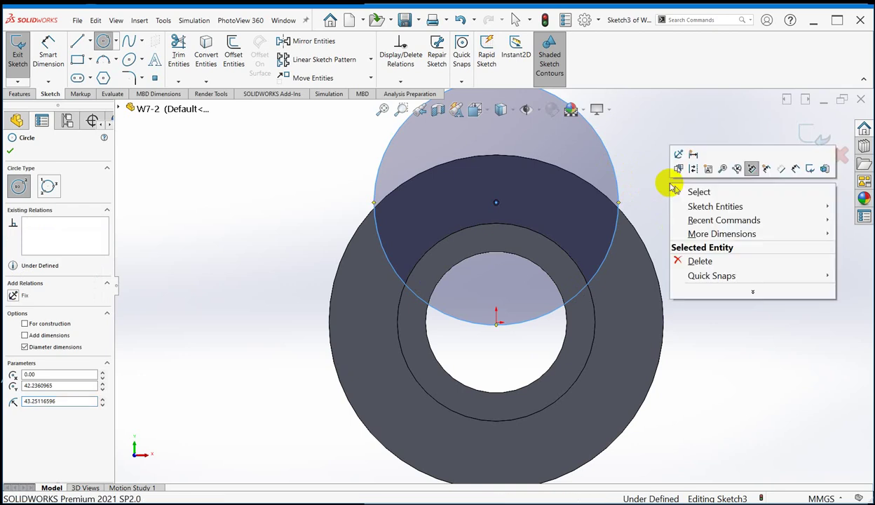
{"action": "left_click", "coordinate": [752, 169]}
{"action": "left_click", "coordinate": [796, 168]}
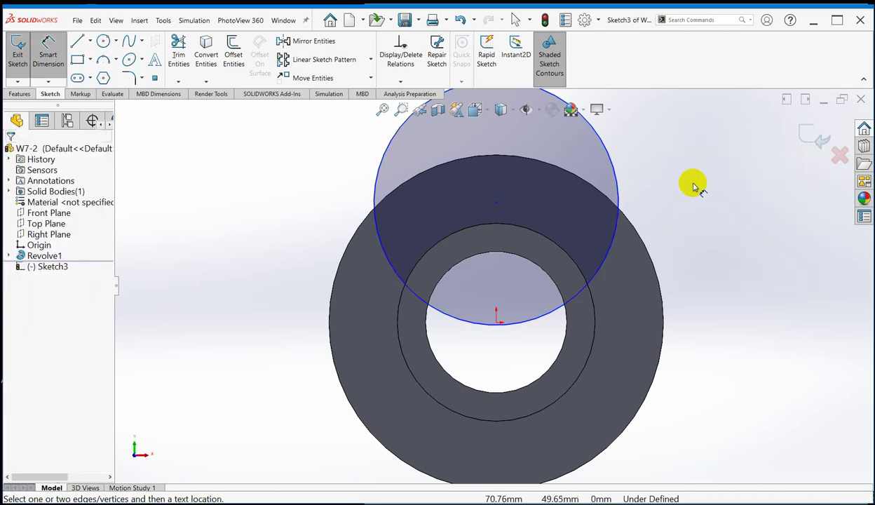
{"action": "left_click", "coordinate": [618, 189]}
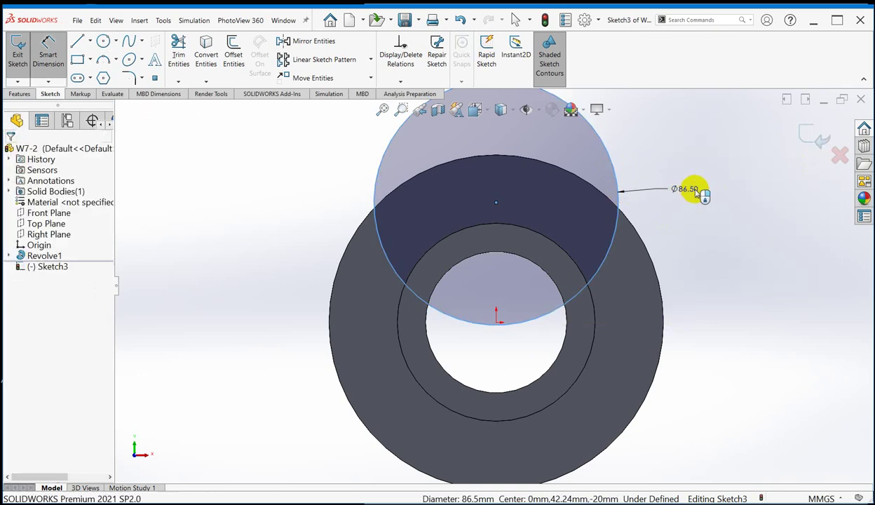
{"action": "left_click", "coordinate": [686, 190]}
{"action": "type", "text": "8"}
{"action": "key", "text": "Return"}
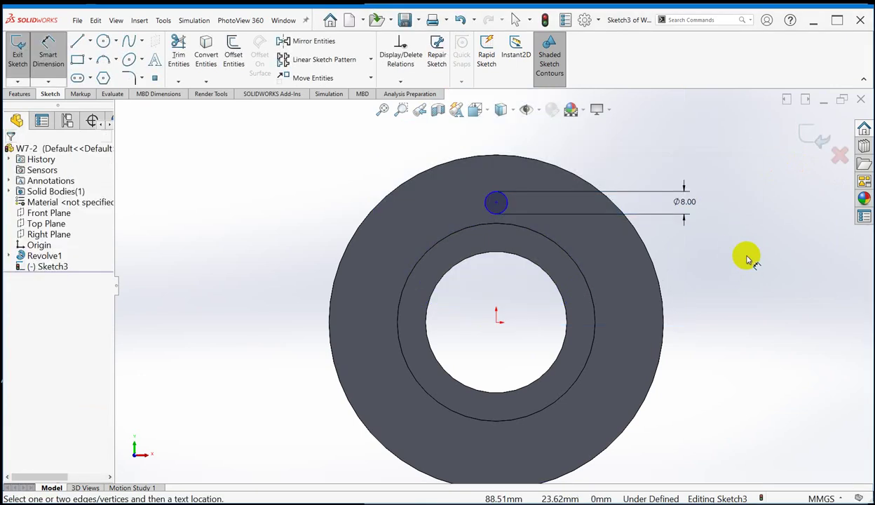
- Reposition the hole circle's diameter dimension just outside the flange's outer edge
{"action": "left_click", "coordinate": [507, 209]}
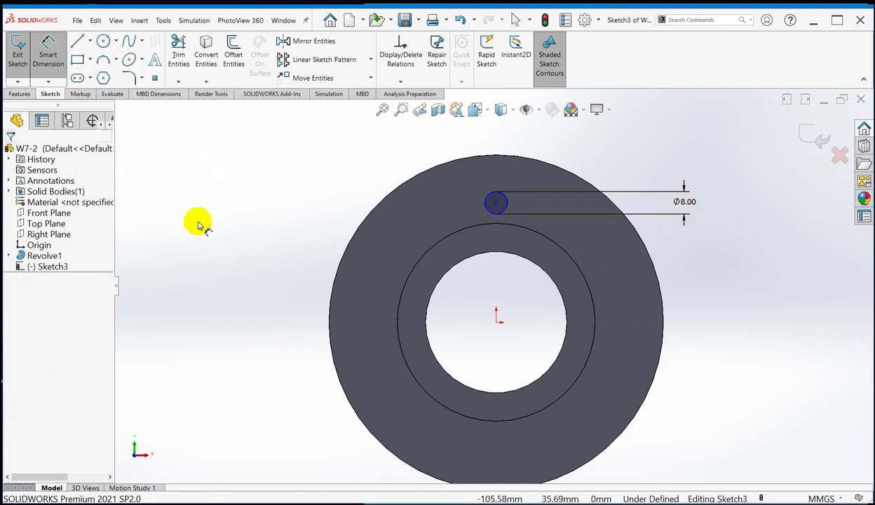
{"action": "mouse_move", "coordinate": [691, 205]}
{"action": "left_mouse_down"}
{"action": "mouse_move", "coordinate": [670, 201]}
{"action": "mouse_move", "coordinate": [697, 197]}
{"action": "left_mouse_up"}
{"action": "key", "text": "Escape"}
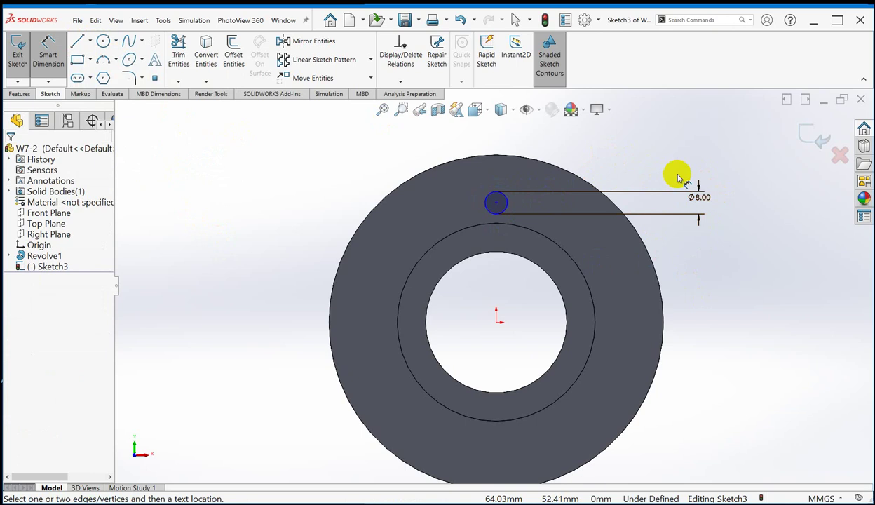
{"action": "left_click_drag", "start_coordinate": [699, 197], "coordinate": [680, 199]}
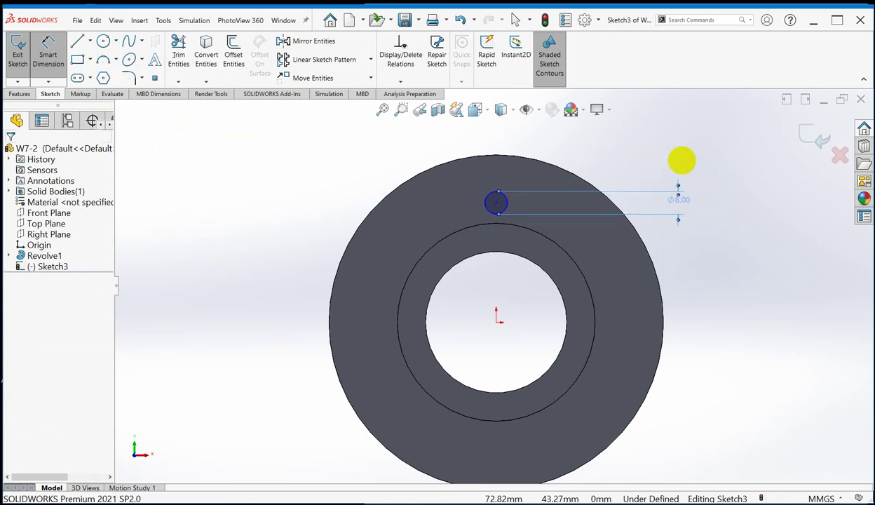
{"action": "left_click", "coordinate": [715, 179]}
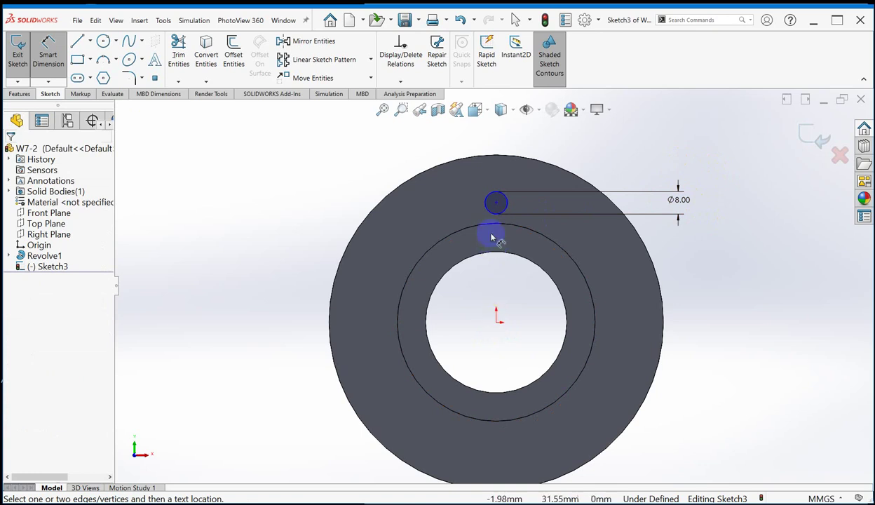
- Dimension the hole circle's center 40 mm above the origin per the PDF drawing, and move its diameter dimension farther outside the flange
{"action": "left_click", "coordinate": [490, 205]}
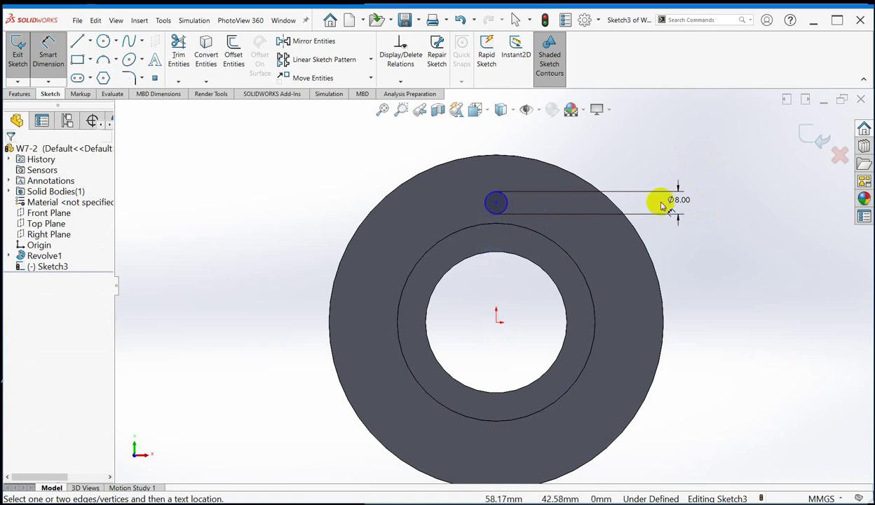
{"action": "key", "text": "alt+Tab"}
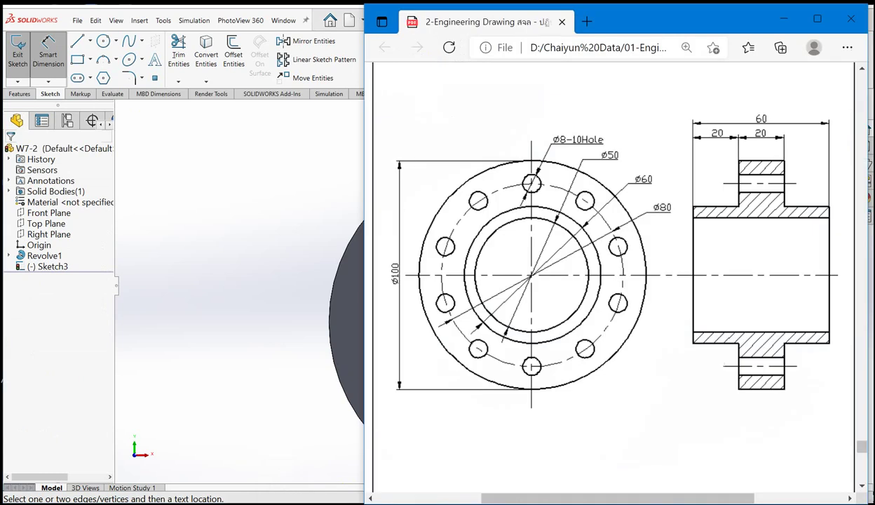
{"action": "left_click", "coordinate": [506, 164]}
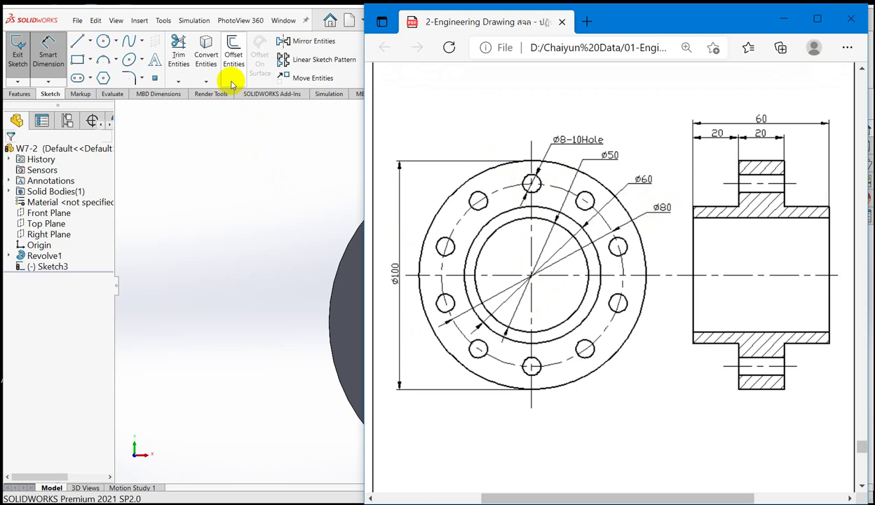
{"action": "left_click", "coordinate": [261, 485]}
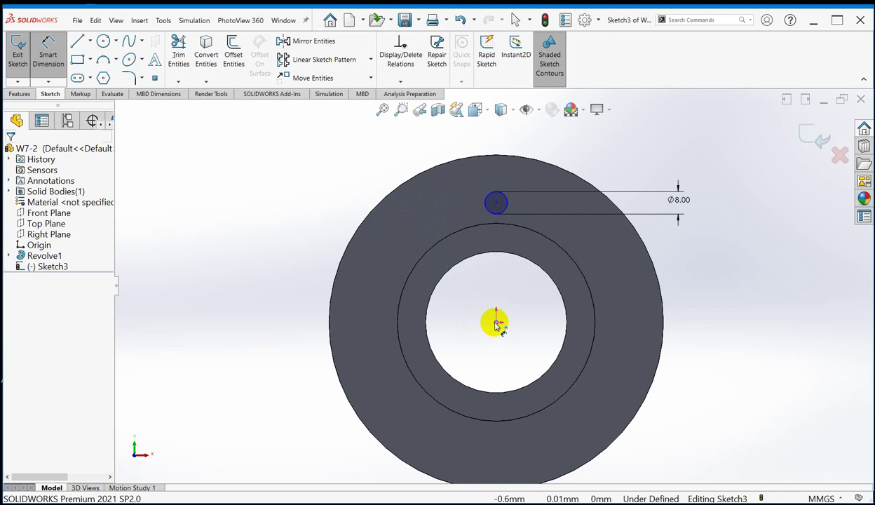
{"action": "left_click", "coordinate": [485, 207]}
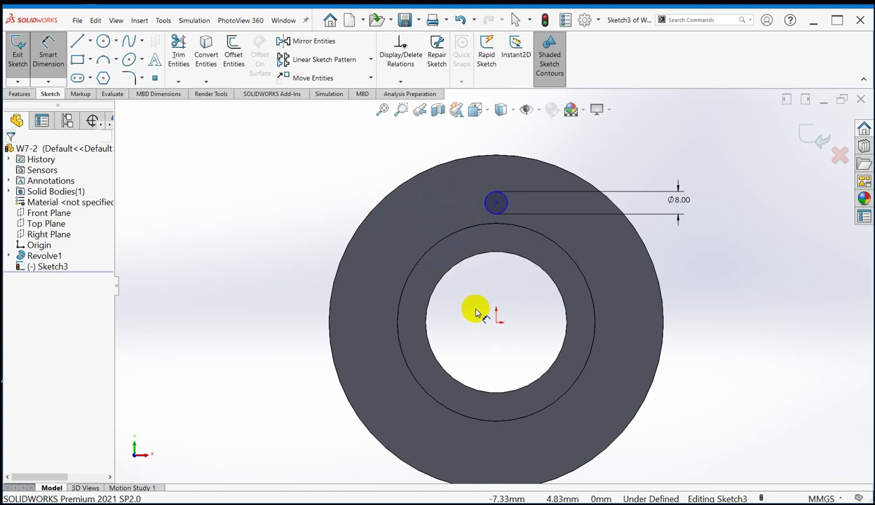
{"action": "left_click", "coordinate": [490, 209]}
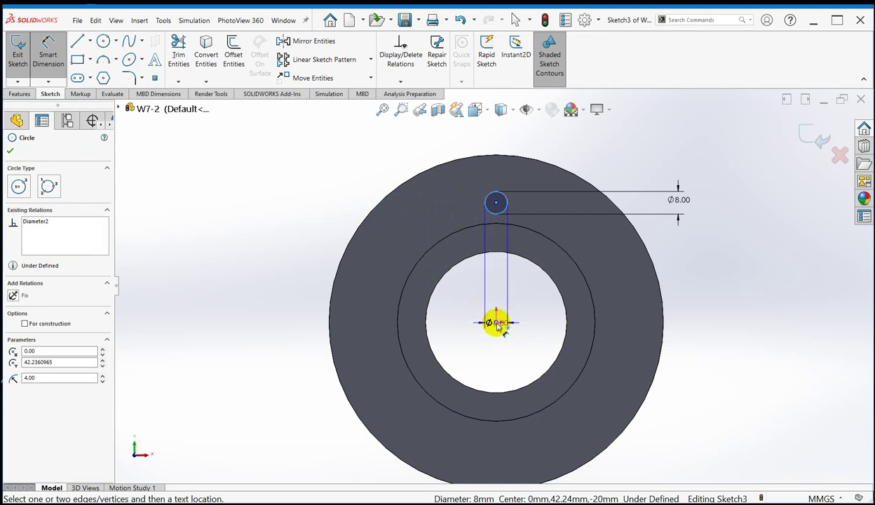
{"action": "left_click", "coordinate": [496, 323]}
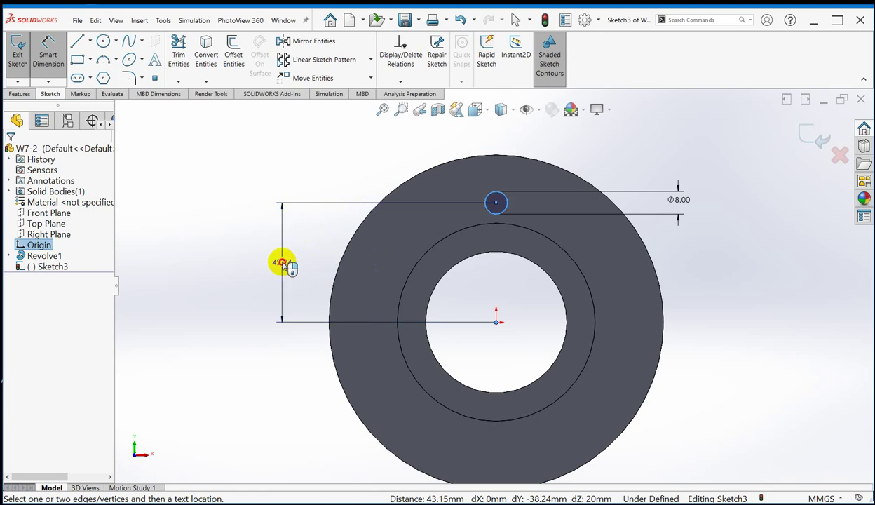
{"action": "left_click", "coordinate": [284, 262]}
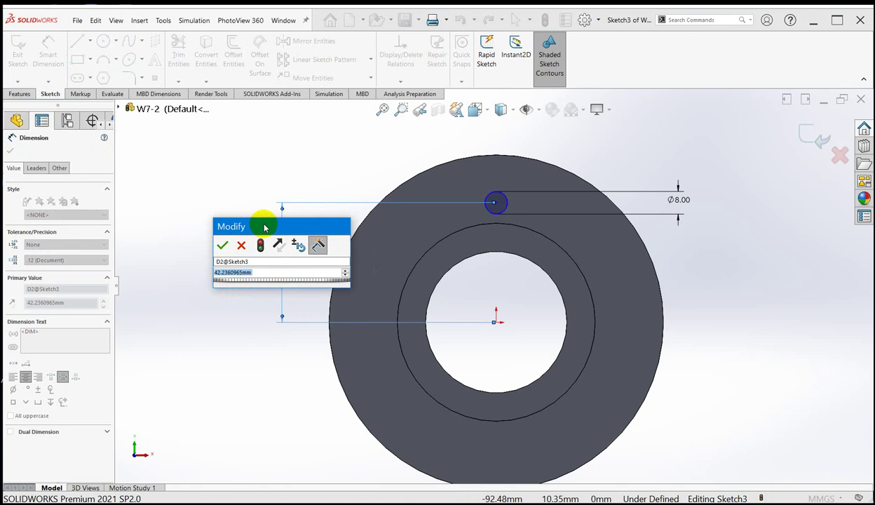
{"action": "type", "text": "40"}
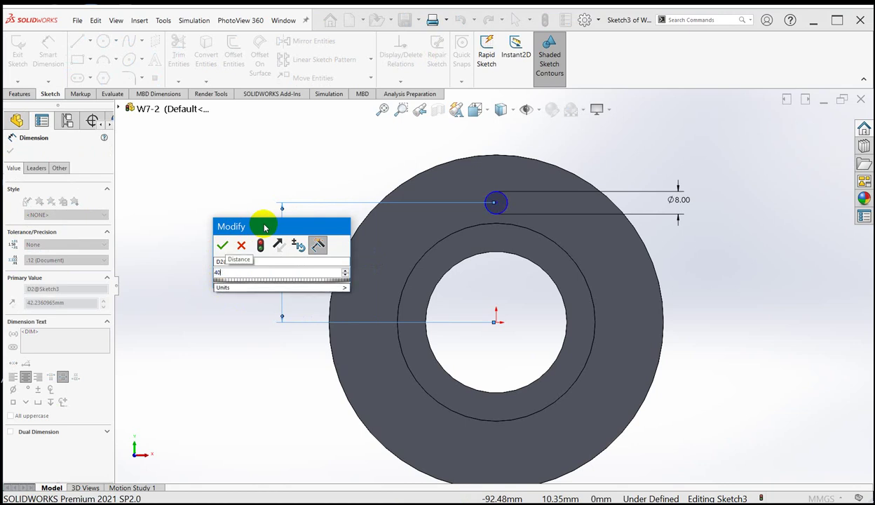
{"action": "key", "text": "Escape"}
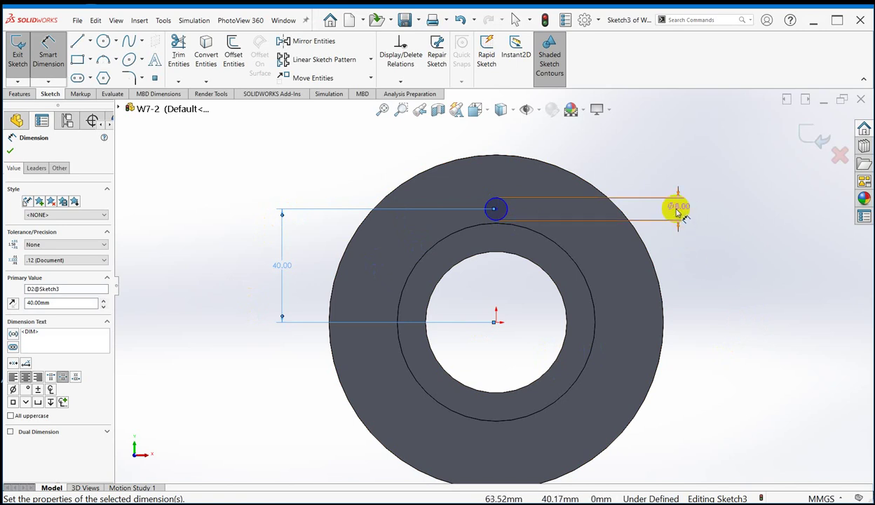
{"action": "mouse_move", "coordinate": [682, 210]}
{"action": "left_mouse_down"}
{"action": "mouse_move", "coordinate": [634, 204]}
{"action": "mouse_move", "coordinate": [708, 204]}
{"action": "left_mouse_up"}
{"action": "left_click", "coordinate": [729, 267]}
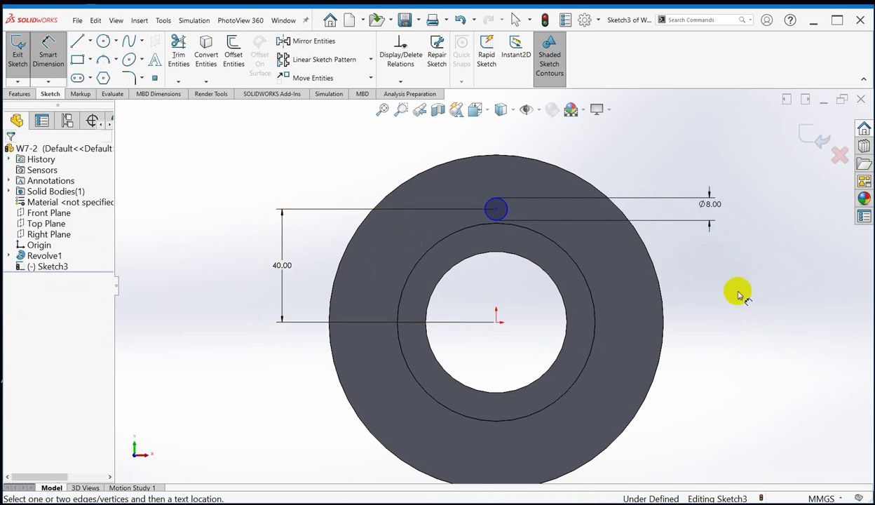
- Cut-extrude the 8 mm hole circle as a blind cut 20 mm deep through the flange disc
{"action": "key", "text": "ctrl+7"}
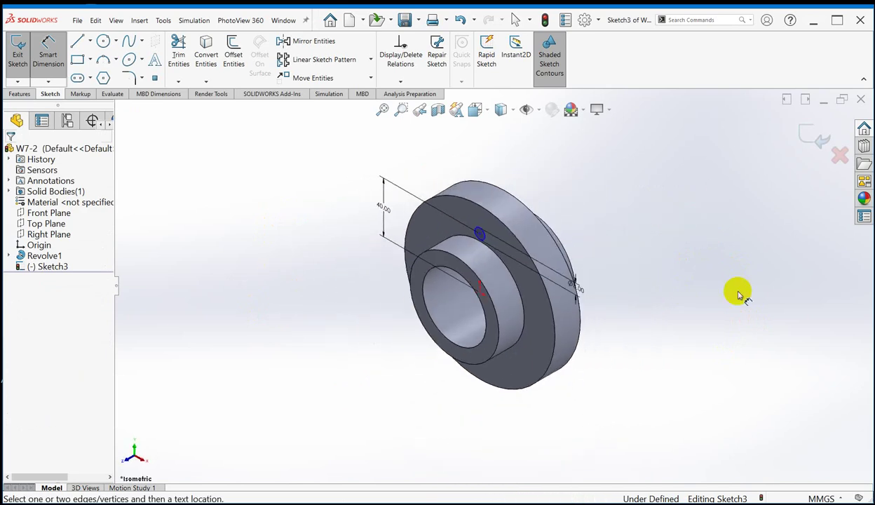
{"action": "left_click", "coordinate": [20, 94]}
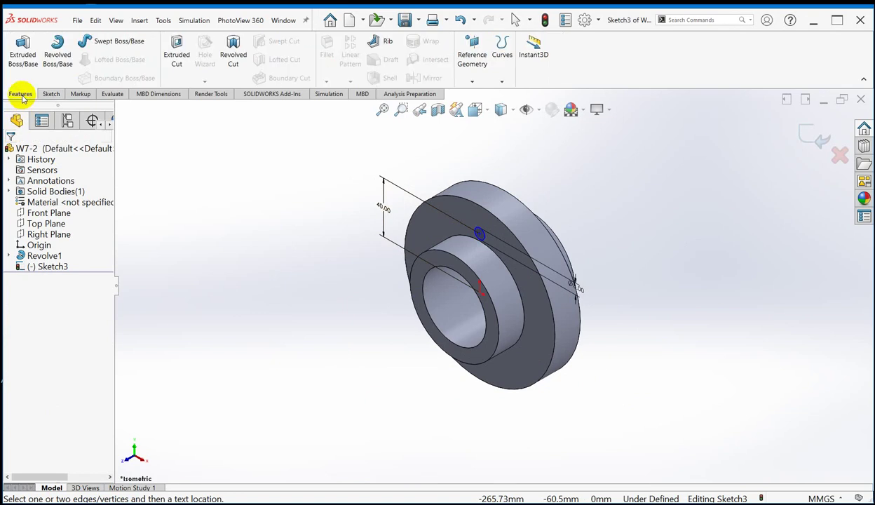
{"action": "left_click", "coordinate": [176, 47]}
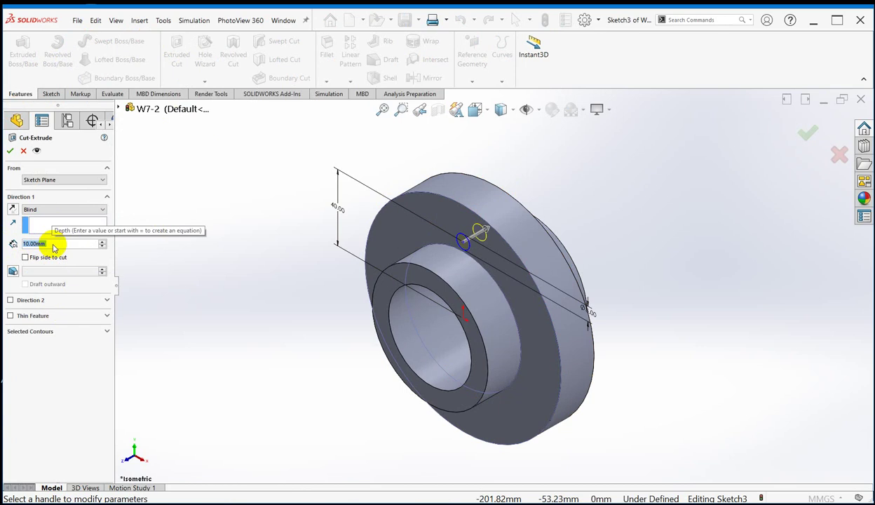
{"action": "type", "text": "20"}
{"action": "key", "text": "Return"}
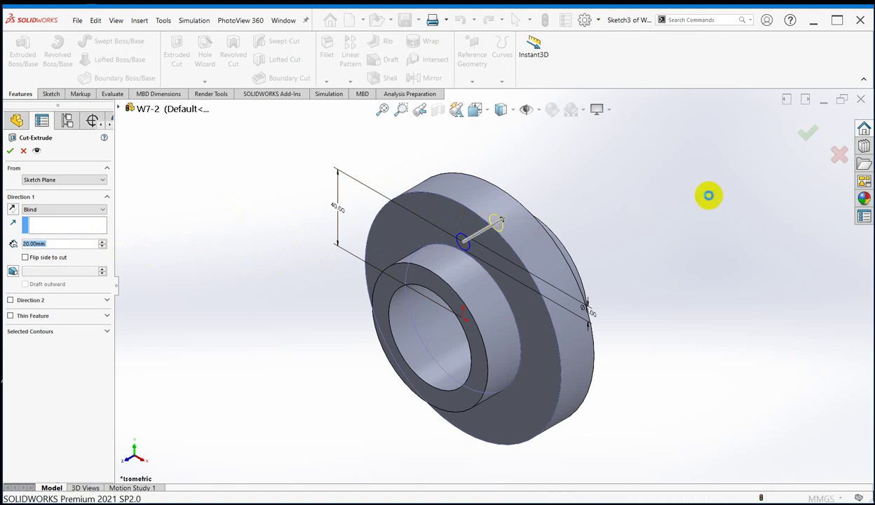
{"action": "key", "text": "Return"}
{"action": "mouse_move", "coordinate": [654, 248]}
{"action": "middle_mouse_down"}
{"action": "mouse_move", "coordinate": [609, 288]}
{"action": "mouse_move", "coordinate": [579, 298]}
{"action": "mouse_move", "coordinate": [625, 290]}
{"action": "mouse_move", "coordinate": [669, 251]}
{"action": "middle_mouse_up"}
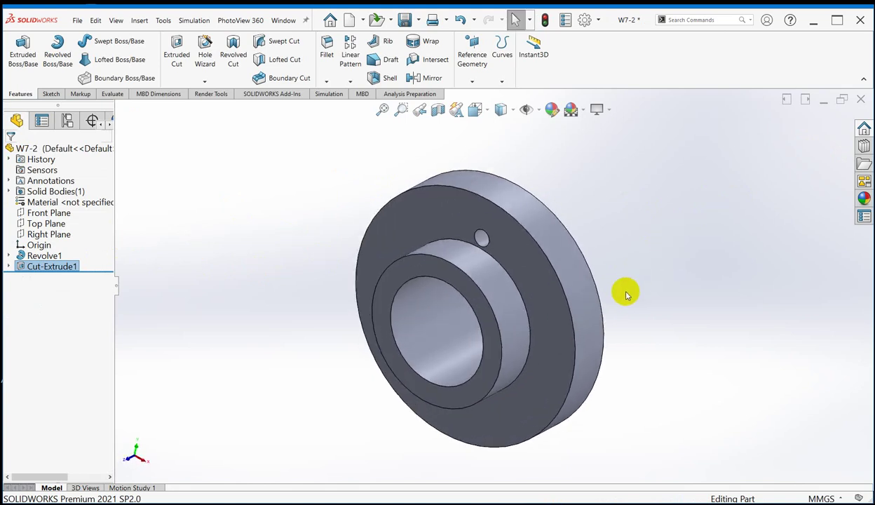
- Compare W7-2 with part W7 in vertically tiled windows, and return W7-2 to full size in isometric view
{"action": "scroll", "coordinate": [641, 263], "scroll_direction": "up", "scroll_amount": 3}
{"action": "scroll", "coordinate": [449, 207], "scroll_direction": "down", "scroll_amount": 2}
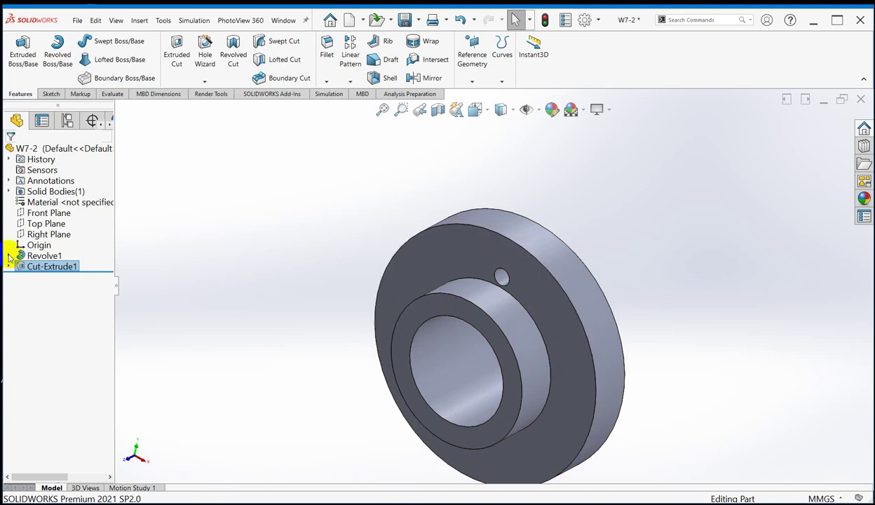
{"action": "scroll", "coordinate": [365, 247], "scroll_direction": "up", "scroll_amount": 2}
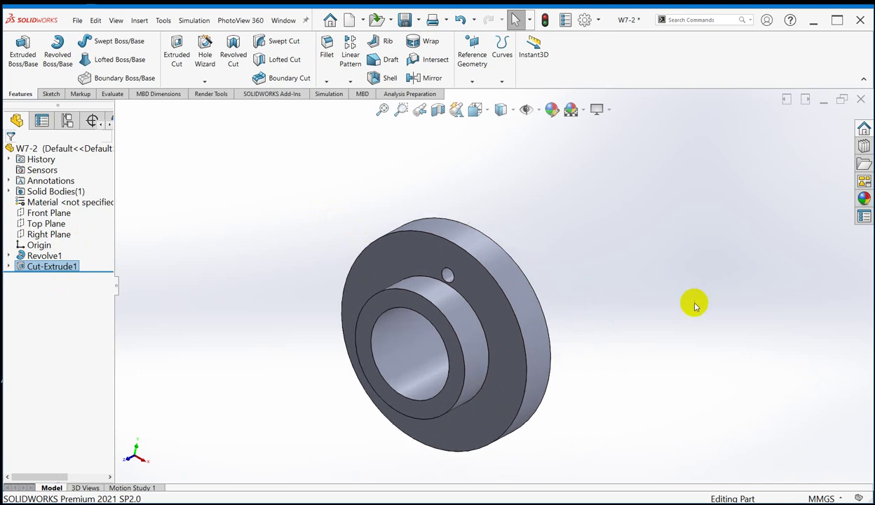
{"action": "scroll", "coordinate": [564, 380], "scroll_direction": "down", "scroll_amount": 2}
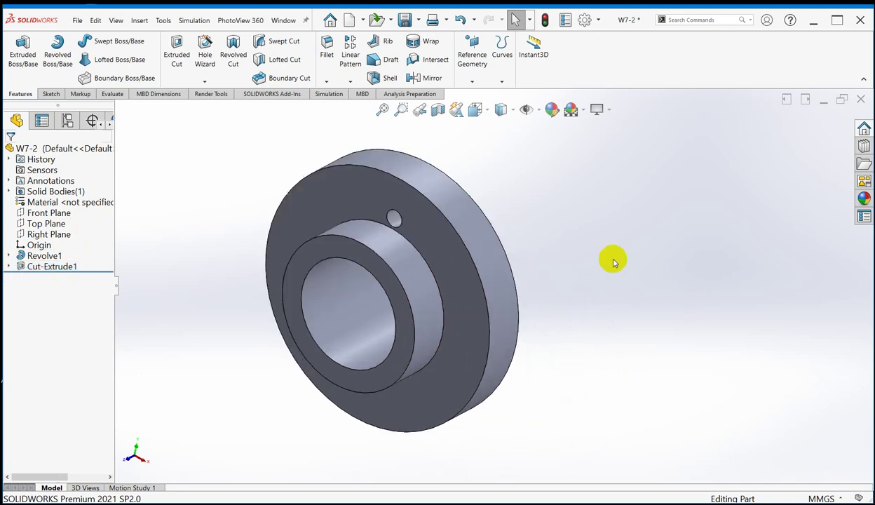
{"action": "left_click", "coordinate": [281, 21]}
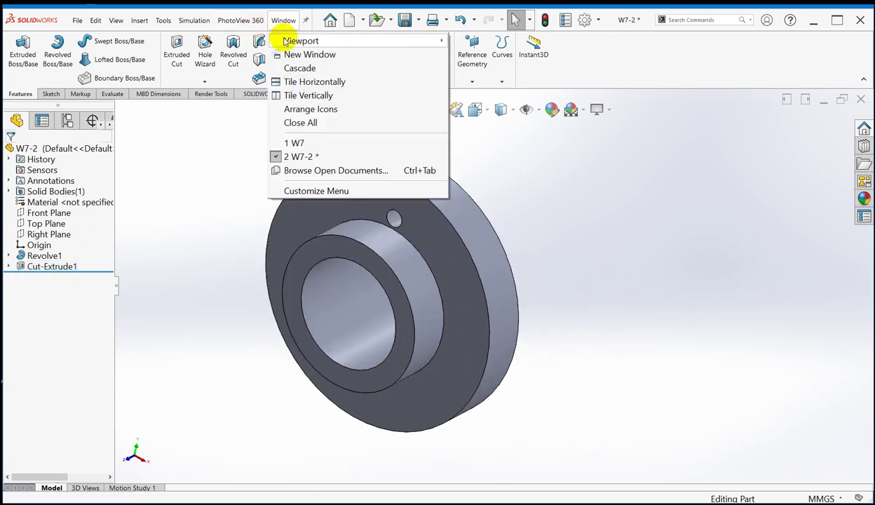
{"action": "left_click", "coordinate": [317, 94]}
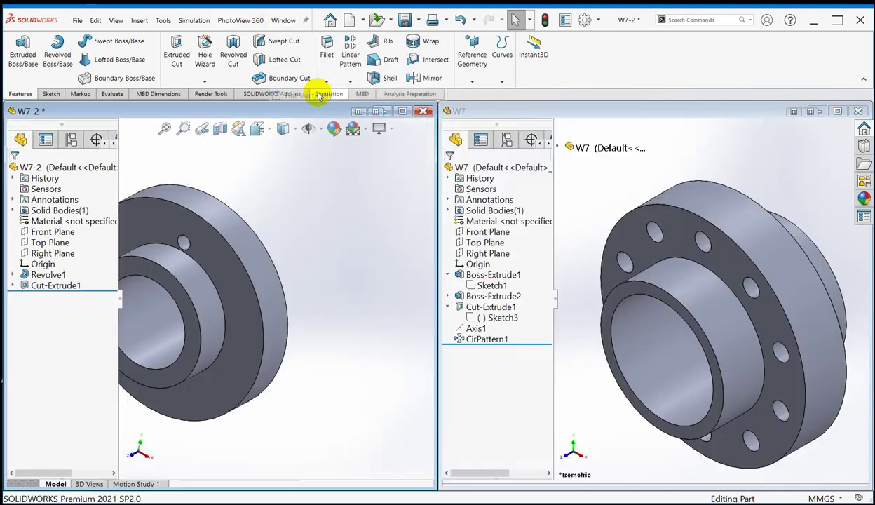
{"action": "left_click", "coordinate": [684, 165]}
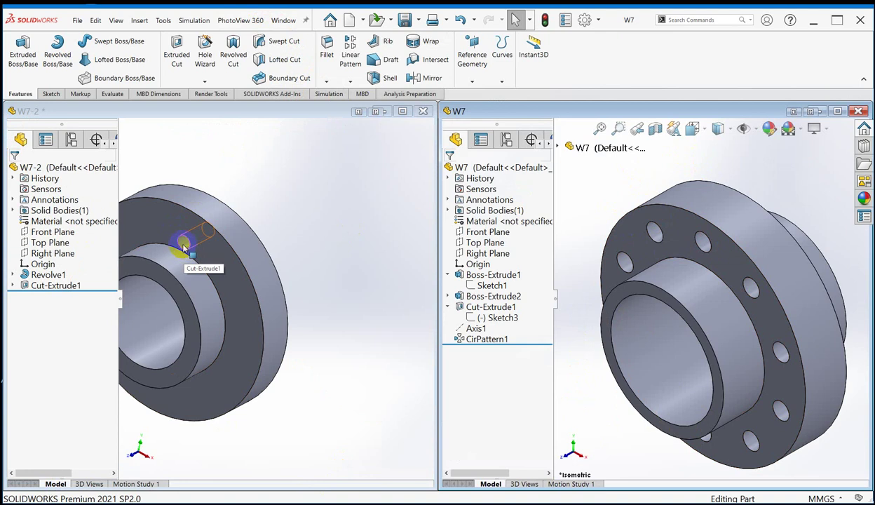
{"action": "left_click", "coordinate": [333, 196]}
{"action": "left_click", "coordinate": [401, 111]}
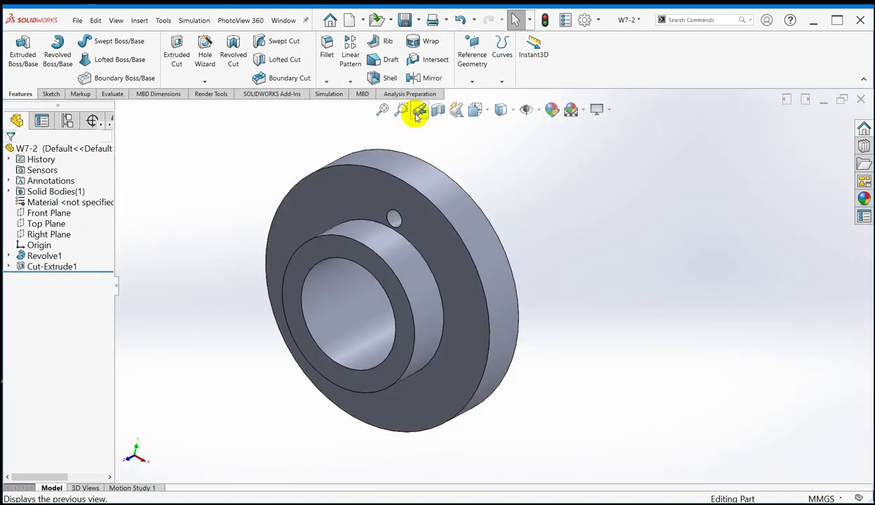
{"action": "scroll", "coordinate": [389, 249], "scroll_direction": "down", "scroll_amount": 2}
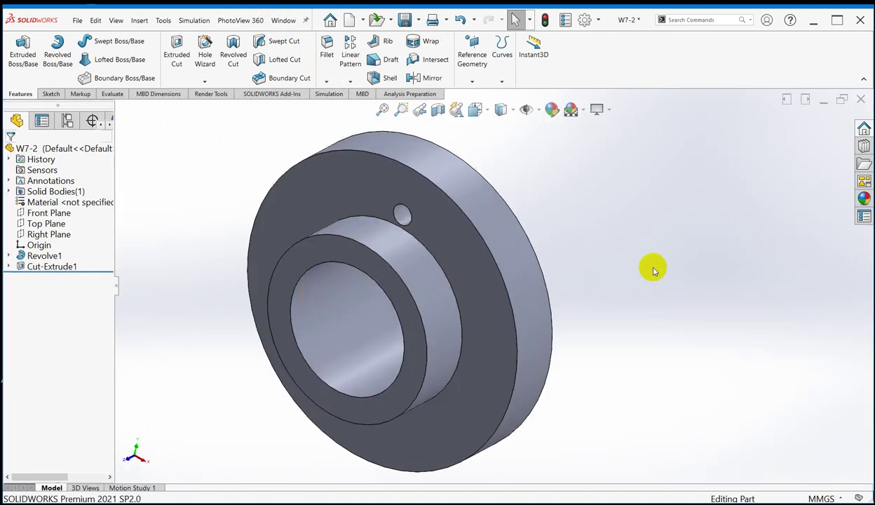
{"action": "scroll", "coordinate": [652, 269], "scroll_direction": "up", "scroll_amount": 3}
{"action": "key", "text": "ctrl+7"}
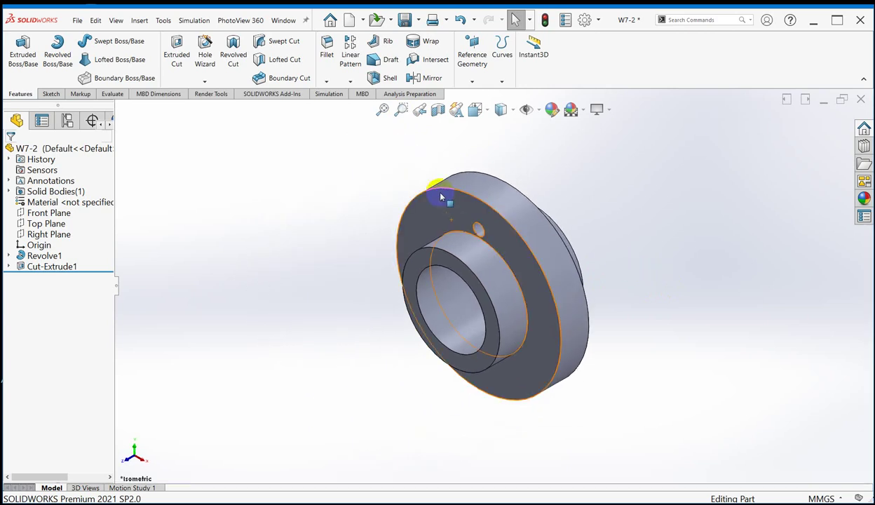
- Open the revolved flange's profile sketch for editing and check its dimensions against the PDF drawing
{"action": "left_click", "coordinate": [8, 256]}
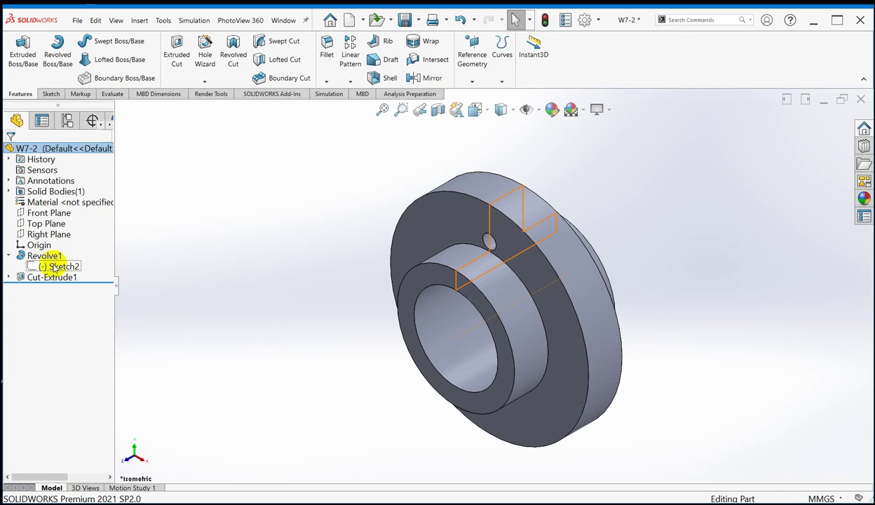
{"action": "left_click", "coordinate": [55, 267]}
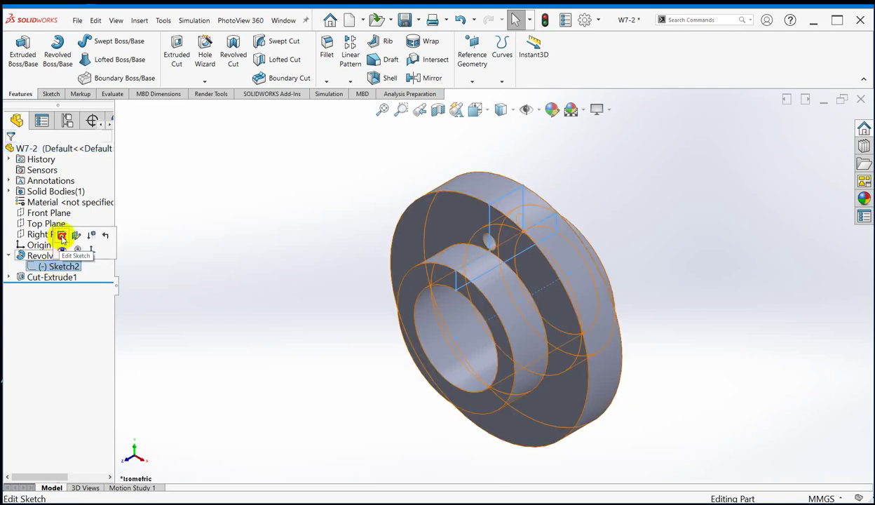
{"action": "left_click", "coordinate": [61, 235]}
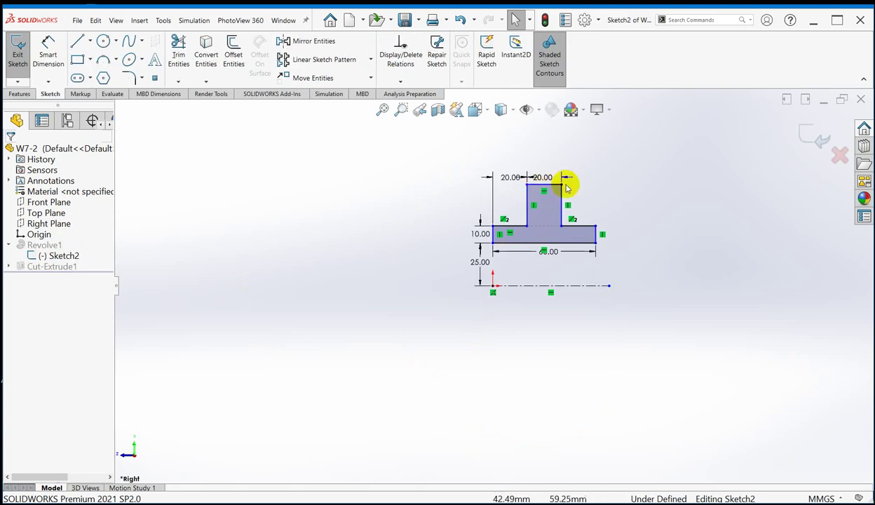
{"action": "scroll", "coordinate": [538, 235], "scroll_direction": "down", "scroll_amount": 3}
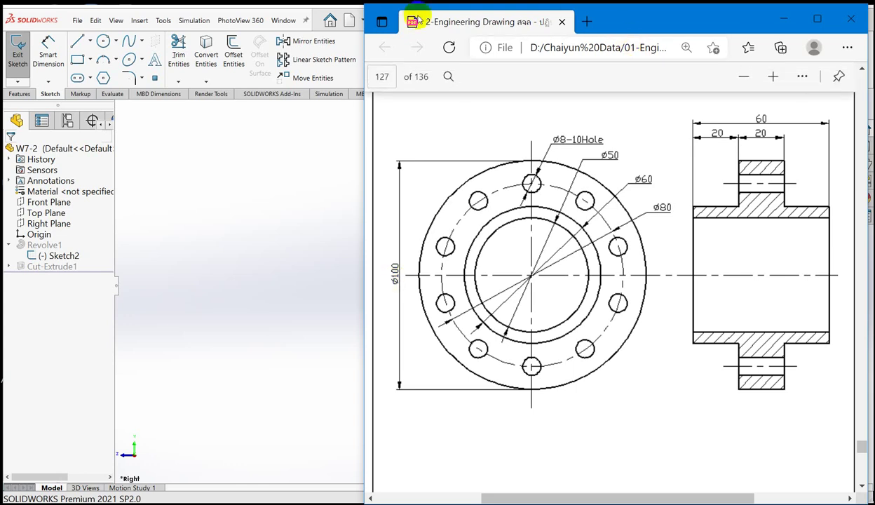
{"action": "left_click", "coordinate": [230, 143]}
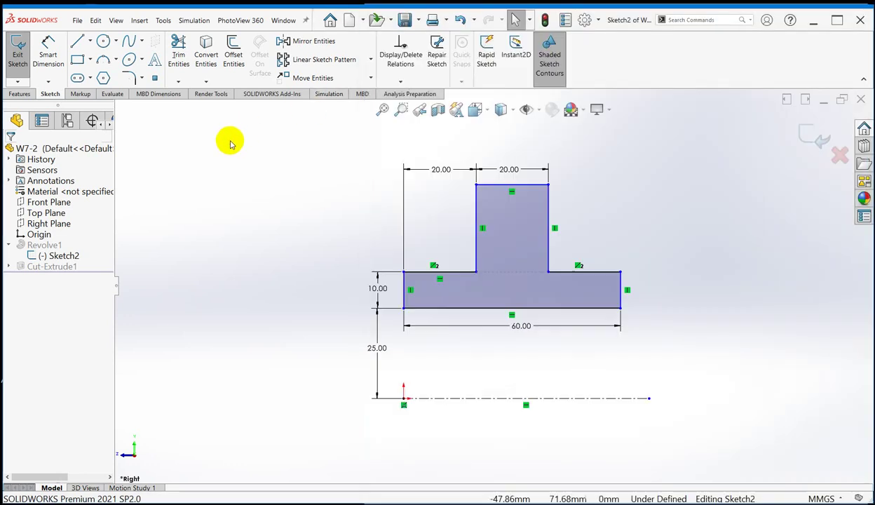
- Dimension the top edge of the T-shaped profile 50 mm above the origin
{"action": "right_click", "coordinate": [670, 208]}
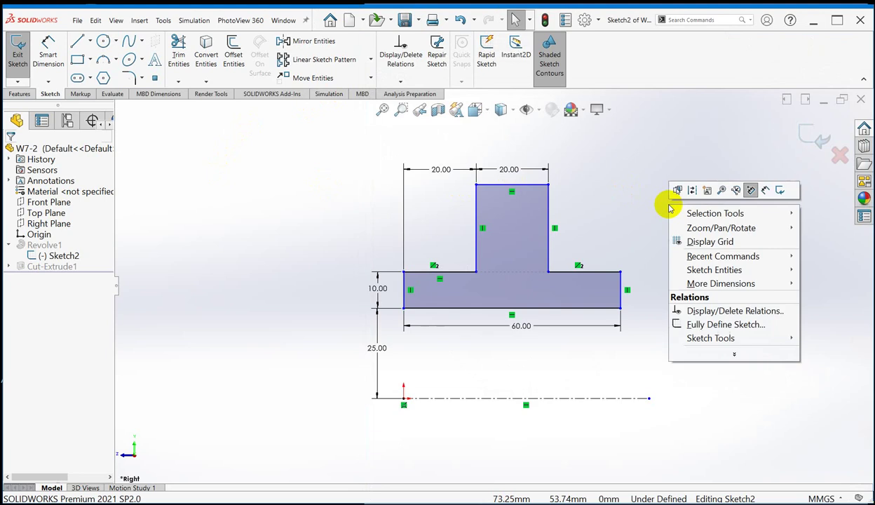
{"action": "left_click", "coordinate": [765, 190]}
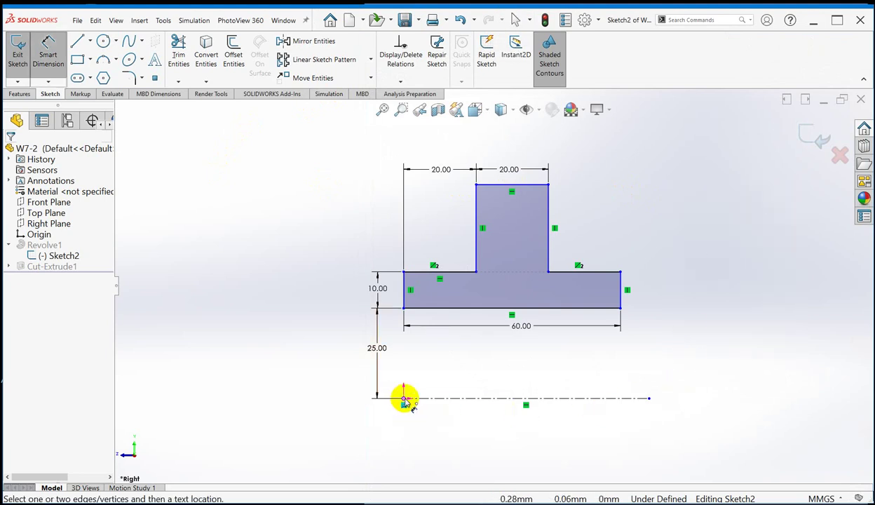
{"action": "left_click", "coordinate": [404, 398]}
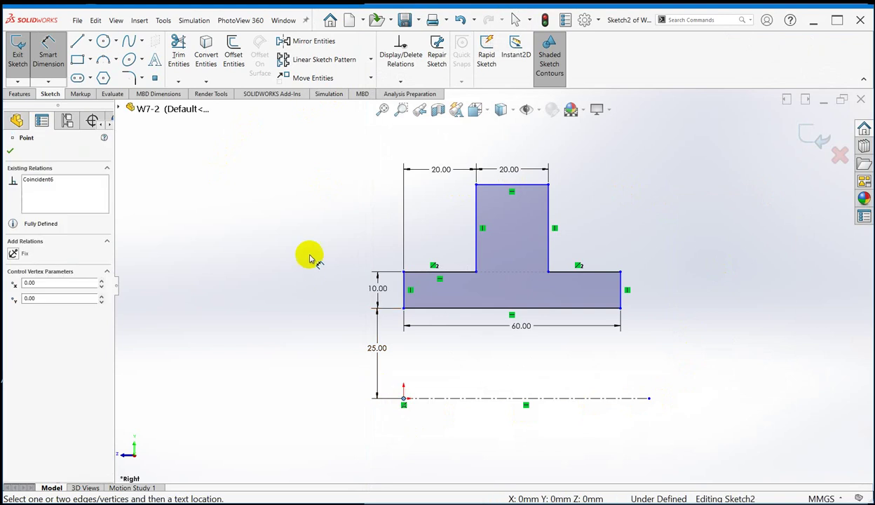
{"action": "left_click", "coordinate": [503, 185]}
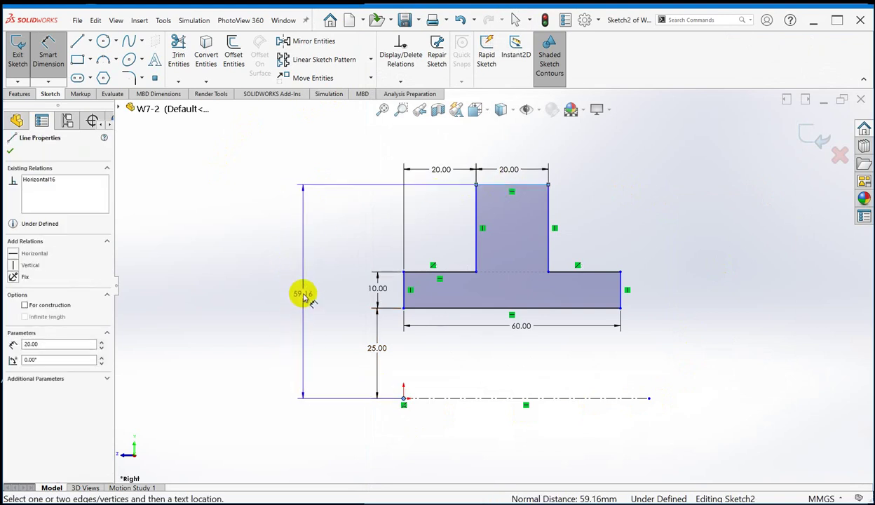
{"action": "left_click", "coordinate": [326, 299]}
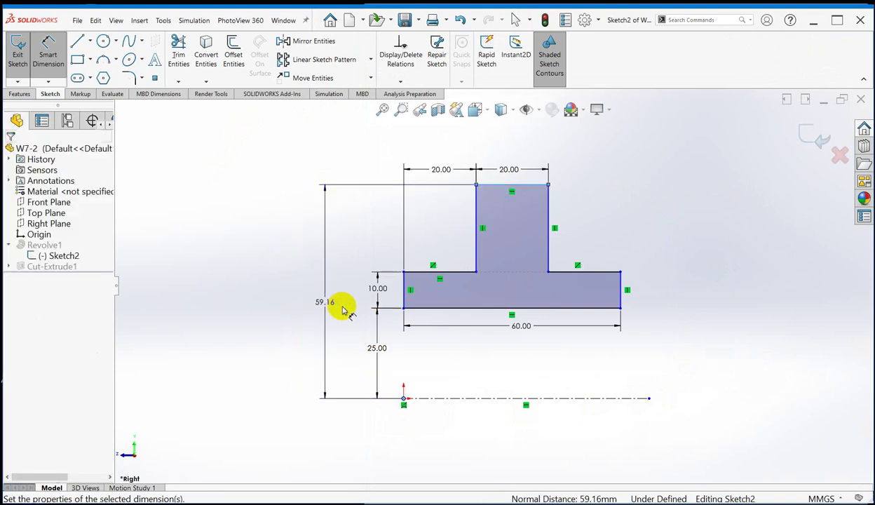
{"action": "double_click", "coordinate": [342, 308]}
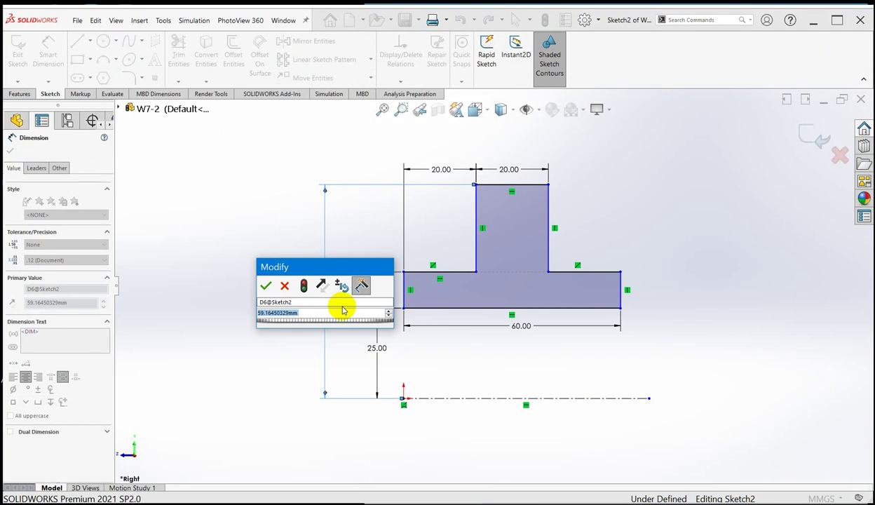
{"action": "key", "text": "Return"}
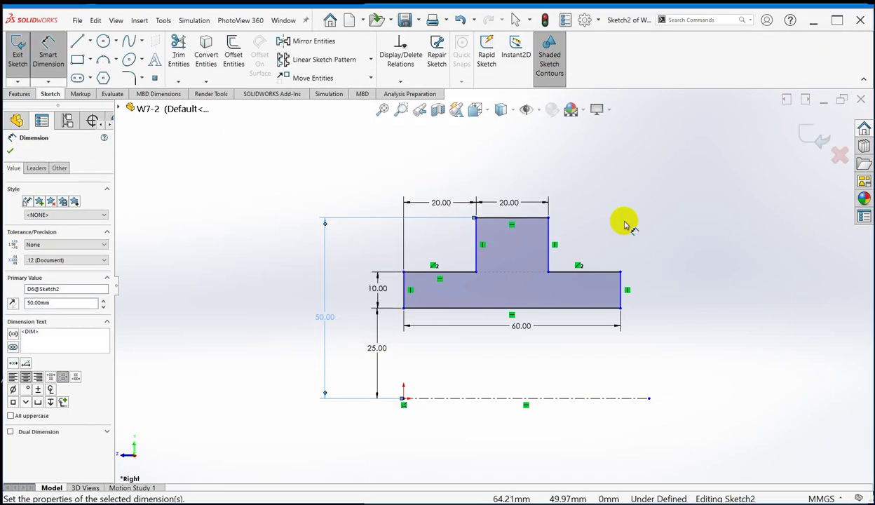
{"action": "left_click", "coordinate": [668, 215]}
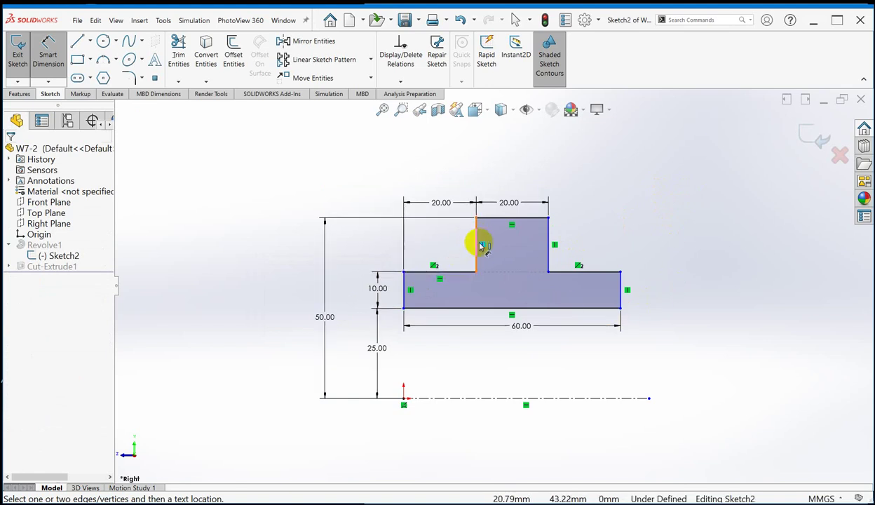
- Check the flange diameters in the PDF drawing and set the profile's hub wall thickness to 5 mm
{"action": "left_click", "coordinate": [549, 235]}
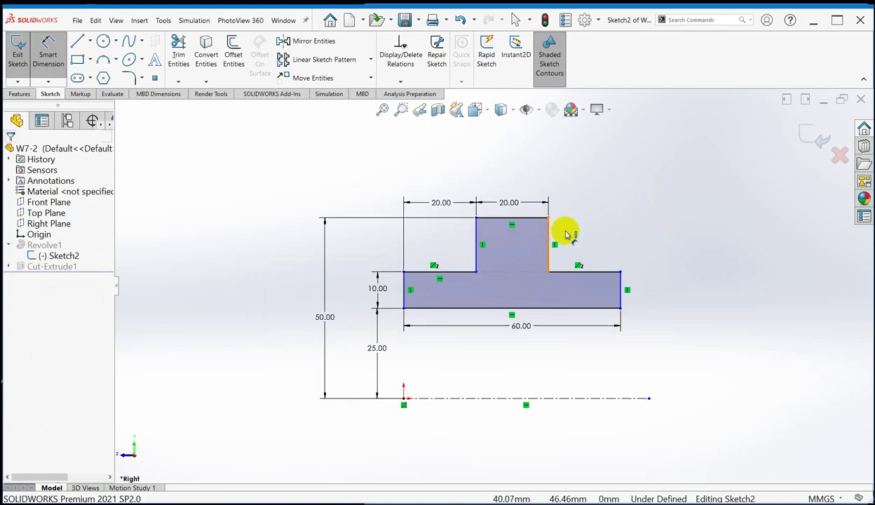
{"action": "key", "text": "Escape"}
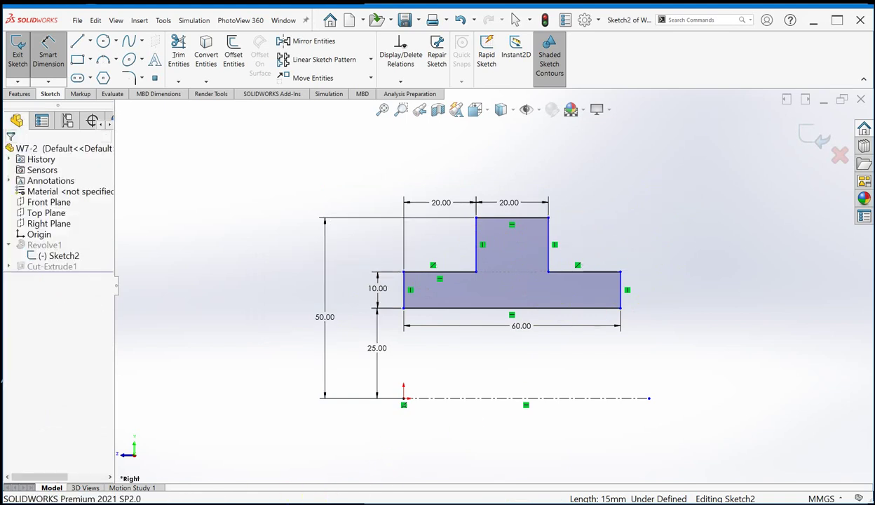
{"action": "left_click", "coordinate": [278, 499]}
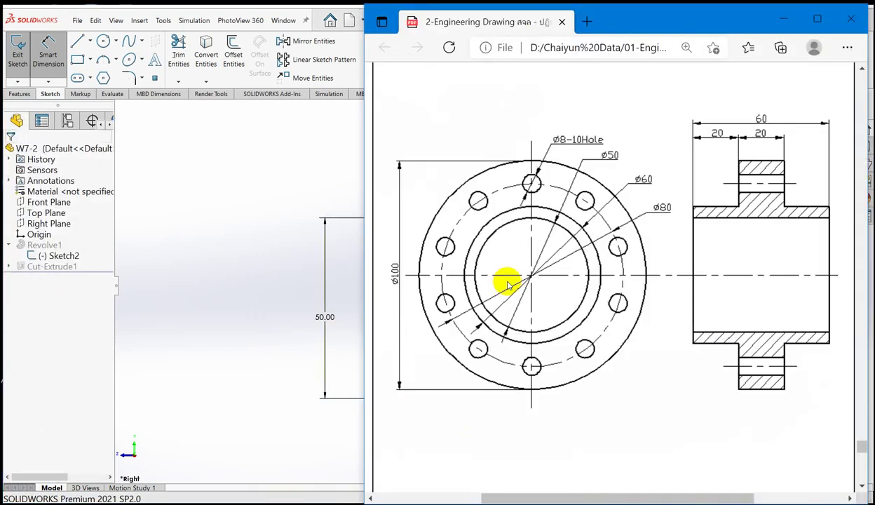
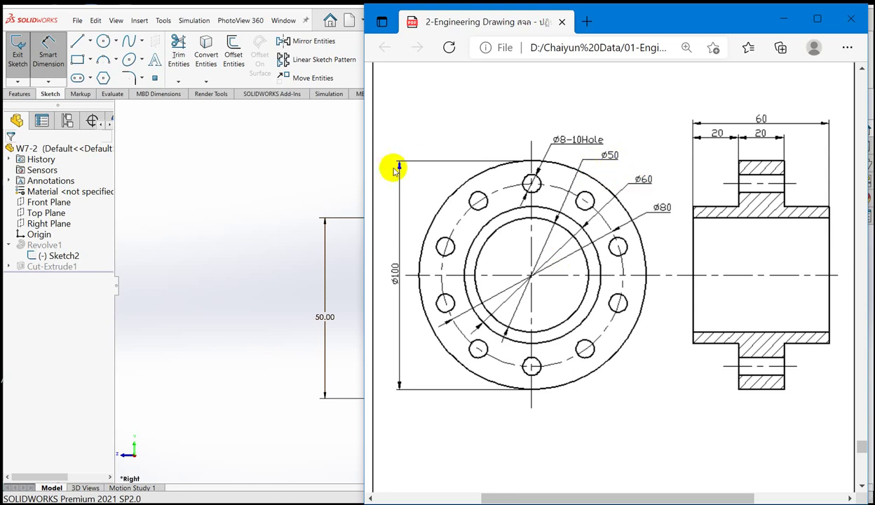
{"action": "left_click", "coordinate": [307, 159]}
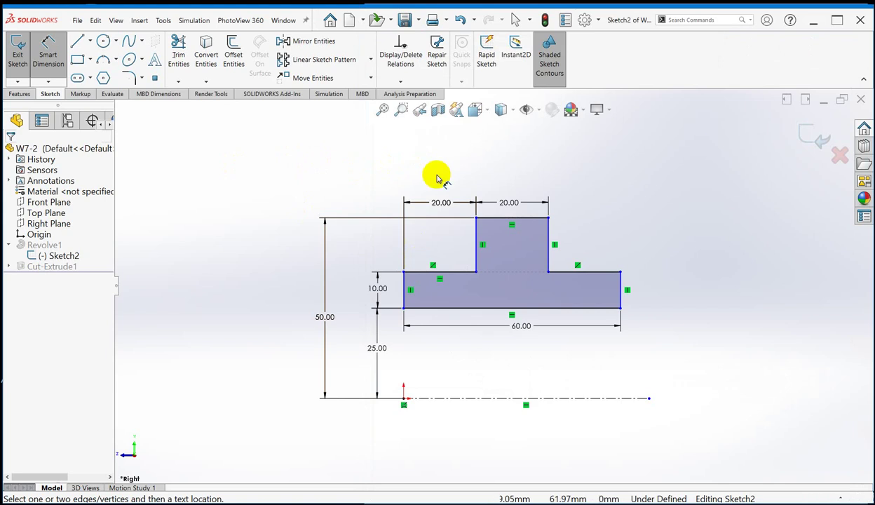
{"action": "double_click", "coordinate": [377, 288]}
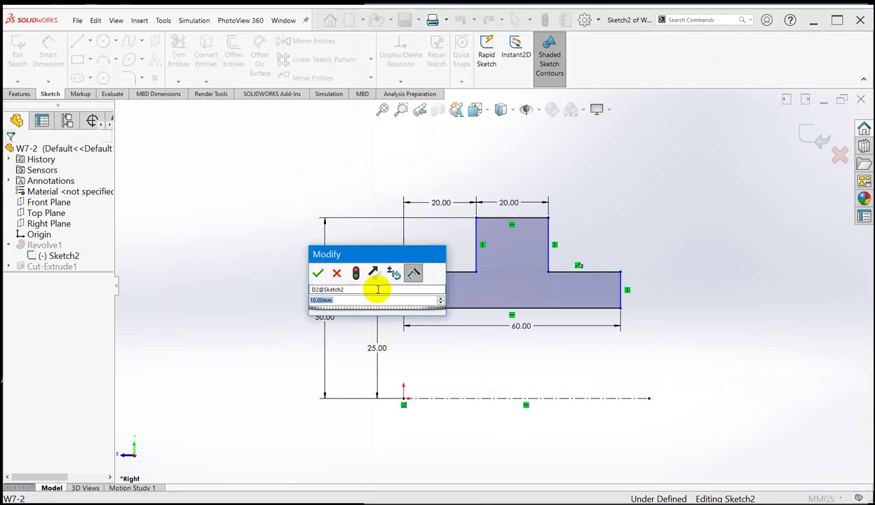
{"action": "type", "text": "5"}
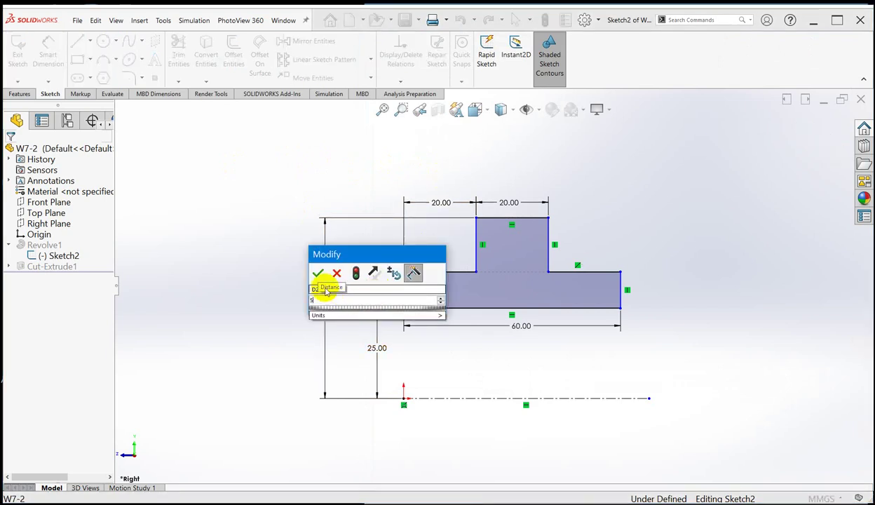
{"action": "left_click", "coordinate": [318, 273]}
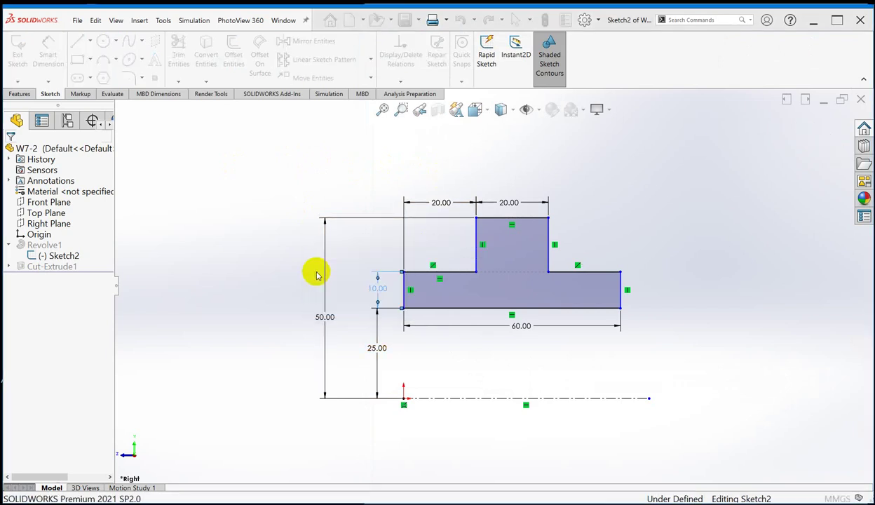
{"action": "left_click", "coordinate": [715, 231]}
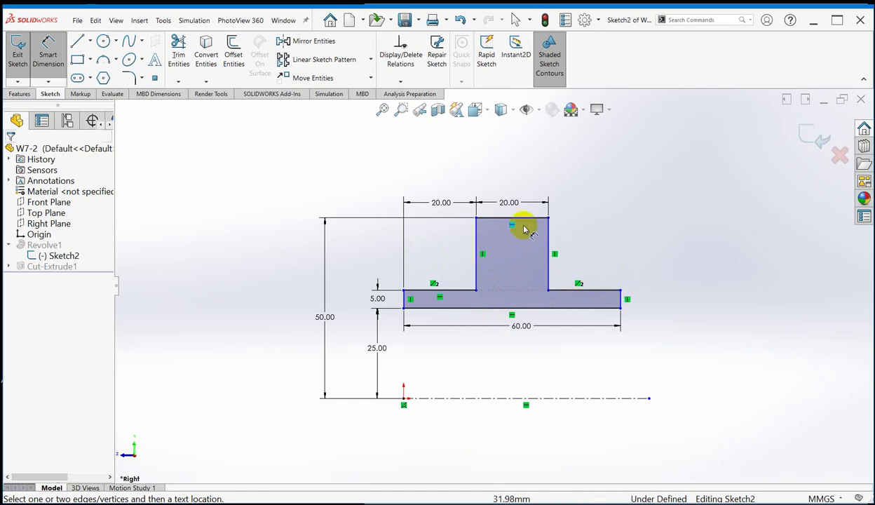
- Reposition the 60 mm overall length dimension, exit the profile sketch to rebuild the flange, and show it in isometric view
{"action": "left_click", "coordinate": [506, 322]}
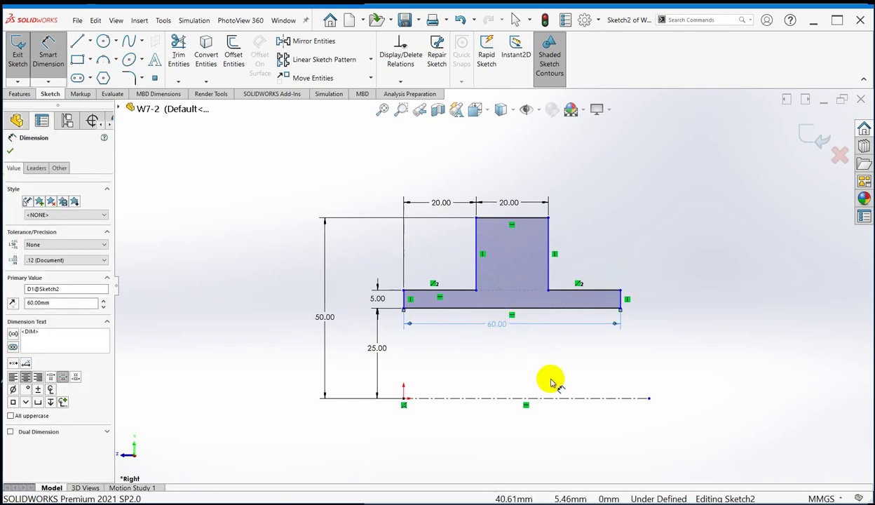
{"action": "left_click", "coordinate": [682, 293]}
{"action": "left_click", "coordinate": [808, 139]}
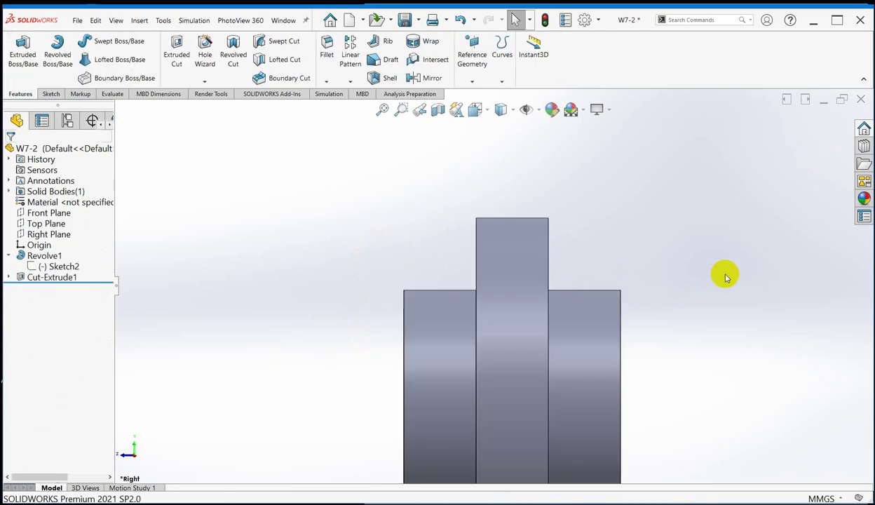
{"action": "key", "text": "ctrl+7"}
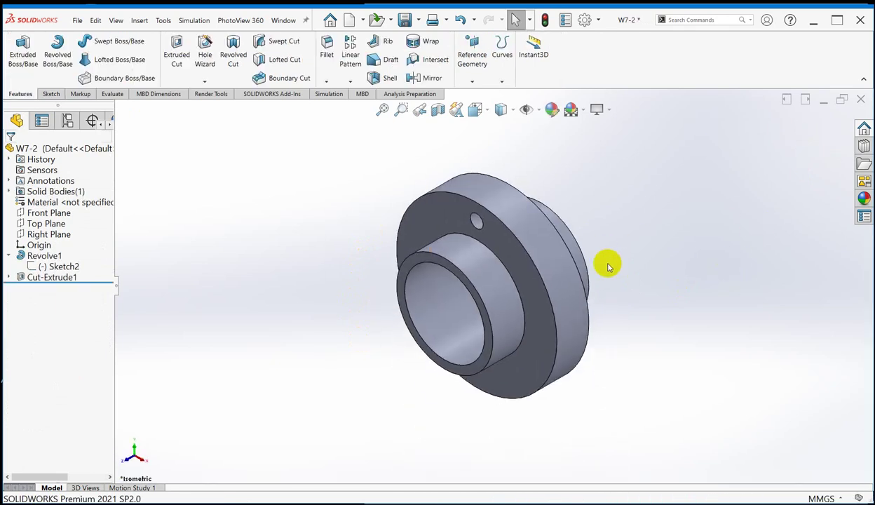
- Examine the rebuilt flange from several distances and compare its shape and bolt hole layout with the PDF drawing
{"action": "middle_click_drag", "start_coordinate": [615, 350], "coordinate": [697, 280]}
{"action": "scroll", "coordinate": [698, 279], "scroll_direction": "down", "scroll_amount": 2}
{"action": "scroll", "coordinate": [511, 315], "scroll_direction": "up", "scroll_amount": 3}
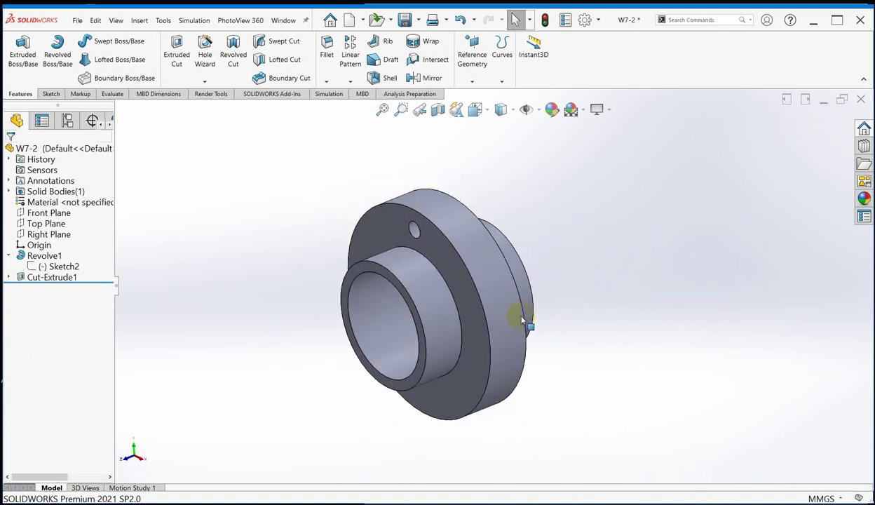
{"action": "scroll", "coordinate": [662, 310], "scroll_direction": "down", "scroll_amount": 2}
{"action": "scroll", "coordinate": [662, 311], "scroll_direction": "down", "scroll_amount": 1}
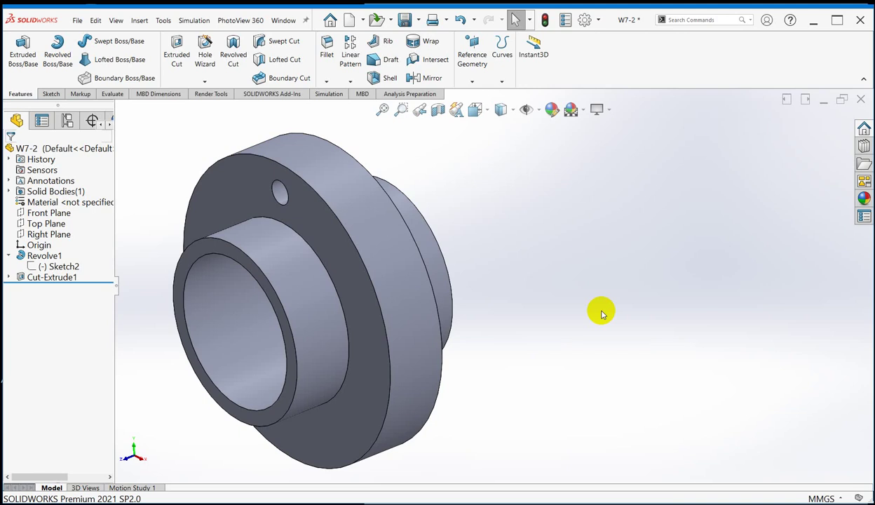
{"action": "key", "text": "alt+Tab"}
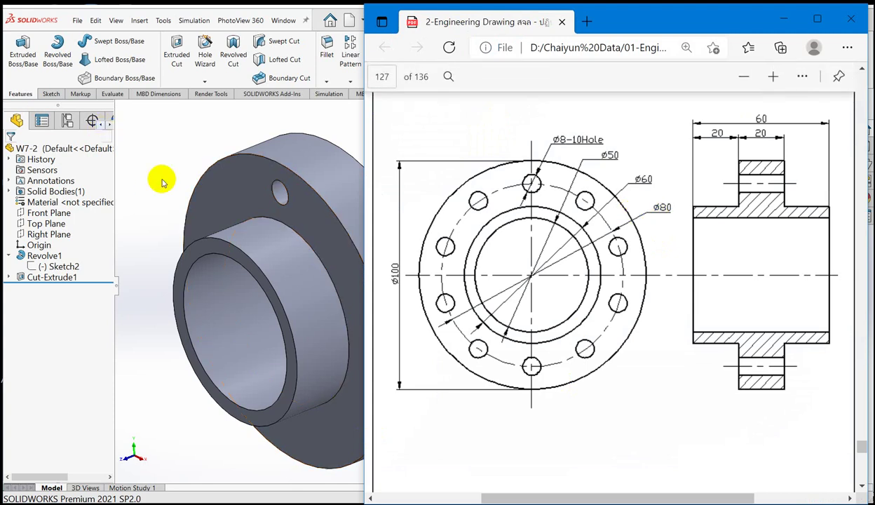
{"action": "left_click", "coordinate": [208, 147]}
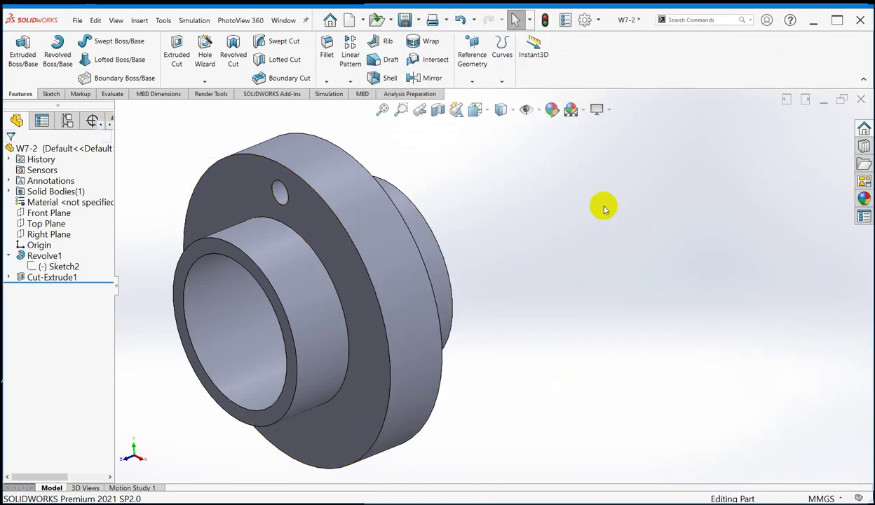
{"action": "scroll", "coordinate": [645, 284], "scroll_direction": "down", "scroll_amount": 2}
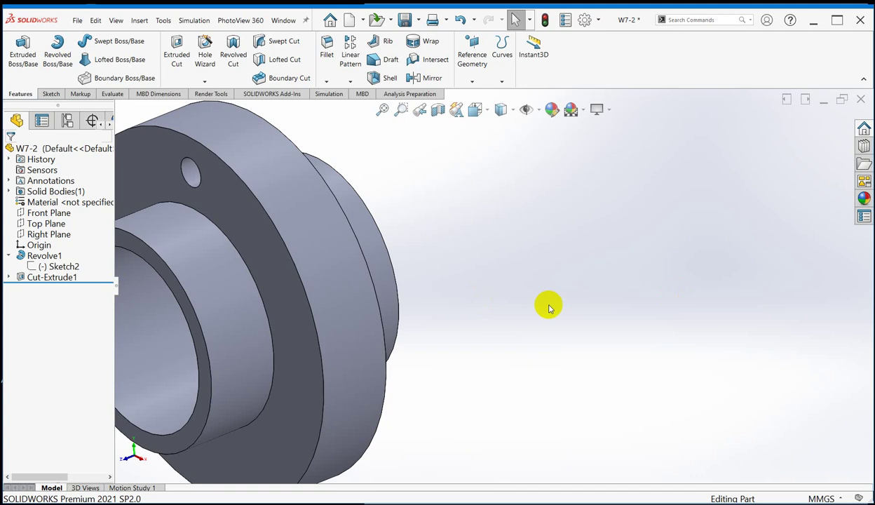
{"action": "scroll", "coordinate": [549, 303], "scroll_direction": "up", "scroll_amount": 3}
{"action": "scroll", "coordinate": [223, 237], "scroll_direction": "down", "scroll_amount": 2}
{"action": "scroll", "coordinate": [515, 258], "scroll_direction": "up", "scroll_amount": 2}
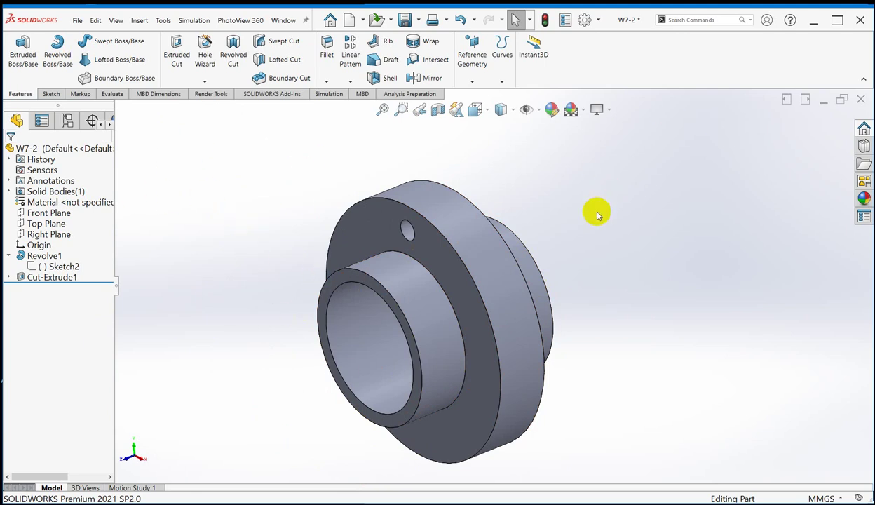
- Create a reference axis through the outer cylindrical face of the flange disc
{"action": "left_click", "coordinate": [472, 82]}
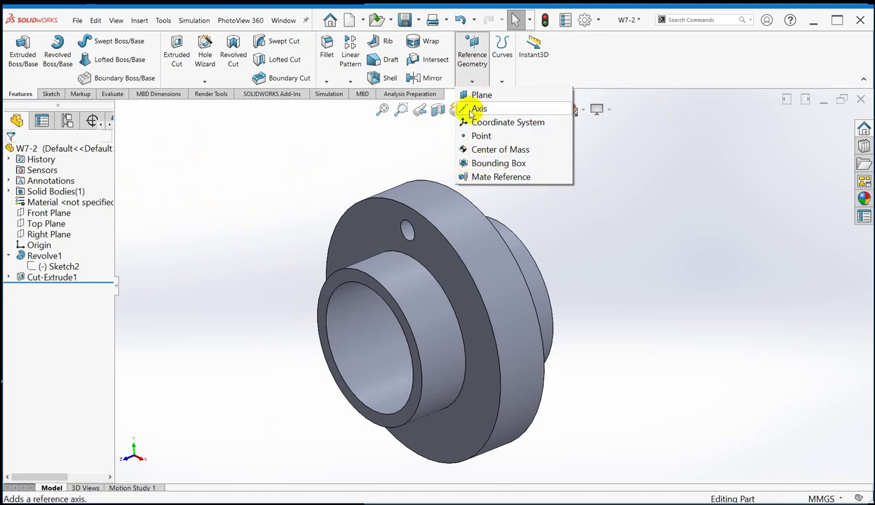
{"action": "left_click", "coordinate": [474, 110]}
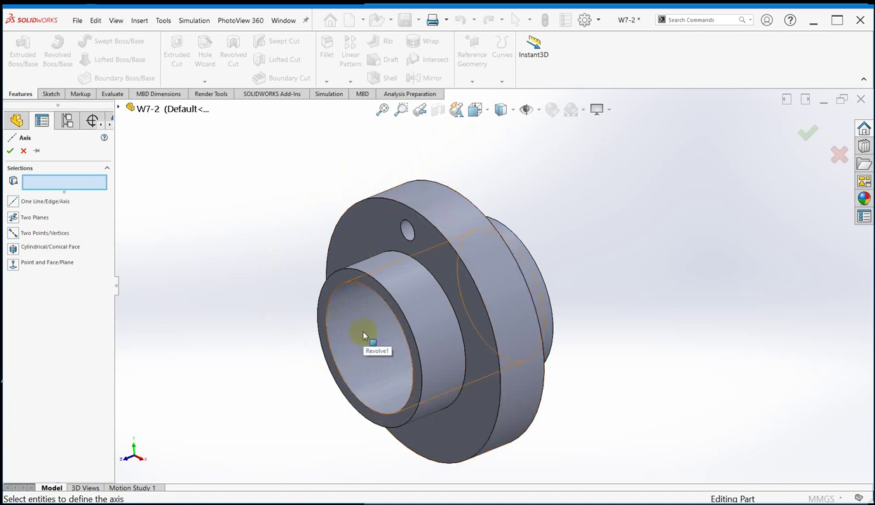
{"action": "left_click", "coordinate": [447, 216]}
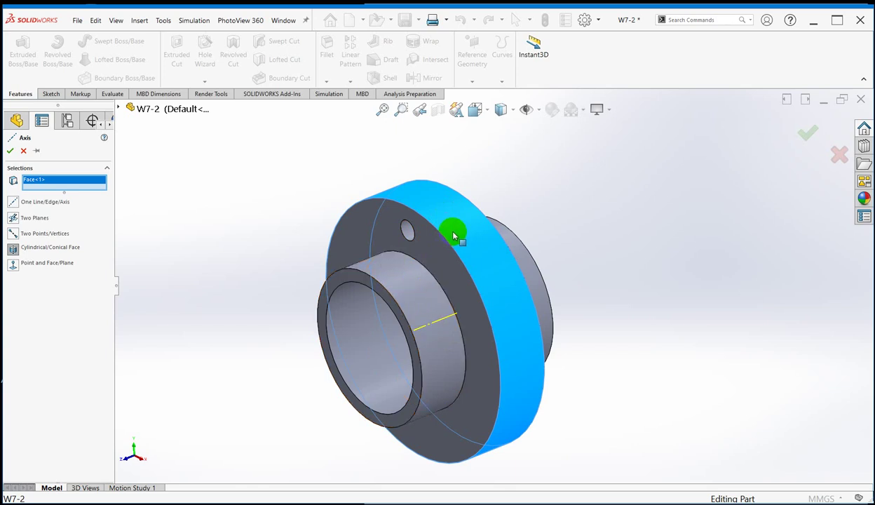
{"action": "left_click", "coordinate": [809, 138]}
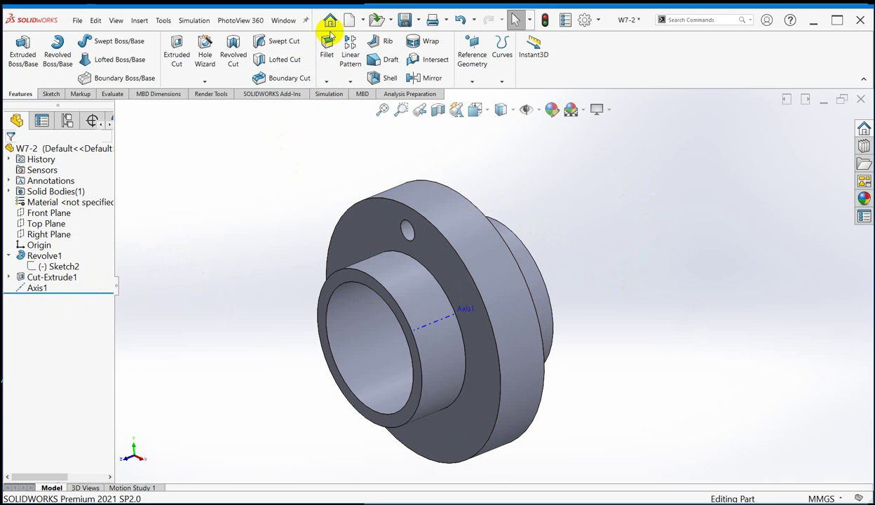
- Start a circular pattern of the bolt hole cut, using Axis1 as the pattern axis
{"action": "left_click", "coordinate": [351, 85]}
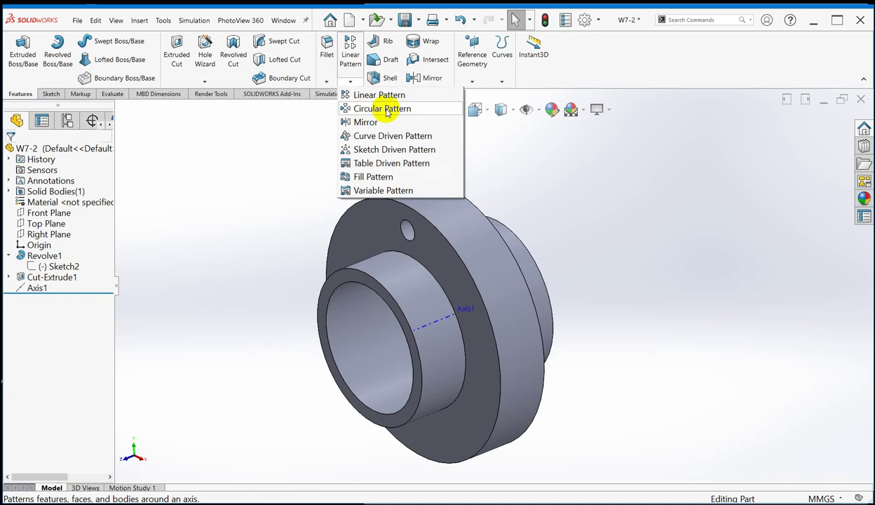
{"action": "left_click", "coordinate": [386, 112]}
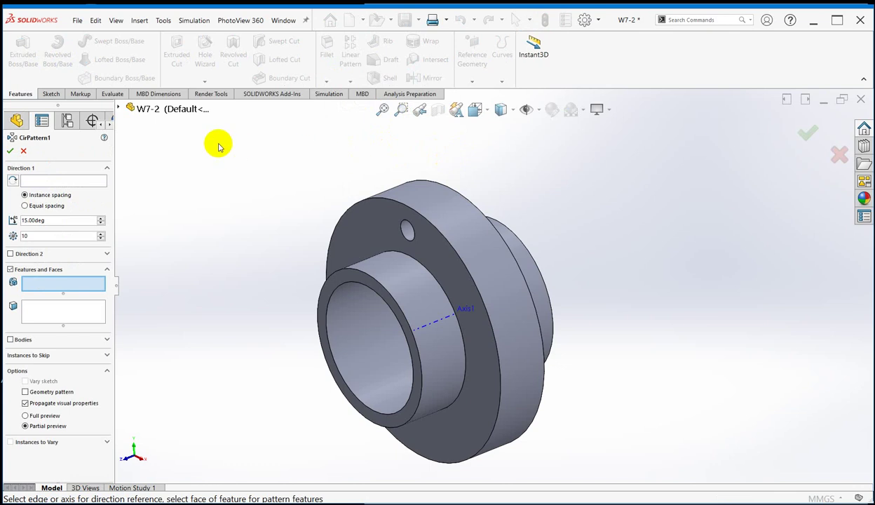
{"action": "left_click", "coordinate": [119, 108]}
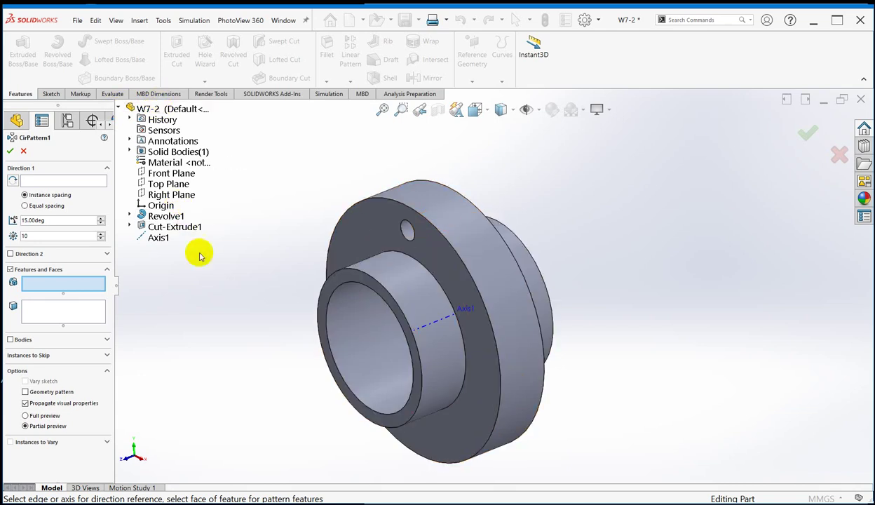
{"action": "left_click", "coordinate": [160, 239]}
{"action": "left_click", "coordinate": [172, 228]}
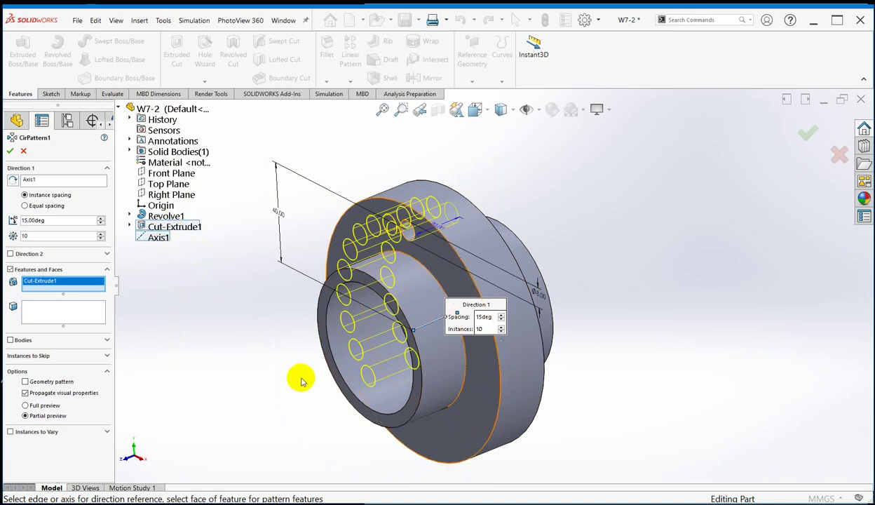
- Set the circular pattern's instance spacing to 36° with 10 instances, check the preview around the flange, and create the pattern
{"action": "double_click", "coordinate": [40, 235]}
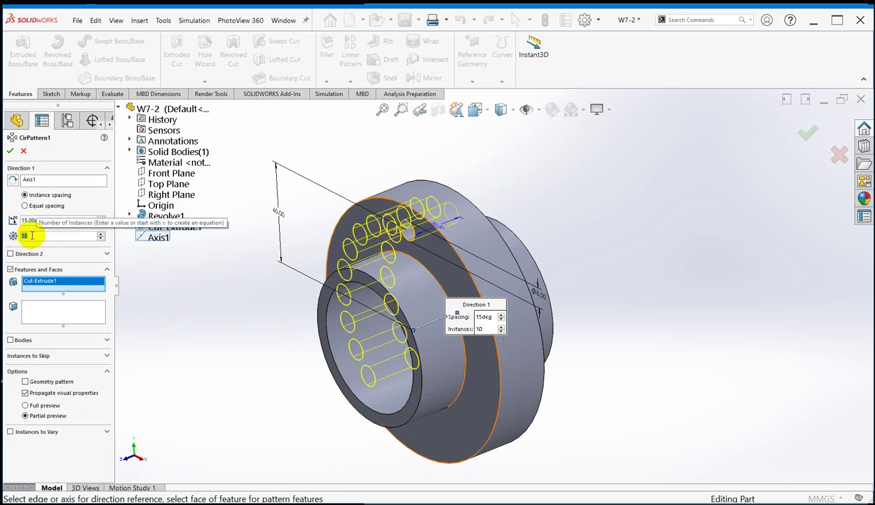
{"action": "left_click", "coordinate": [40, 236]}
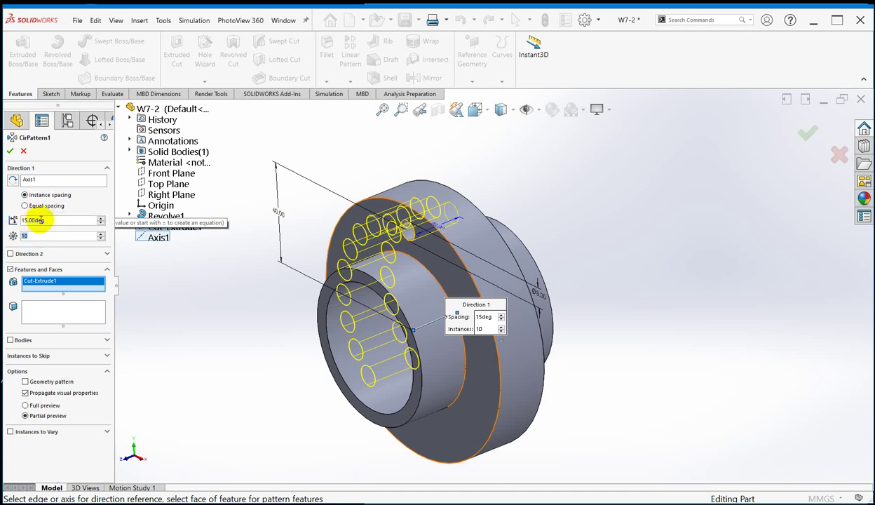
{"action": "left_click_drag", "start_coordinate": [59, 220], "coordinate": [16, 220]}
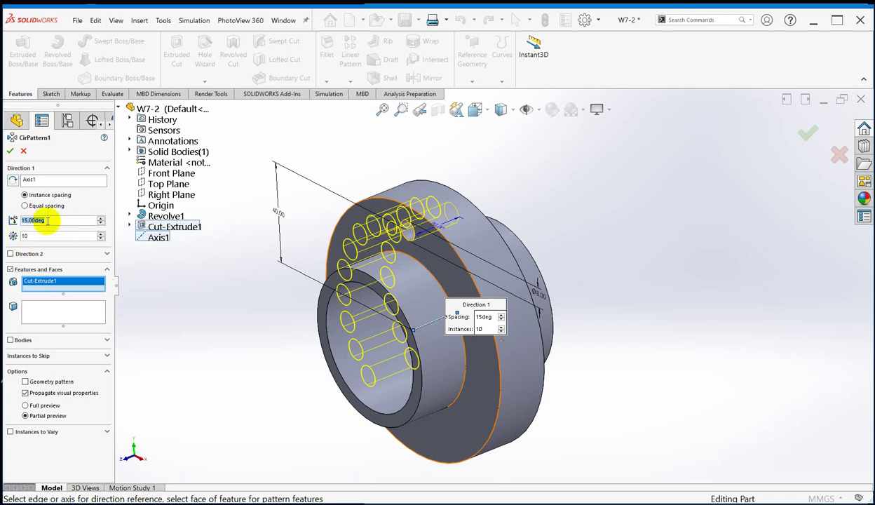
{"action": "type", "text": "36"}
{"action": "key", "text": "Return"}
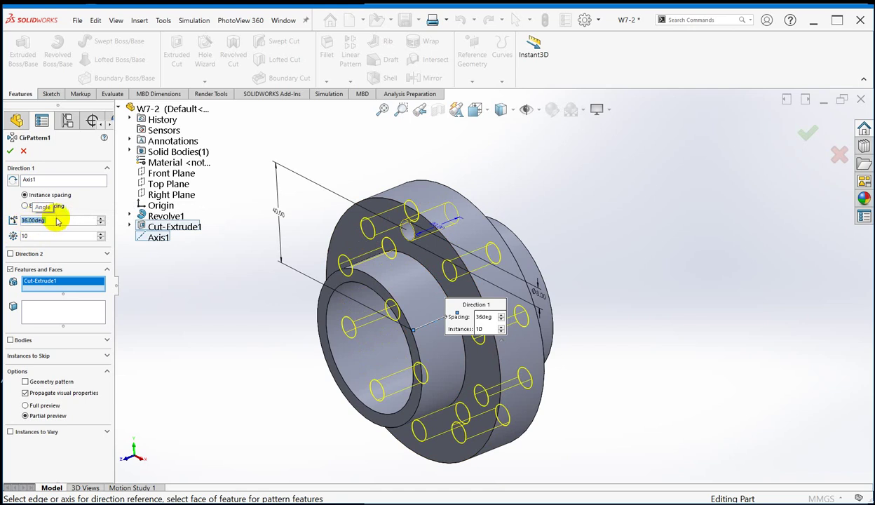
{"action": "middle_click_drag", "start_coordinate": [664, 225], "coordinate": [688, 309]}
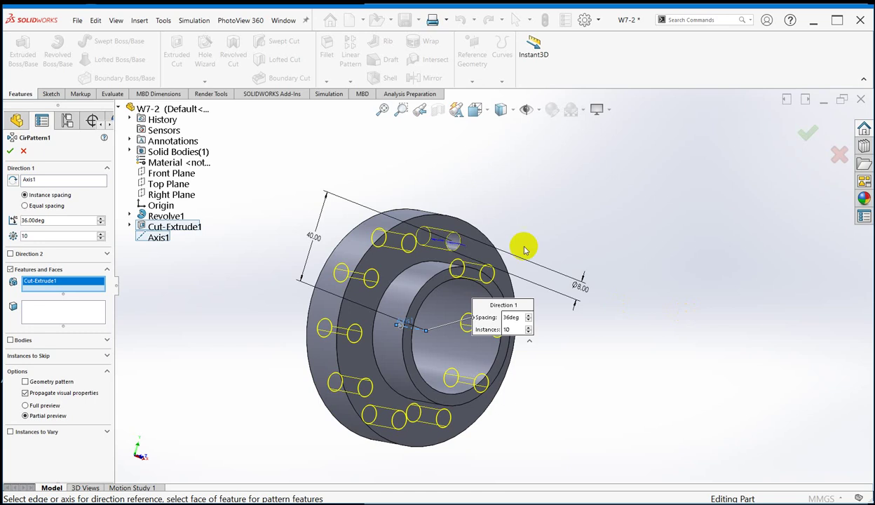
{"action": "middle_click_drag", "start_coordinate": [542, 418], "coordinate": [507, 397]}
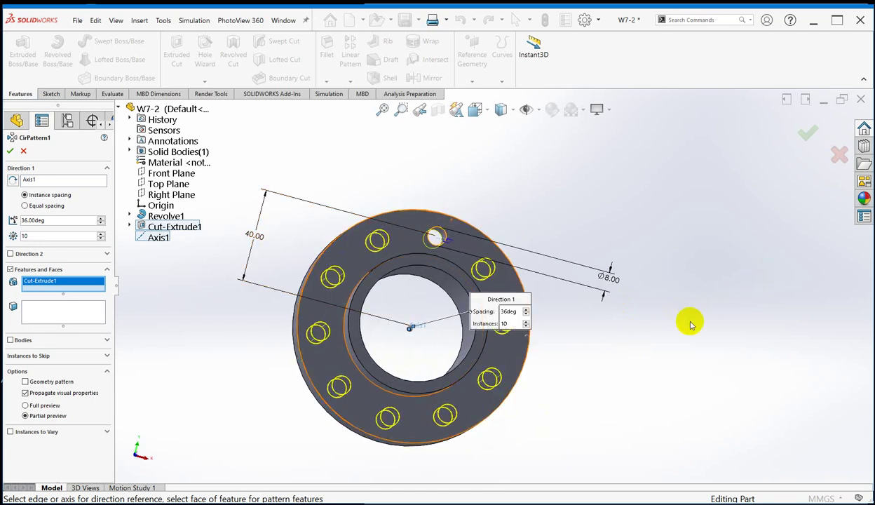
{"action": "middle_click_drag", "start_coordinate": [688, 323], "coordinate": [638, 396]}
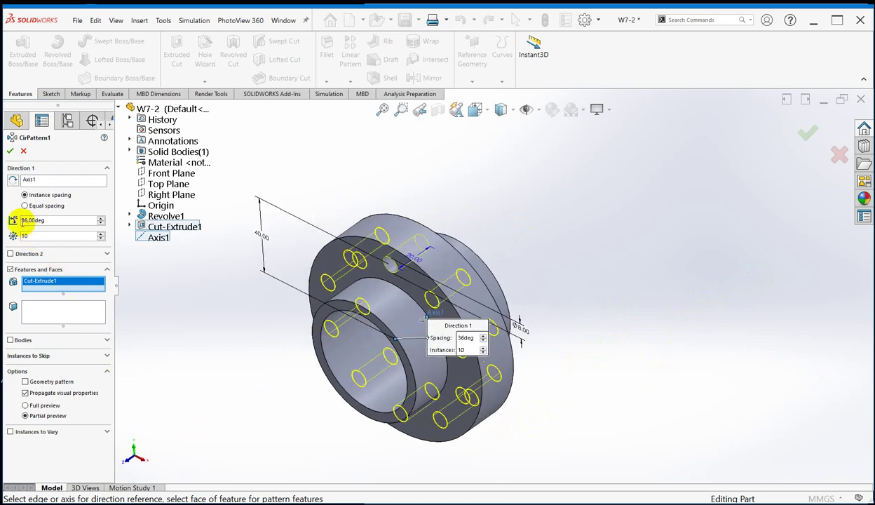
{"action": "left_click", "coordinate": [806, 133]}
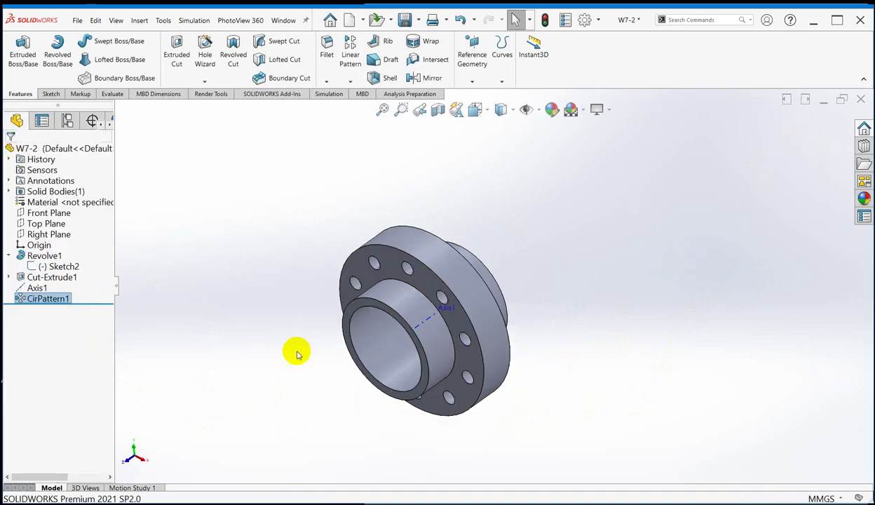
- Compare the patterned bolt holes on the flange with the hole layout in the PDF drawing
{"action": "middle_click_drag", "start_coordinate": [295, 350], "coordinate": [336, 324]}
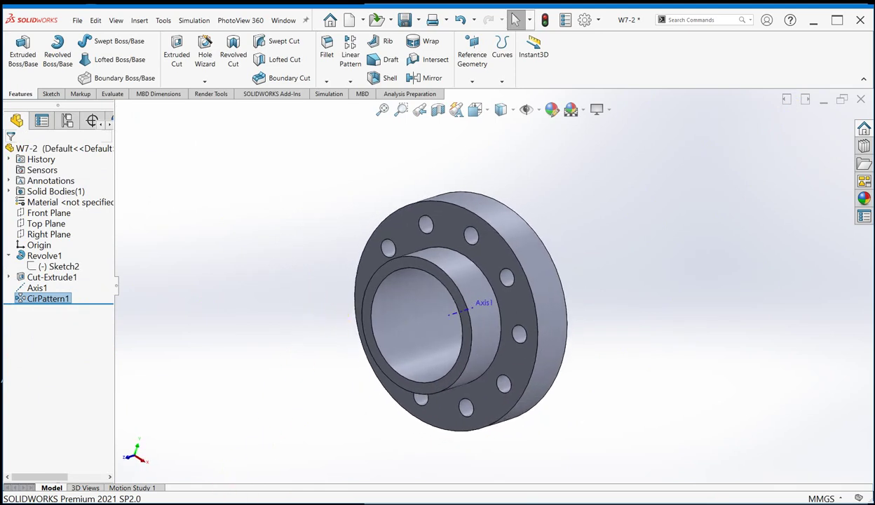
{"action": "left_click", "coordinate": [274, 469]}
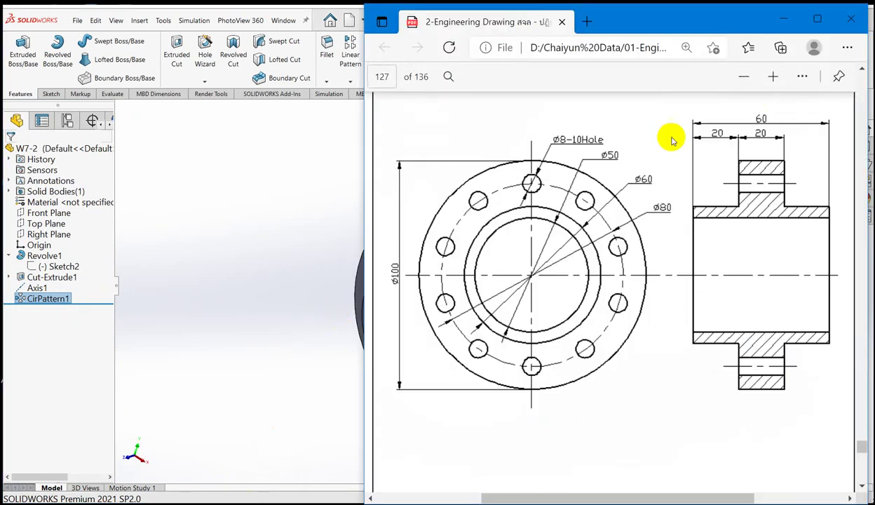
{"action": "left_click", "coordinate": [268, 216]}
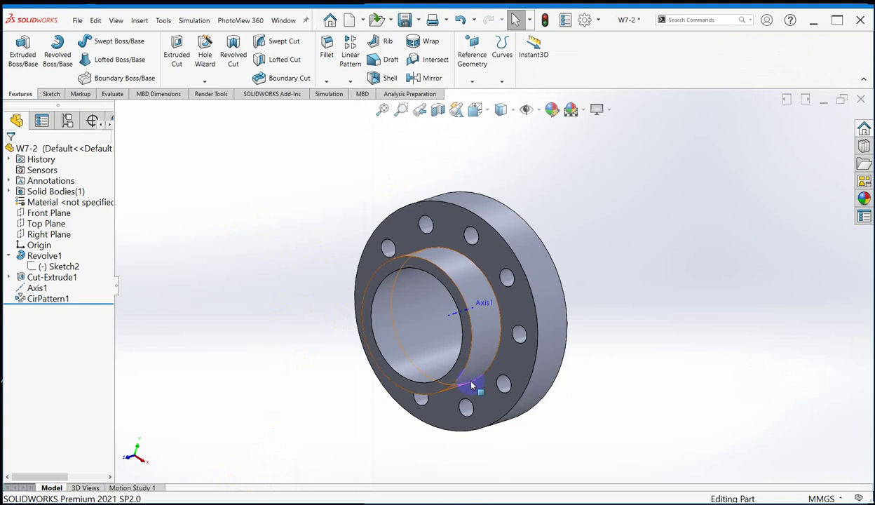
{"action": "middle_click_drag", "start_coordinate": [471, 385], "coordinate": [441, 307]}
{"action": "middle_click_drag", "start_coordinate": [663, 251], "coordinate": [477, 319]}
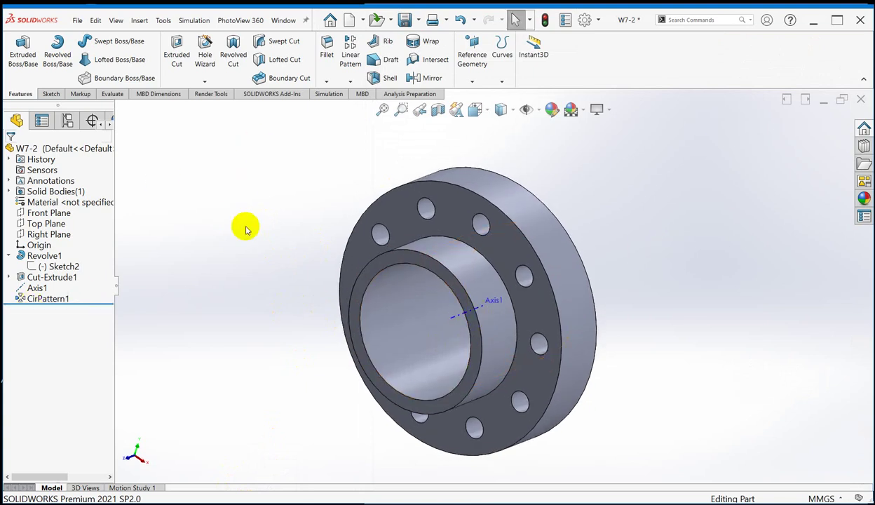
- Hide Axis1 and show the finished flange in isometric view
{"action": "left_click", "coordinate": [36, 288]}
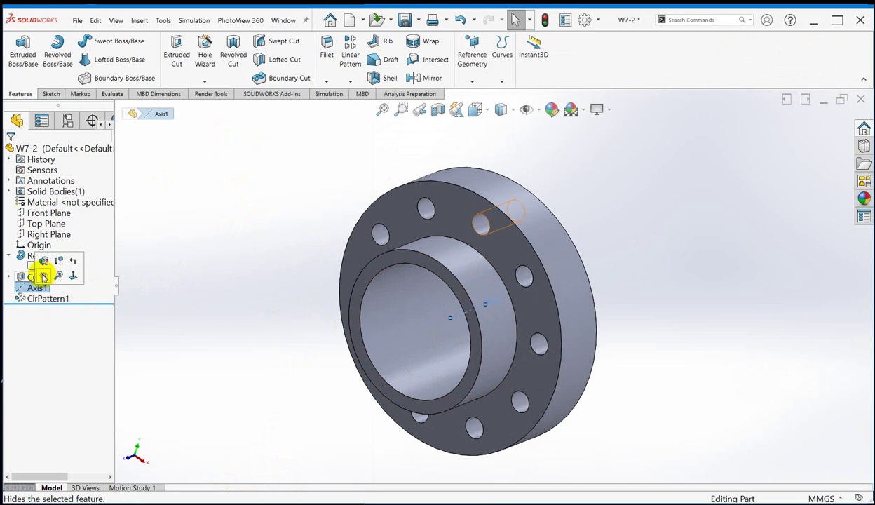
{"action": "left_click", "coordinate": [43, 277]}
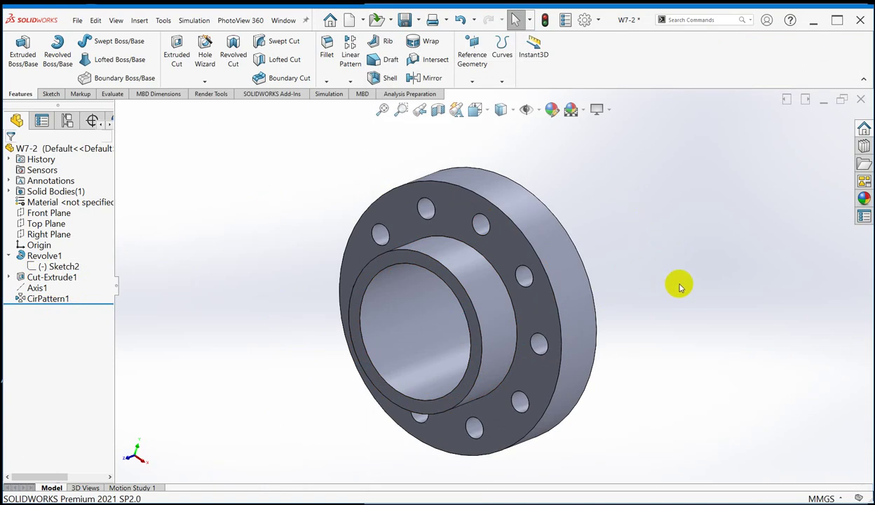
{"action": "key", "text": "ctrl+7"}
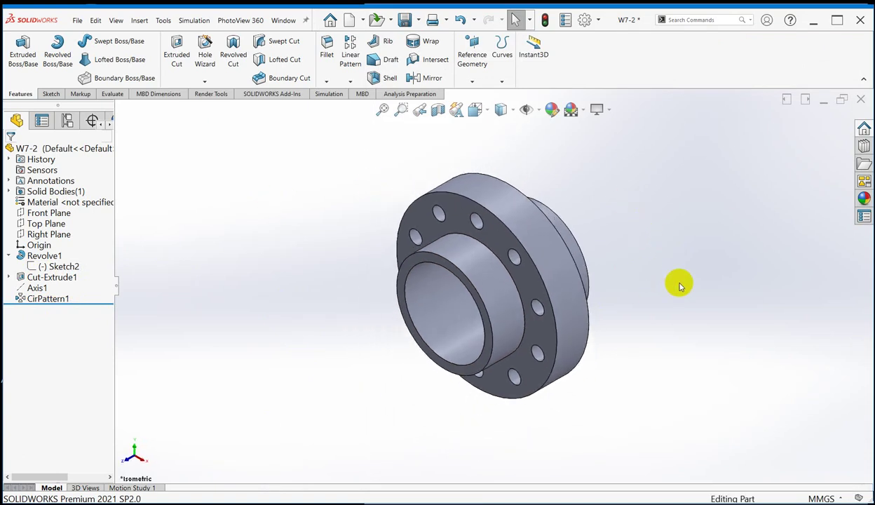
{"action": "scroll", "coordinate": [481, 275], "scroll_direction": "down", "scroll_amount": 2}
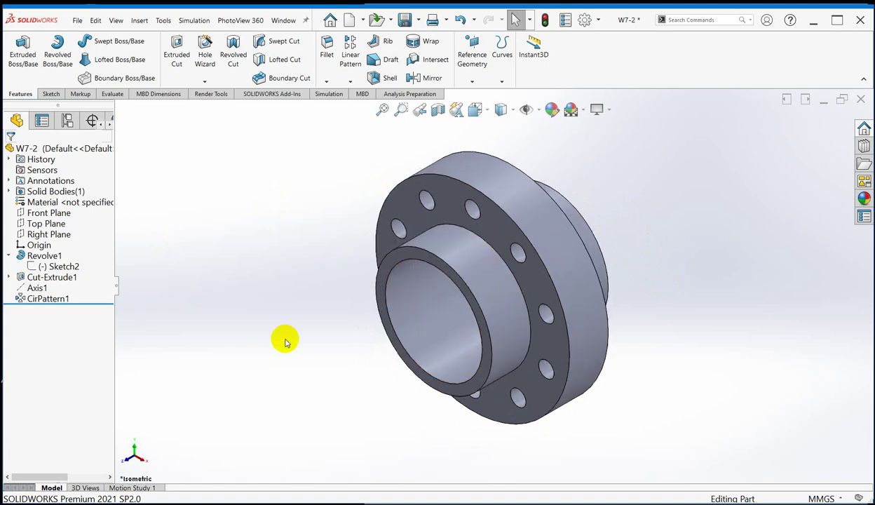
- Tile the W7-2 and W7 part windows side by side and fit the W7 flange at a comparable size
{"action": "left_click", "coordinate": [284, 20]}
{"action": "left_click", "coordinate": [293, 91]}
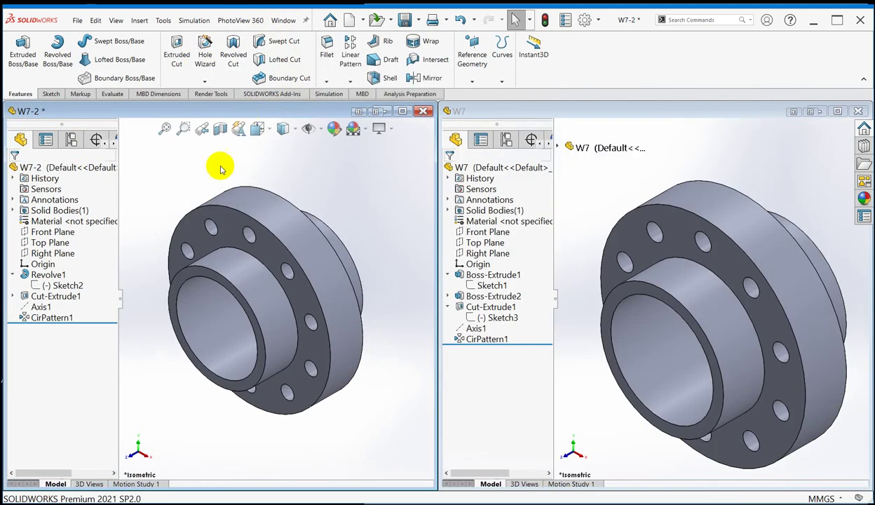
{"action": "scroll", "coordinate": [723, 322], "scroll_direction": "up", "scroll_amount": 1}
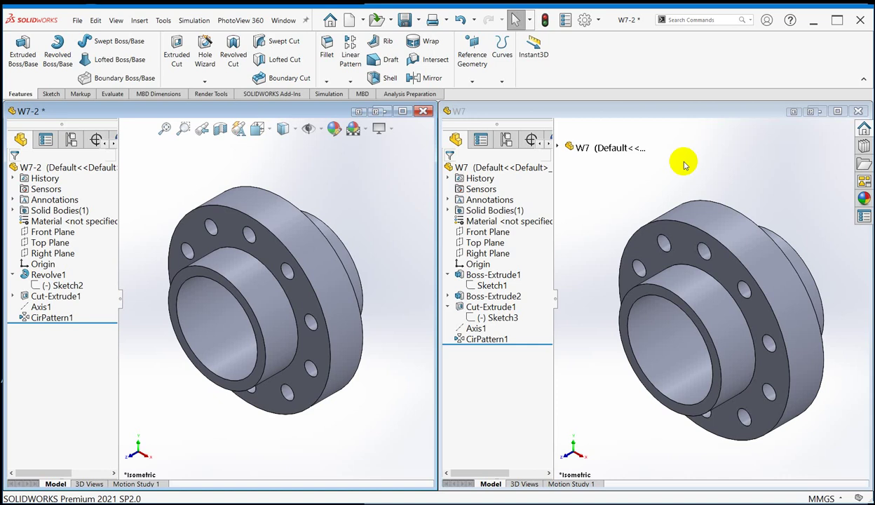
{"action": "left_click", "coordinate": [42, 94]}
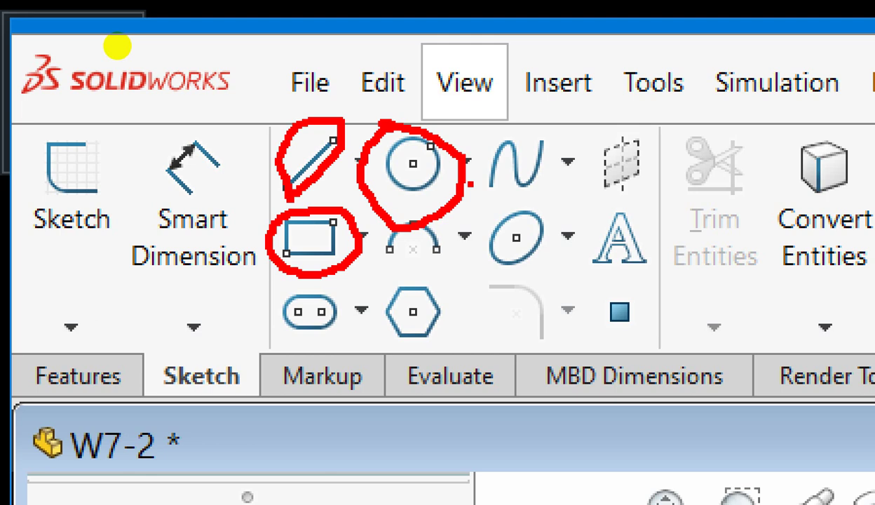
{"action": "mouse_move", "coordinate": [110, 282]}
{"action": "left_mouse_down"}
{"action": "mouse_move", "coordinate": [134, 146]}
{"action": "mouse_move", "coordinate": [179, 115]}
{"action": "mouse_move", "coordinate": [239, 144]}
{"action": "mouse_move", "coordinate": [260, 207]}
{"action": "mouse_move", "coordinate": [261, 251]}
{"action": "mouse_move", "coordinate": [221, 297]}
{"action": "mouse_move", "coordinate": [144, 296]}
{"action": "mouse_move", "coordinate": [102, 265]}
{"action": "left_mouse_up"}
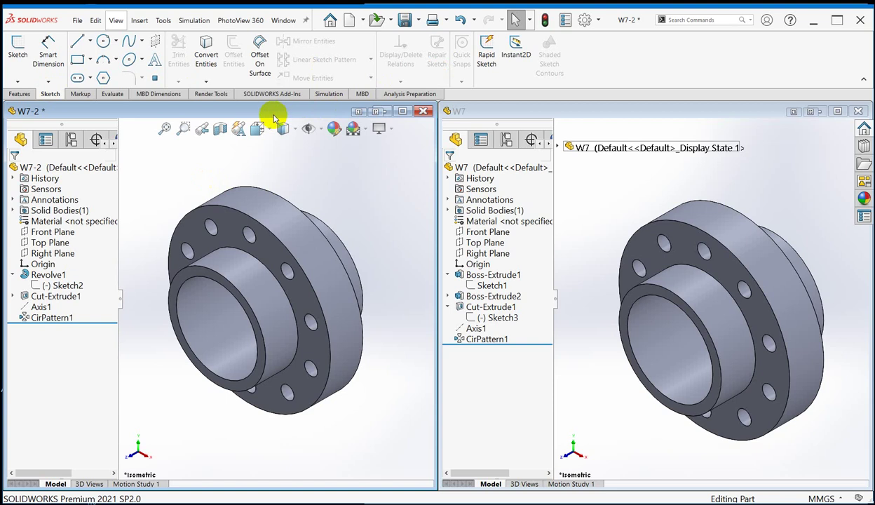
- Save part W7-2 and bring back the feature modelling tools
{"action": "left_click", "coordinate": [403, 23]}
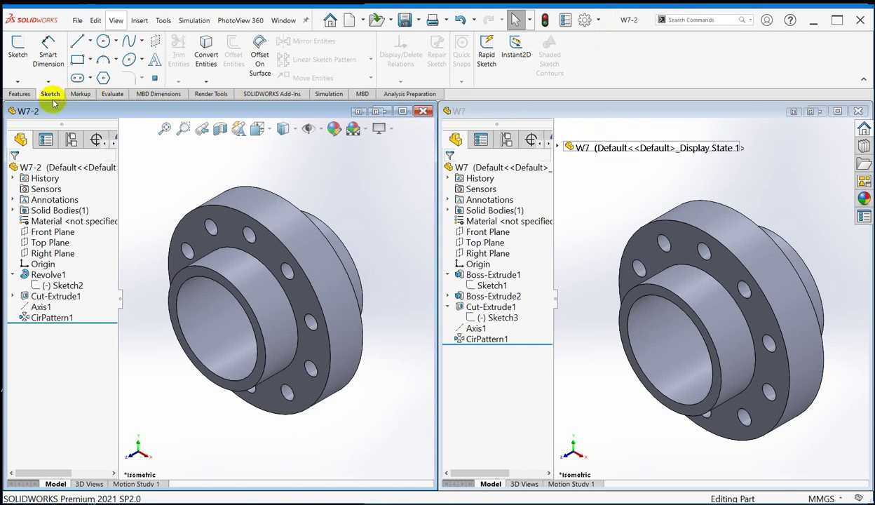
{"action": "left_click", "coordinate": [20, 93]}
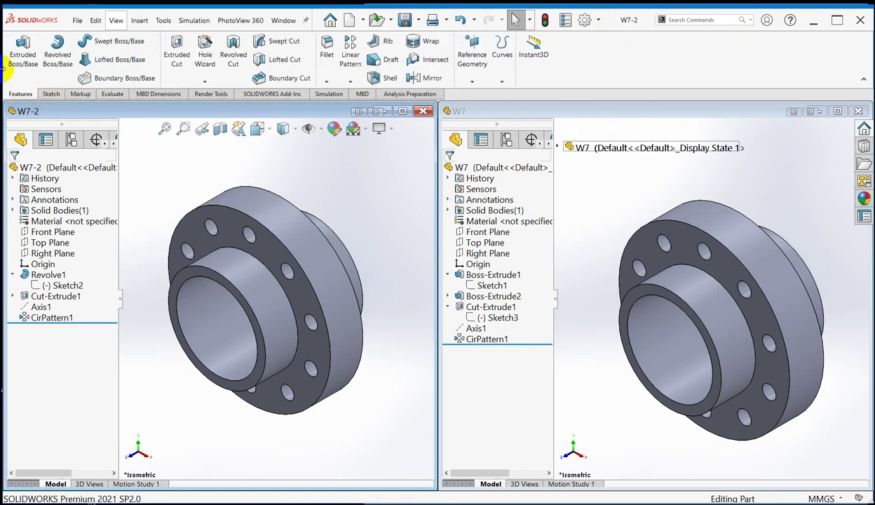